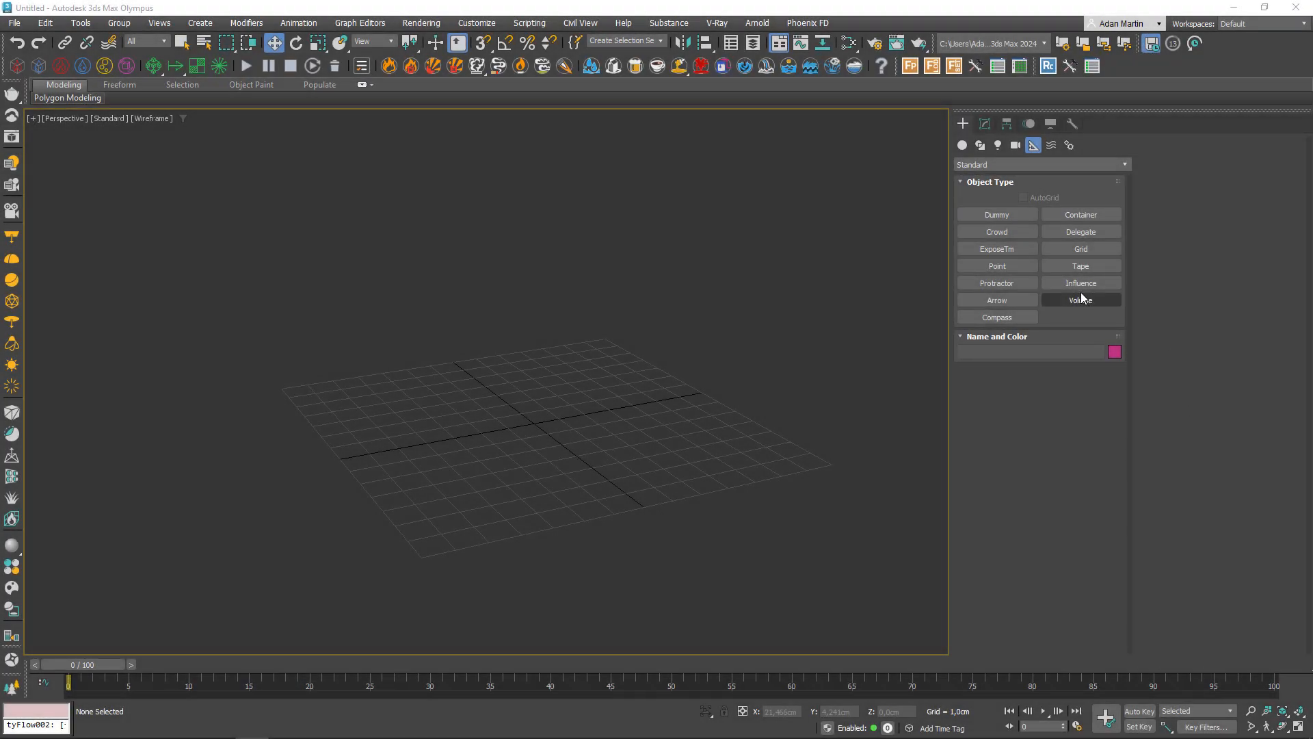
Step: Create a cube about 1.8 cm on each side near the grid's centre and show it with default shading
{"action": "left_click", "coordinate": [962, 146]}
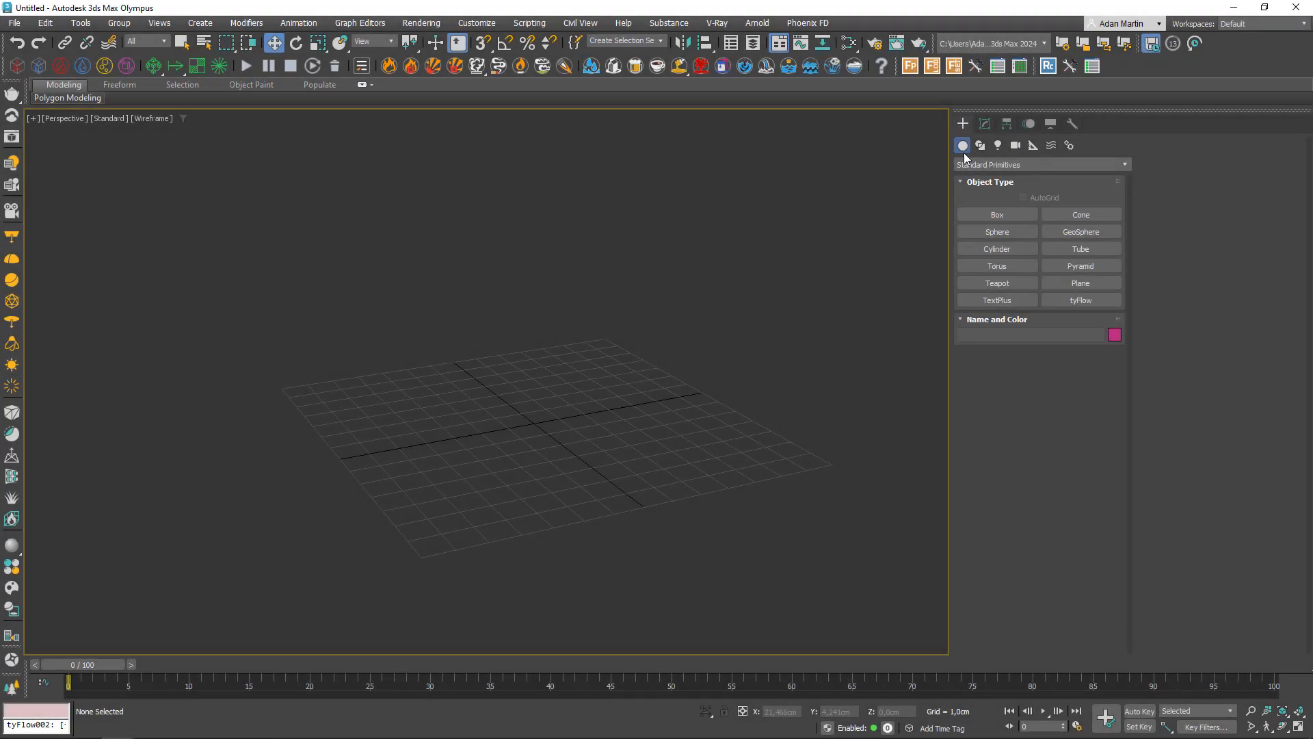
{"action": "left_click", "coordinate": [979, 216]}
{"action": "middle_click_drag", "start_coordinate": [602, 469], "coordinate": [520, 460], "text": "alt"}
{"action": "left_click_drag", "start_coordinate": [461, 454], "coordinate": [466, 465]}
{"action": "middle_click_drag", "start_coordinate": [528, 458], "coordinate": [516, 475]}
{"action": "key", "text": "F3"}
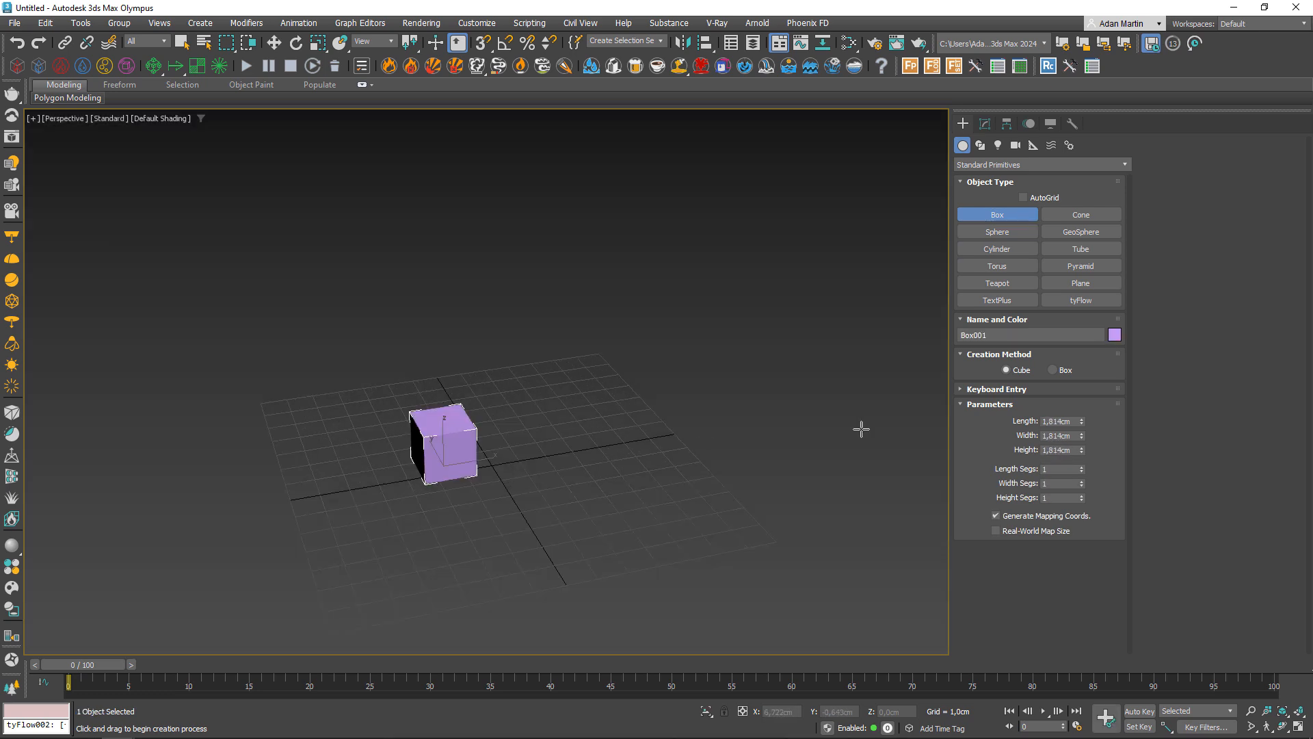
Step: Set the cube's length, width and height to 1 cm
{"action": "double_click", "coordinate": [1054, 422]}
{"action": "type", "text": "1"}
{"action": "key", "text": "Tab"}
{"action": "type", "text": "1"}
{"action": "key", "text": "Tab"}
{"action": "type", "text": "1"}
{"action": "key", "text": "Return"}
Step: Apply an Array modifier to the cube
{"action": "middle_click_drag", "start_coordinate": [595, 490], "coordinate": [660, 472], "text": "alt"}
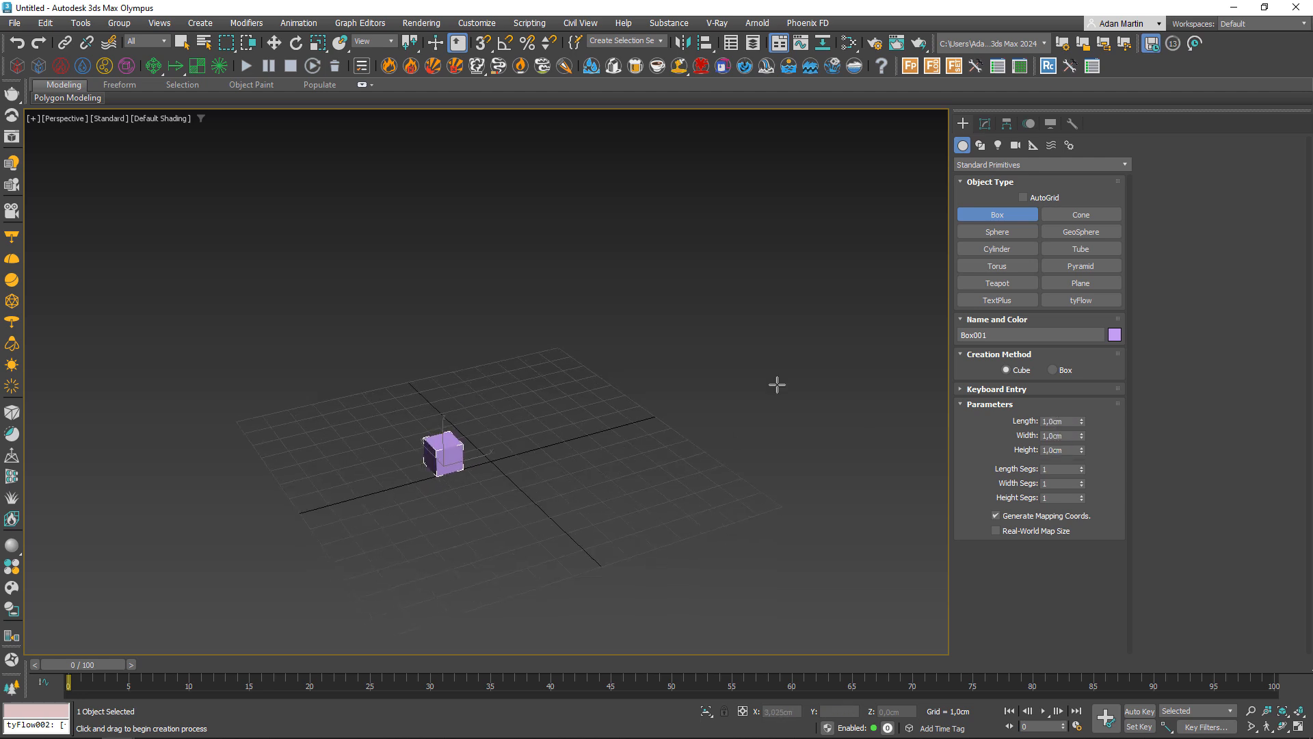
{"action": "left_click", "coordinate": [985, 123]}
{"action": "left_click", "coordinate": [1003, 158]}
{"action": "type", "text": "ARR"}
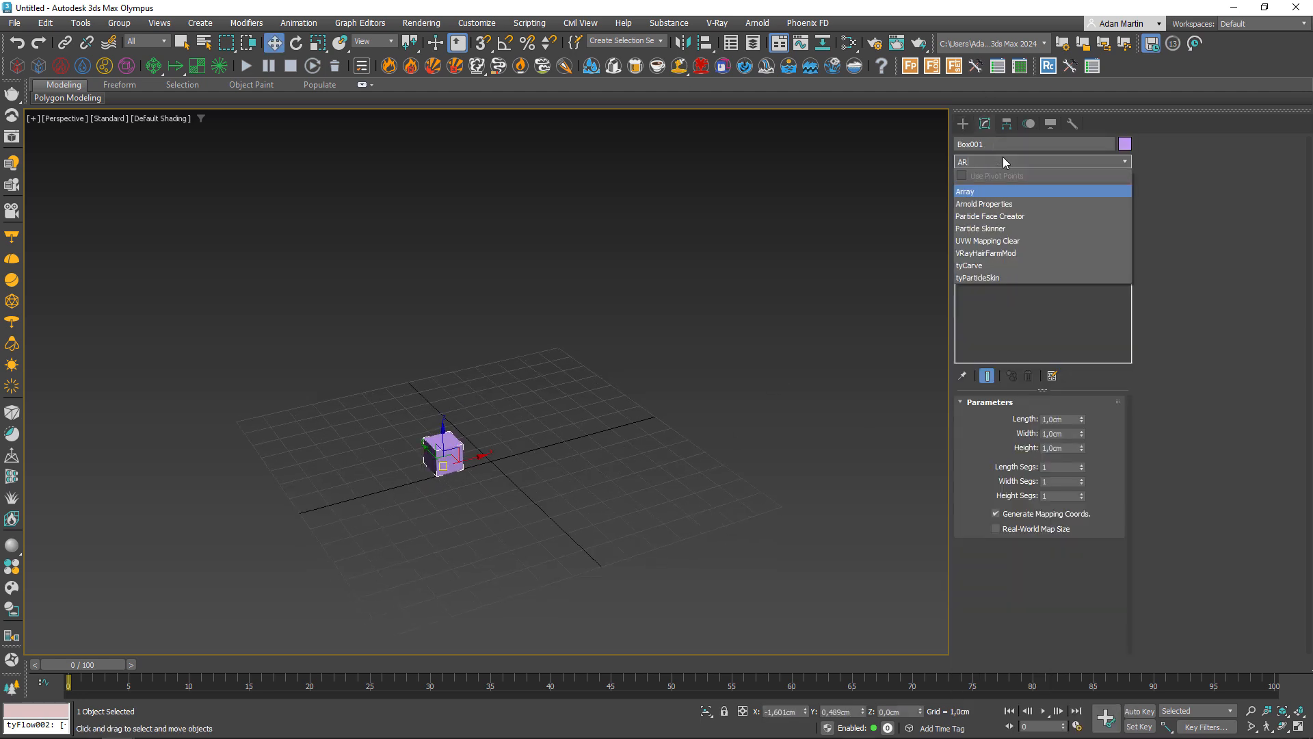
{"action": "key", "text": "Return"}
Step: Set the Array's X and Y counts to 25 and display the result with edged faces, without selection brackets
{"action": "left_click", "coordinate": [1070, 496]}
{"action": "type", "text": "25"}
{"action": "key", "text": "Tab"}
{"action": "key", "text": "Tab"}
{"action": "key", "text": "Tab"}
{"action": "type", "text": "25"}
{"action": "key", "text": "Return"}
{"action": "key", "text": "z"}
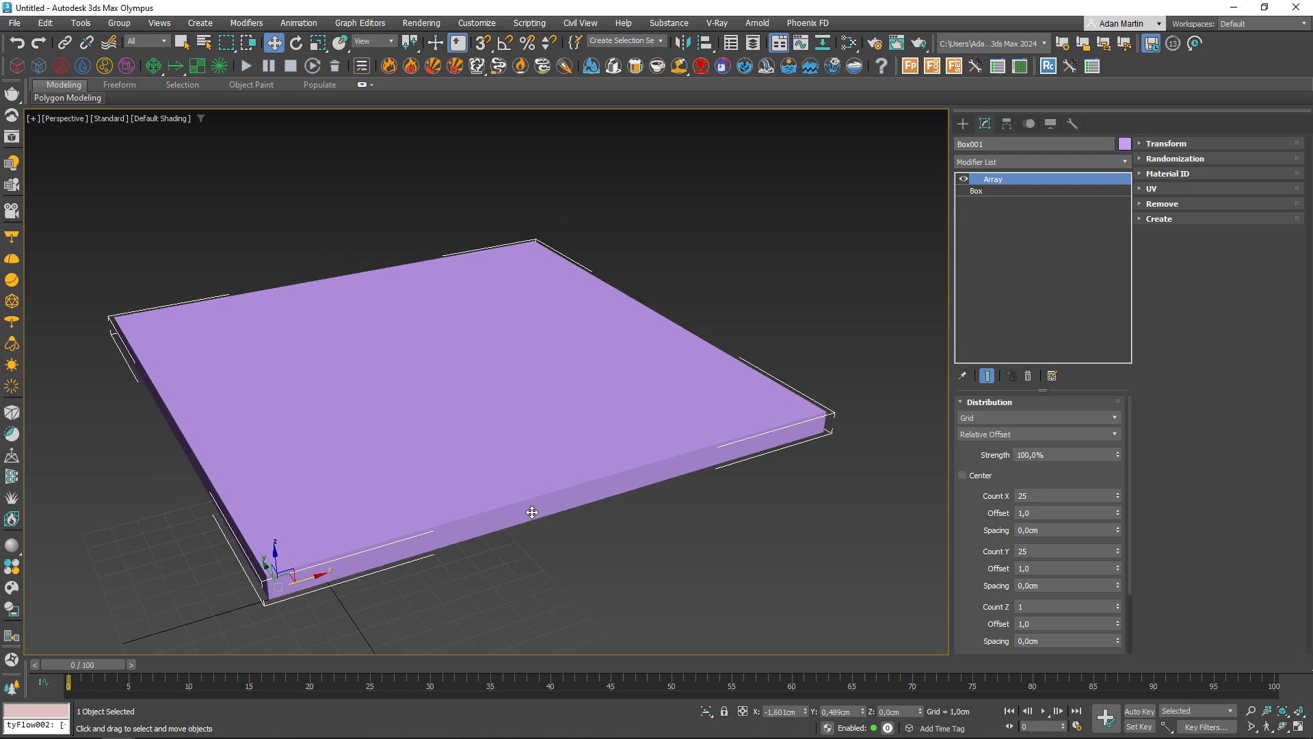
{"action": "key", "text": "j"}
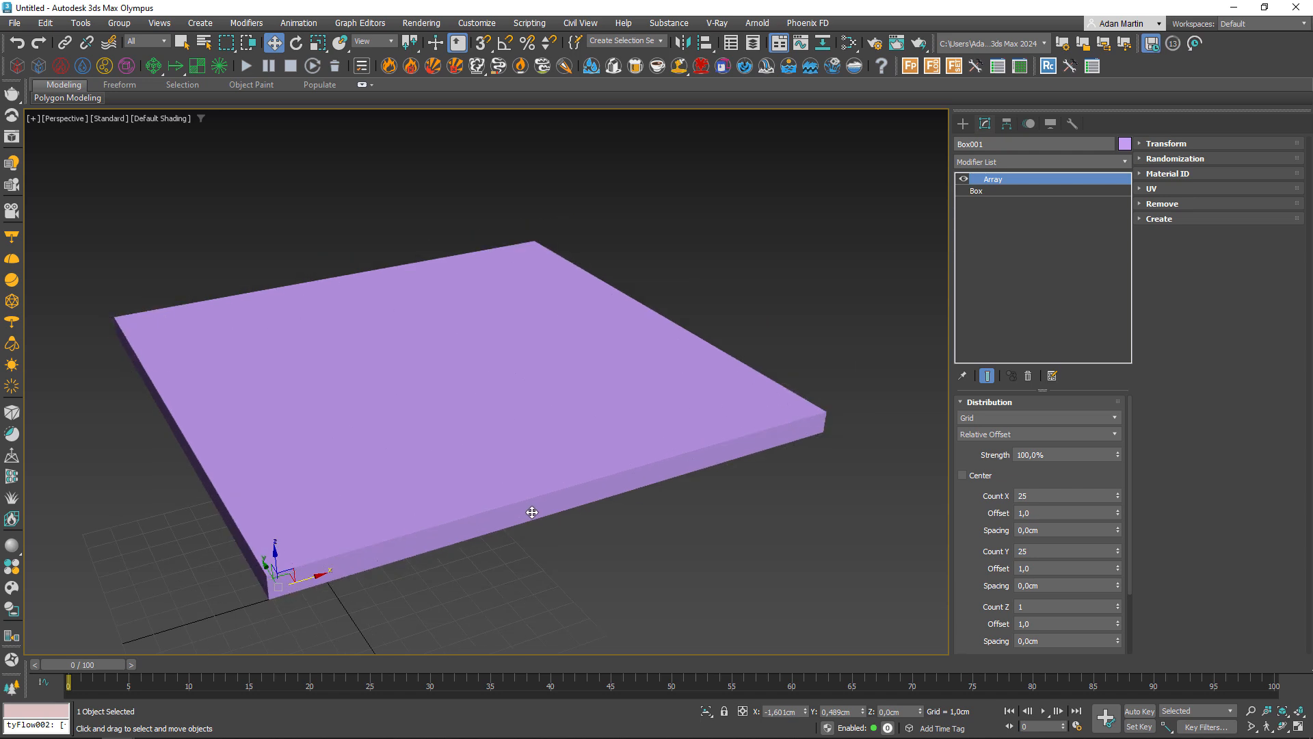
{"action": "key", "text": "F4"}
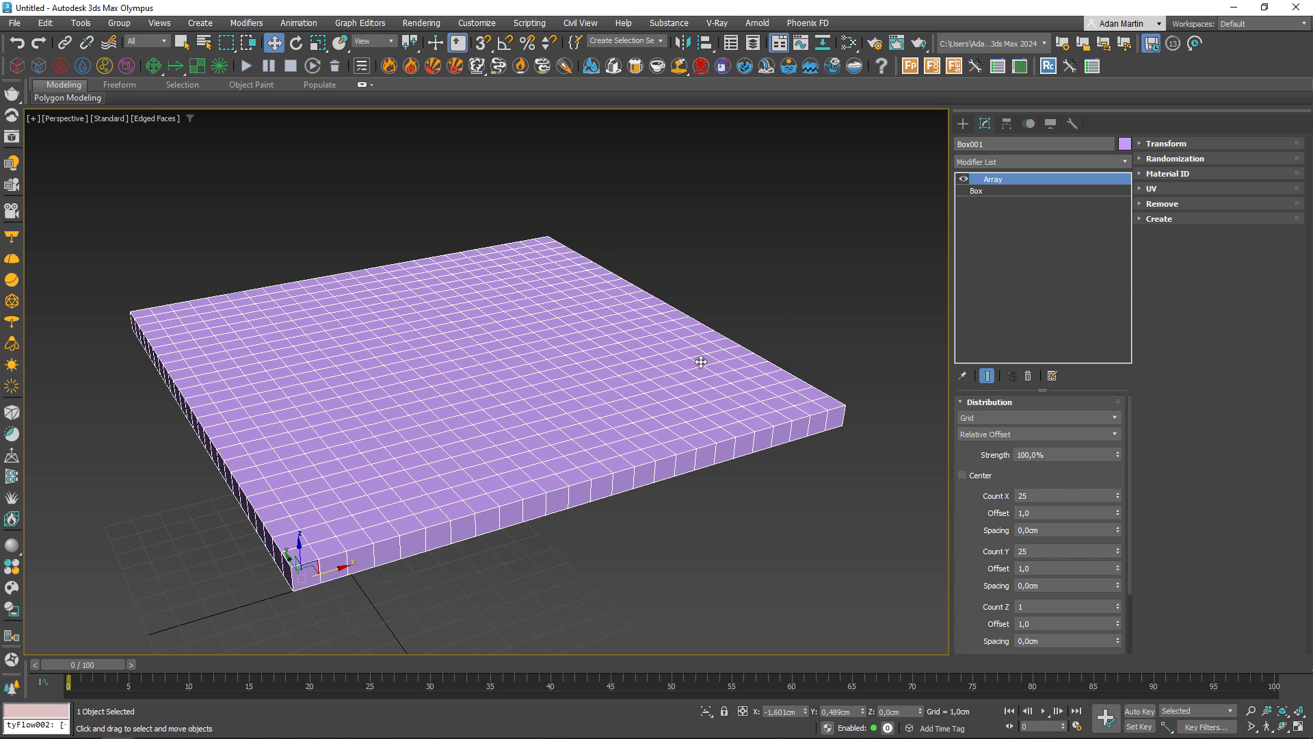
Step: Change the arrayed box's object color to the light gray custom color
{"action": "left_click", "coordinate": [1124, 143]}
{"action": "left_click", "coordinate": [729, 450]}
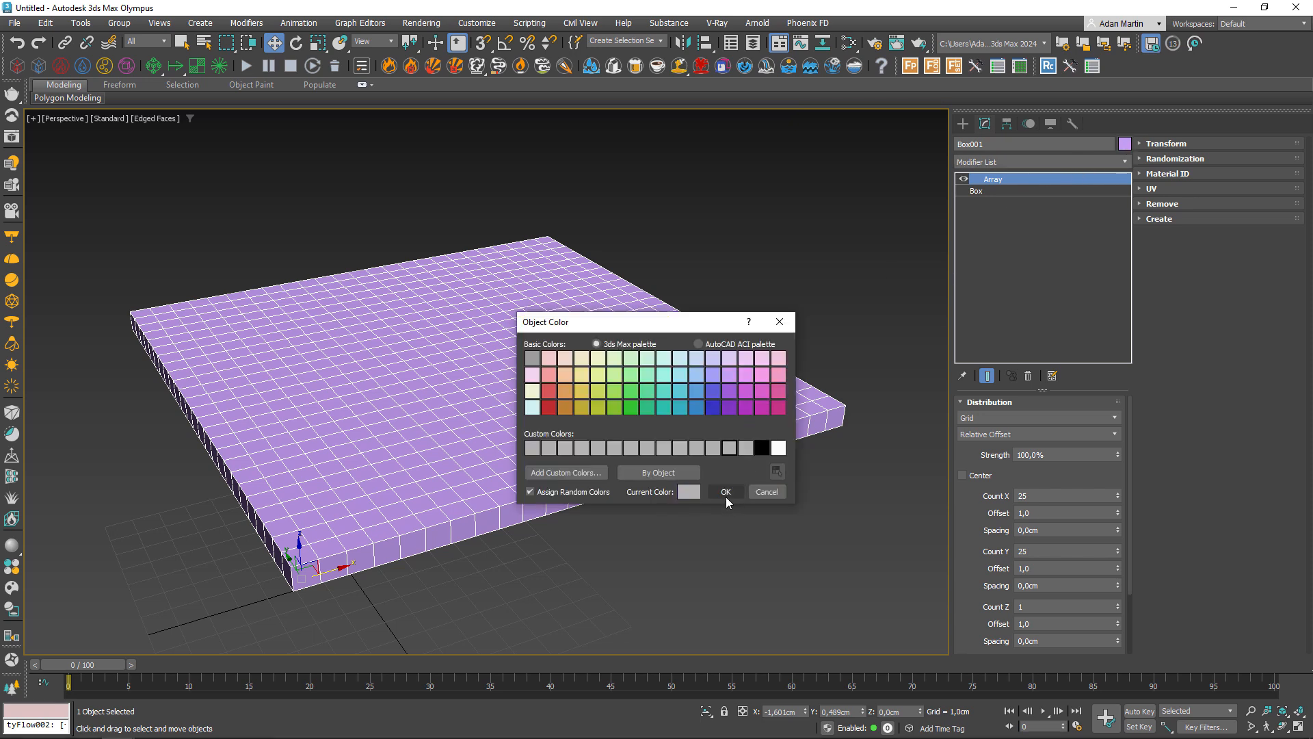
{"action": "left_click", "coordinate": [725, 494]}
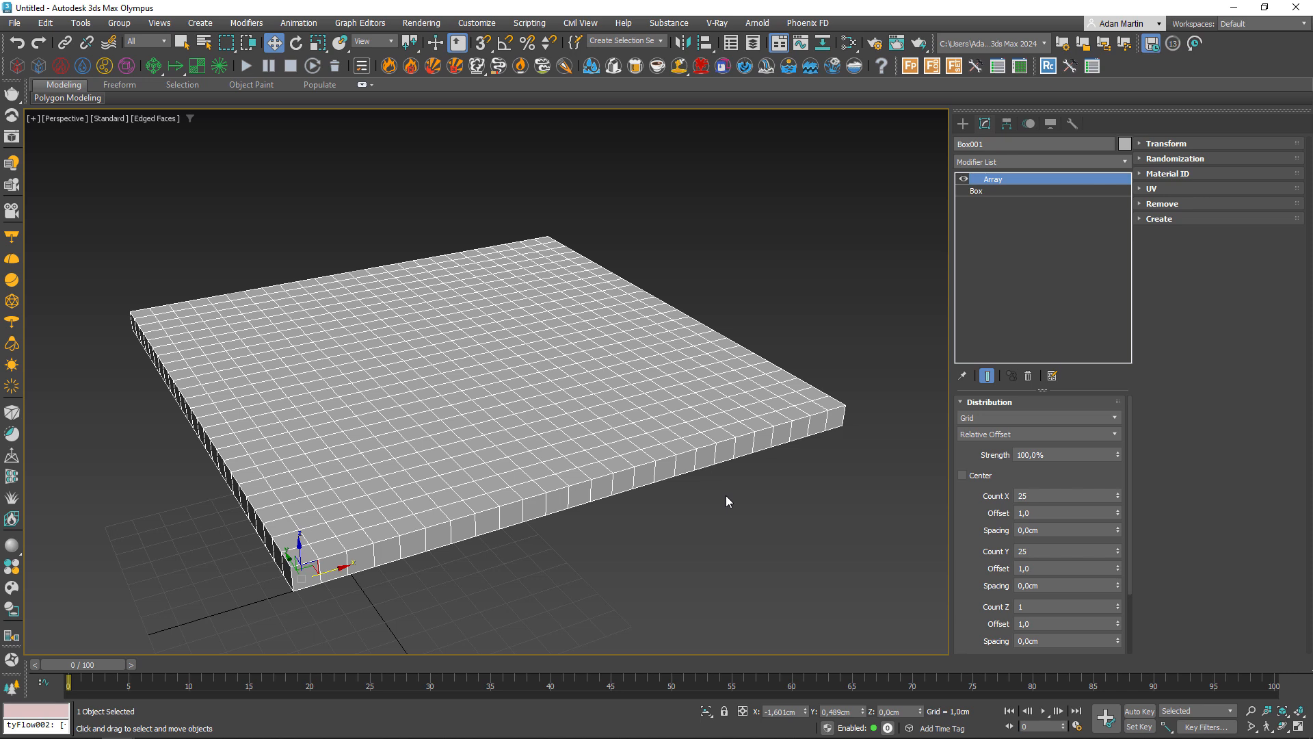
Step: Add a Data Channel modifier above the Array, with its float data displayed as Shaded Colors and tick size Small
{"action": "middle_click_drag", "start_coordinate": [727, 502], "coordinate": [617, 537], "text": "alt"}
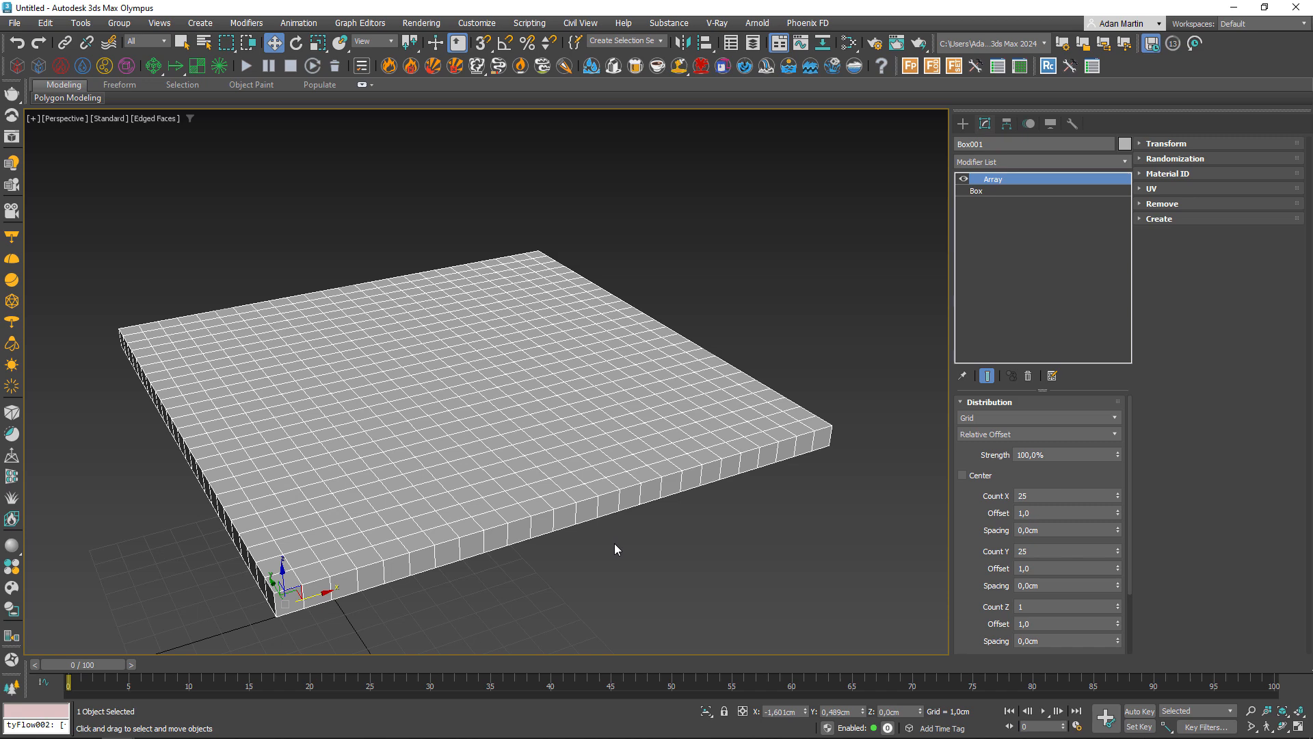
{"action": "left_click", "coordinate": [1016, 167]}
{"action": "left_click", "coordinate": [1015, 167]}
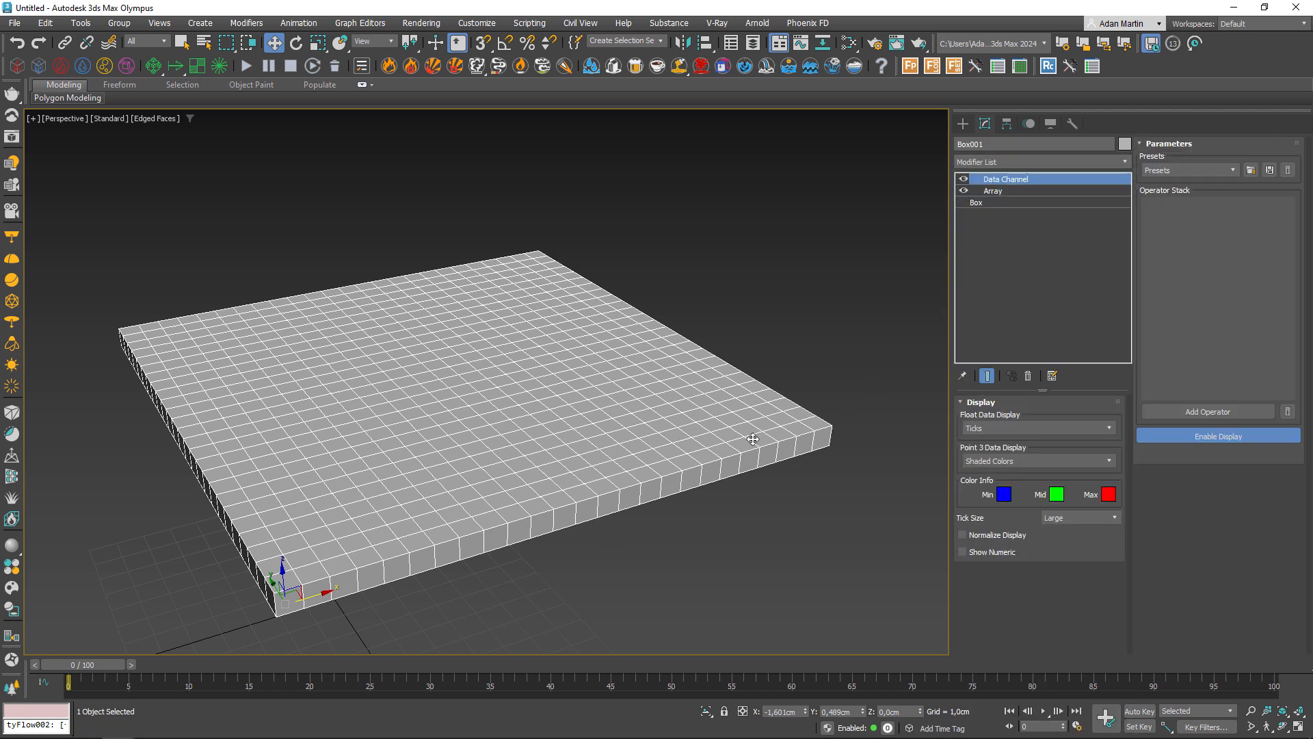
{"action": "middle_click_drag", "start_coordinate": [762, 436], "coordinate": [721, 479], "text": "alt"}
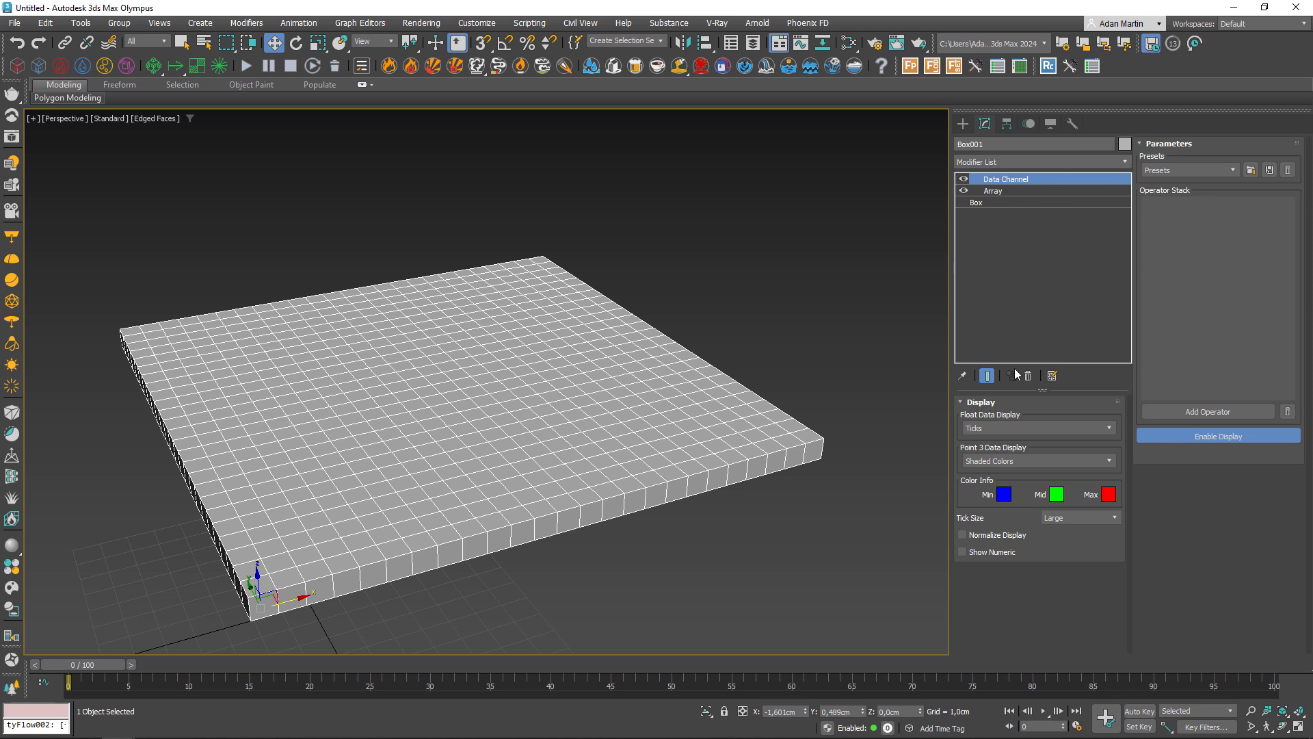
{"action": "left_click", "coordinate": [998, 433]}
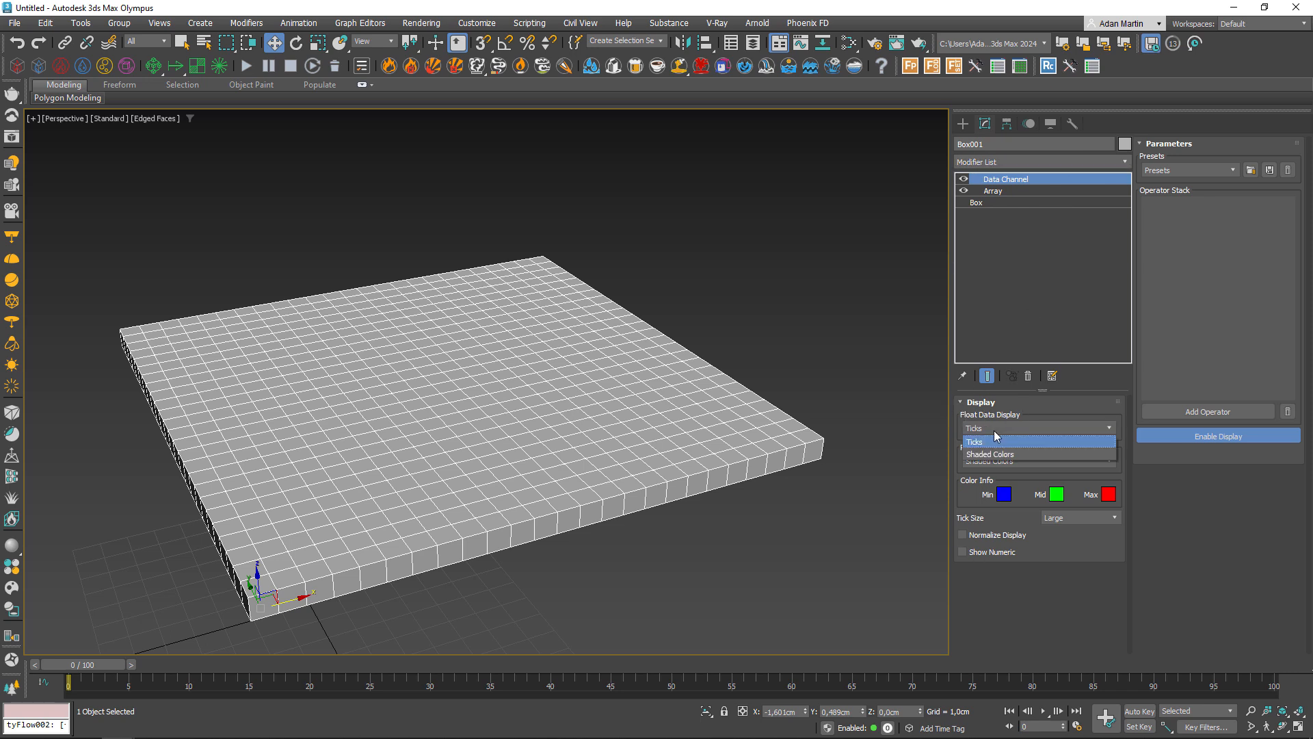
{"action": "left_click", "coordinate": [996, 455]}
{"action": "left_click", "coordinate": [1077, 517]}
{"action": "left_click", "coordinate": [1065, 528]}
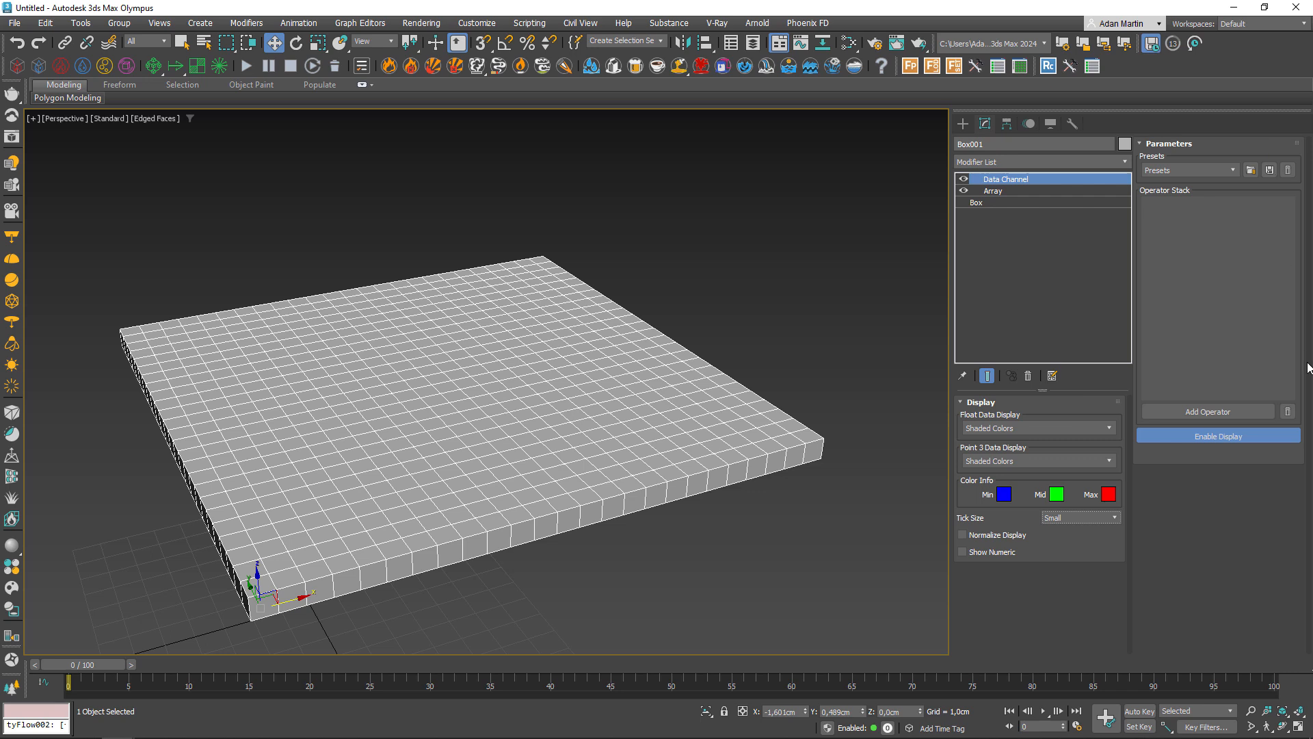
Step: Look through the available Data Channel operators and add the Distort input operator to the stack
{"action": "left_click", "coordinate": [1208, 411]}
{"action": "left_click_drag", "start_coordinate": [660, 141], "coordinate": [820, 133]}
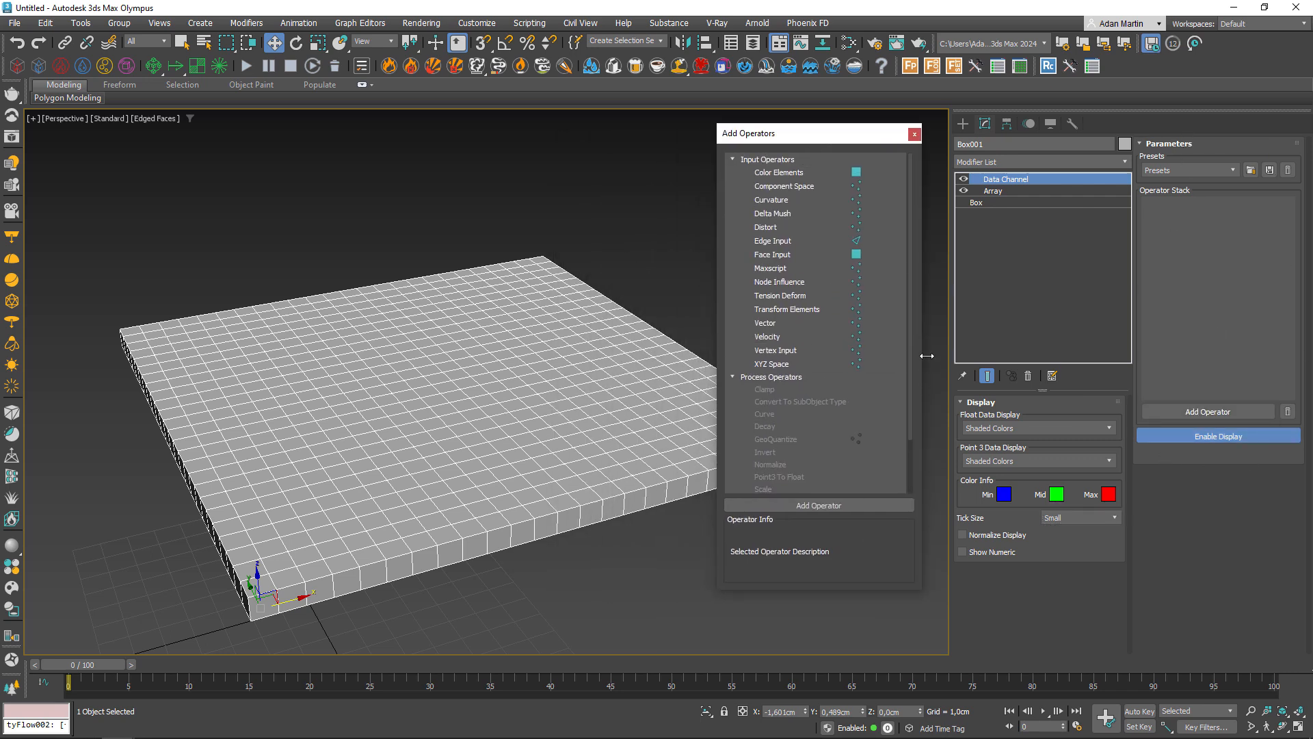
{"action": "left_click_drag", "start_coordinate": [907, 327], "coordinate": [924, 224]}
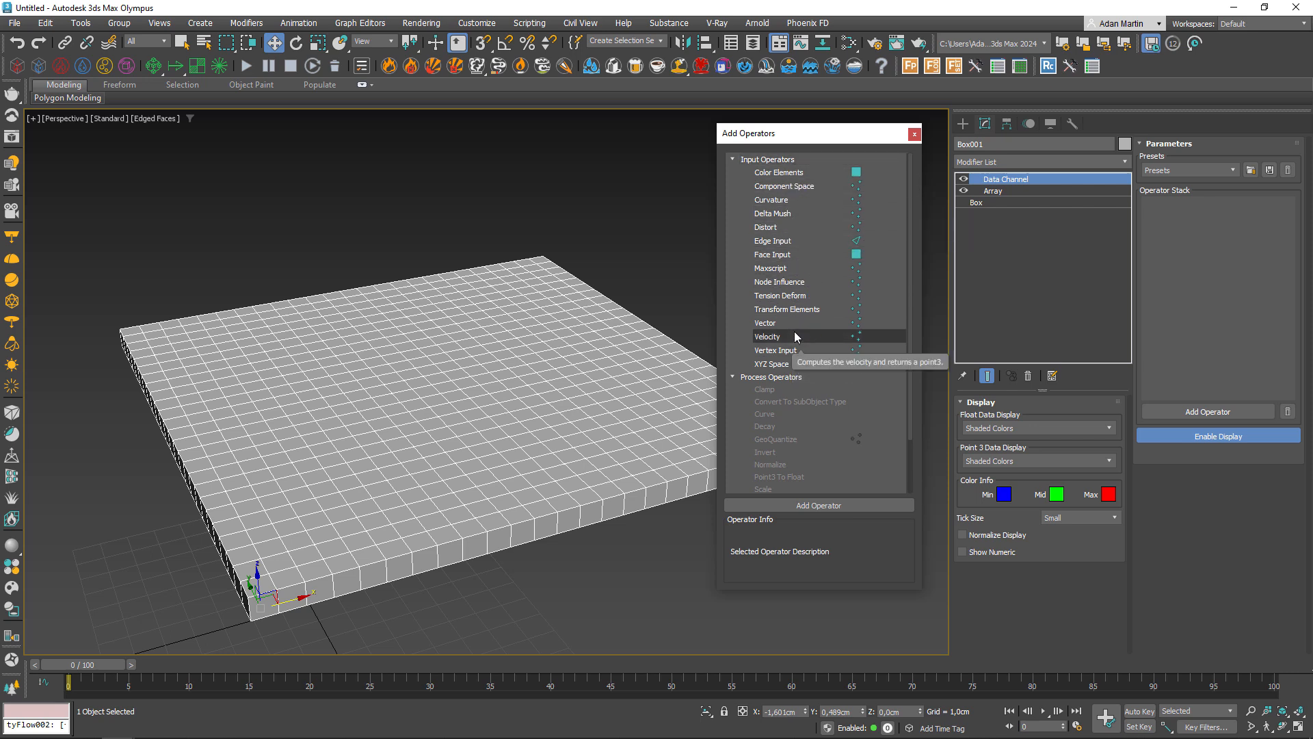
{"action": "left_click_drag", "start_coordinate": [910, 330], "coordinate": [893, 442]}
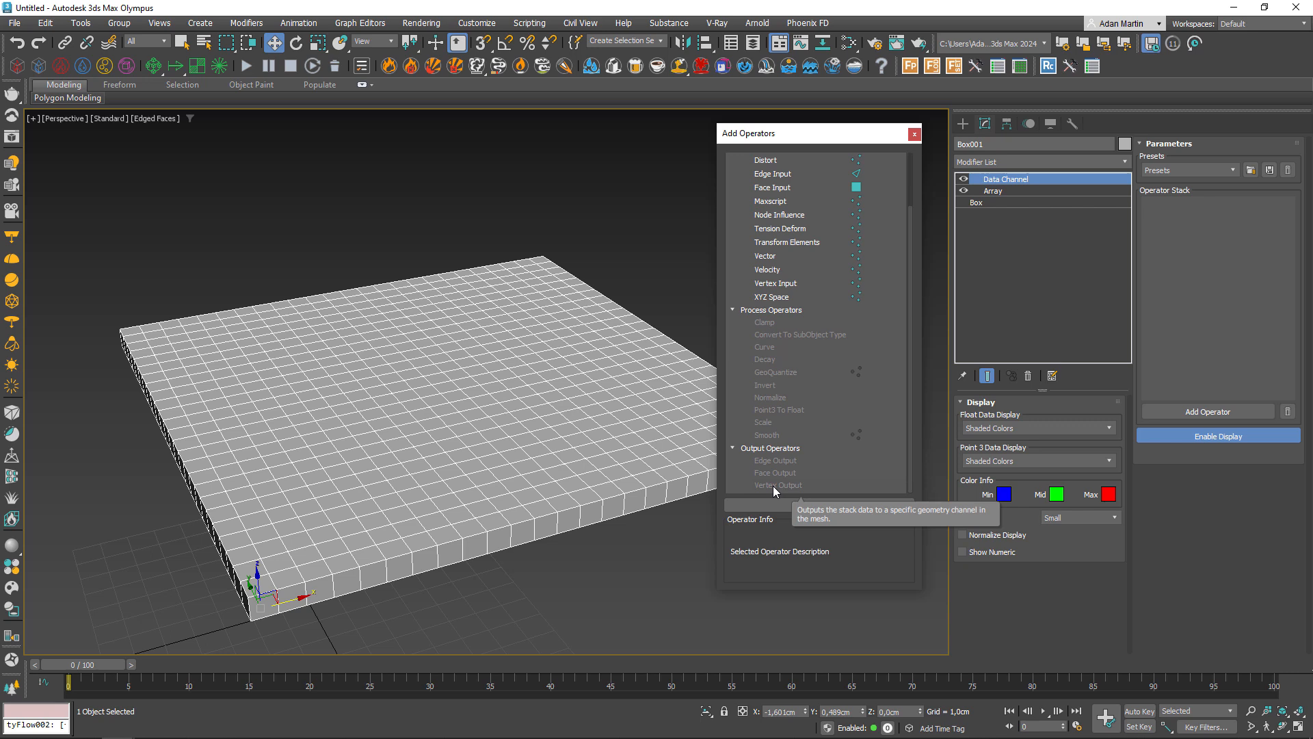
{"action": "left_click_drag", "start_coordinate": [908, 246], "coordinate": [862, 158]}
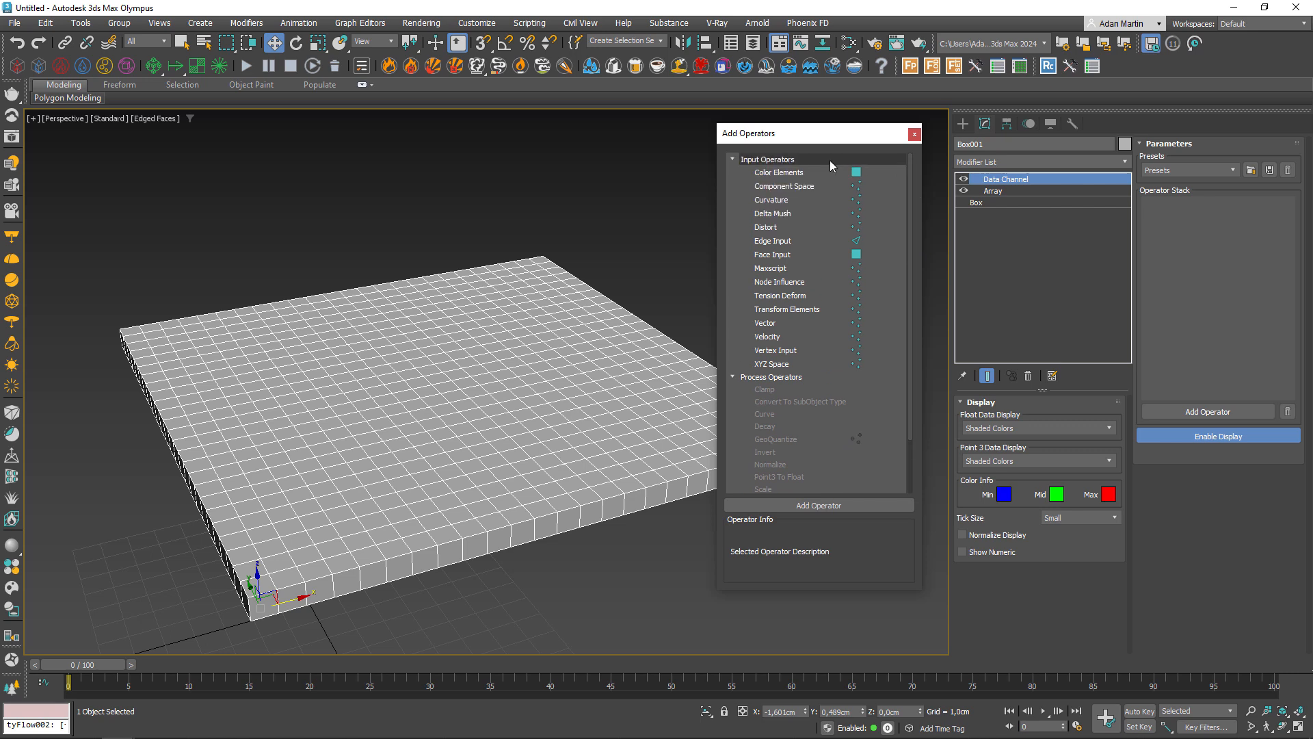
{"action": "left_click", "coordinate": [767, 230]}
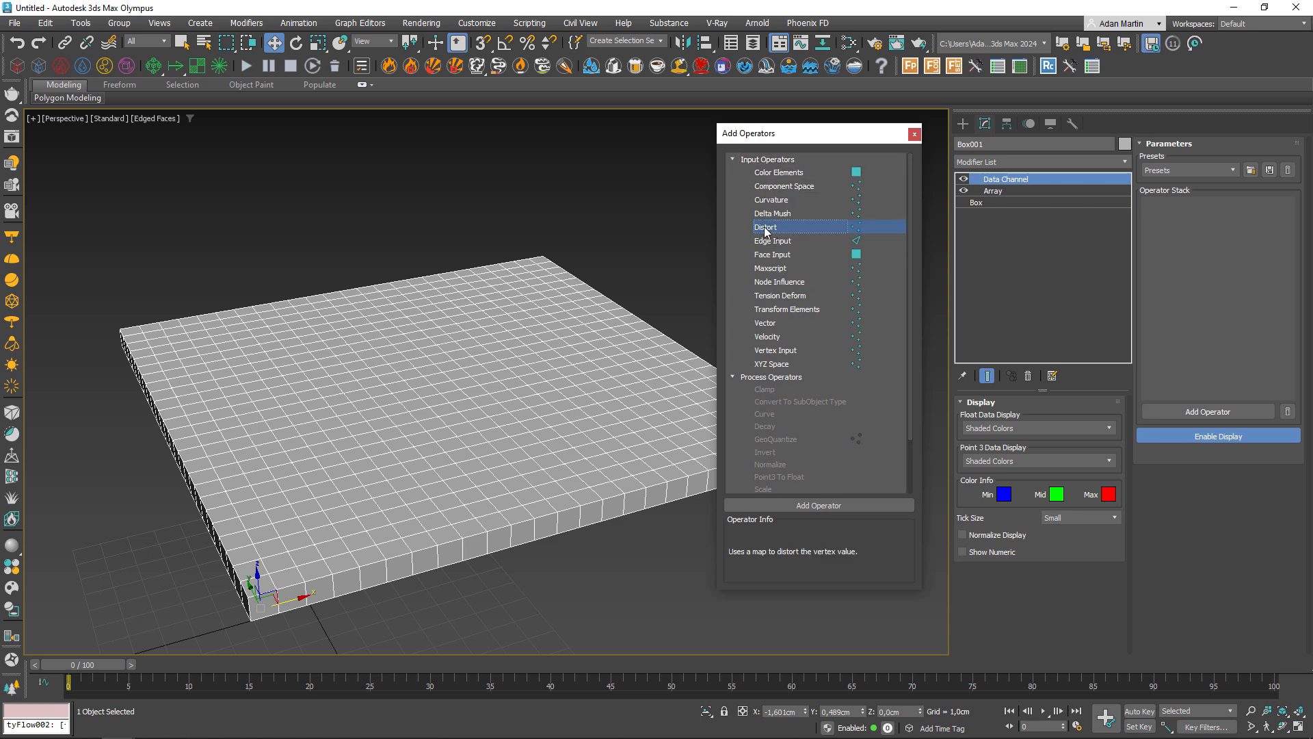
{"action": "double_click", "coordinate": [766, 229]}
{"action": "left_click", "coordinate": [914, 133]}
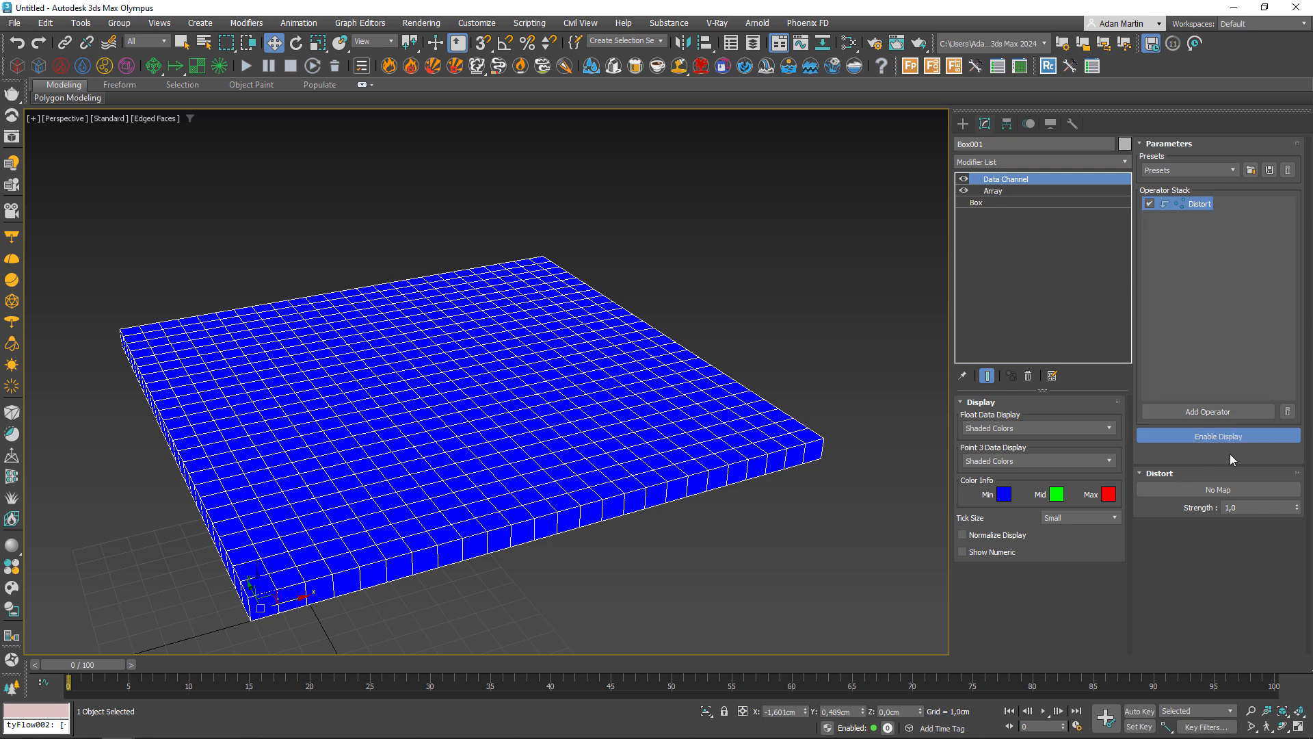
Step: Clear the material editor's node view and add an UberNoise OSL map with its parameters open
{"action": "left_click", "coordinate": [676, 310]}
{"action": "key", "text": "m"}
{"action": "left_click_drag", "start_coordinate": [912, 257], "coordinate": [777, 247]}
{"action": "key", "text": "Delete"}
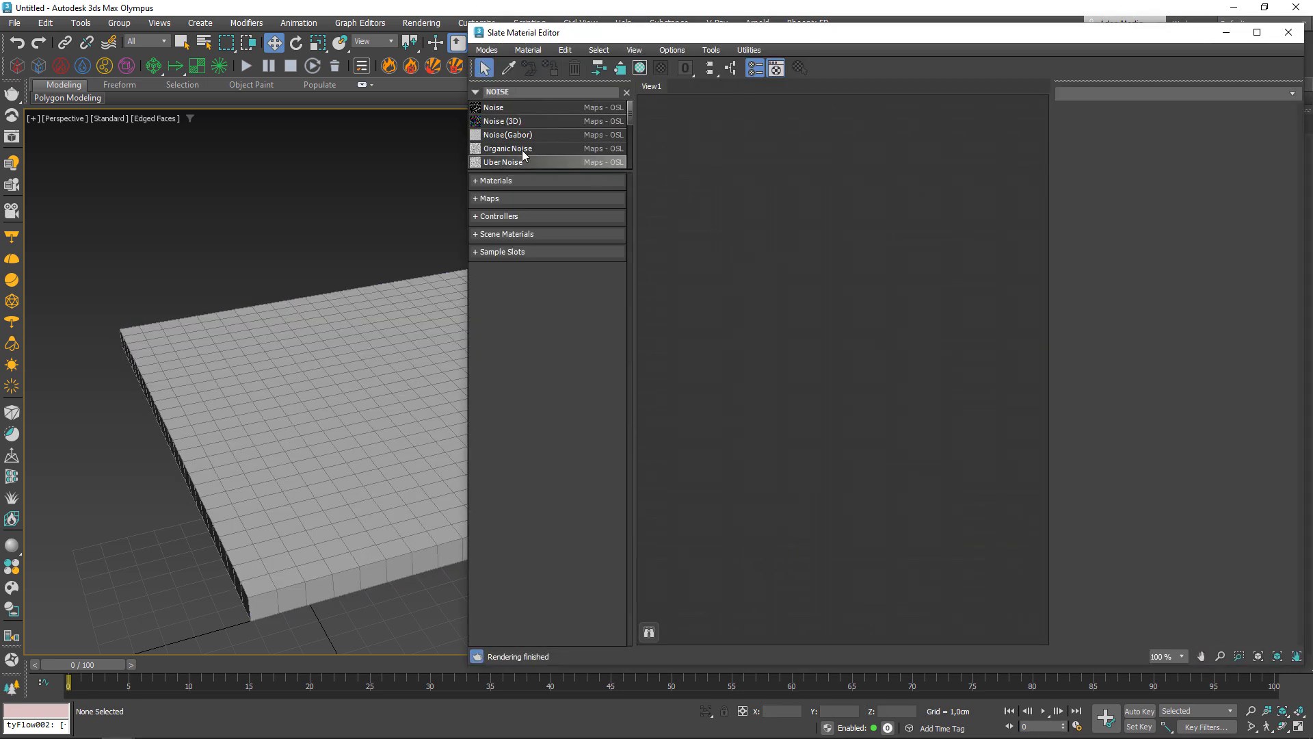
{"action": "left_click_drag", "start_coordinate": [483, 163], "coordinate": [814, 212]}
{"action": "double_click", "coordinate": [843, 308]}
Step: Assign the UberNoise map's Float output to the Distort operator's map slot as an instance
{"action": "left_click_drag", "start_coordinate": [790, 32], "coordinate": [441, 56]}
{"action": "left_click", "coordinate": [161, 361]}
{"action": "mouse_move", "coordinate": [1213, 429]}
{"action": "left_mouse_down"}
{"action": "mouse_move", "coordinate": [1224, 409]}
{"action": "mouse_move", "coordinate": [1217, 438]}
{"action": "left_mouse_up"}
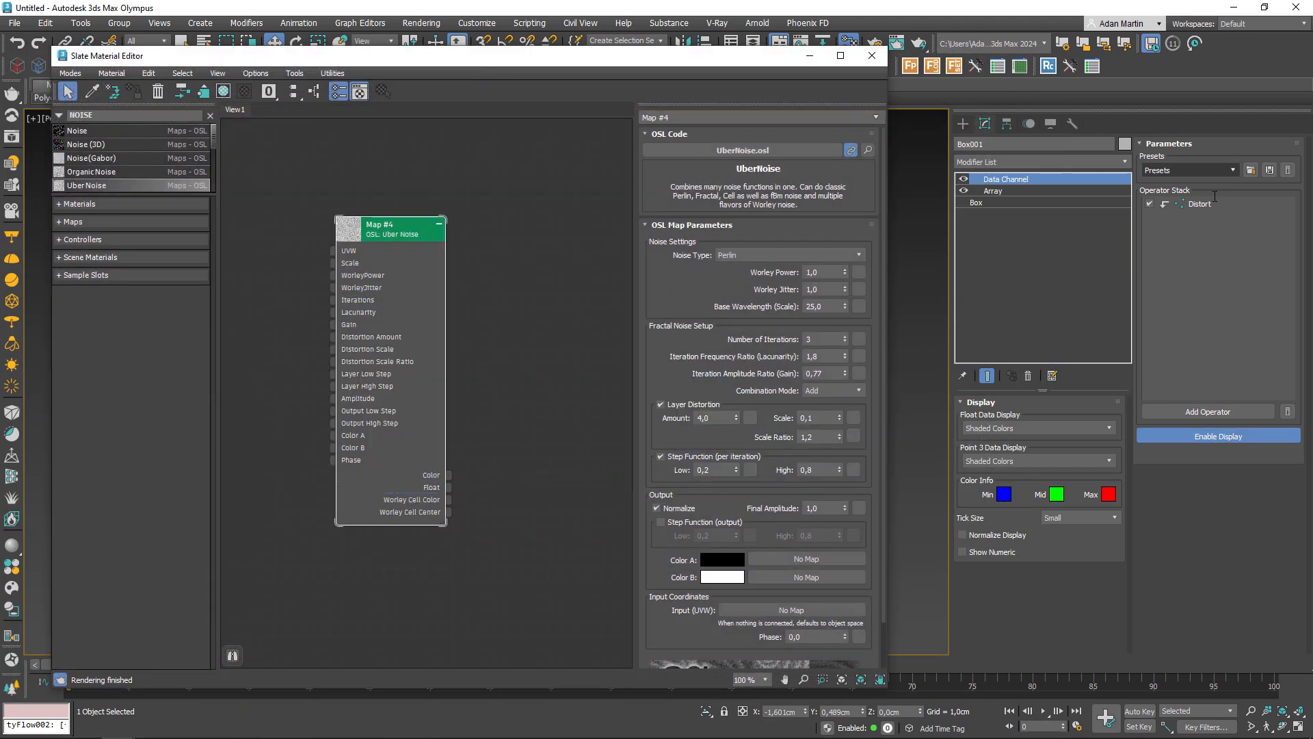
{"action": "left_click", "coordinate": [1201, 203]}
{"action": "left_click_drag", "start_coordinate": [448, 487], "coordinate": [1218, 490]}
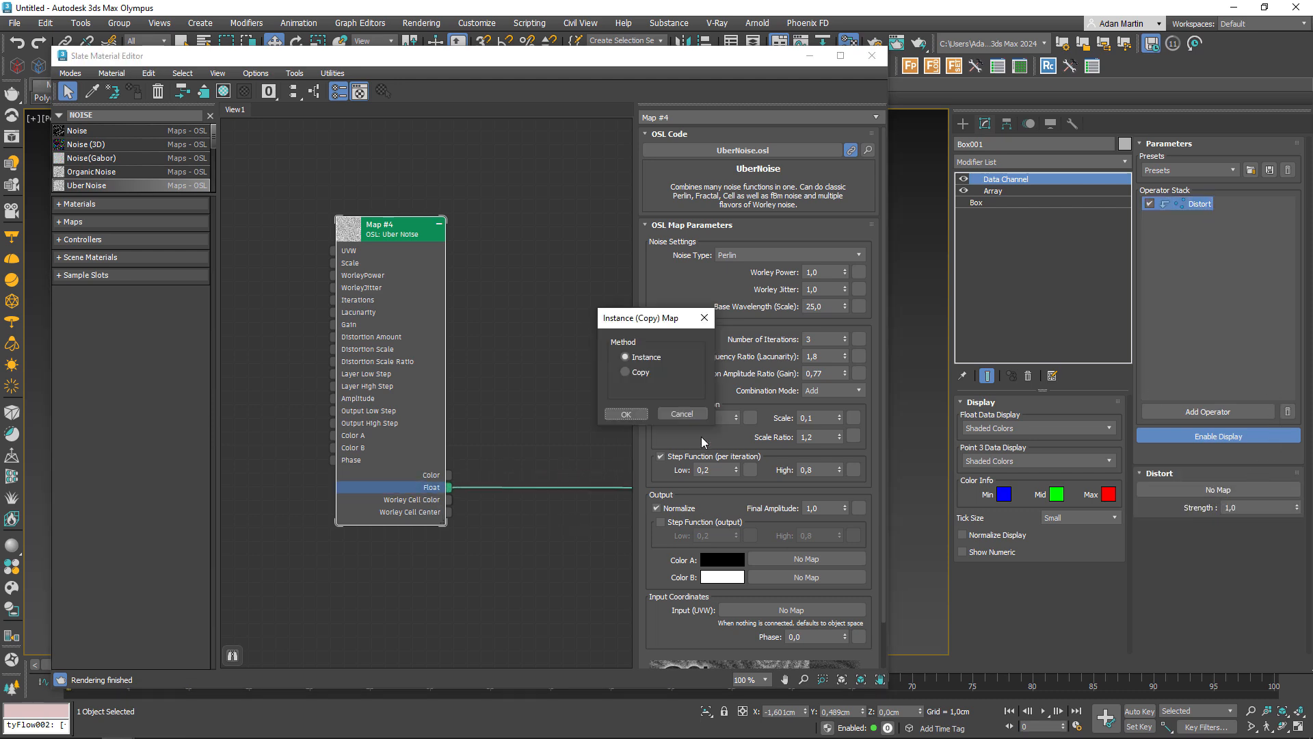
{"action": "left_click", "coordinate": [624, 414]}
{"action": "left_click", "coordinate": [872, 55]}
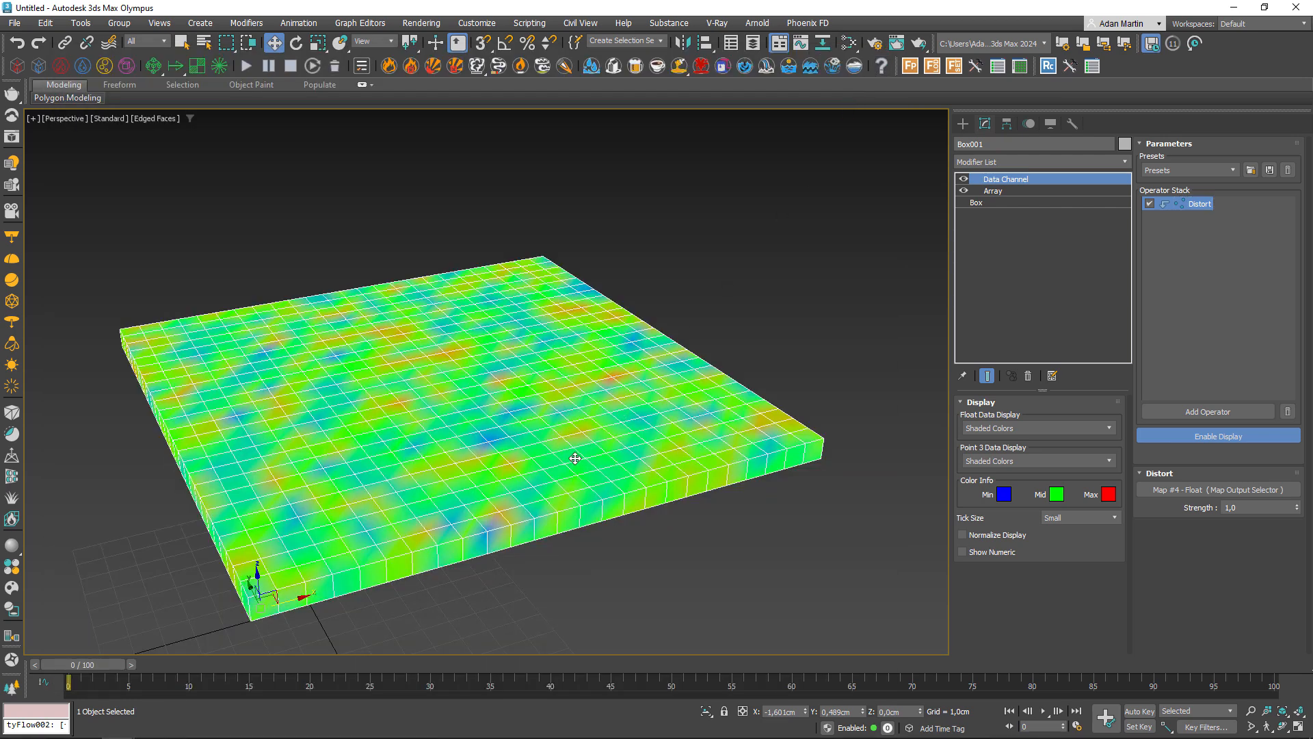
Step: Set the UberNoise map's Base Wavelength (Scale) to 100
{"action": "key", "text": "m"}
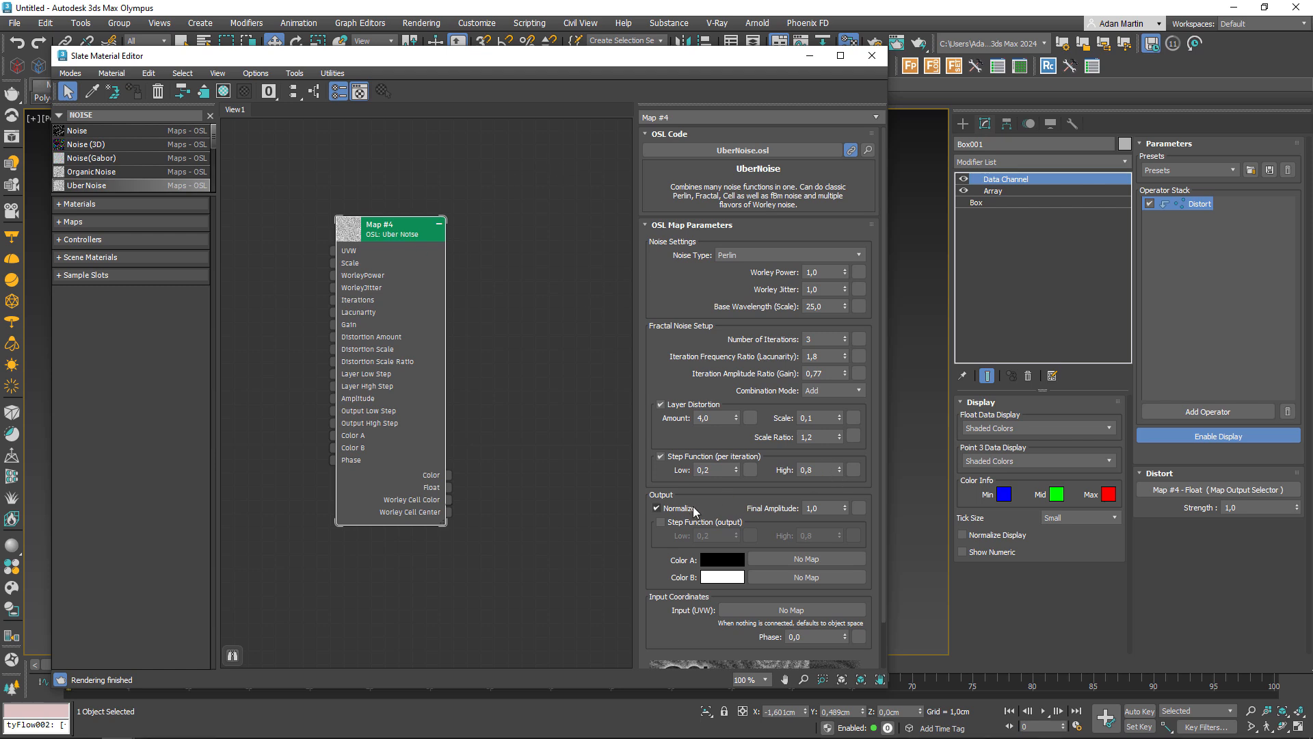
{"action": "scroll", "coordinate": [711, 467], "scroll_direction": "down", "scroll_amount": 1}
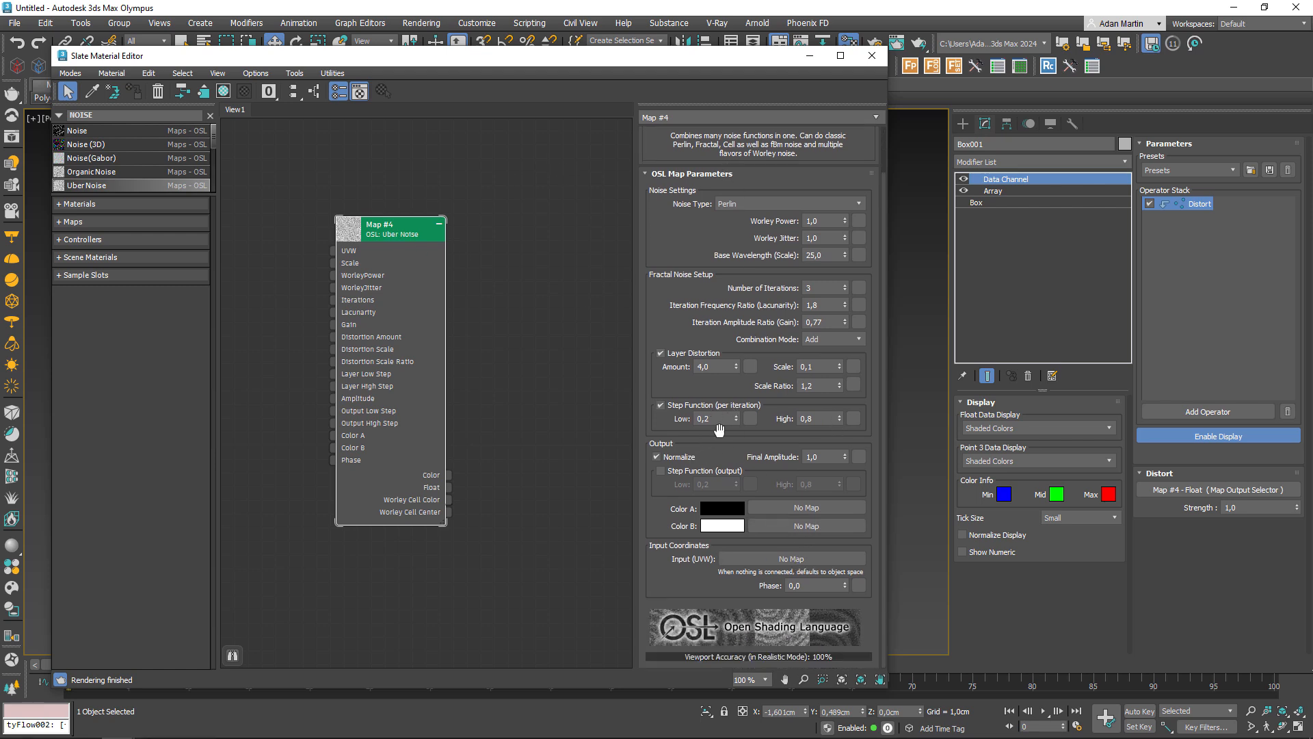
{"action": "scroll", "coordinate": [686, 403], "scroll_direction": "up", "scroll_amount": 1}
{"action": "double_click", "coordinate": [827, 306]}
{"action": "type", "text": "100"}
{"action": "key", "text": "Return"}
{"action": "left_click", "coordinate": [872, 55]}
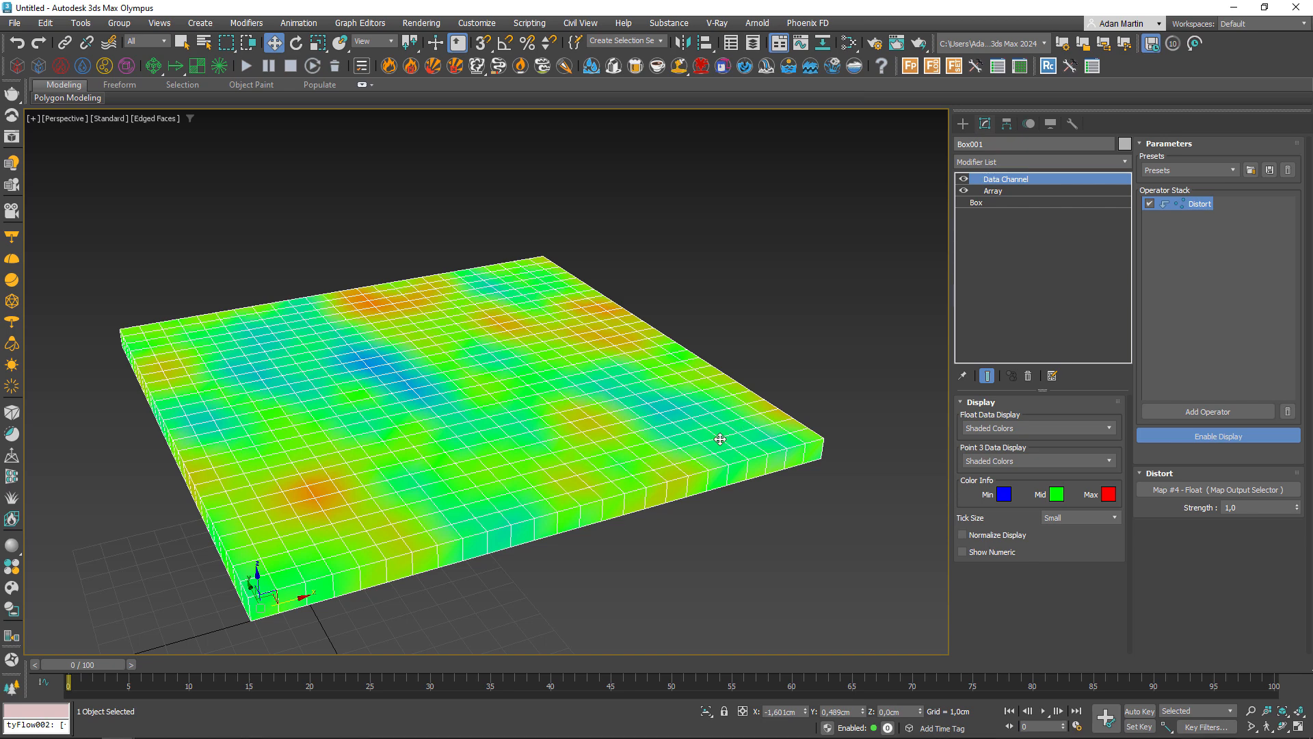
Step: Switch the Data Channel's float data display to Ticks with tick size Large
{"action": "middle_click_drag", "start_coordinate": [571, 409], "coordinate": [616, 413]}
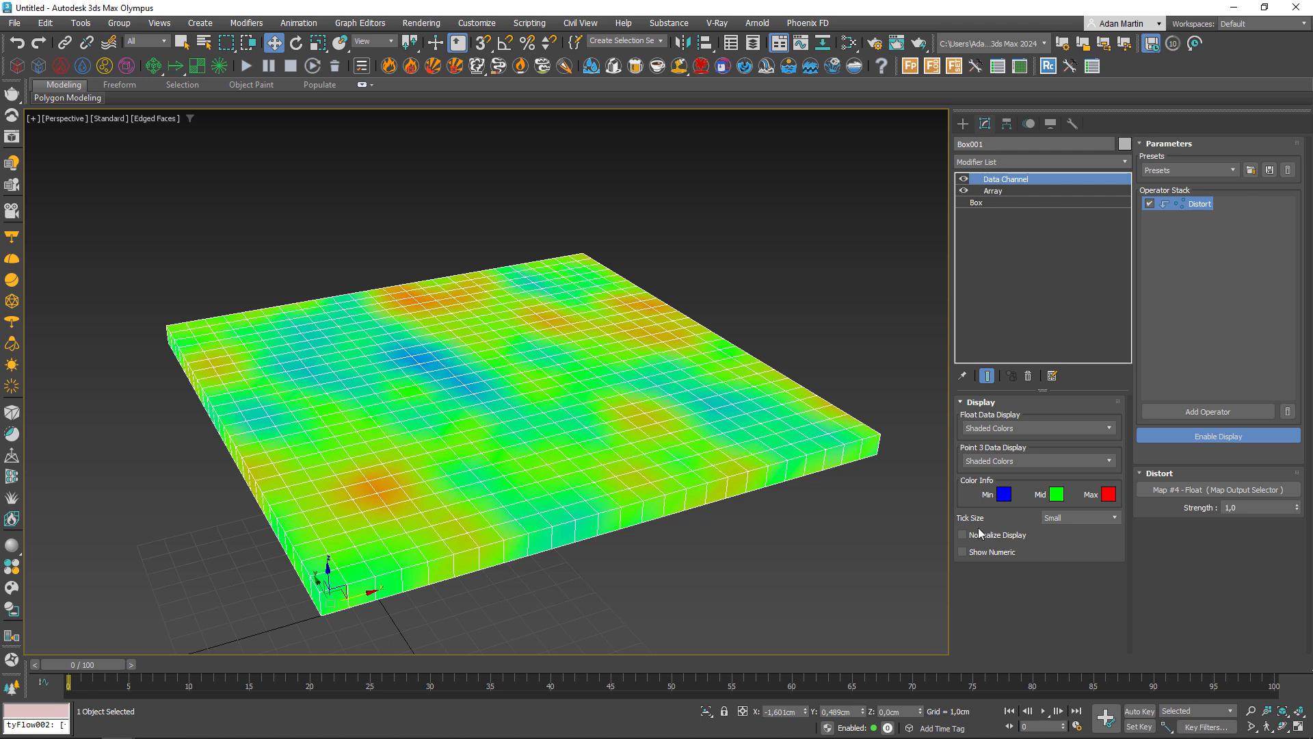
{"action": "left_click", "coordinate": [999, 427]}
{"action": "left_click", "coordinate": [985, 450]}
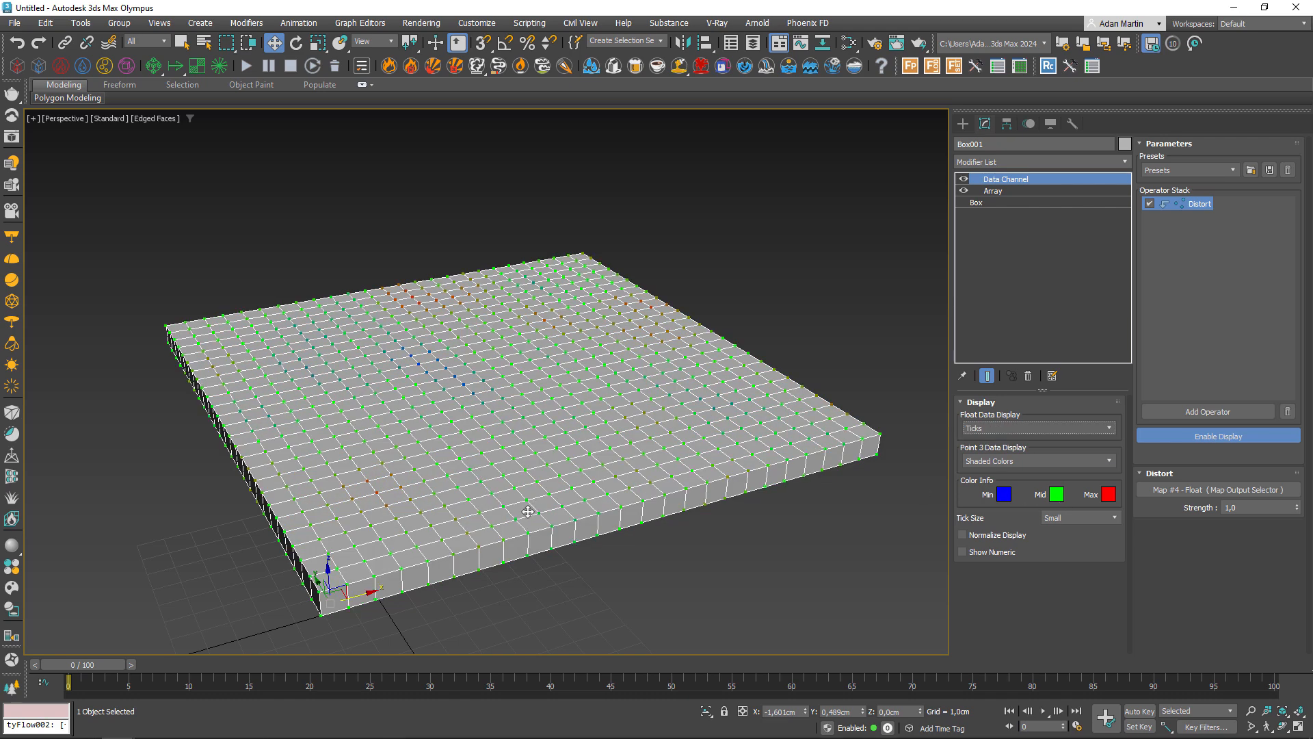
{"action": "left_click", "coordinate": [1067, 518]}
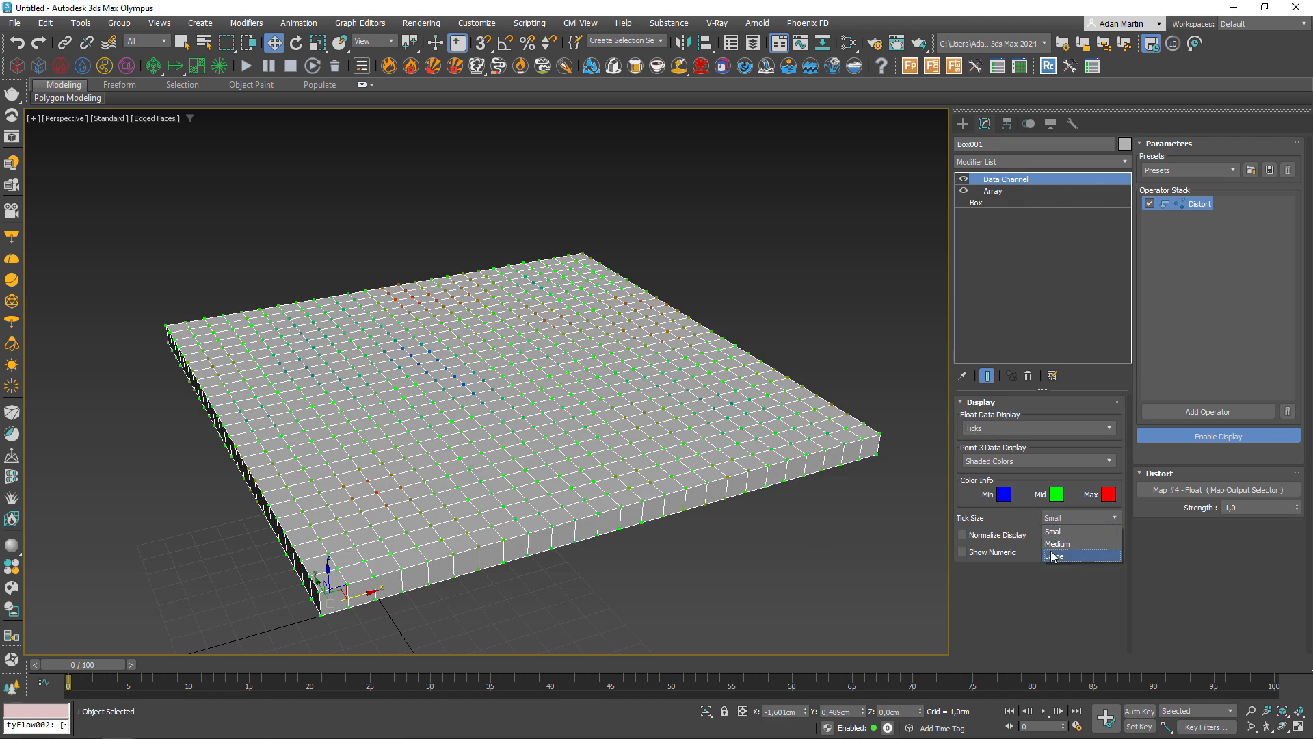
{"action": "left_click", "coordinate": [1054, 556]}
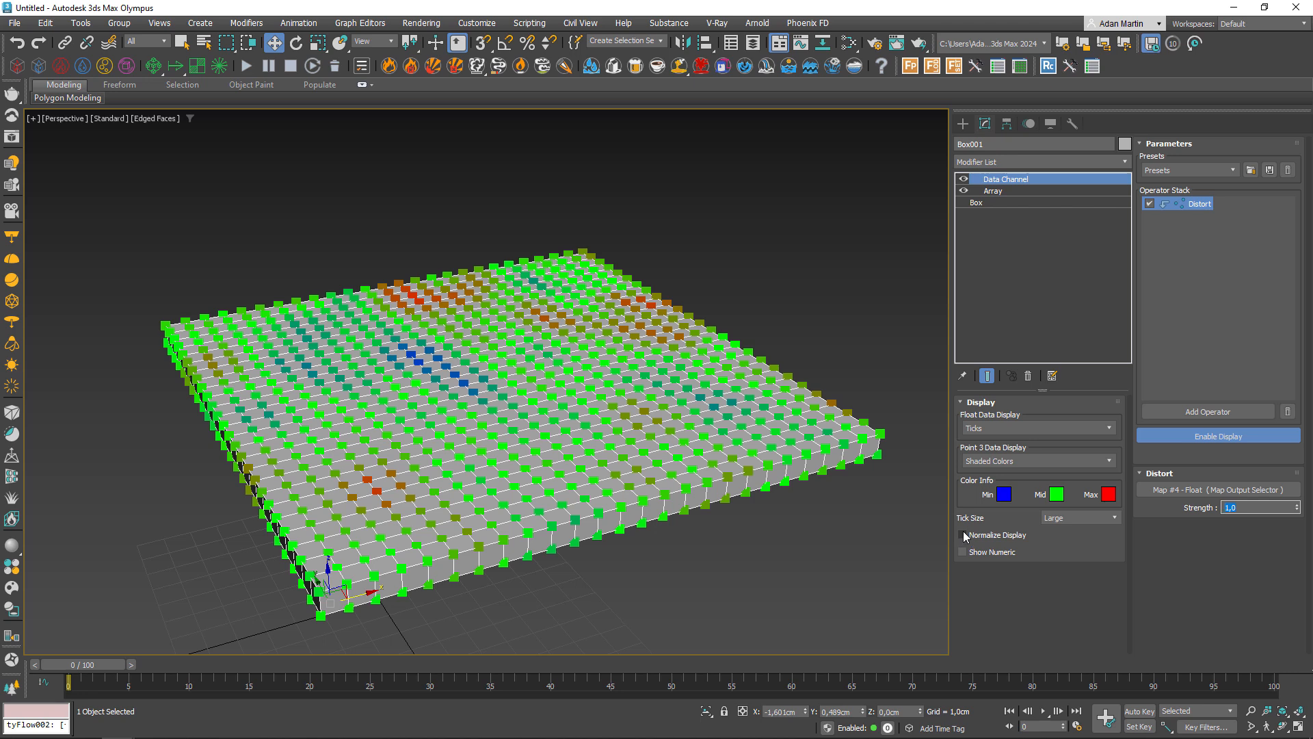
Step: Toggle Normalize Display on and off to compare the tick colors on the boxes
{"action": "left_click", "coordinate": [996, 535]}
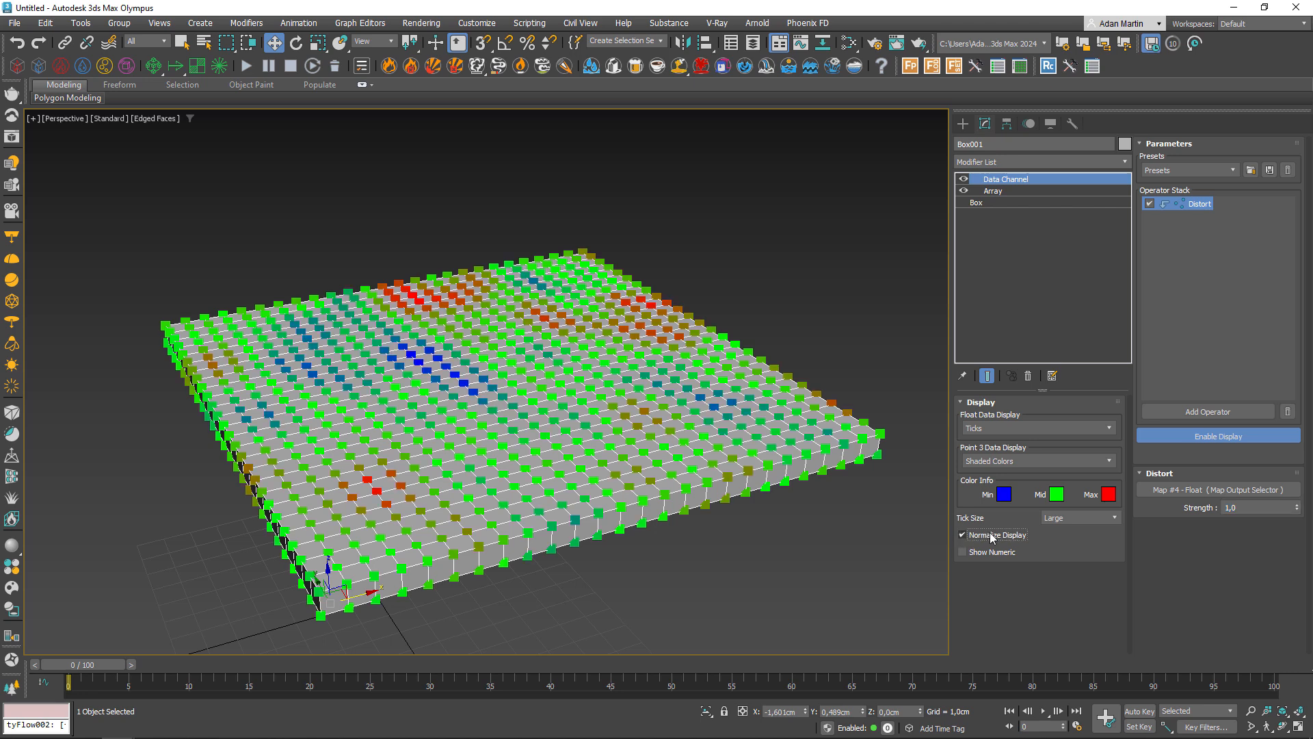
{"action": "left_click", "coordinate": [993, 536]}
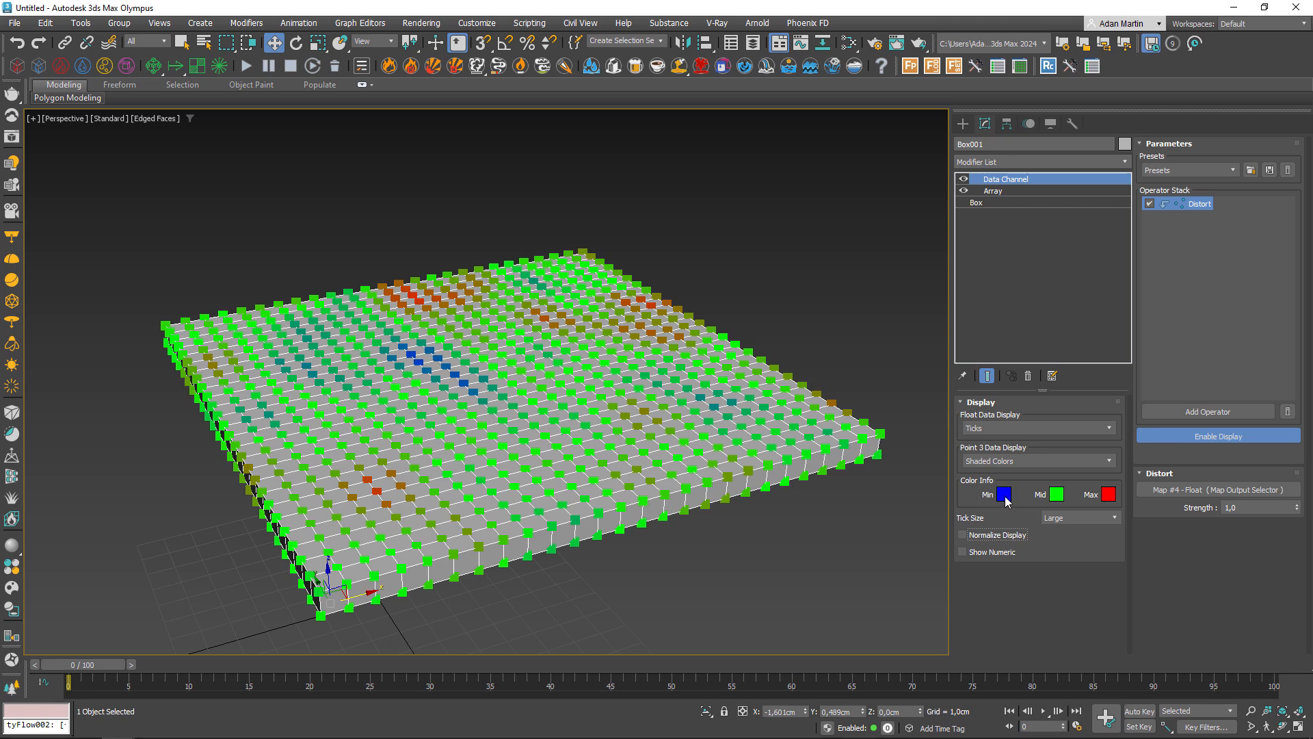
{"action": "left_click", "coordinate": [997, 536]}
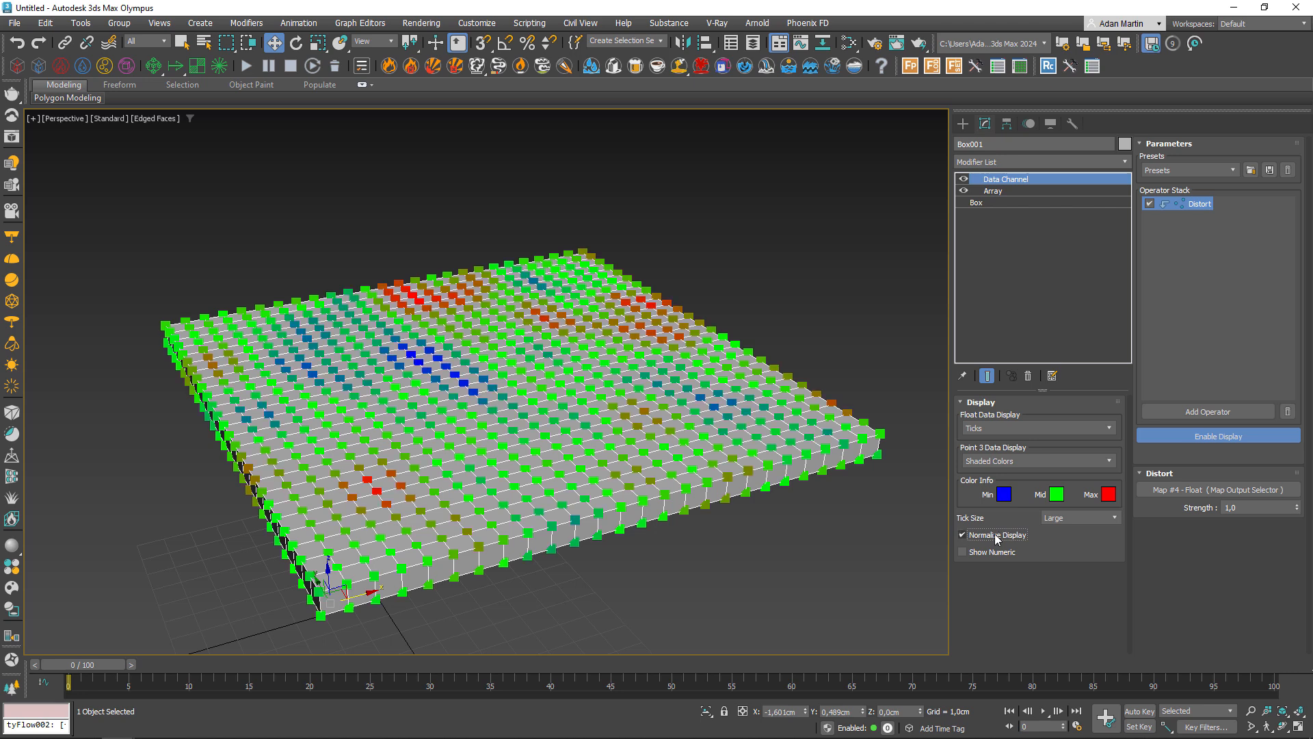
{"action": "left_click", "coordinate": [986, 552]}
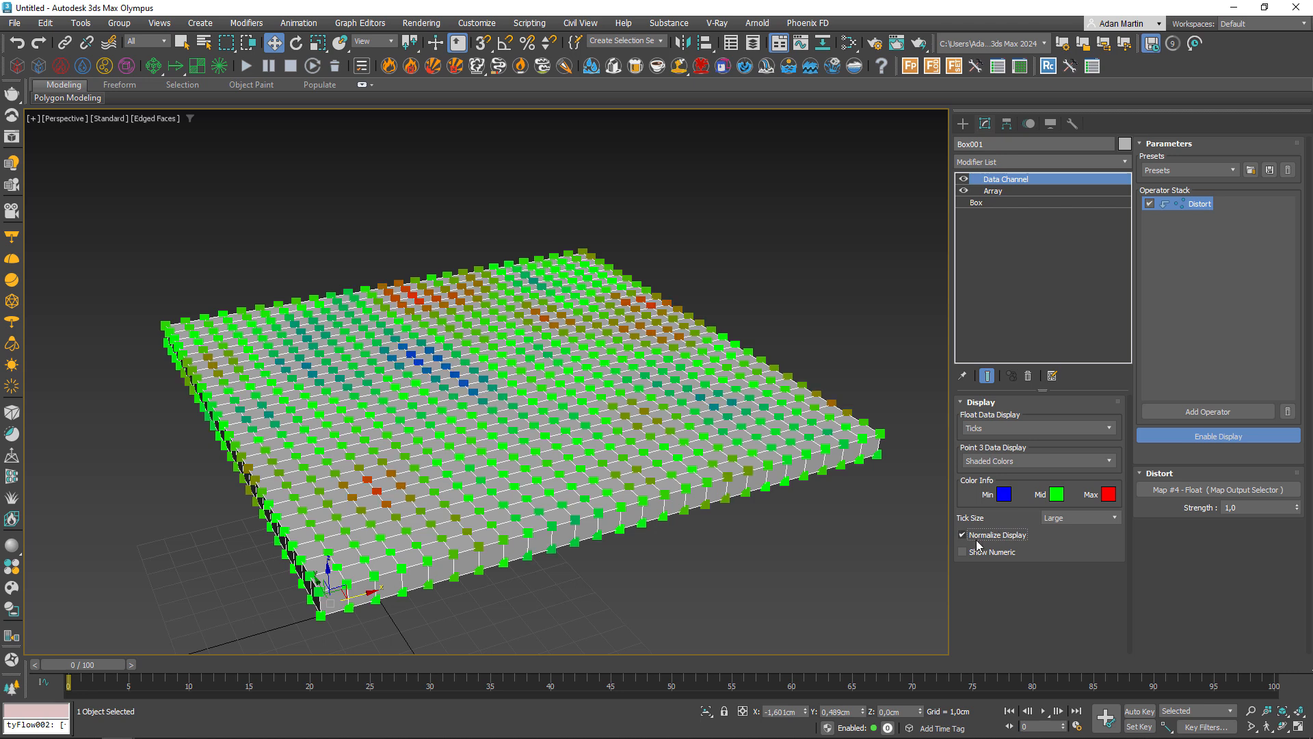
Step: Toggle Show Numeric on and off to inspect the numeric vertex values on the mesh up close
{"action": "left_click", "coordinate": [987, 553]}
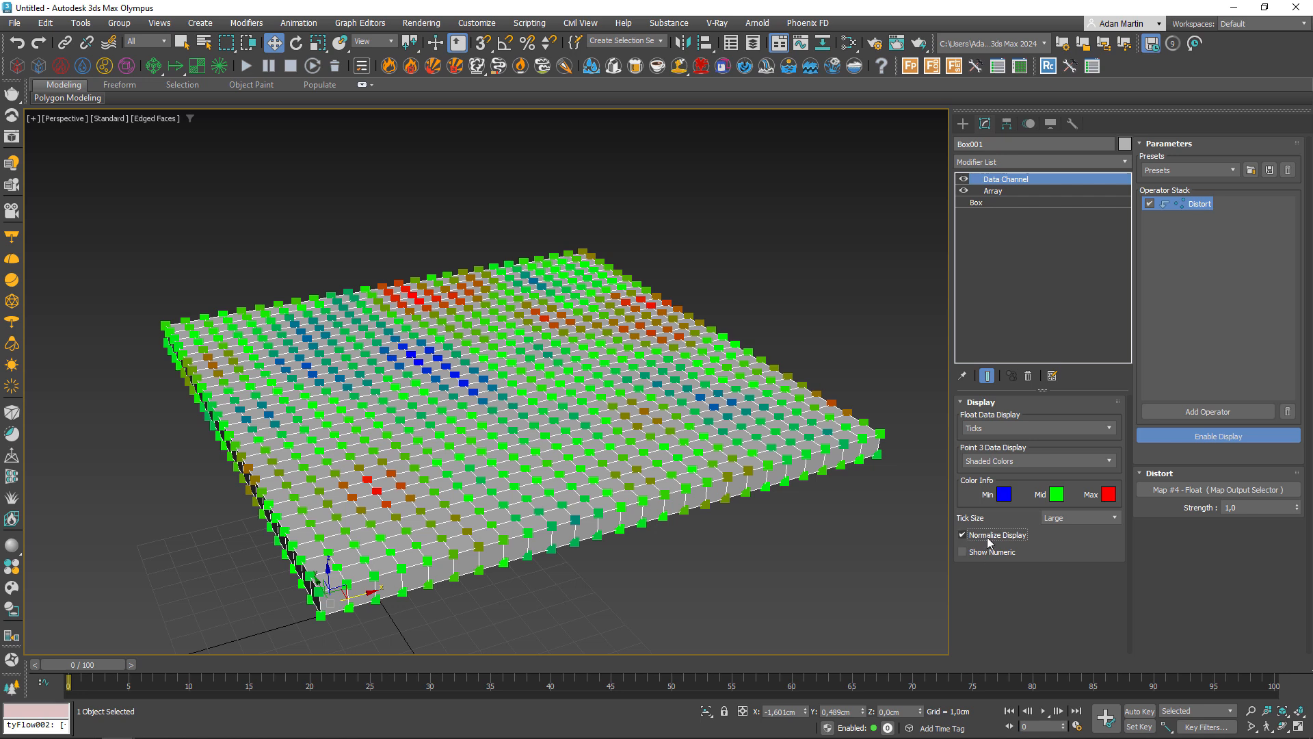
{"action": "left_click", "coordinate": [989, 552]}
{"action": "scroll", "coordinate": [500, 402], "scroll_direction": "up", "scroll_amount": 10}
{"action": "scroll", "coordinate": [500, 402], "scroll_direction": "down", "scroll_amount": 3}
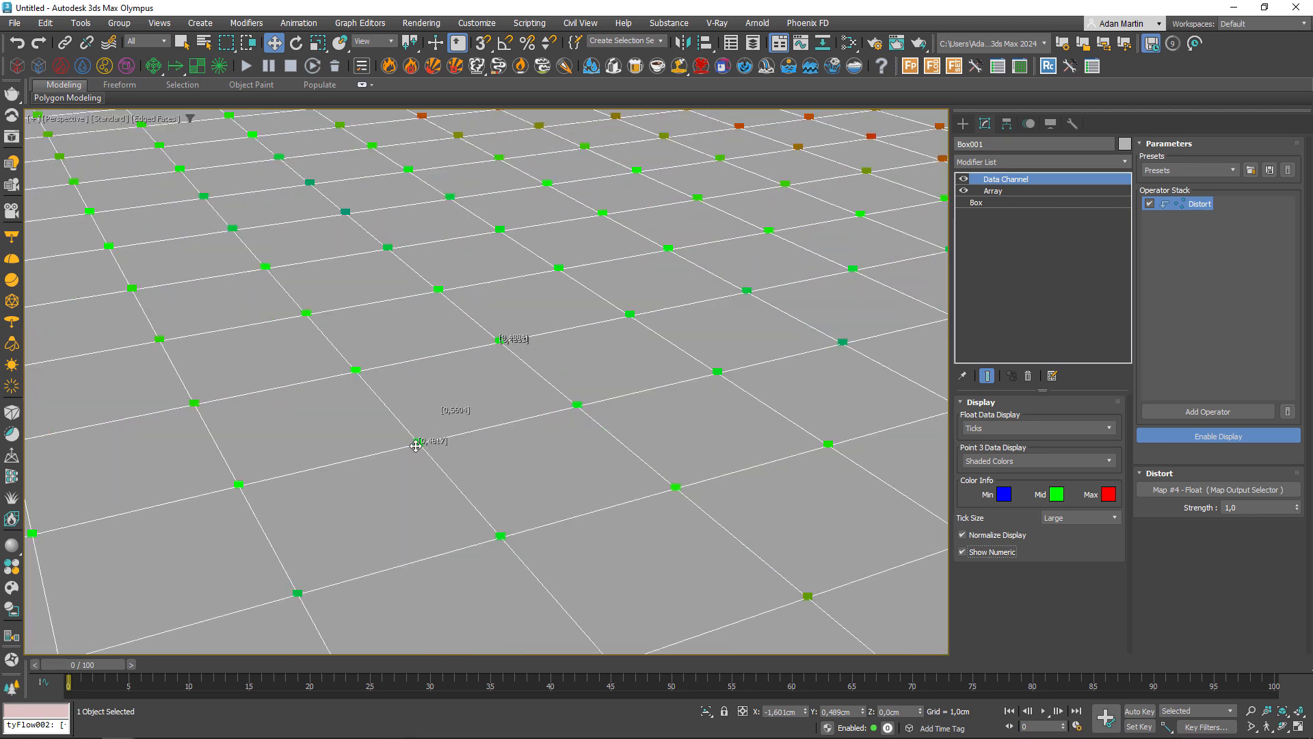
{"action": "left_click", "coordinate": [988, 552]}
{"action": "scroll", "coordinate": [602, 479], "scroll_direction": "down", "scroll_amount": 8}
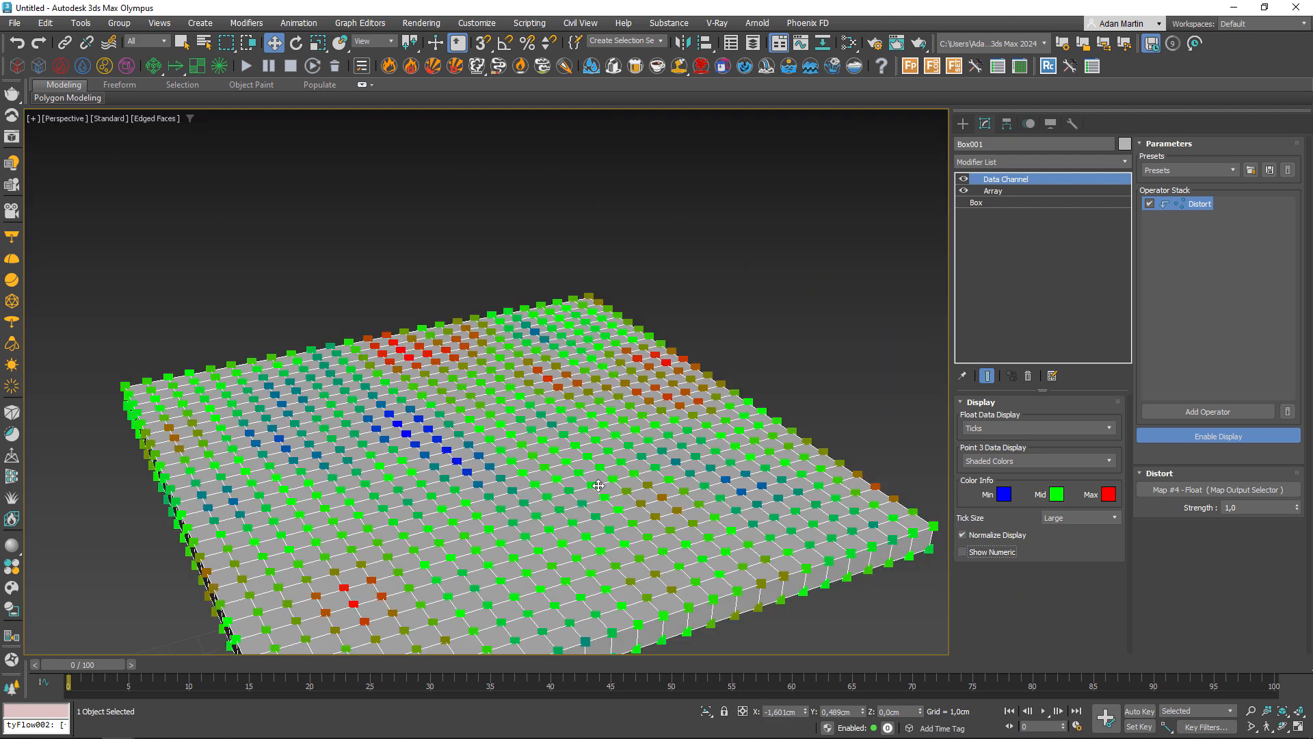
{"action": "scroll", "coordinate": [602, 479], "scroll_direction": "down", "scroll_amount": 3}
{"action": "scroll", "coordinate": [577, 431], "scroll_direction": "up", "scroll_amount": 3}
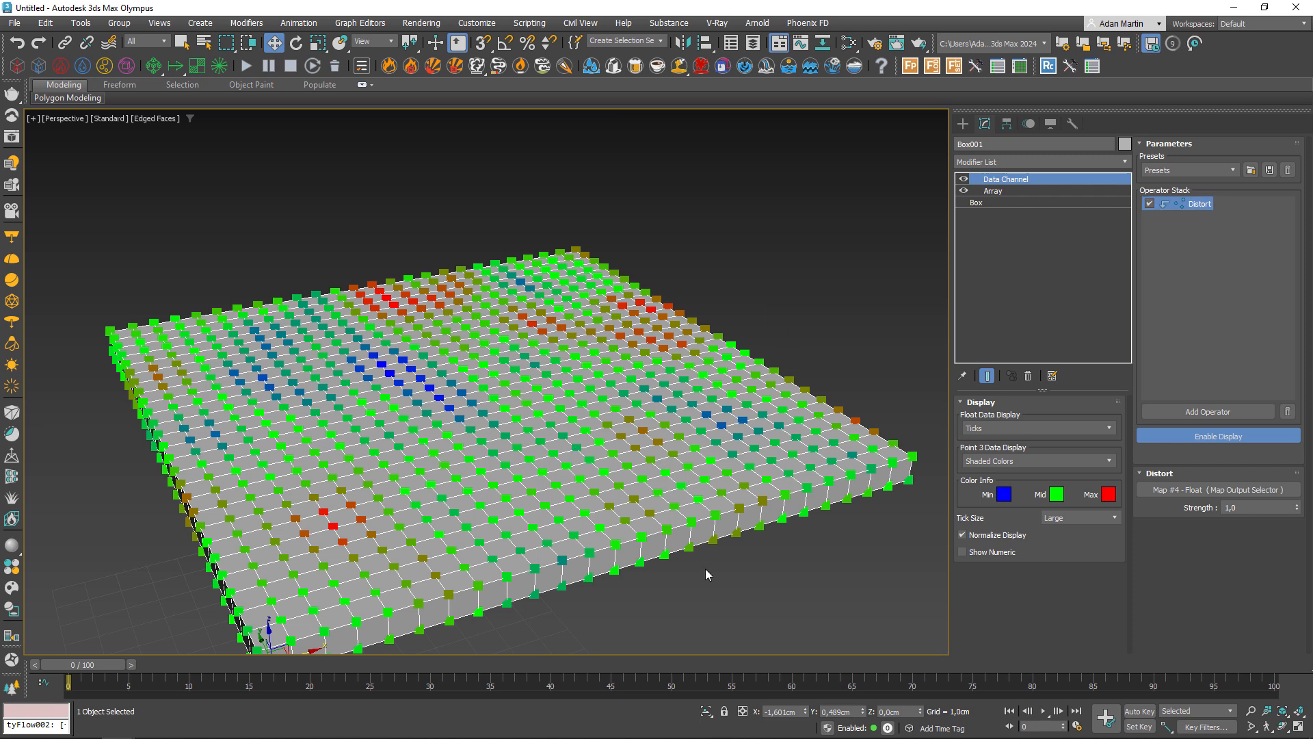
Step: Add a Vertex Output operator to the Data Channel's operator stack
{"action": "left_click", "coordinate": [1210, 411]}
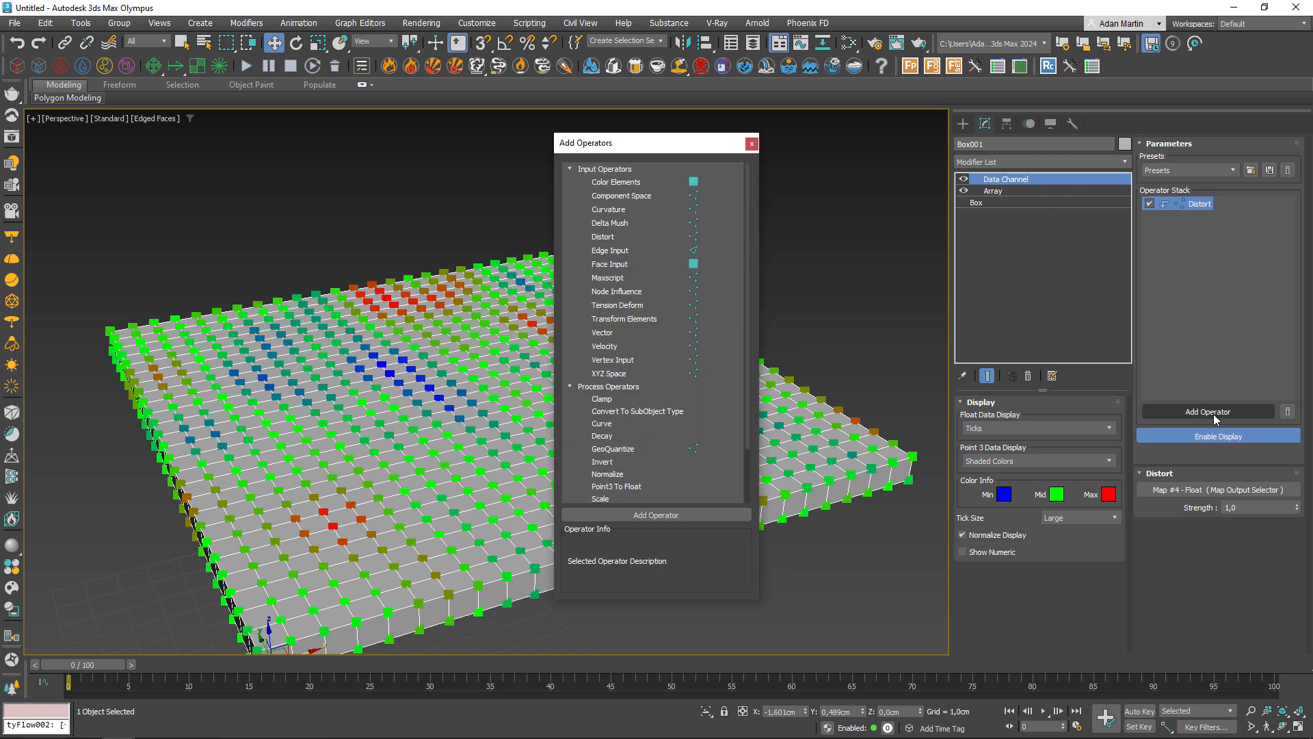
{"action": "scroll", "coordinate": [749, 332], "scroll_direction": "down", "scroll_amount": 2}
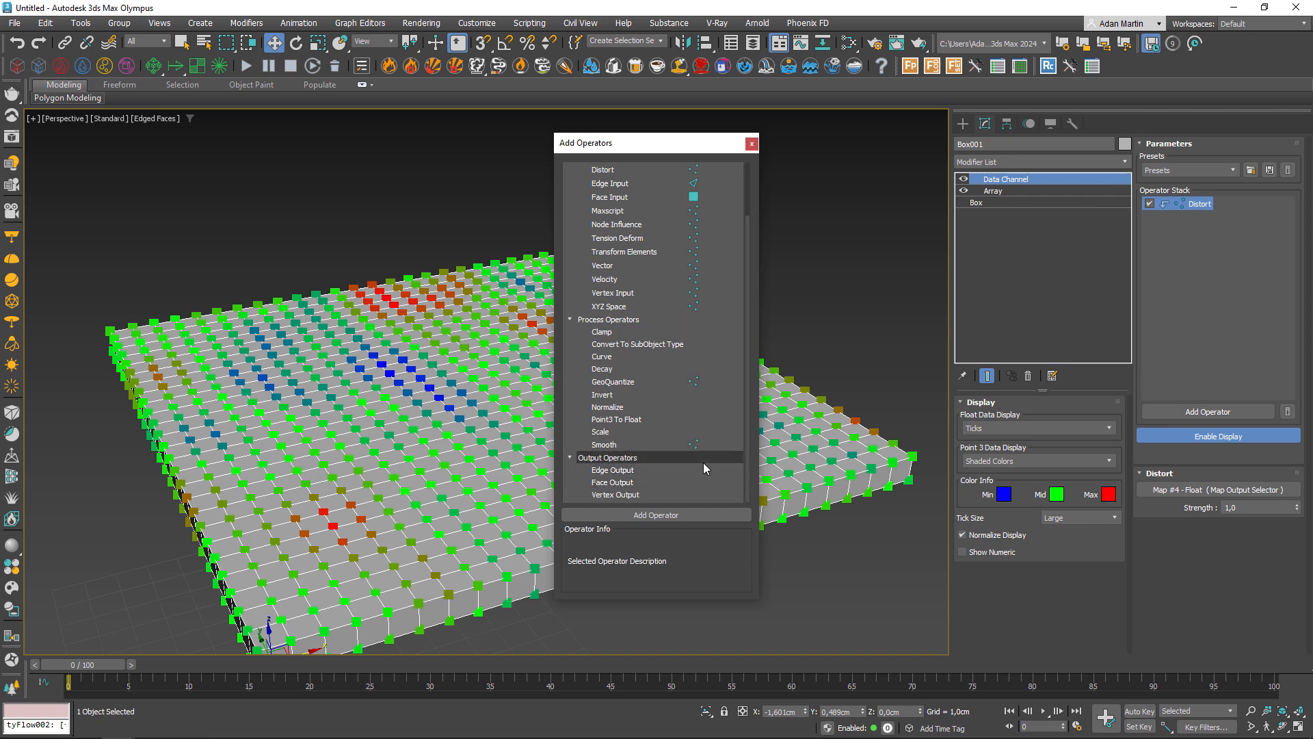
{"action": "left_click", "coordinate": [601, 495]}
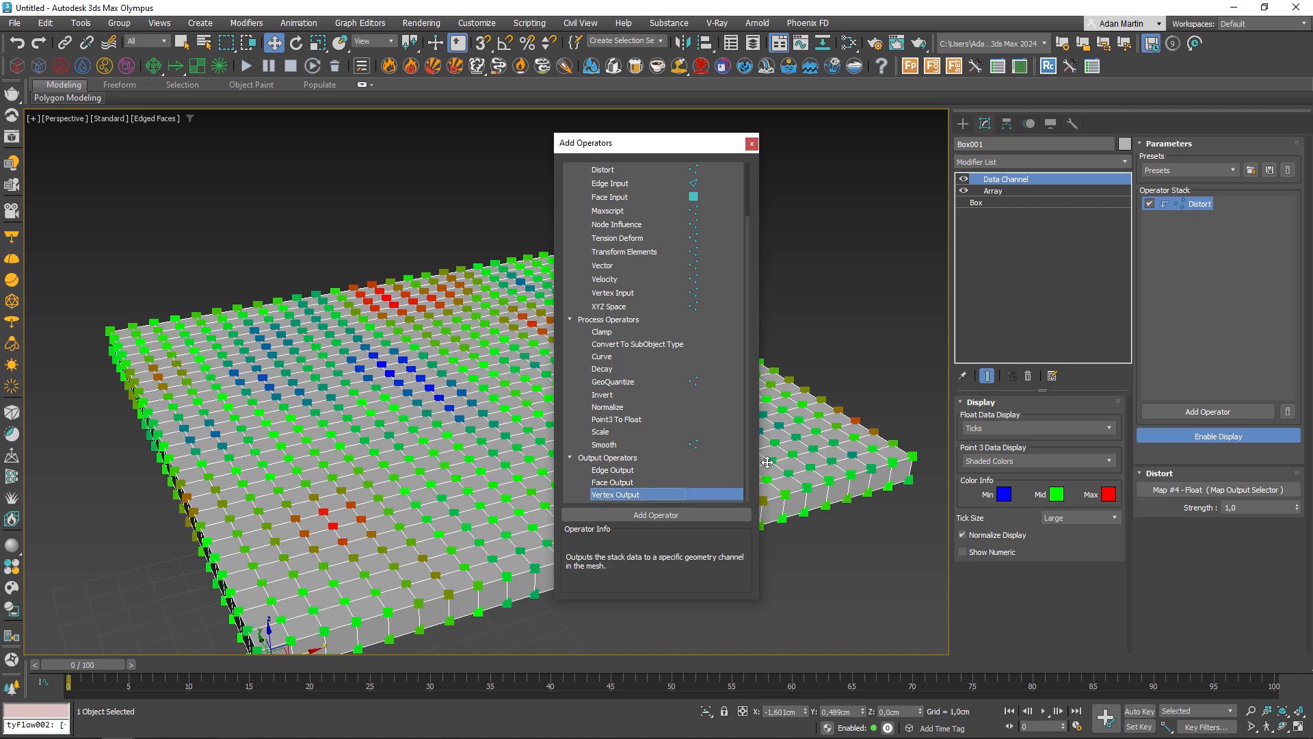
{"action": "left_click", "coordinate": [621, 518]}
{"action": "left_click", "coordinate": [752, 143]}
{"action": "key", "text": "z"}
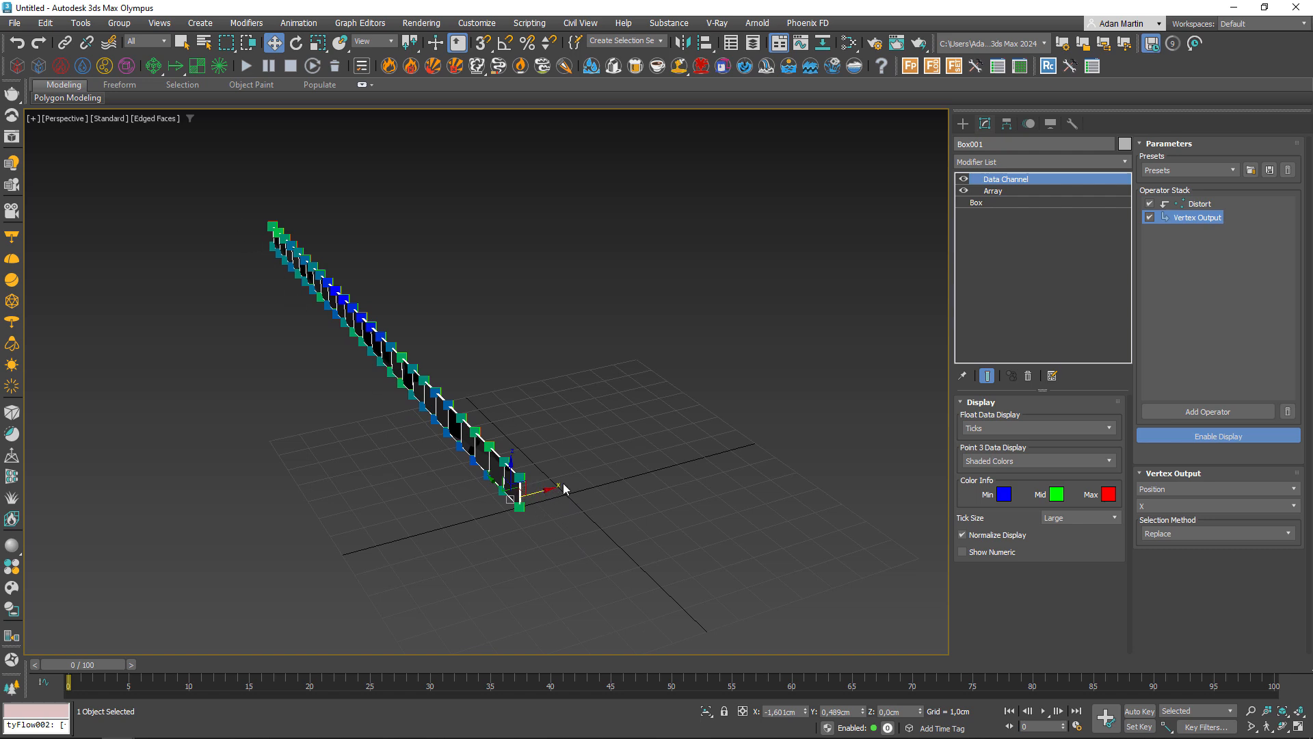
Step: Set the Vertex Output operator to drive the Z component of Position
{"action": "left_click", "coordinate": [1171, 219]}
{"action": "left_click", "coordinate": [1149, 490]}
{"action": "left_click", "coordinate": [1152, 490]}
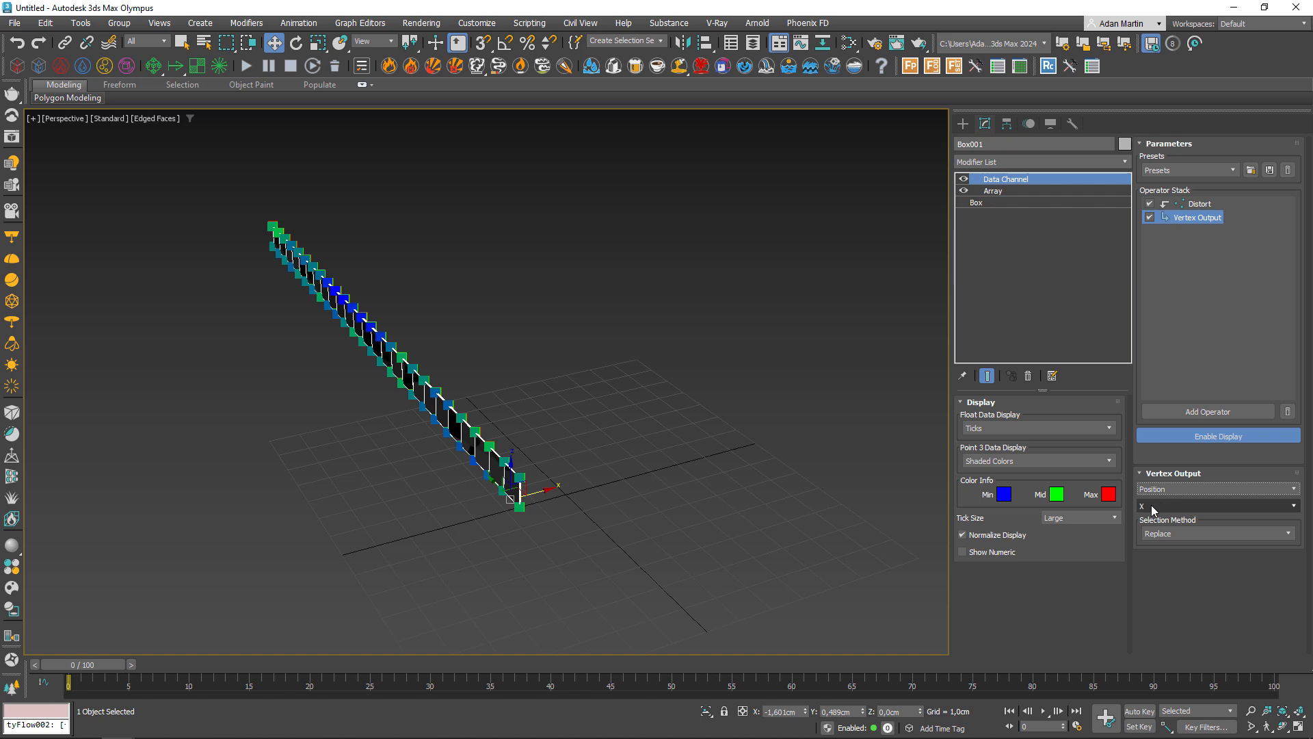
{"action": "left_click", "coordinate": [1152, 504]}
{"action": "left_click", "coordinate": [1149, 539]}
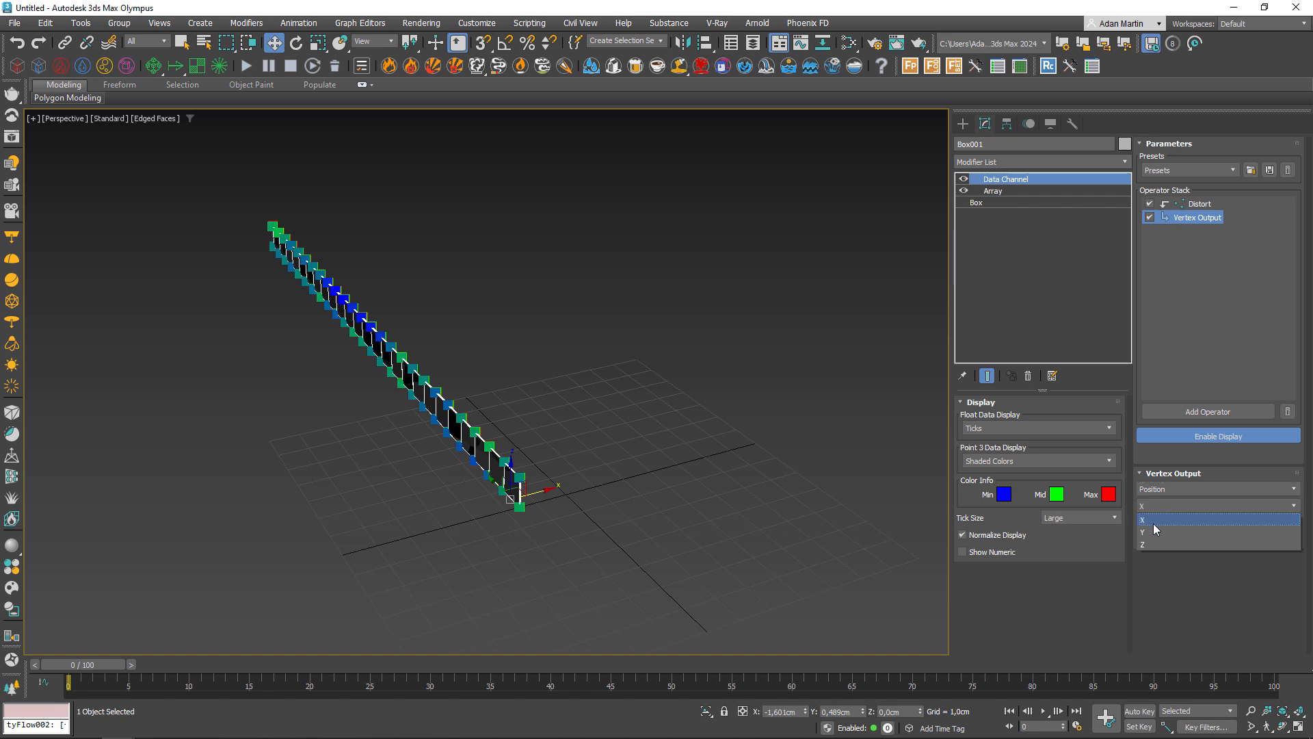
{"action": "middle_click_drag", "start_coordinate": [806, 454], "coordinate": [325, 378], "text": "alt"}
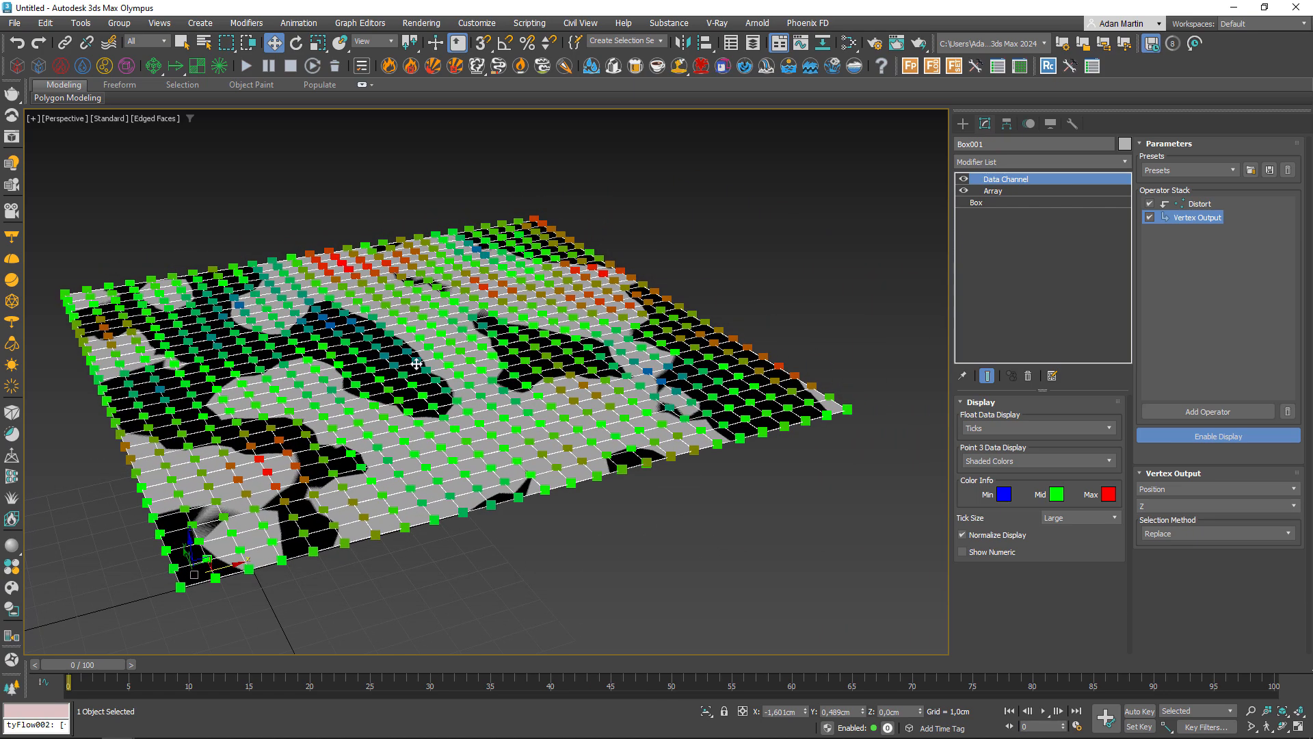
Step: Examine the height of the displaced mesh in the front view and from several perspective angles
{"action": "key", "text": "f"}
{"action": "scroll", "coordinate": [539, 359], "scroll_direction": "up", "scroll_amount": 6}
{"action": "scroll", "coordinate": [539, 357], "scroll_direction": "up", "scroll_amount": 2}
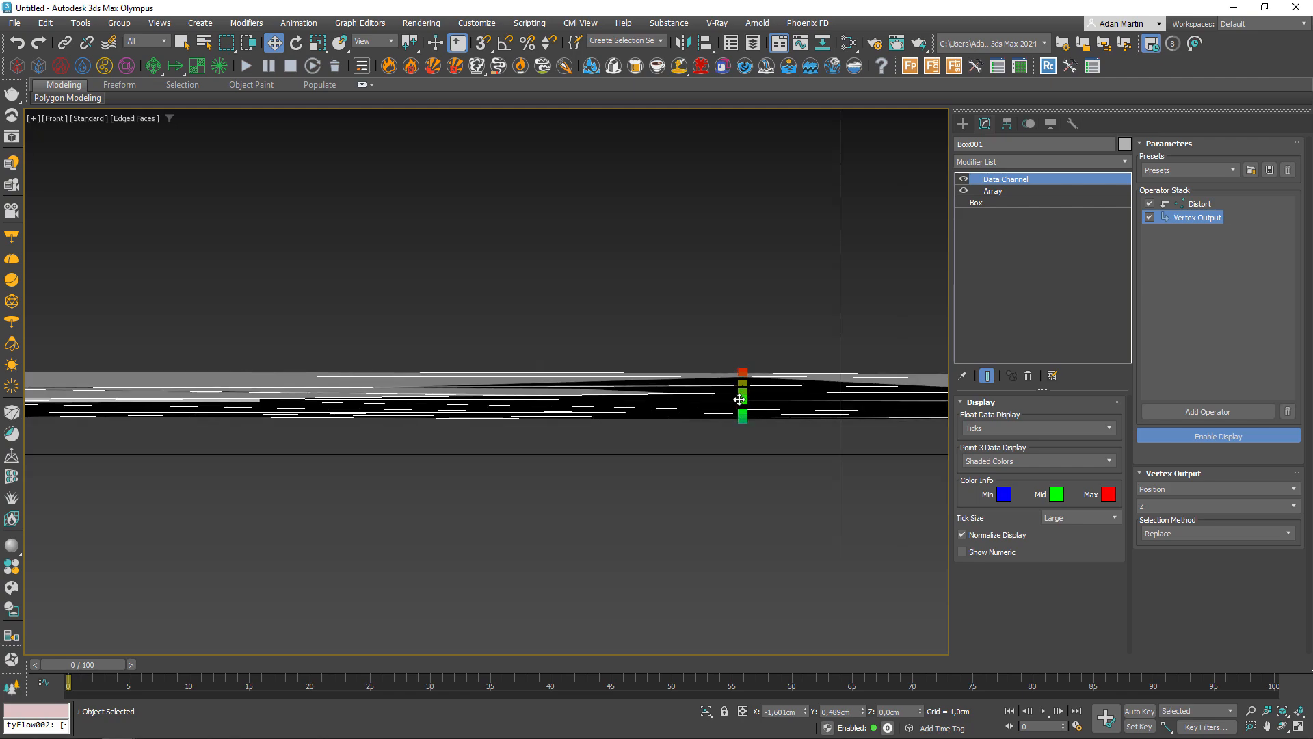
{"action": "scroll", "coordinate": [739, 400], "scroll_direction": "down", "scroll_amount": 5}
{"action": "middle_click_drag", "start_coordinate": [668, 413], "coordinate": [602, 440], "text": "alt"}
{"action": "key", "text": "p"}
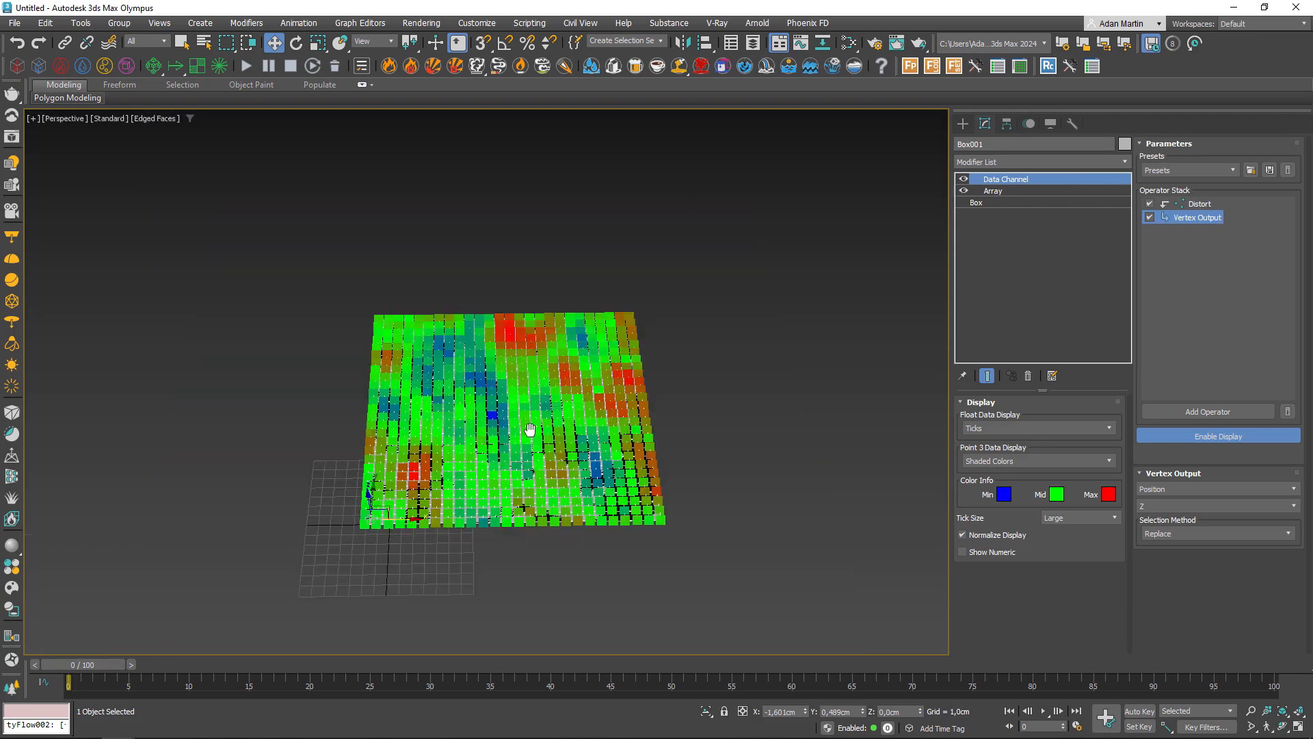
{"action": "scroll", "coordinate": [486, 409], "scroll_direction": "up", "scroll_amount": 5}
{"action": "middle_click_drag", "start_coordinate": [487, 409], "coordinate": [581, 403], "text": "alt"}
{"action": "scroll", "coordinate": [547, 394], "scroll_direction": "down", "scroll_amount": 4}
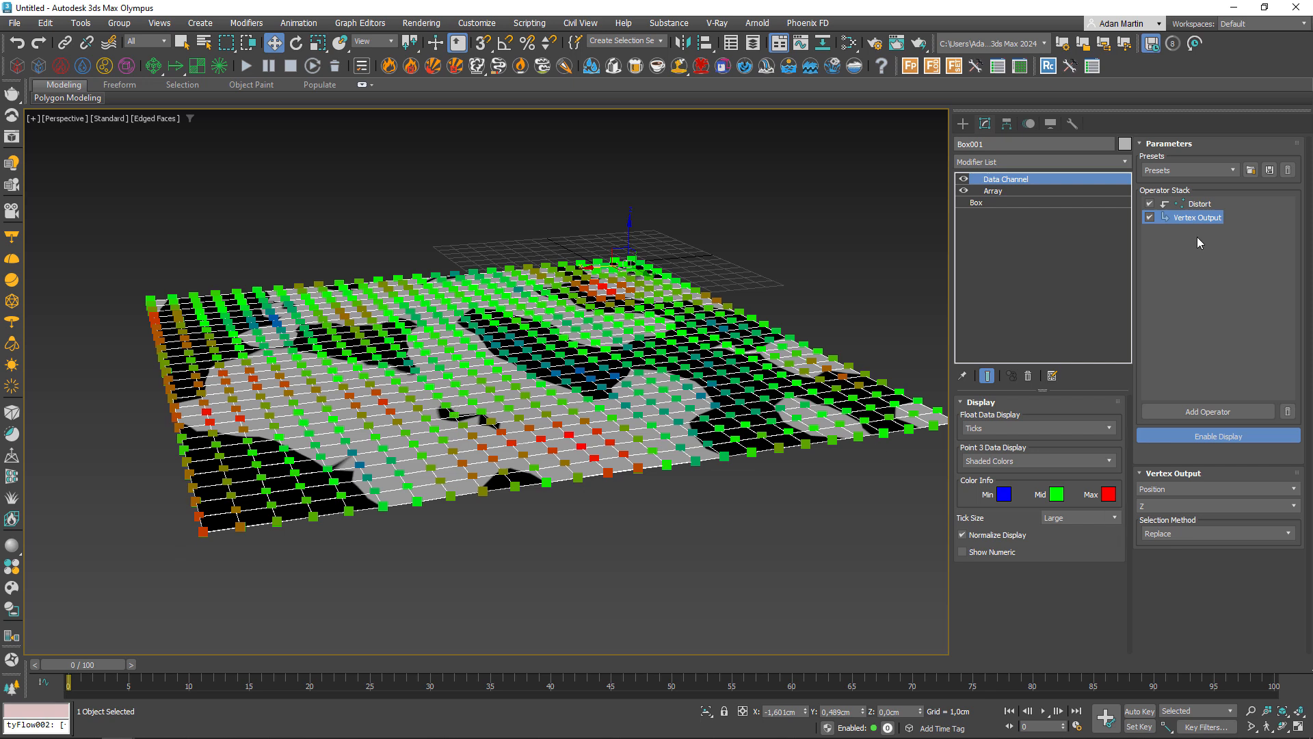
Step: Add a Normalize operator and place it between Distort and Vertex Output in the operator stack
{"action": "left_click", "coordinate": [1202, 203]}
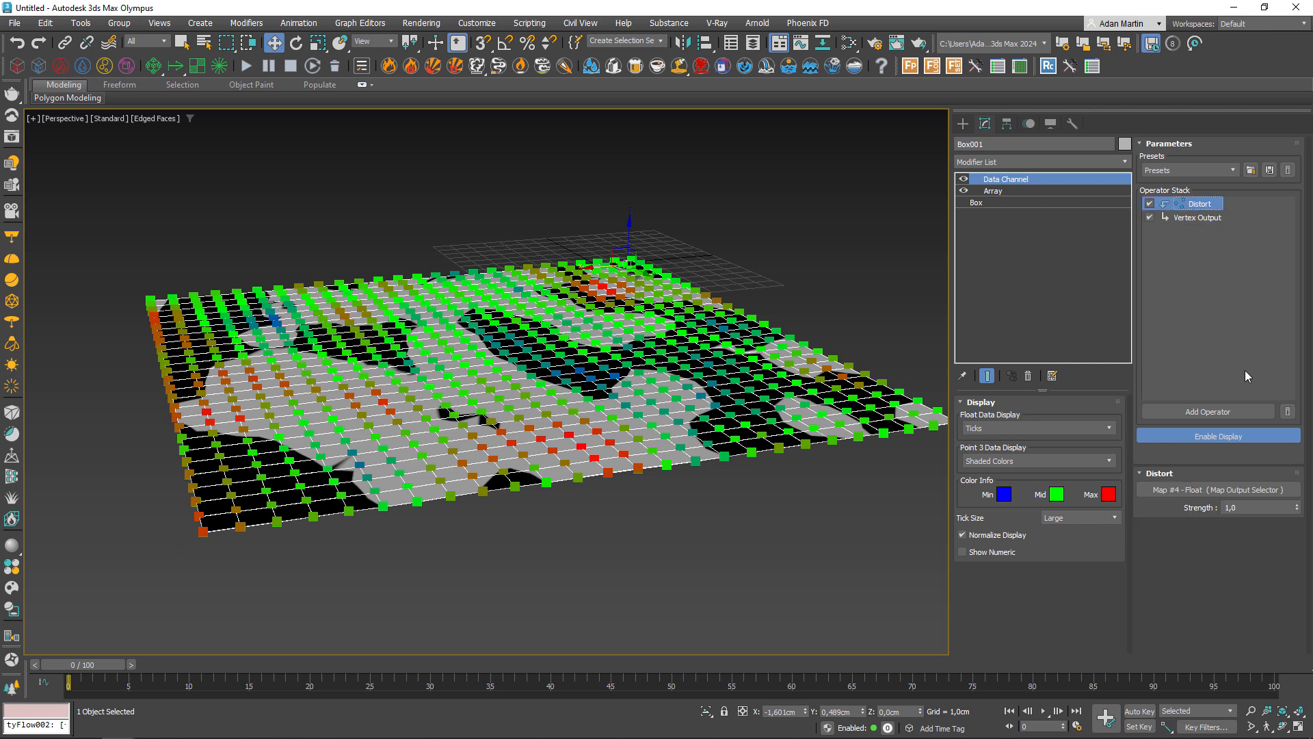
{"action": "left_click", "coordinate": [1208, 411]}
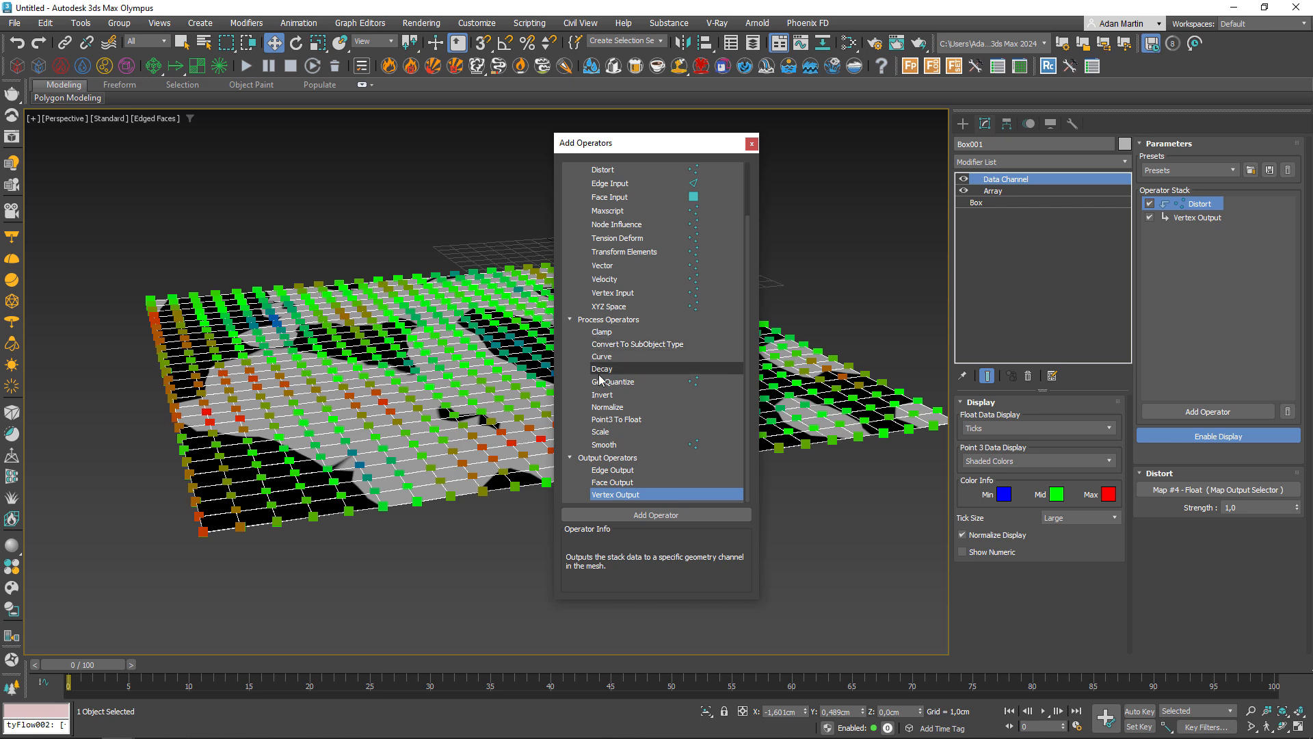
{"action": "left_click", "coordinate": [600, 408]}
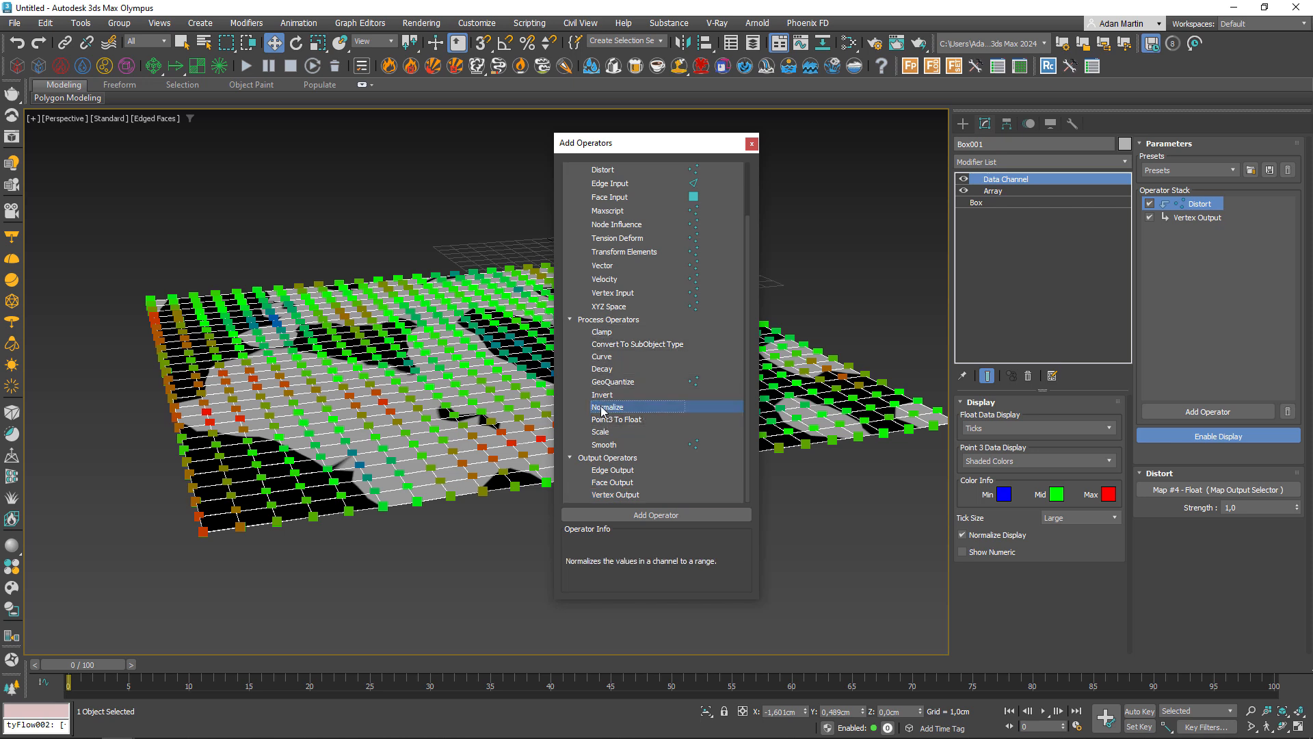
{"action": "double_click", "coordinate": [602, 408]}
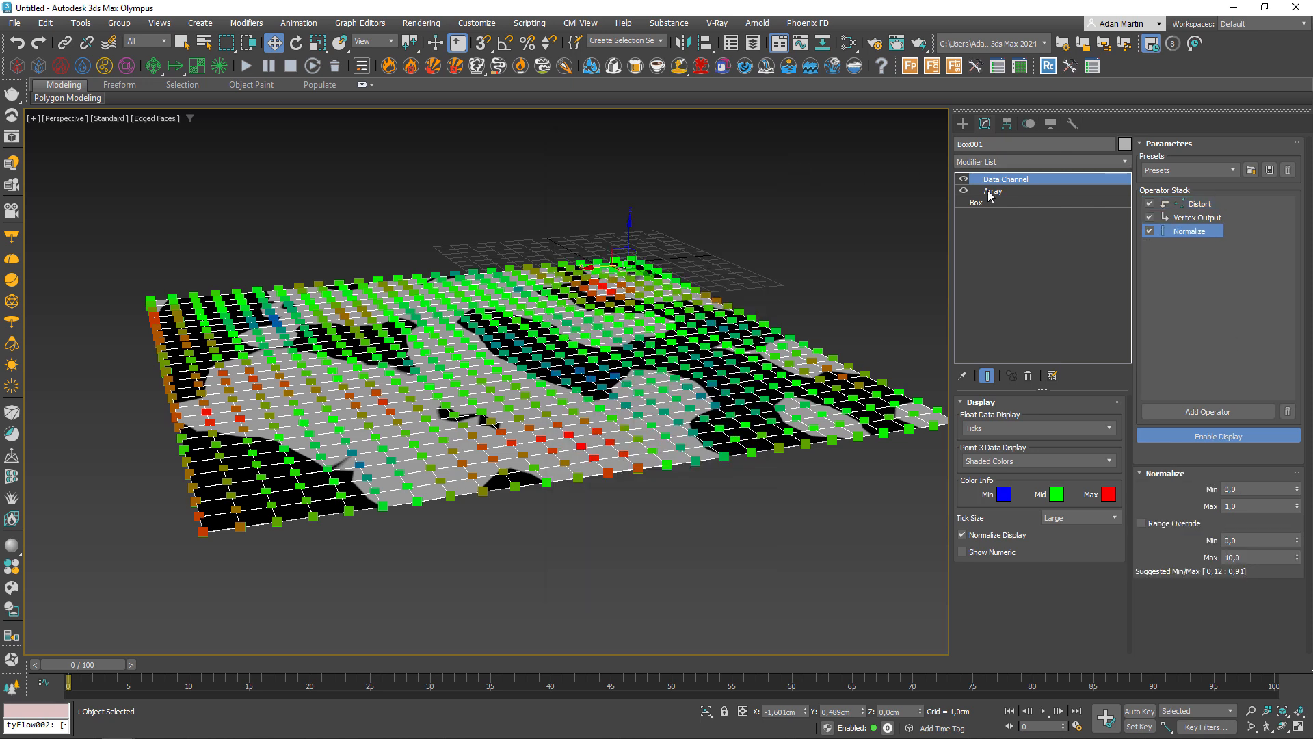
{"action": "left_click_drag", "start_coordinate": [1191, 232], "coordinate": [1191, 219]}
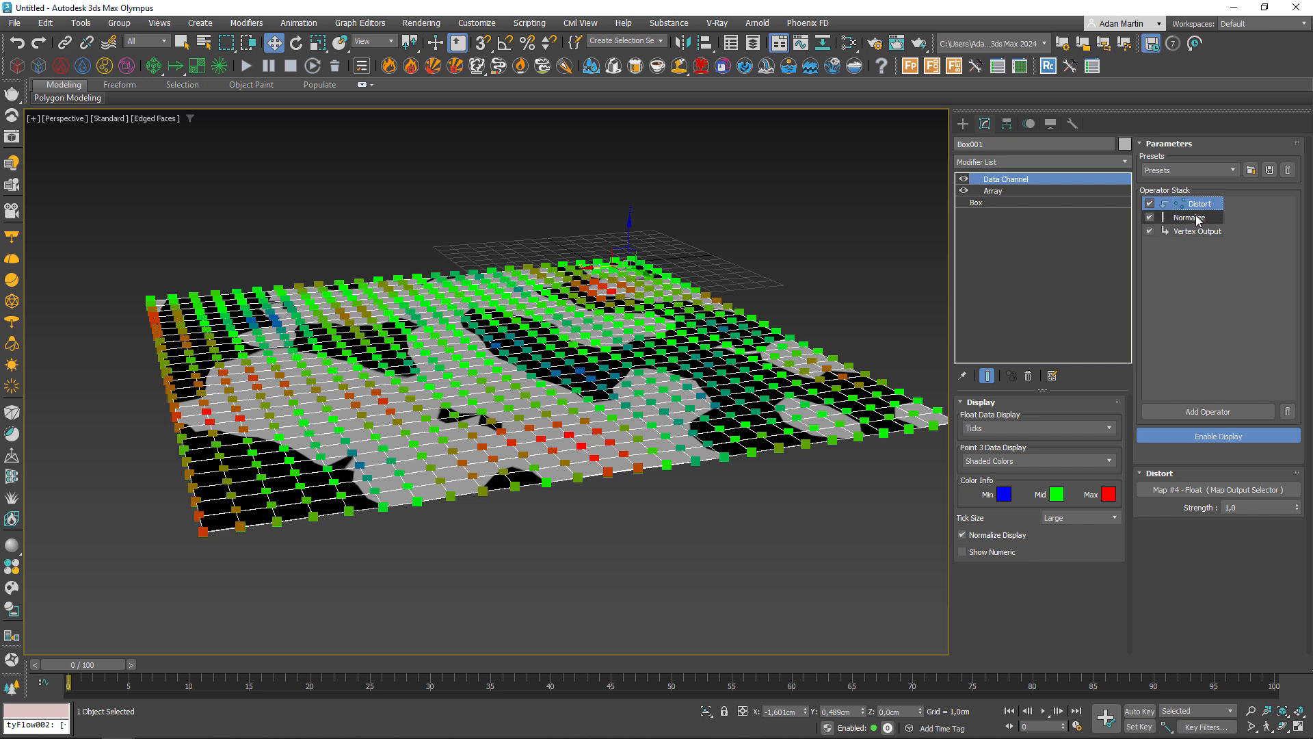
Step: Set the Normalize operator's output range to Min 1 and Max 10
{"action": "left_click", "coordinate": [1196, 218]}
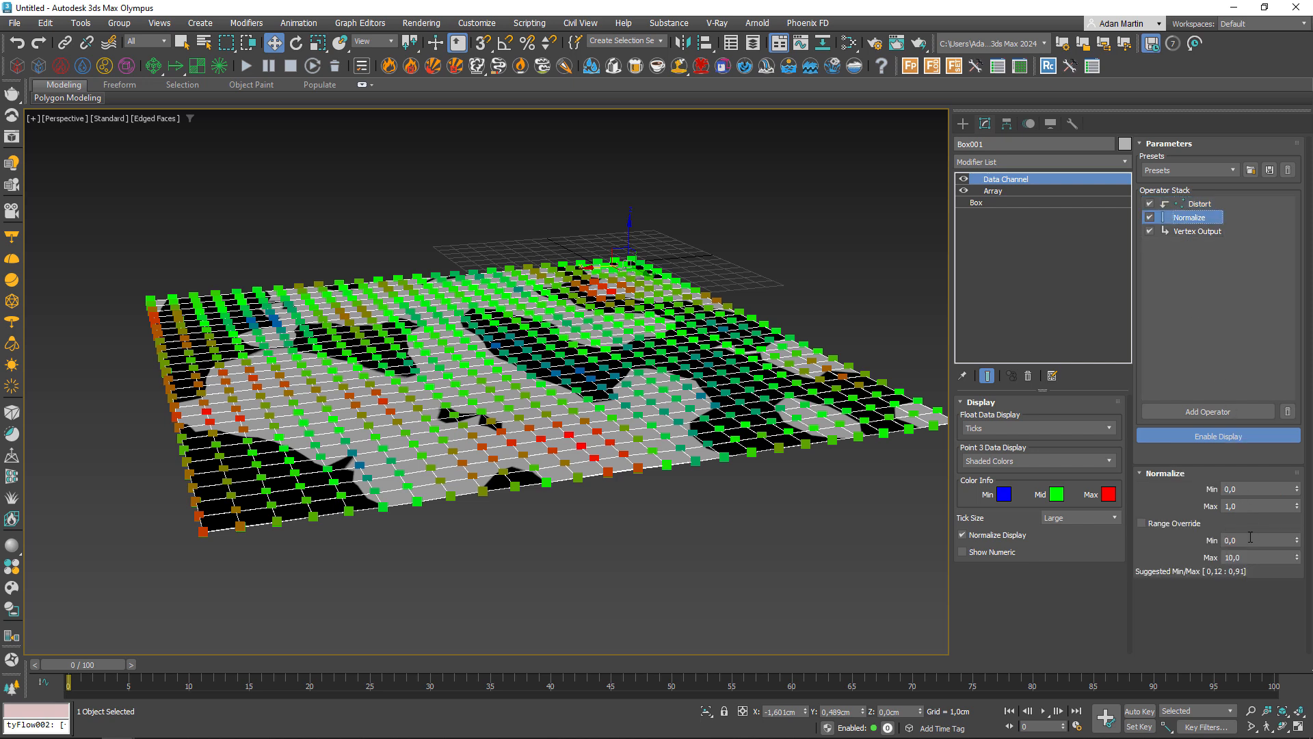
{"action": "left_click", "coordinate": [1239, 489]}
{"action": "left_click", "coordinate": [1224, 507]}
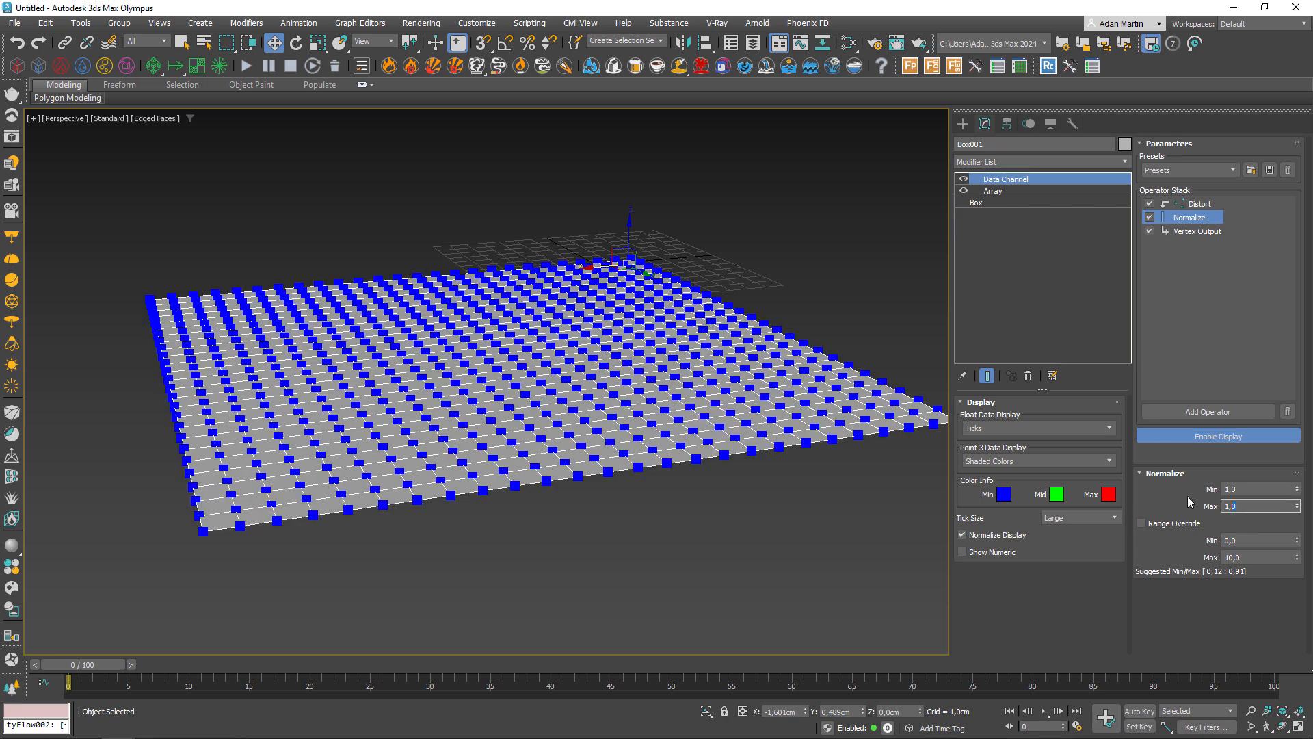
{"action": "type", "text": "10"}
{"action": "key", "text": "Return"}
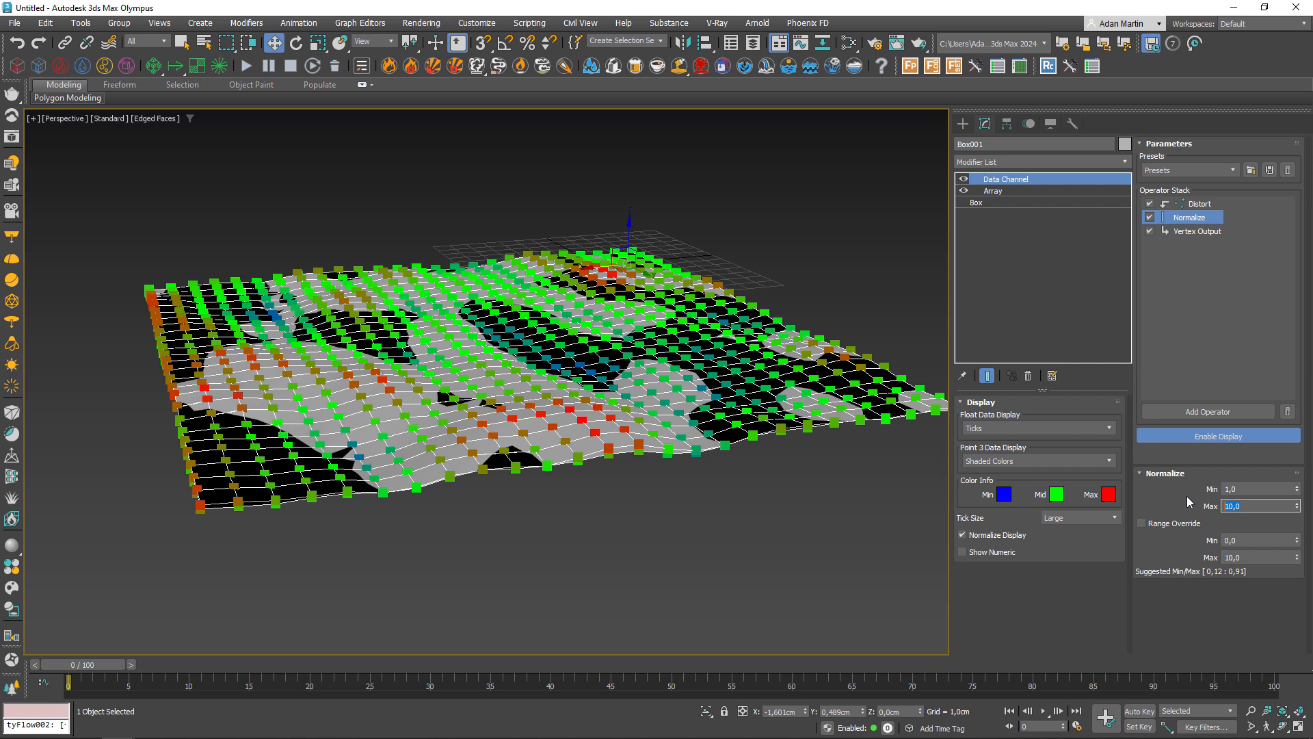
Step: Set the Vertex Output operator's Selection Method to Multiply
{"action": "left_click", "coordinate": [1190, 232]}
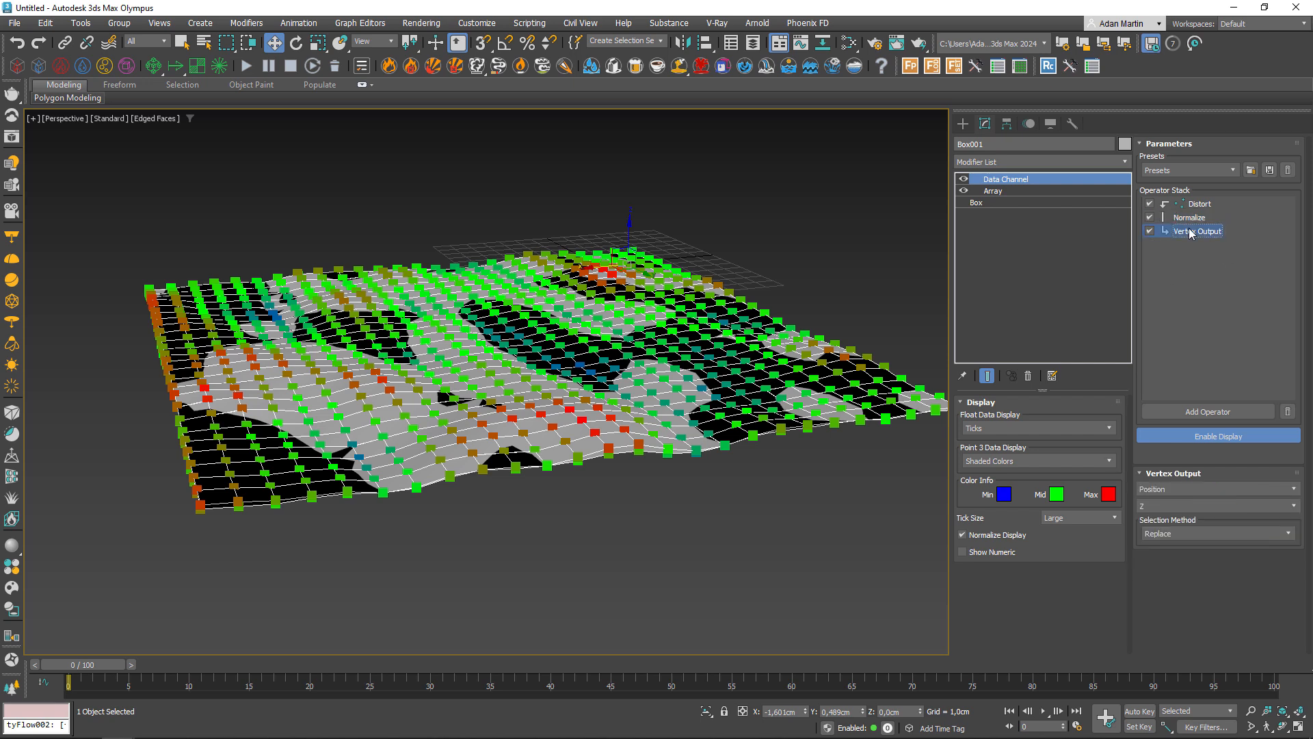
{"action": "left_click", "coordinate": [1164, 532]}
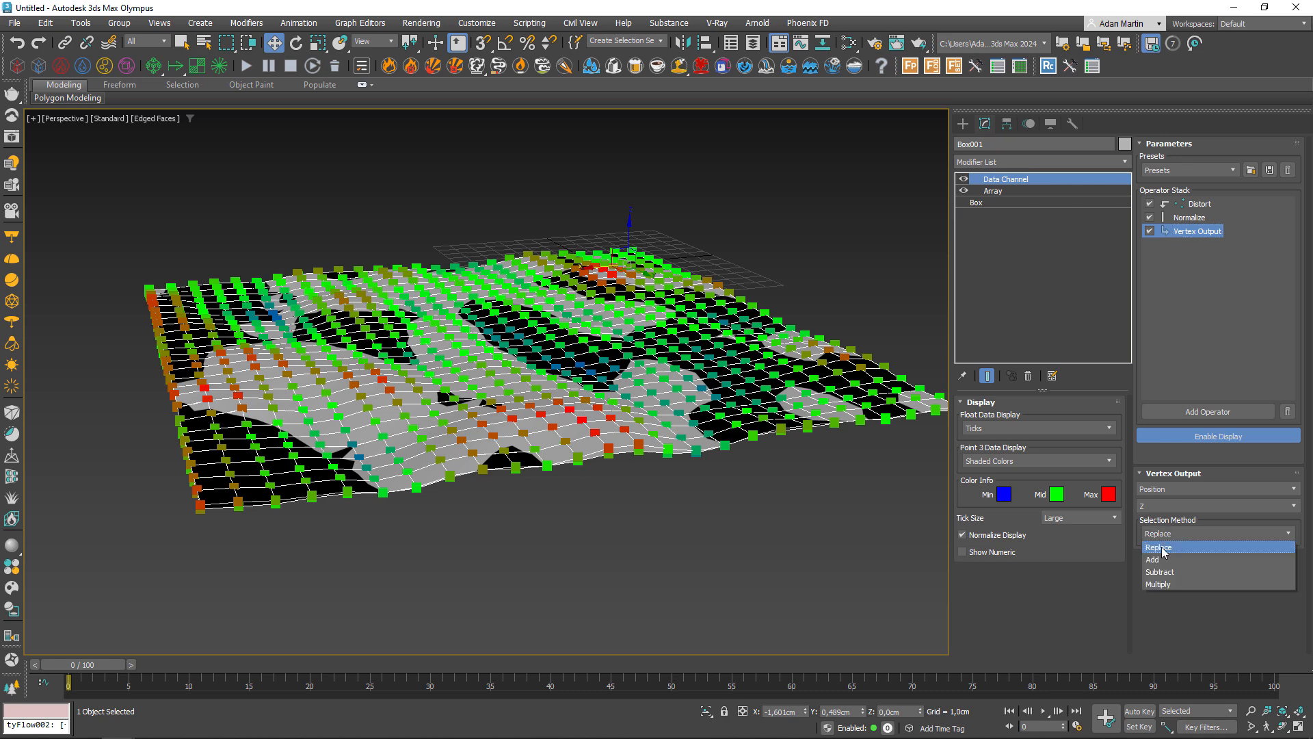
{"action": "left_click", "coordinate": [1161, 585]}
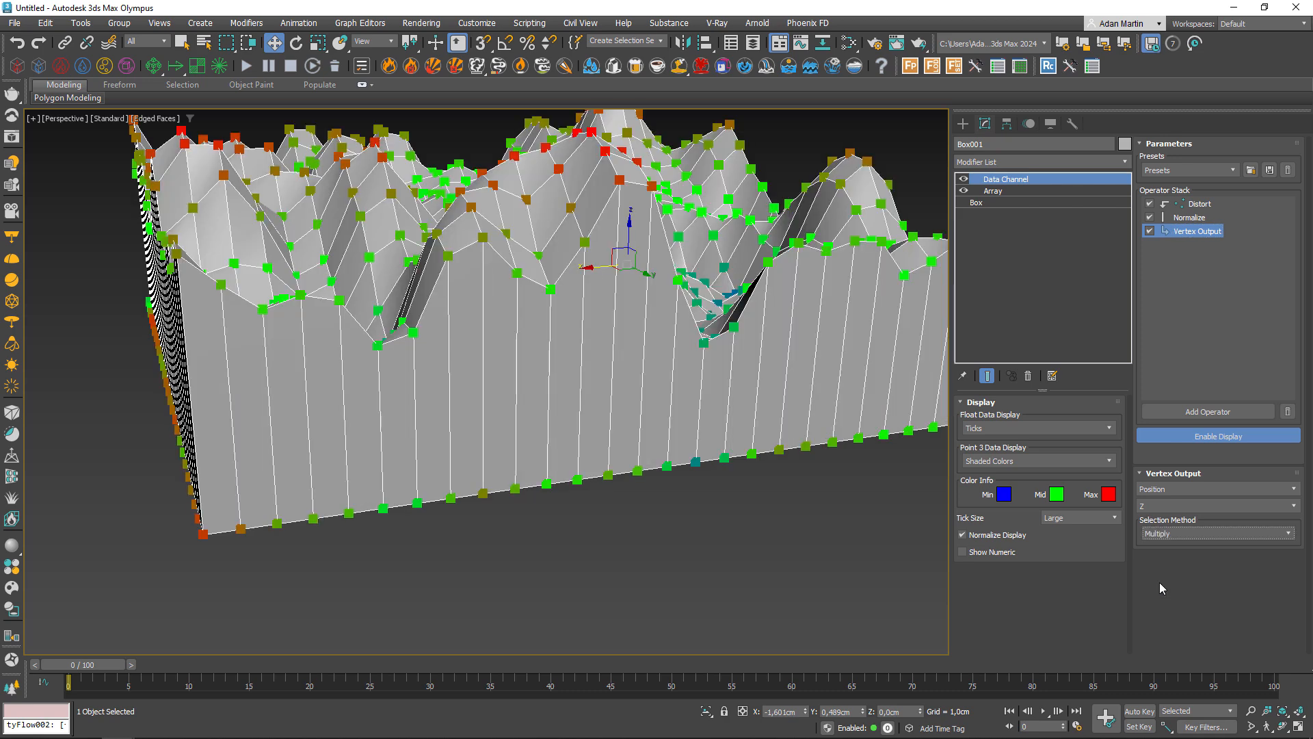
{"action": "scroll", "coordinate": [848, 492], "scroll_direction": "down", "scroll_amount": 5}
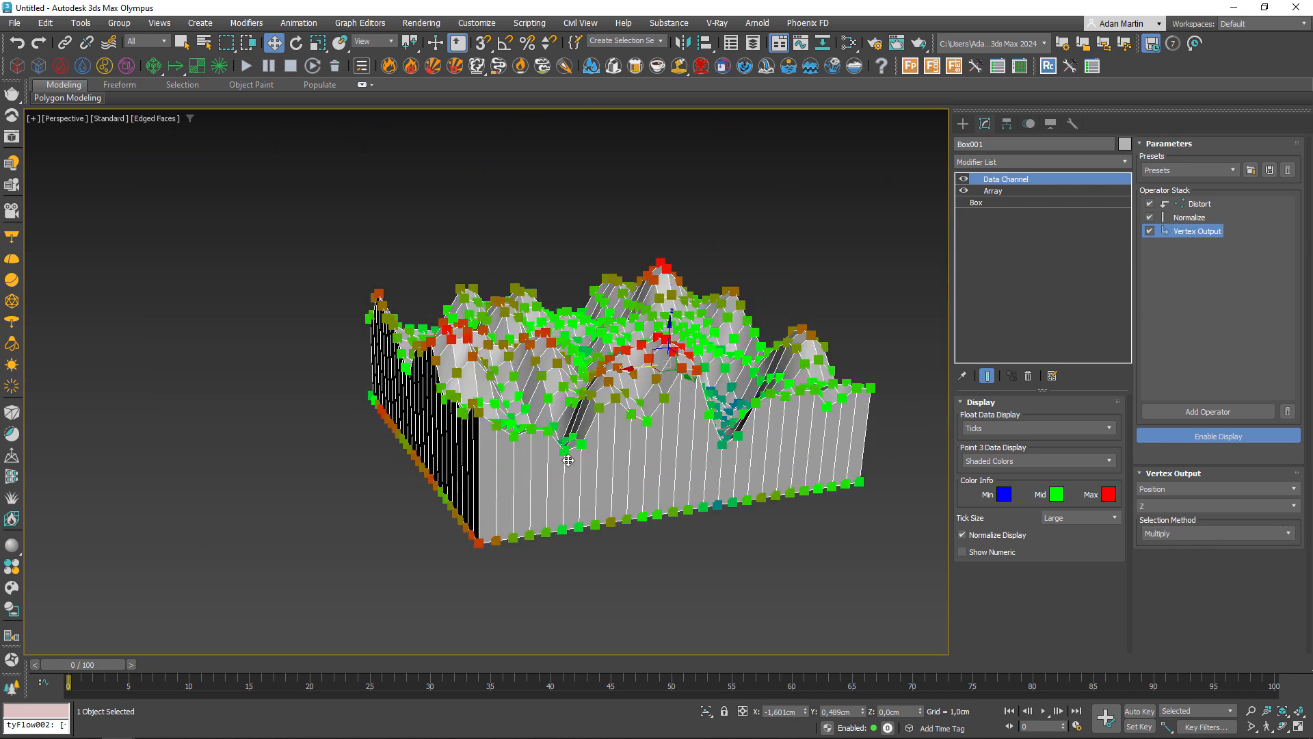
Step: Lower the Normalize operator's Max to 5
{"action": "left_click", "coordinate": [1198, 203]}
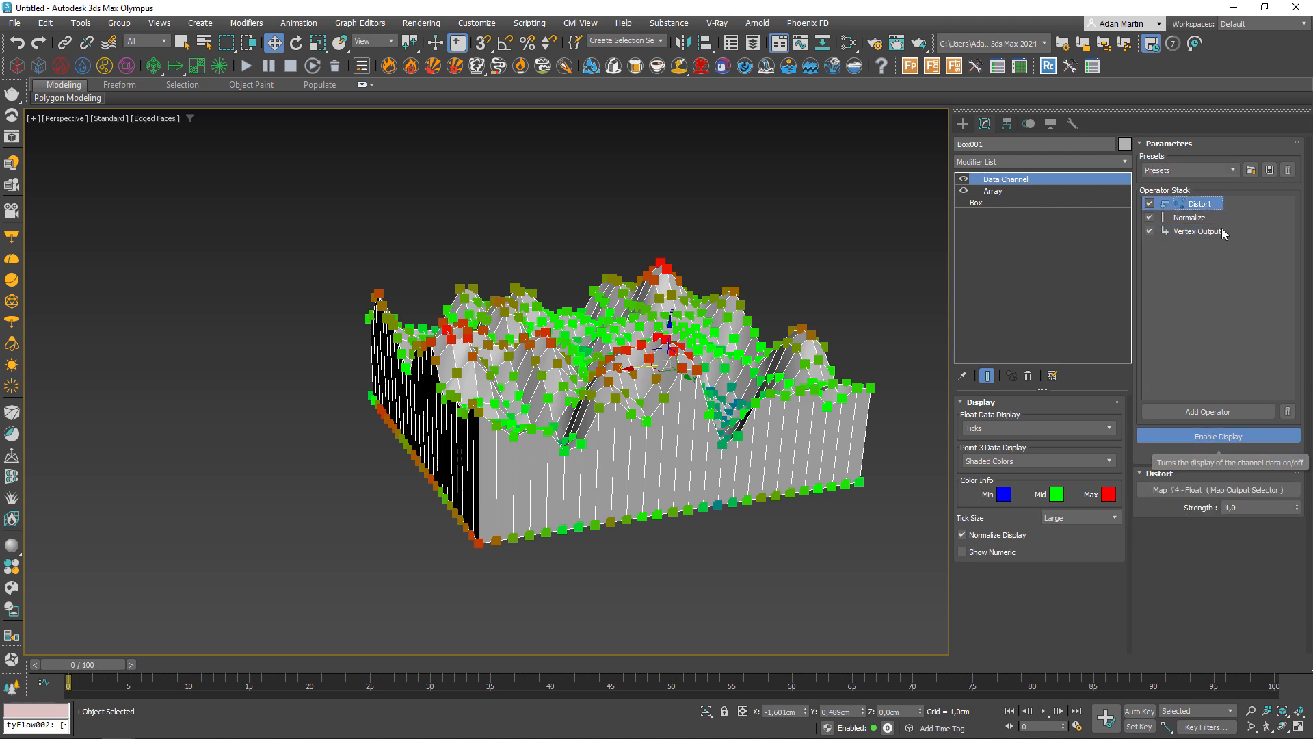
{"action": "left_click", "coordinate": [1190, 218]}
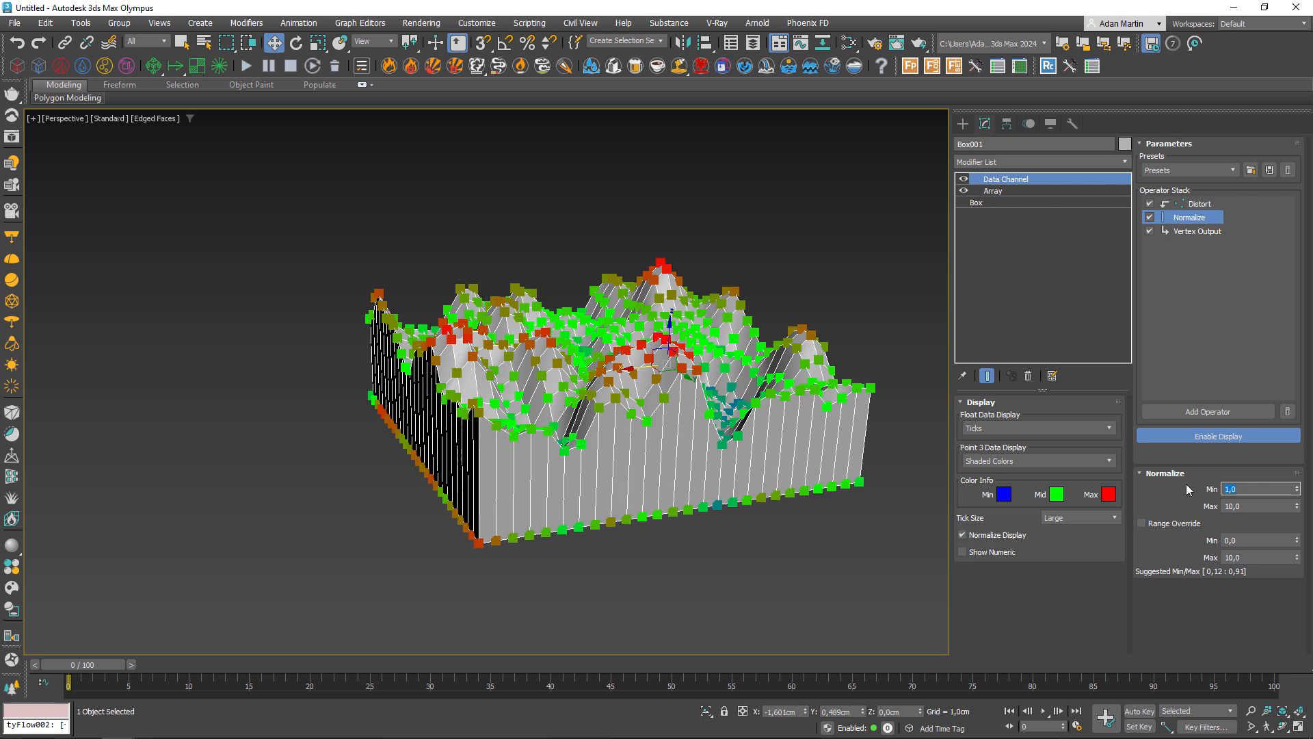
{"action": "key", "text": "Tab"}
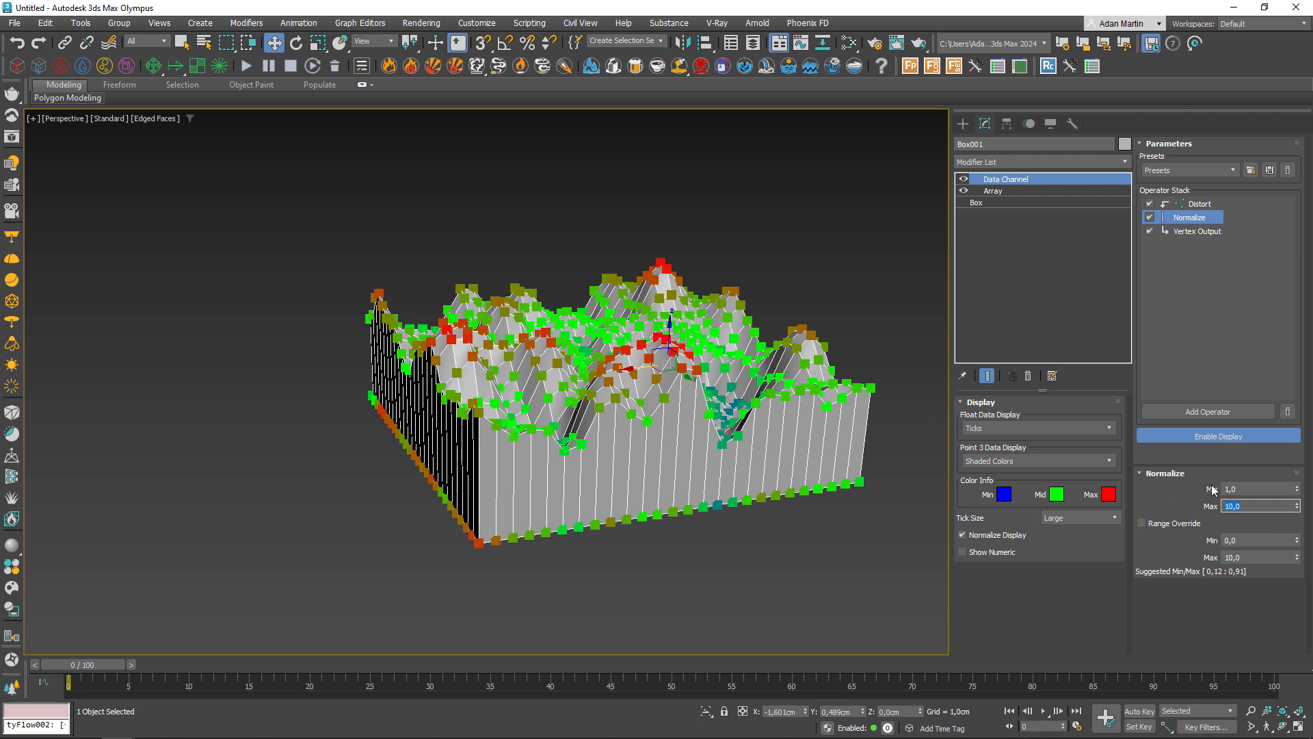
{"action": "type", "text": "5"}
{"action": "key", "text": "Return"}
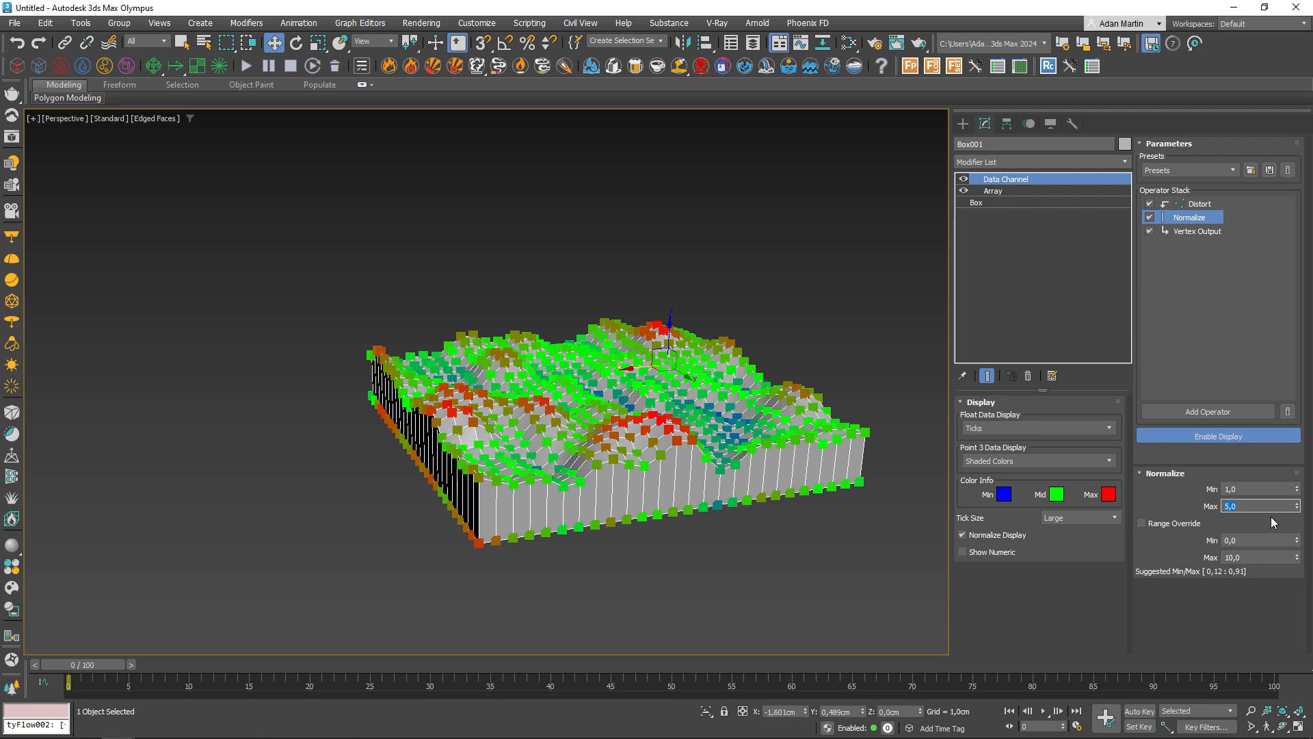
Step: Deselect and reselect the mesh to examine the terrain surface without the data ticks
{"action": "left_click", "coordinate": [747, 622]}
{"action": "middle_click_drag", "start_coordinate": [750, 613], "coordinate": [609, 529], "text": "alt"}
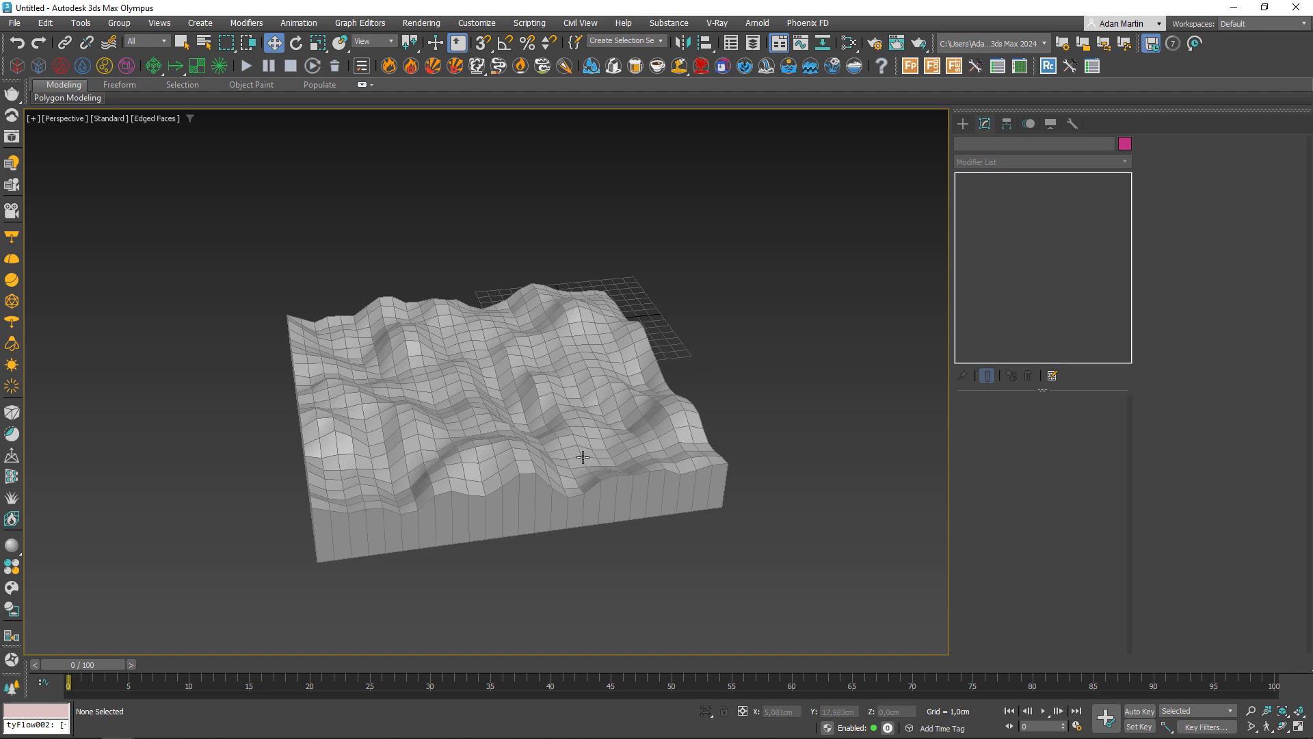
{"action": "left_click", "coordinate": [386, 382]}
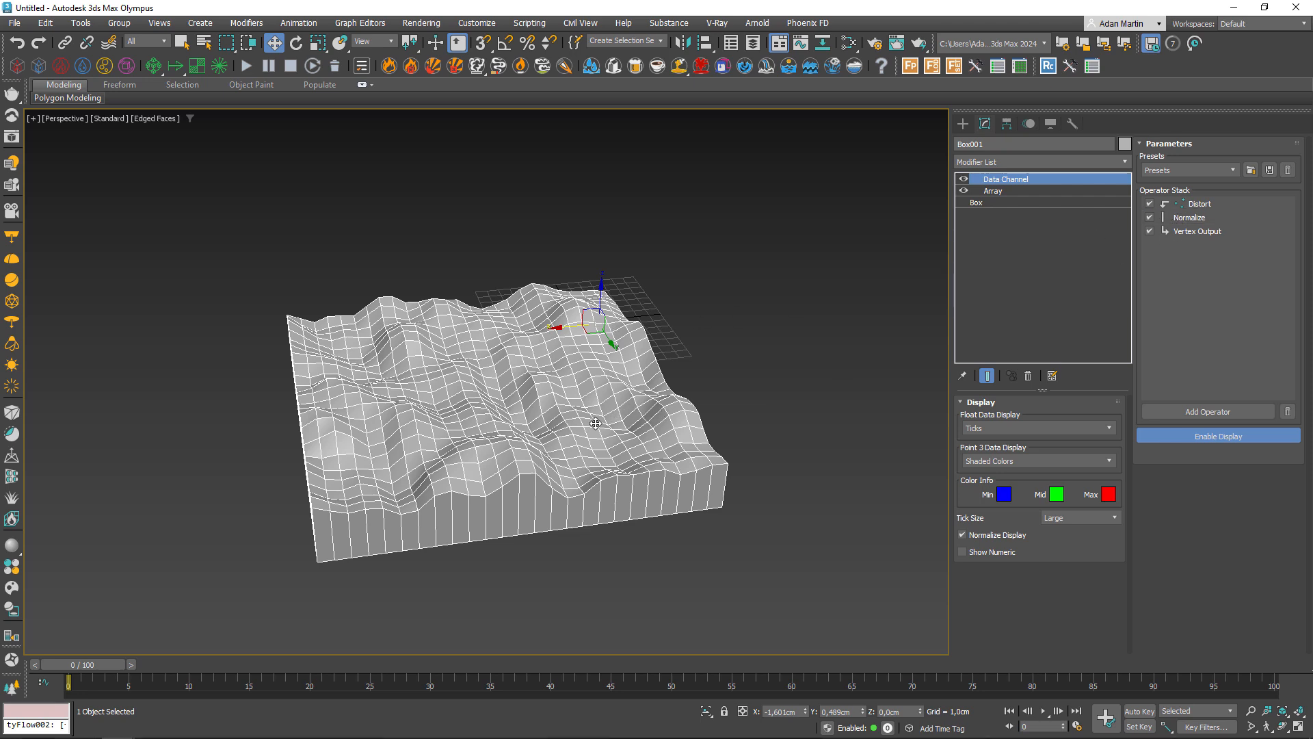
{"action": "mouse_move", "coordinate": [548, 438]}
{"action": "middle_mouse_down", "text": "alt"}
{"action": "mouse_move", "coordinate": [531, 448]}
{"action": "mouse_move", "coordinate": [572, 440]}
{"action": "mouse_move", "coordinate": [523, 443]}
{"action": "middle_mouse_up", "text": "alt"}
{"action": "scroll", "coordinate": [522, 444], "scroll_direction": "up", "scroll_amount": 5}
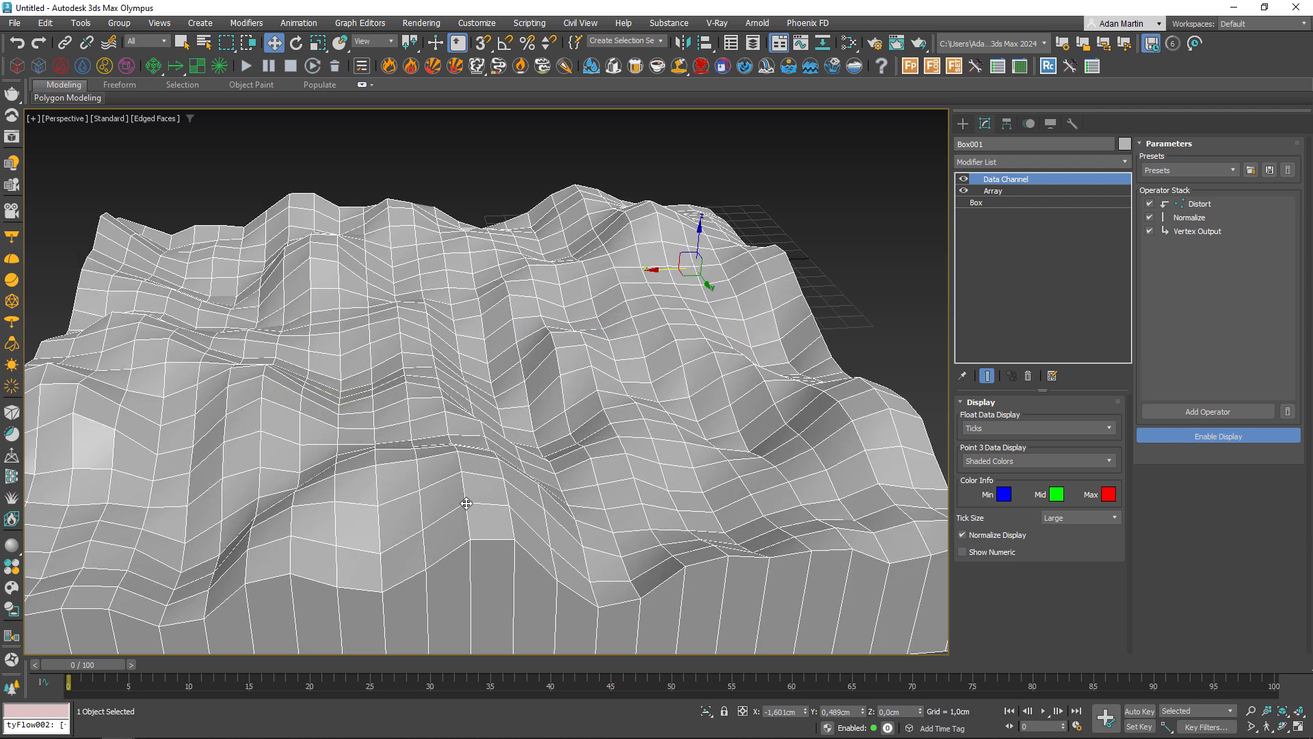
{"action": "scroll", "coordinate": [507, 485], "scroll_direction": "down", "scroll_amount": 5}
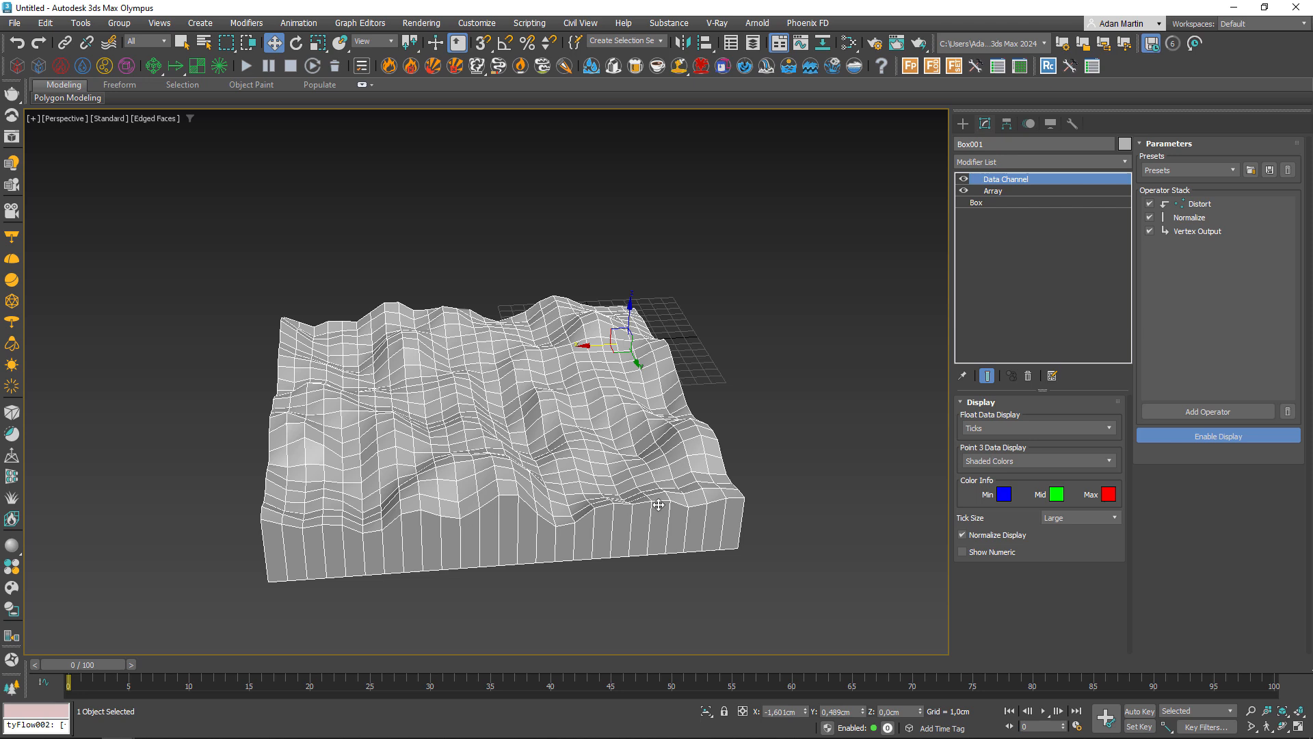
Step: Add a GeoQuantize process operator to the Data Channel operator stack
{"action": "left_click", "coordinate": [1194, 203]}
{"action": "left_click", "coordinate": [1204, 410]}
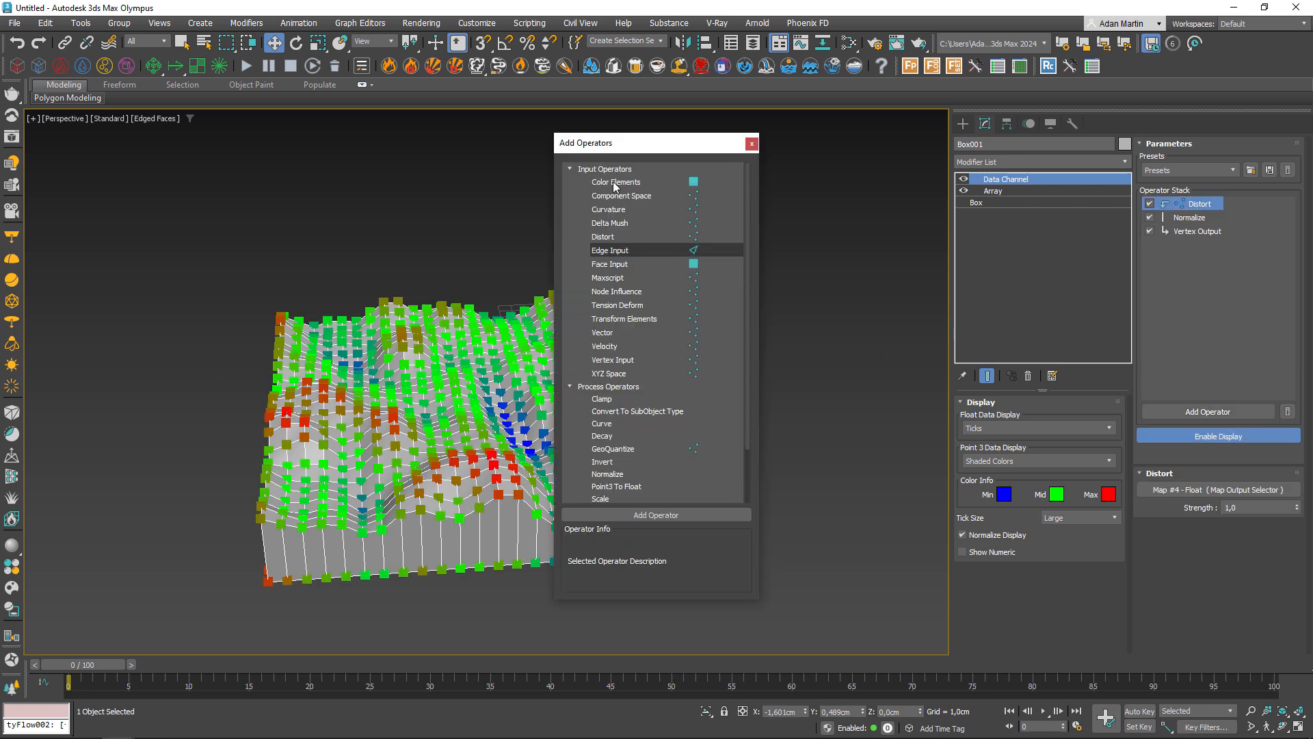
{"action": "left_click_drag", "start_coordinate": [746, 393], "coordinate": [746, 449]}
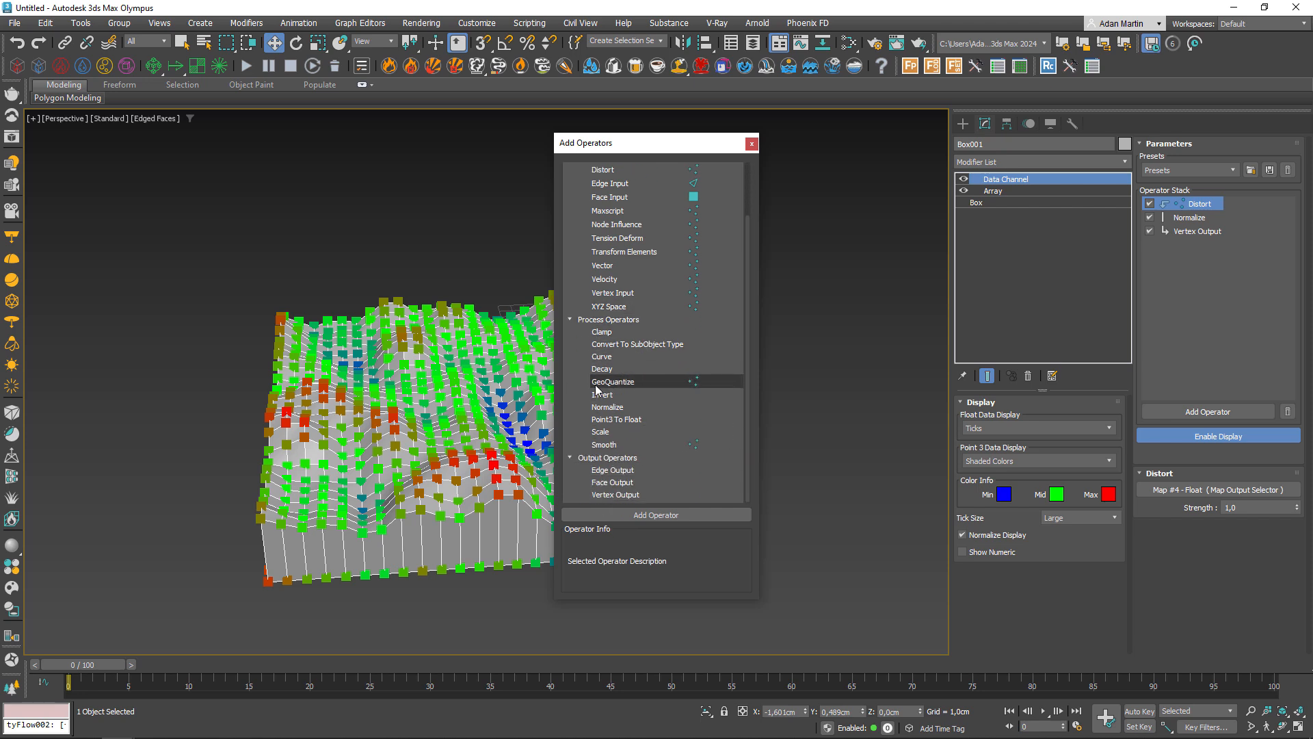
{"action": "left_click", "coordinate": [620, 384]}
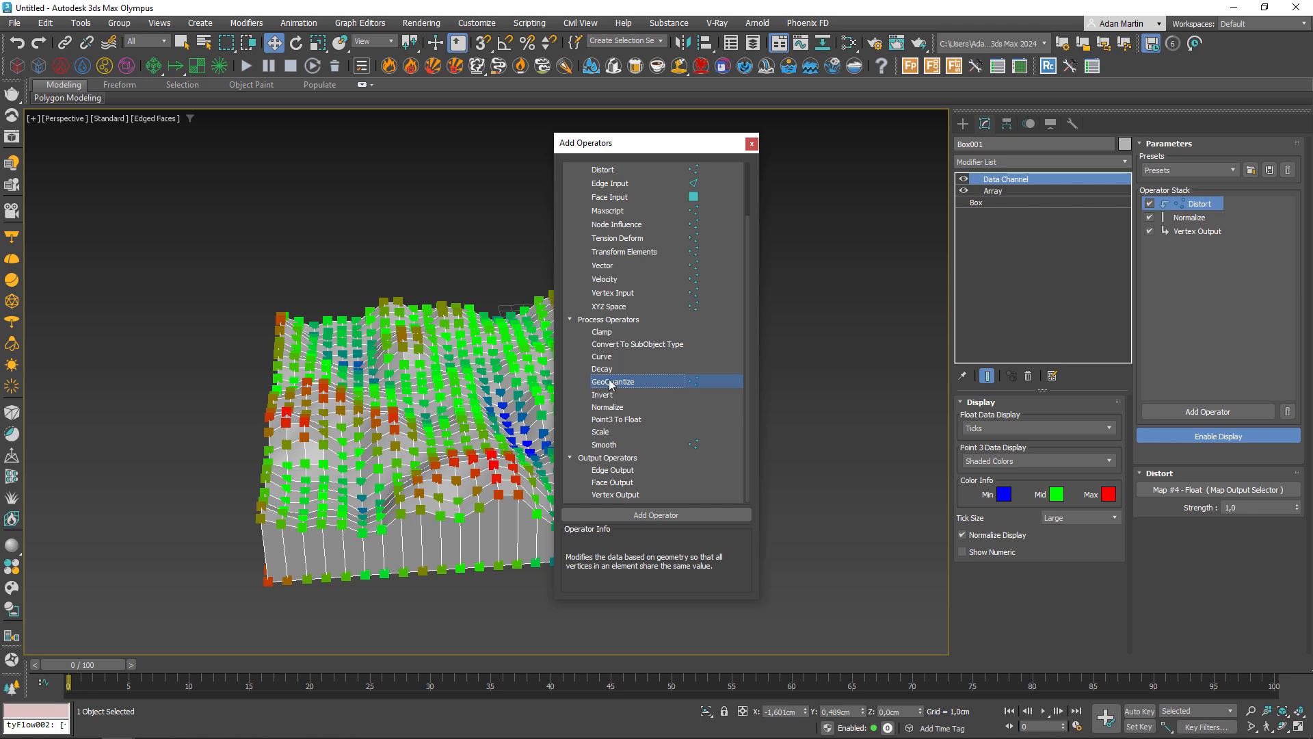
{"action": "left_click", "coordinate": [656, 514]}
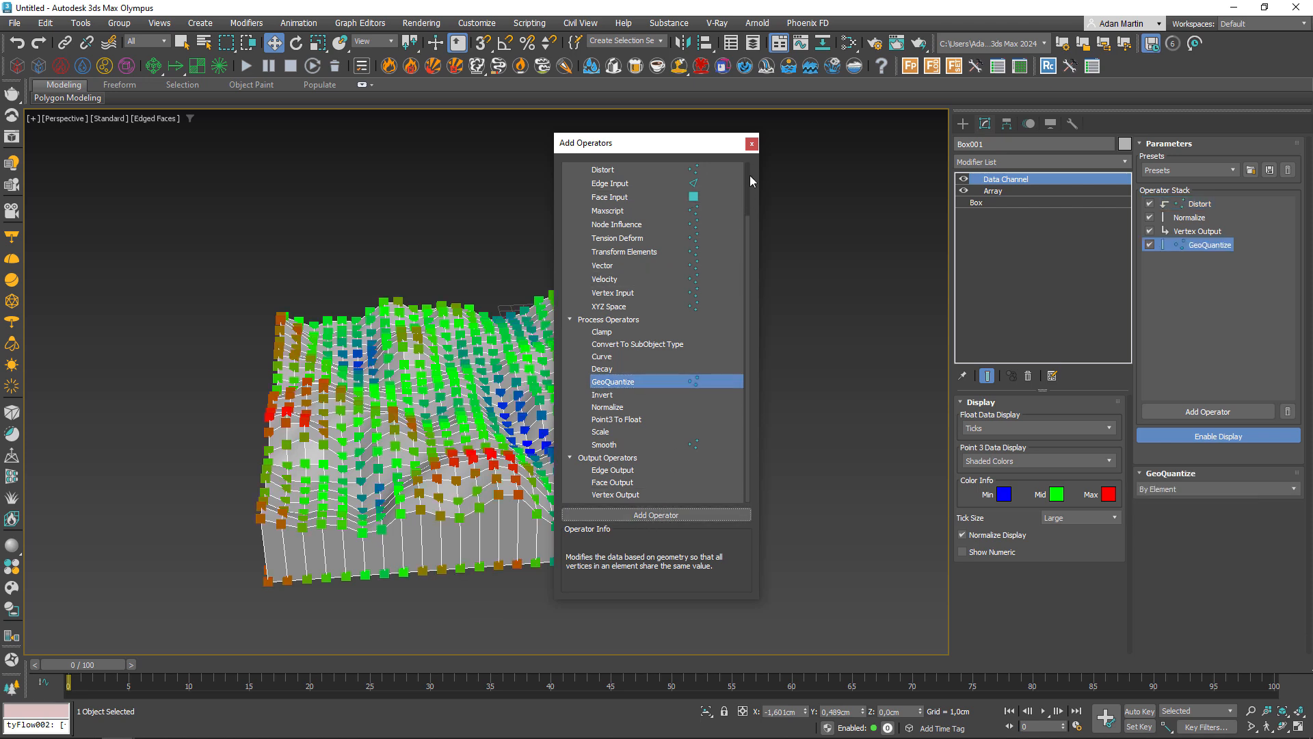
{"action": "left_click", "coordinate": [752, 143]}
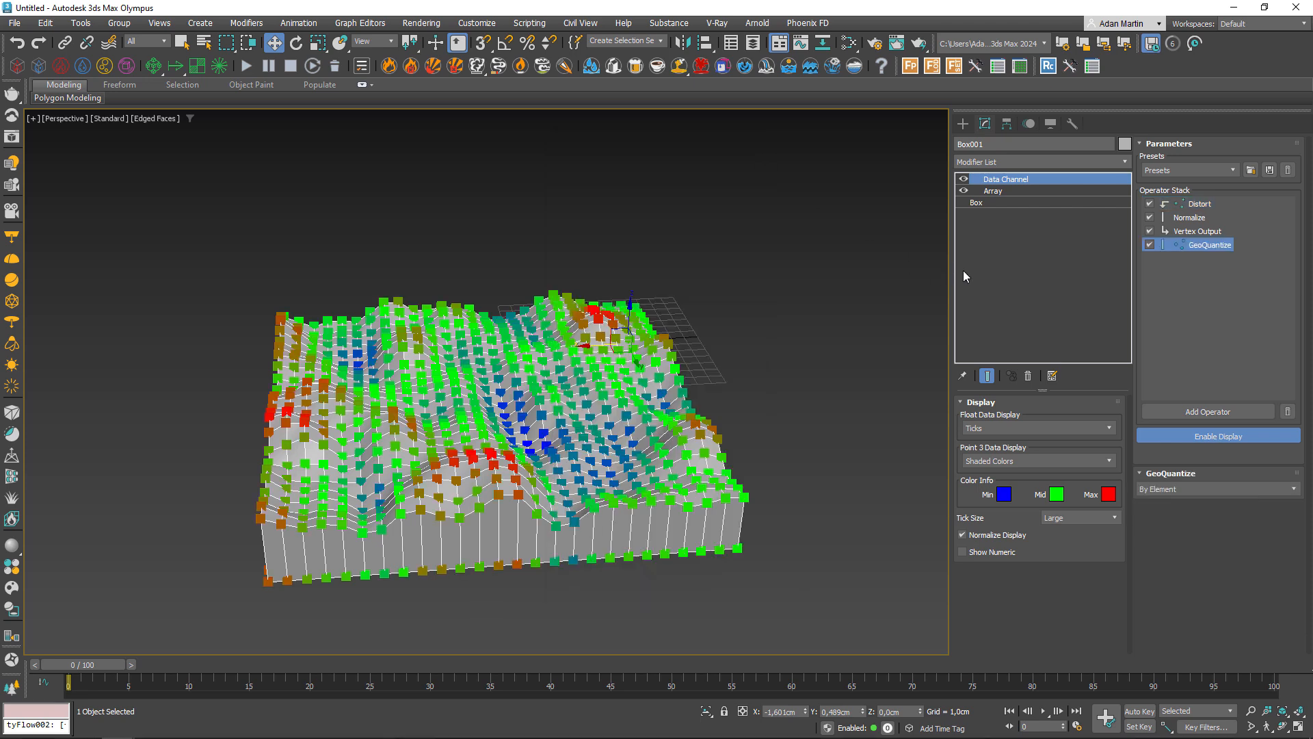
Step: Keep GeoQuantize set to By Element and move it between Distort and Normalize in the operator stack
{"action": "left_click", "coordinate": [1160, 489]}
{"action": "left_click", "coordinate": [1163, 515]}
{"action": "left_click_drag", "start_coordinate": [1207, 244], "coordinate": [1209, 216]}
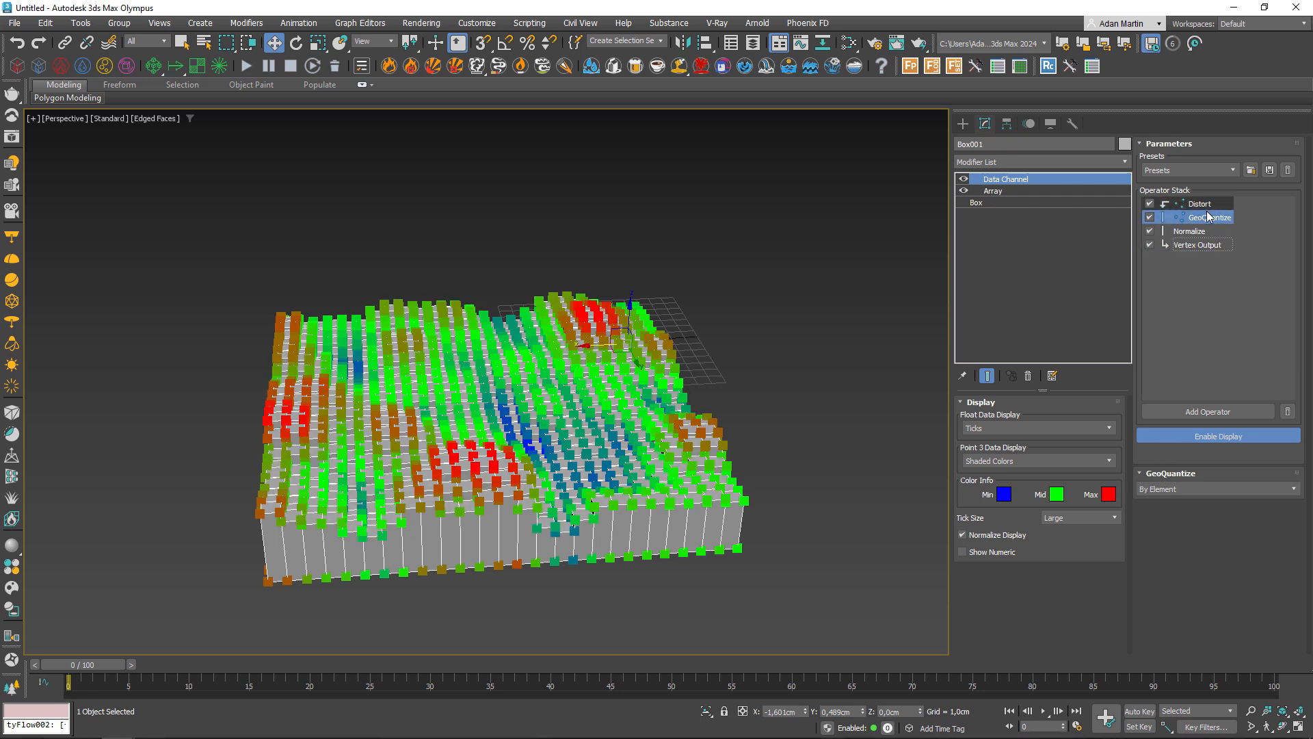
Step: Turn off edged faces, examine the stepped terrain with the mesh deselected, and reselect it
{"action": "left_click", "coordinate": [1197, 232]}
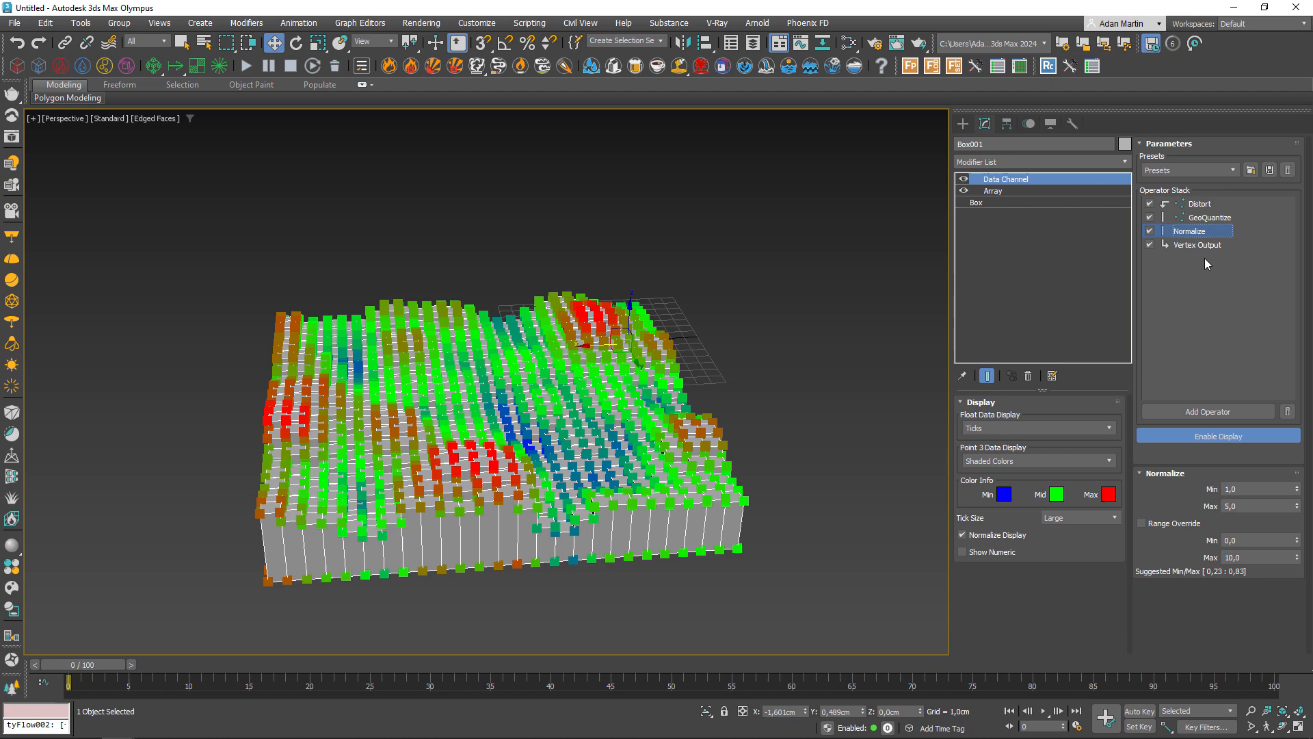
{"action": "left_click", "coordinate": [807, 438]}
{"action": "middle_click_drag", "start_coordinate": [633, 472], "coordinate": [557, 438], "text": "alt"}
{"action": "key", "text": "F4"}
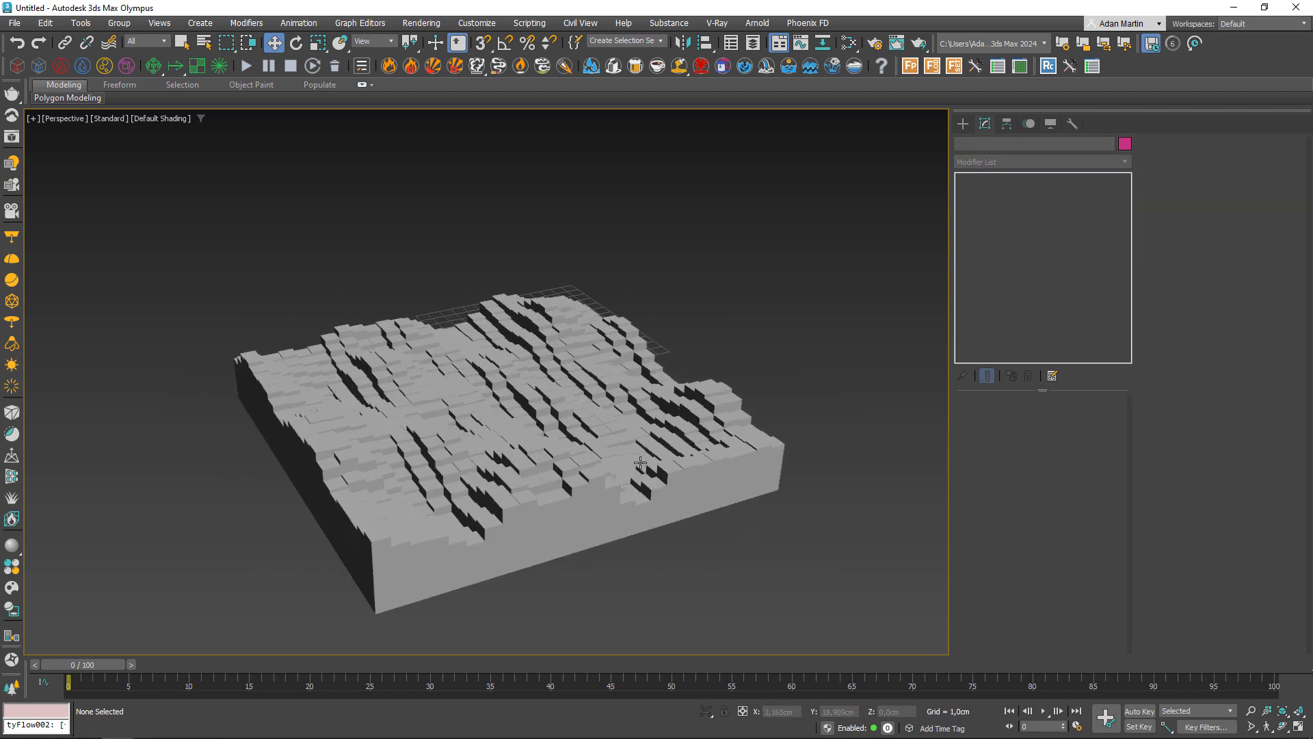
{"action": "left_click", "coordinate": [555, 435]}
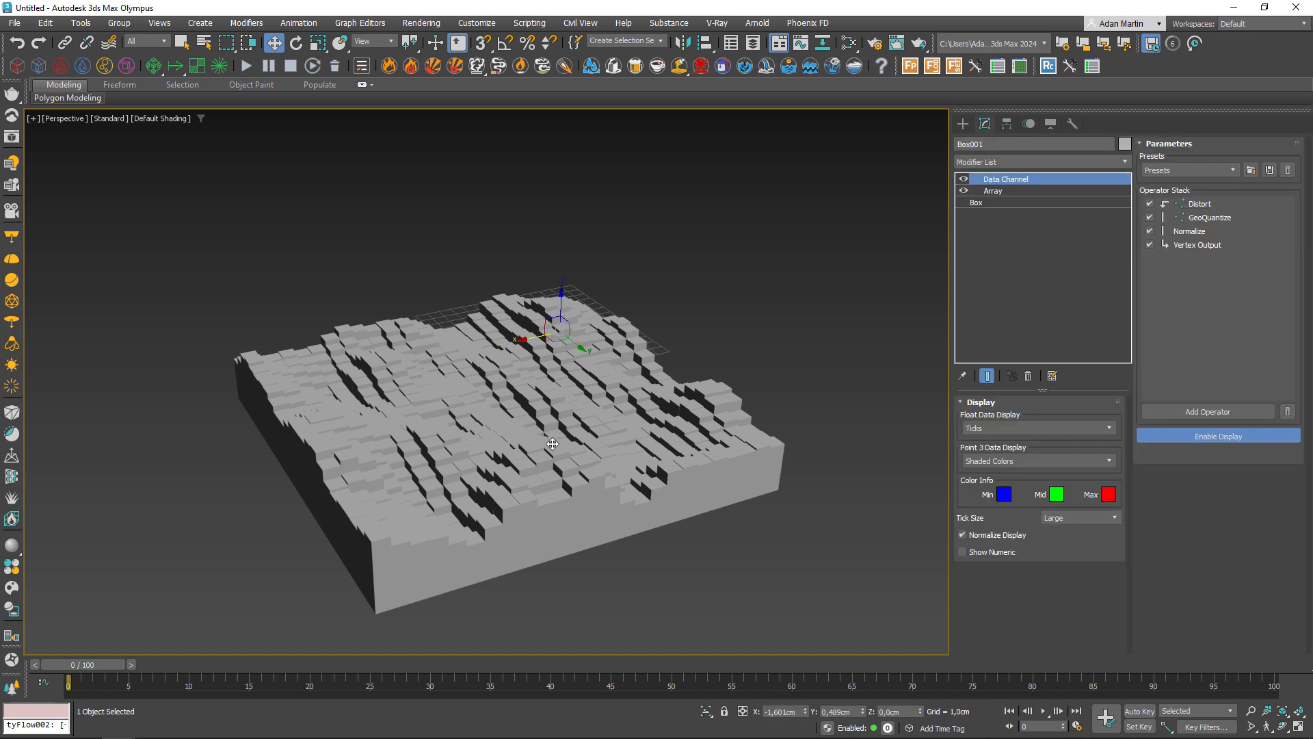
{"action": "middle_click_drag", "start_coordinate": [557, 444], "coordinate": [602, 410]}
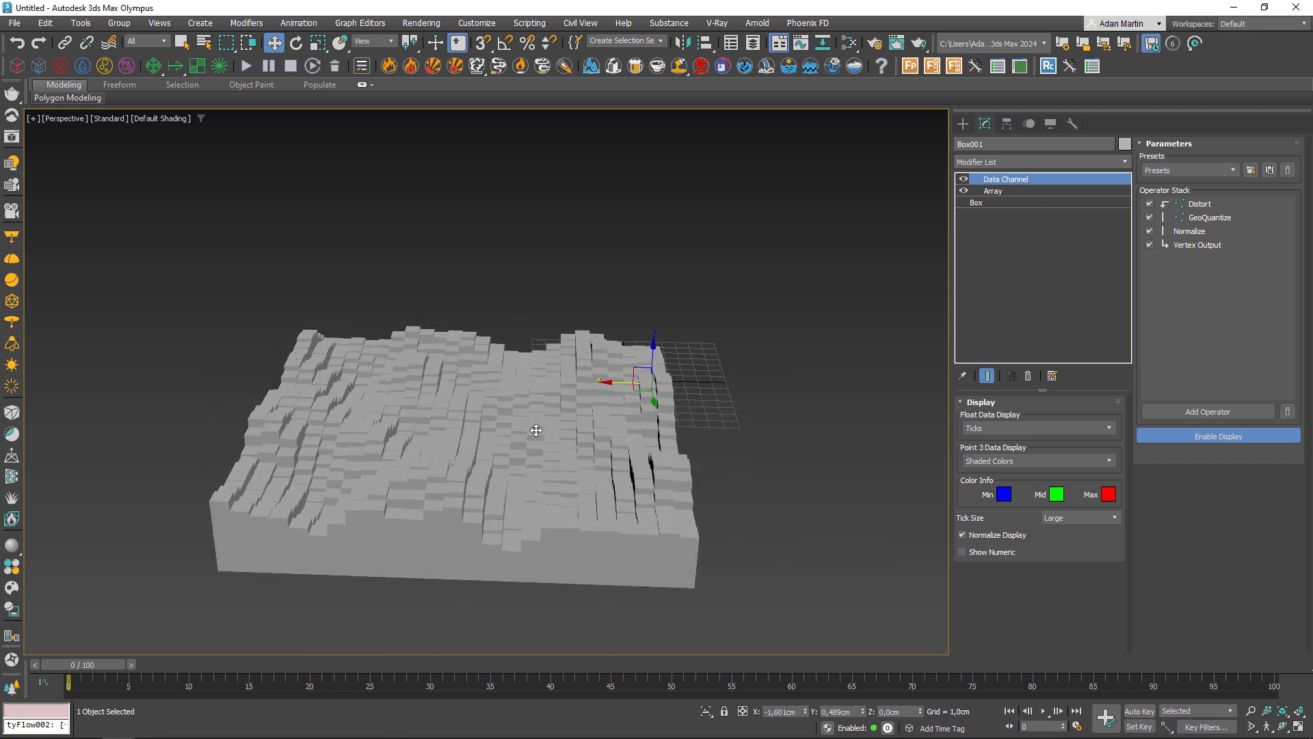
Step: Lower the Uber Noise map's Number of Iterations to 1 in the Slate Material Editor
{"action": "key", "text": "m"}
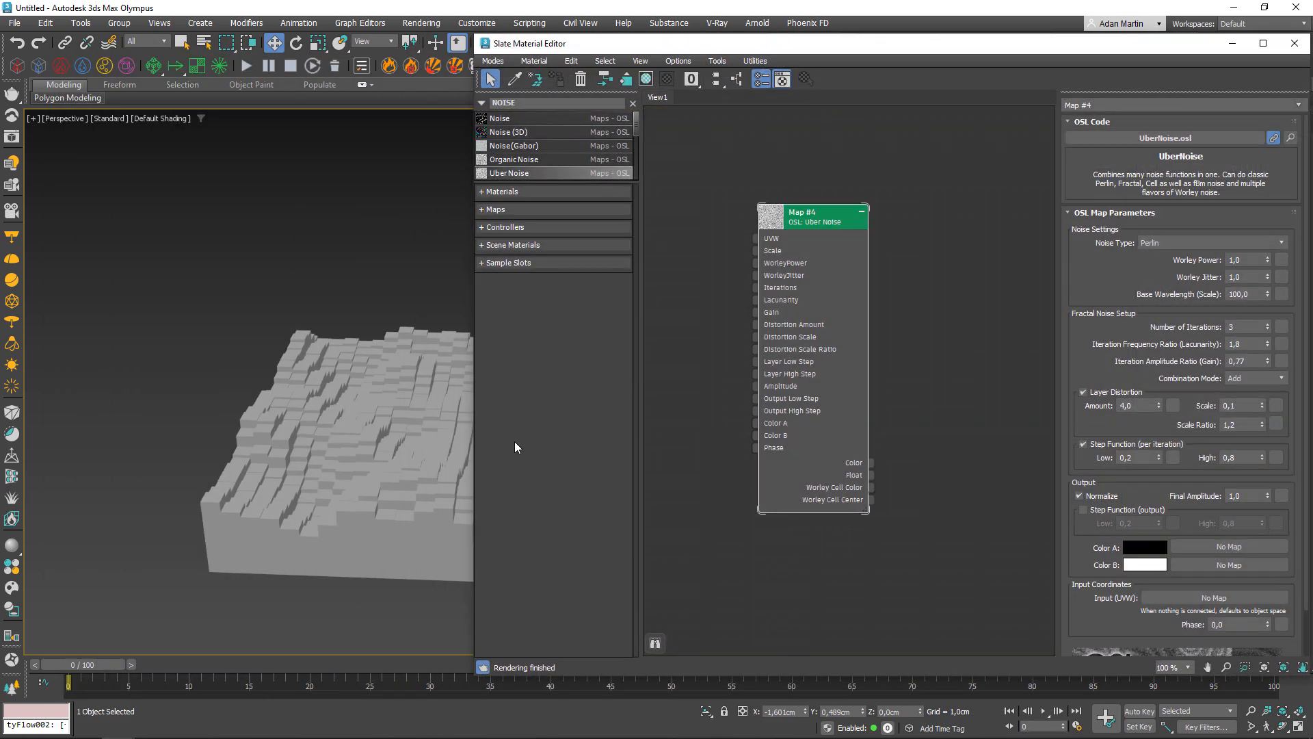
{"action": "middle_click_drag", "start_coordinate": [410, 445], "coordinate": [240, 472], "text": "alt"}
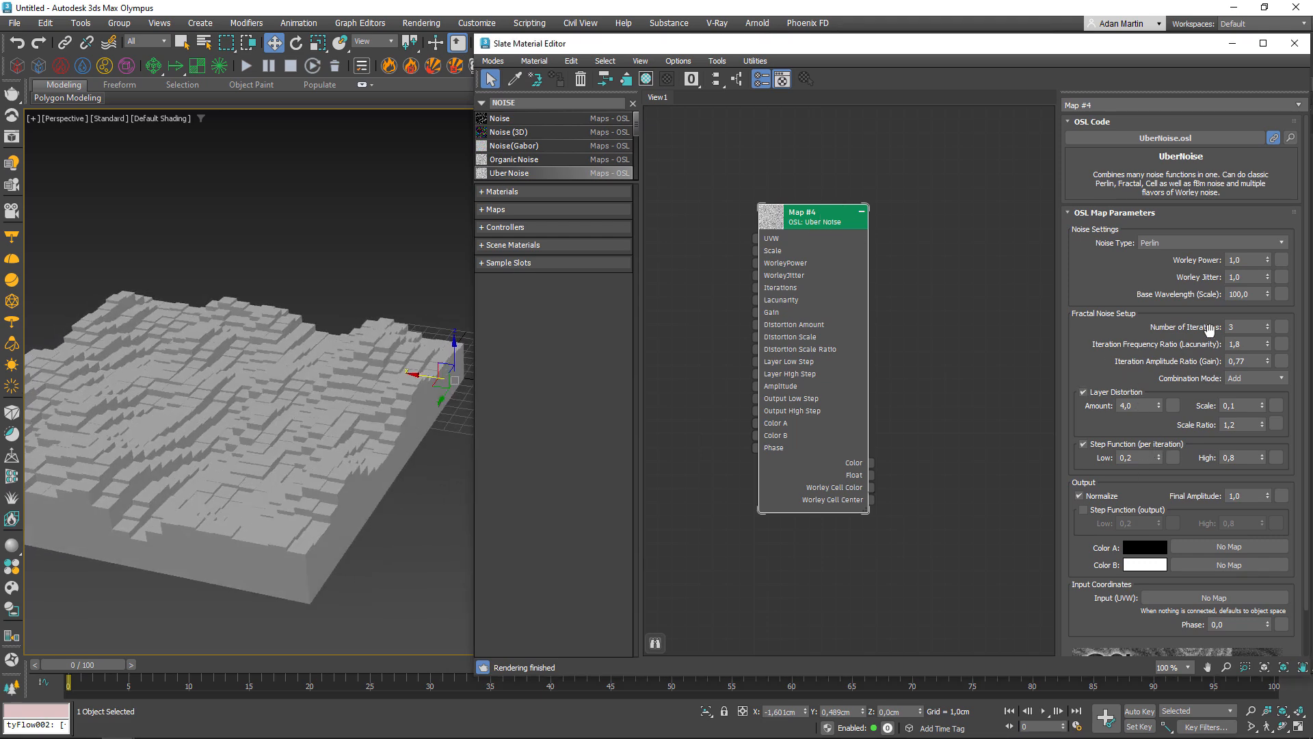
{"action": "left_click", "coordinate": [1267, 329]}
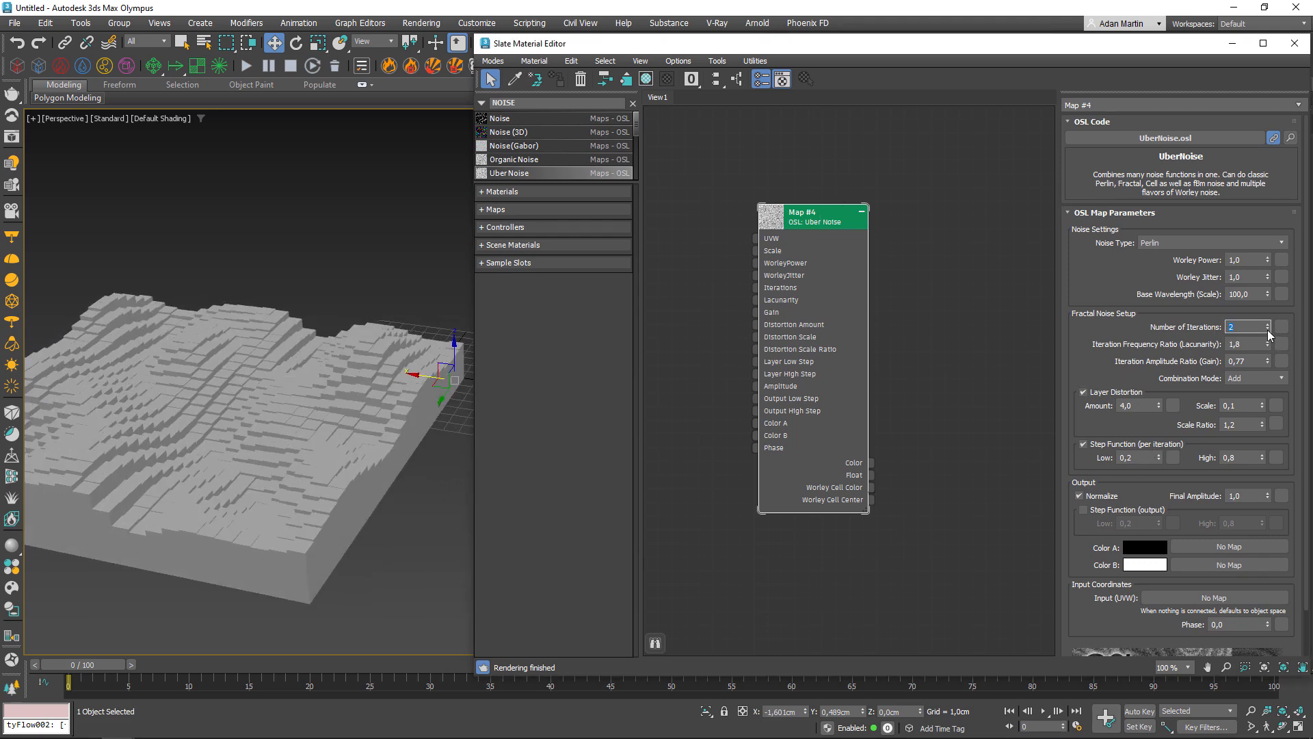
{"action": "left_click", "coordinate": [1268, 330]}
{"action": "middle_click_drag", "start_coordinate": [416, 481], "coordinate": [325, 454], "text": "alt"}
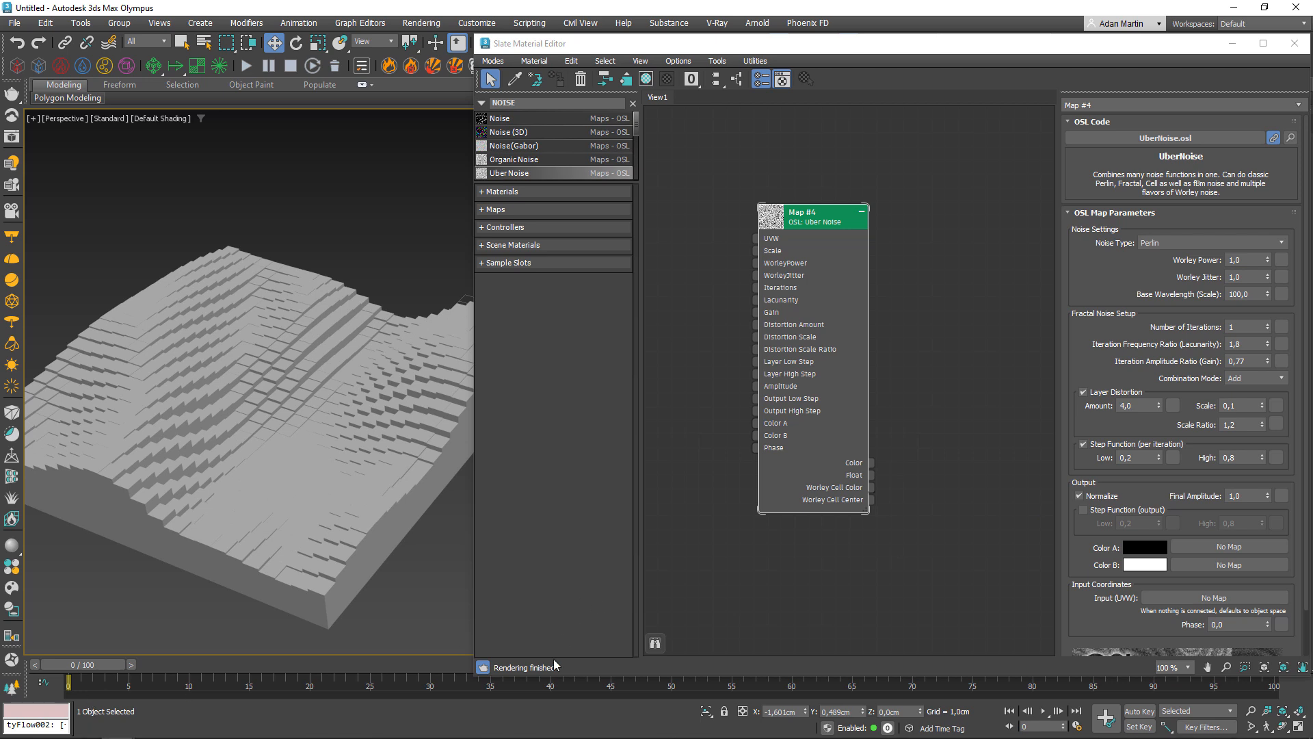
Step: Animate the Uber Noise Phase to 2 at frame 100 with Auto Key, ending at frame 0 with Auto Key off
{"action": "left_click_drag", "start_coordinate": [552, 675], "coordinate": [556, 657]}
{"action": "left_click_drag", "start_coordinate": [92, 665], "coordinate": [1274, 674]}
{"action": "key", "text": "n"}
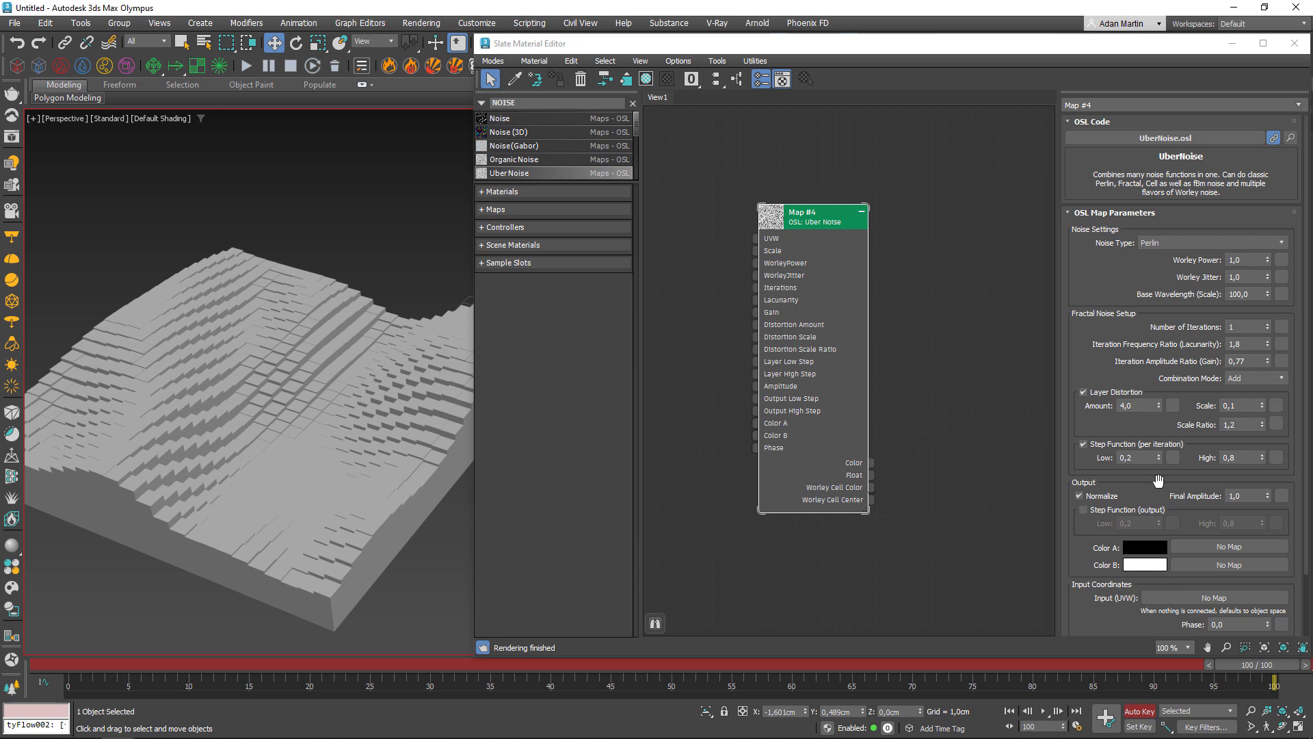
{"action": "left_click", "coordinate": [1224, 624]}
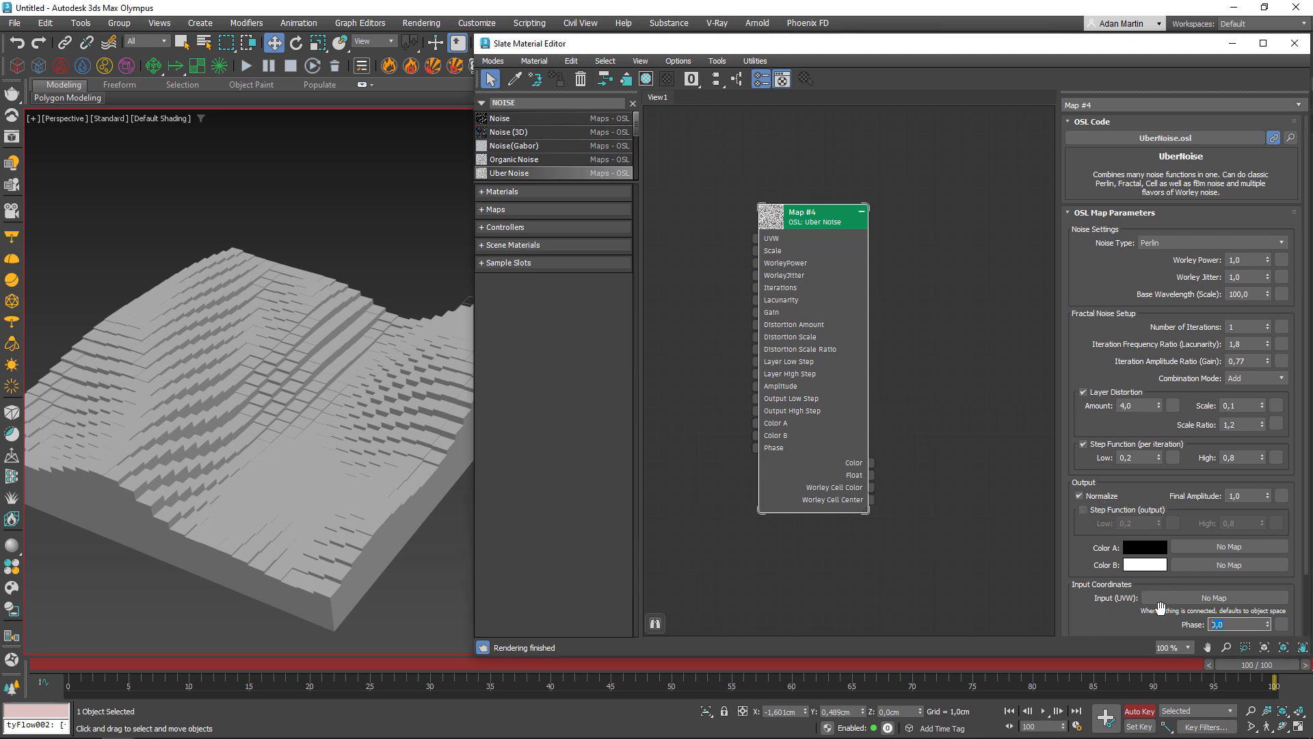
{"action": "type", "text": "2"}
{"action": "key", "text": "Return"}
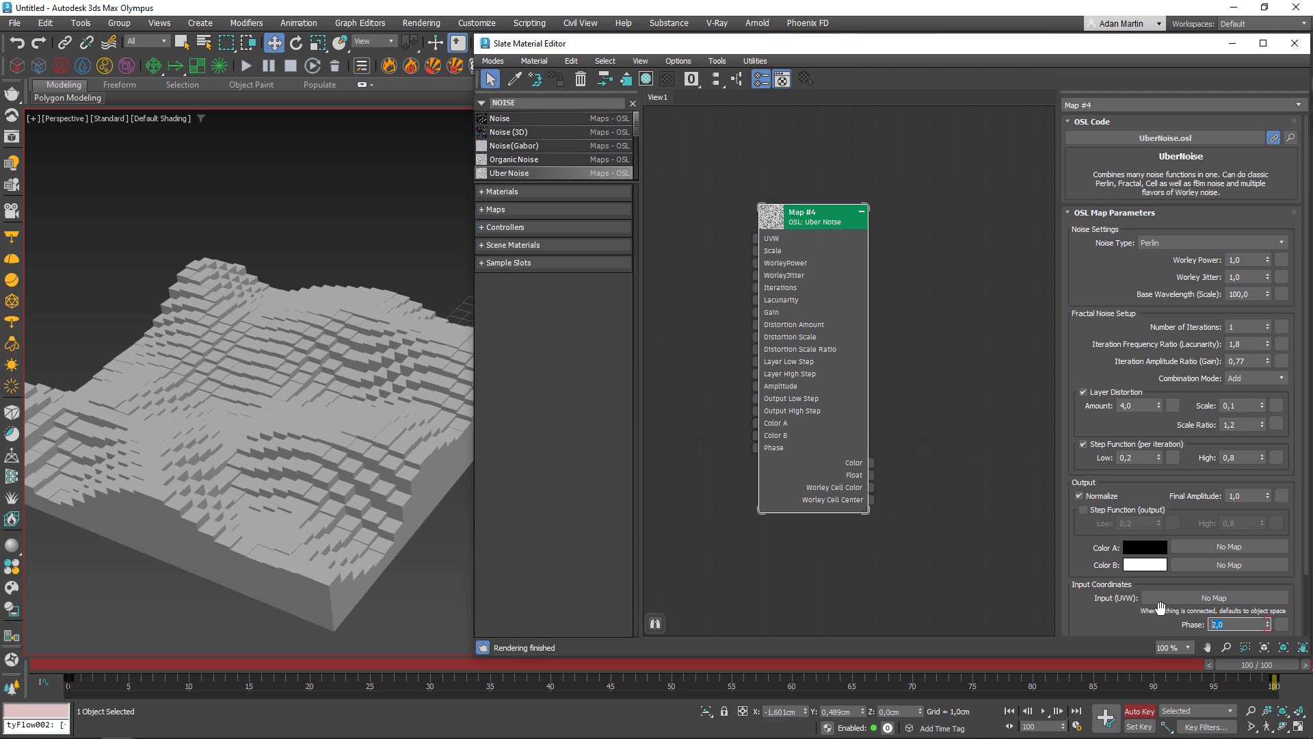
{"action": "left_click_drag", "start_coordinate": [1253, 678], "coordinate": [68, 677]}
{"action": "key", "text": "n"}
Step: Play the noise animation, return to frame 0, and close the Slate Material Editor
{"action": "left_click", "coordinate": [1044, 711]}
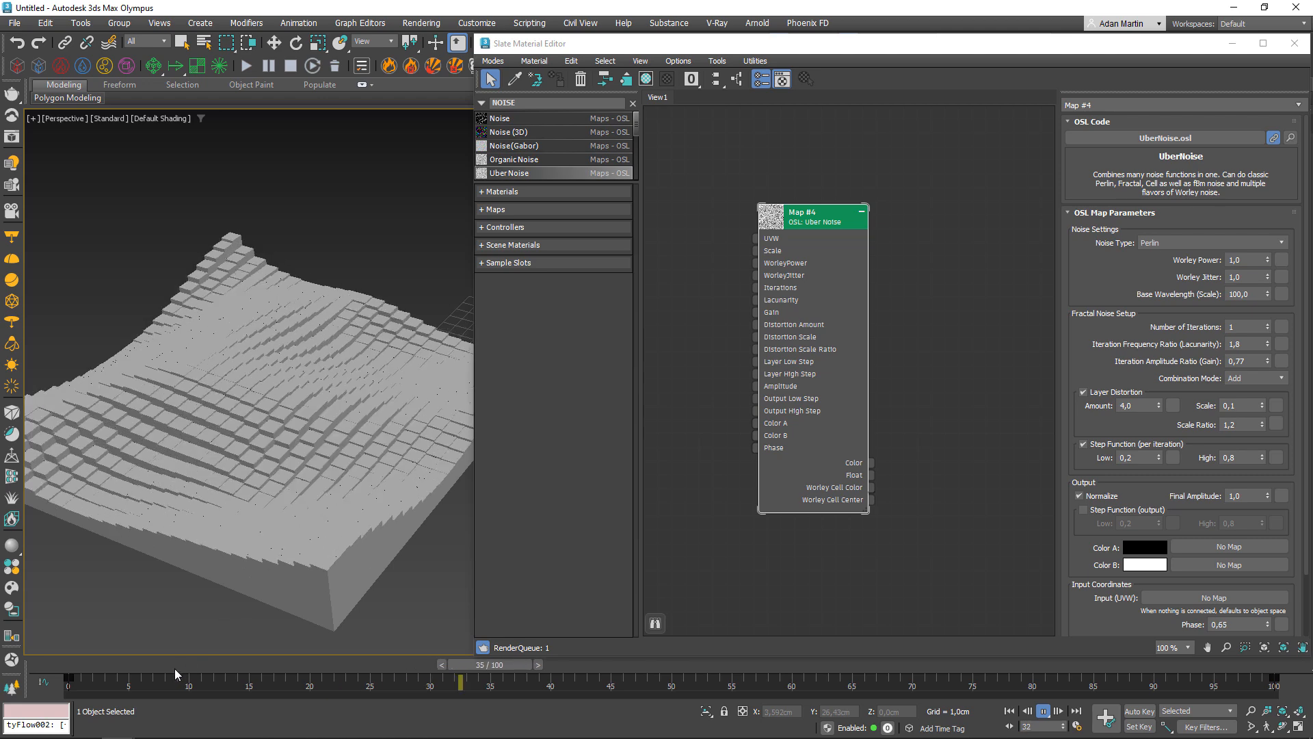
{"action": "left_click_drag", "start_coordinate": [1248, 695], "coordinate": [41, 715]}
{"action": "key", "text": "w"}
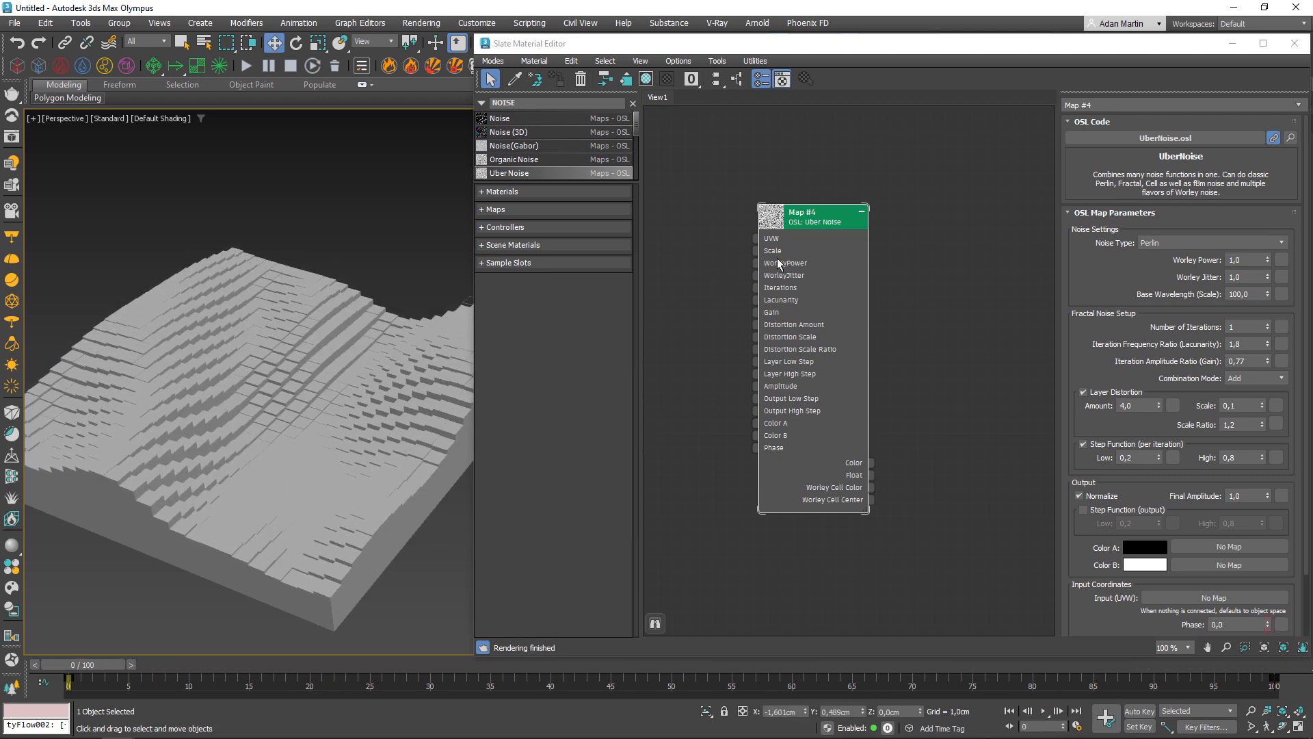
{"action": "left_click_drag", "start_coordinate": [812, 222], "coordinate": [798, 222]}
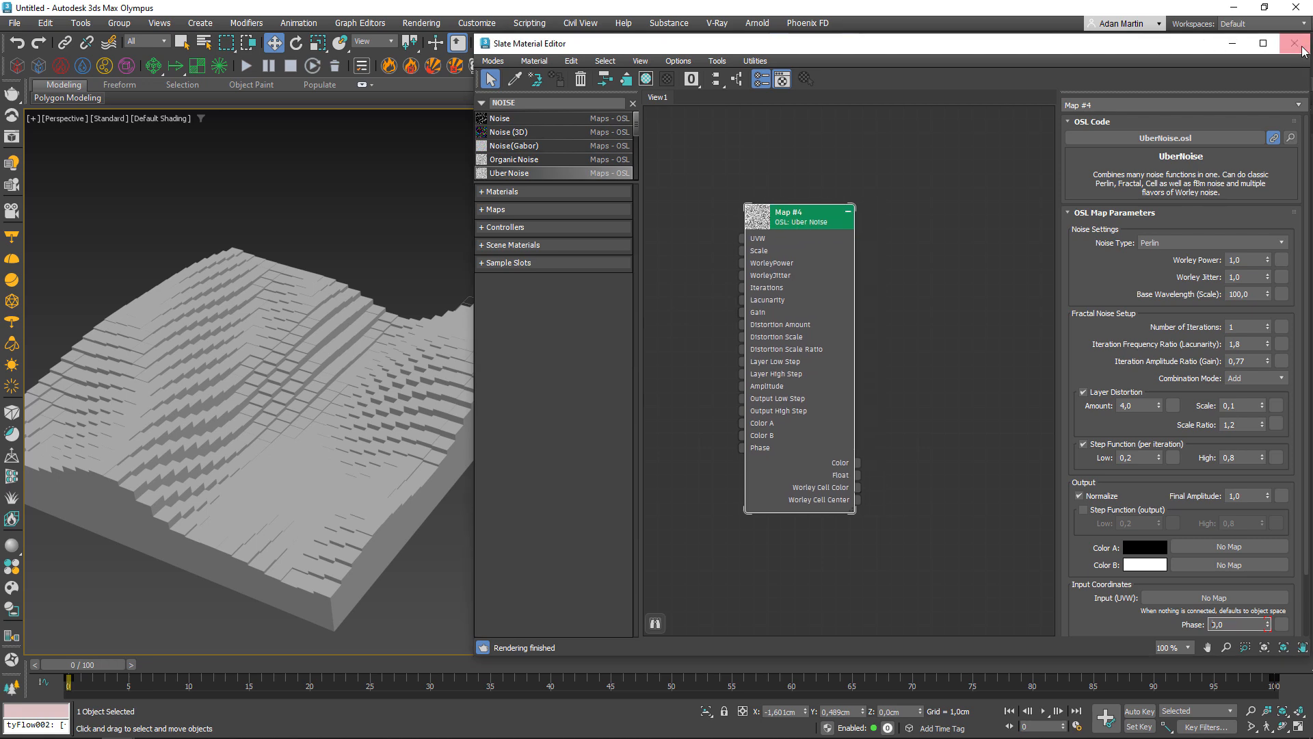
{"action": "left_click", "coordinate": [1294, 43]}
Step: Add a Curve process operator to the Data Channel operator stack
{"action": "middle_click_drag", "start_coordinate": [663, 270], "coordinate": [863, 388], "text": "alt"}
{"action": "left_click", "coordinate": [1207, 232]}
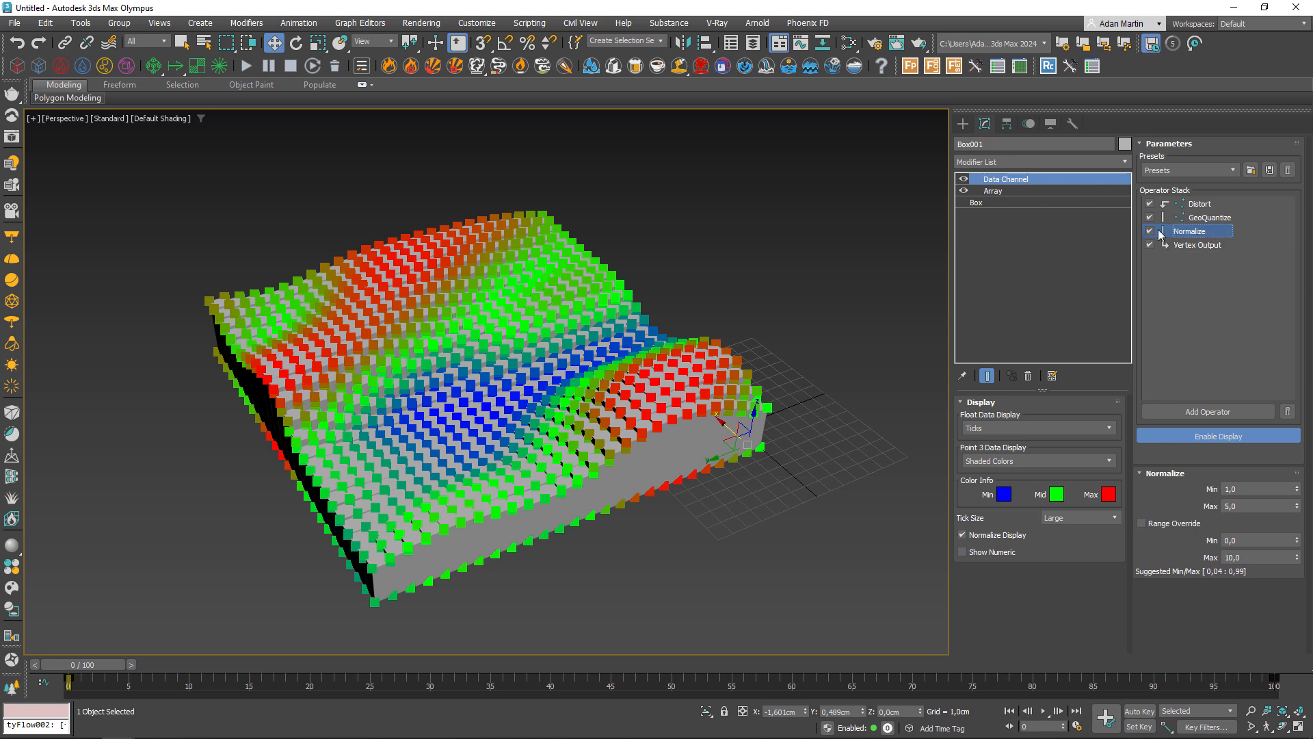
{"action": "left_click", "coordinate": [1225, 411]}
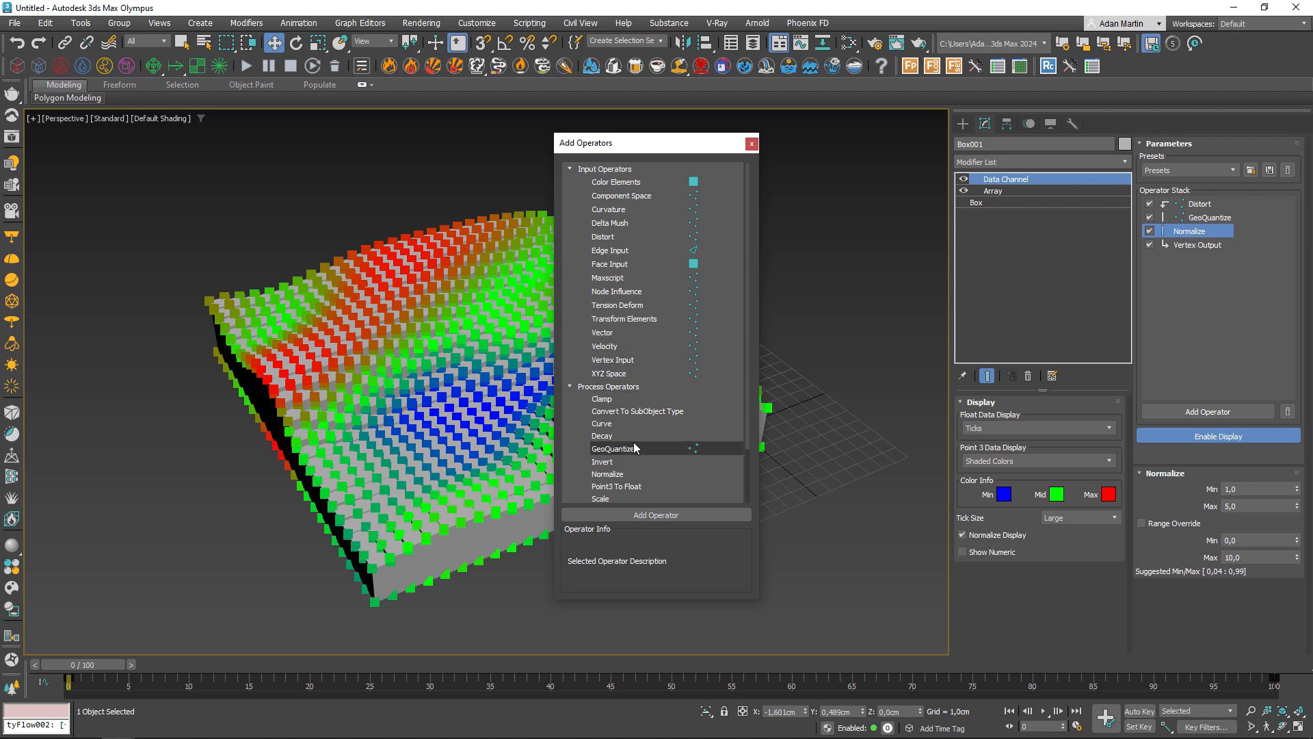
{"action": "double_click", "coordinate": [622, 426]}
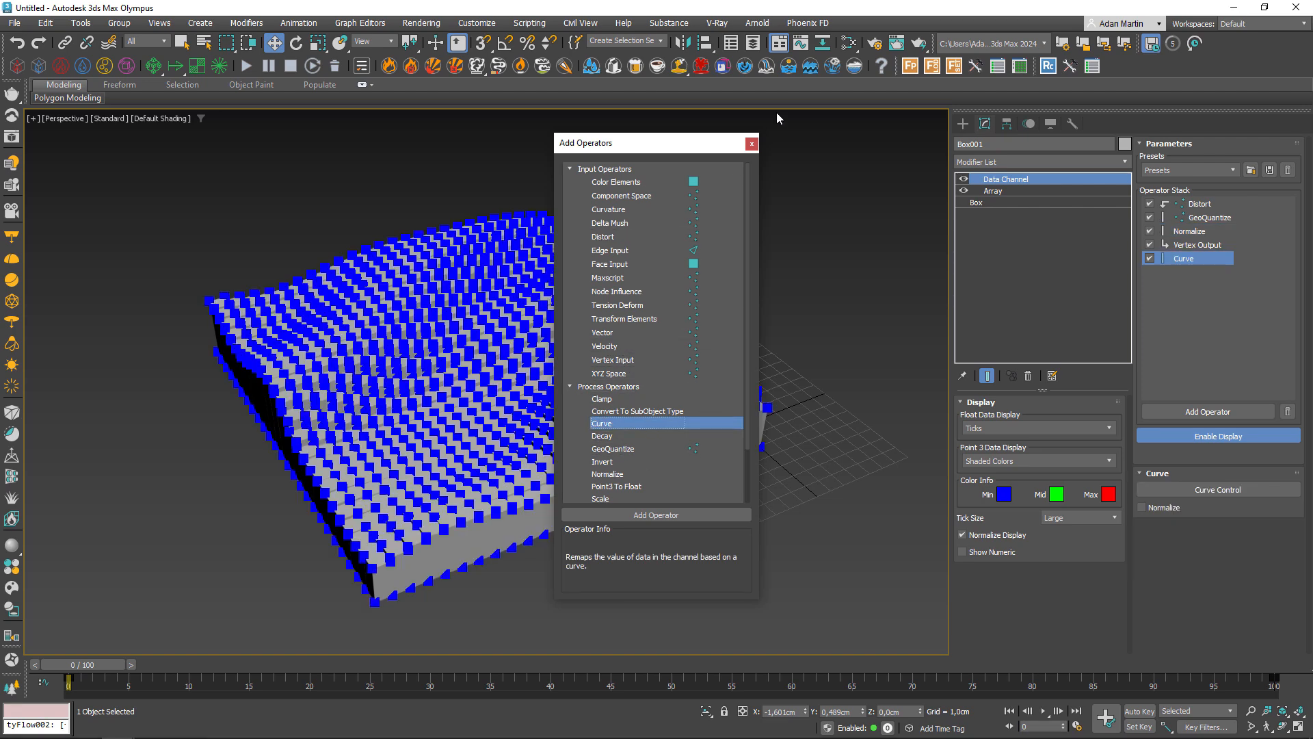
{"action": "left_click", "coordinate": [751, 144]}
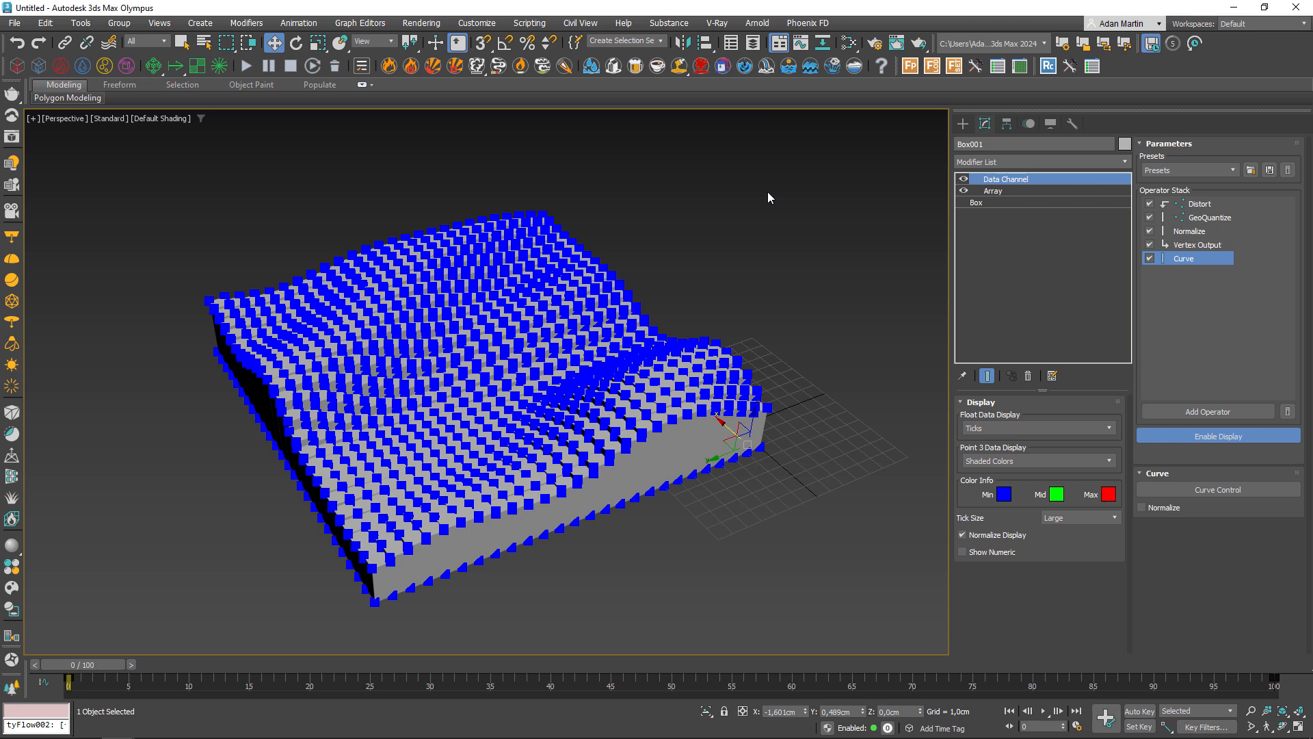
Step: Move the Curve operator between GeoQuantize and Normalize in the stack and select it
{"action": "left_click_drag", "start_coordinate": [1200, 262], "coordinate": [1184, 233]}
{"action": "left_click", "coordinate": [1190, 244]}
{"action": "left_click", "coordinate": [1184, 232]}
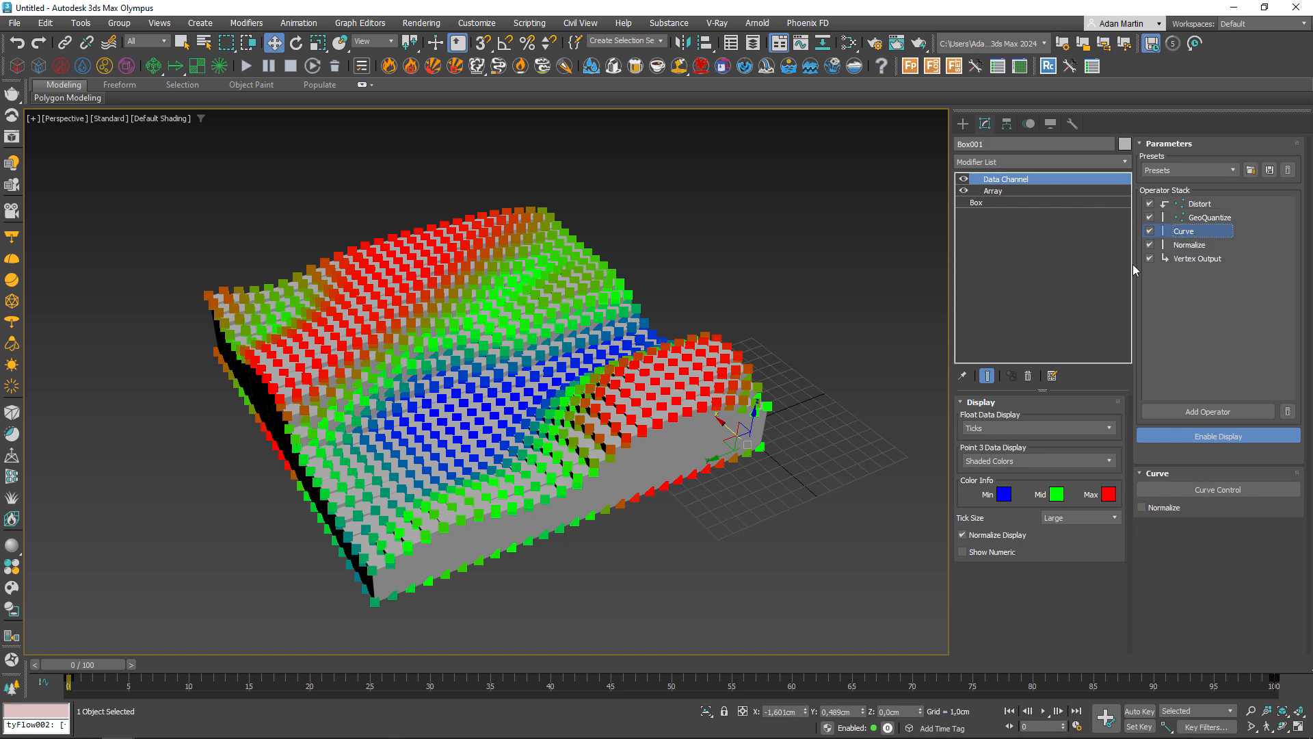
Step: Open the Curve operator's graph beside the terrain and turn off the data channel display
{"action": "left_click", "coordinate": [1226, 491]}
{"action": "left_click_drag", "start_coordinate": [266, 119], "coordinate": [863, 163]}
{"action": "middle_click_drag", "start_coordinate": [616, 411], "coordinate": [472, 390], "text": "alt"}
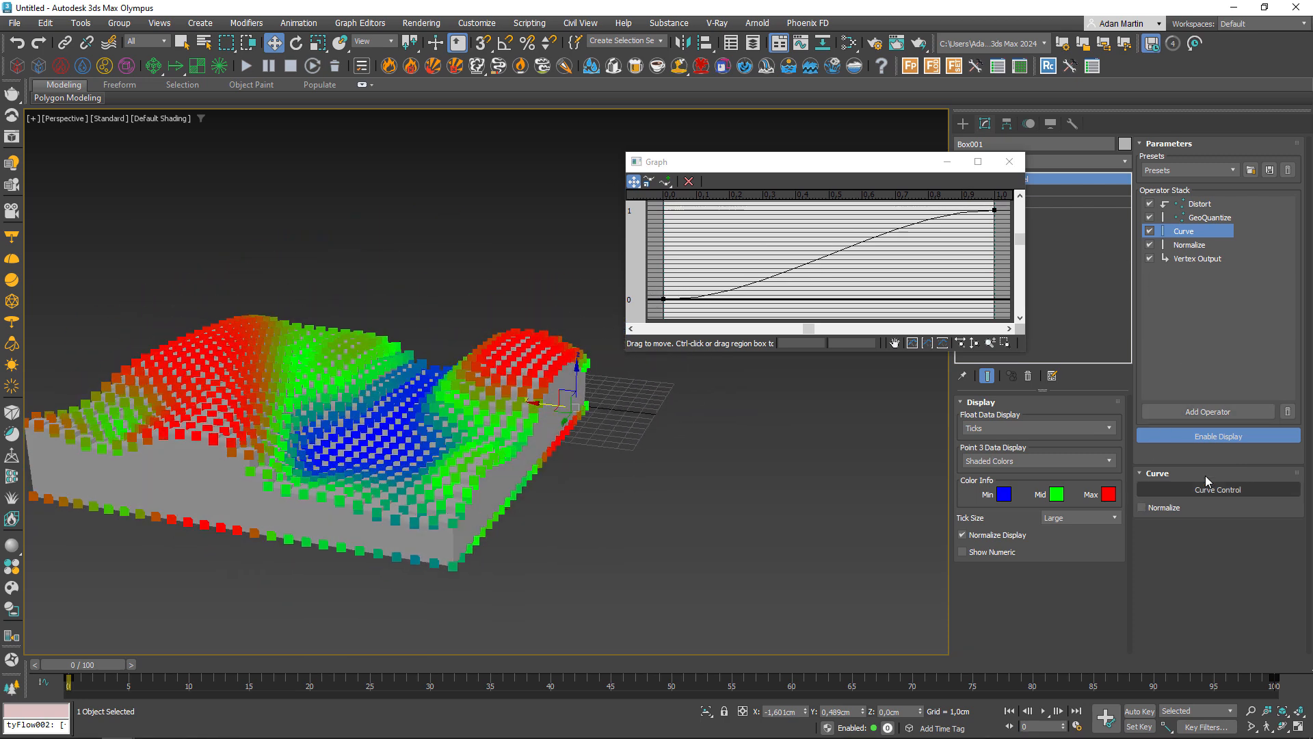
{"action": "left_click", "coordinate": [1223, 437]}
{"action": "left_click", "coordinate": [1223, 436]}
{"action": "left_click", "coordinate": [1223, 437]}
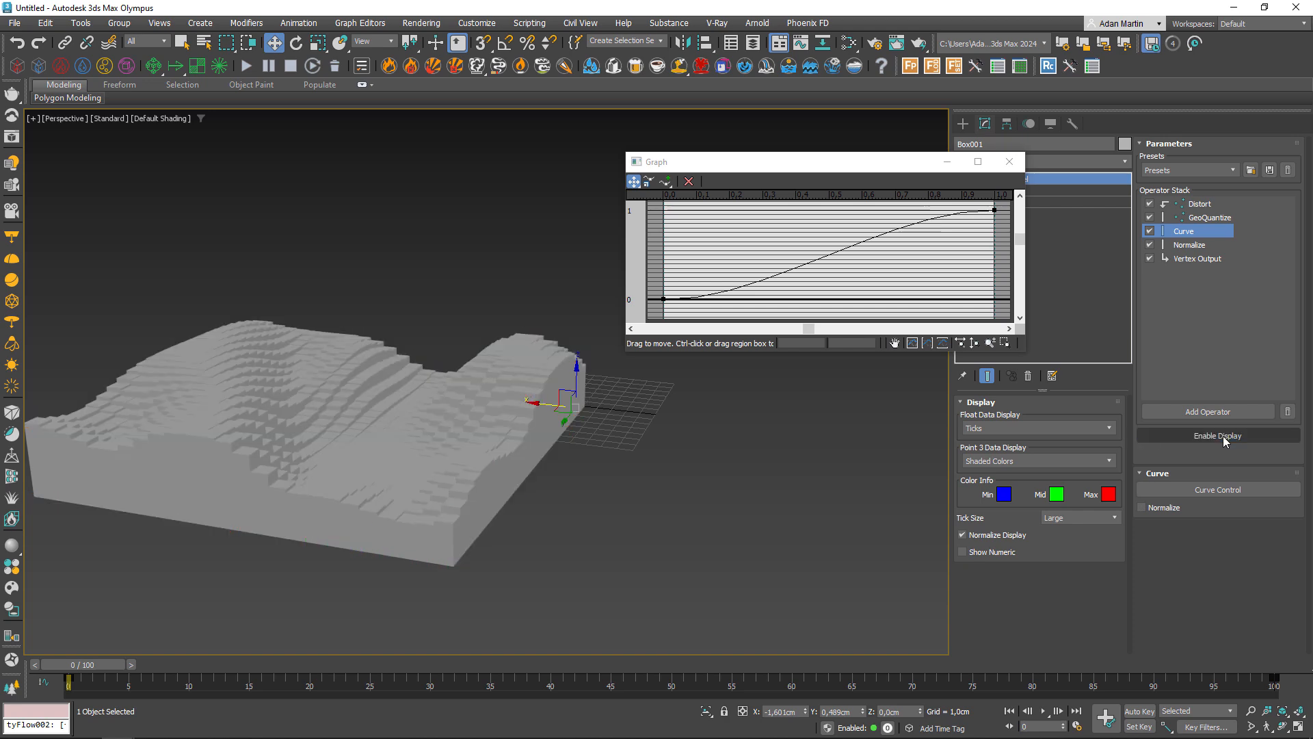
Step: Switch the Curve operator off and on to compare its effect on the terrain
{"action": "left_click", "coordinate": [1192, 244]}
{"action": "left_click", "coordinate": [1189, 231]}
{"action": "left_click", "coordinate": [1222, 437]}
{"action": "left_click", "coordinate": [1212, 437]}
{"action": "mouse_move", "coordinate": [684, 437]}
{"action": "middle_mouse_down", "text": "alt"}
{"action": "mouse_move", "coordinate": [487, 463]}
{"action": "mouse_move", "coordinate": [599, 477]}
{"action": "mouse_move", "coordinate": [684, 452]}
{"action": "middle_mouse_up", "text": "alt"}
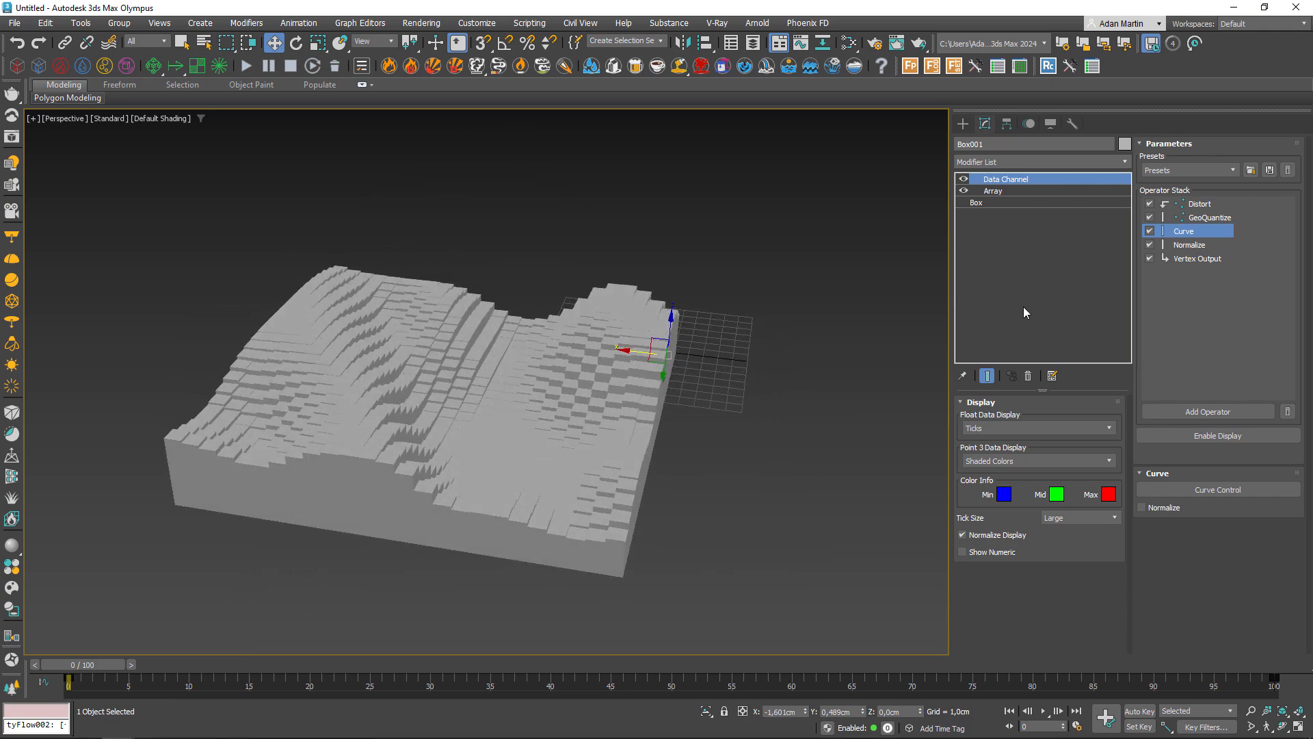
{"action": "left_click", "coordinate": [1151, 232]}
{"action": "left_click", "coordinate": [1151, 234]}
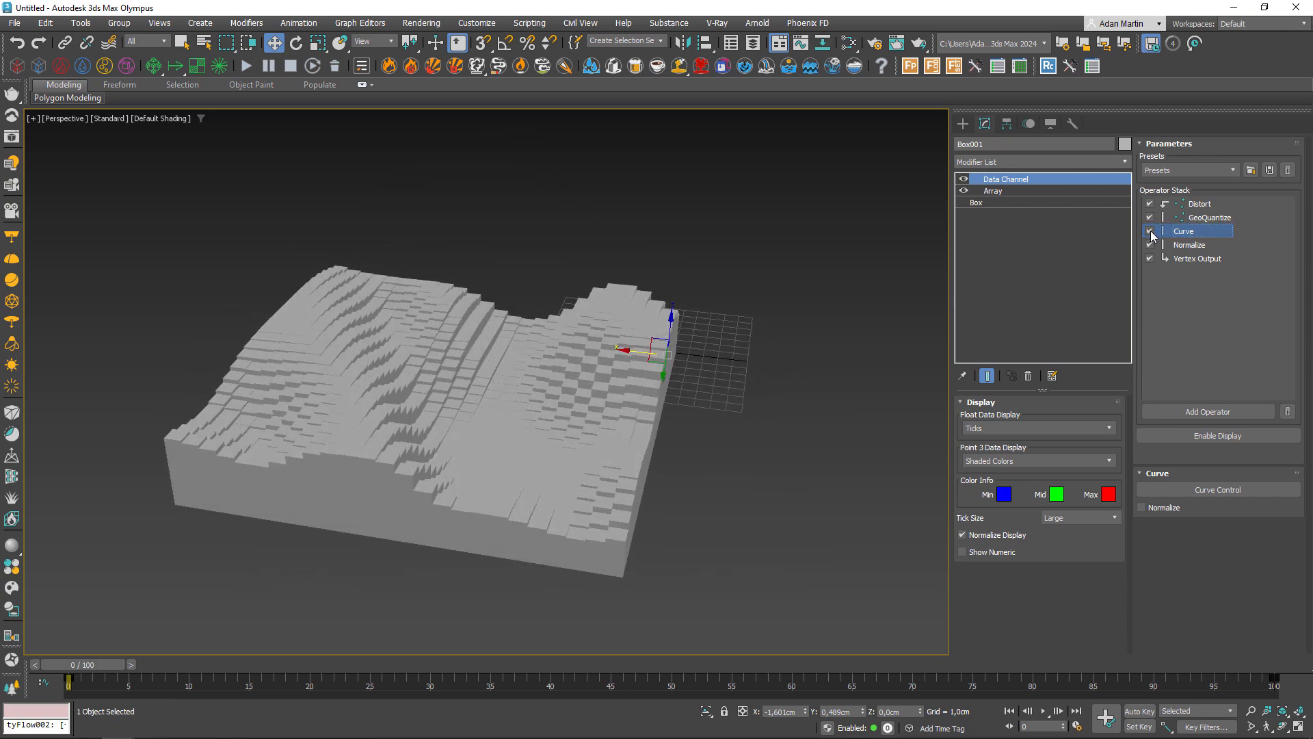
Step: Shape the Curve graph into a steep S by extending the start handle to about 0.75 and the end handle to about 0.27
{"action": "left_click", "coordinate": [1195, 233]}
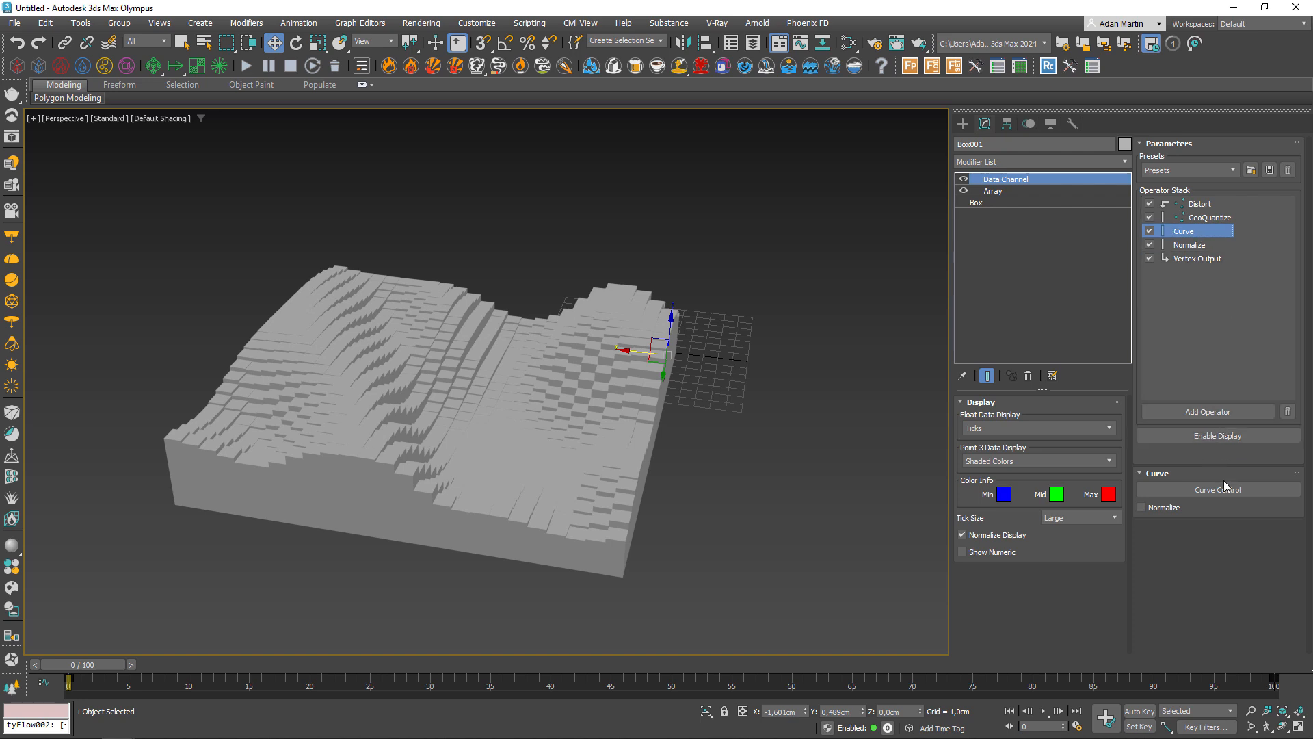
{"action": "left_click", "coordinate": [1222, 490]}
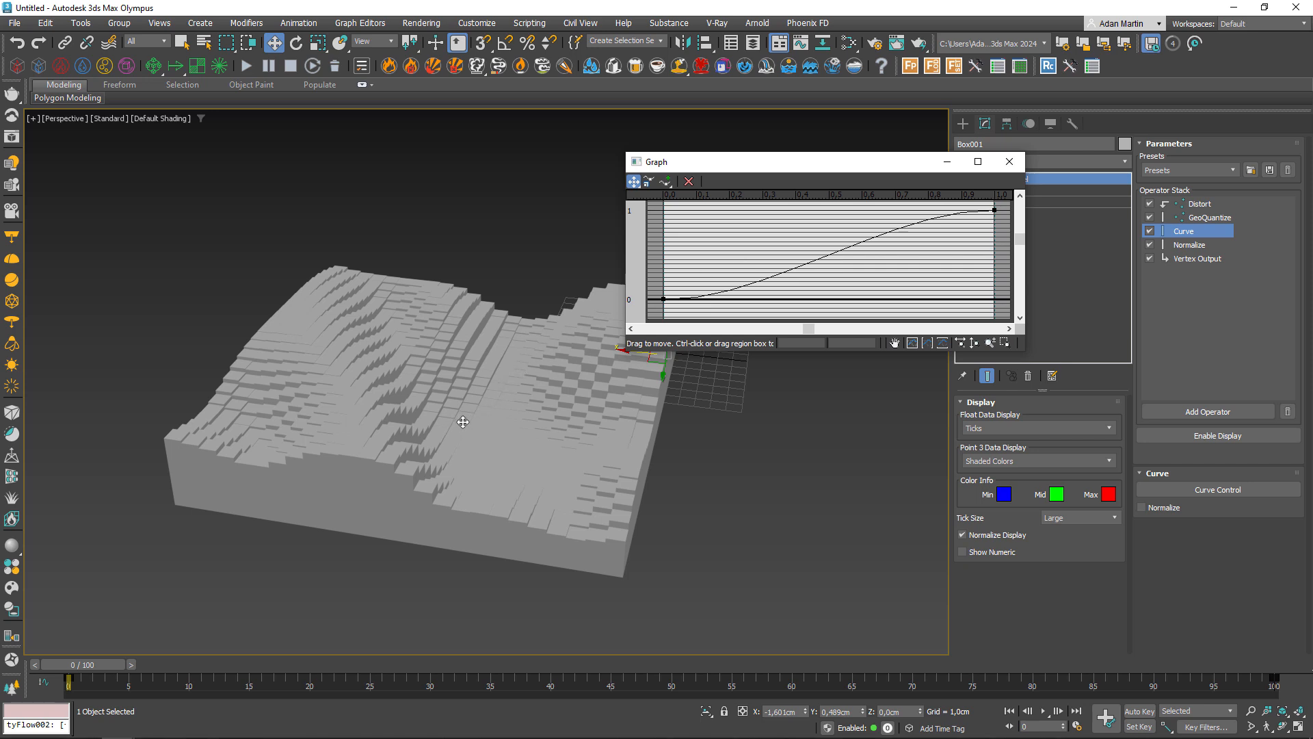
{"action": "left_click", "coordinate": [663, 297]}
{"action": "left_click_drag", "start_coordinate": [772, 297], "coordinate": [913, 293]}
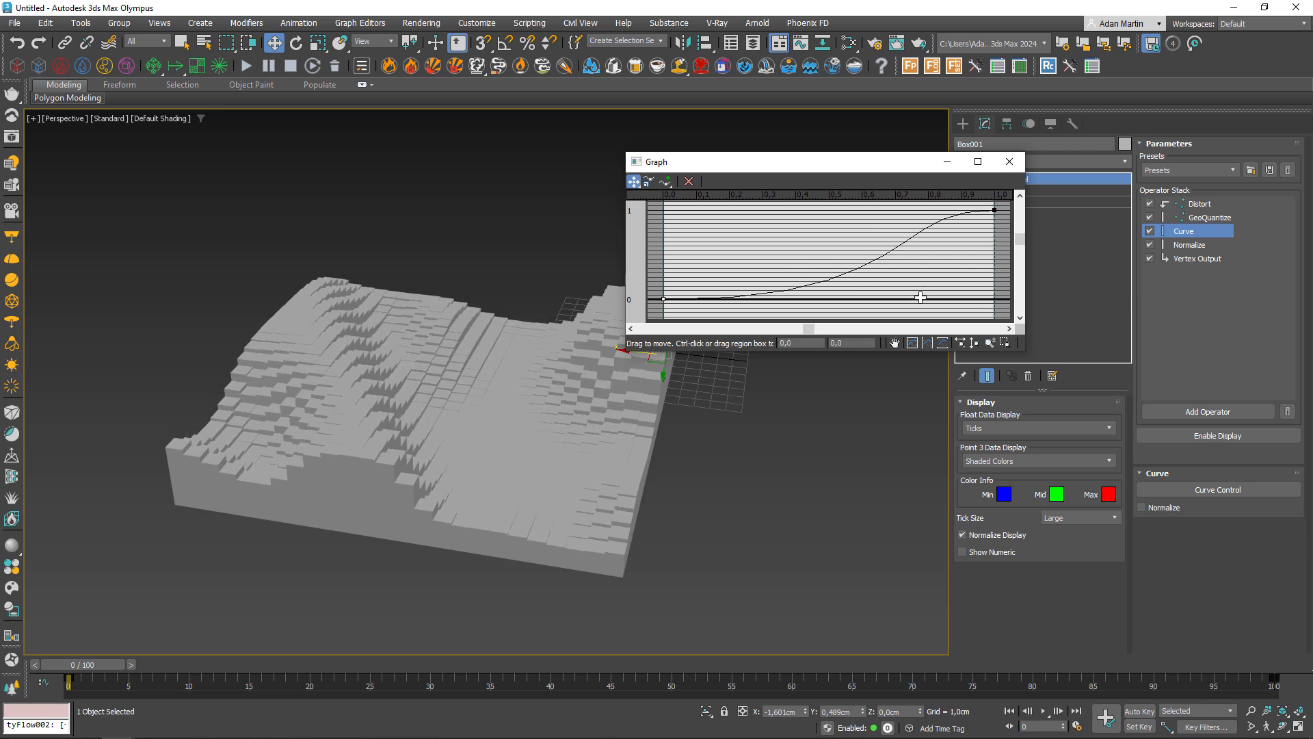
{"action": "left_click_drag", "start_coordinate": [884, 210], "coordinate": [754, 210]}
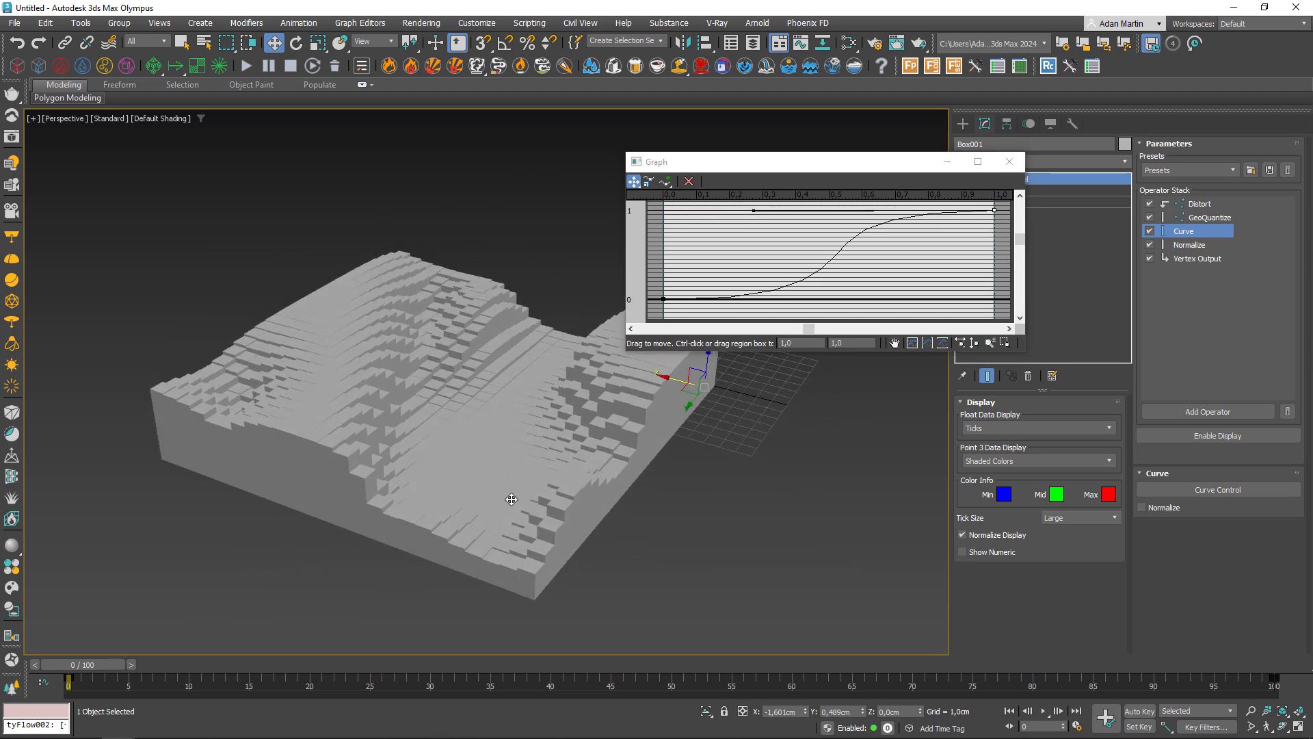
{"action": "mouse_move", "coordinate": [491, 447]}
{"action": "middle_mouse_down"}
{"action": "mouse_move", "coordinate": [445, 456]}
{"action": "mouse_move", "coordinate": [507, 463]}
{"action": "middle_mouse_up"}
{"action": "middle_click_drag", "start_coordinate": [526, 387], "coordinate": [518, 412], "text": "alt"}
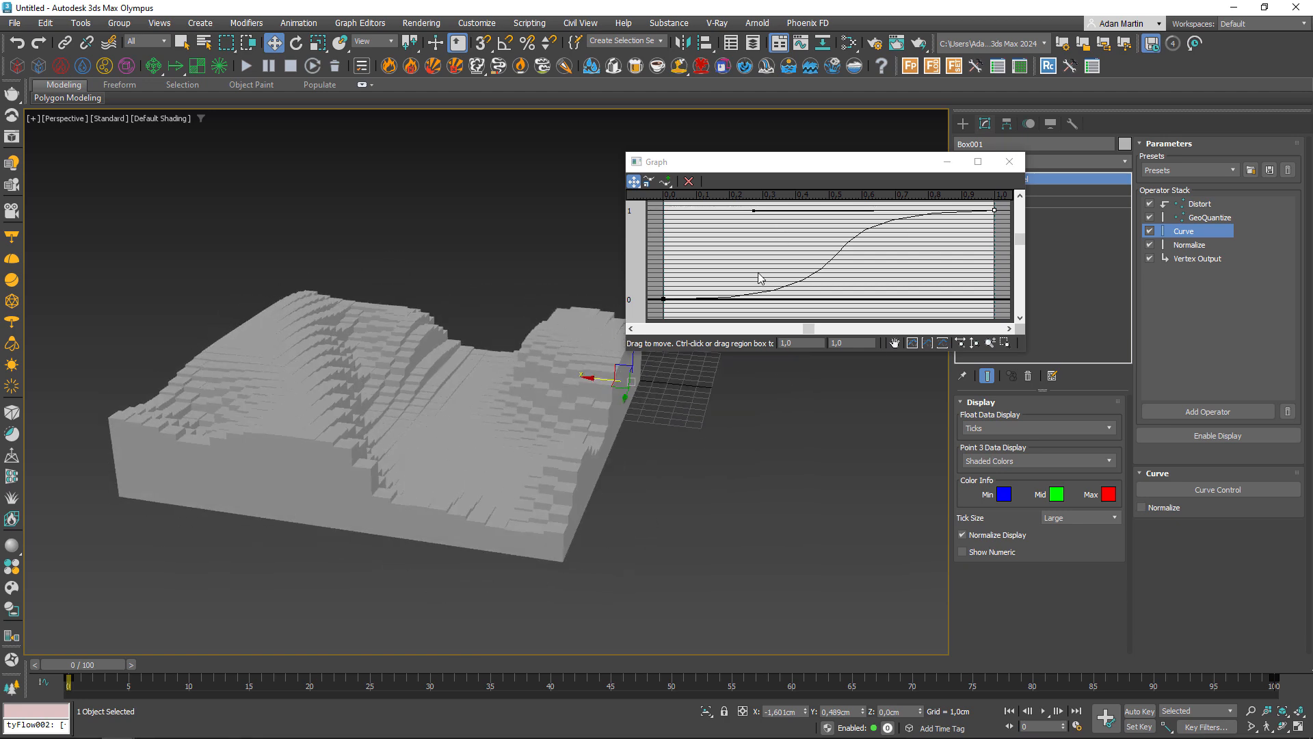
Step: Reshape the Curve graph into a slow-start, steep-end ramp with the end handle at about 0.83 on zero height and the start handle at about 0.42
{"action": "left_click_drag", "start_coordinate": [755, 210], "coordinate": [938, 299]}
{"action": "middle_click_drag", "start_coordinate": [472, 489], "coordinate": [394, 502], "text": "alt"}
{"action": "left_click", "coordinate": [664, 299]}
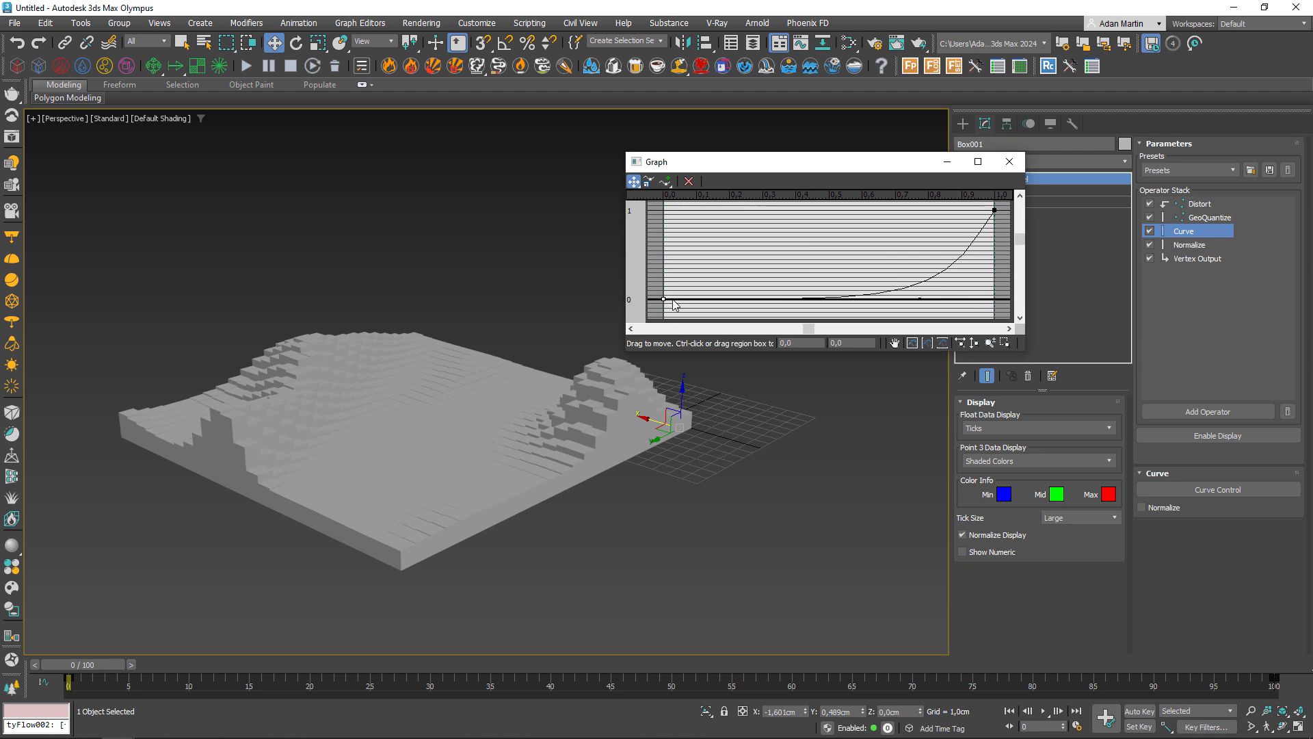
{"action": "left_click_drag", "start_coordinate": [919, 298], "coordinate": [802, 298]}
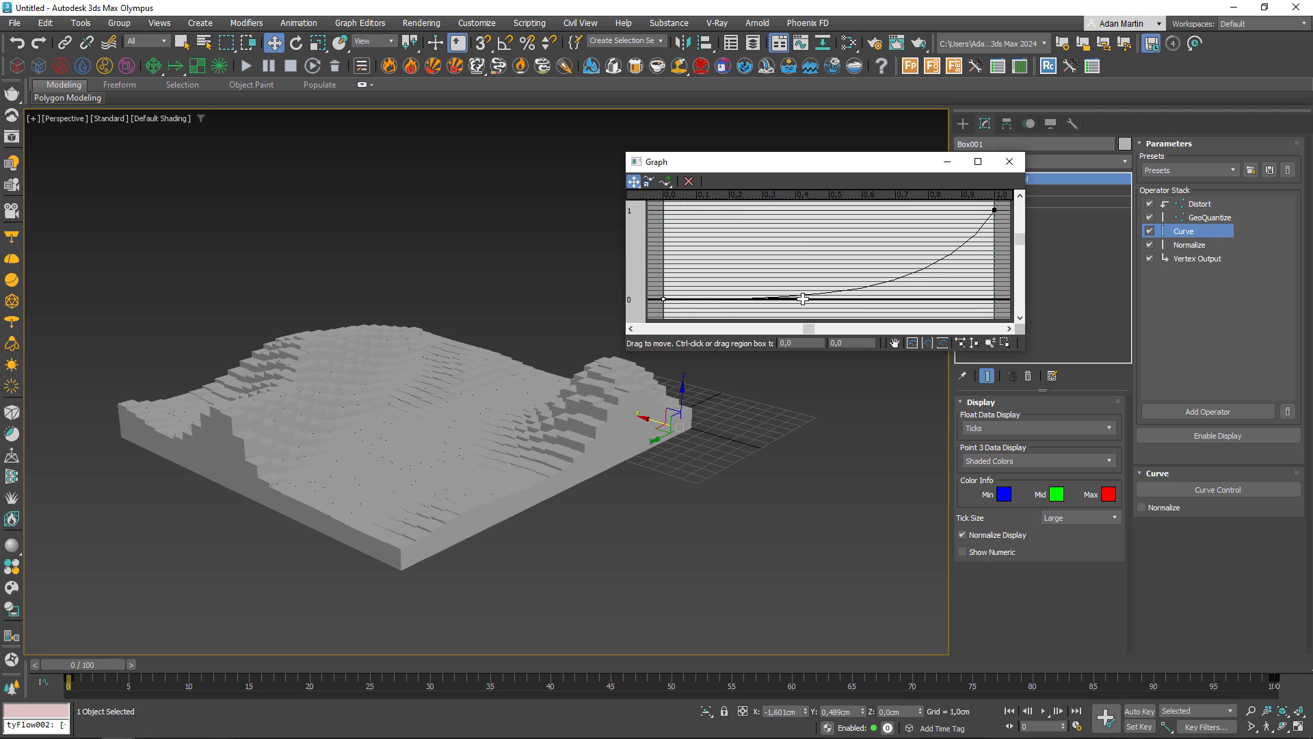
{"action": "middle_click_drag", "start_coordinate": [581, 441], "coordinate": [594, 407], "text": "alt"}
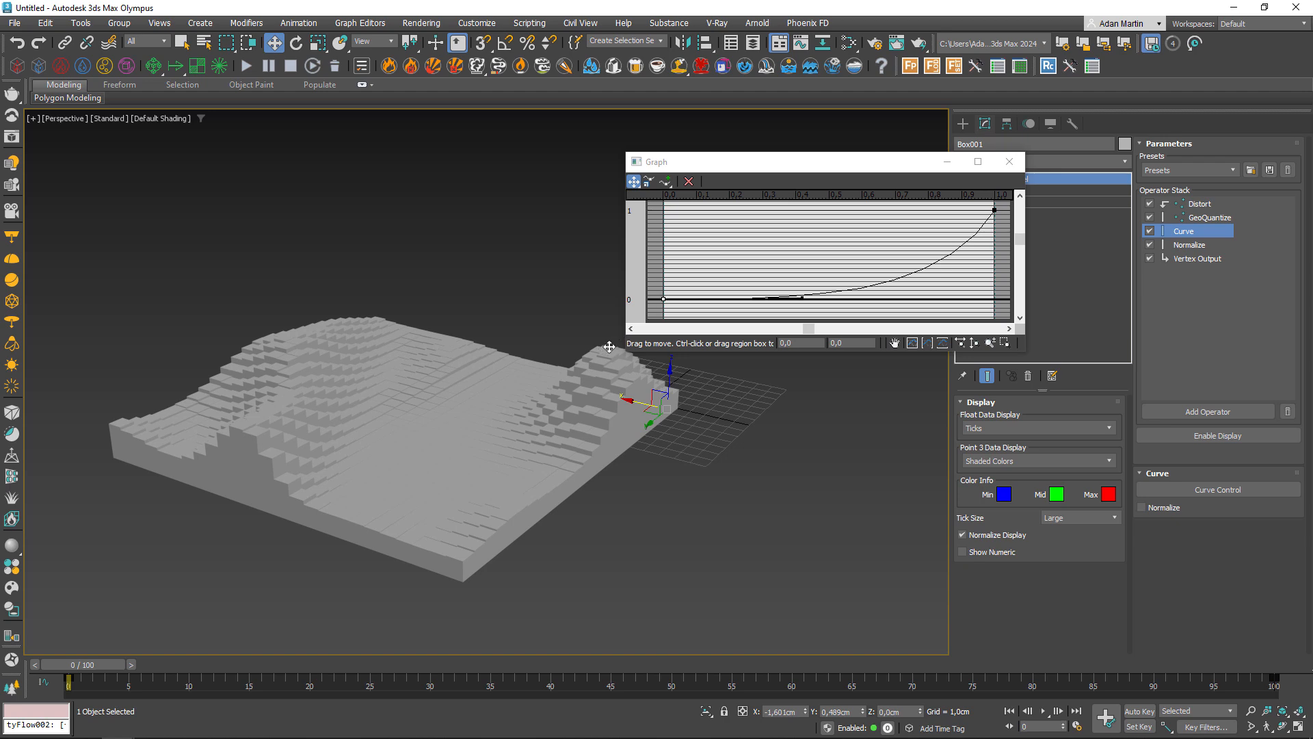
{"action": "middle_click_drag", "start_coordinate": [570, 390], "coordinate": [520, 403], "text": "alt"}
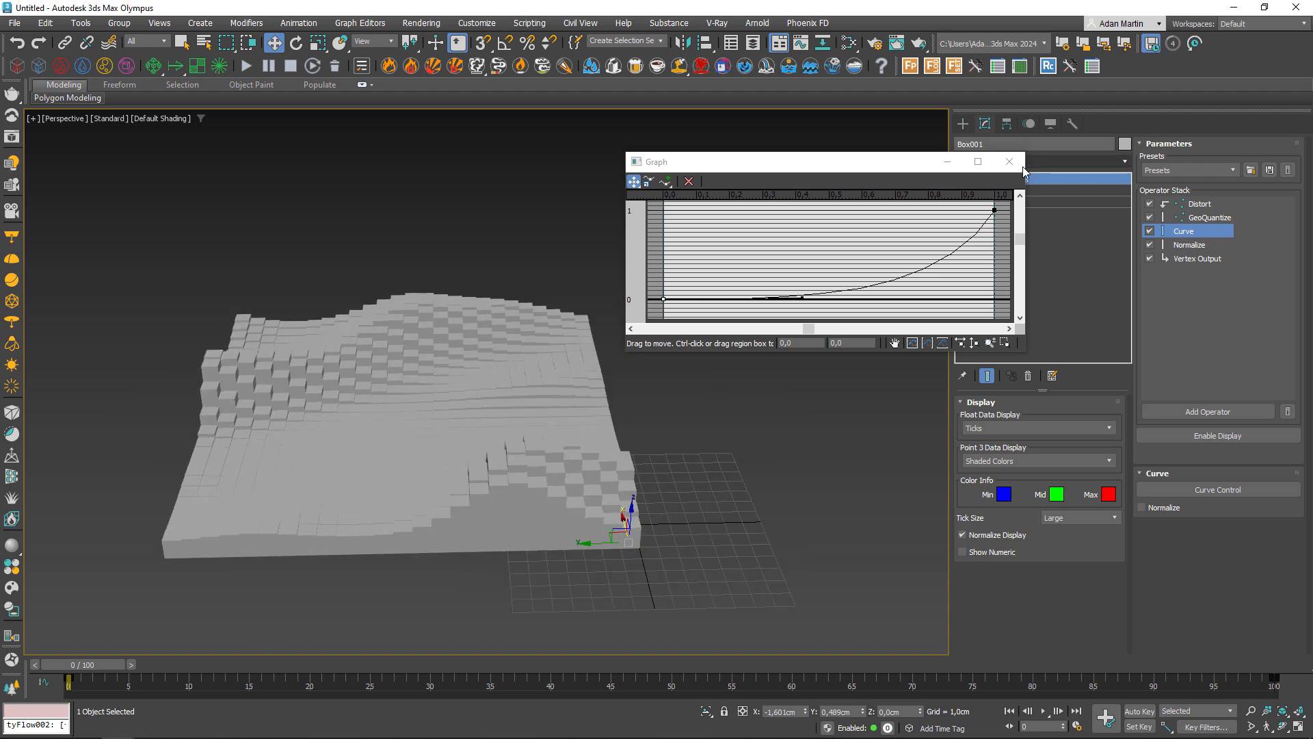
{"action": "left_click", "coordinate": [1009, 161]}
Step: Play the animation to examine the reshaped terrain in motion and stop it at frame 63
{"action": "left_click", "coordinate": [1049, 713]}
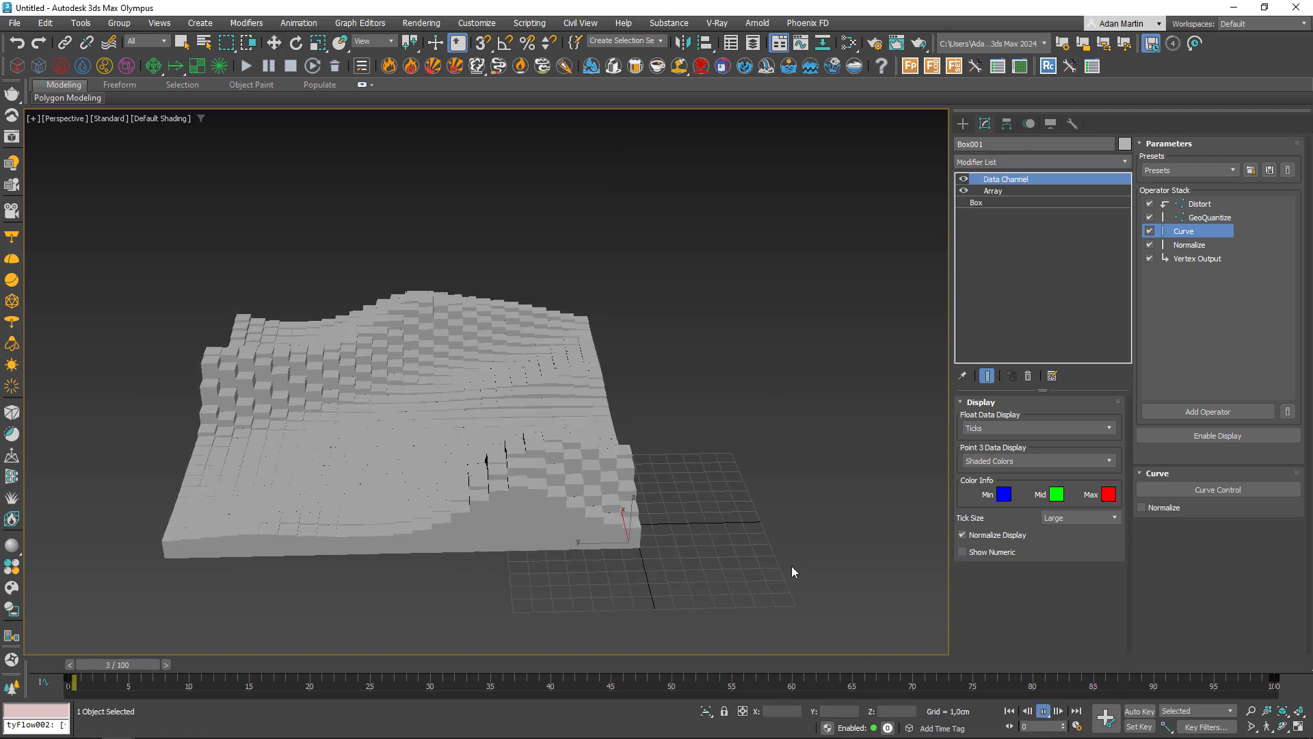
{"action": "middle_click_drag", "start_coordinate": [724, 494], "coordinate": [844, 526], "text": "alt"}
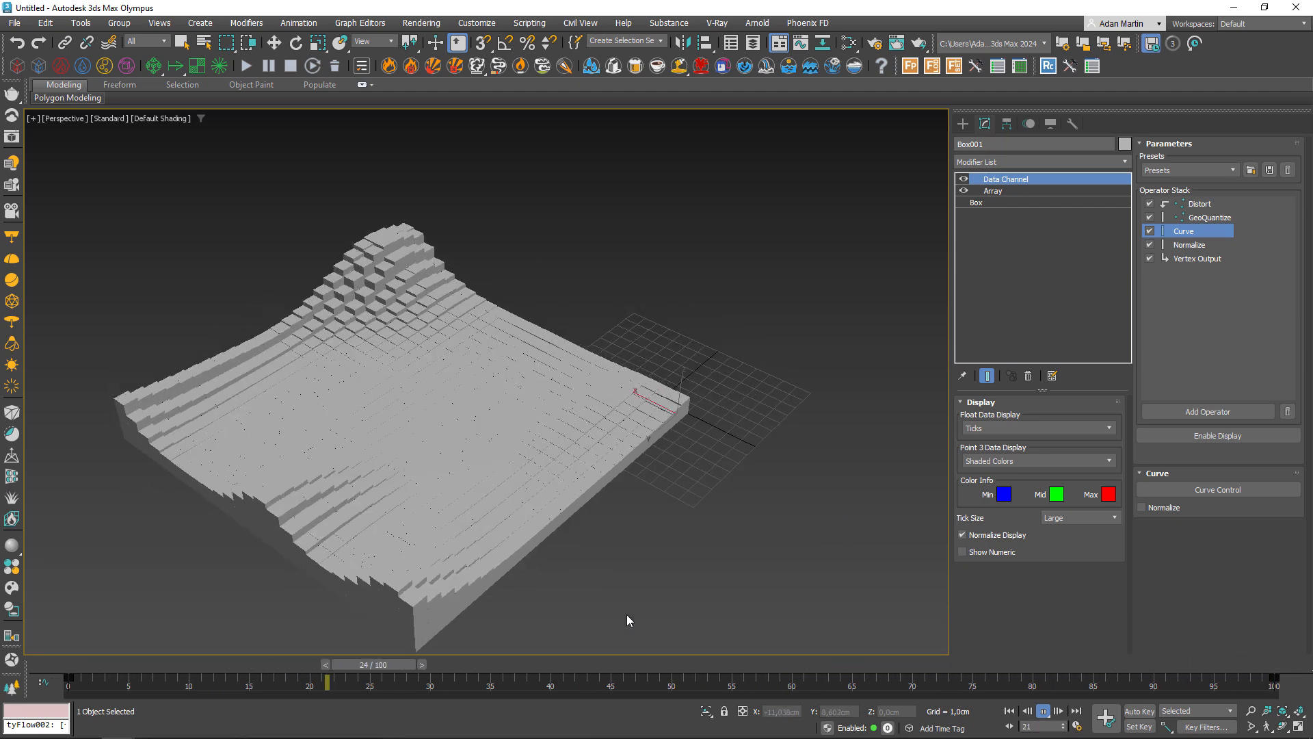
{"action": "middle_click_drag", "start_coordinate": [375, 477], "coordinate": [385, 474]}
{"action": "key", "text": "slash"}
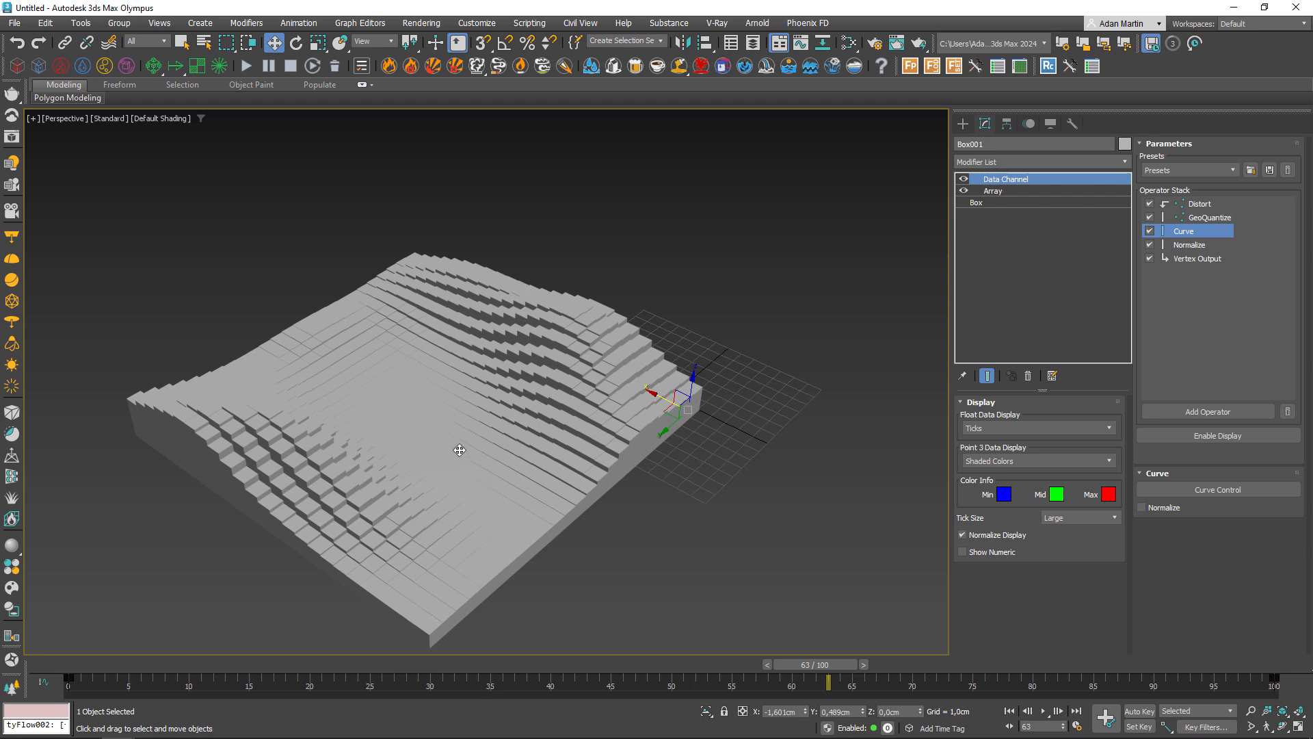
{"action": "middle_click_drag", "start_coordinate": [725, 424], "coordinate": [677, 445], "text": "alt"}
Step: Delete all operators from the Data Channel stack, from Distort through Vertex Output
{"action": "left_click", "coordinate": [1199, 204]}
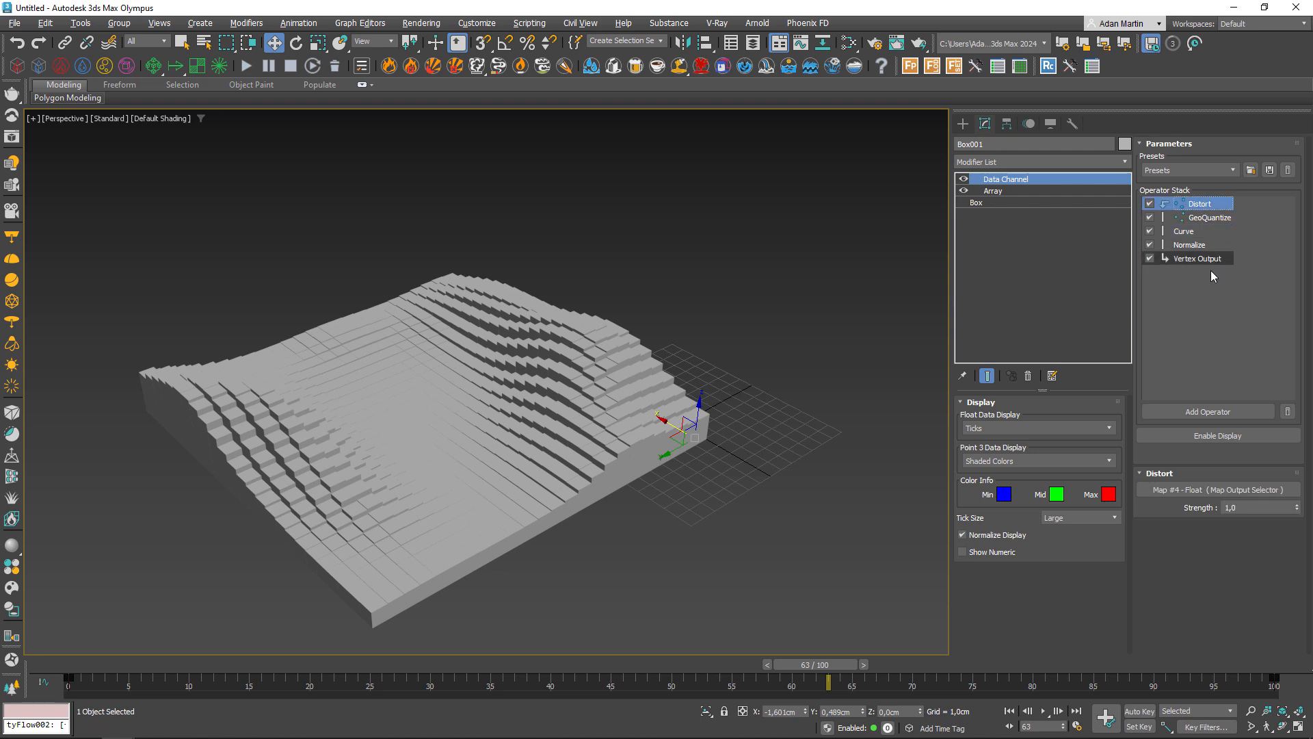
{"action": "left_click", "coordinate": [1288, 412]}
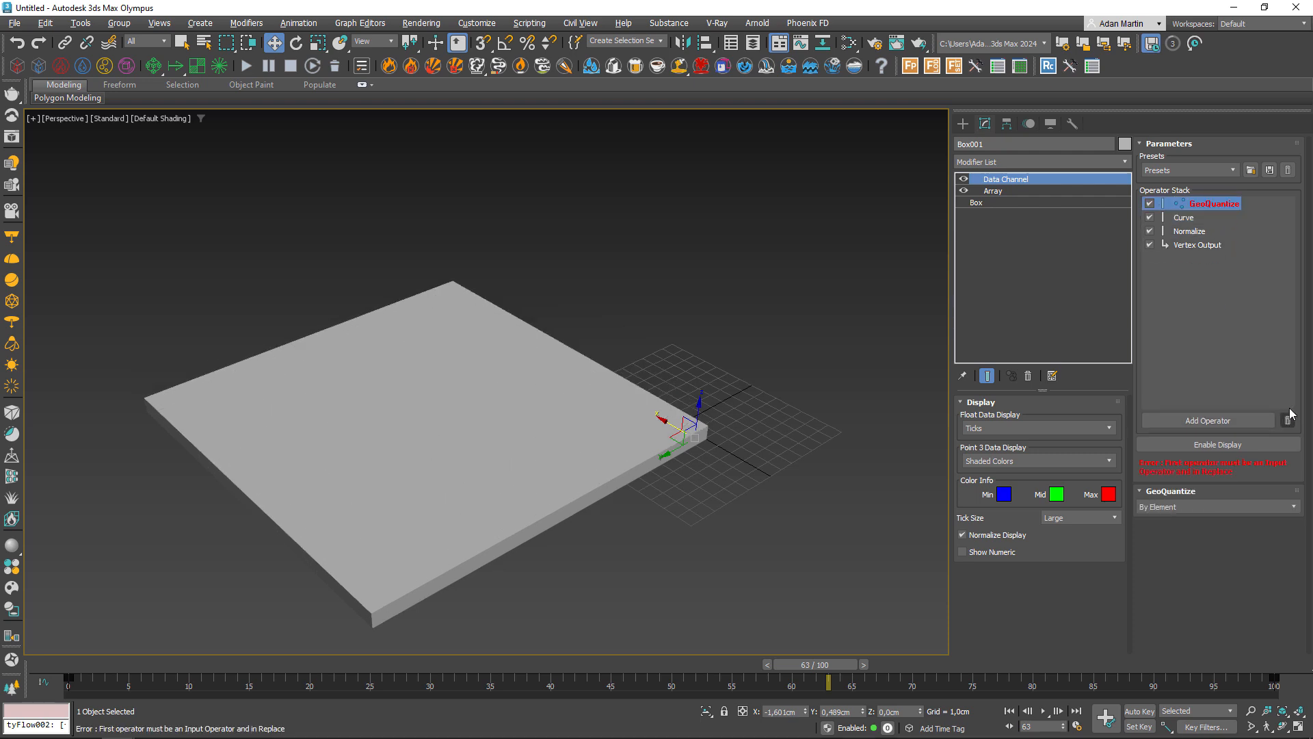
{"action": "left_click", "coordinate": [1289, 420]}
{"action": "left_click", "coordinate": [1290, 420]}
{"action": "left_click", "coordinate": [1290, 419]}
{"action": "left_click", "coordinate": [1290, 413]}
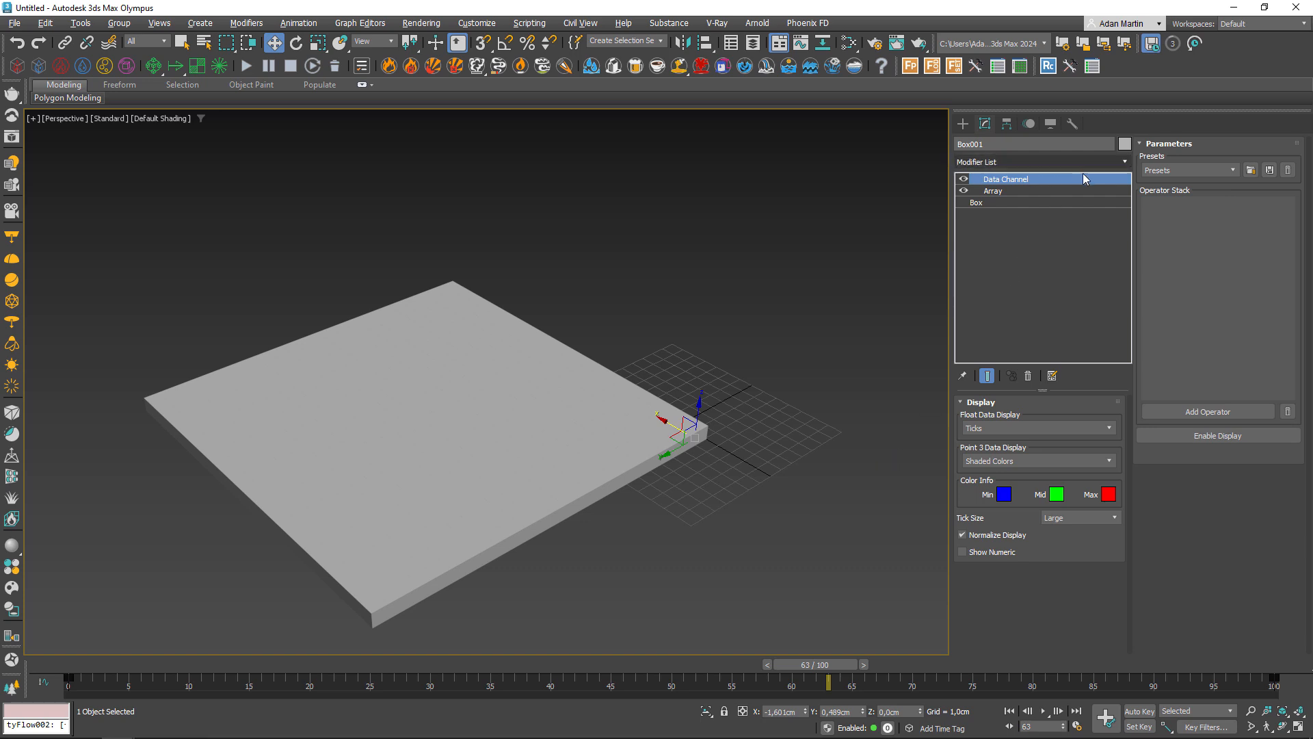
Step: Add a Node Influence operator to the empty Data Channel stack
{"action": "left_click", "coordinate": [1187, 409]}
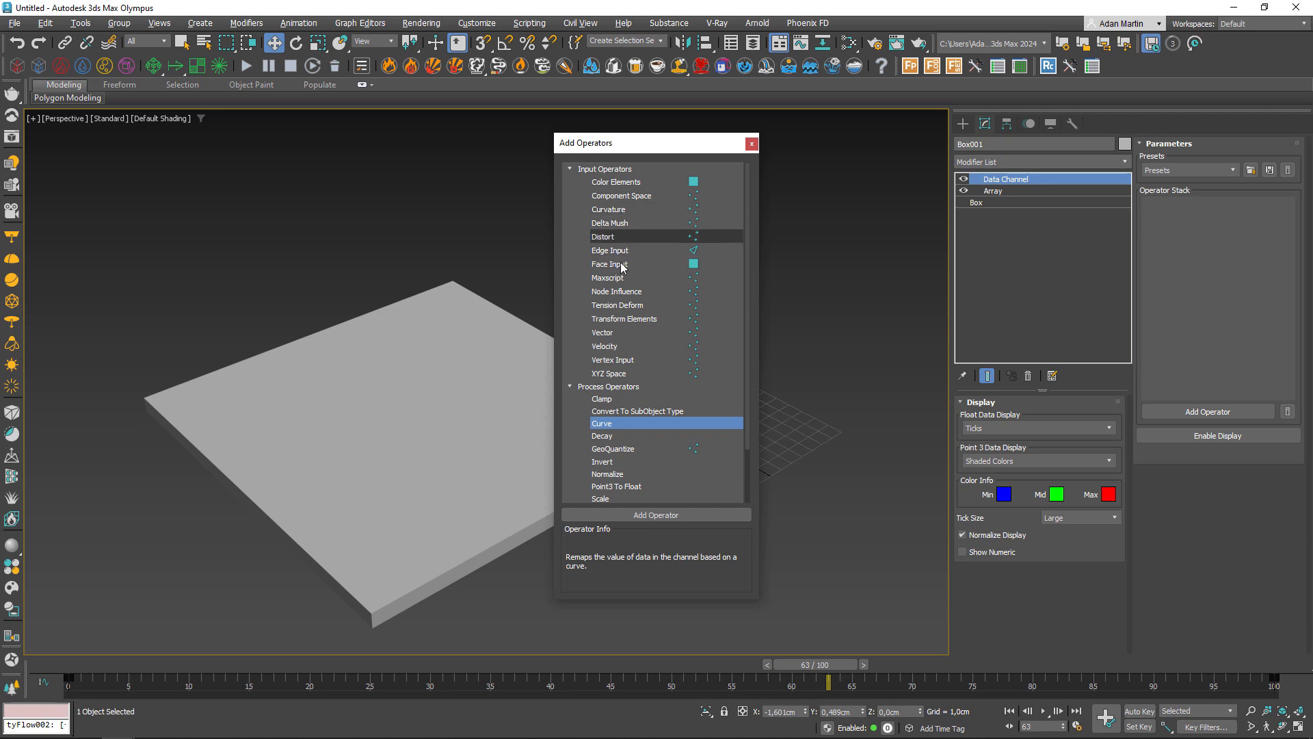
{"action": "left_click", "coordinate": [624, 292]}
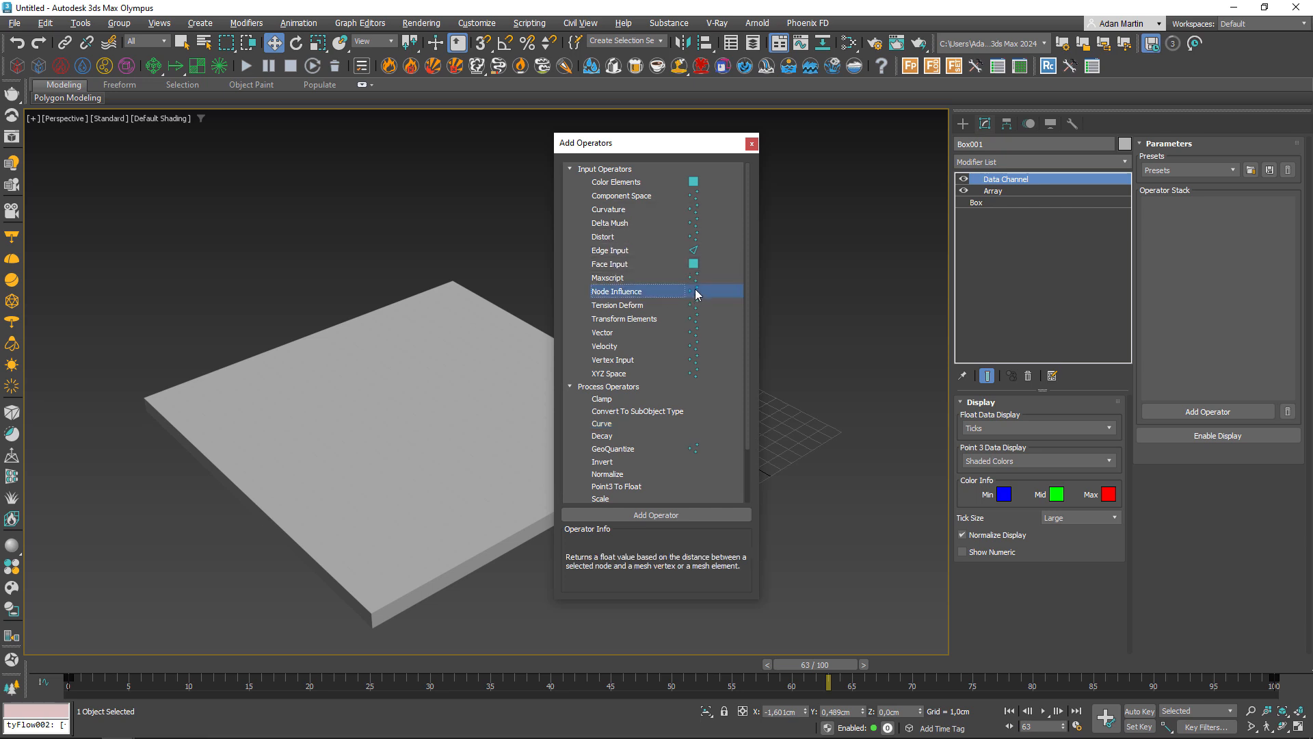
{"action": "double_click", "coordinate": [654, 293]}
{"action": "left_click", "coordinate": [751, 143]}
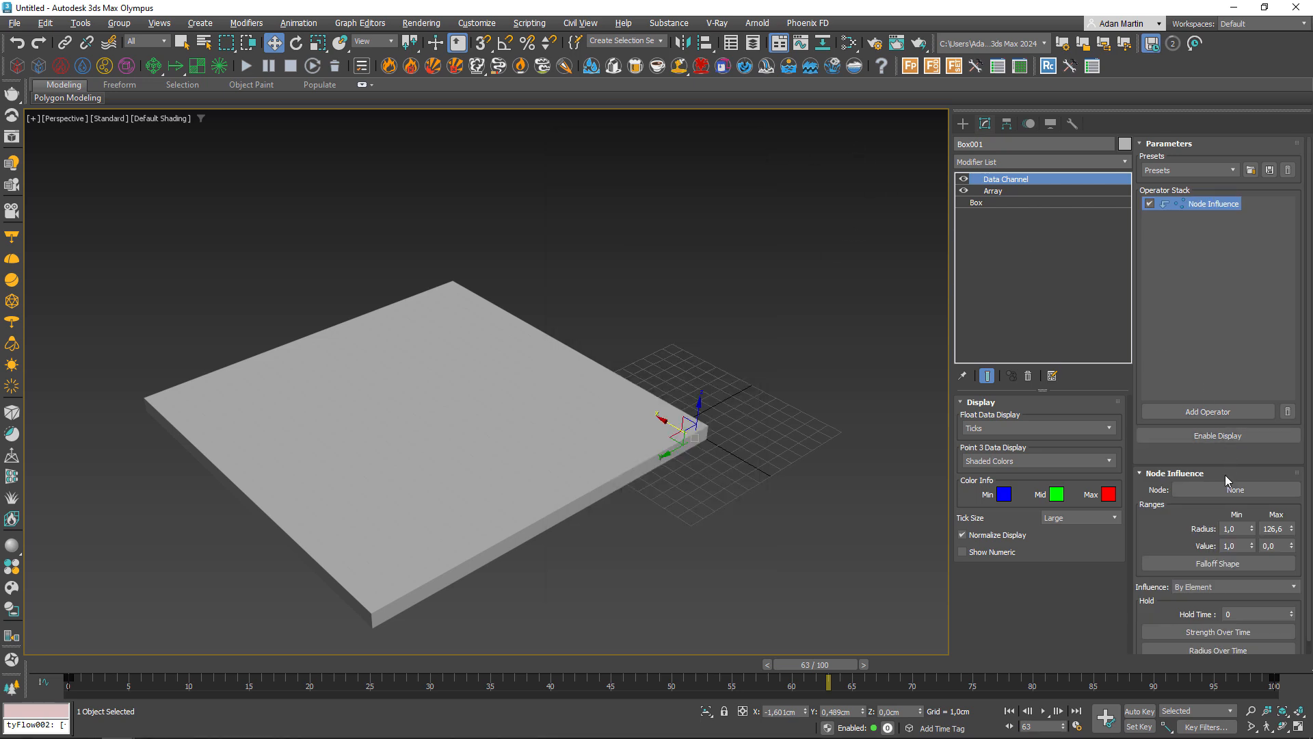
Step: Create a Point helper just beside the box array, shift it closer to the edge and reselect the array
{"action": "left_click", "coordinate": [970, 126]}
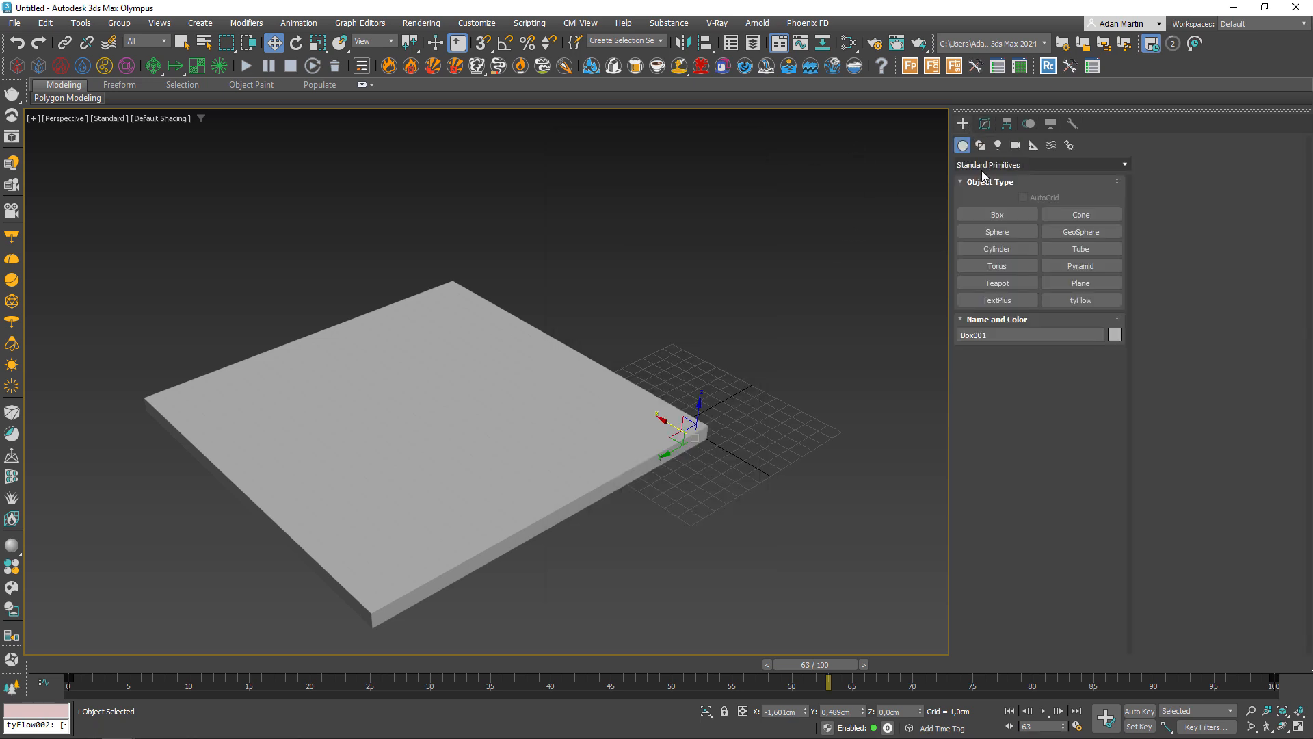
{"action": "left_click", "coordinate": [1034, 145]}
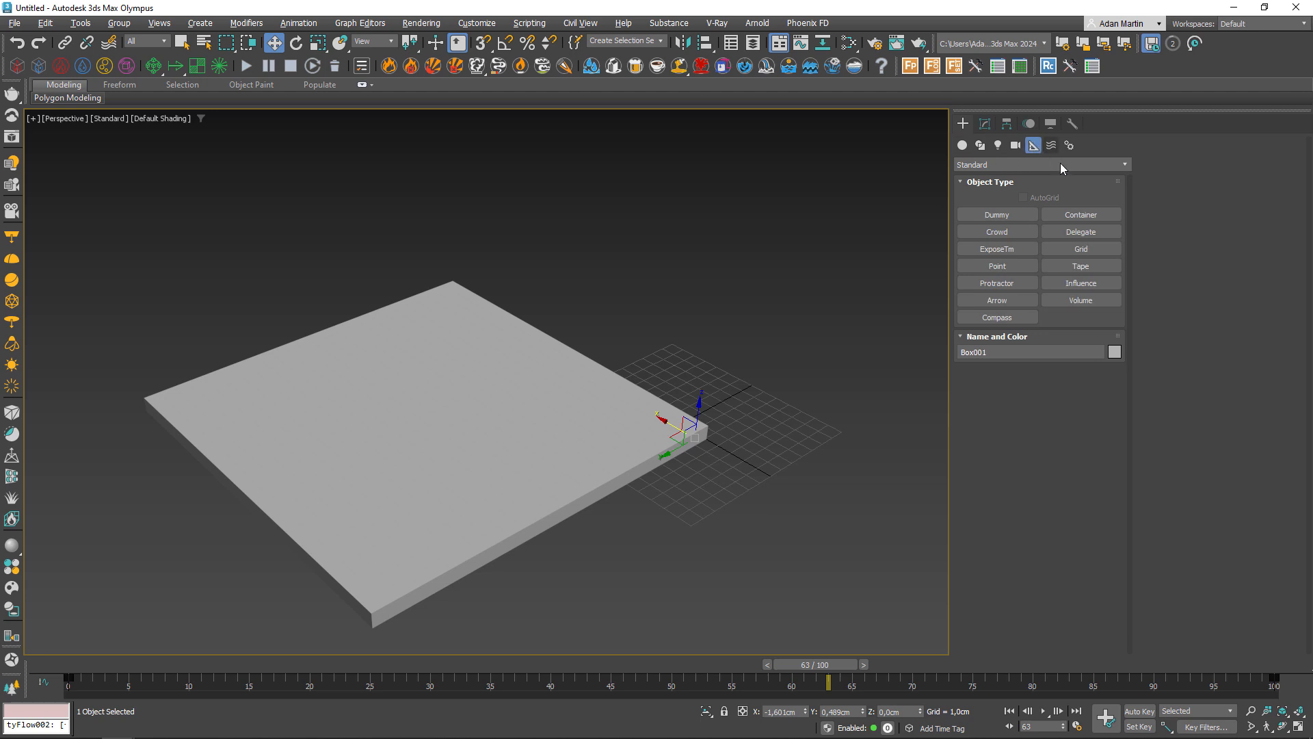
{"action": "left_click", "coordinate": [998, 266]}
{"action": "middle_click_drag", "start_coordinate": [760, 376], "coordinate": [609, 398], "text": "alt"}
{"action": "left_click", "coordinate": [633, 463]}
{"action": "middle_click_drag", "start_coordinate": [633, 463], "coordinate": [663, 470], "text": "alt"}
{"action": "key", "text": "w"}
{"action": "left_click_drag", "start_coordinate": [607, 460], "coordinate": [563, 459]}
{"action": "left_click", "coordinate": [454, 452]}
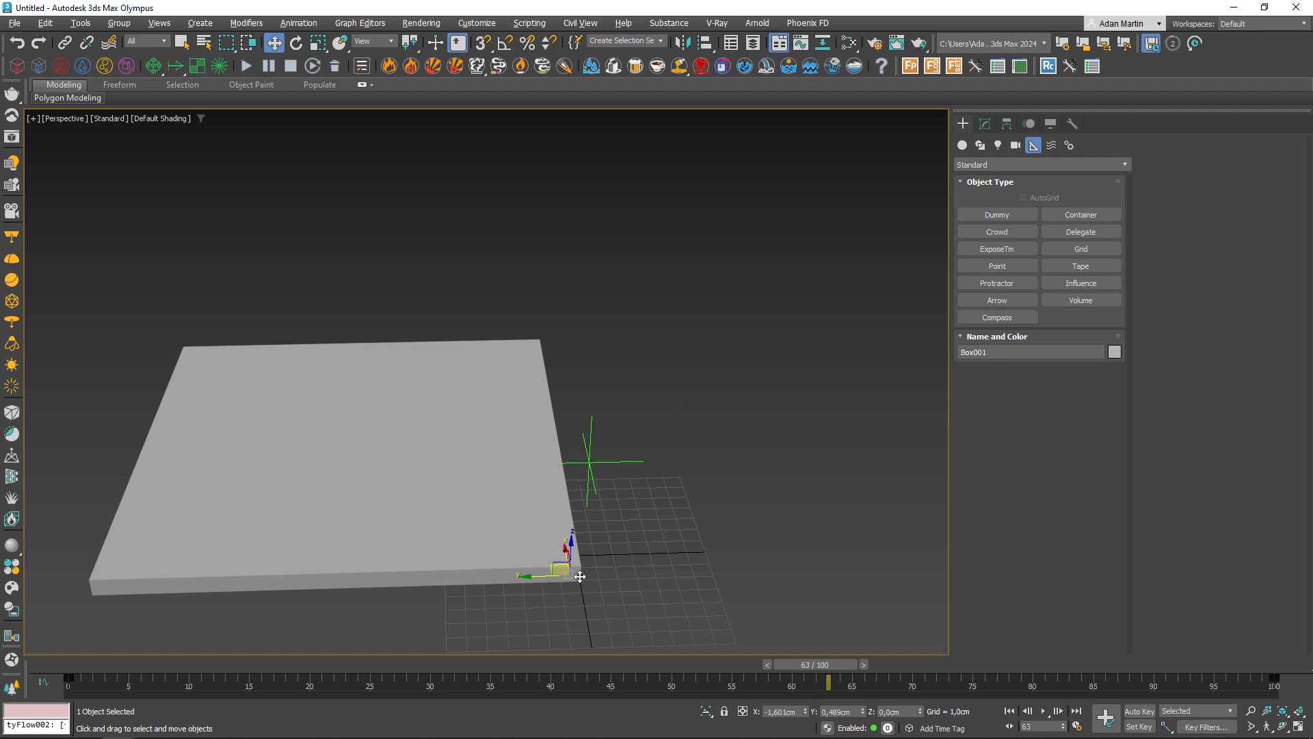
Step: Assign the point helper as the Node Influence node and enable the data channel display
{"action": "left_click", "coordinate": [985, 124]}
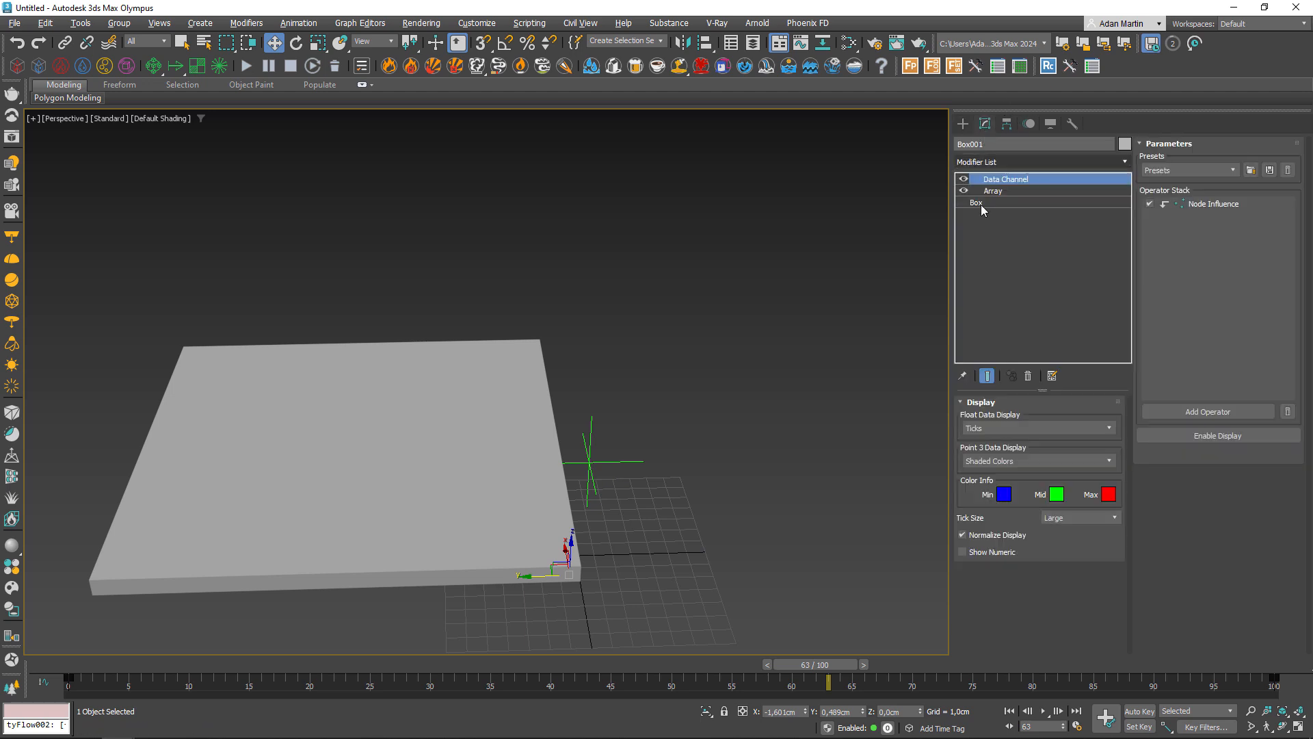
{"action": "left_click", "coordinate": [1208, 204]}
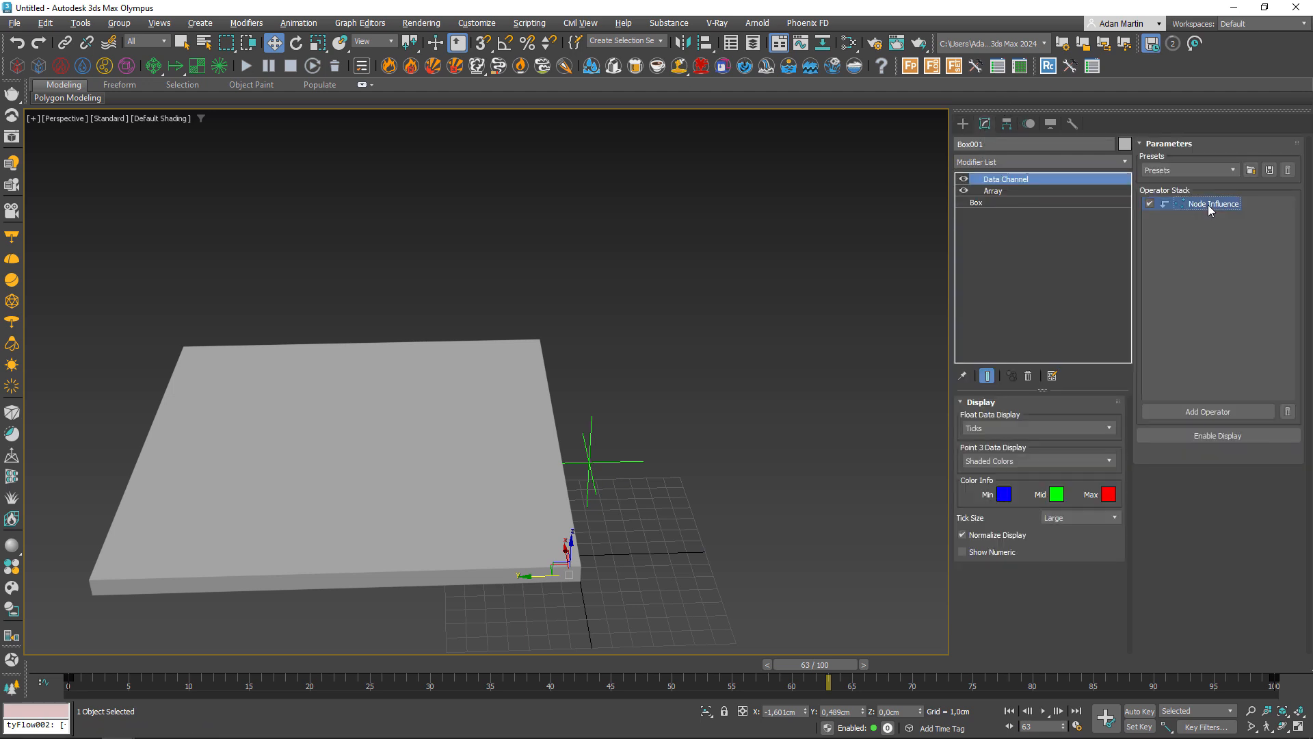
{"action": "left_click", "coordinate": [1184, 489]}
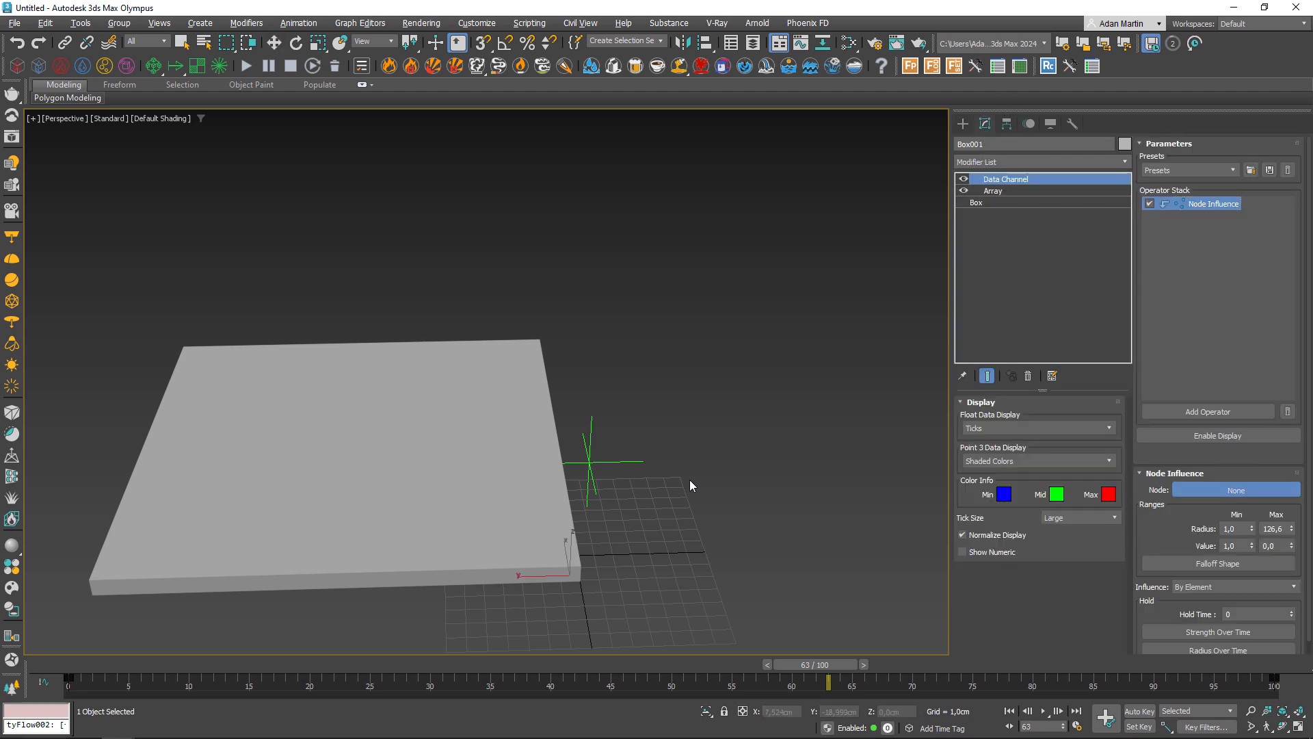
{"action": "left_click", "coordinate": [587, 461]}
{"action": "left_click", "coordinate": [1228, 435]}
{"action": "middle_click_drag", "start_coordinate": [590, 542], "coordinate": [609, 405], "text": "alt"}
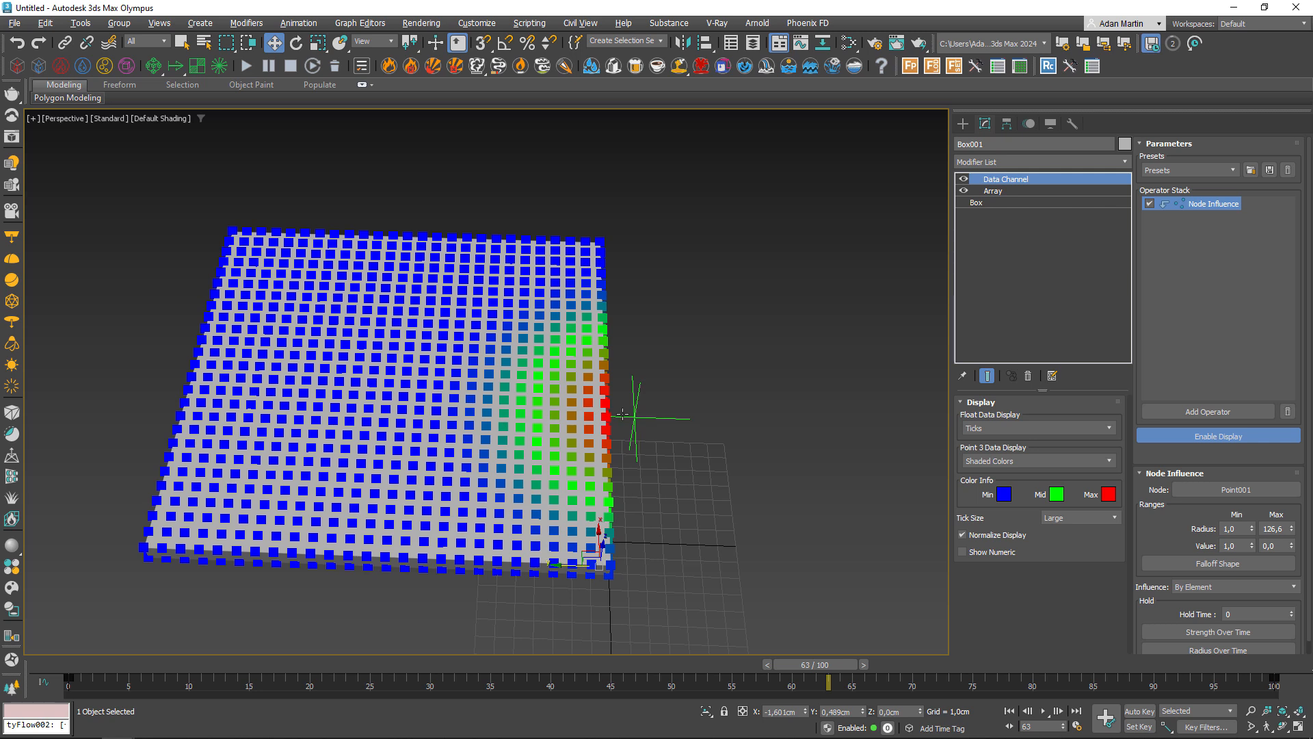
Step: Set the Node Influence maximum radius to 200
{"action": "double_click", "coordinate": [1277, 528]}
{"action": "type", "text": "200"}
{"action": "key", "text": "Return"}
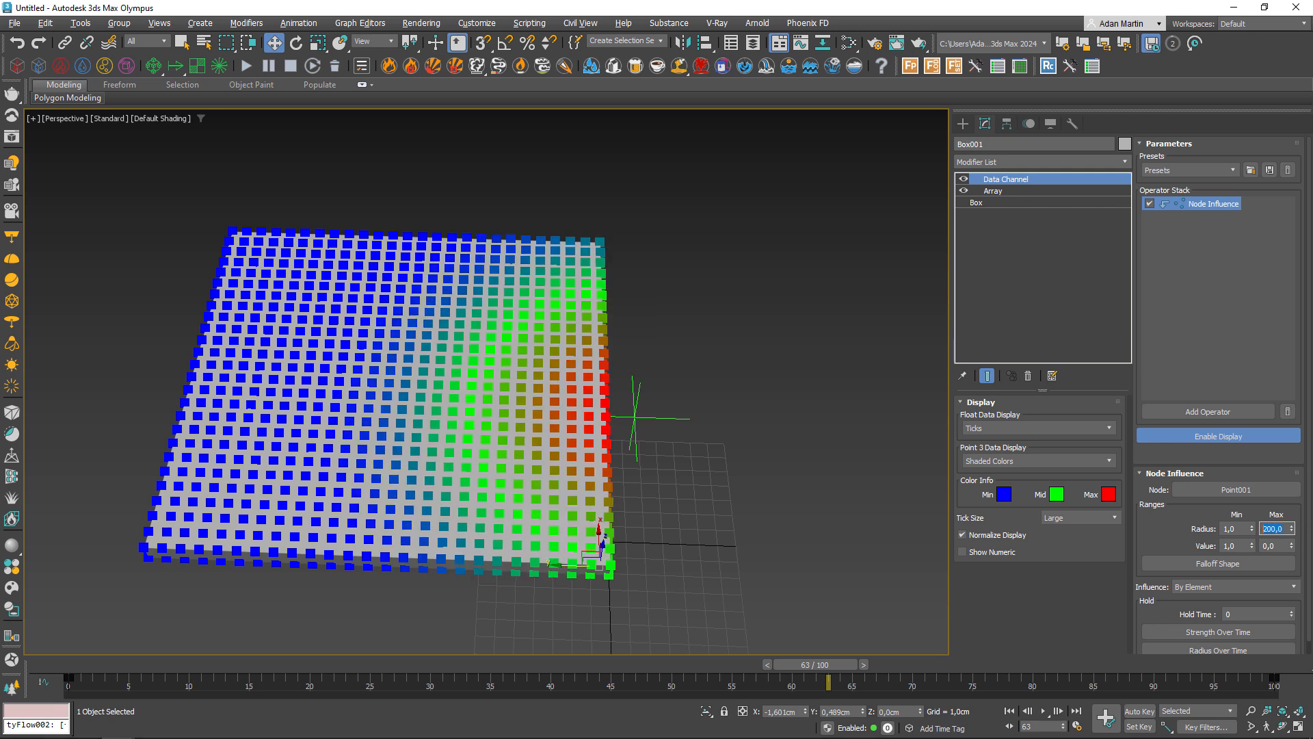
{"action": "double_click", "coordinate": [1248, 545]}
{"action": "double_click", "coordinate": [1274, 545]}
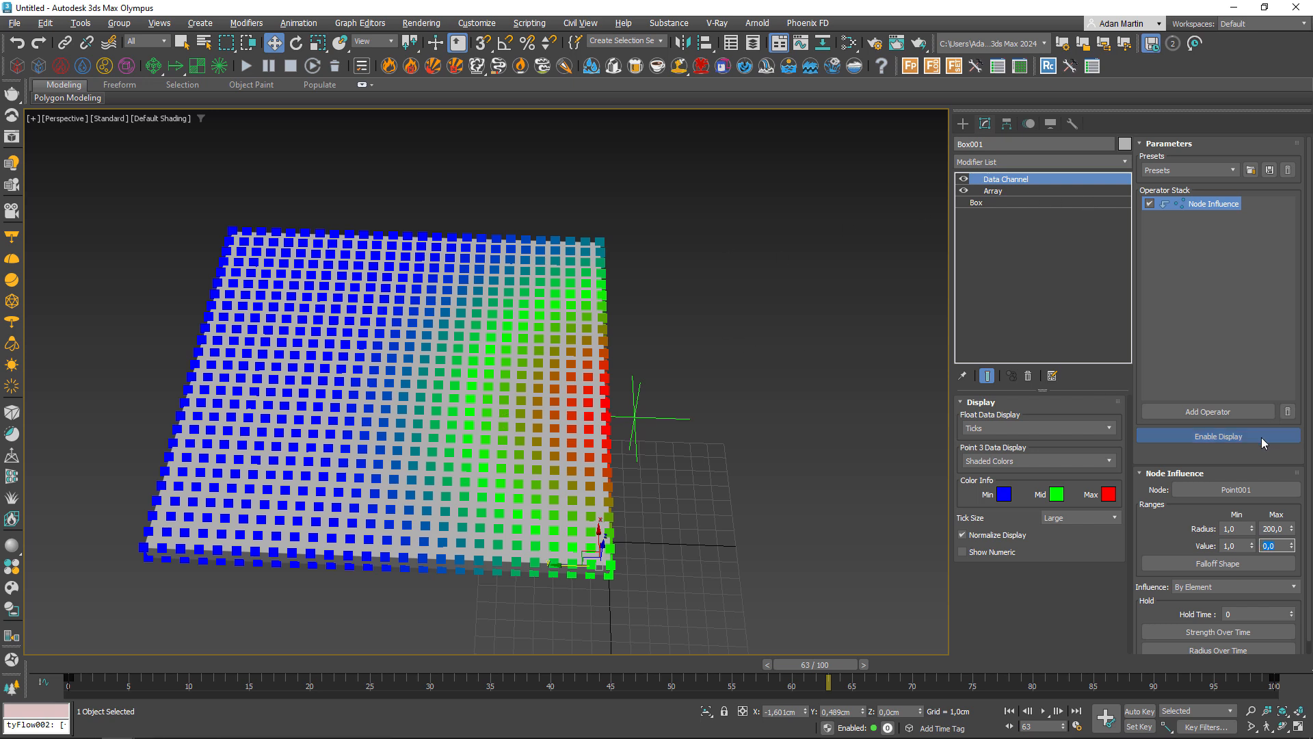
Step: Add a Vertex Output operator targeting Position Z and set its selection method to Multiply
{"action": "left_click", "coordinate": [1196, 412]}
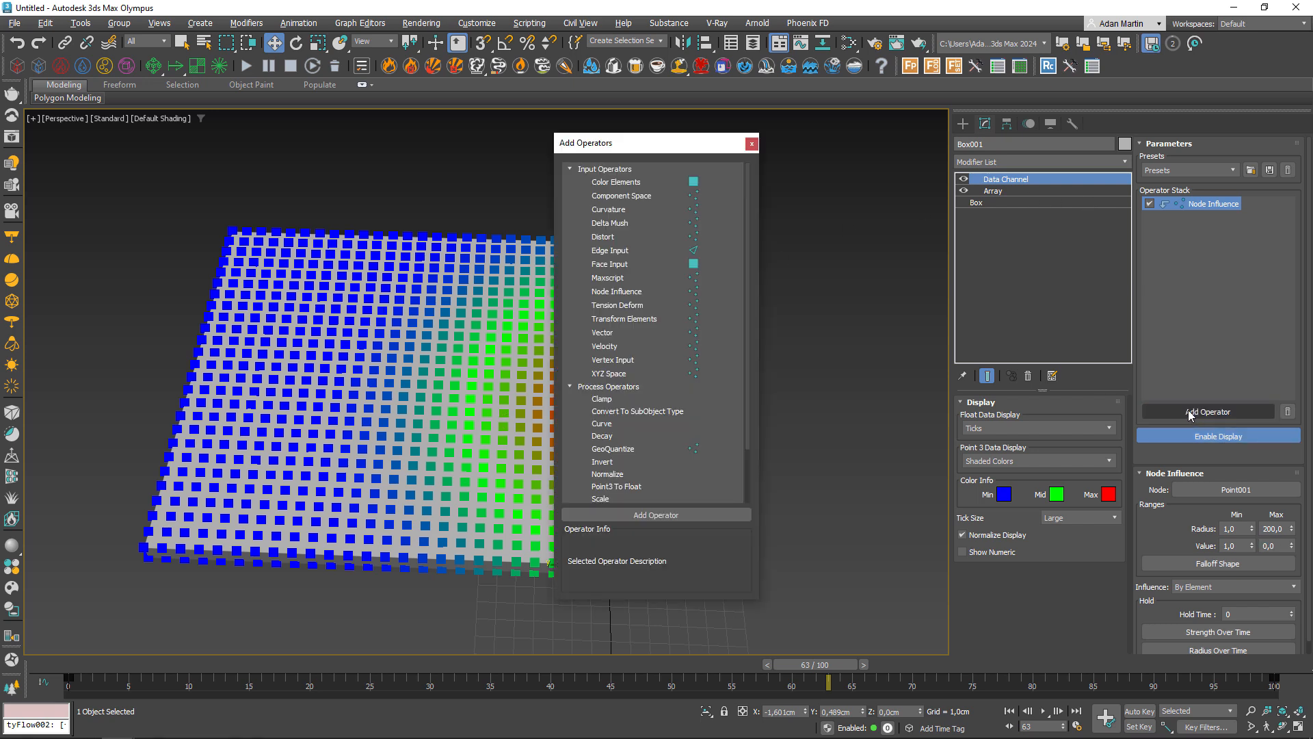
{"action": "scroll", "coordinate": [749, 465], "scroll_direction": "down", "scroll_amount": 2}
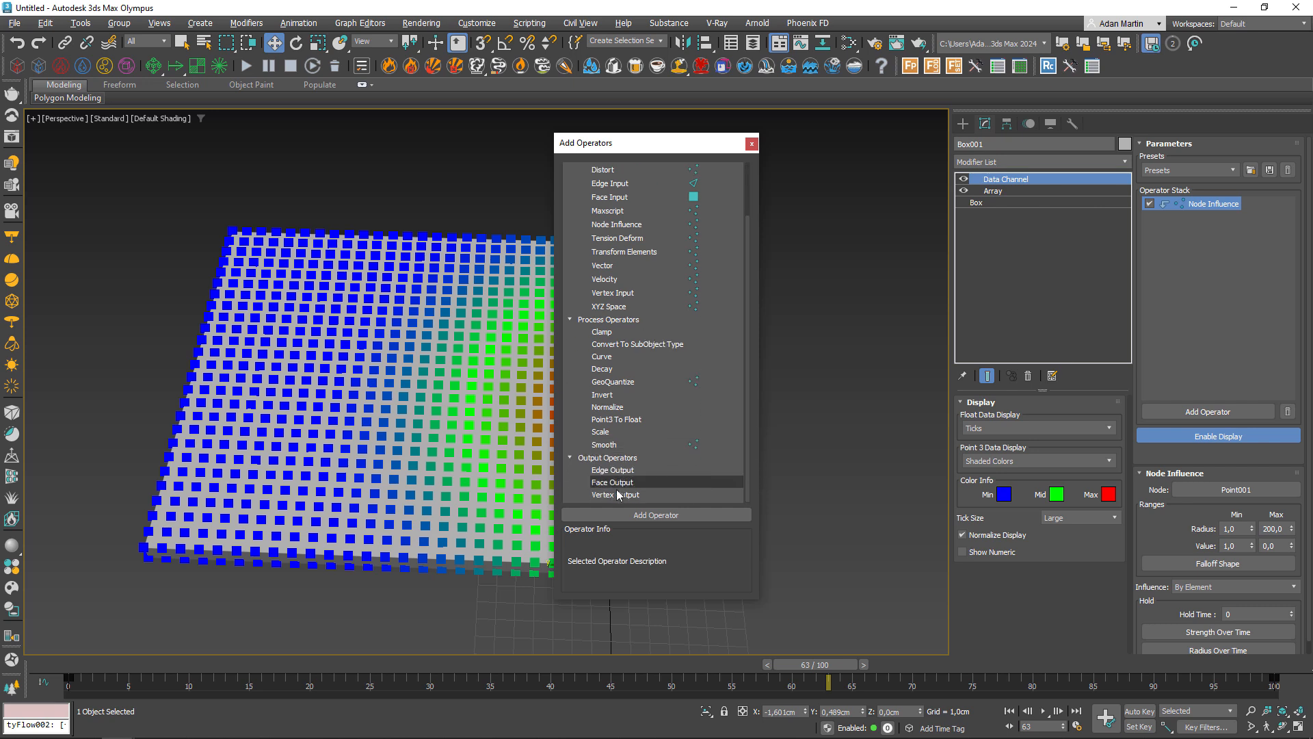
{"action": "left_click", "coordinate": [618, 494]}
{"action": "left_click", "coordinate": [656, 515]}
{"action": "left_click", "coordinate": [1163, 504]}
{"action": "left_click", "coordinate": [1156, 545]}
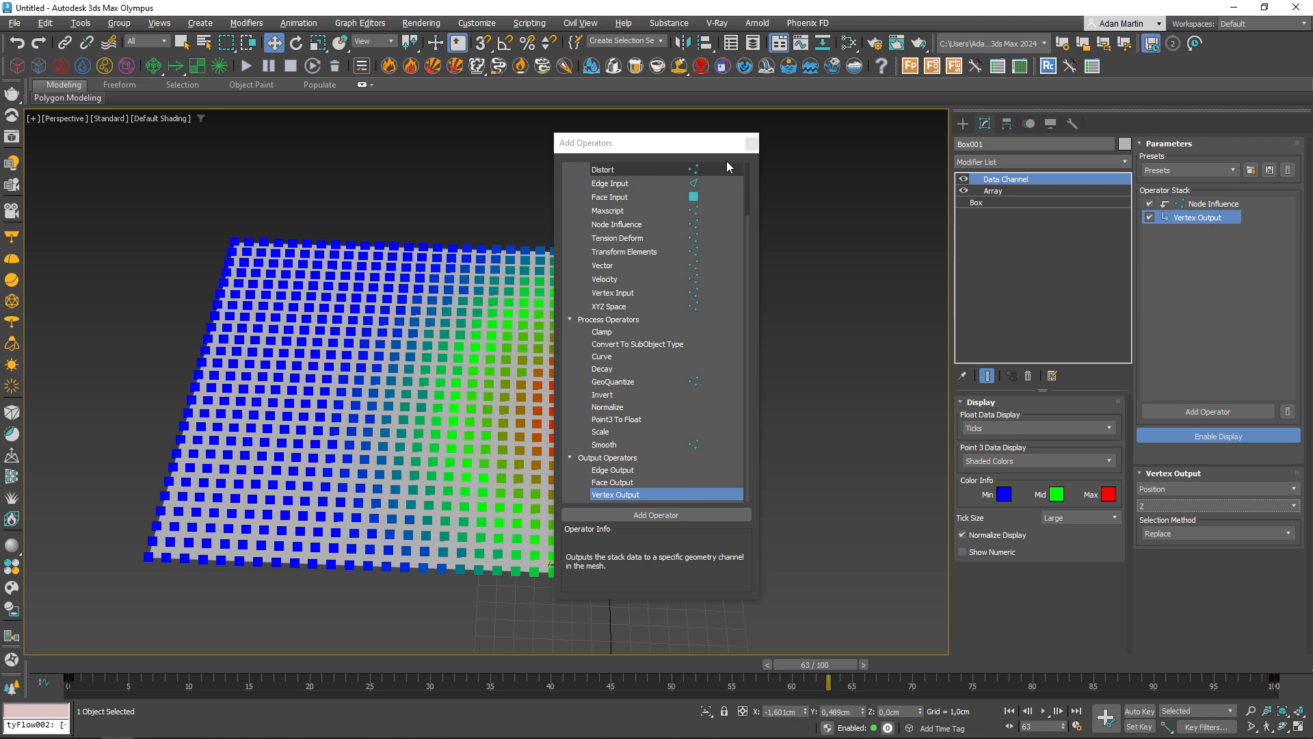
{"action": "left_click", "coordinate": [751, 143]}
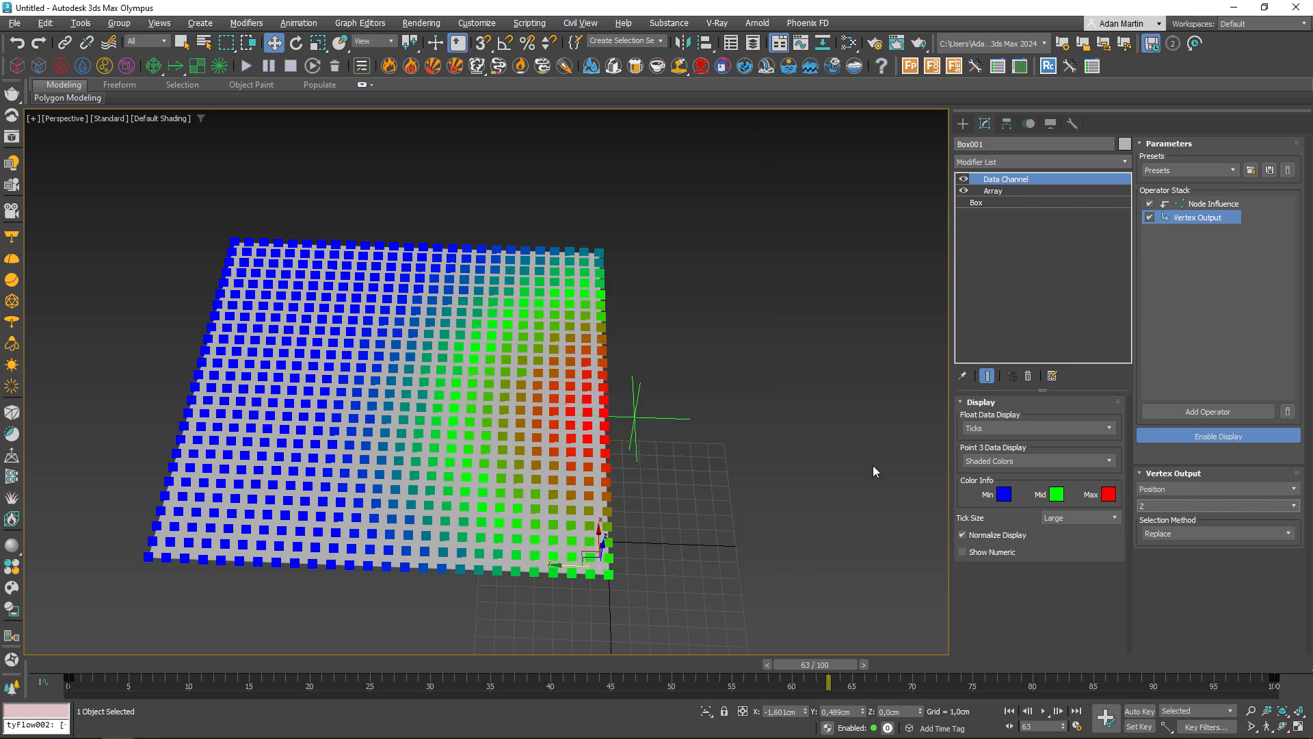
{"action": "middle_click_drag", "start_coordinate": [725, 465], "coordinate": [753, 444], "text": "alt"}
{"action": "left_click", "coordinate": [1222, 536]}
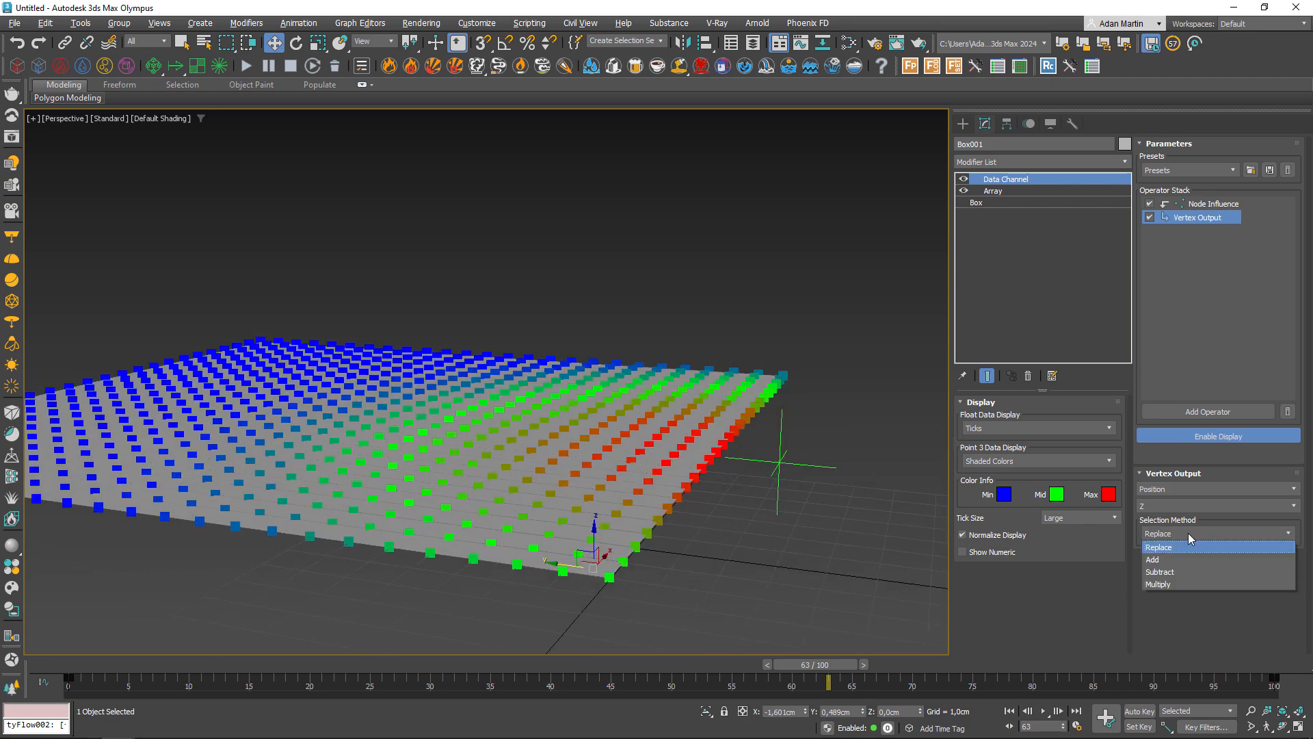
{"action": "left_click", "coordinate": [1163, 586]}
Step: Move the point helper across the box array and back beside it to test its influence on the heights
{"action": "mouse_move", "coordinate": [862, 520]}
{"action": "middle_mouse_down", "text": "alt"}
{"action": "mouse_move", "coordinate": [803, 515]}
{"action": "mouse_move", "coordinate": [842, 513]}
{"action": "middle_mouse_up", "text": "alt"}
{"action": "left_click", "coordinate": [780, 457]}
{"action": "middle_click_drag", "start_coordinate": [782, 459], "coordinate": [787, 537], "text": "alt"}
{"action": "left_click_drag", "start_coordinate": [735, 446], "coordinate": [382, 373]}
{"action": "middle_click_drag", "start_coordinate": [383, 373], "coordinate": [452, 345], "text": "alt"}
{"action": "left_click_drag", "start_coordinate": [571, 382], "coordinate": [530, 380]}
{"action": "middle_click_drag", "start_coordinate": [551, 378], "coordinate": [674, 387], "text": "alt"}
{"action": "left_click_drag", "start_coordinate": [482, 388], "coordinate": [792, 394]}
{"action": "middle_click_drag", "start_coordinate": [793, 397], "coordinate": [847, 440], "text": "alt"}
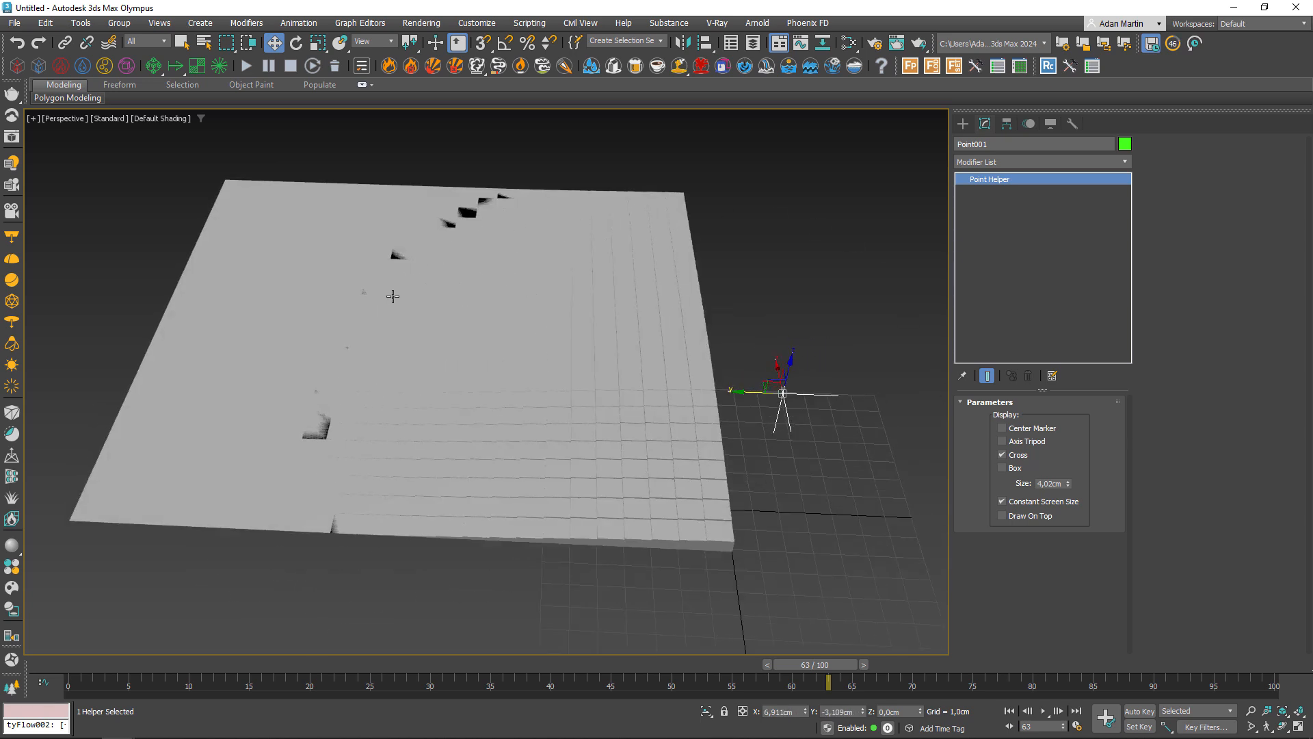
Step: Reselect the box array and set the Node Influence value range to 10 for Min and 1 for Max
{"action": "left_click", "coordinate": [667, 541]}
{"action": "middle_click_drag", "start_coordinate": [667, 542], "coordinate": [929, 433], "text": "alt"}
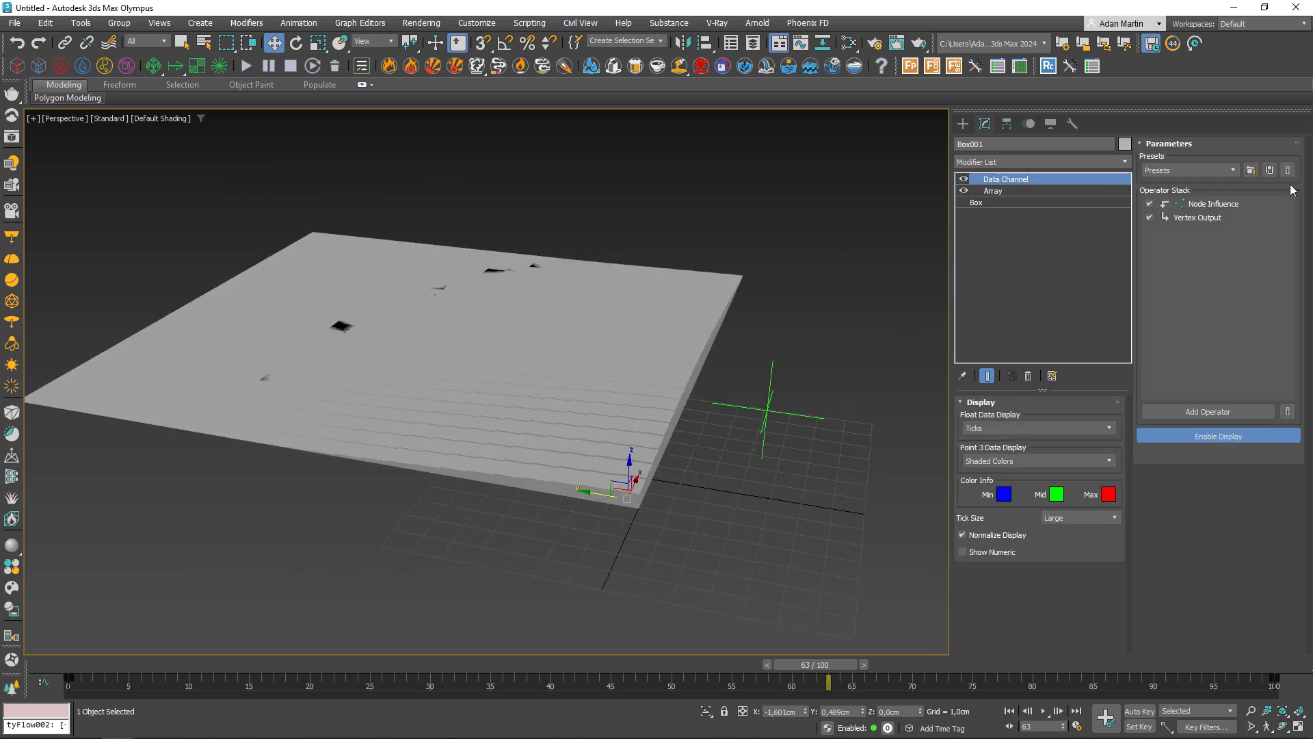
{"action": "left_click", "coordinate": [1166, 203]}
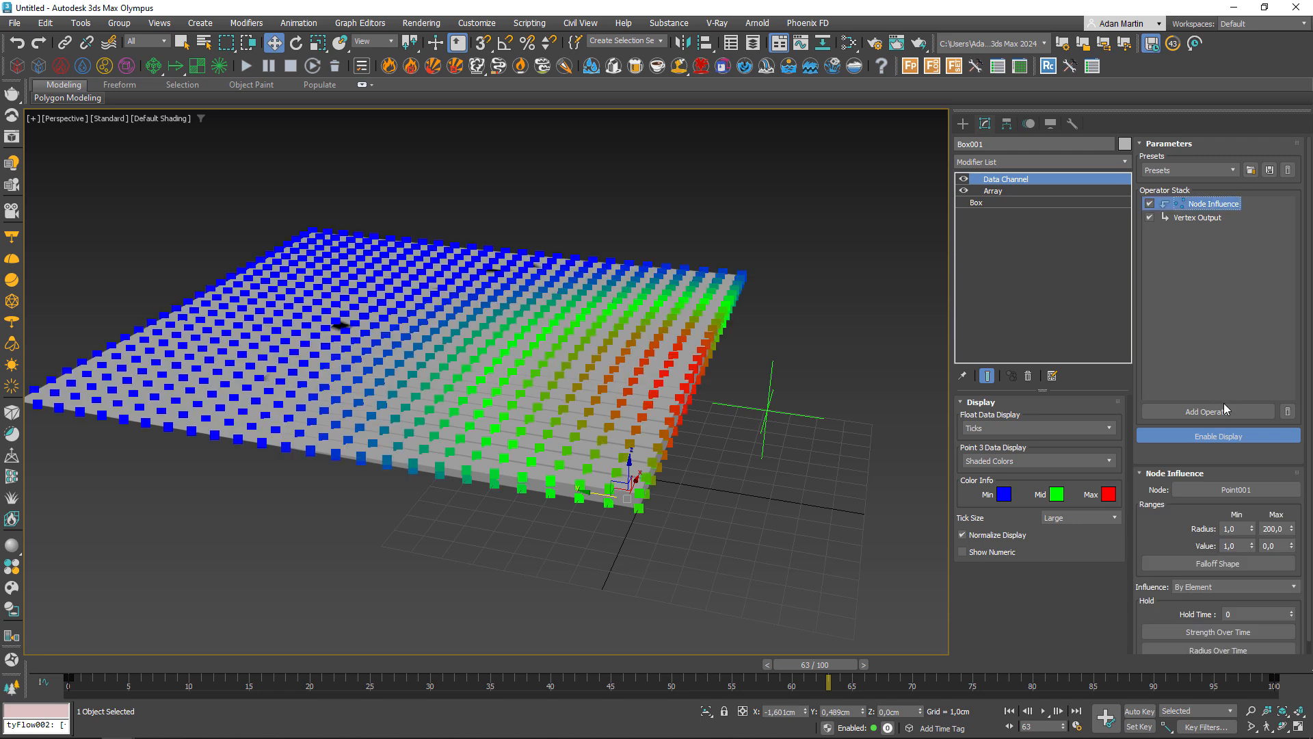
{"action": "left_click", "coordinate": [1229, 545]}
{"action": "left_click", "coordinate": [1276, 546]}
{"action": "key", "text": "Return"}
{"action": "left_click_drag", "start_coordinate": [1242, 545], "coordinate": [1172, 537]}
{"action": "type", "text": "10"}
{"action": "key", "text": "Return"}
{"action": "middle_click_drag", "start_coordinate": [586, 405], "coordinate": [745, 381], "text": "alt"}
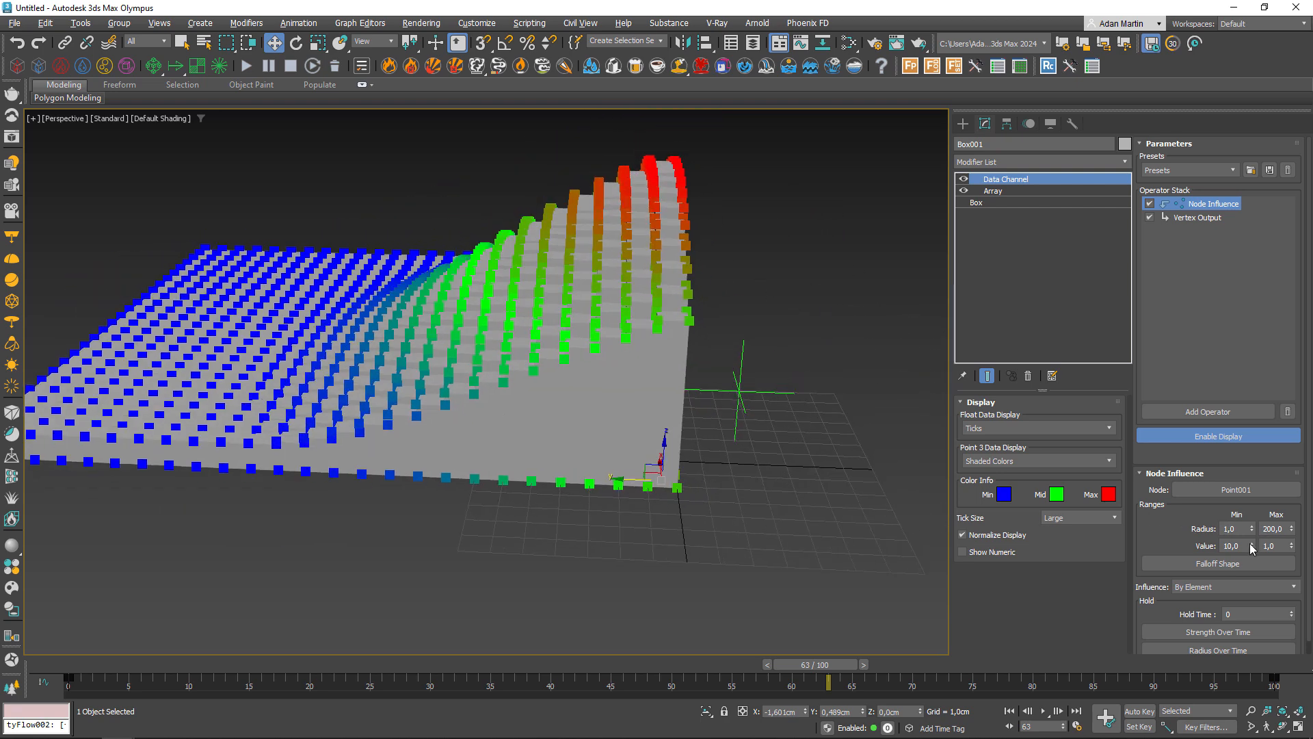
{"action": "key", "text": "Tab"}
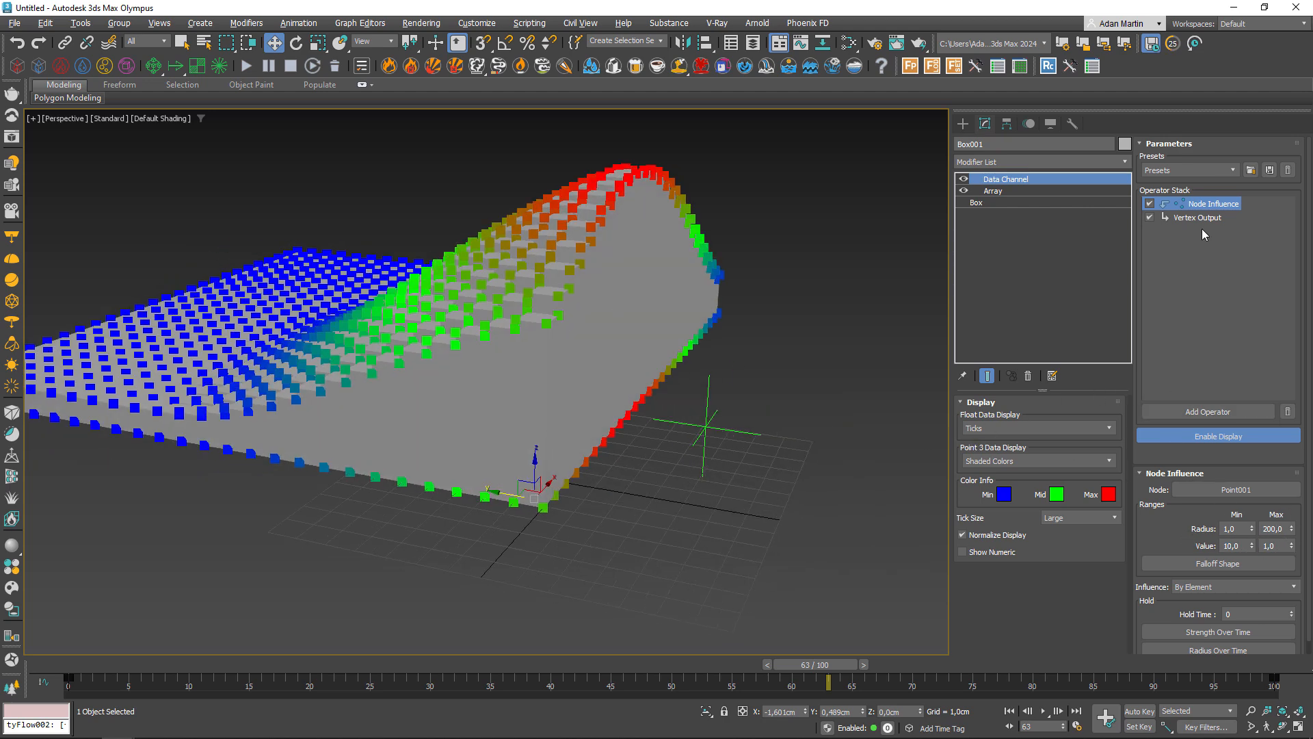
Step: Switch the Node Influence operator's influence mode to By Vertex
{"action": "left_click", "coordinate": [1197, 218]}
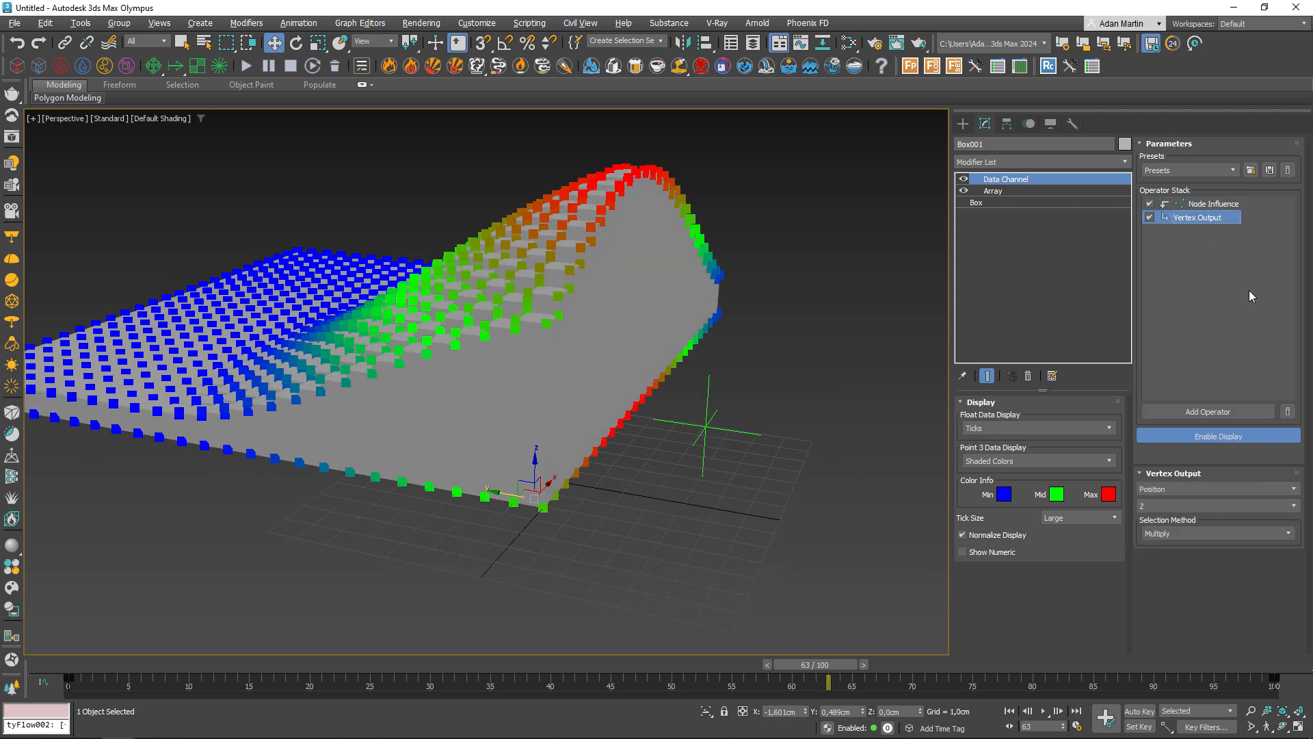
{"action": "left_click", "coordinate": [1213, 204]}
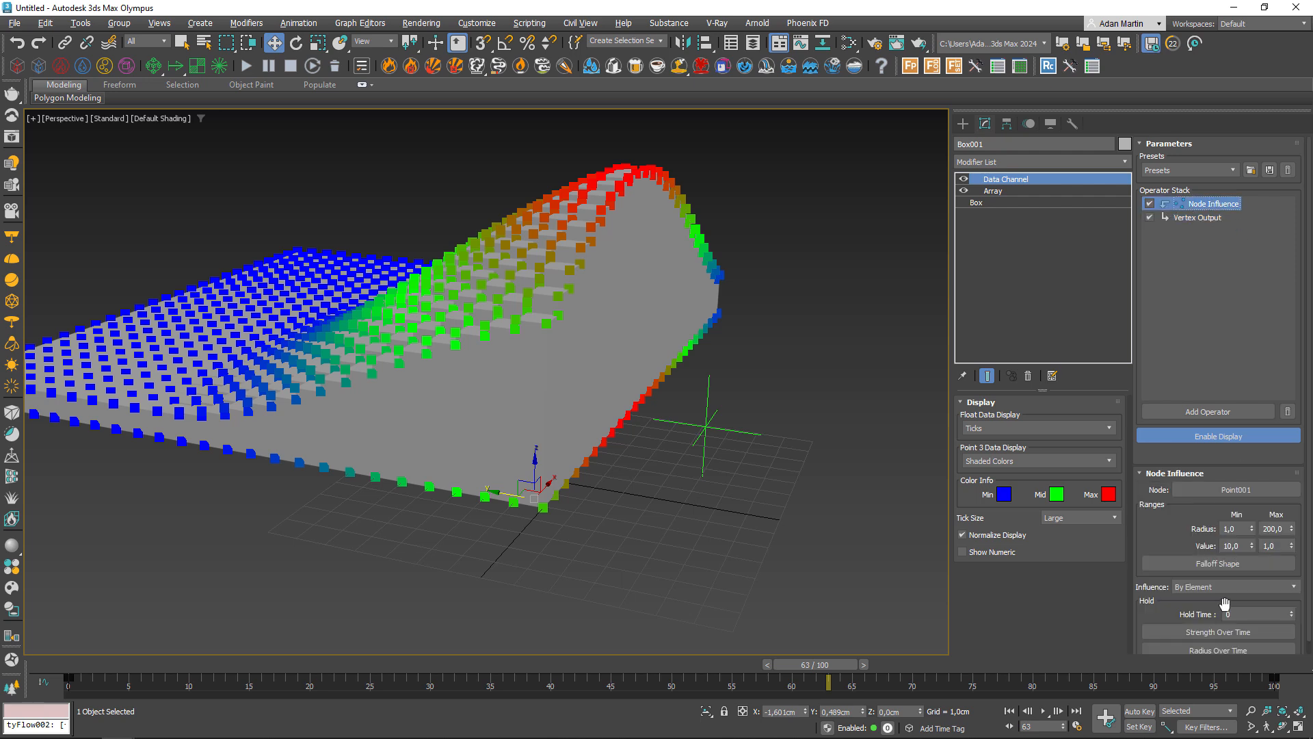
{"action": "left_click", "coordinate": [1197, 586]}
{"action": "left_click", "coordinate": [1196, 602]}
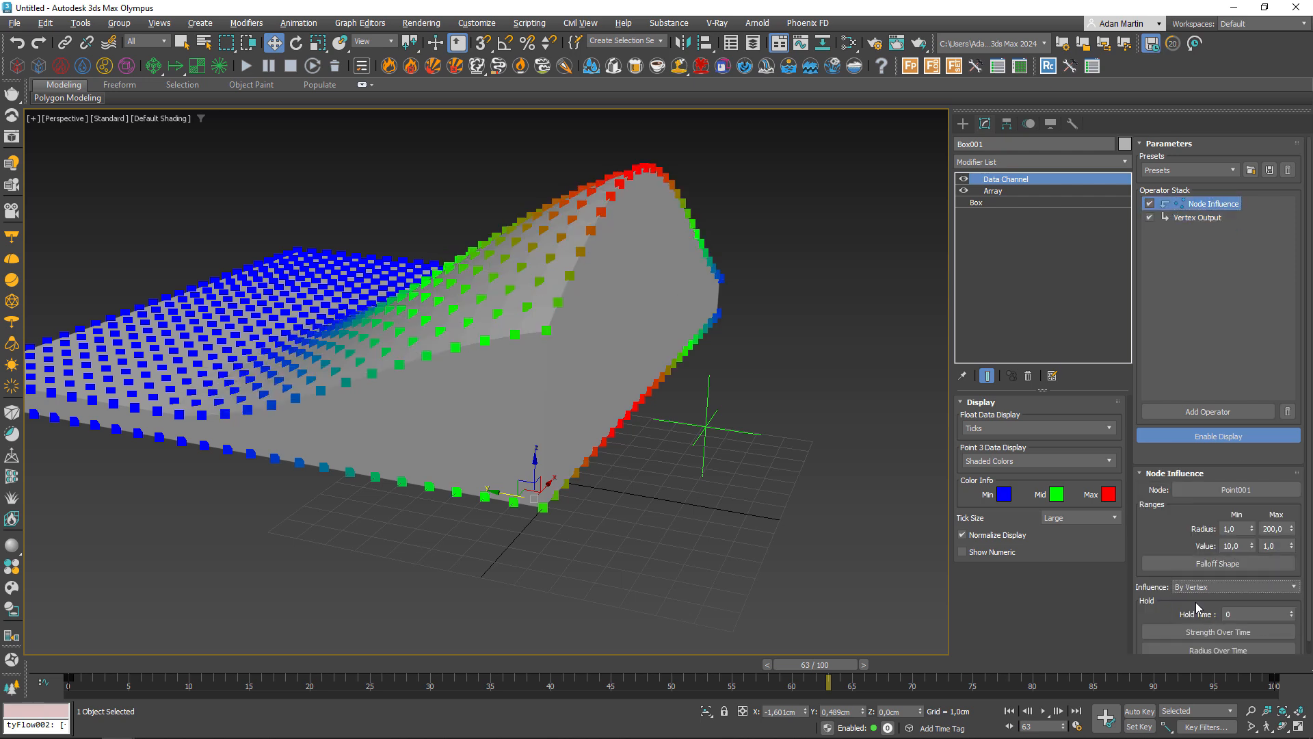
Step: Compare the By Vertex and By Element influence modes, leaving the Node Influence operator set to By Element
{"action": "left_click", "coordinate": [1199, 587]}
{"action": "left_click", "coordinate": [1200, 610]}
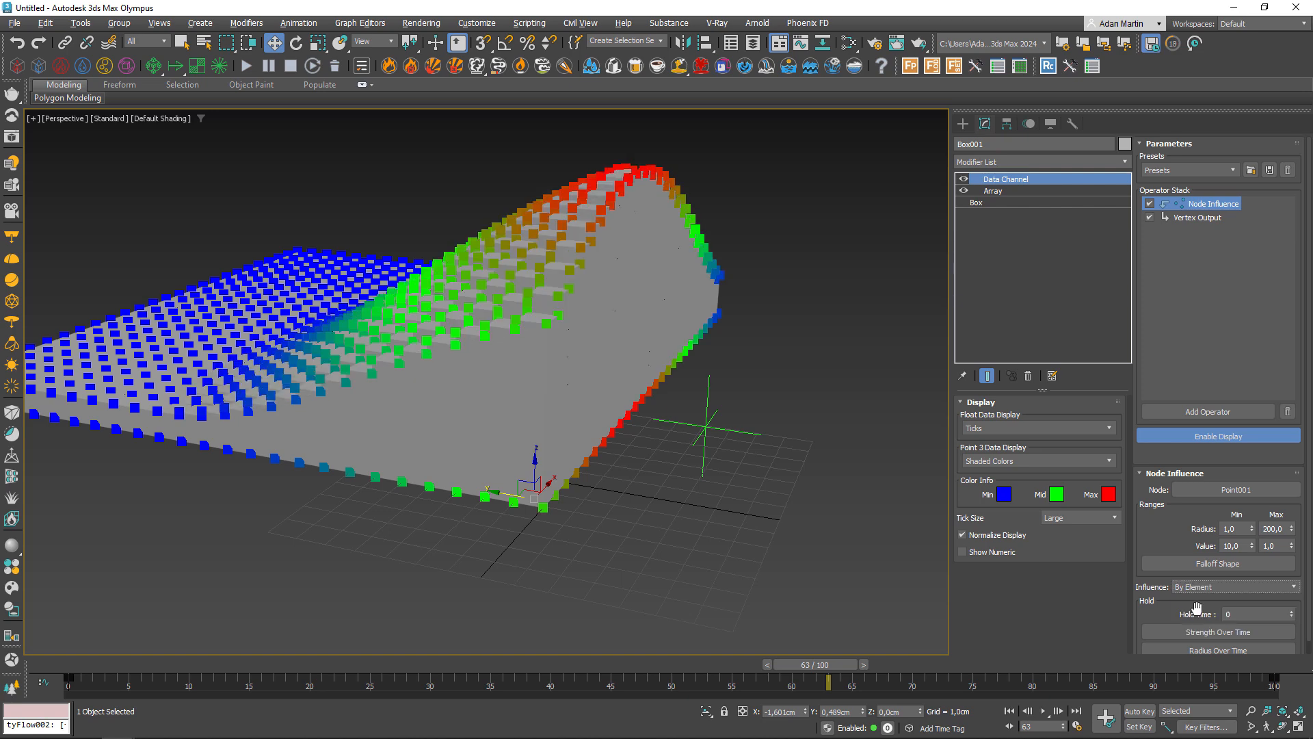
{"action": "left_click", "coordinate": [1202, 588]}
{"action": "left_click", "coordinate": [1199, 625]}
{"action": "left_click", "coordinate": [1201, 588]}
{"action": "left_click", "coordinate": [1198, 613]}
{"action": "middle_click_drag", "start_coordinate": [674, 500], "coordinate": [706, 506], "text": "alt"}
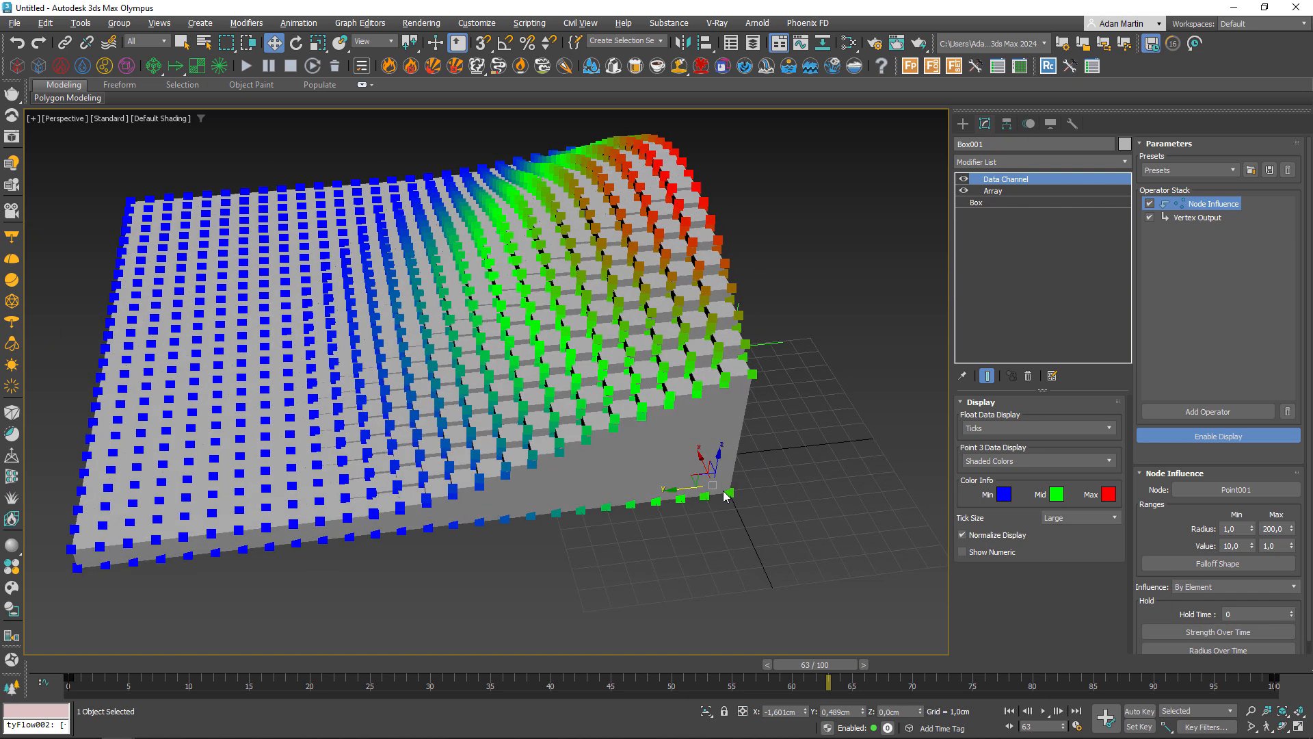
{"action": "left_click", "coordinate": [1208, 412]}
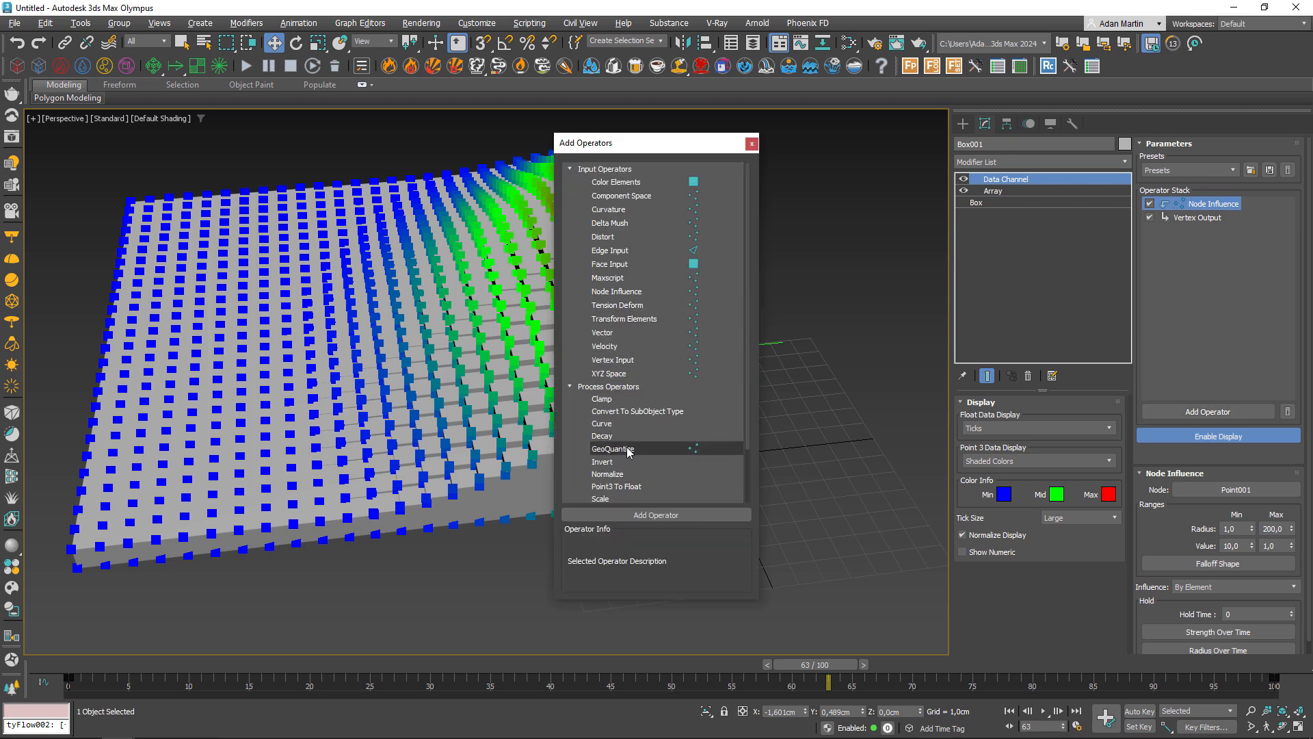
{"action": "left_click", "coordinate": [752, 143]}
{"action": "middle_click_drag", "start_coordinate": [752, 356], "coordinate": [658, 375], "text": "alt"}
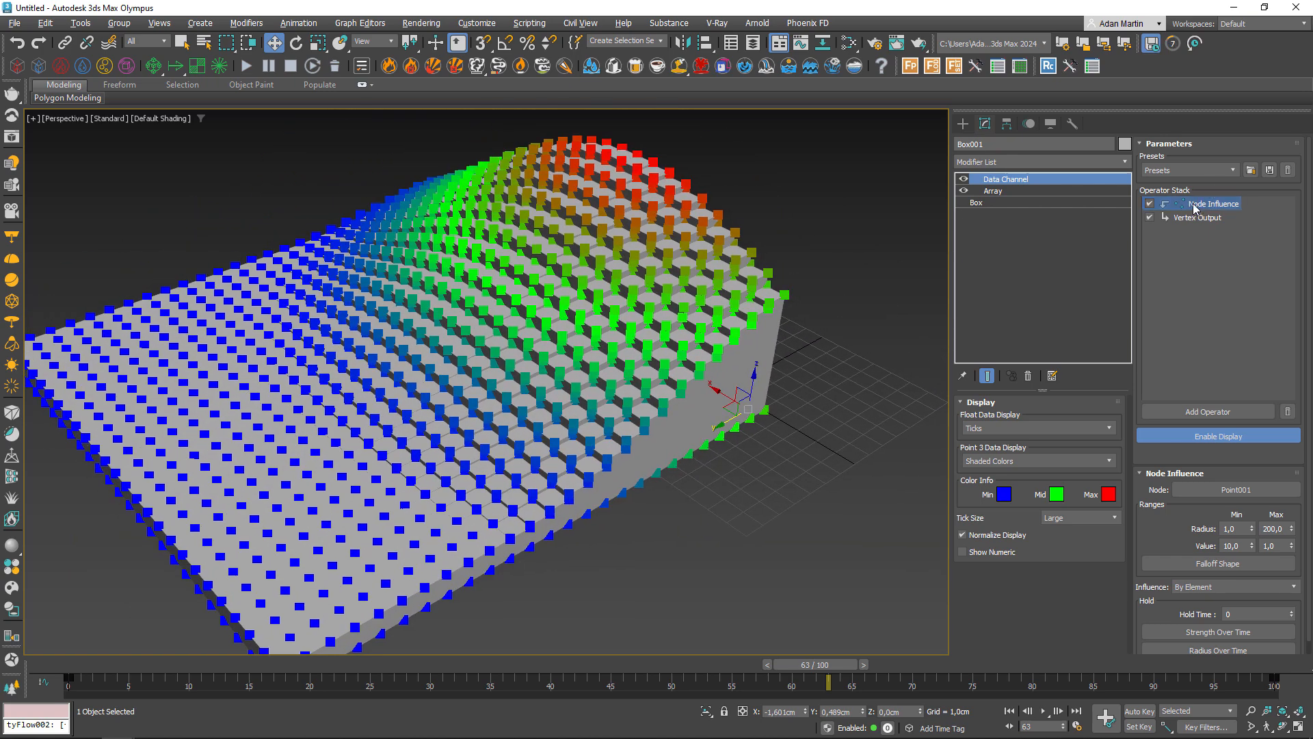
Step: Move the point helper beneath the middle of the box array and reselect the array
{"action": "middle_click_drag", "start_coordinate": [710, 377], "coordinate": [563, 485], "text": "alt"}
{"action": "left_click", "coordinate": [735, 469]}
{"action": "left_click_drag", "start_coordinate": [562, 485], "coordinate": [599, 433]}
{"action": "middle_click_drag", "start_coordinate": [599, 433], "coordinate": [619, 416], "text": "alt"}
{"action": "left_click_drag", "start_coordinate": [596, 405], "coordinate": [677, 370]}
{"action": "middle_click_drag", "start_coordinate": [677, 369], "coordinate": [601, 376], "text": "alt"}
{"action": "left_click", "coordinate": [609, 391]}
Step: Reshape the Node Influence falloff curve by pulling the first point's handle steeply down, giving a sharp initial drop
{"action": "left_click", "coordinate": [1201, 204]}
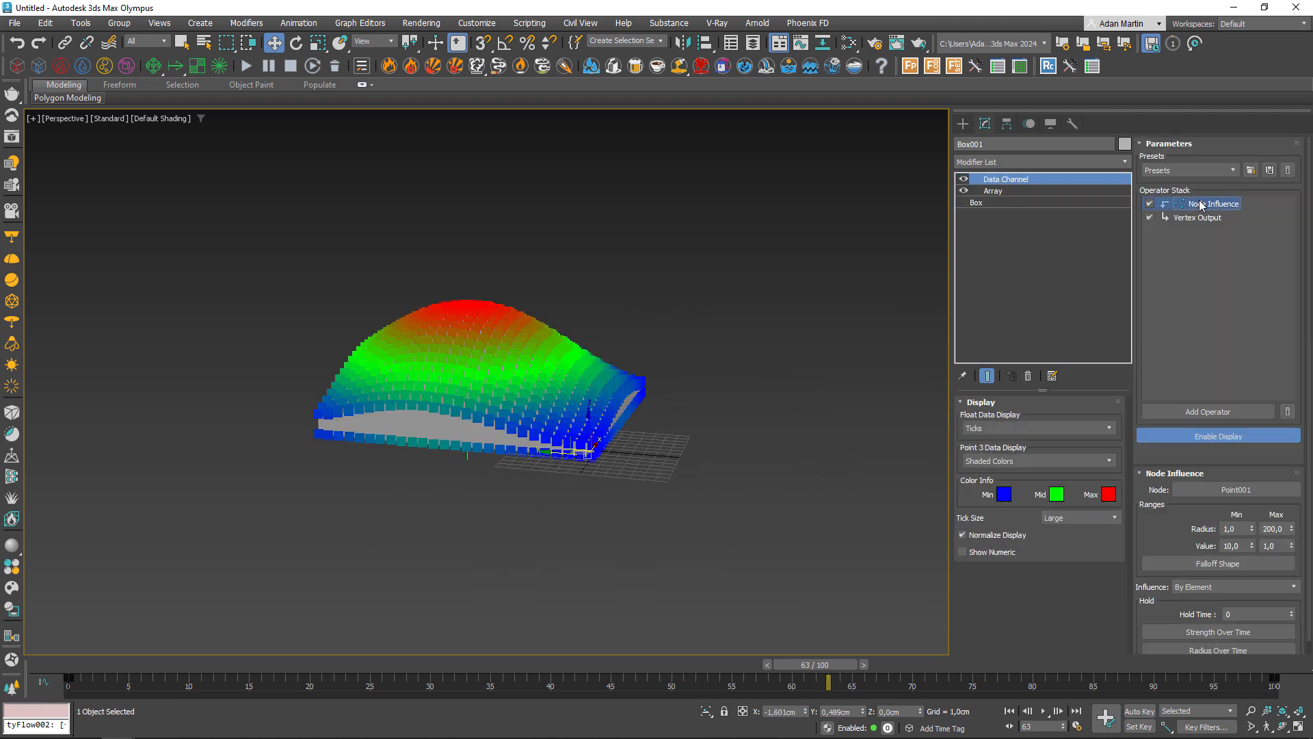
{"action": "scroll", "coordinate": [1170, 526], "scroll_direction": "down", "scroll_amount": 1}
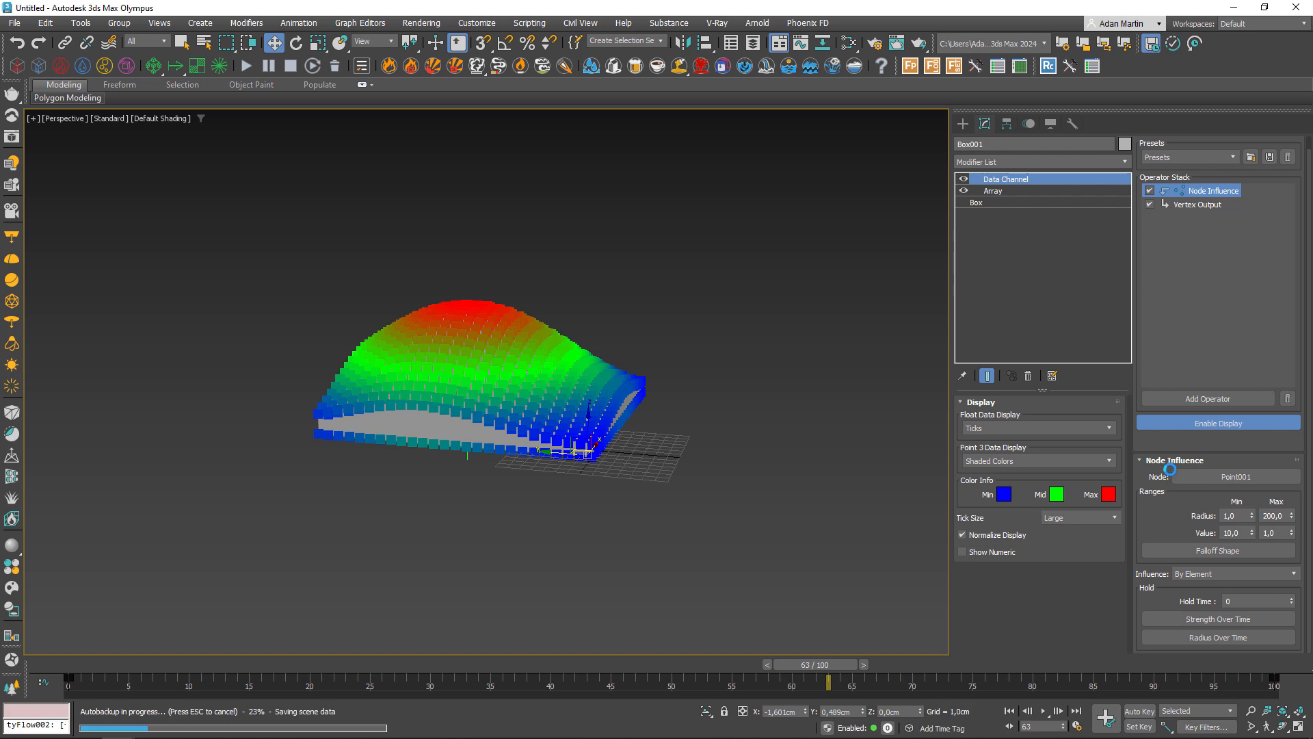
{"action": "left_click", "coordinate": [1200, 551]}
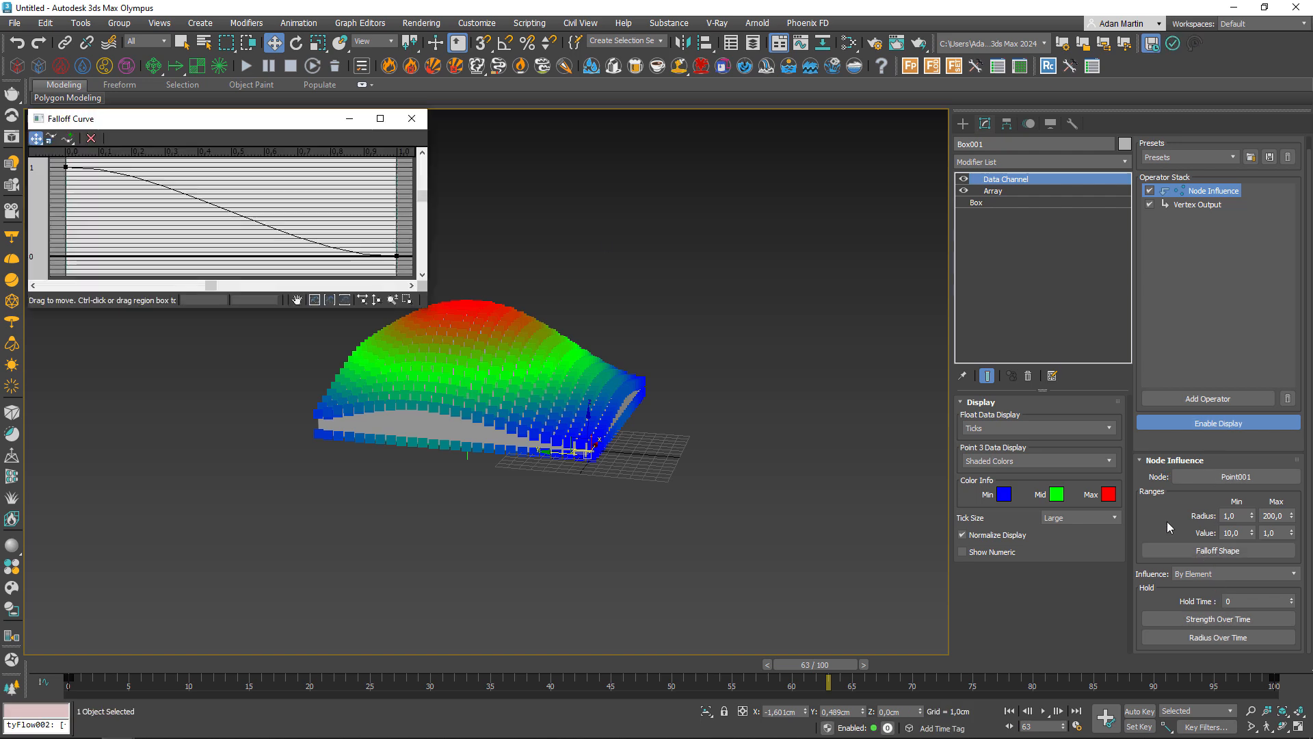
{"action": "left_click_drag", "start_coordinate": [242, 123], "coordinate": [811, 141]}
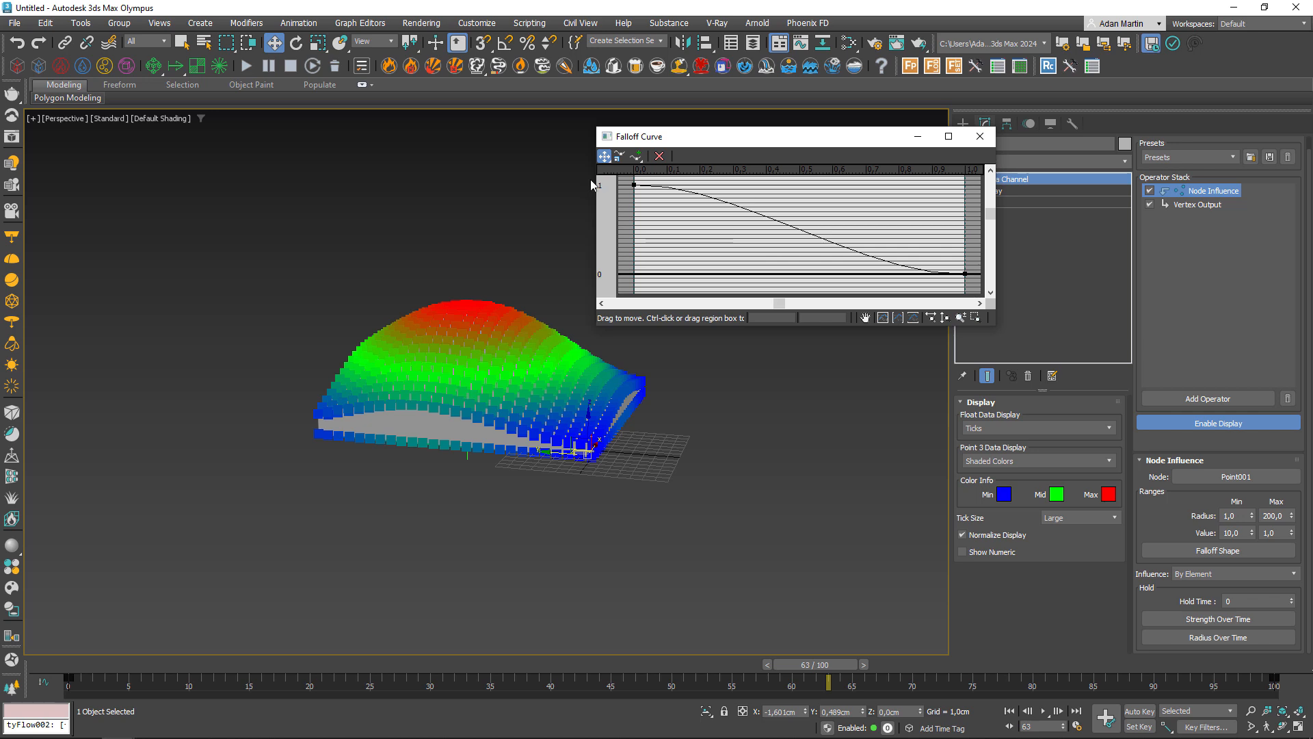
{"action": "left_click", "coordinate": [737, 204]}
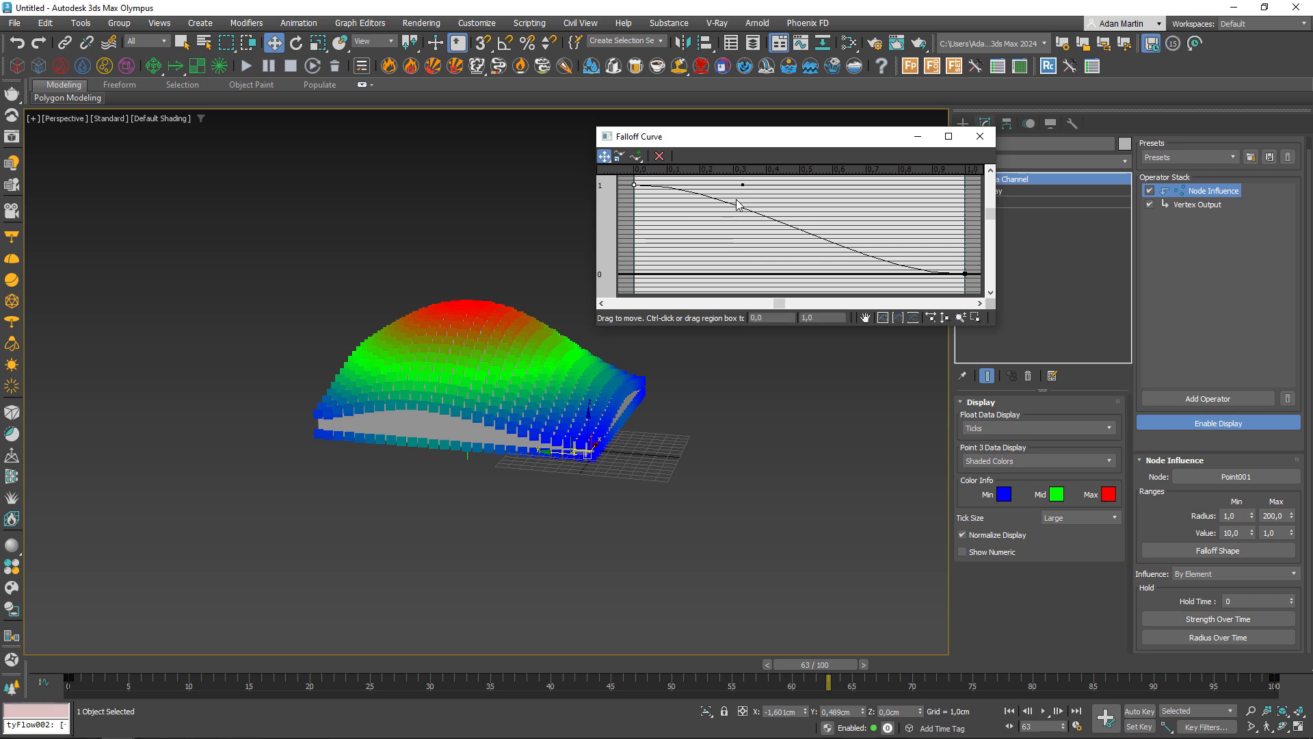
{"action": "left_click_drag", "start_coordinate": [748, 185], "coordinate": [718, 252]}
{"action": "left_click_drag", "start_coordinate": [633, 263], "coordinate": [648, 270]}
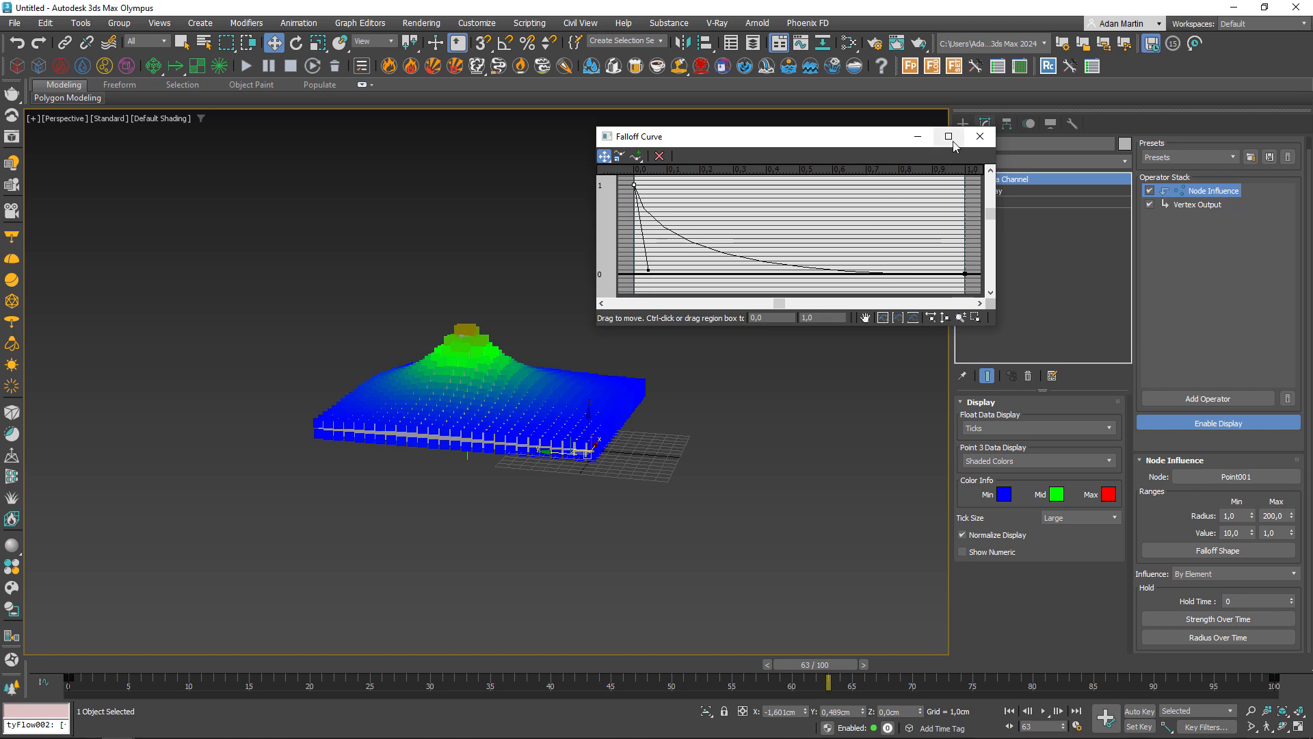
{"action": "left_click", "coordinate": [980, 136]}
Step: Move the box array to about X 2.4 cm, Y -15.1 cm so the point helper lies beside it
{"action": "middle_click_drag", "start_coordinate": [618, 369], "coordinate": [654, 446], "text": "alt"}
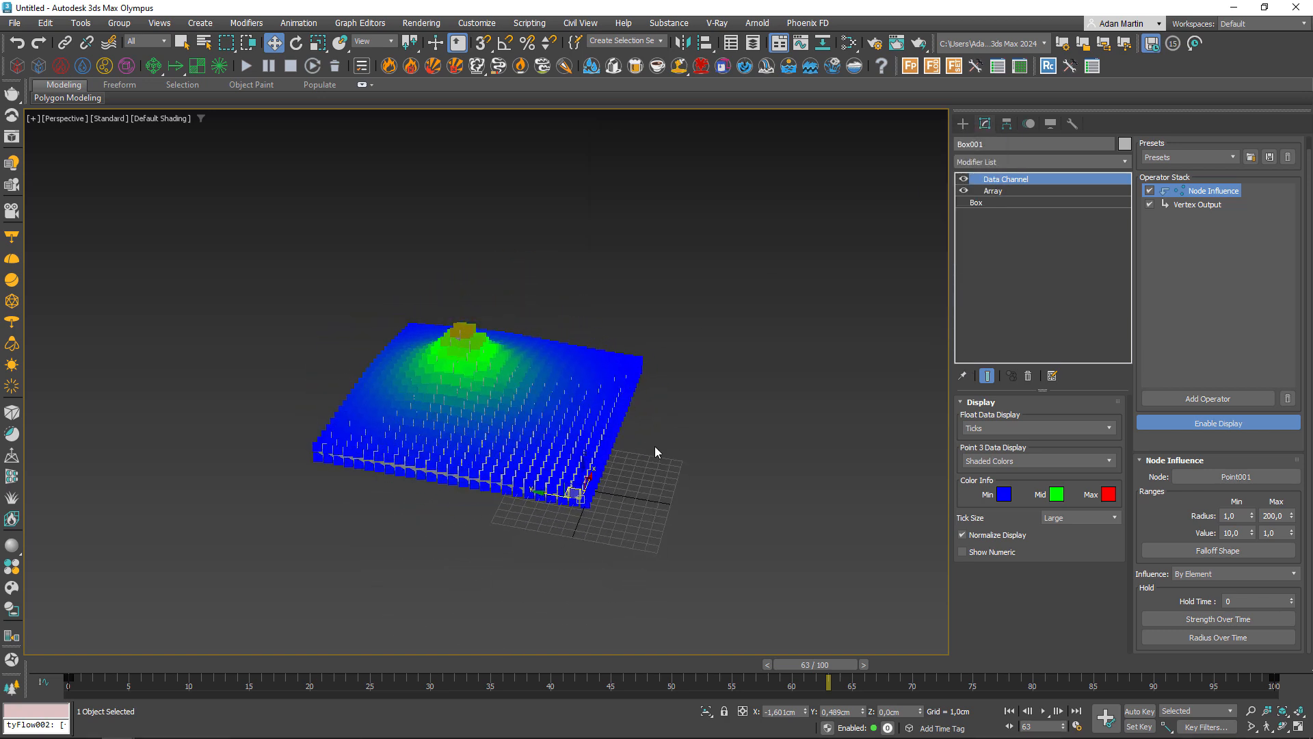
{"action": "left_click", "coordinate": [655, 446]}
{"action": "middle_click_drag", "start_coordinate": [499, 429], "coordinate": [510, 384], "text": "alt"}
{"action": "left_click", "coordinate": [446, 468]}
{"action": "middle_click_drag", "start_coordinate": [446, 468], "coordinate": [465, 540], "text": "alt"}
{"action": "left_click_drag", "start_coordinate": [431, 459], "coordinate": [609, 419]}
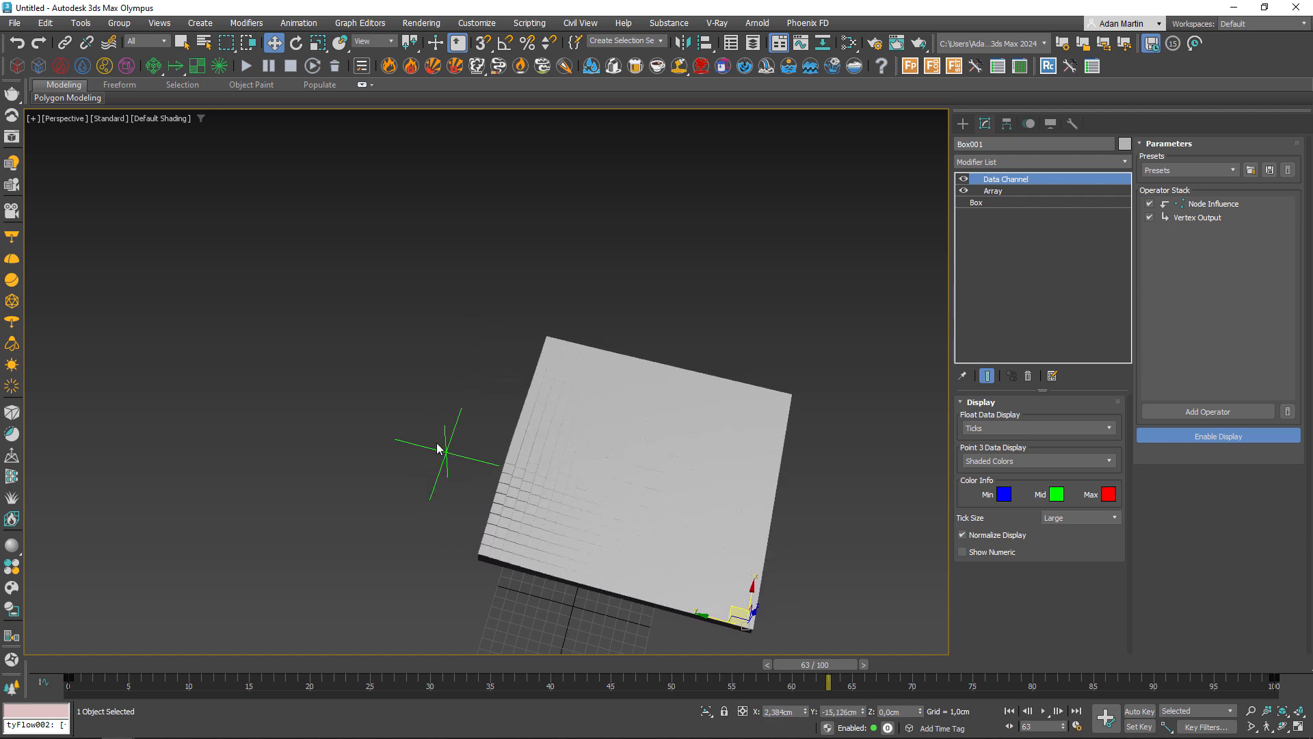
Step: Move the point helper back under the box array with edged faces shown, and reselect the array
{"action": "left_click", "coordinate": [442, 449]}
{"action": "middle_click_drag", "start_coordinate": [442, 449], "coordinate": [568, 451], "text": "alt"}
{"action": "left_click_drag", "start_coordinate": [538, 458], "coordinate": [355, 407]}
{"action": "key", "text": "F4"}
{"action": "middle_click_drag", "start_coordinate": [356, 407], "coordinate": [505, 426], "text": "alt"}
{"action": "left_click_drag", "start_coordinate": [505, 426], "coordinate": [318, 521]}
{"action": "left_click", "coordinate": [712, 465]}
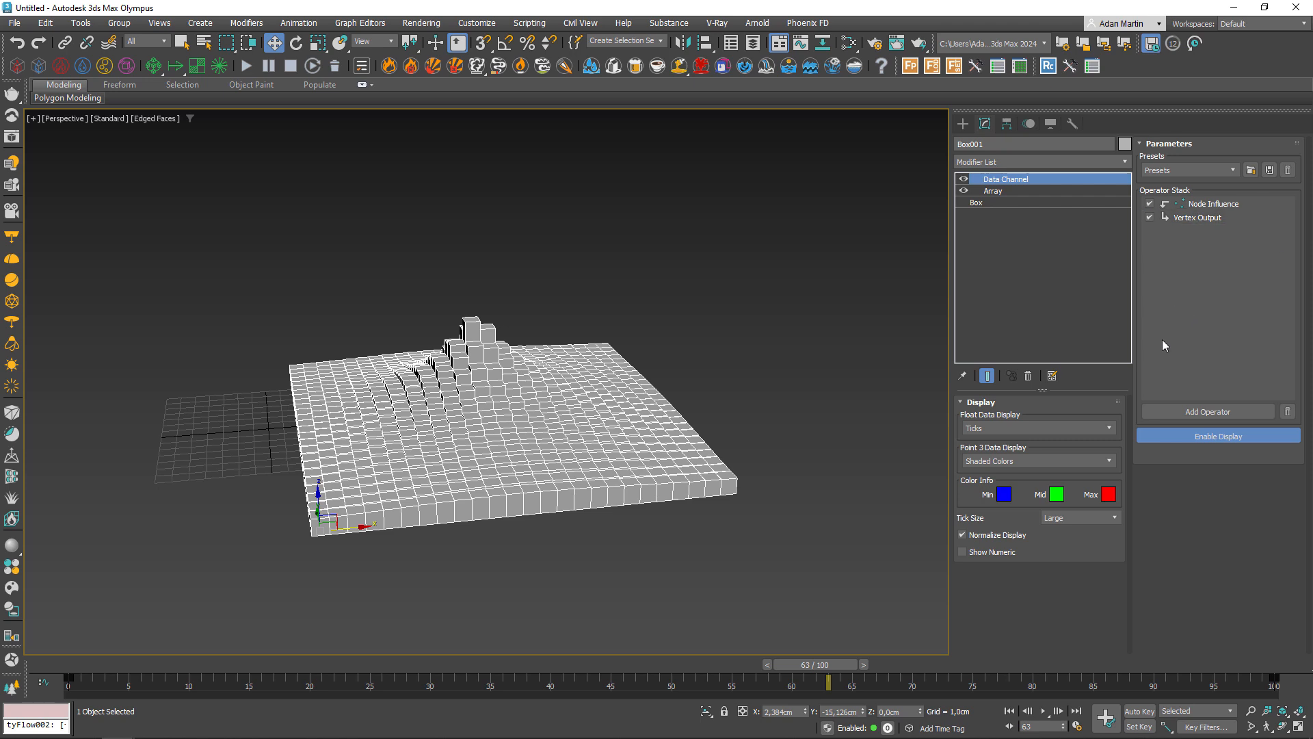
Step: Add a Distort operator to the array's Data Channel operator stack
{"action": "left_click", "coordinate": [1197, 412]}
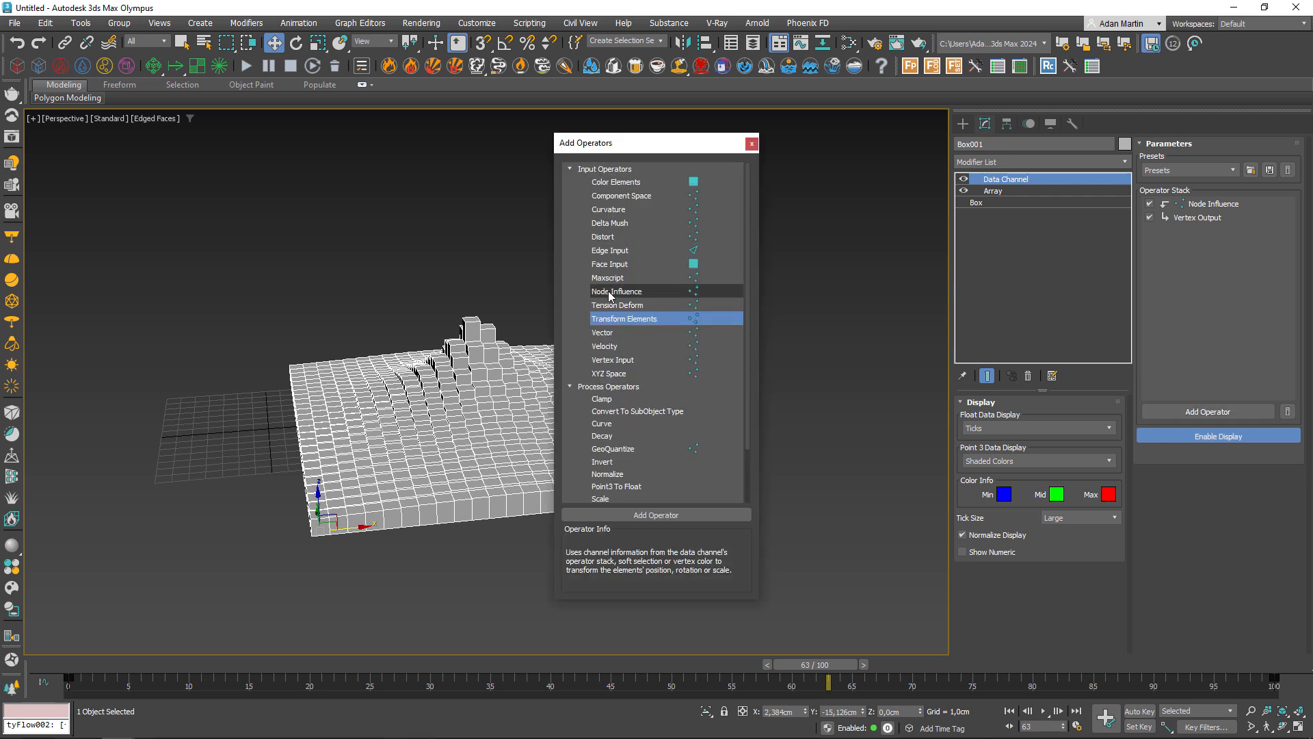
{"action": "left_click", "coordinate": [597, 237]}
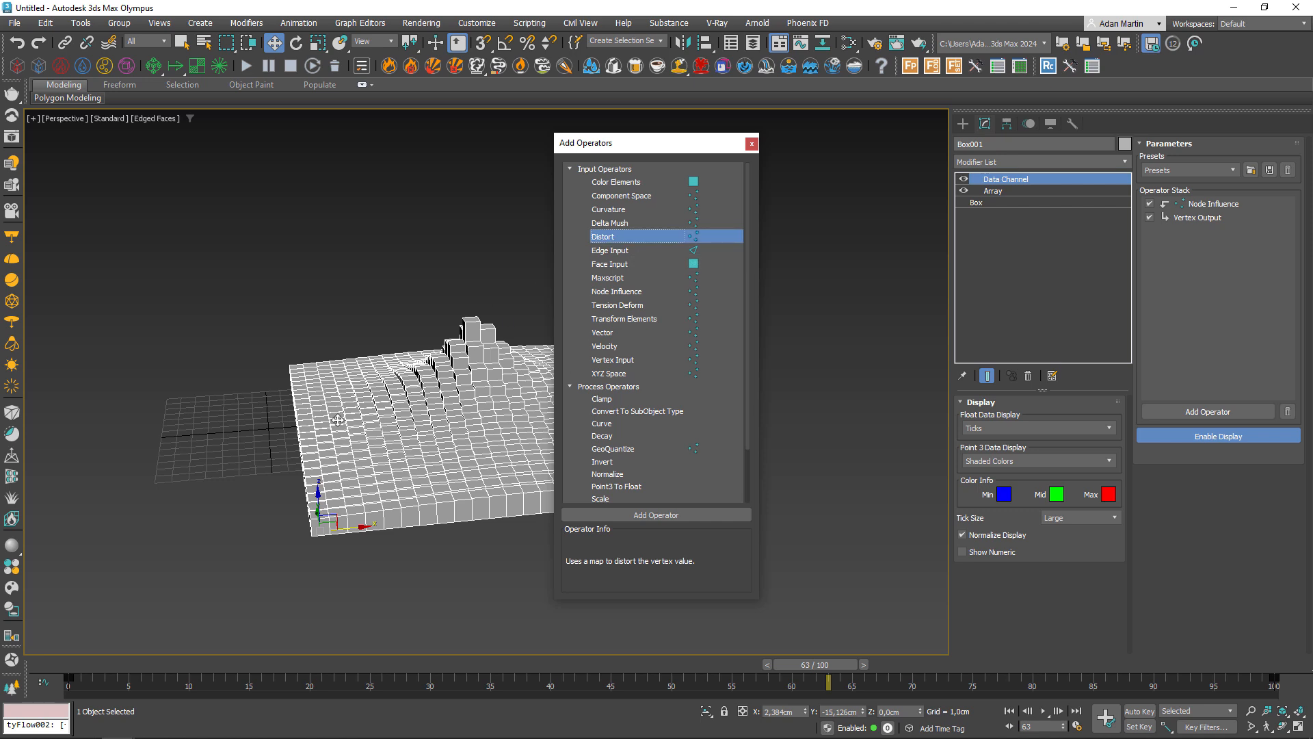
{"action": "double_click", "coordinate": [603, 236]}
{"action": "left_click", "coordinate": [752, 145]}
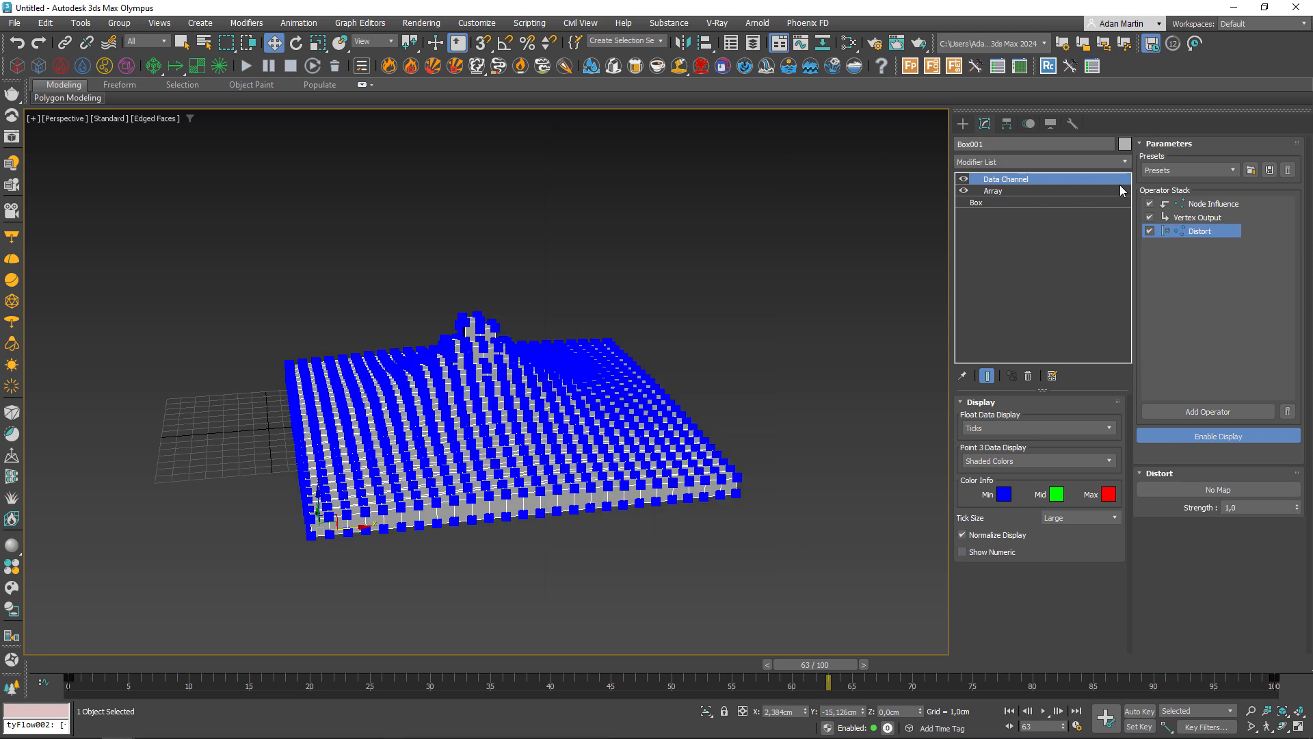
Step: With Node Influence disabled, move the Distort operator to the top of the stack and set its blend mode to Replace
{"action": "left_click", "coordinate": [1214, 203]}
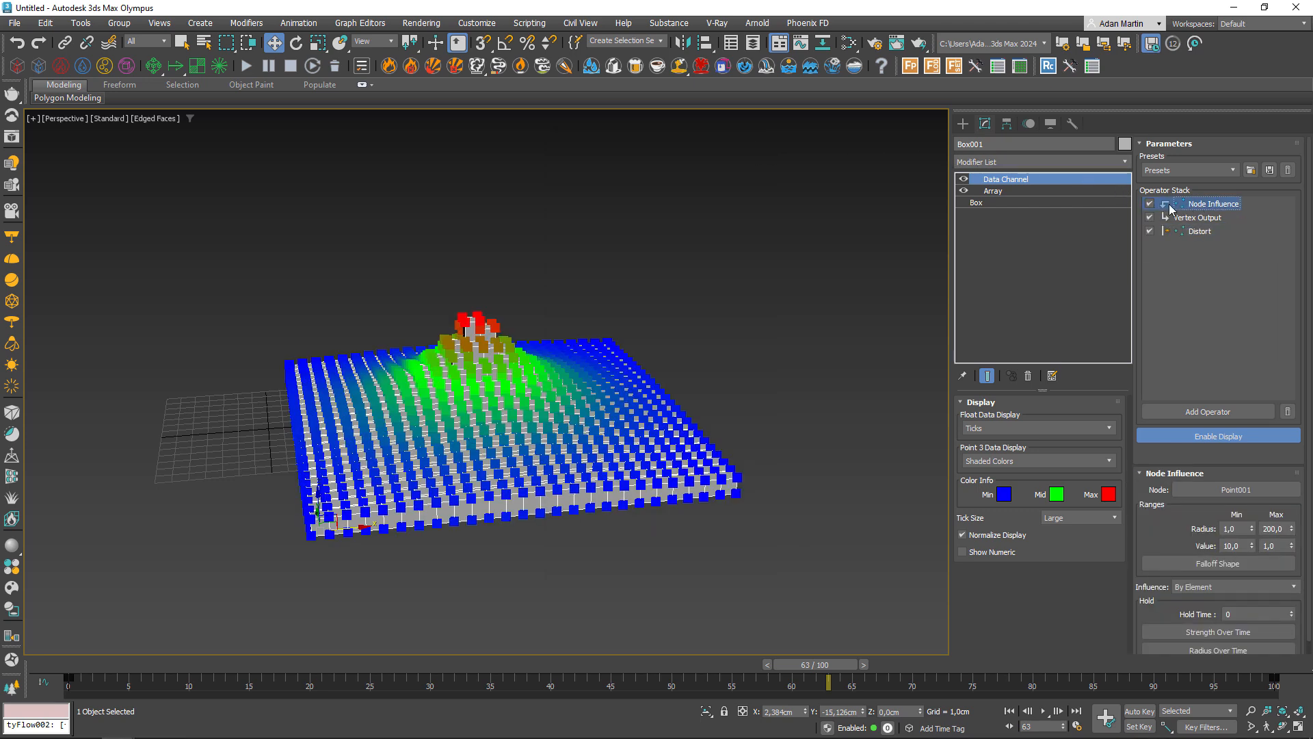
{"action": "left_click", "coordinate": [1170, 233]}
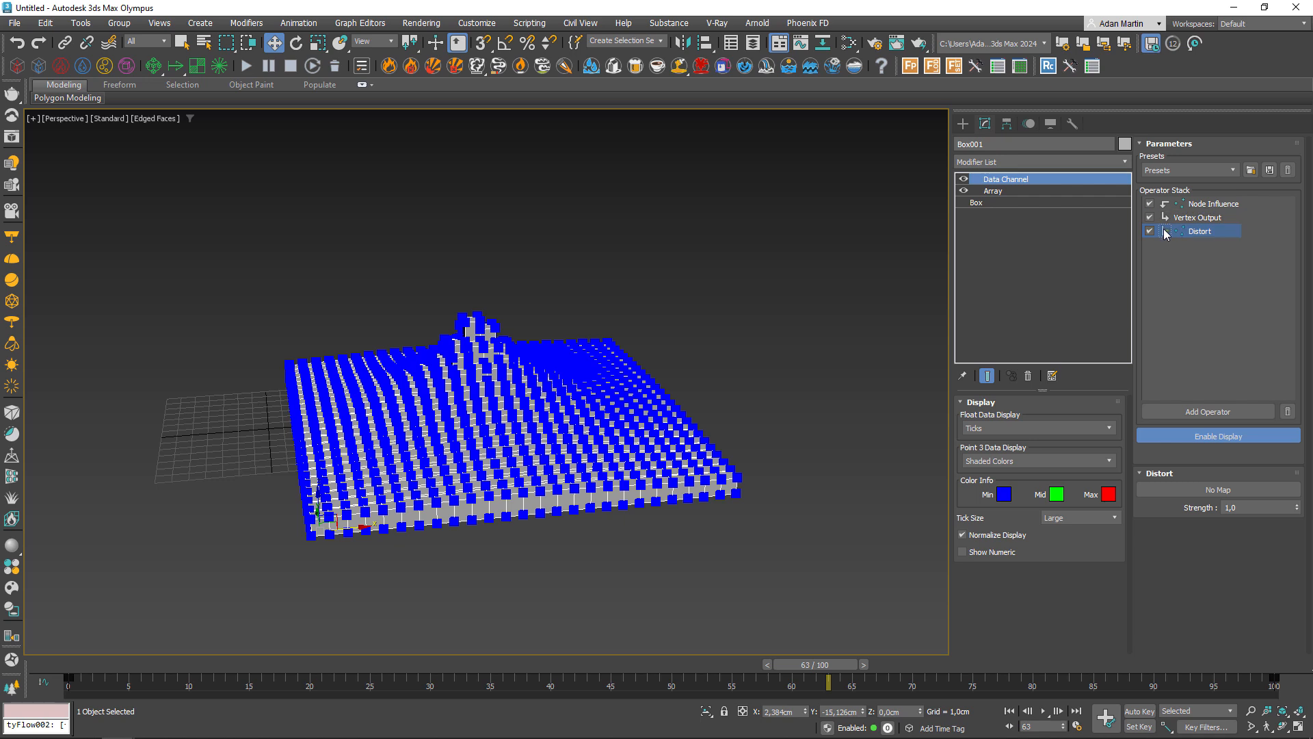
{"action": "right_click", "coordinate": [1167, 233]}
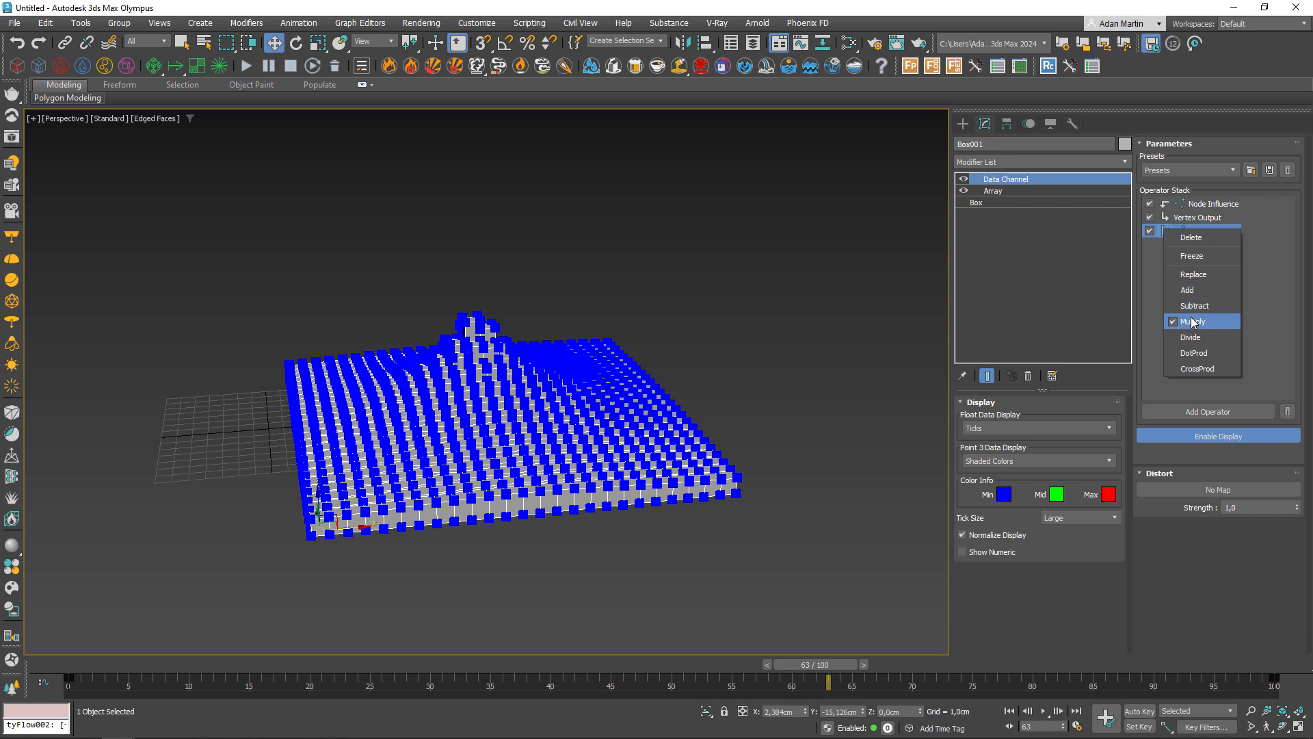
{"action": "left_click", "coordinate": [1278, 289]}
{"action": "left_click_drag", "start_coordinate": [1200, 233], "coordinate": [1222, 203]}
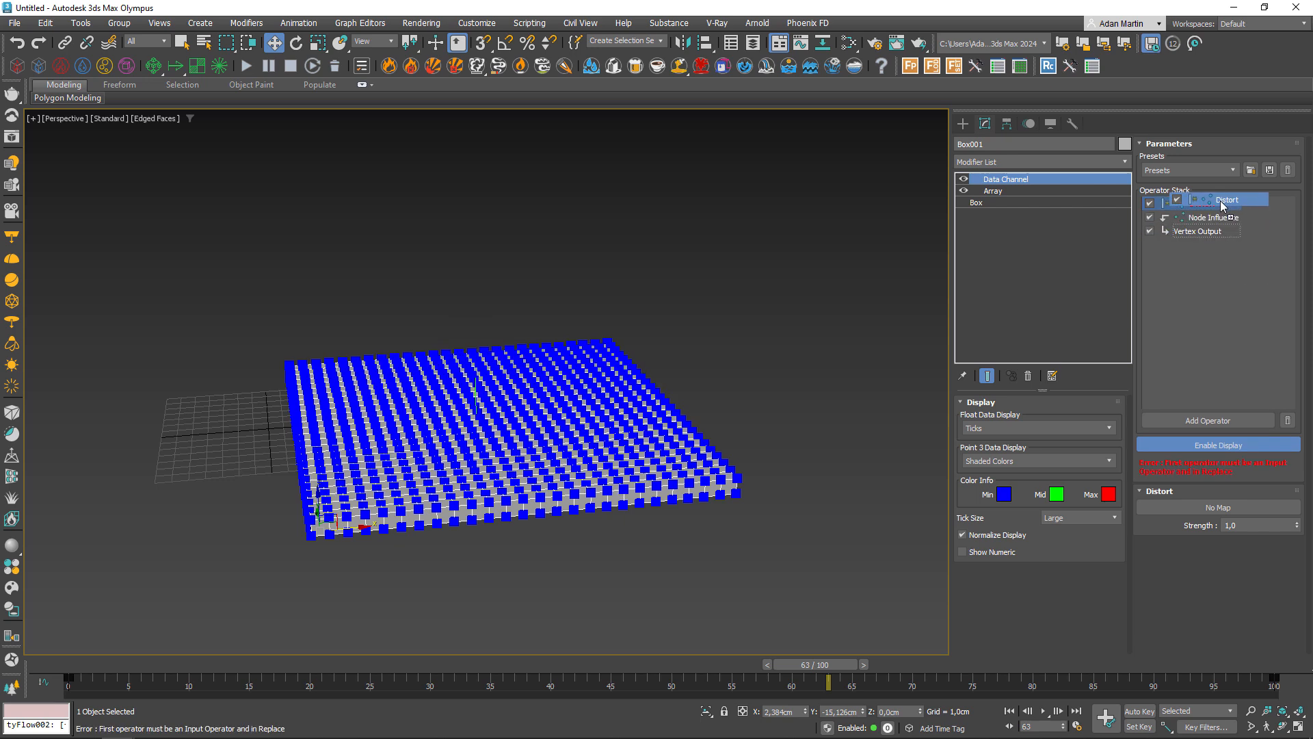
{"action": "right_click", "coordinate": [1182, 204]}
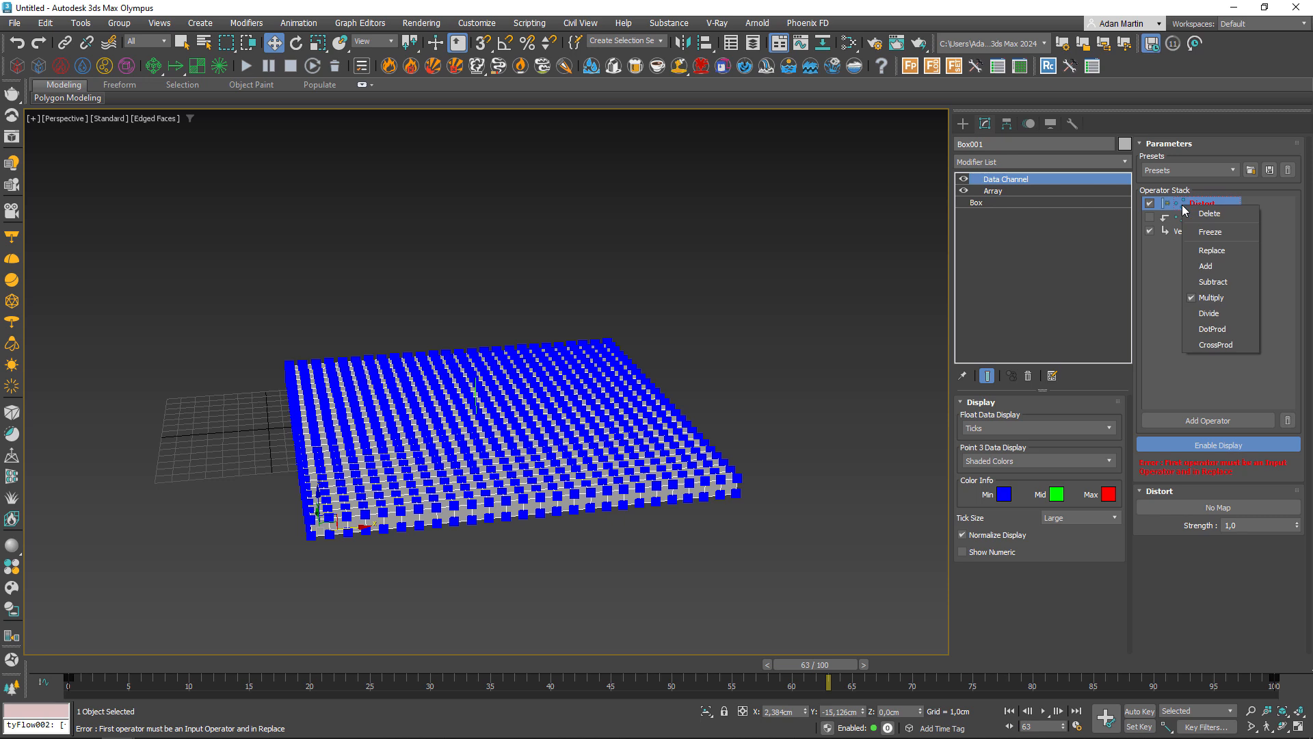
{"action": "left_click", "coordinate": [1212, 250]}
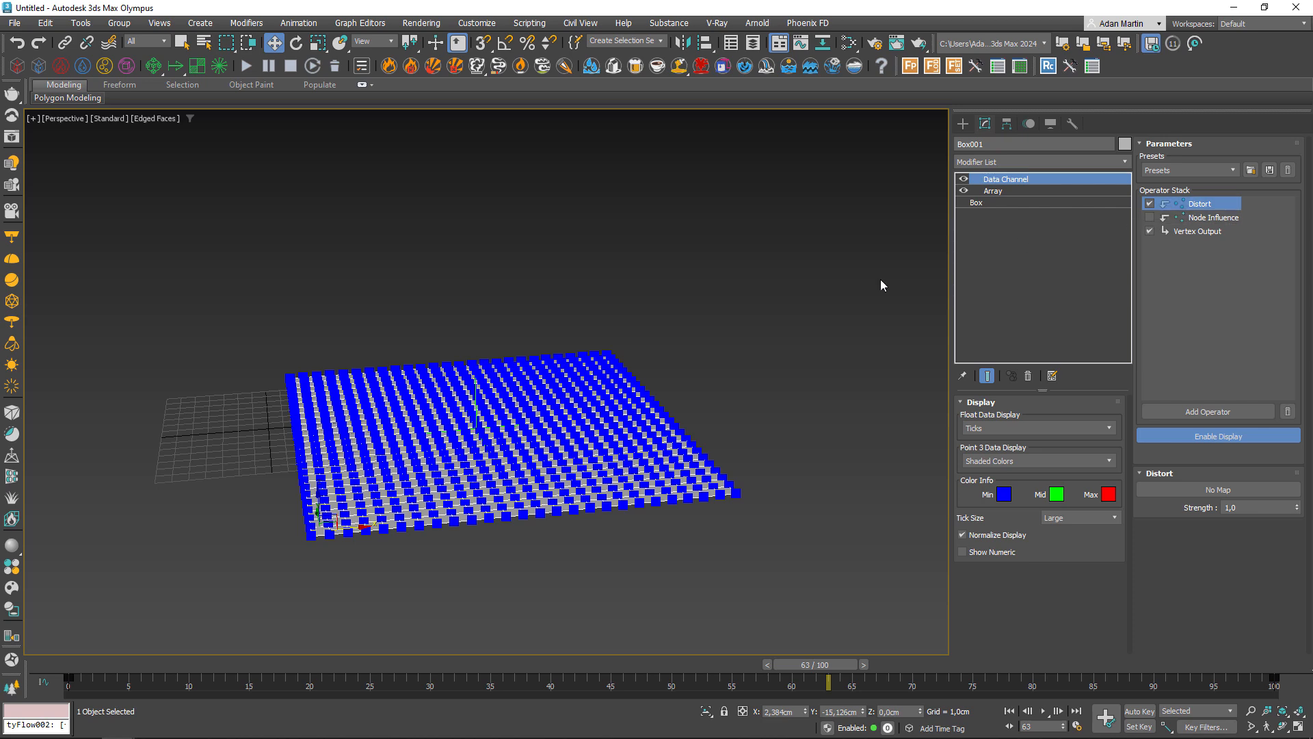
Step: Assign the Float output of the Uber Noise map (Map #4) from the Slate Material Editor to the Distort operator's map
{"action": "left_click", "coordinate": [744, 351]}
{"action": "key", "text": "m"}
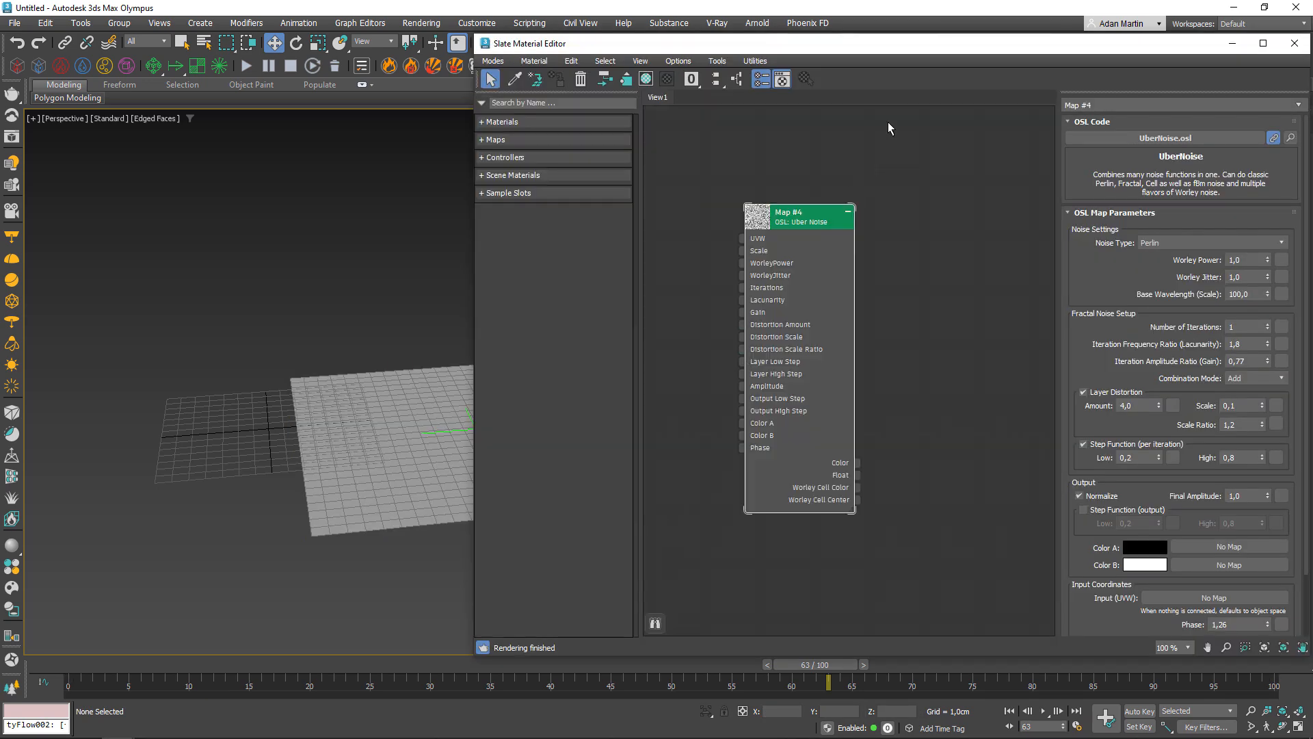
{"action": "left_click_drag", "start_coordinate": [928, 50], "coordinate": [472, 73]}
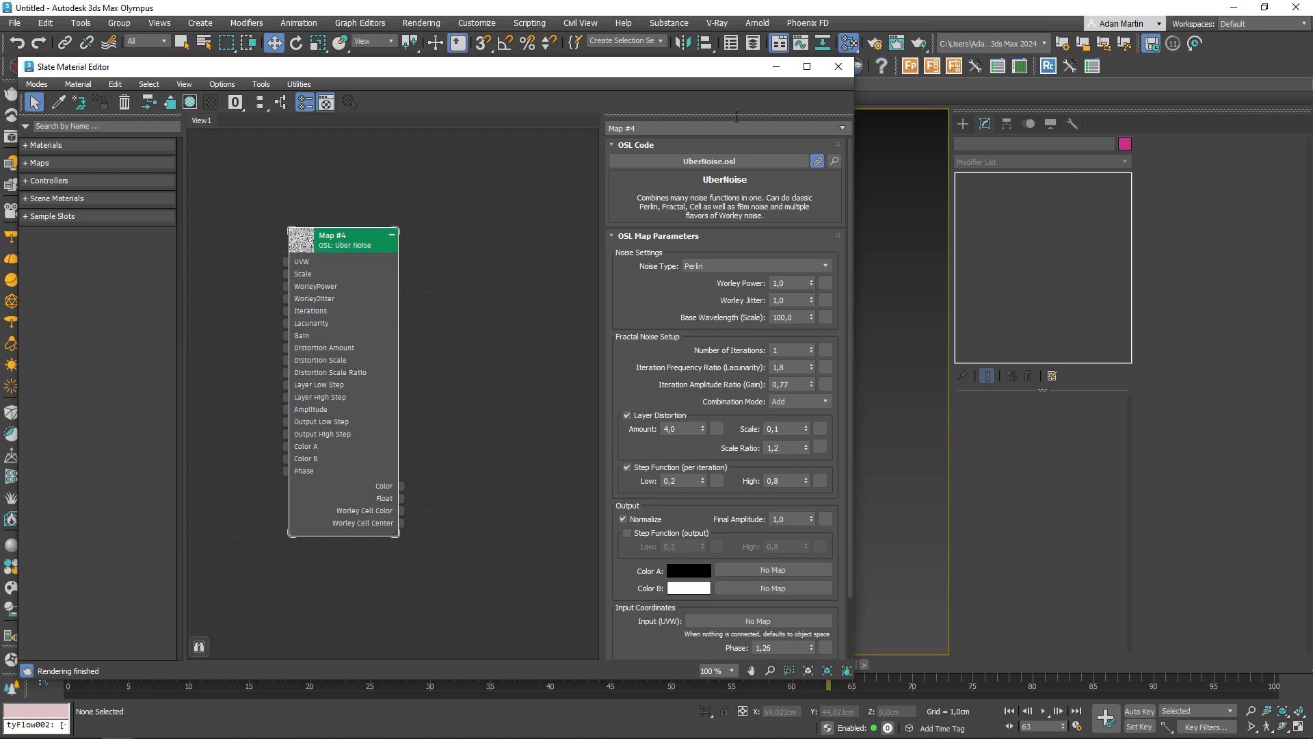
{"action": "left_click_drag", "start_coordinate": [710, 66], "coordinate": [705, 409]}
{"action": "left_click", "coordinate": [479, 383]}
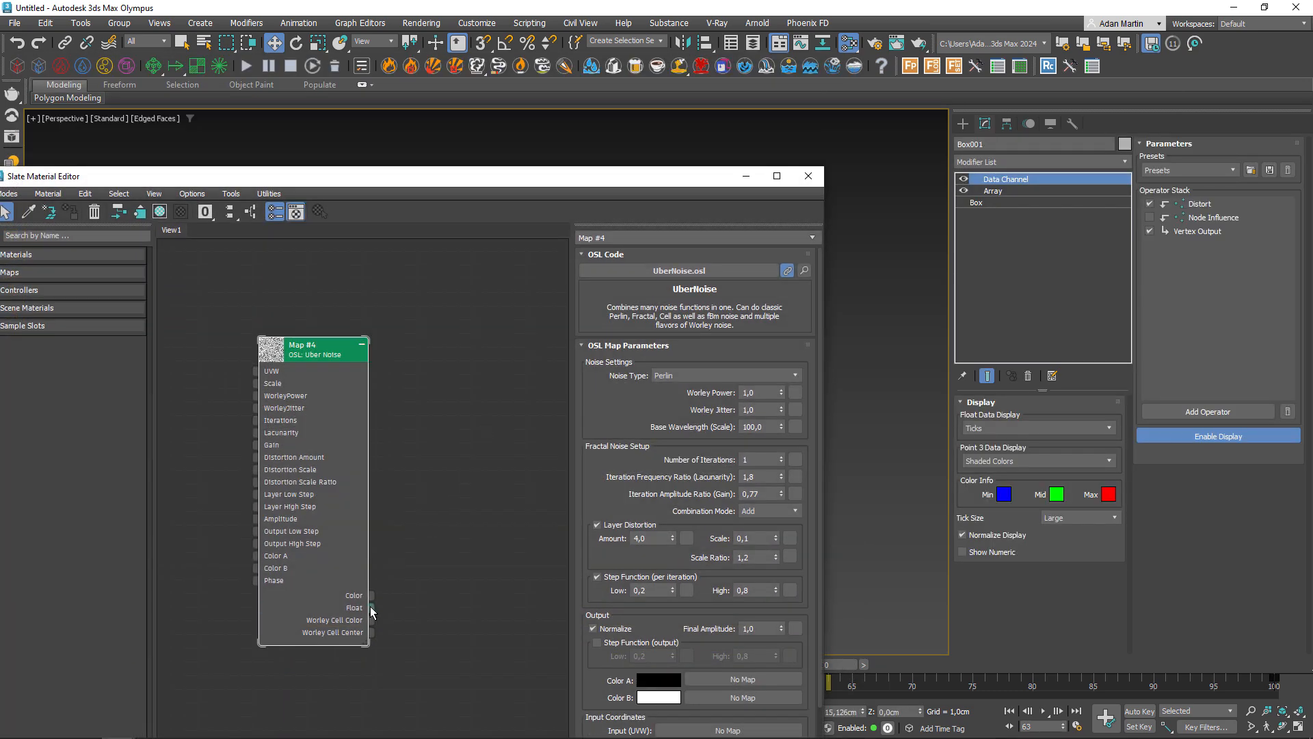
{"action": "left_click_drag", "start_coordinate": [371, 608], "coordinate": [1226, 432]}
{"action": "left_click", "coordinate": [1200, 204]}
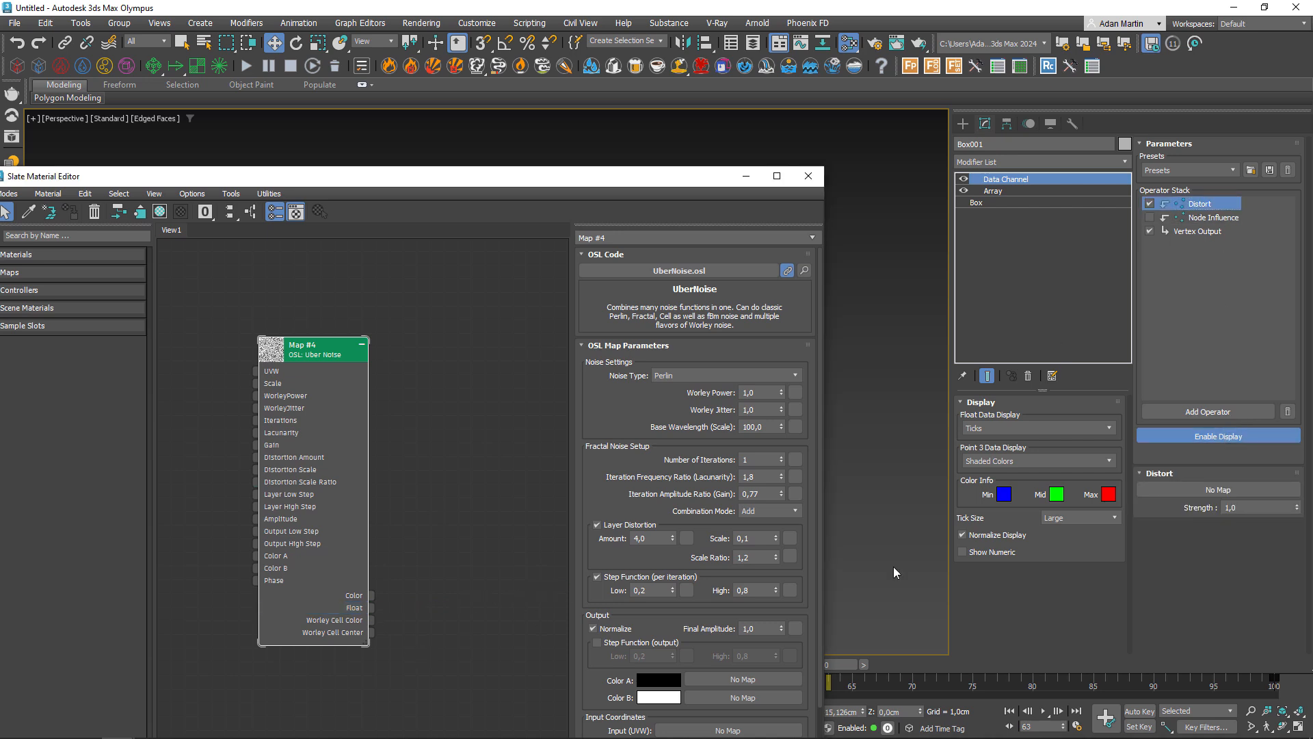
{"action": "left_click_drag", "start_coordinate": [371, 607], "coordinate": [1216, 490]}
{"action": "left_click", "coordinate": [626, 415]}
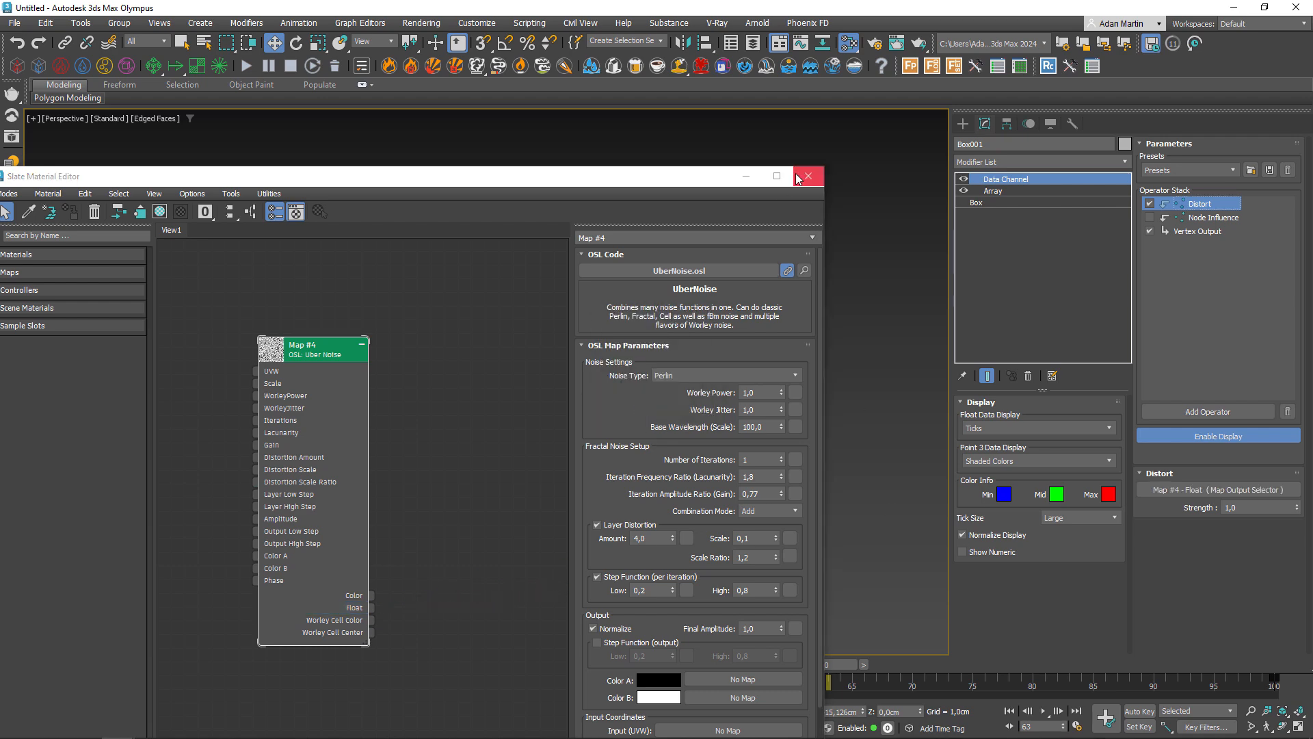
{"action": "left_click", "coordinate": [808, 176]}
Step: Add a GeoQuantize operator and place it directly below Distort in the operator stack
{"action": "scroll", "coordinate": [579, 435], "scroll_direction": "up", "scroll_amount": 3}
{"action": "middle_click_drag", "start_coordinate": [562, 434], "coordinate": [491, 435], "text": "alt"}
{"action": "left_click", "coordinate": [1176, 208]}
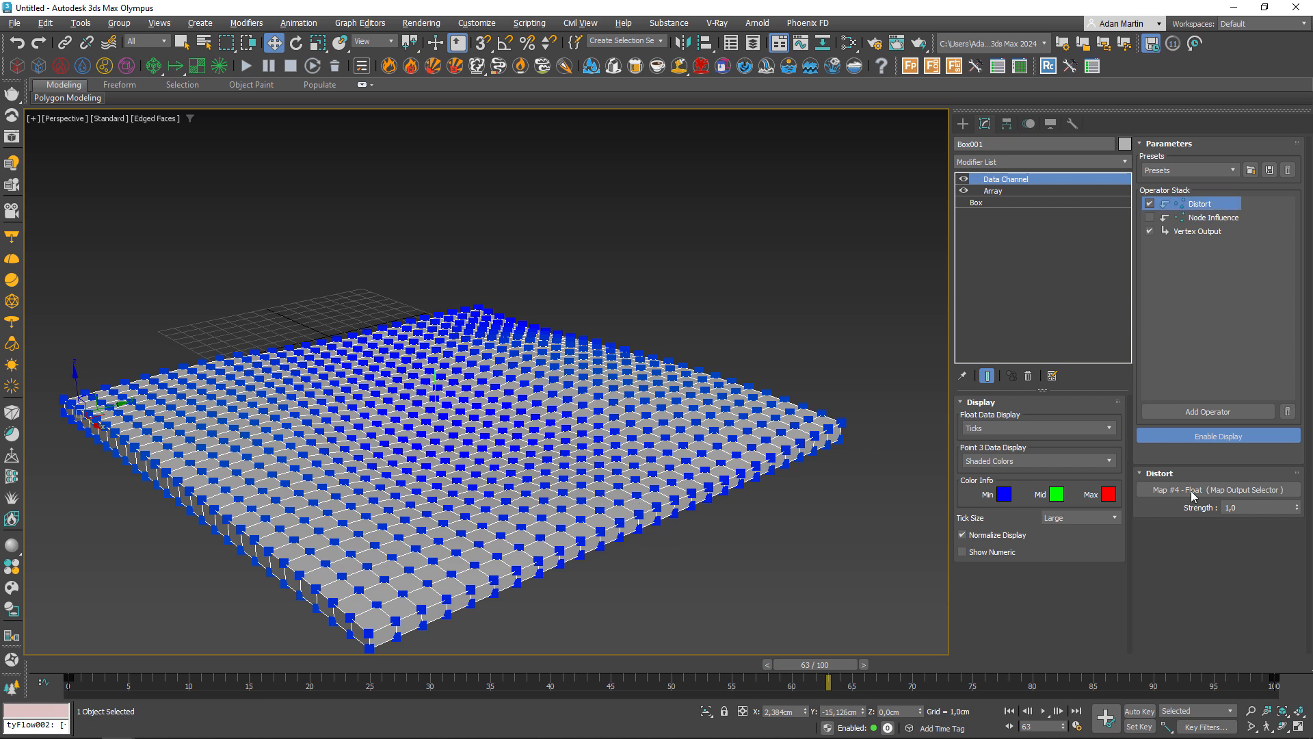
{"action": "left_click", "coordinate": [1202, 412]}
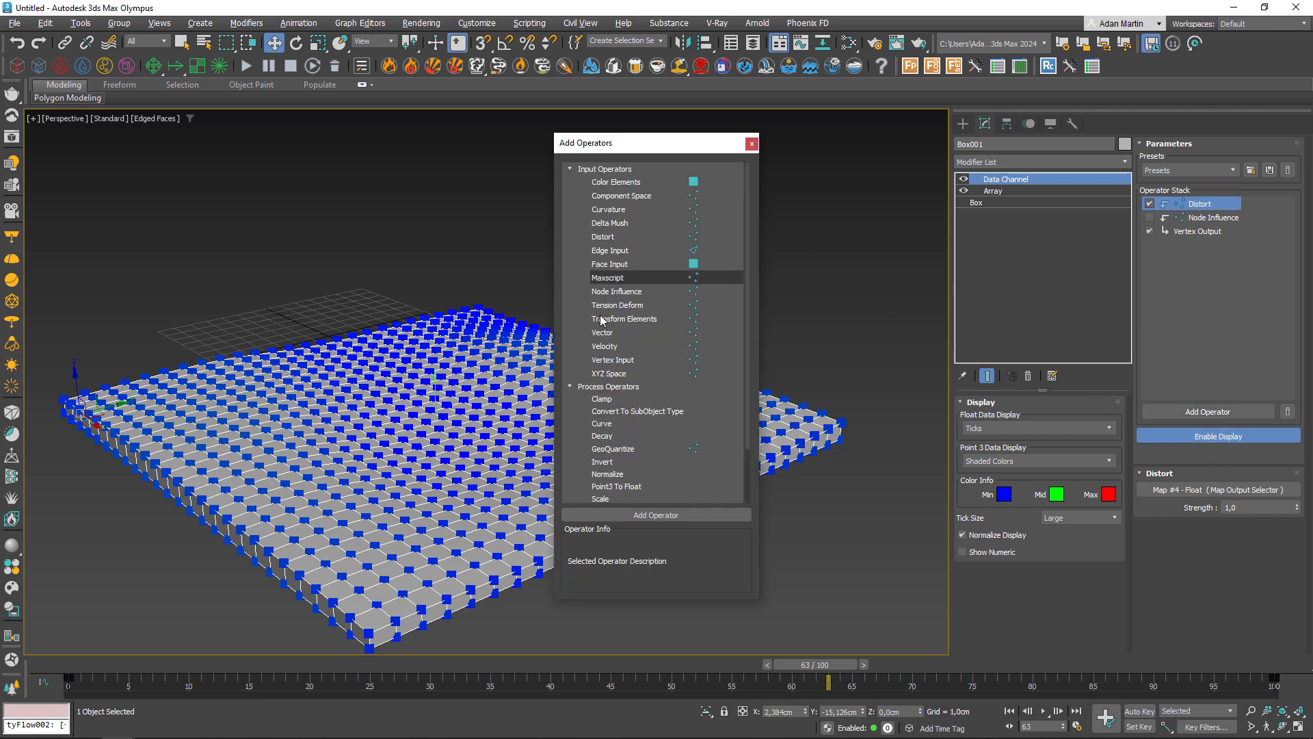
{"action": "left_click", "coordinate": [615, 449]}
{"action": "left_click", "coordinate": [640, 515]}
{"action": "left_click_drag", "start_coordinate": [1210, 244], "coordinate": [1203, 219]}
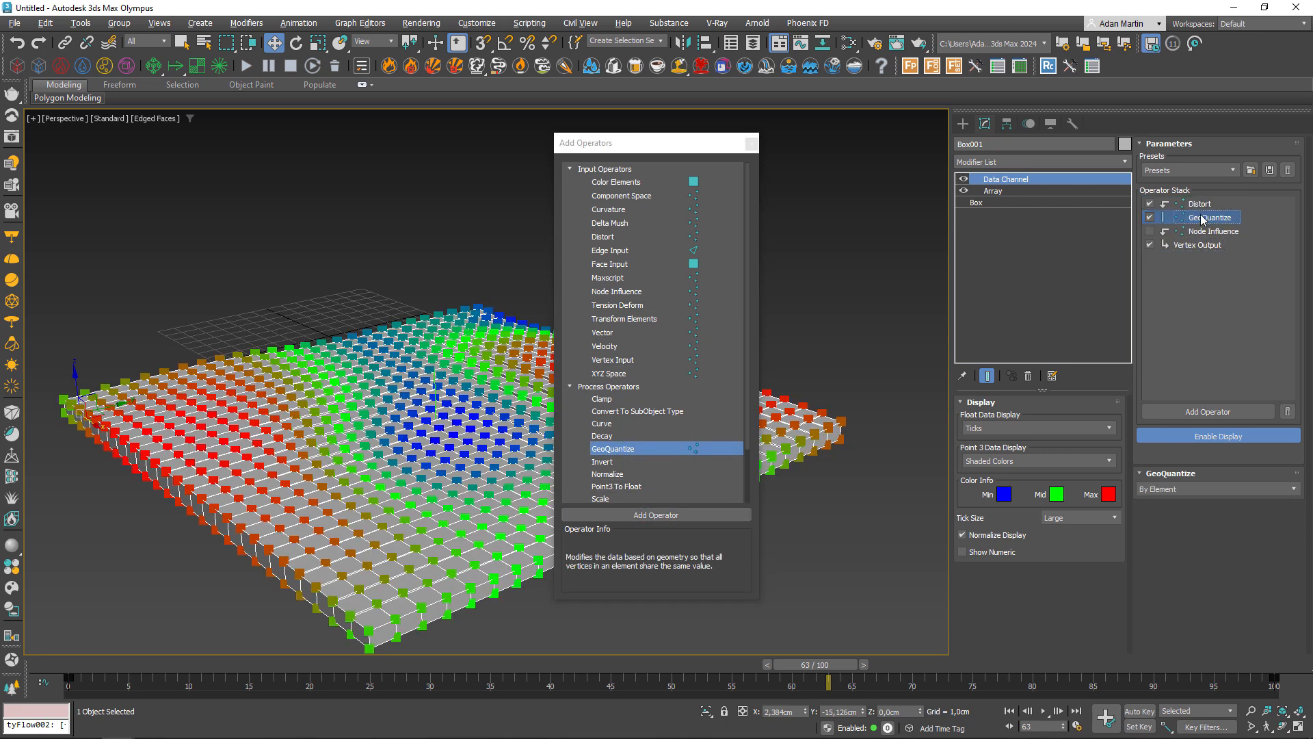
{"action": "left_click", "coordinate": [750, 145]}
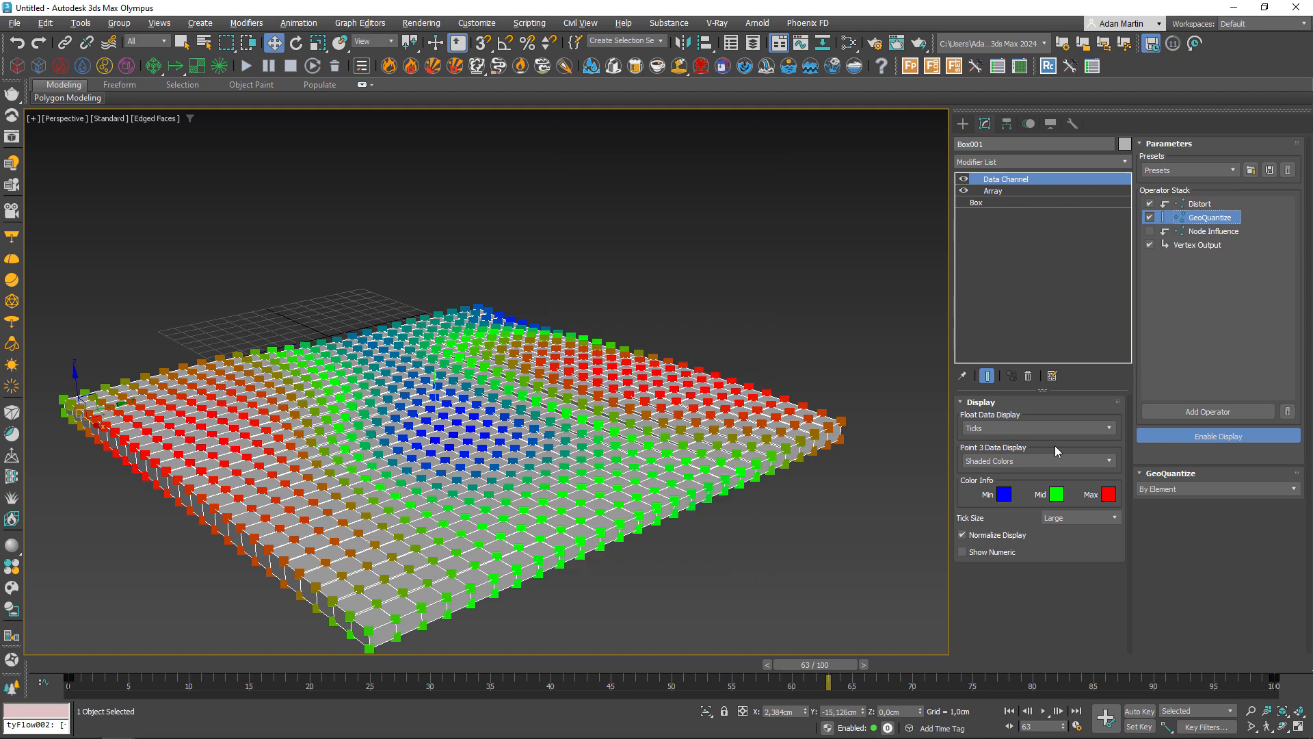
Step: Turn off the Data Channel display and review the Vertex Output, Distort and GeoQuantize operator settings
{"action": "left_click", "coordinate": [1198, 435]}
{"action": "middle_click_drag", "start_coordinate": [795, 507], "coordinate": [701, 486], "text": "alt"}
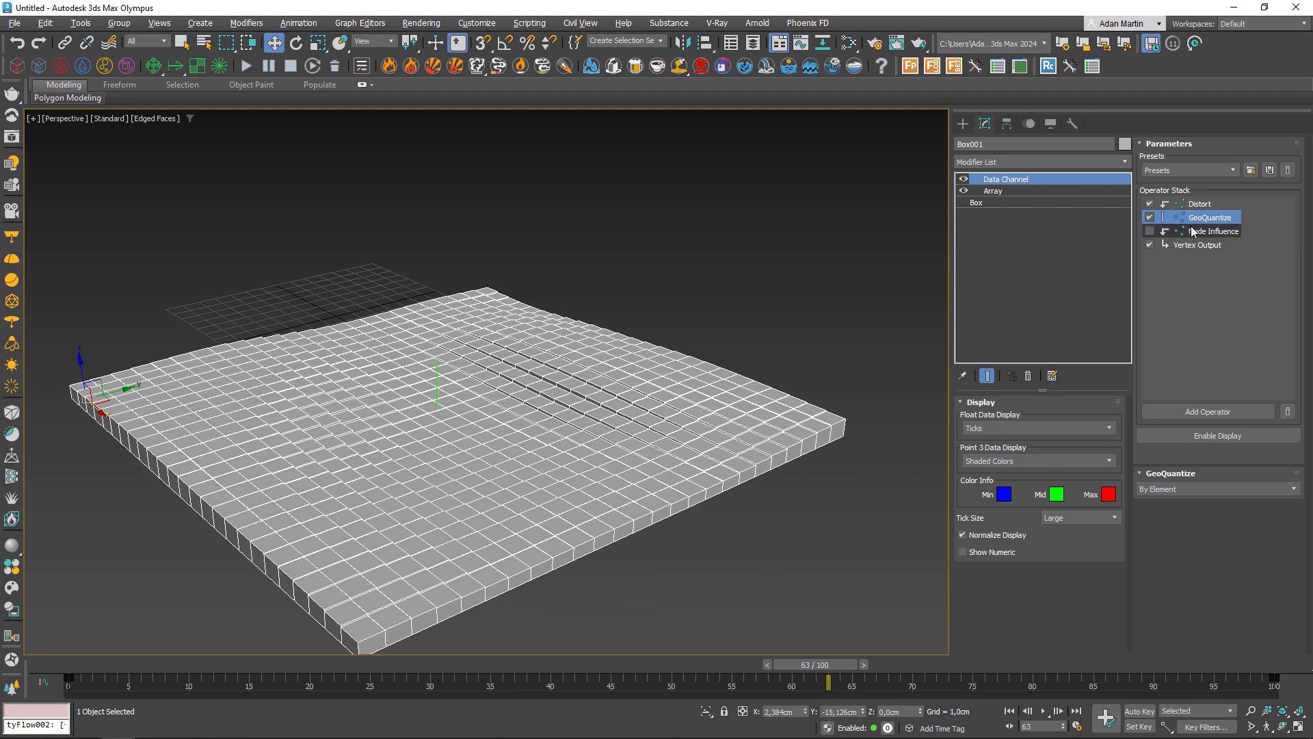
{"action": "left_click", "coordinate": [1199, 245]}
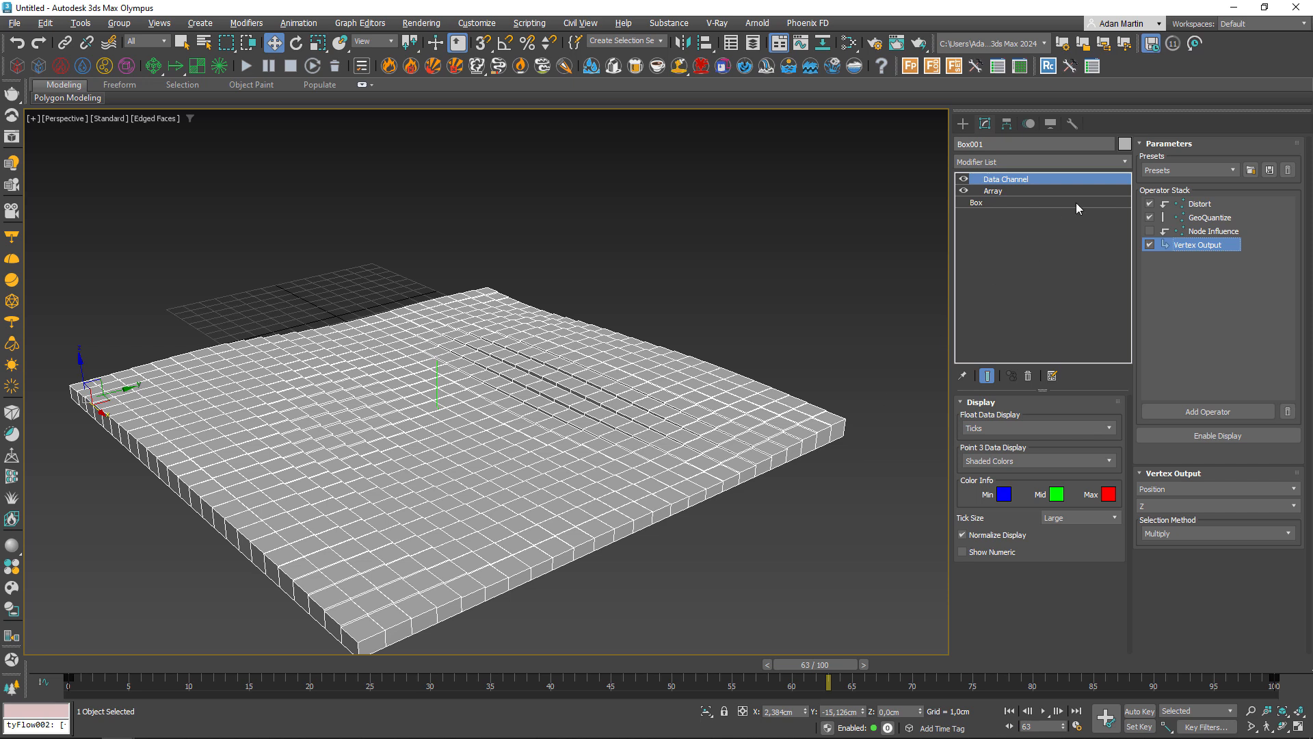
{"action": "left_click", "coordinate": [1200, 204]}
{"action": "left_click", "coordinate": [1199, 219]}
{"action": "left_click", "coordinate": [1204, 205]}
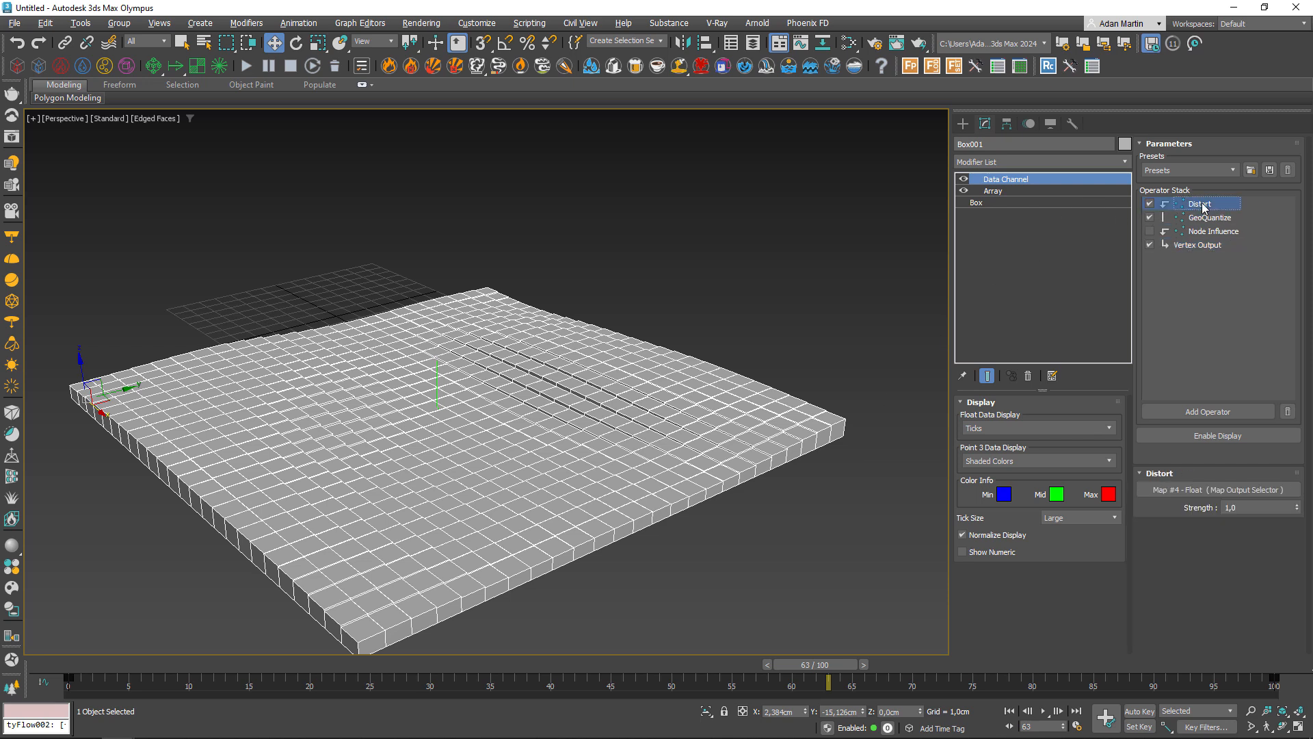
{"action": "left_click_drag", "start_coordinate": [1204, 205], "coordinate": [1176, 250]}
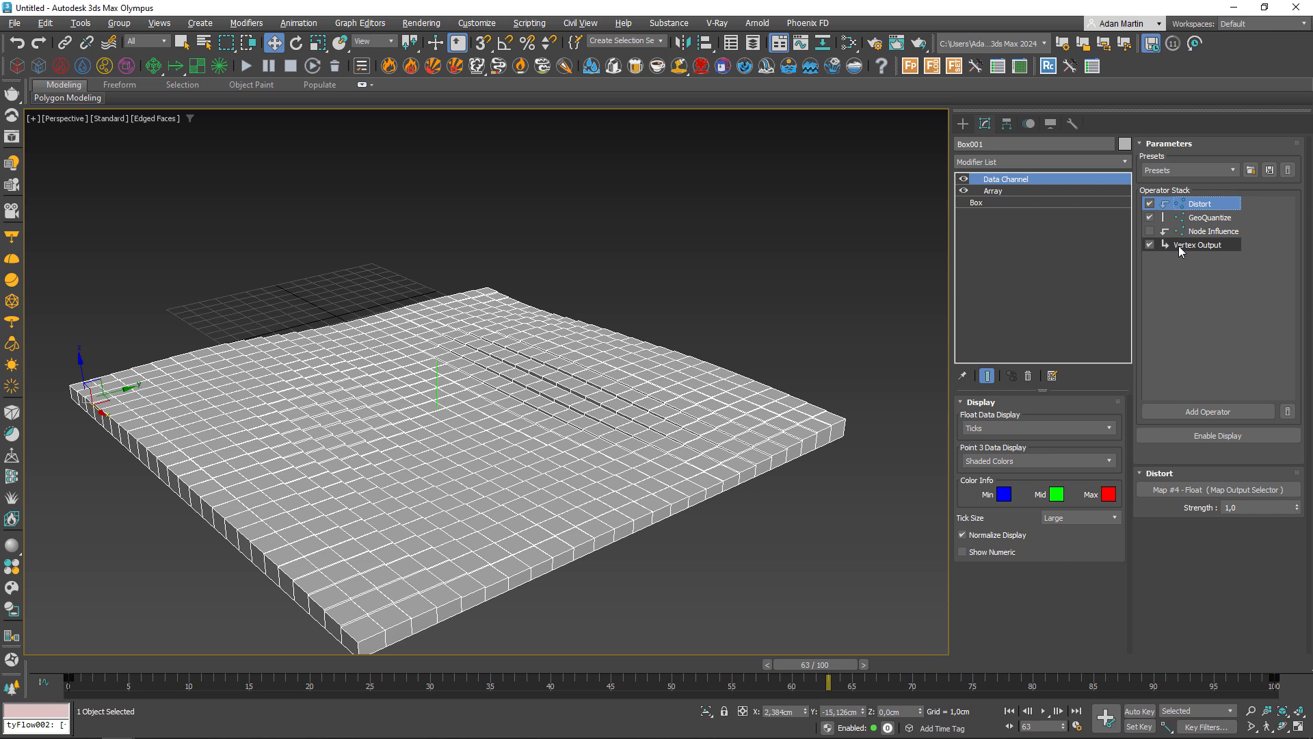
Step: Add a Normalize operator and place it directly below GeoQuantize in the operator stack
{"action": "left_click_drag", "start_coordinate": [1179, 245], "coordinate": [1181, 248]}
{"action": "left_click", "coordinate": [1215, 409]}
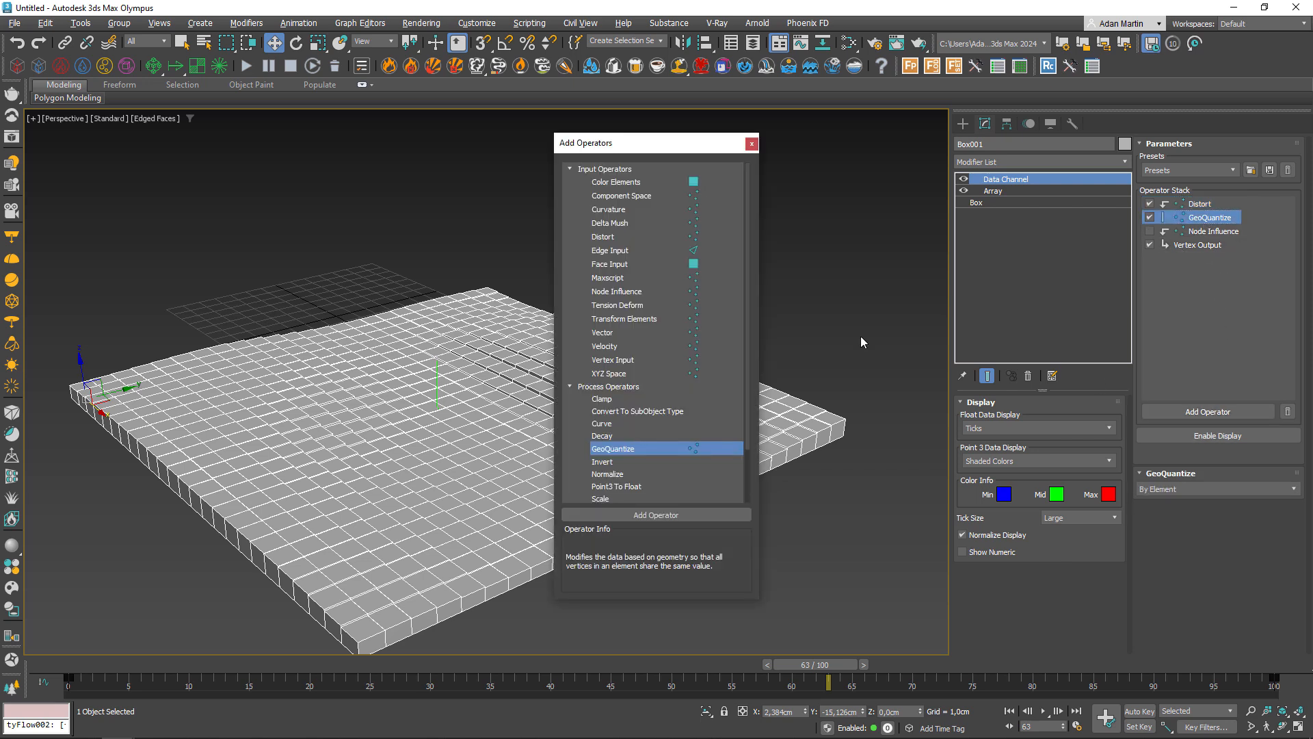
{"action": "double_click", "coordinate": [616, 475]}
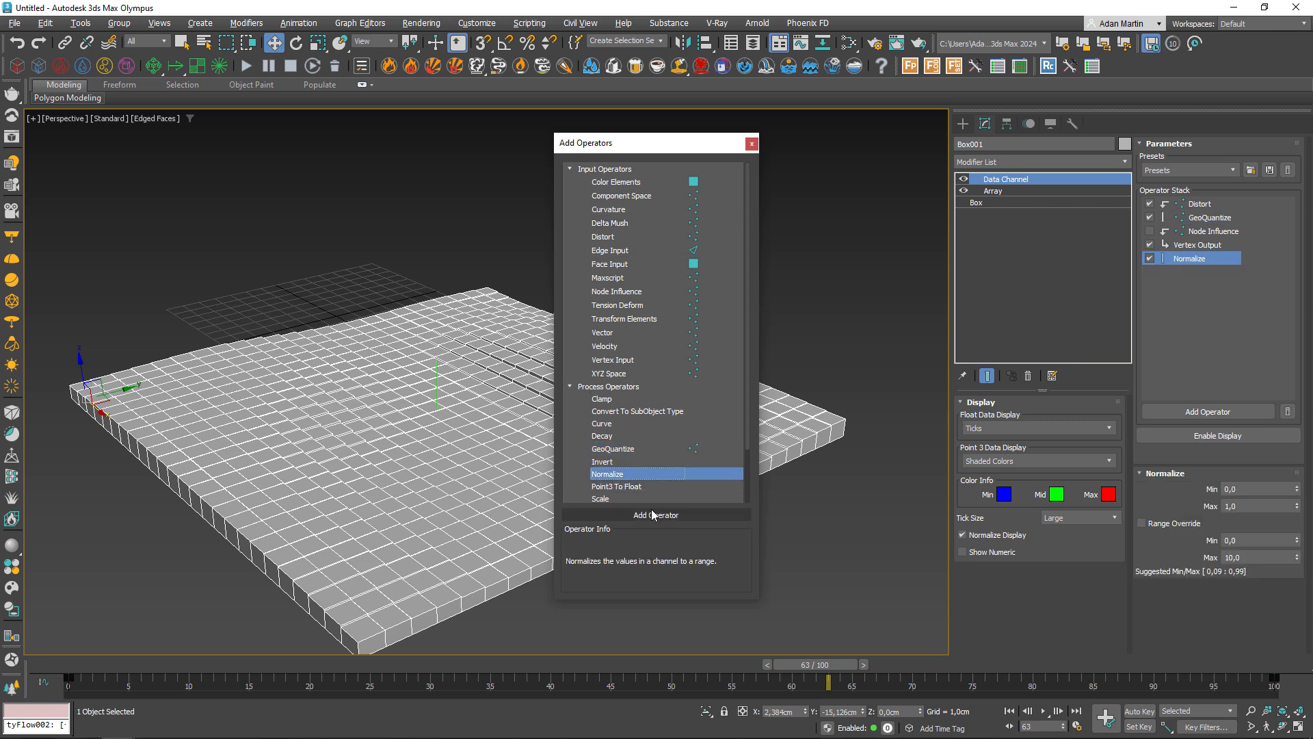
{"action": "left_click", "coordinate": [752, 143]}
{"action": "left_click_drag", "start_coordinate": [1176, 261], "coordinate": [1183, 234]}
Step: Set the Normalize range to a minimum of 1 and a maximum of 2, and turn off edged faces in the viewport
{"action": "double_click", "coordinate": [1245, 489]}
{"action": "type", "text": "1"}
{"action": "key", "text": "Tab"}
{"action": "type", "text": "2"}
{"action": "key", "text": "Return"}
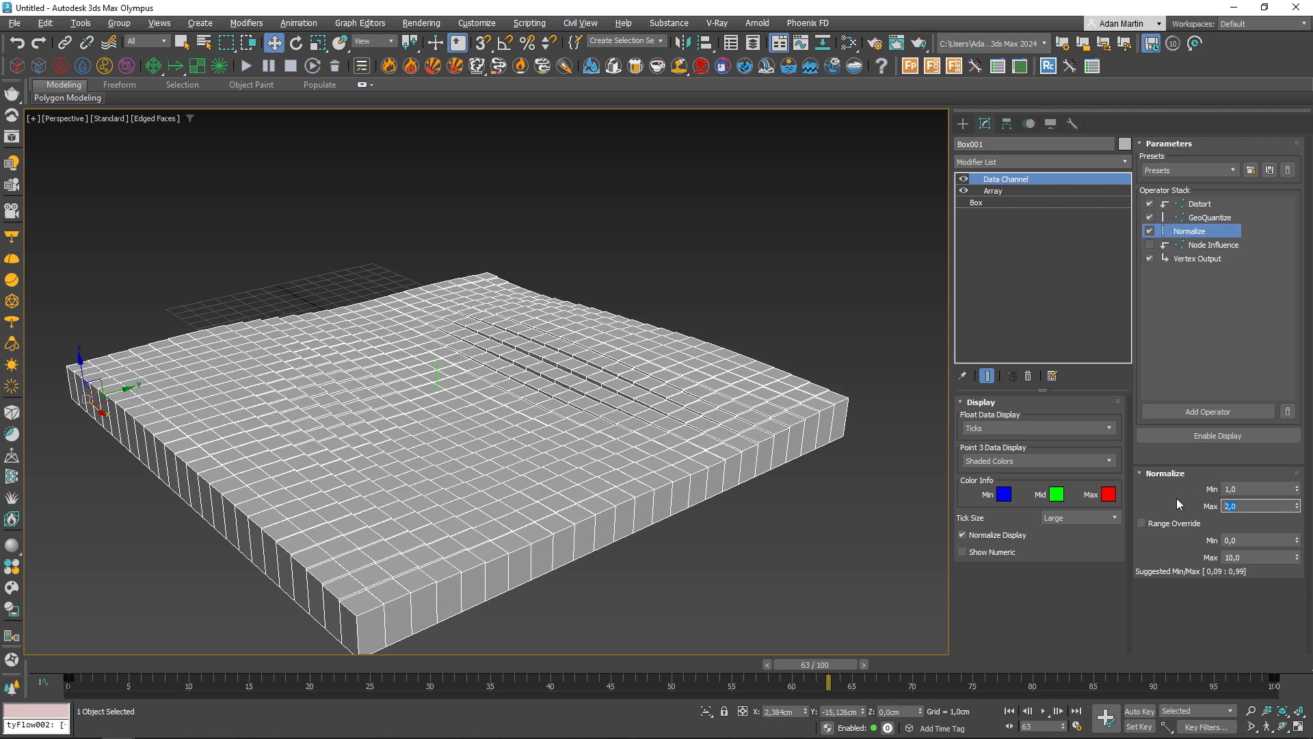
{"action": "mouse_move", "coordinate": [553, 416]}
{"action": "middle_mouse_down"}
{"action": "mouse_move", "coordinate": [527, 392]}
{"action": "mouse_move", "coordinate": [481, 408]}
{"action": "mouse_move", "coordinate": [477, 424]}
{"action": "mouse_move", "coordinate": [492, 424]}
{"action": "middle_mouse_up"}
{"action": "key", "text": "F4"}
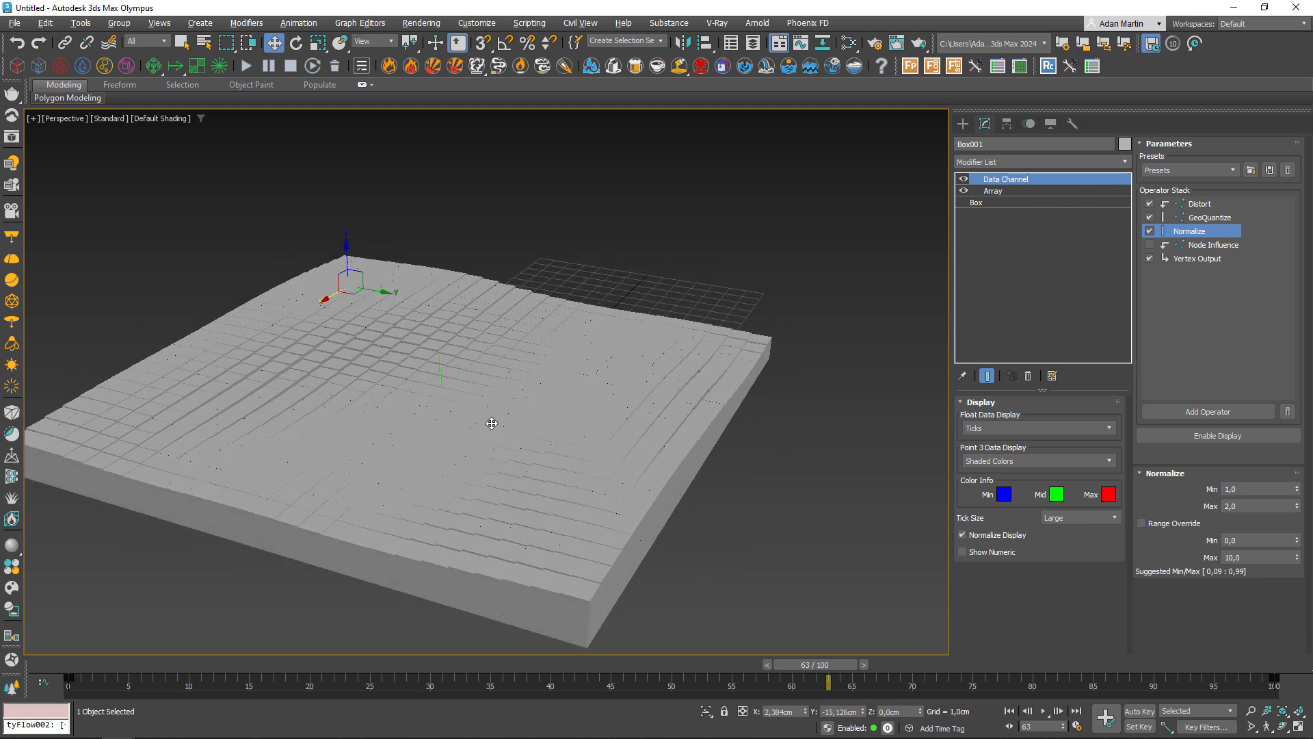
Step: In the Slate Material Editor, try a Base Wavelength (Scale) of 25 on the Uber Noise map, and settle on 50
{"action": "key", "text": "m"}
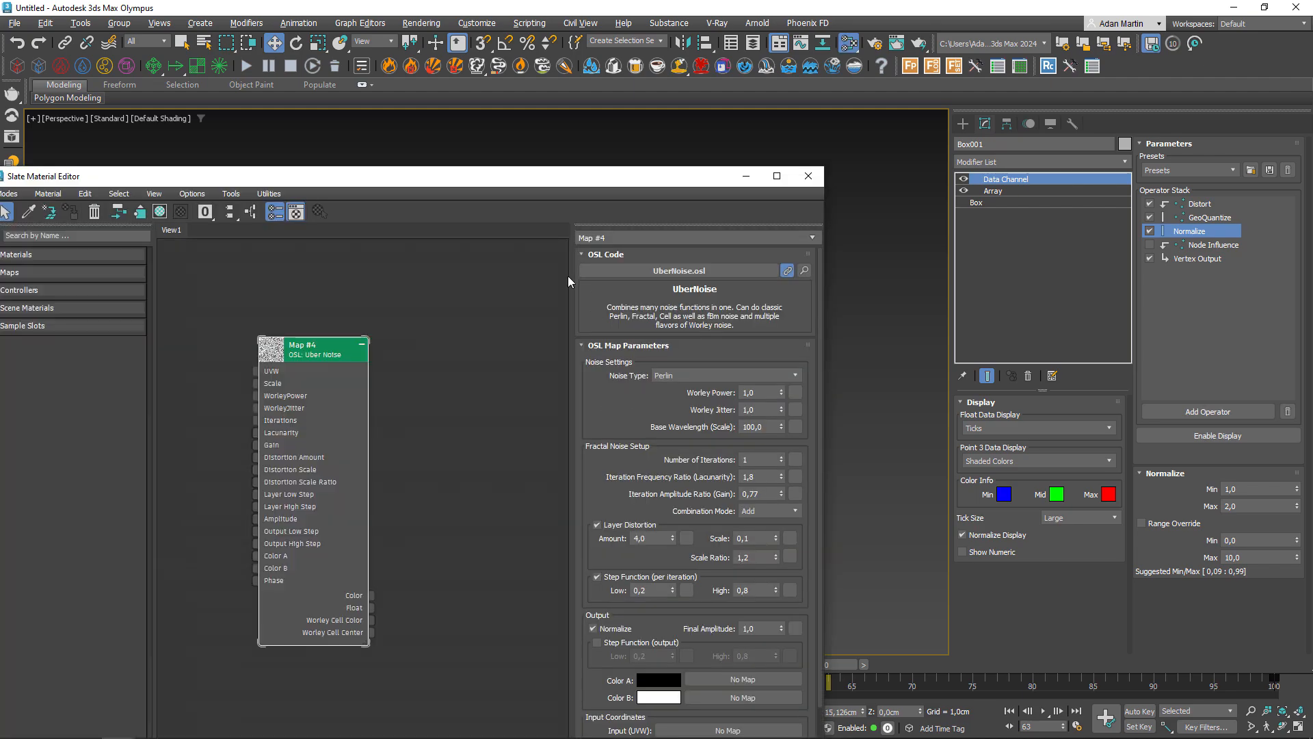
{"action": "left_click_drag", "start_coordinate": [501, 189], "coordinate": [713, 195]}
{"action": "left_click_drag", "start_coordinate": [290, 207], "coordinate": [538, 61]}
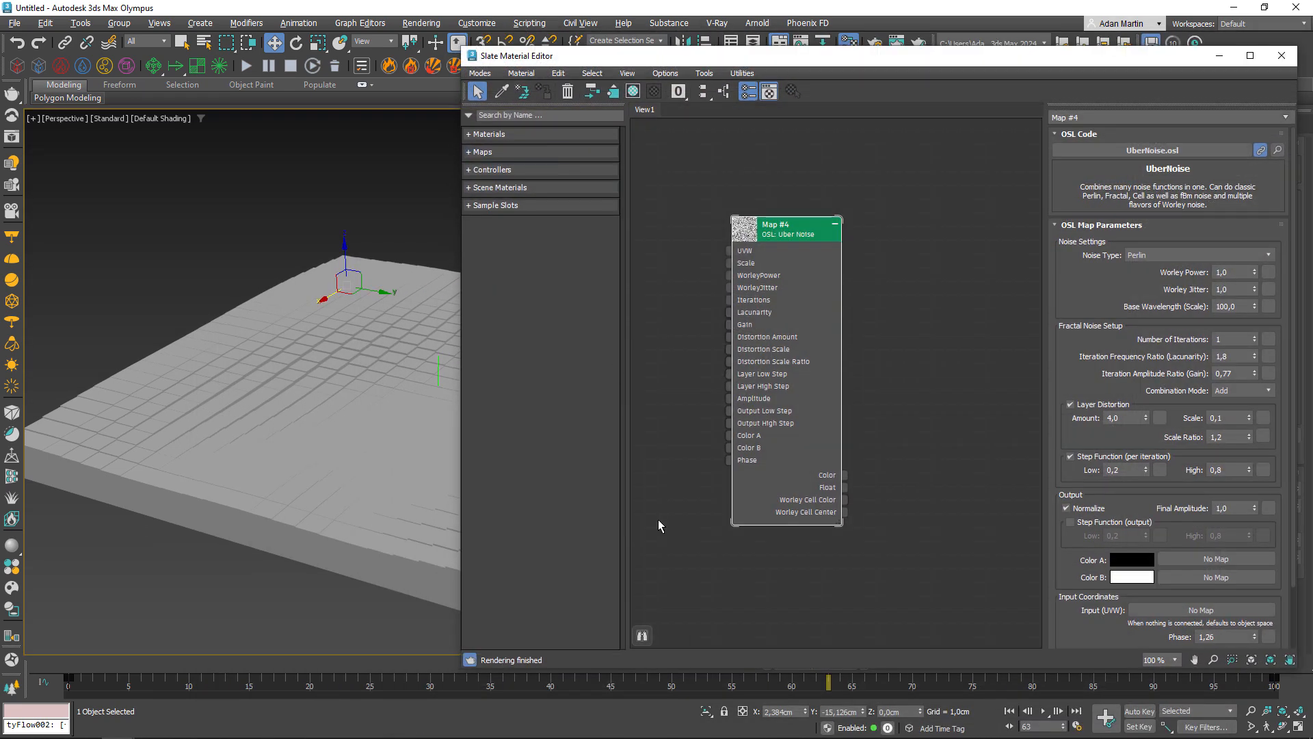
{"action": "double_click", "coordinate": [1235, 306]}
{"action": "type", "text": "25"}
{"action": "key", "text": "Return"}
{"action": "middle_click_drag", "start_coordinate": [315, 455], "coordinate": [191, 454]}
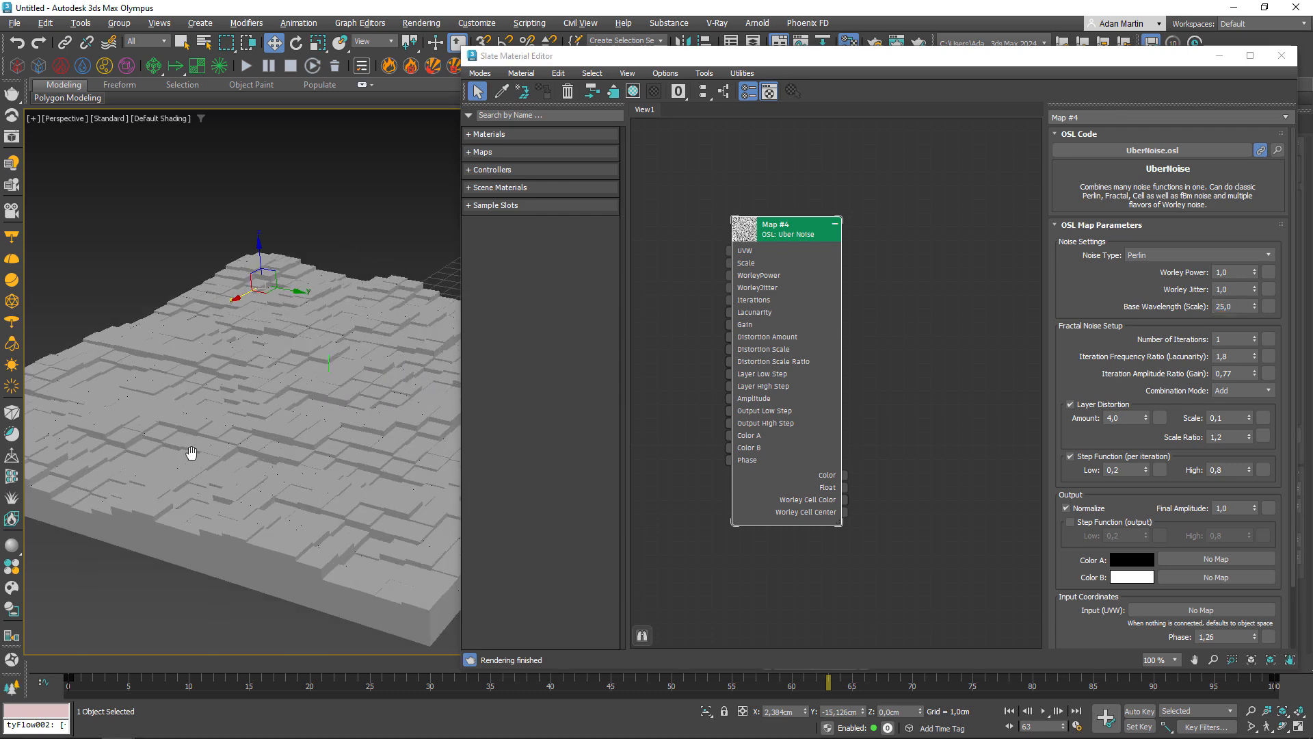
{"action": "double_click", "coordinate": [1235, 306]}
{"action": "type", "text": "50"}
{"action": "key", "text": "Return"}
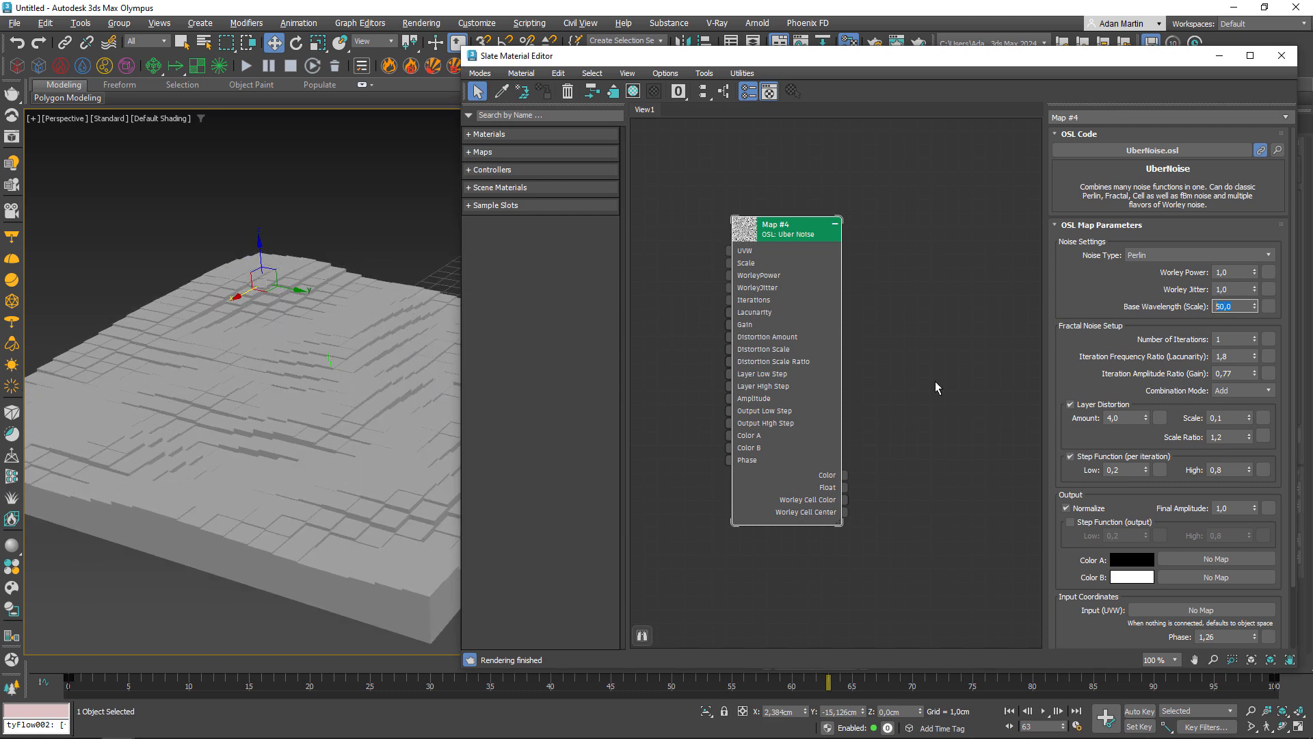
Step: Close the Slate Material Editor and preview the array's noise heights along the timeline, returning to frame 0
{"action": "left_click_drag", "start_coordinate": [87, 667], "coordinate": [404, 661]}
{"action": "left_click", "coordinate": [1281, 55]}
{"action": "left_click", "coordinate": [1042, 712]}
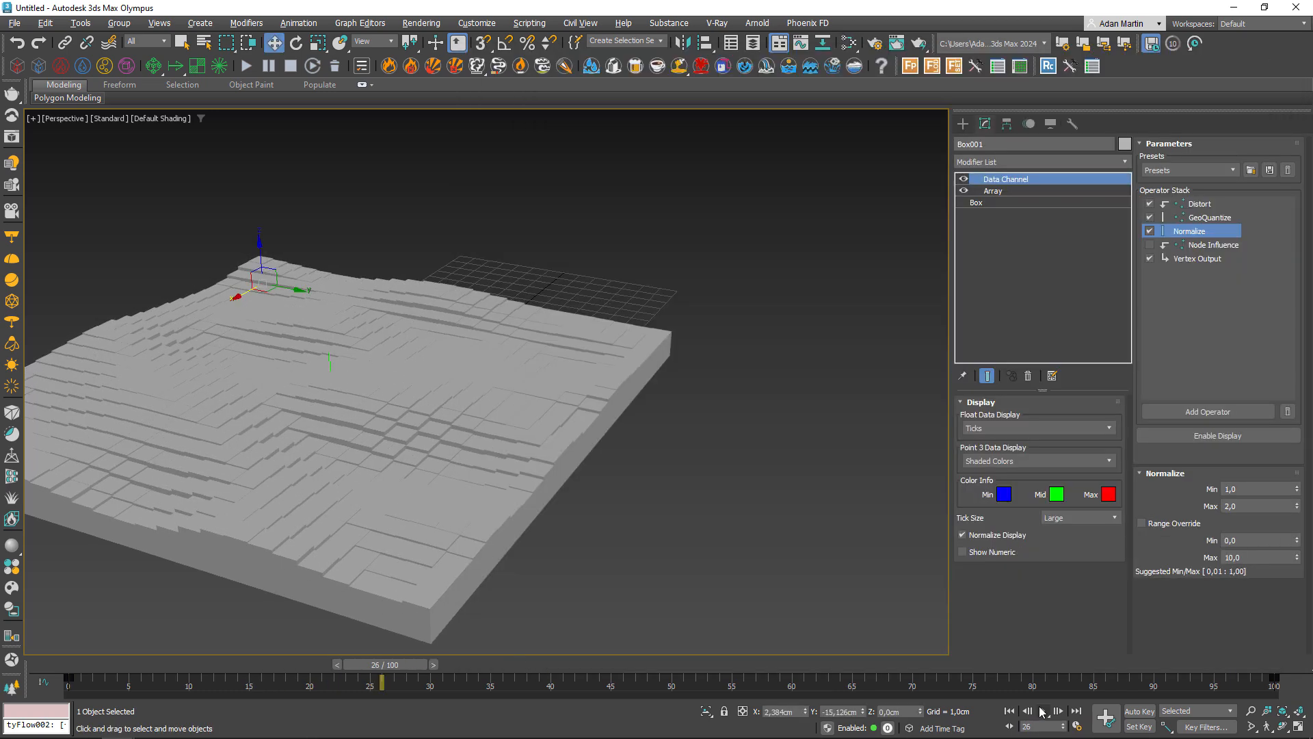
{"action": "middle_click_drag", "start_coordinate": [469, 539], "coordinate": [602, 568], "text": "alt"}
{"action": "left_click_drag", "start_coordinate": [314, 666], "coordinate": [41, 684]}
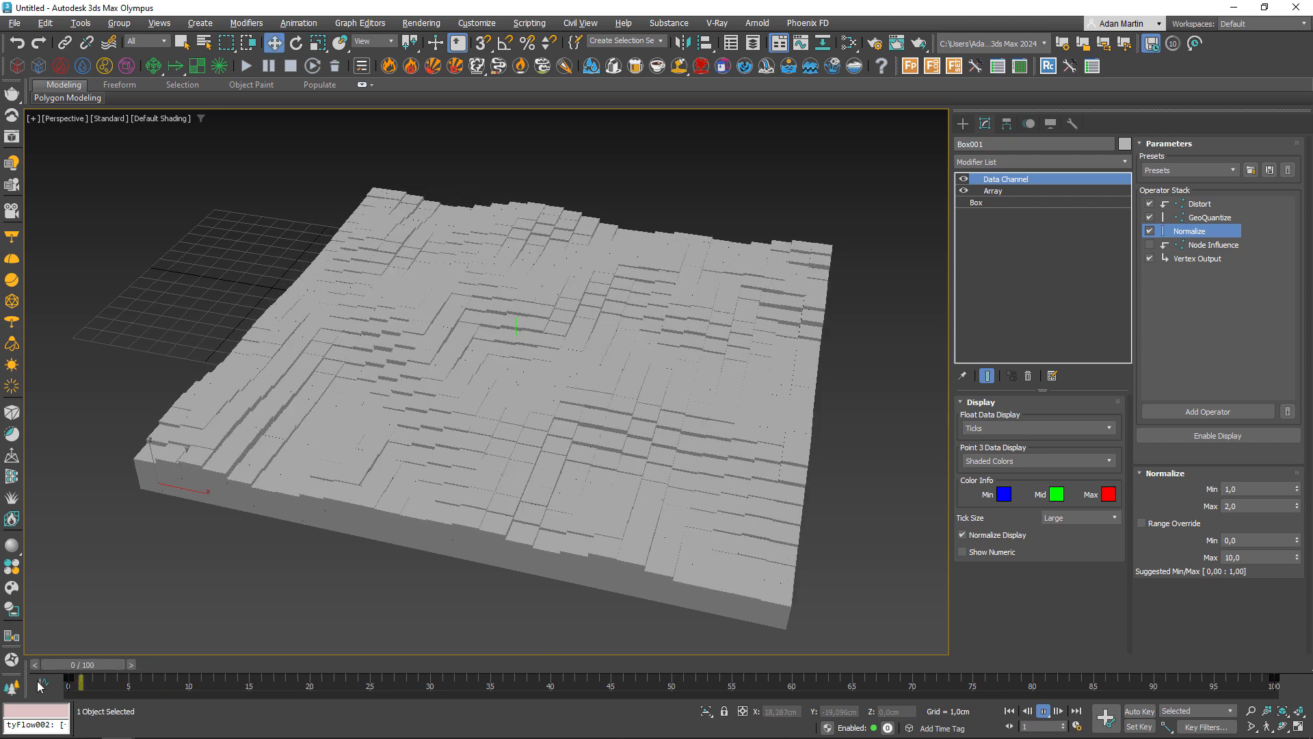
Step: Move the point helper outside the box array to X about 28.8 cm and Y about -3.5 cm
{"action": "middle_click_drag", "start_coordinate": [608, 417], "coordinate": [628, 367], "text": "alt"}
{"action": "left_click", "coordinate": [517, 415]}
{"action": "middle_click_drag", "start_coordinate": [553, 387], "coordinate": [478, 438]}
{"action": "left_click_drag", "start_coordinate": [472, 361], "coordinate": [787, 457]}
{"action": "middle_click_drag", "start_coordinate": [787, 457], "coordinate": [701, 509], "text": "alt"}
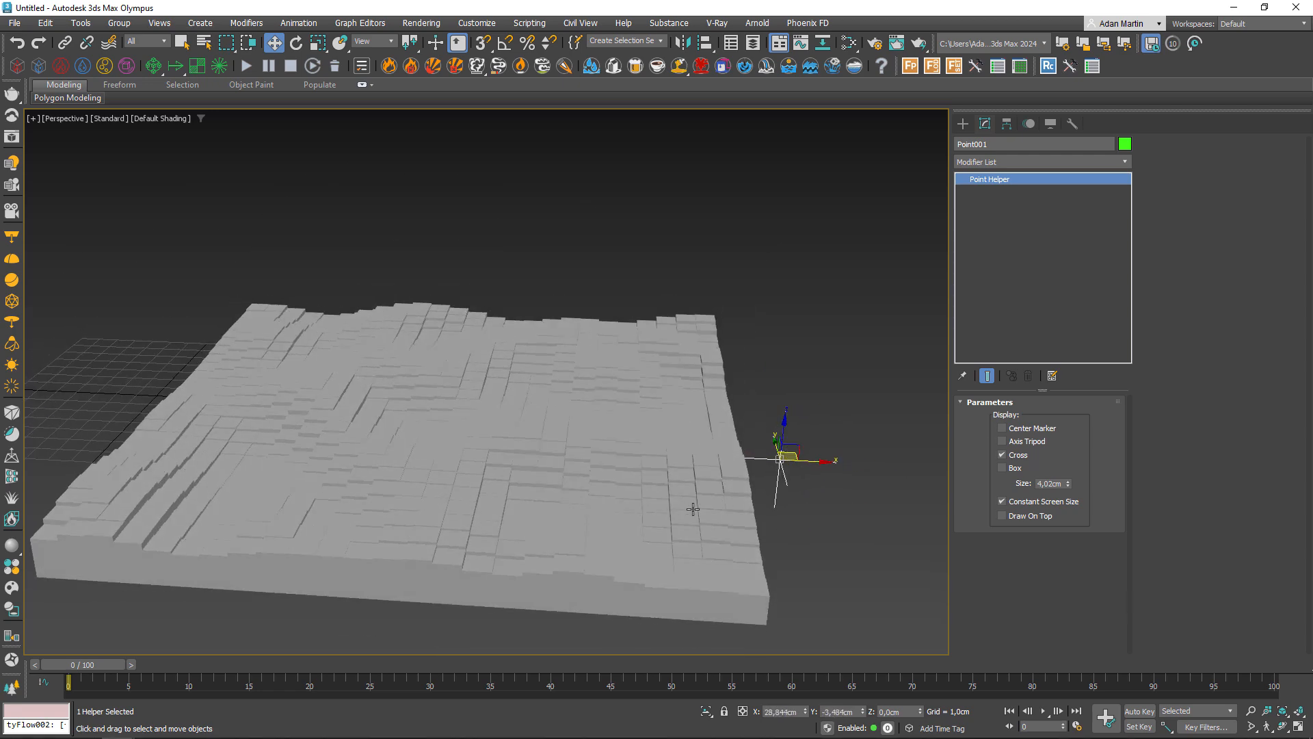
Step: Set the Node Influence blend mode to Add, enable the operator, and move the point helper to X about 32.4 cm
{"action": "left_click", "coordinate": [678, 531]}
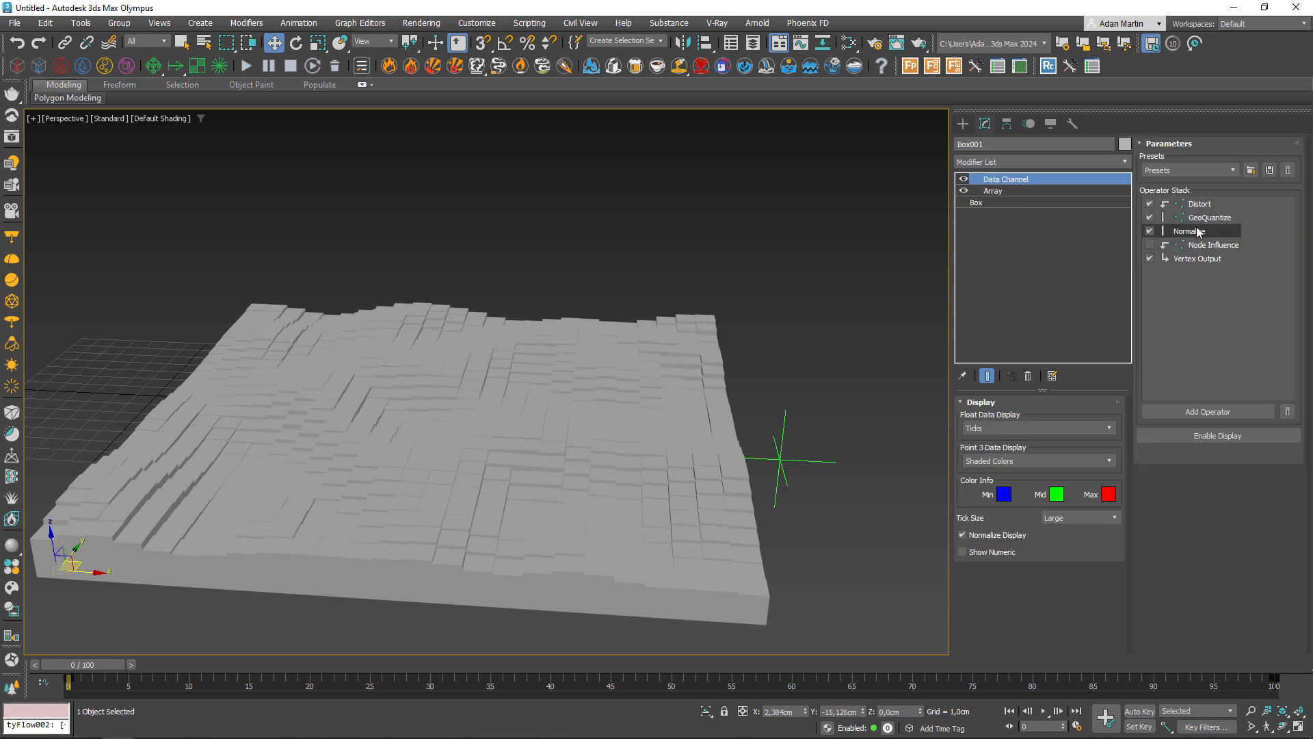
{"action": "left_click", "coordinate": [1211, 245]}
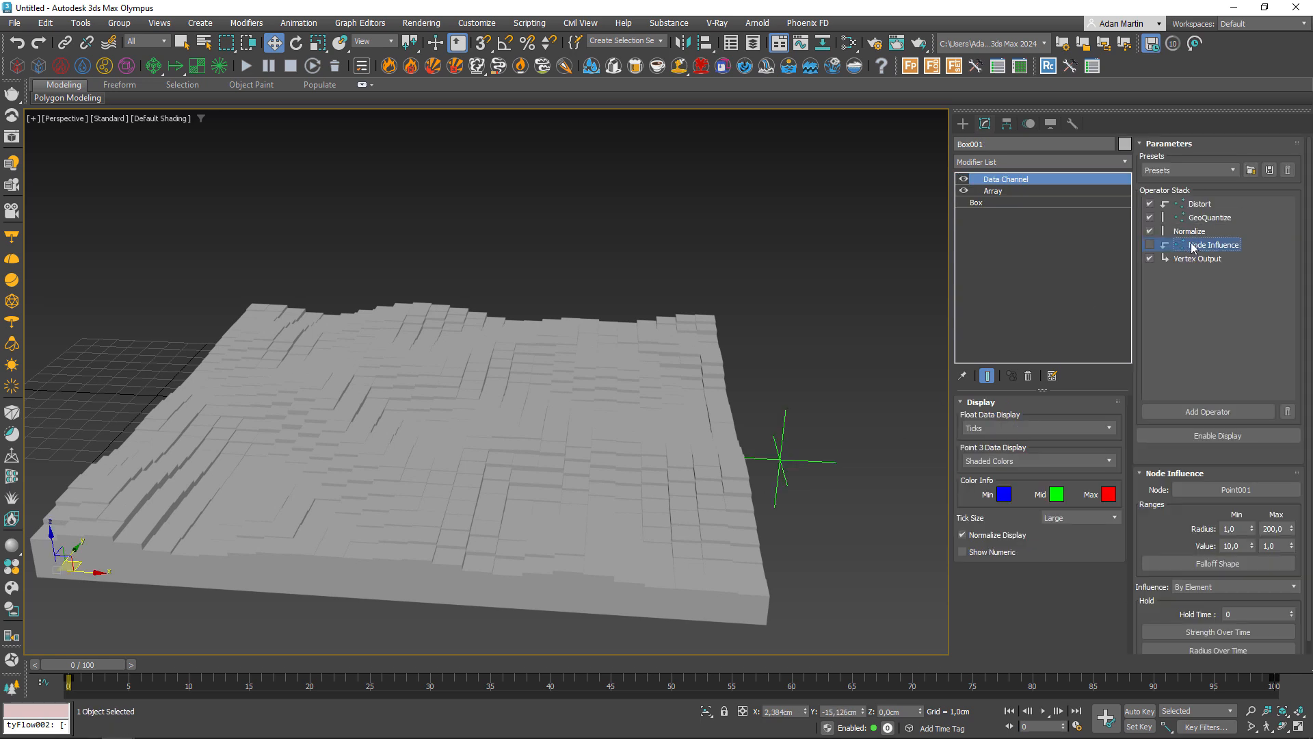
{"action": "right_click", "coordinate": [1199, 248]}
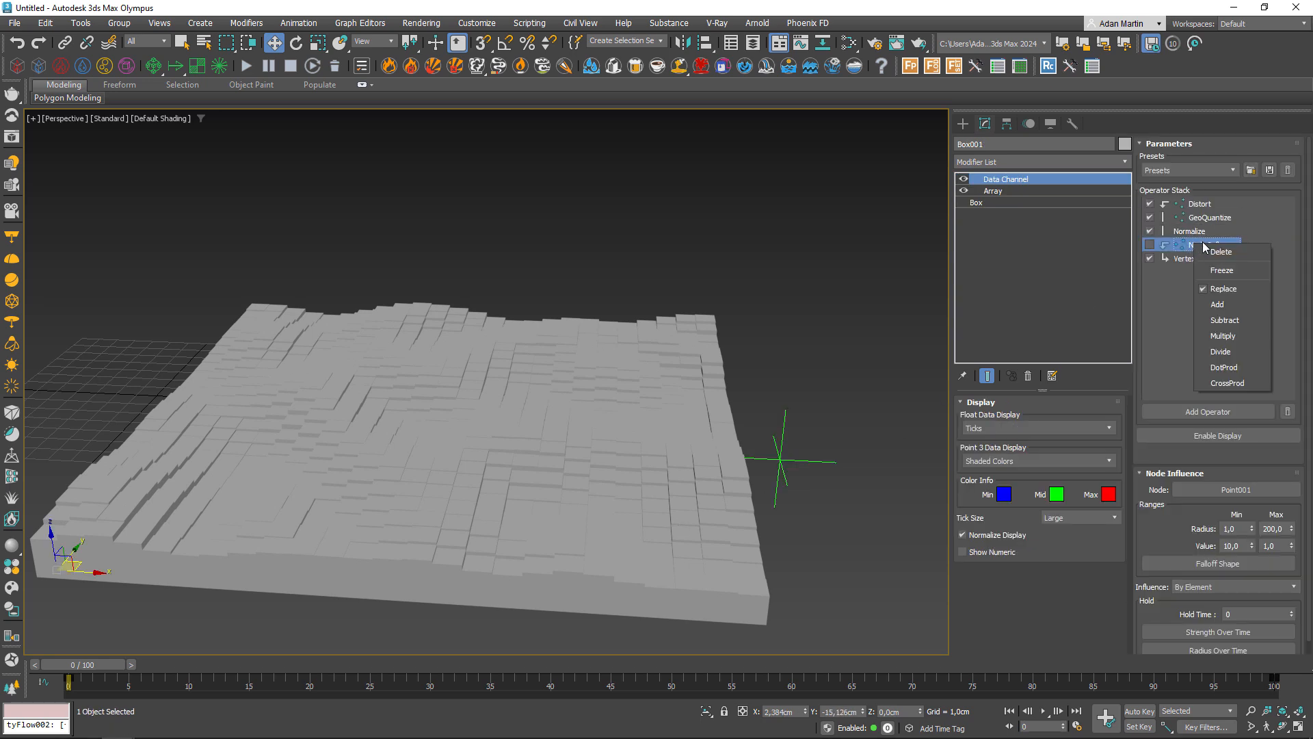
{"action": "left_click", "coordinate": [1217, 306]}
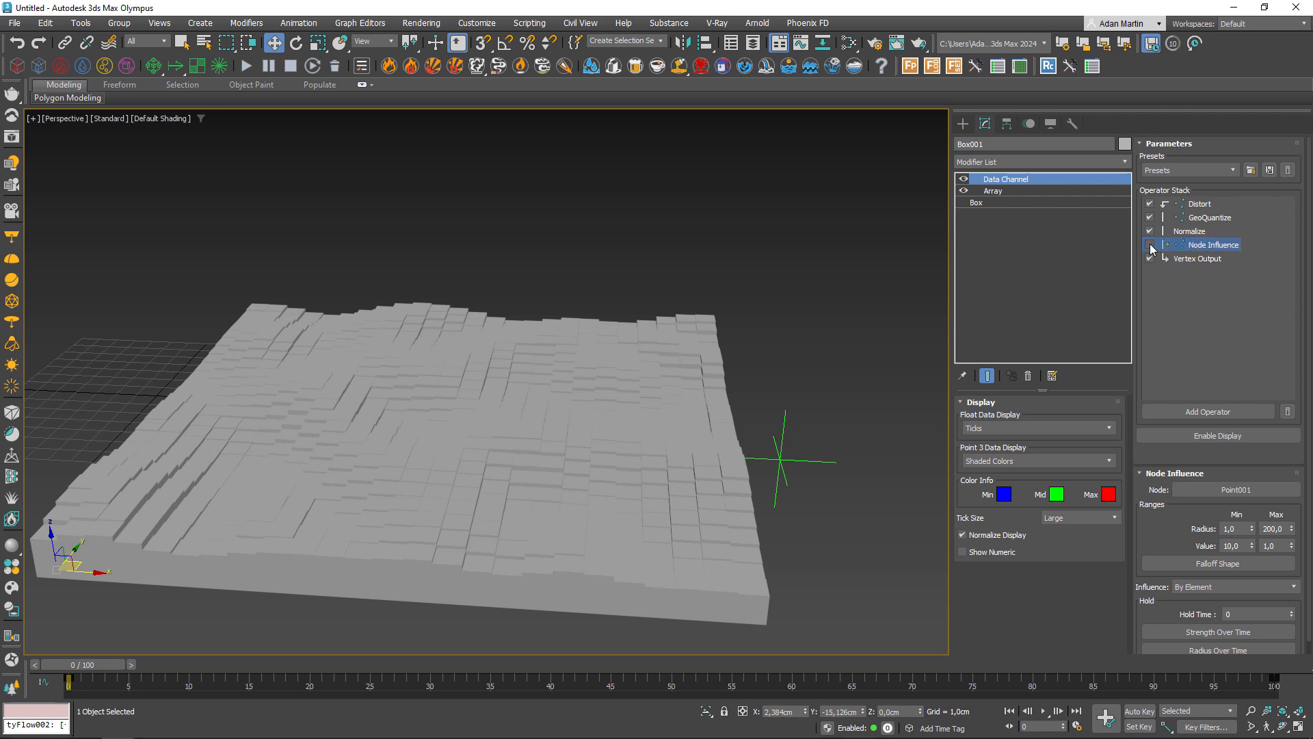
{"action": "left_click", "coordinate": [1150, 245]}
{"action": "left_click_drag", "start_coordinate": [813, 461], "coordinate": [689, 443]}
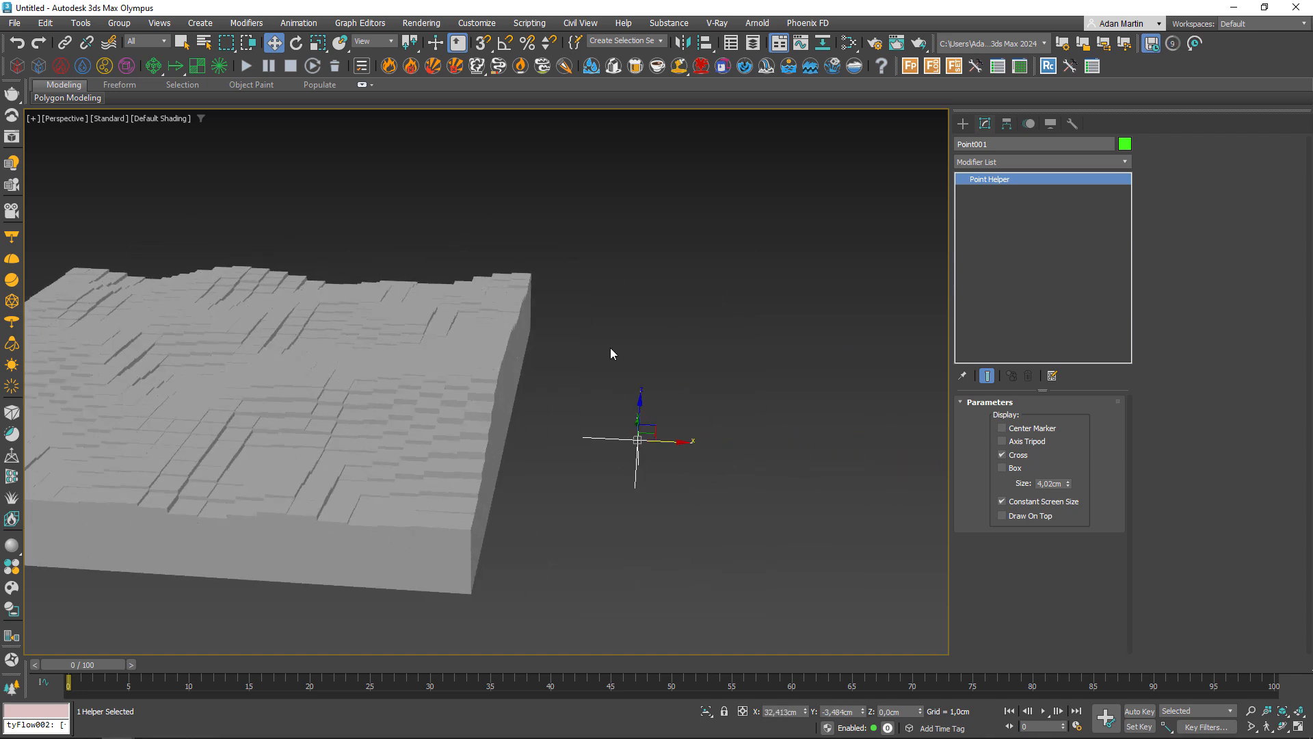
Step: Set the Node Influence value range to minimum 16.5 and maximum 0, with a maximum radius of 192.3
{"action": "left_click", "coordinate": [503, 342]}
{"action": "left_click", "coordinate": [1191, 231]}
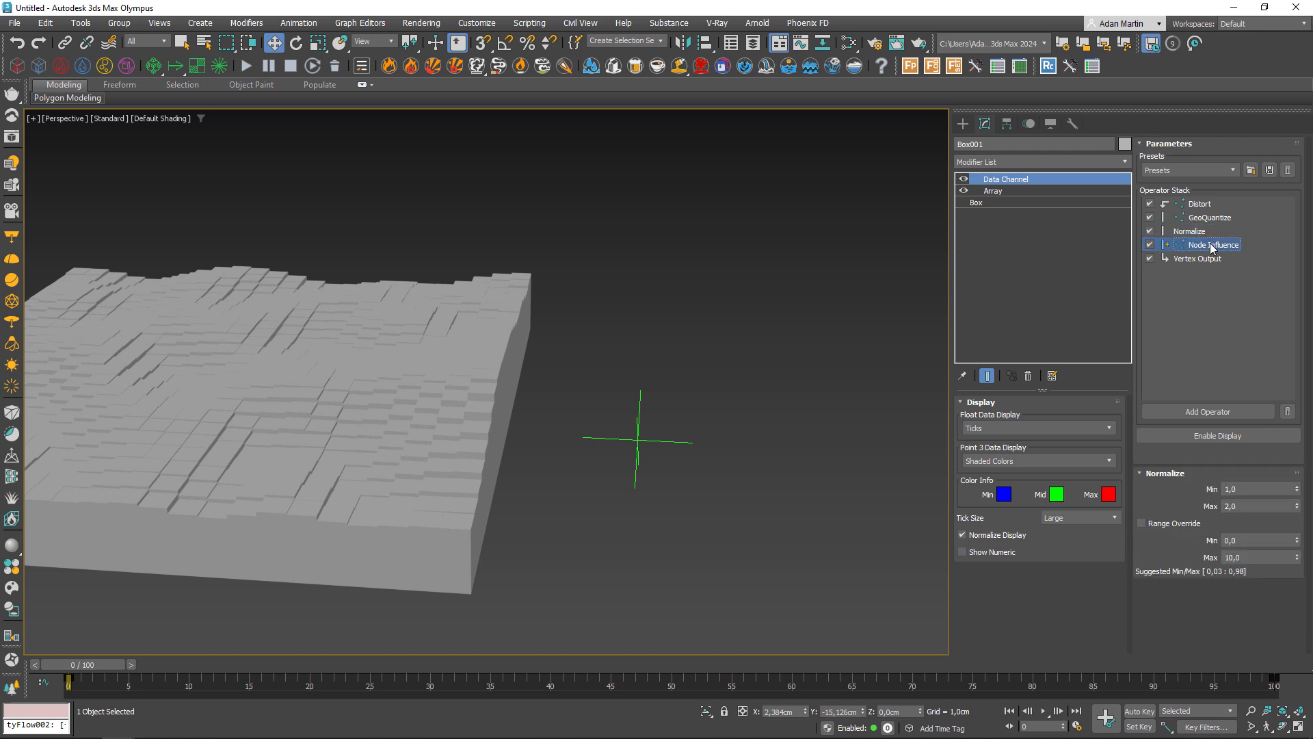
{"action": "left_click", "coordinate": [1212, 245]}
{"action": "double_click", "coordinate": [1232, 545]}
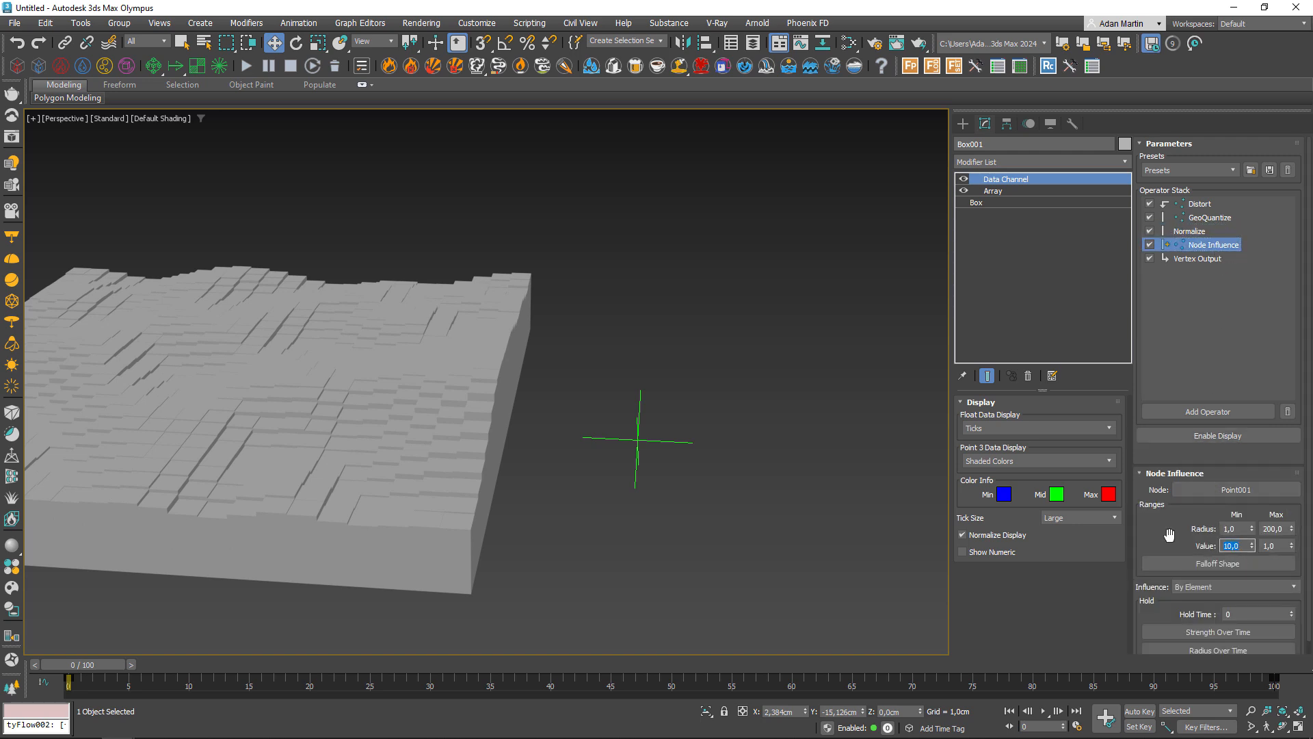
{"action": "left_click", "coordinate": [1285, 547]}
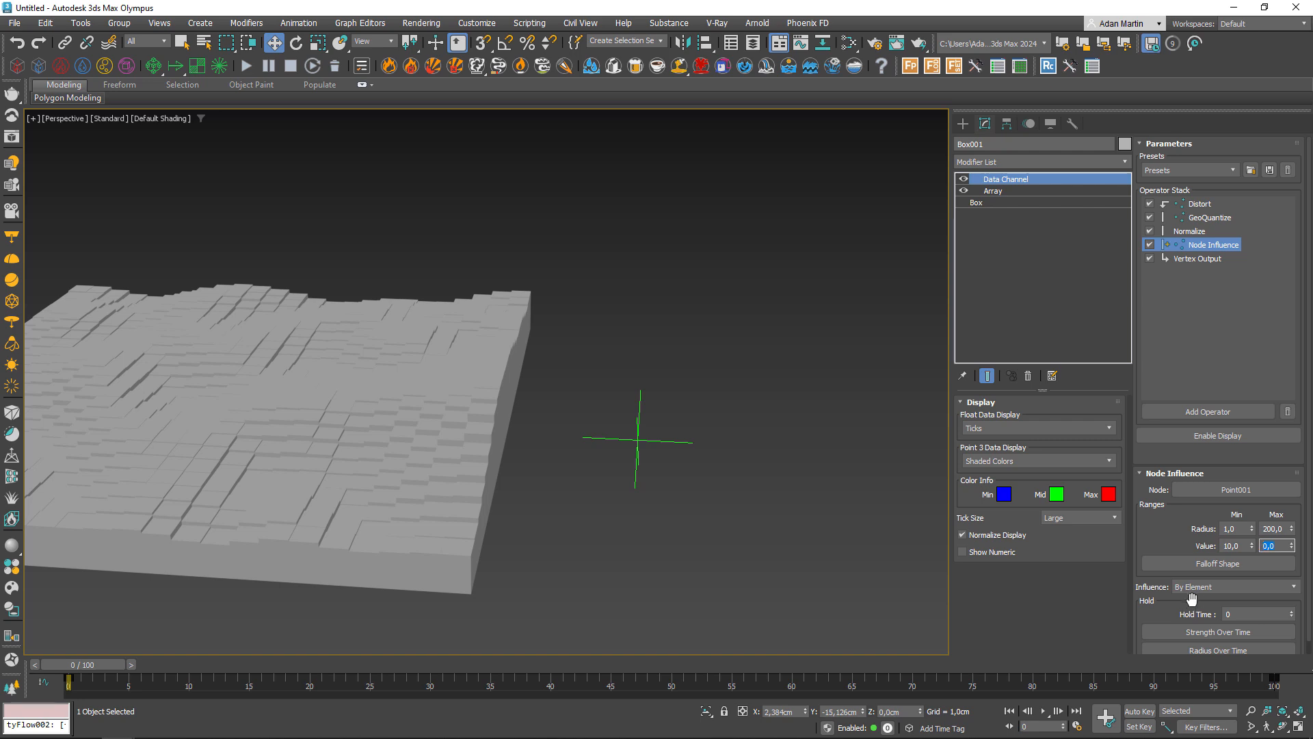
{"action": "left_click_drag", "start_coordinate": [1253, 547], "coordinate": [1292, 551]}
Step: Adjust the tangent handle of the first point on the Node Influence falloff curve slightly, and close the curve editor
{"action": "left_click", "coordinate": [1201, 563]}
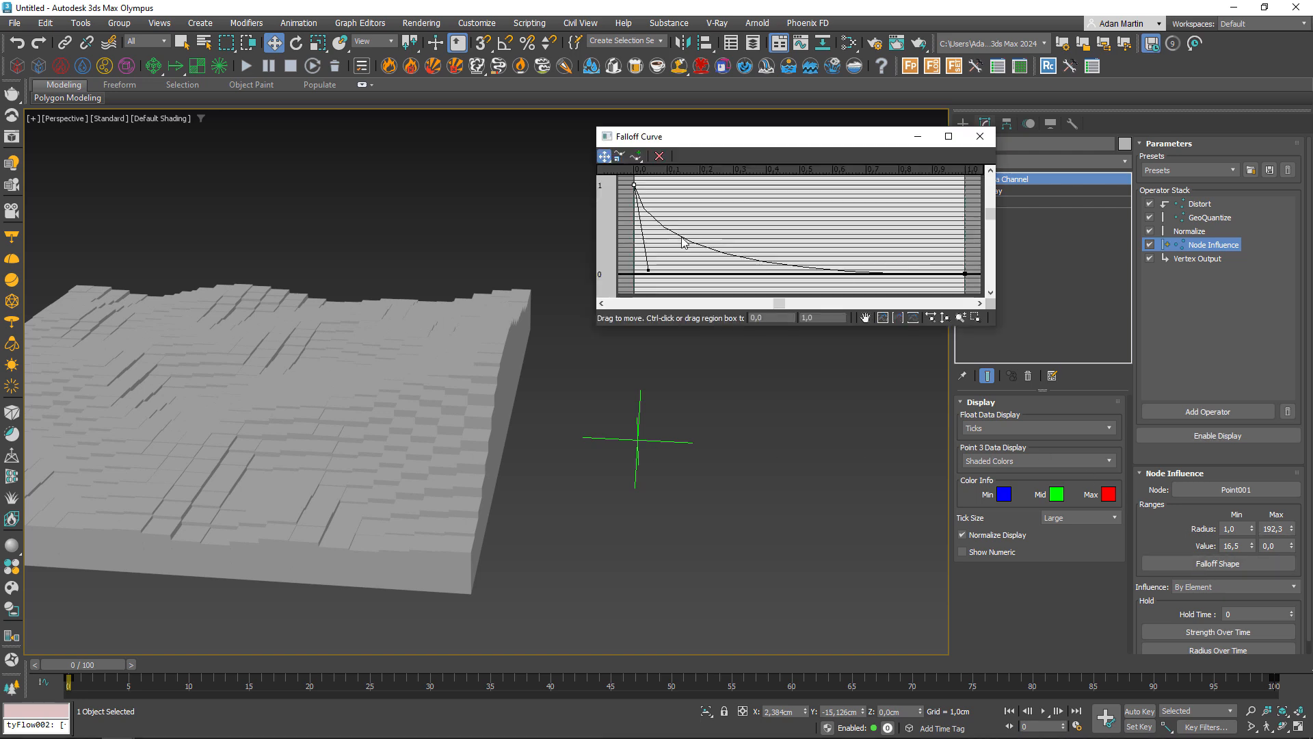
{"action": "left_click_drag", "start_coordinate": [648, 270], "coordinate": [651, 272]}
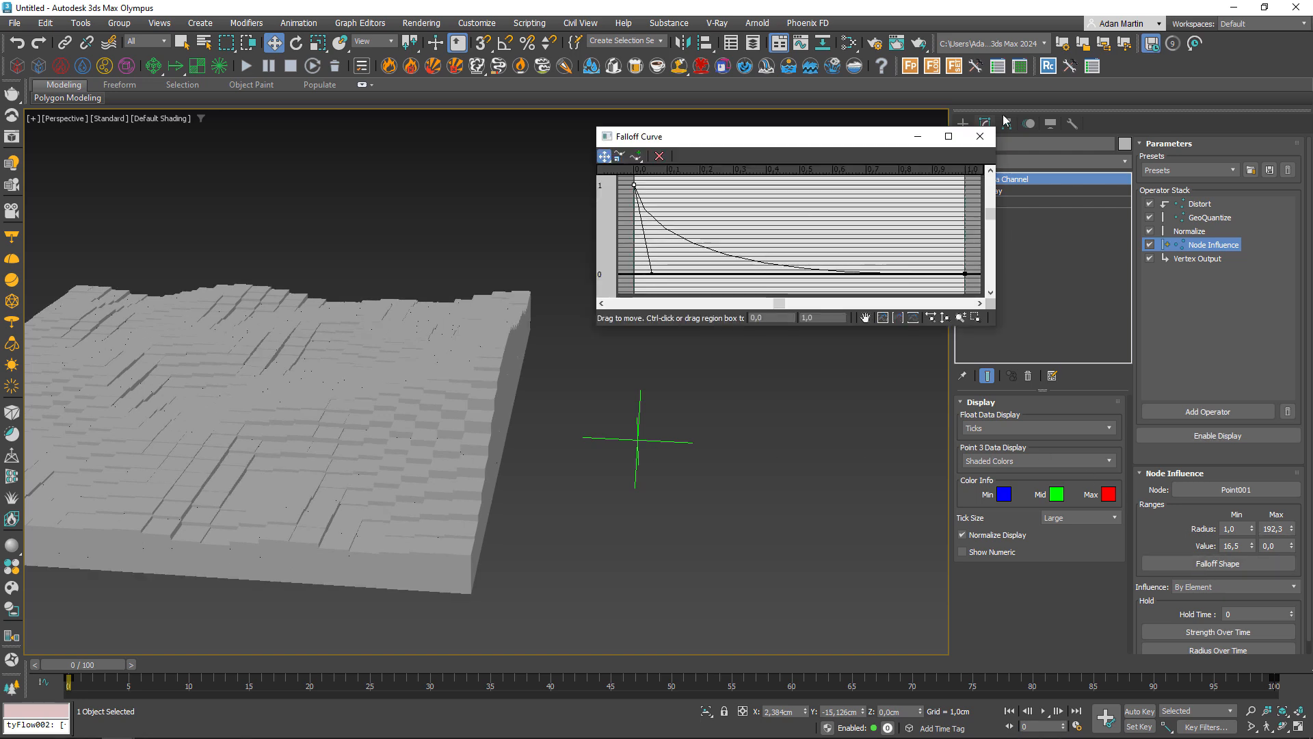
{"action": "left_click", "coordinate": [980, 137]}
Step: Move the point helper farther from the array to X about 35.9 cm and Y about -5 cm
{"action": "left_click", "coordinate": [655, 437]}
{"action": "left_click_drag", "start_coordinate": [654, 432], "coordinate": [781, 395]}
{"action": "middle_click_drag", "start_coordinate": [752, 439], "coordinate": [744, 434]}
Step: Using Auto Key, animate the point helper across the array to X about -7.2 cm at frame 100
{"action": "key", "text": "n"}
{"action": "left_click_drag", "start_coordinate": [142, 666], "coordinate": [1259, 664]}
{"action": "scroll", "coordinate": [692, 475], "scroll_direction": "down", "scroll_amount": 3}
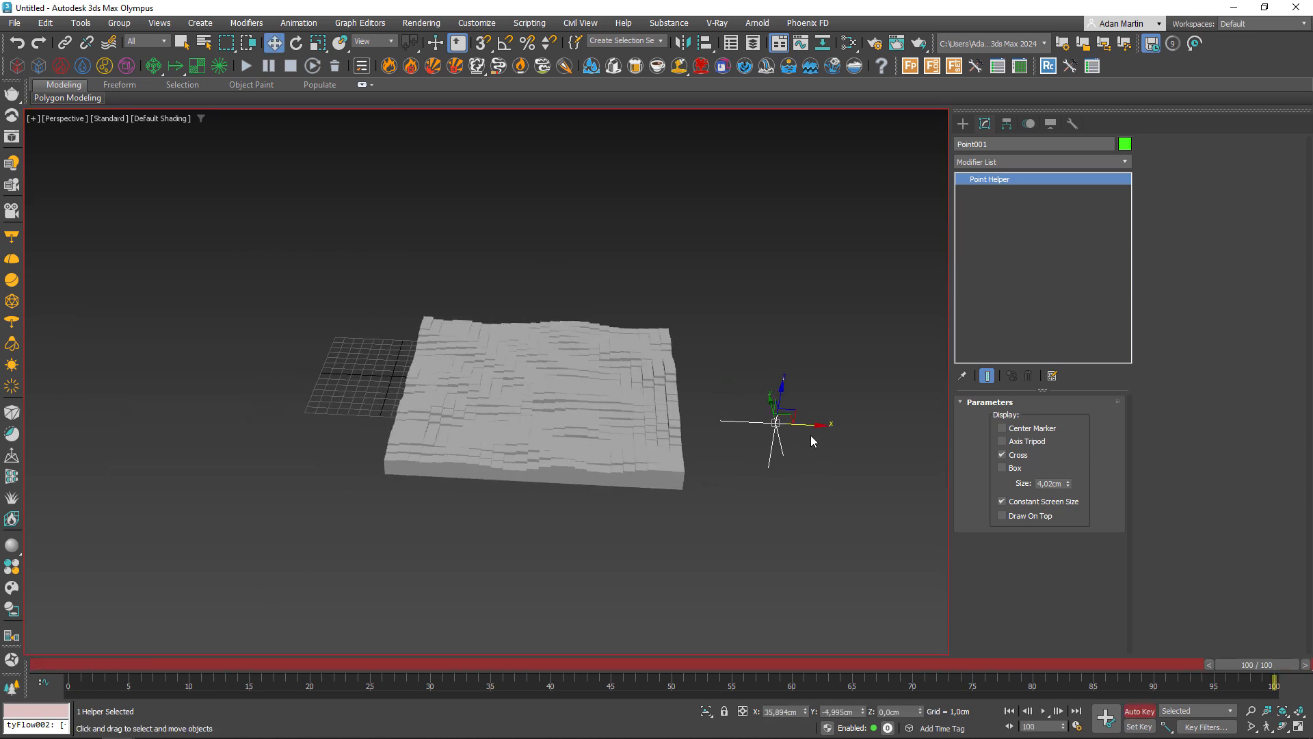
{"action": "left_click_drag", "start_coordinate": [814, 426], "coordinate": [345, 437]}
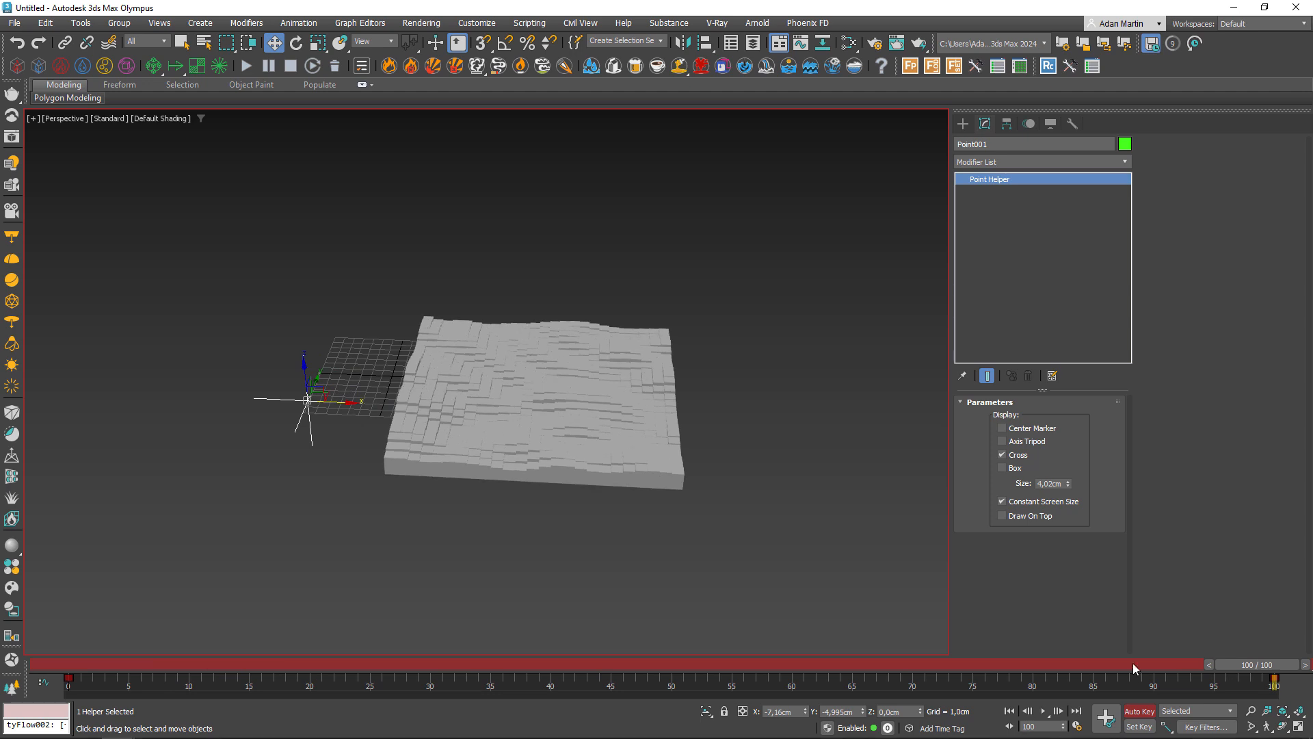
{"action": "left_click", "coordinate": [1132, 713]}
Step: Play the helper animation and examine the array's deformation at frame 33 from another angle
{"action": "left_click", "coordinate": [1043, 711]}
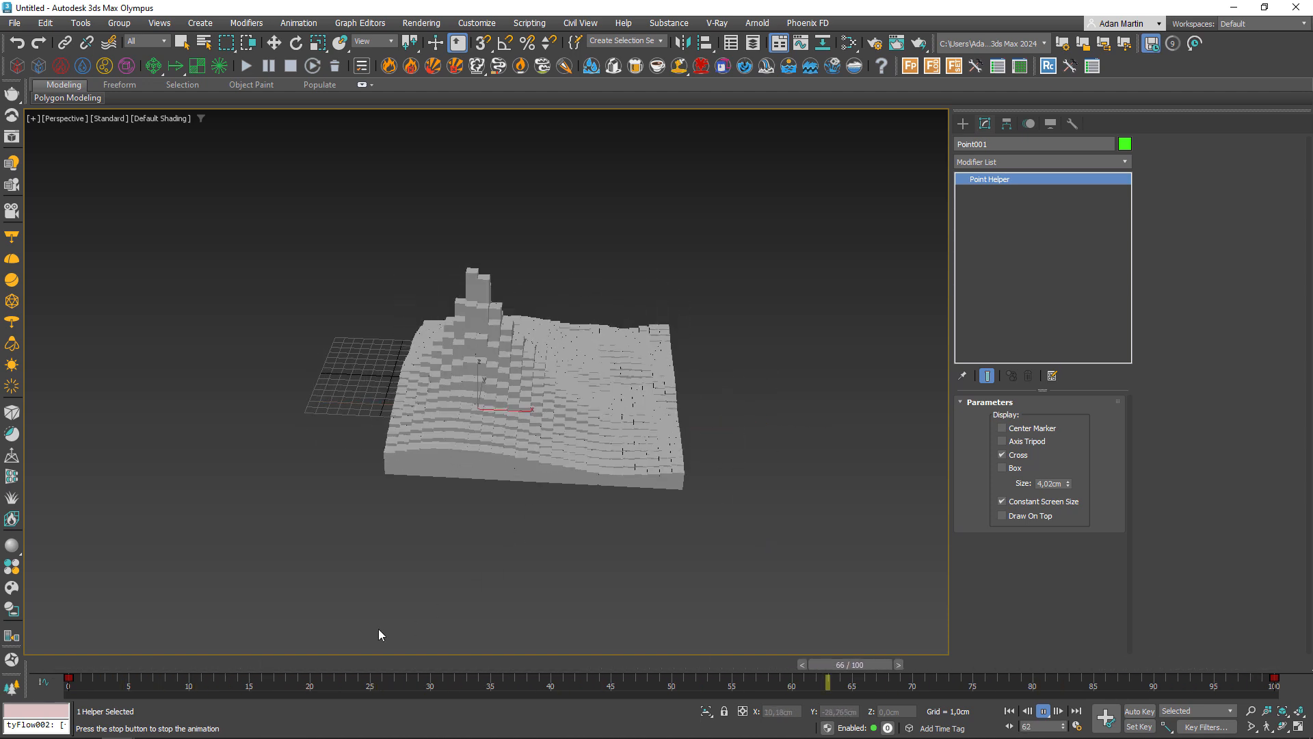
{"action": "left_click_drag", "start_coordinate": [355, 662], "coordinate": [466, 665]}
{"action": "middle_click_drag", "start_coordinate": [556, 474], "coordinate": [537, 496], "text": "alt"}
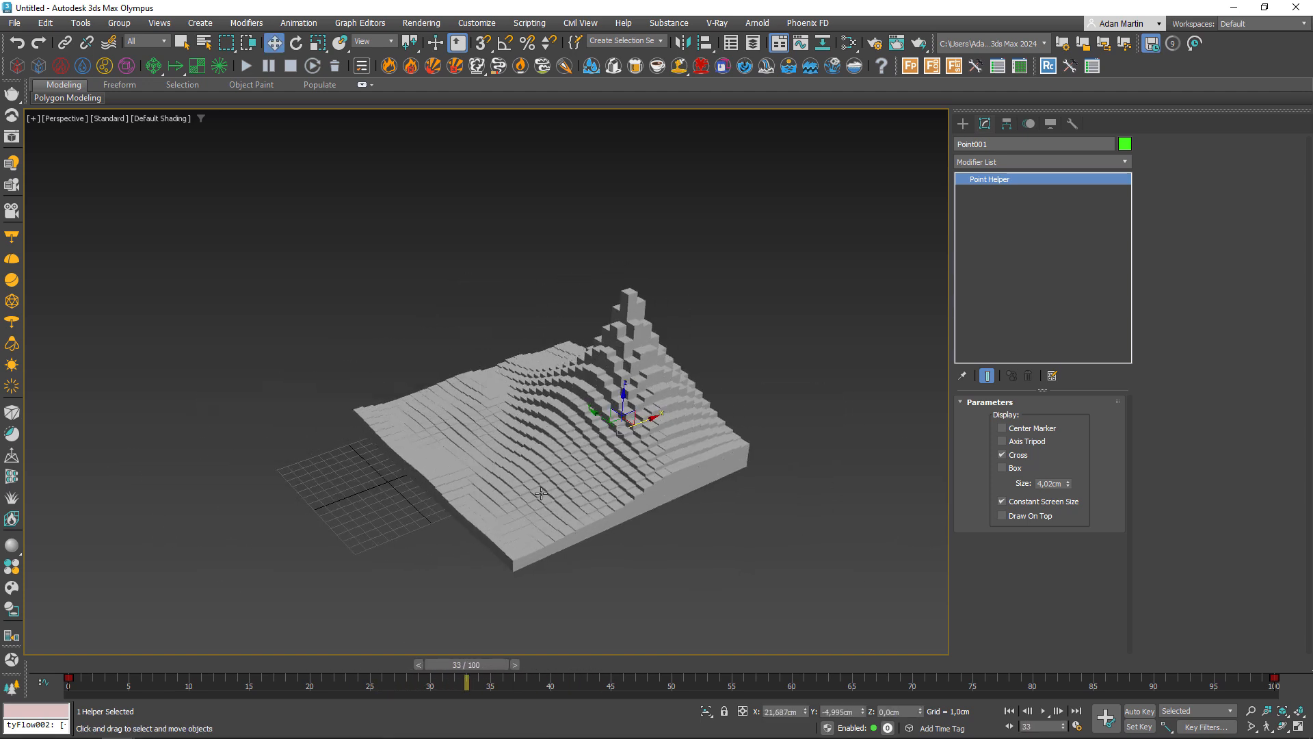
Step: Select the box array and review its Node Influence and Vertex Output operators, including the Node Influence blend mode options
{"action": "left_click", "coordinate": [537, 496]}
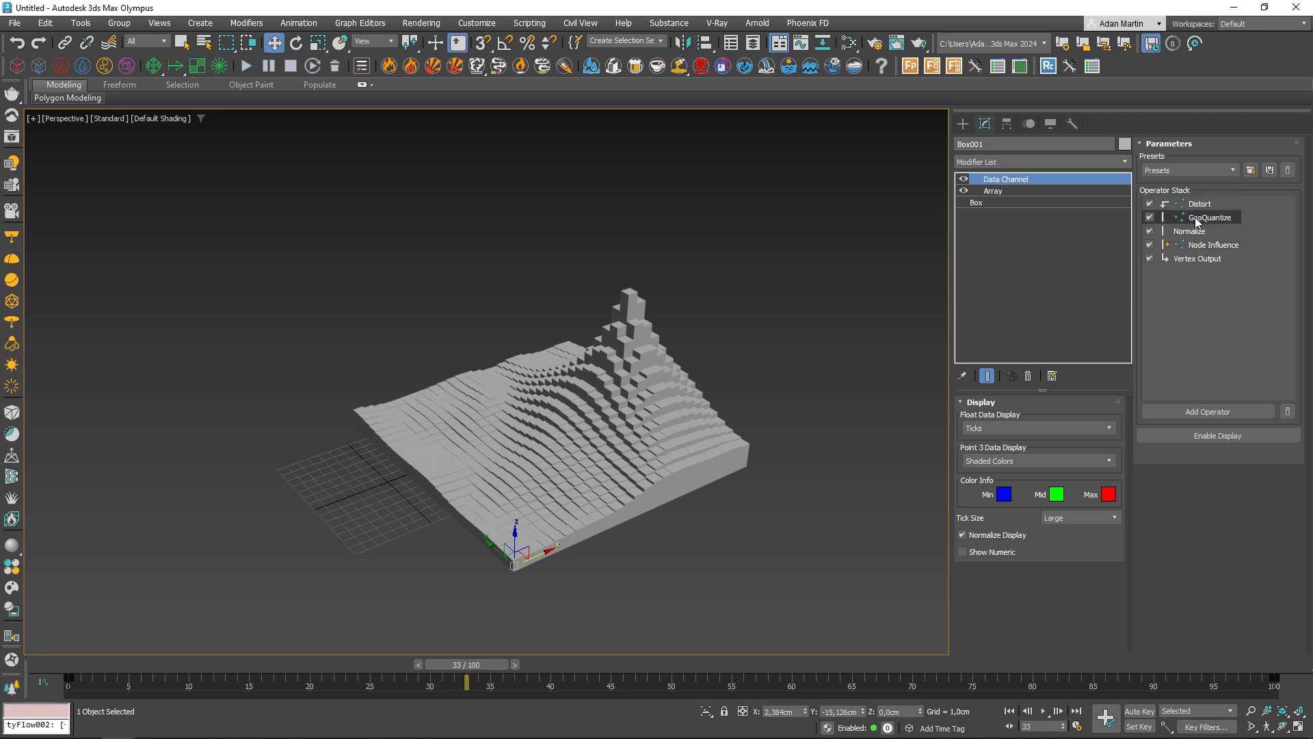
{"action": "left_click", "coordinate": [1202, 245]}
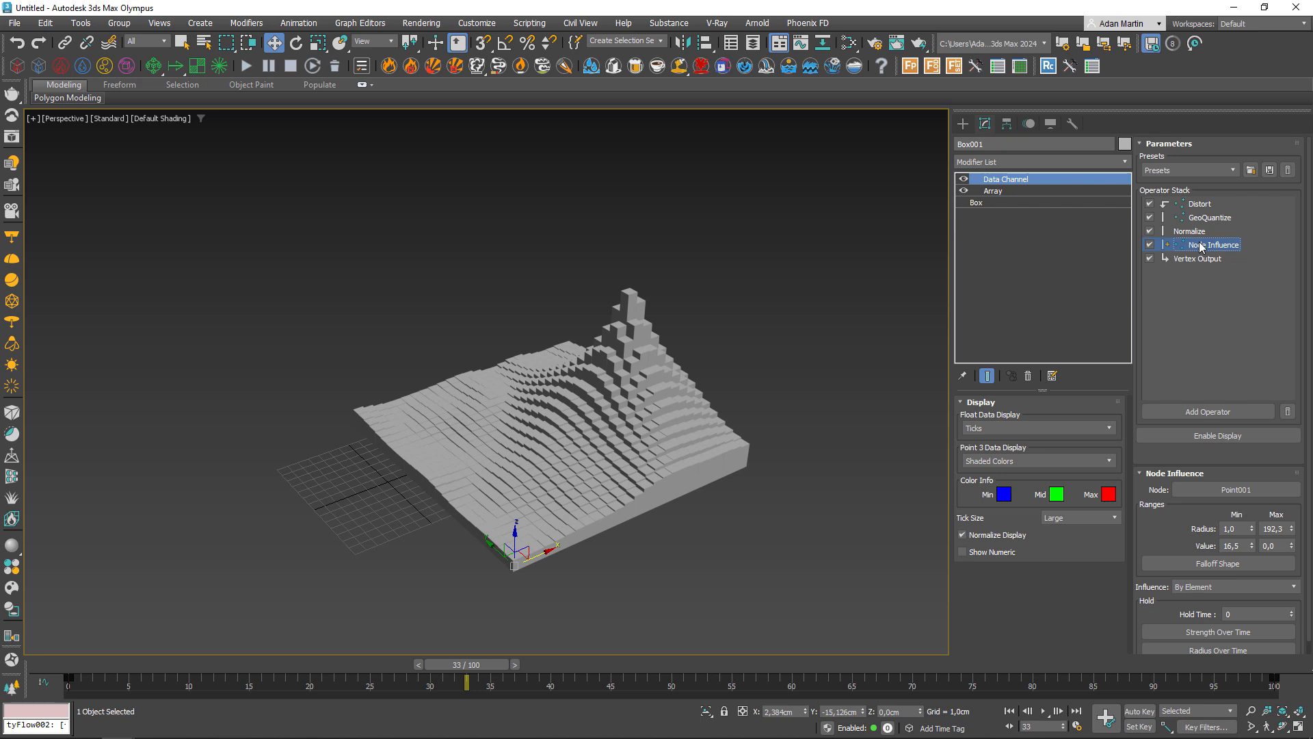
{"action": "left_click", "coordinate": [1202, 259]}
{"action": "left_click", "coordinate": [1206, 245]}
{"action": "left_click", "coordinate": [1202, 258]}
{"action": "left_click", "coordinate": [1205, 245]}
{"action": "right_click", "coordinate": [1205, 245]}
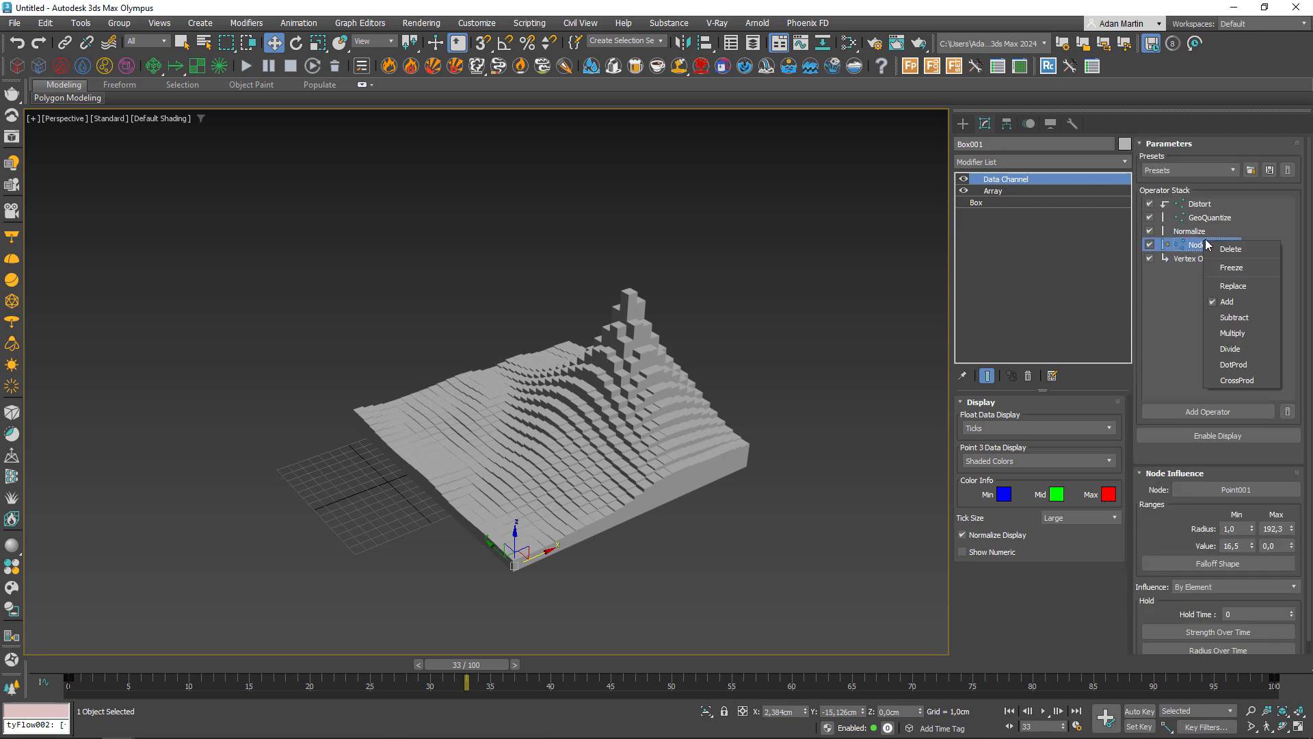
{"action": "left_click", "coordinate": [1167, 325]}
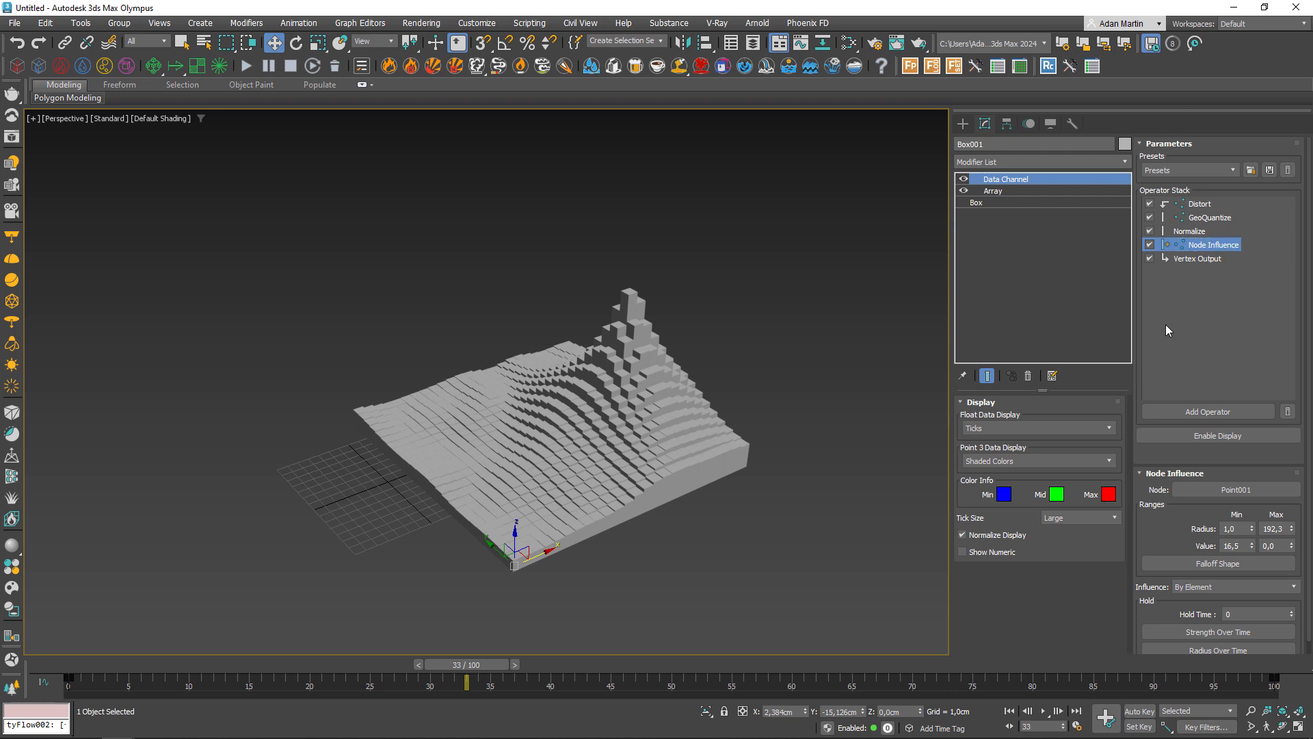
{"action": "left_click", "coordinate": [1201, 260]}
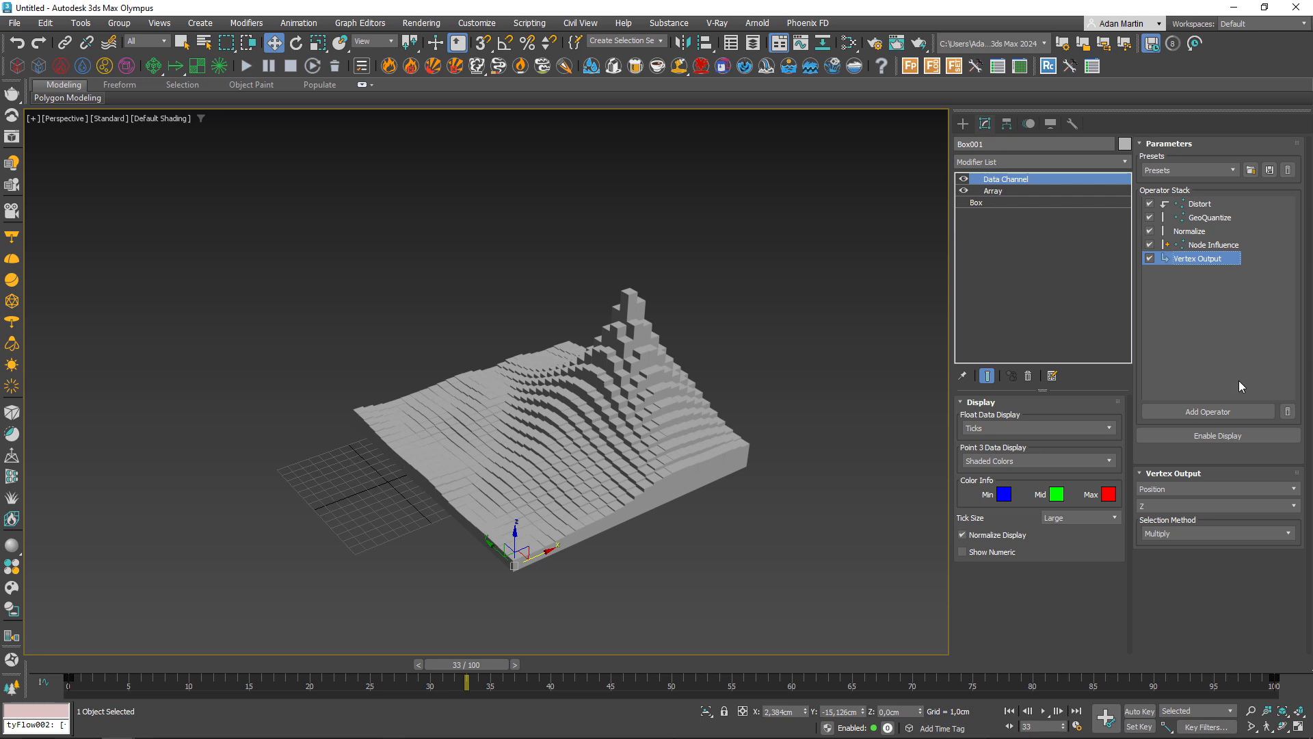
{"action": "left_click", "coordinate": [1161, 261]}
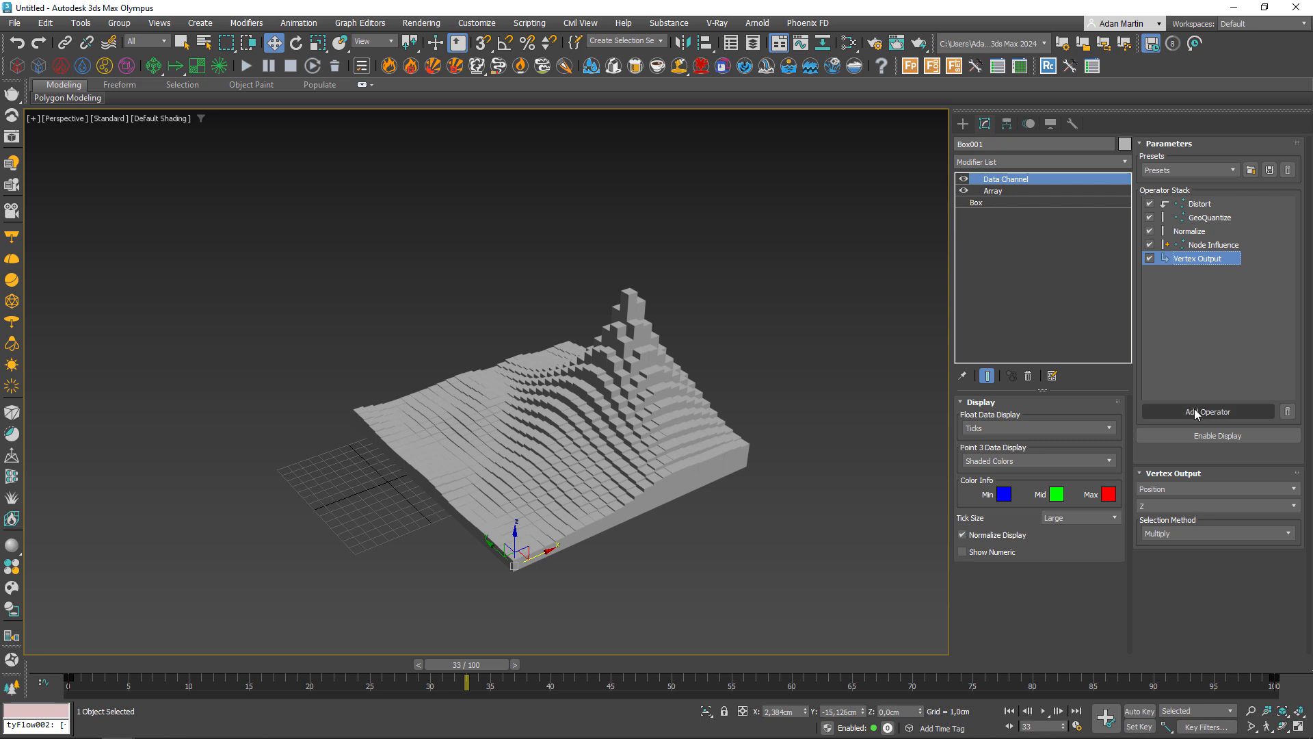
Step: Add a second Vertex Output operator at the end of the operator stack
{"action": "left_click", "coordinate": [1195, 410]}
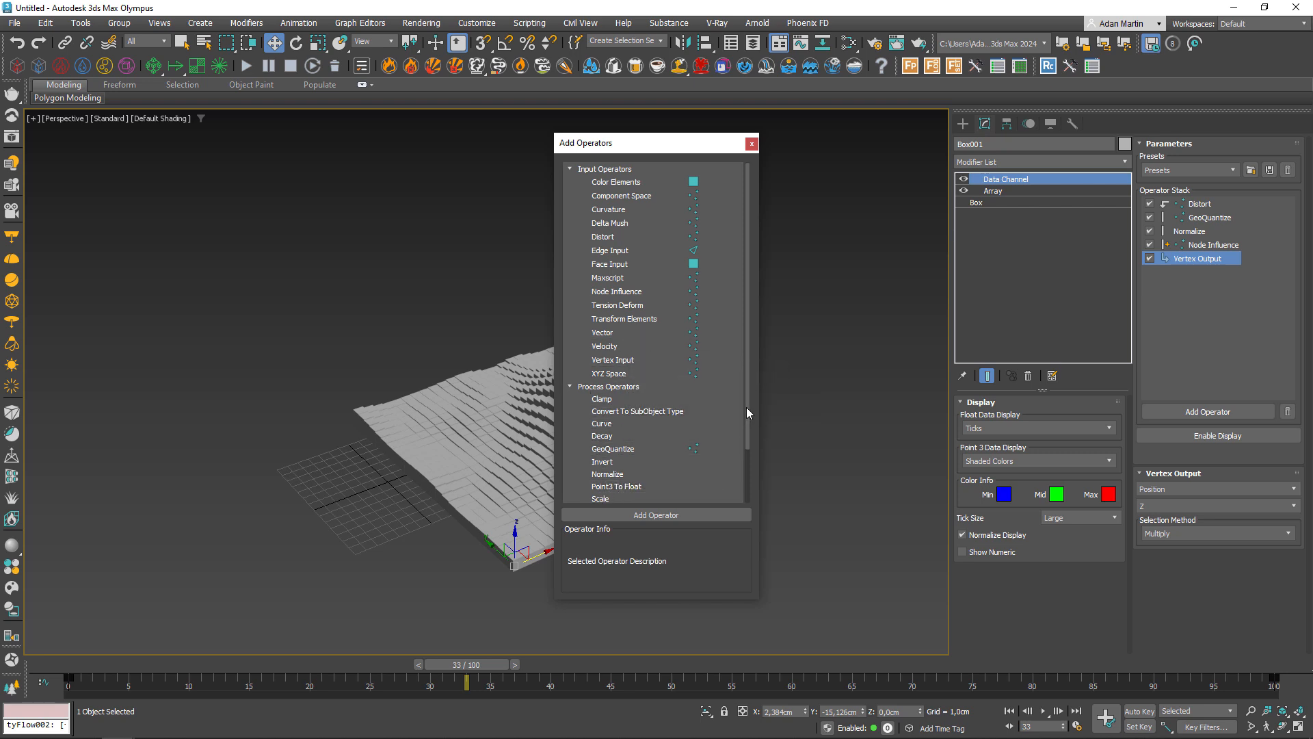
{"action": "left_click_drag", "start_coordinate": [746, 405], "coordinate": [751, 468]}
{"action": "left_click", "coordinate": [621, 496]}
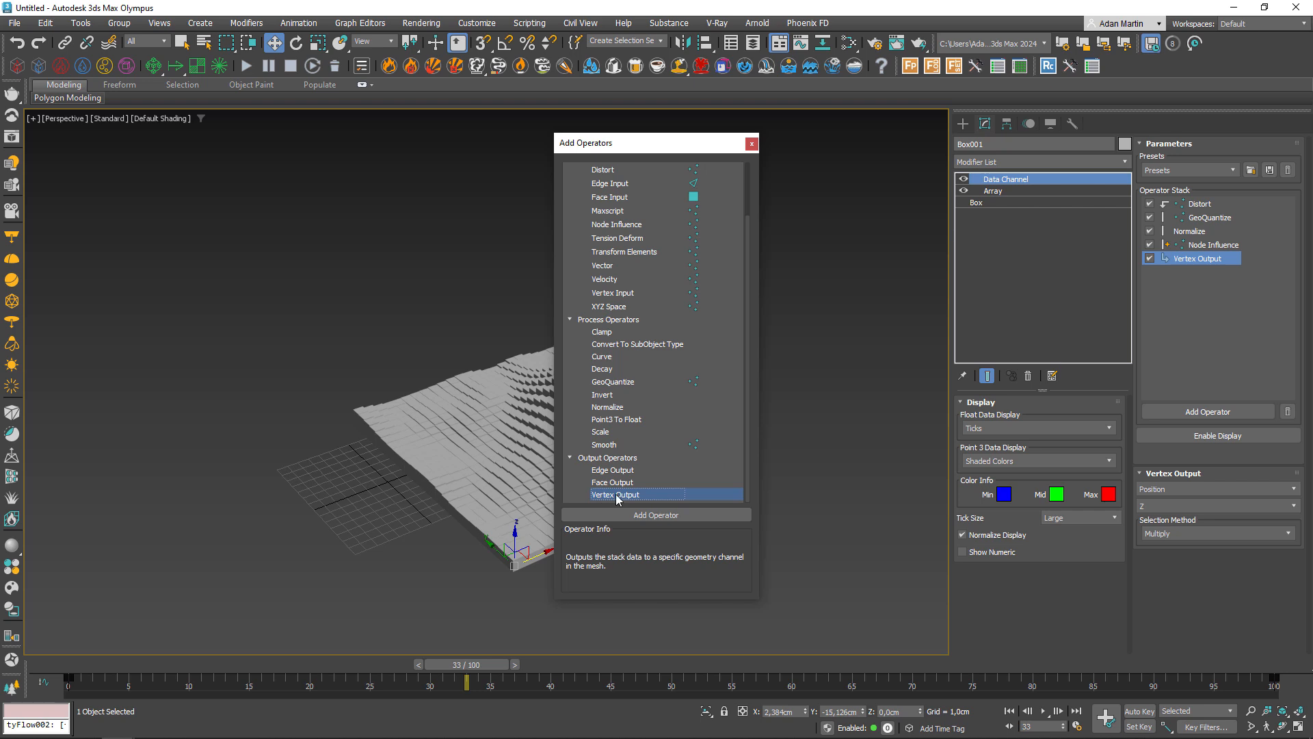
{"action": "left_click", "coordinate": [653, 515]}
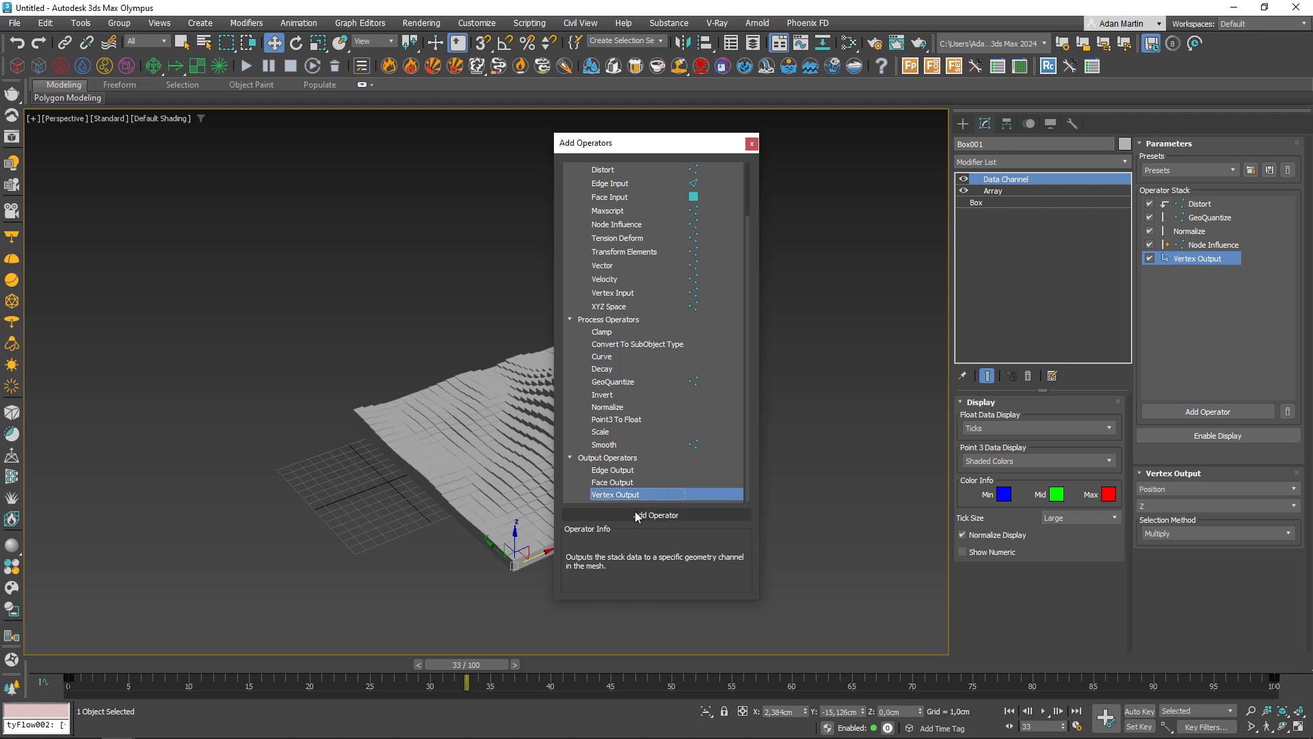
{"action": "left_click", "coordinate": [752, 143]}
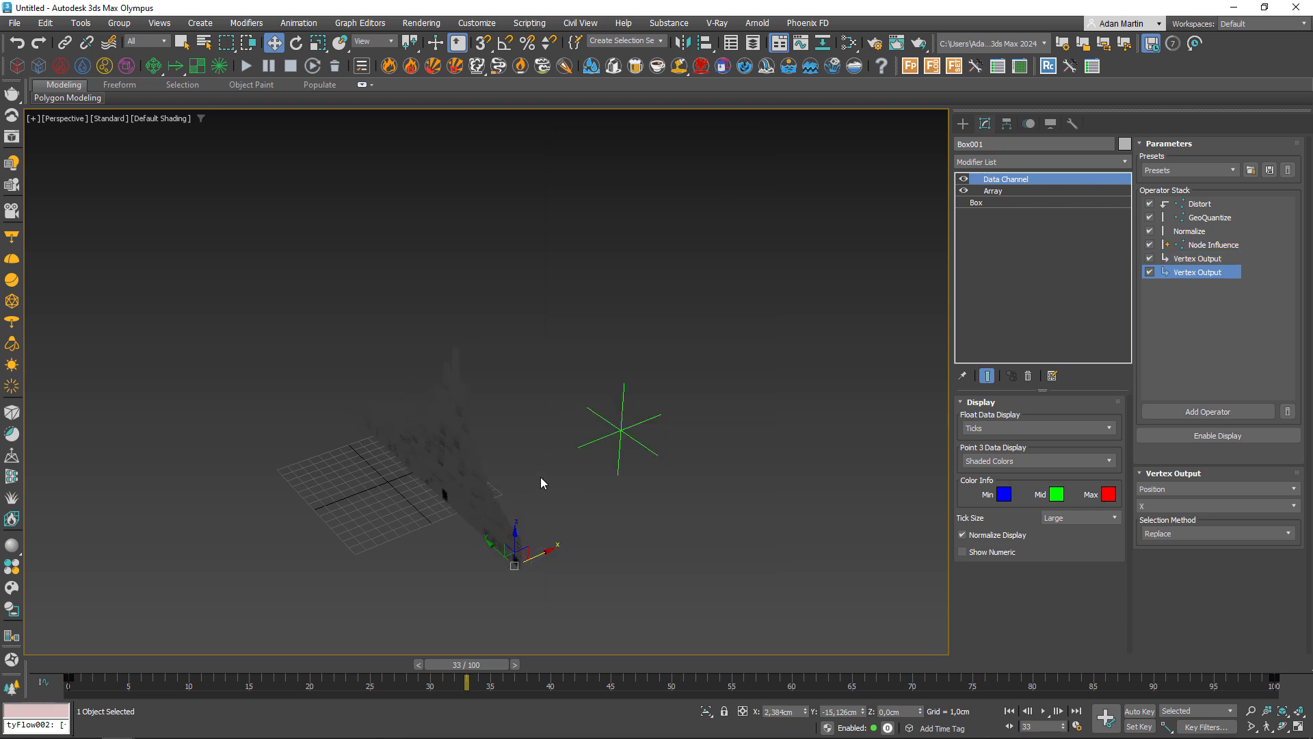
Step: Set the second Vertex Output operator to output to Vertex Color
{"action": "left_click", "coordinate": [1177, 490]}
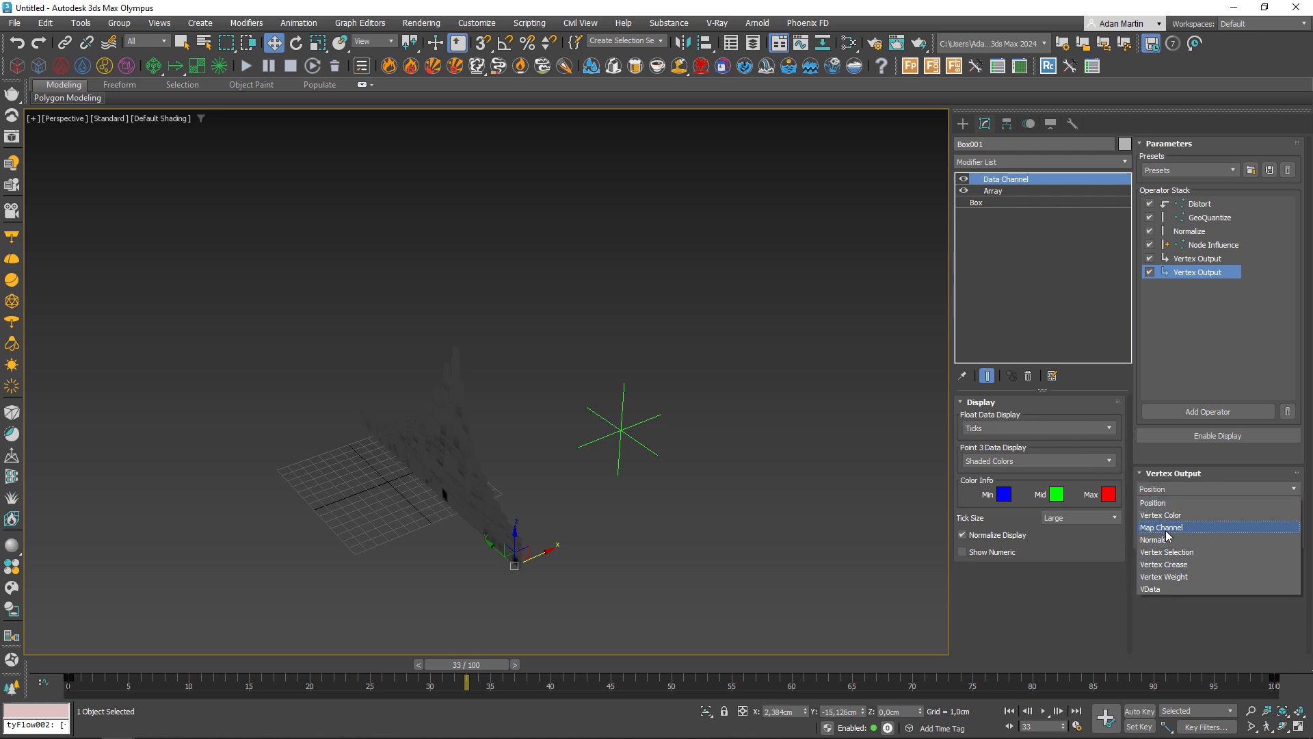
{"action": "left_click", "coordinate": [1161, 516]}
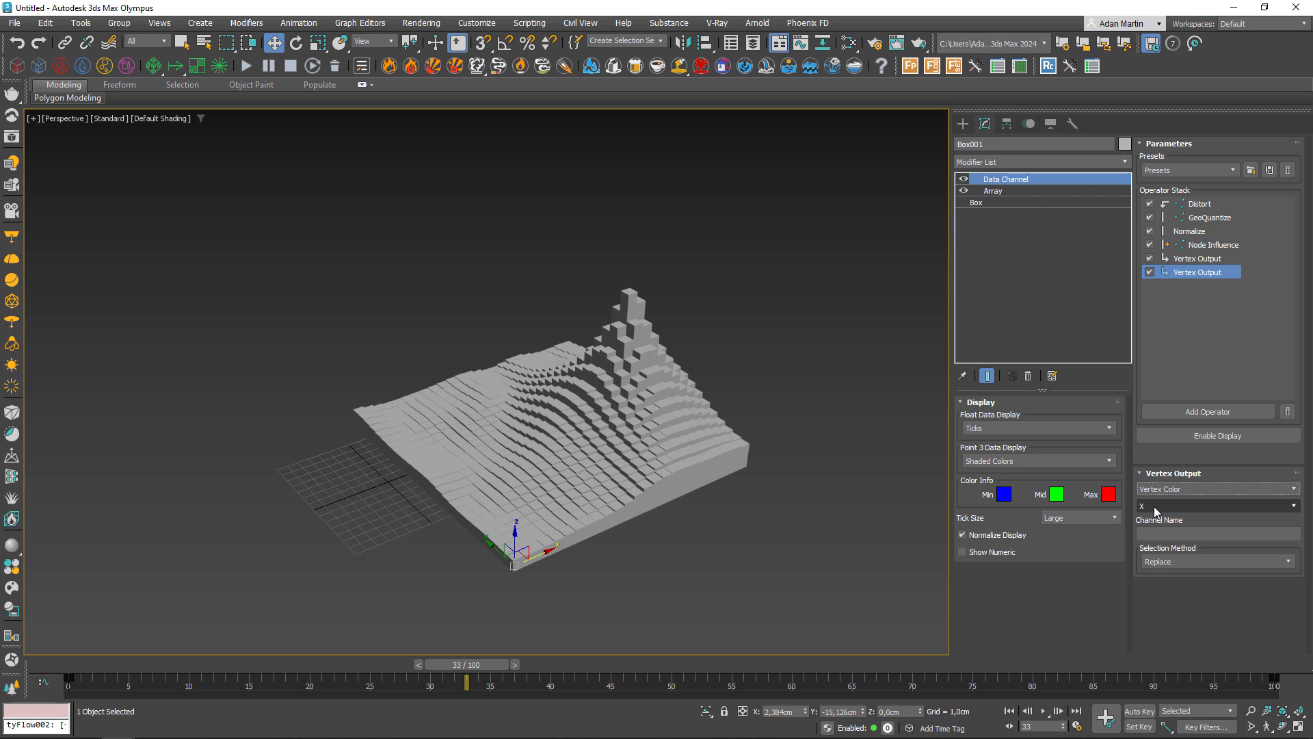
Step: Review the value ranges of the Node Influence and Normalize operators, along with the Distort, GeoQuantize and first Vertex Output settings
{"action": "left_click", "coordinate": [1198, 258]}
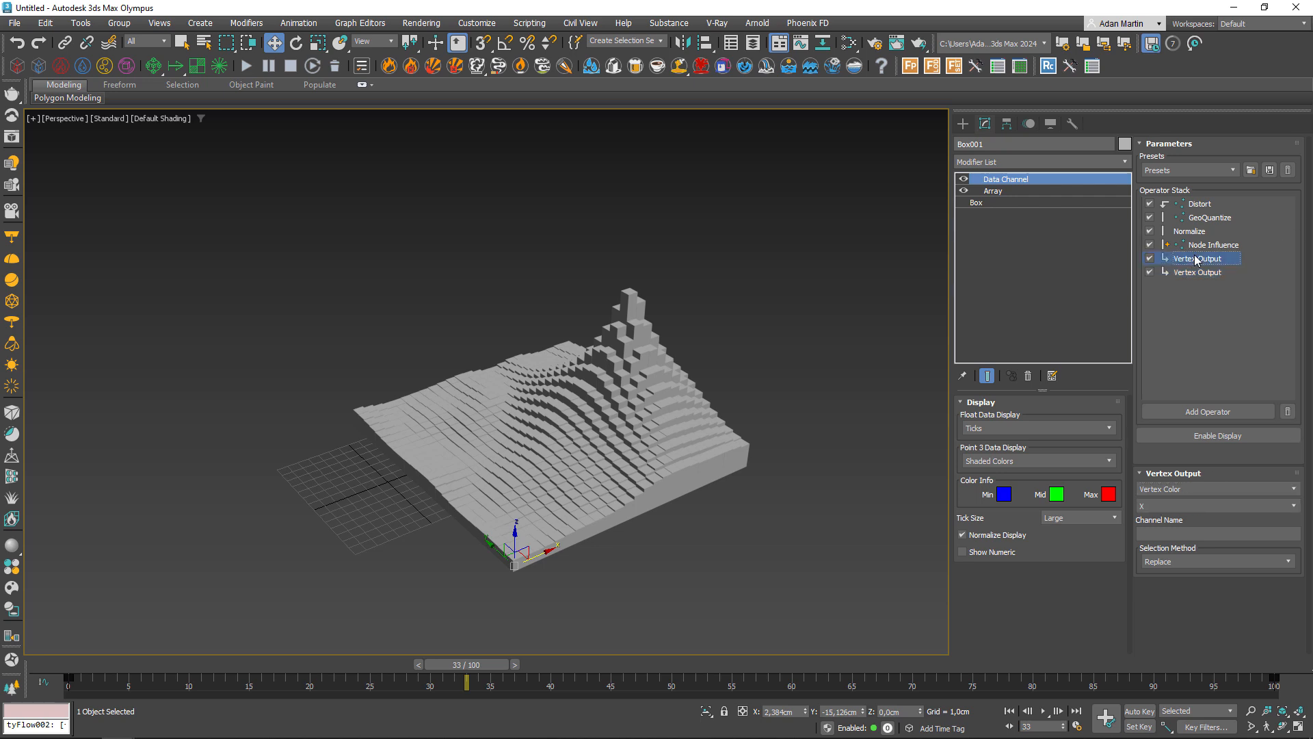
{"action": "left_click", "coordinate": [1194, 245]}
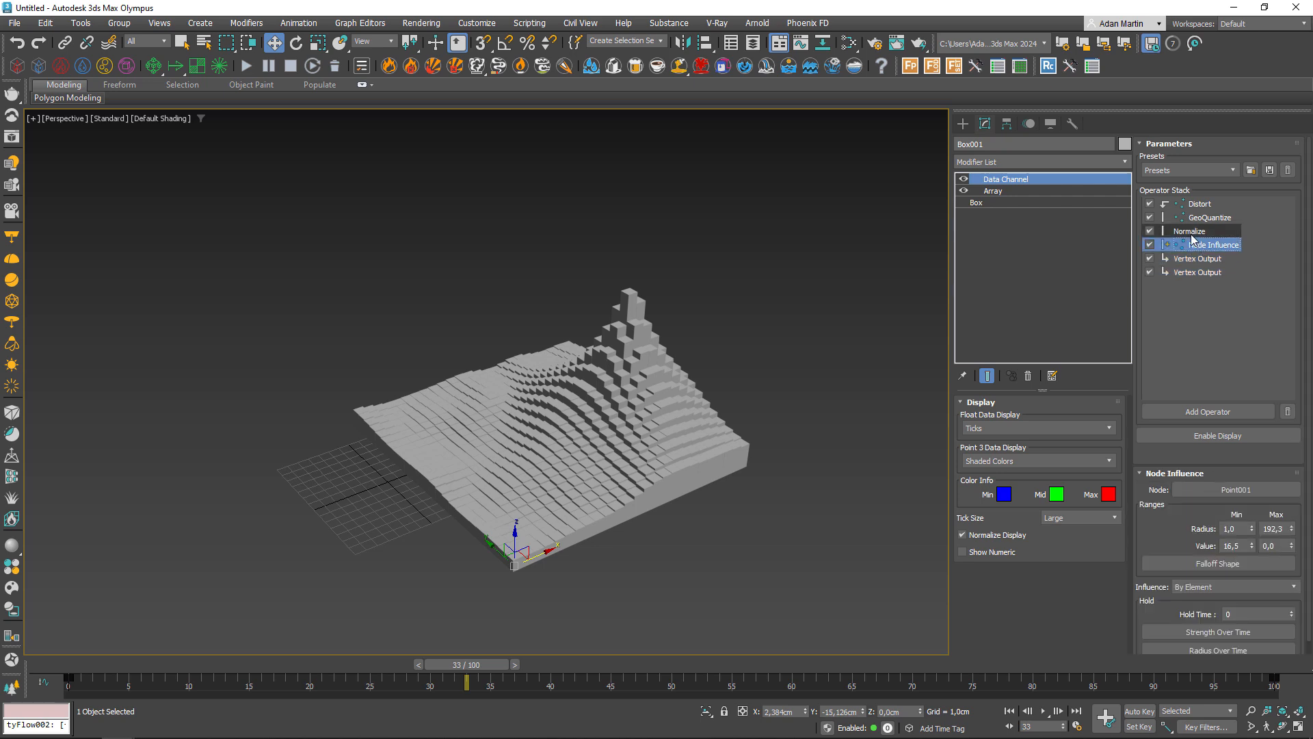
{"action": "left_click", "coordinate": [1233, 545]}
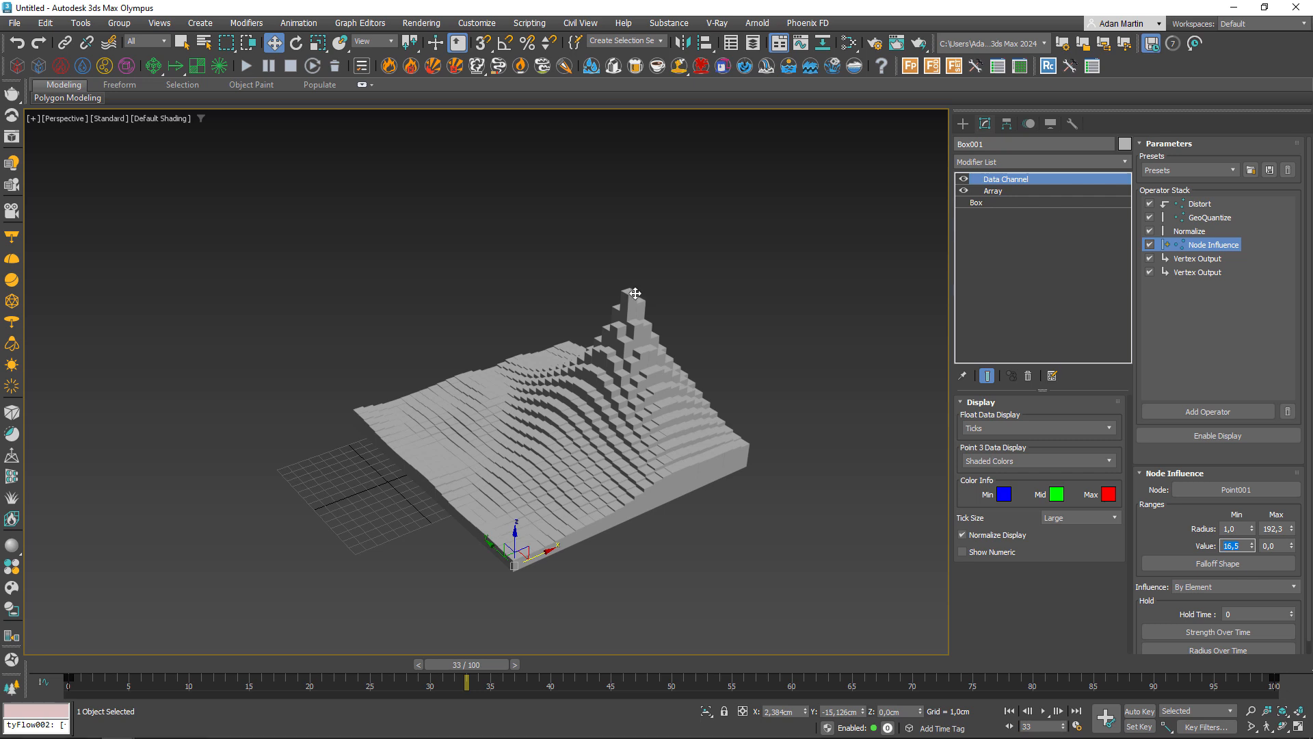
{"action": "left_click", "coordinate": [1208, 218]}
{"action": "left_click", "coordinate": [1191, 232]}
{"action": "left_click", "coordinate": [1206, 216]}
{"action": "left_click", "coordinate": [1201, 204]}
{"action": "left_click", "coordinate": [1190, 231]}
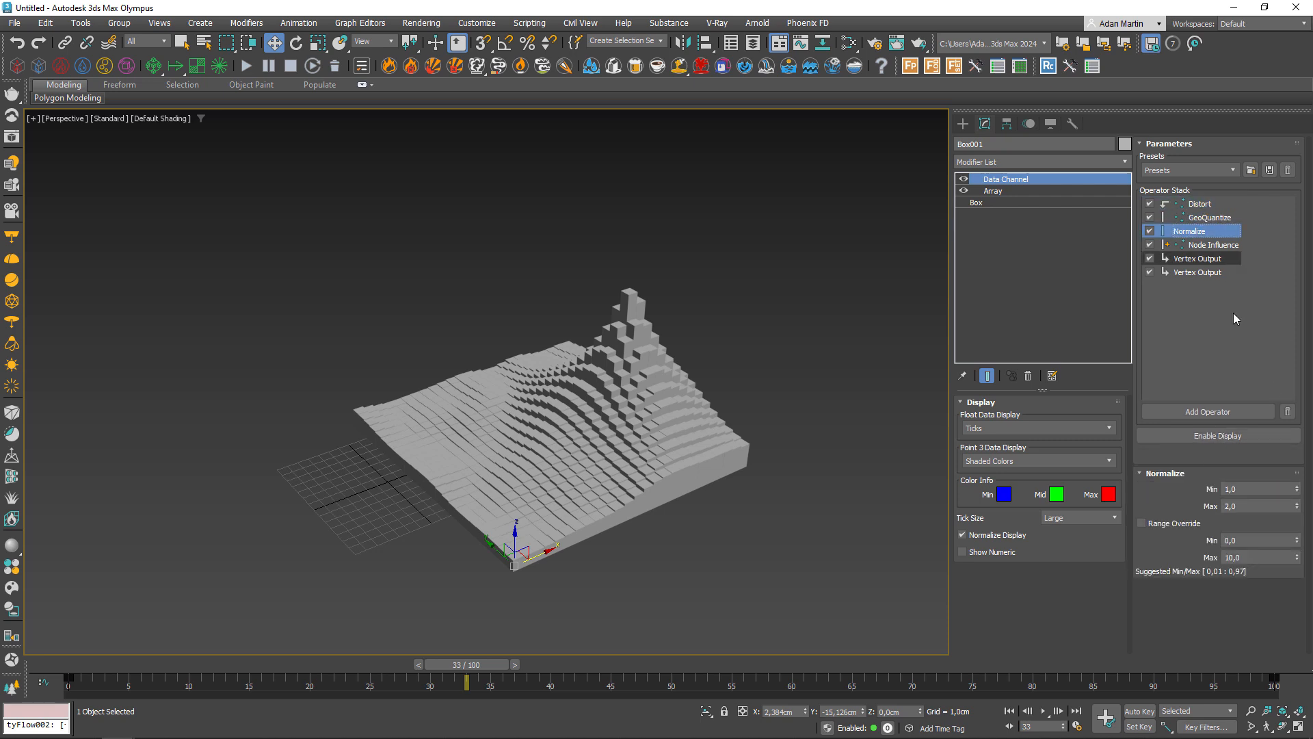
{"action": "left_click", "coordinate": [1245, 504]}
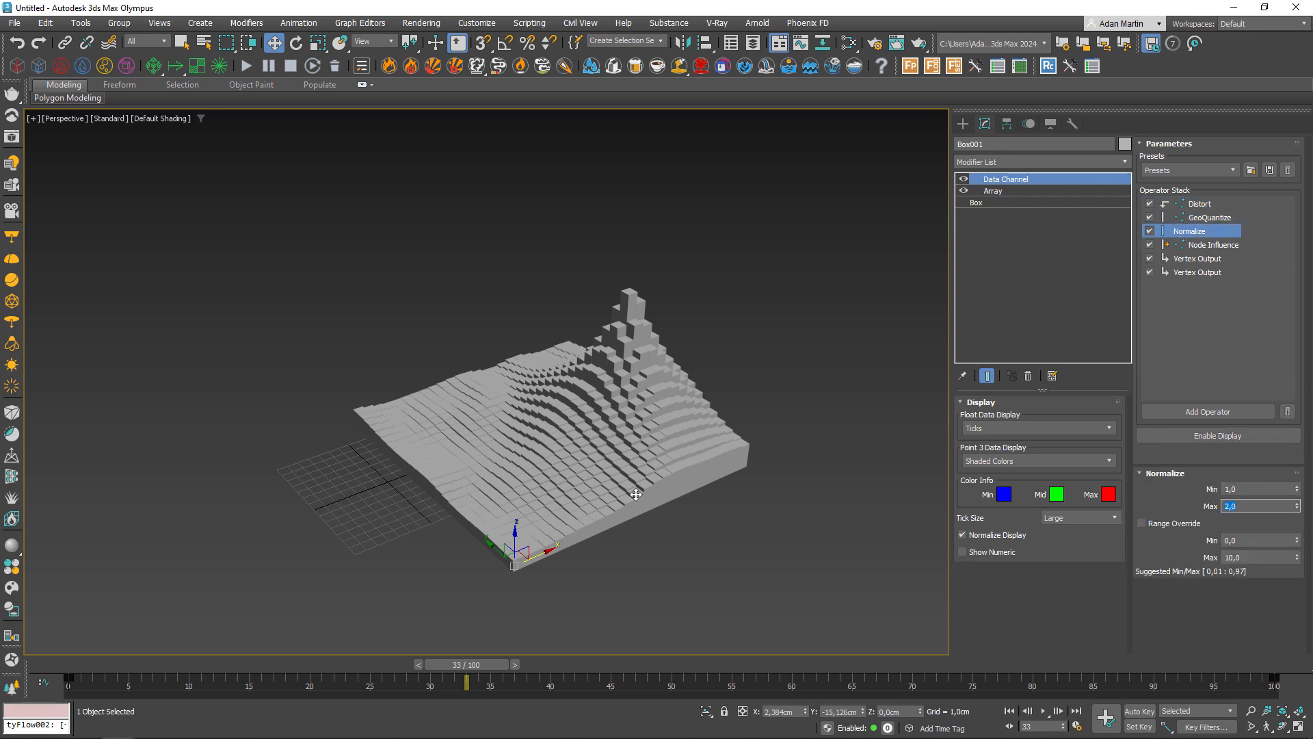
{"action": "left_click", "coordinate": [1224, 260]}
Step: Add a Normalize operator with a 0 to 1 range between the position Vertex Output and the vertex color Vertex Output
{"action": "left_click", "coordinate": [1203, 274]}
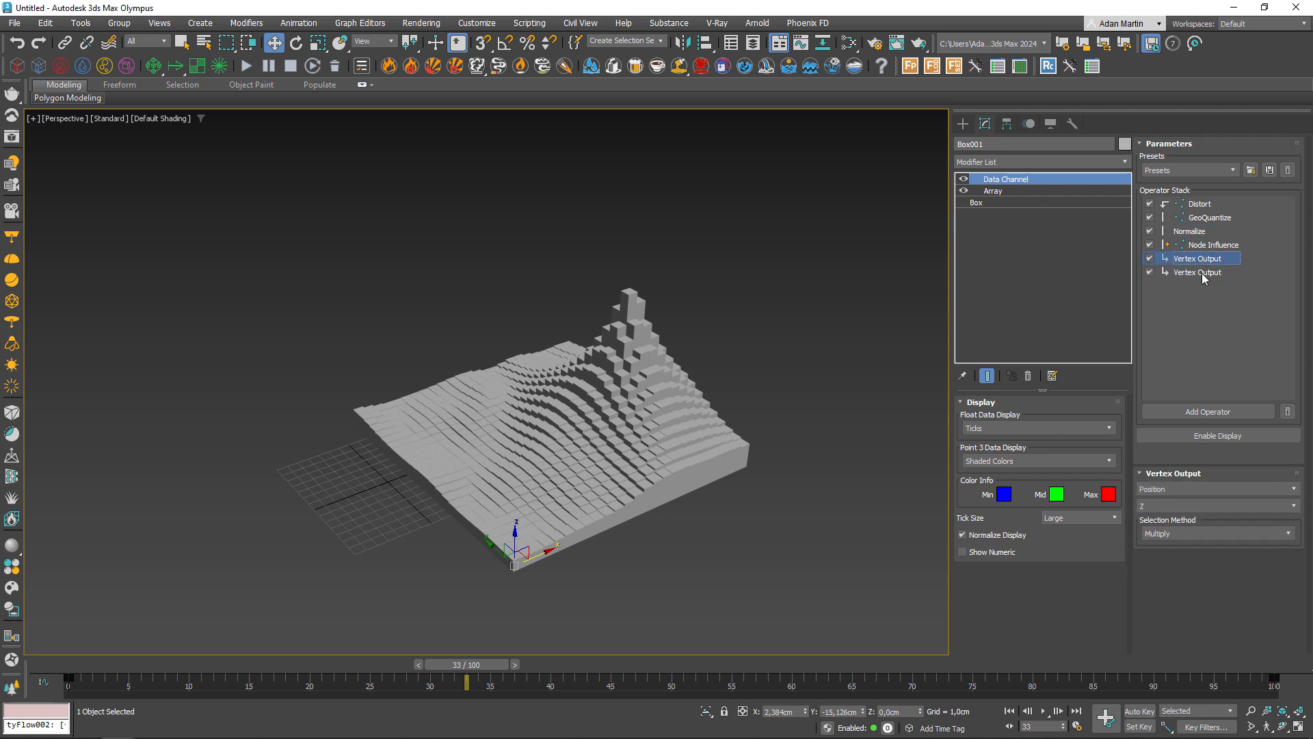
{"action": "left_click", "coordinate": [1208, 411]}
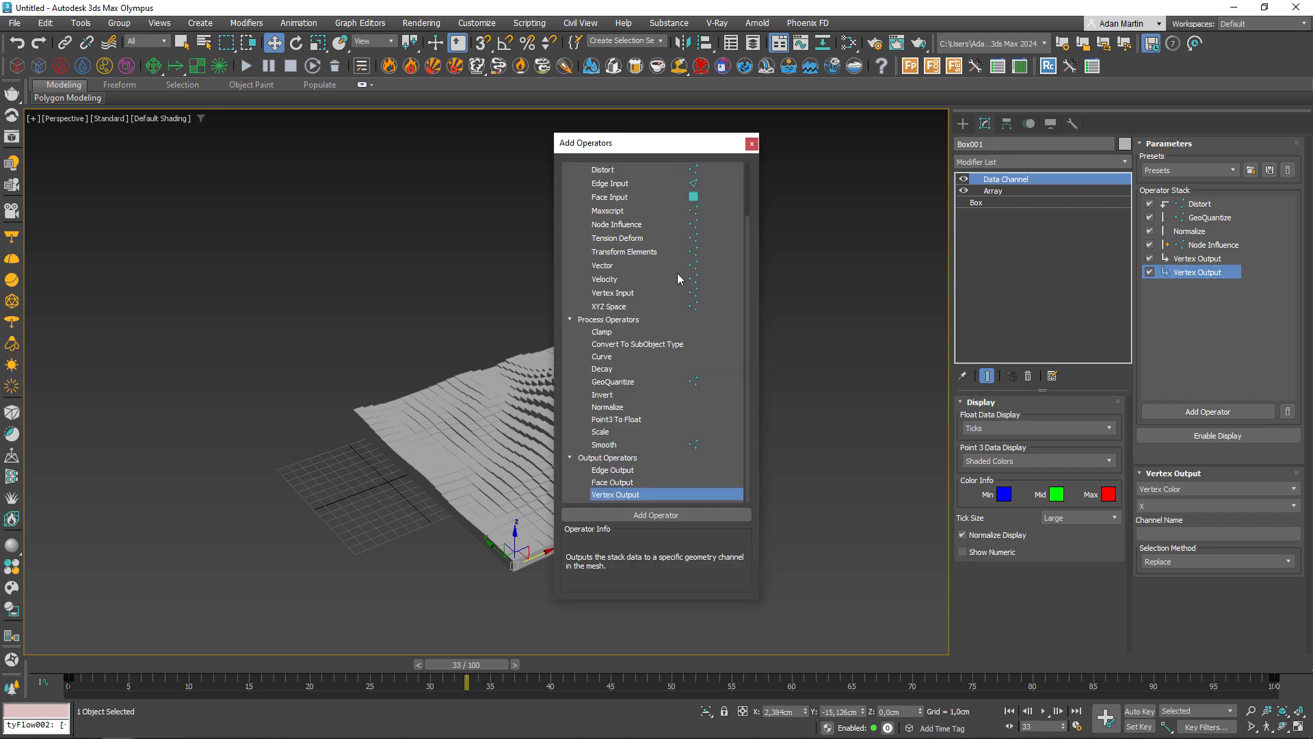
{"action": "left_click", "coordinate": [608, 407]}
{"action": "left_click", "coordinate": [651, 520]}
{"action": "mouse_move", "coordinate": [1196, 287]}
{"action": "left_mouse_down"}
{"action": "mouse_move", "coordinate": [1180, 268]}
{"action": "mouse_move", "coordinate": [1201, 294]}
{"action": "left_mouse_up"}
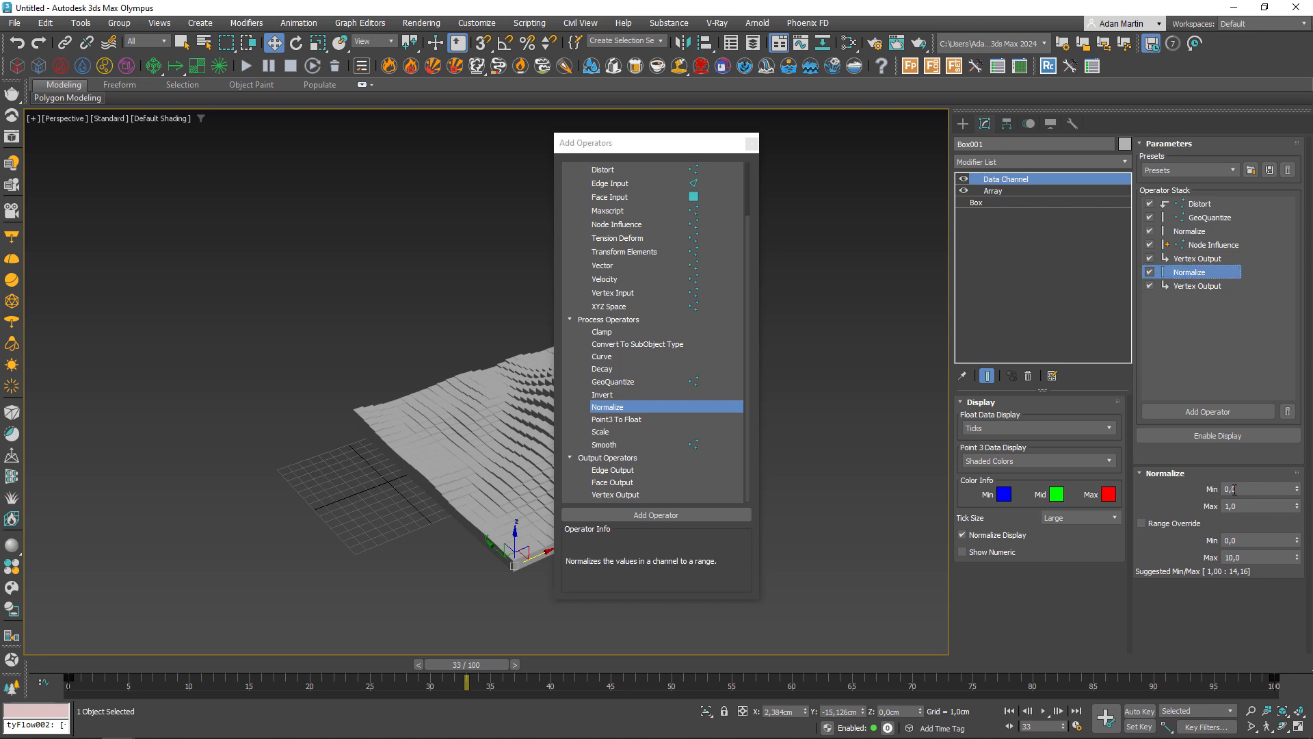
{"action": "left_click", "coordinate": [1194, 286]}
{"action": "left_click", "coordinate": [1230, 436]}
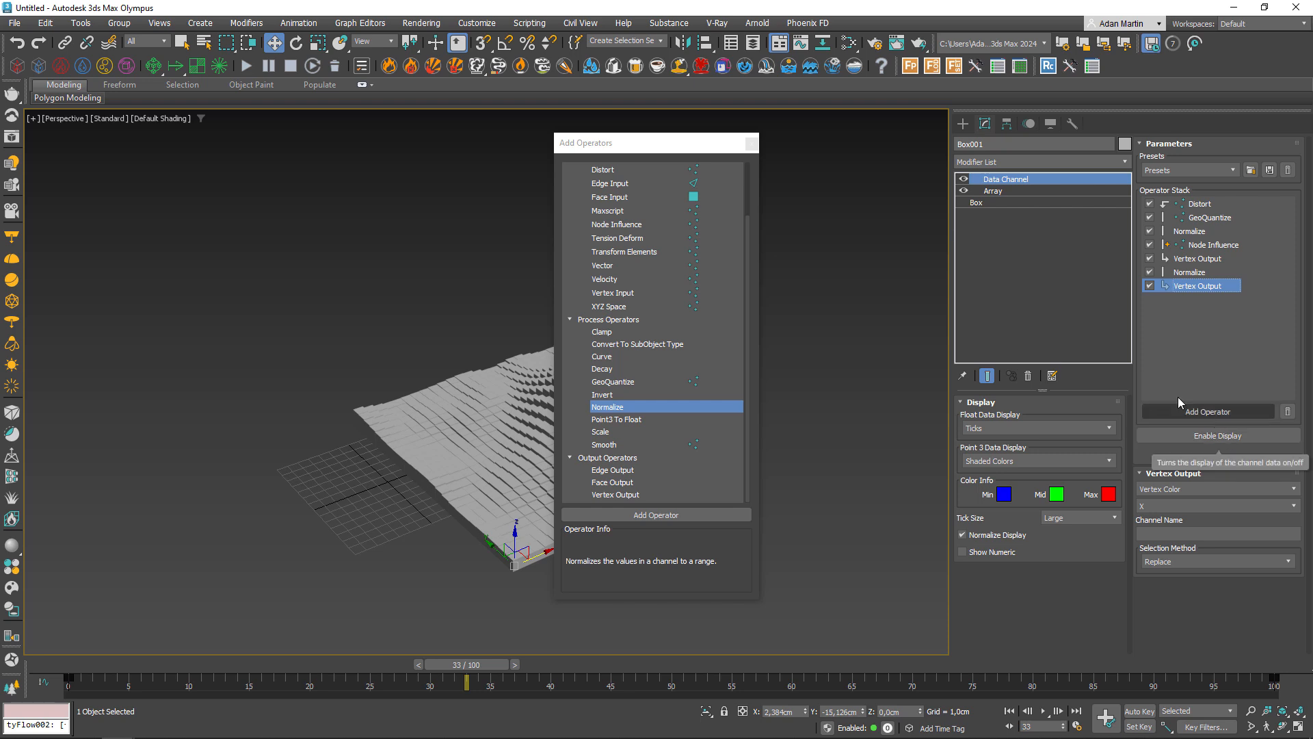
{"action": "key", "text": "Escape"}
Step: Try a Scale operator between the first Normalize and Node Influence, and delete it from the operator stack
{"action": "left_click", "coordinate": [1194, 260]}
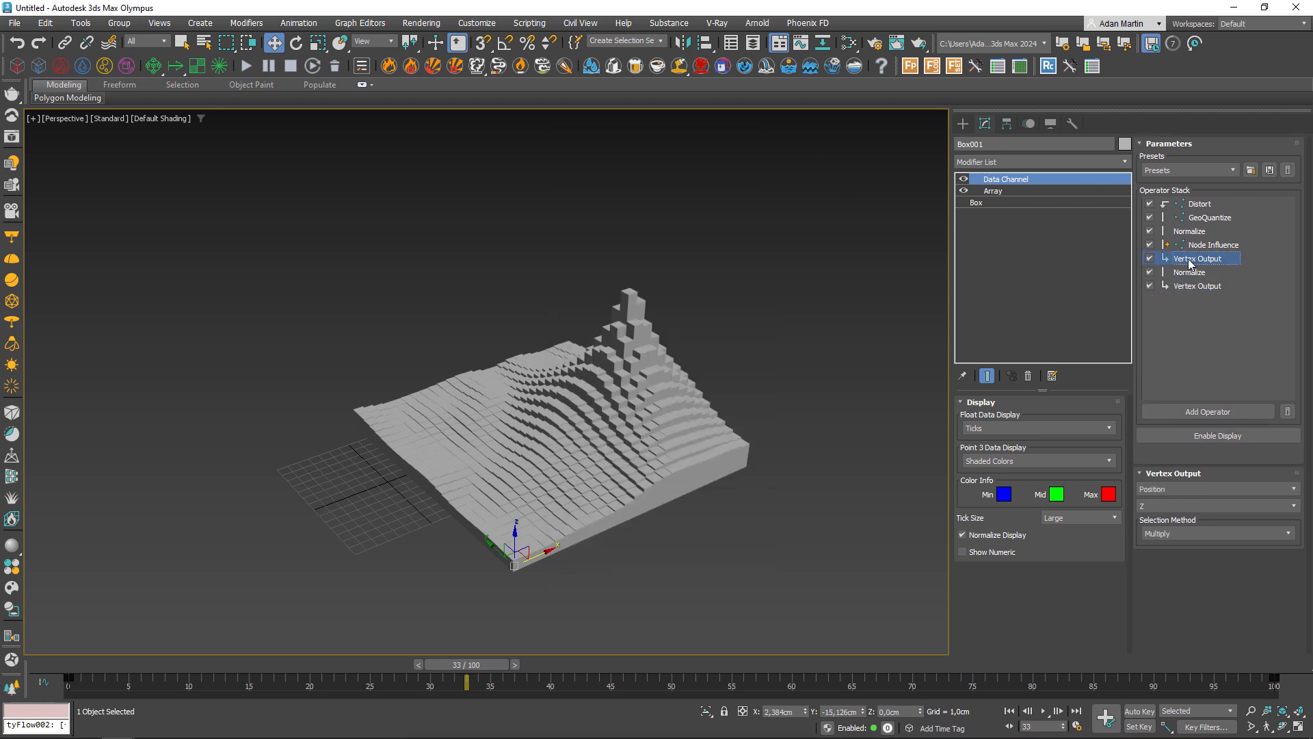
{"action": "left_click", "coordinate": [1185, 274]}
{"action": "left_click", "coordinate": [1191, 261]}
{"action": "left_click", "coordinate": [1210, 245]}
{"action": "left_click", "coordinate": [1192, 231]}
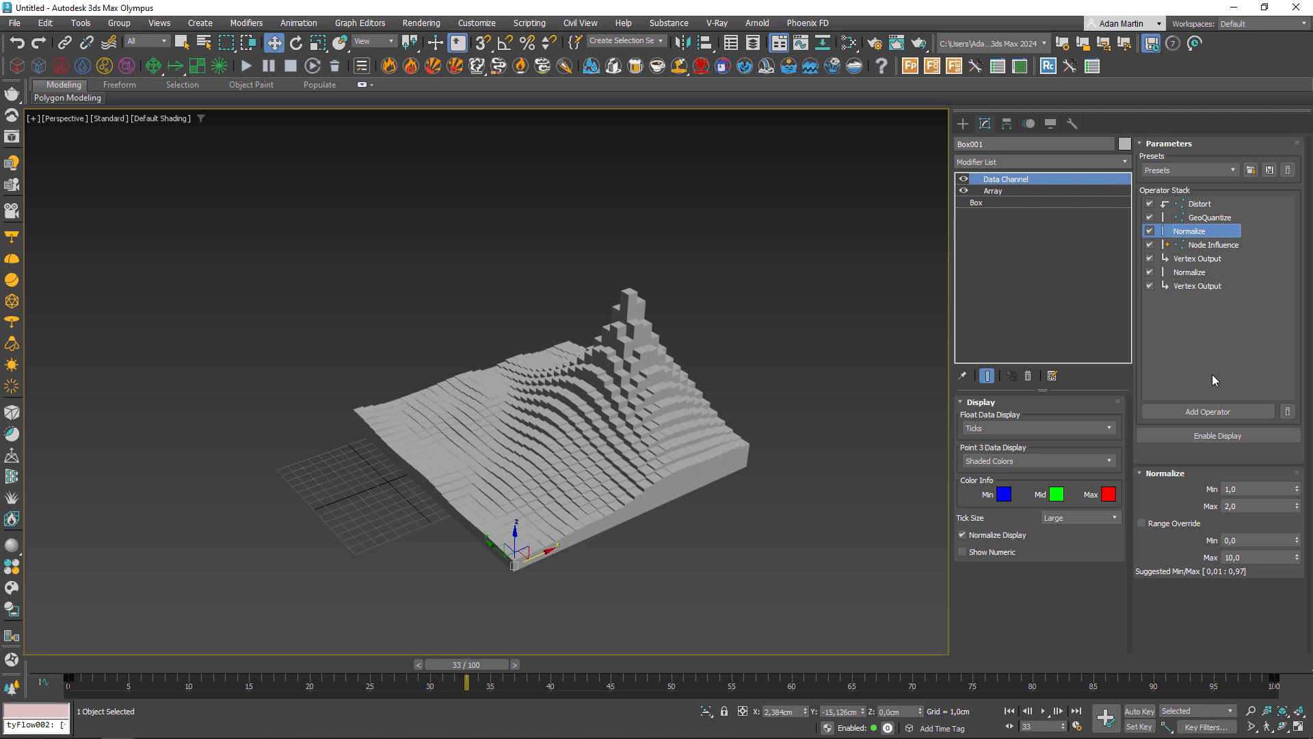
{"action": "left_click", "coordinate": [1206, 413]}
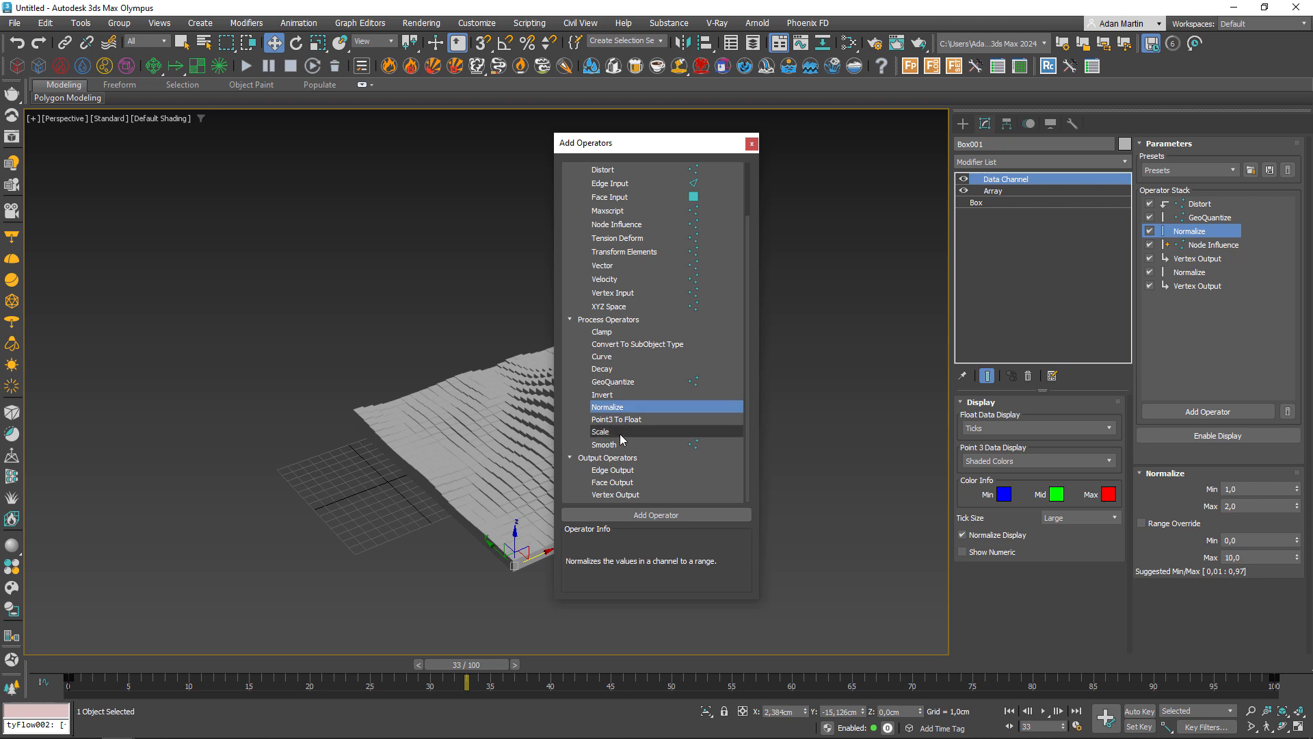
{"action": "double_click", "coordinate": [599, 432]}
{"action": "left_click_drag", "start_coordinate": [1181, 299], "coordinate": [1196, 246]}
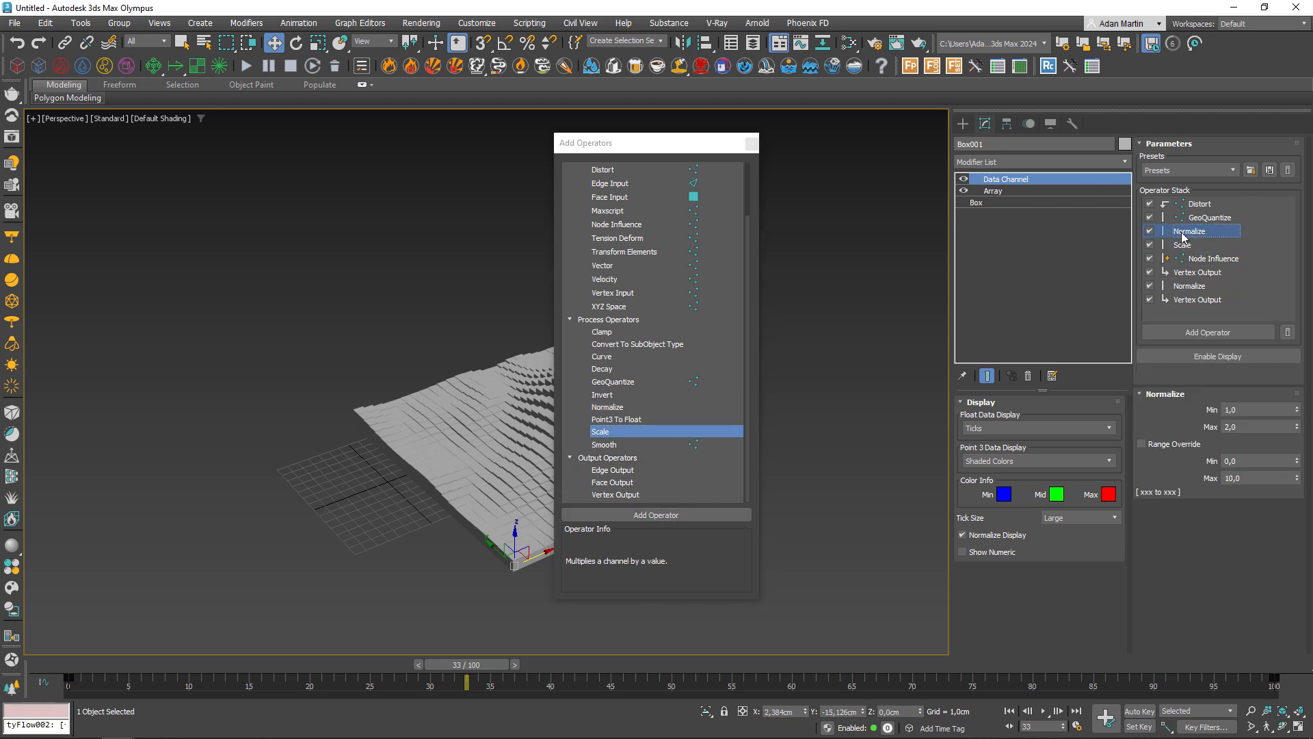
{"action": "left_click", "coordinate": [1196, 246]}
{"action": "left_click", "coordinate": [751, 143]}
{"action": "left_click_drag", "start_coordinate": [1297, 488], "coordinate": [1274, 446]}
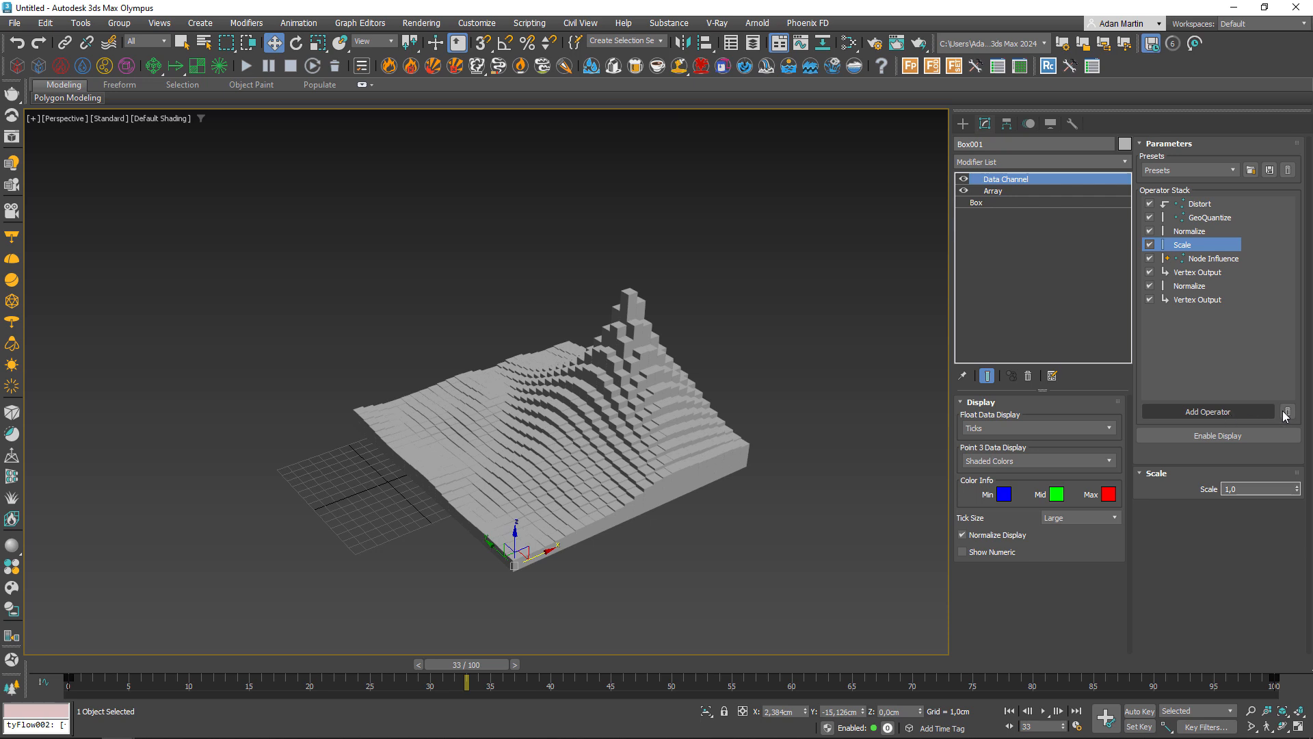
{"action": "left_click", "coordinate": [1289, 413]}
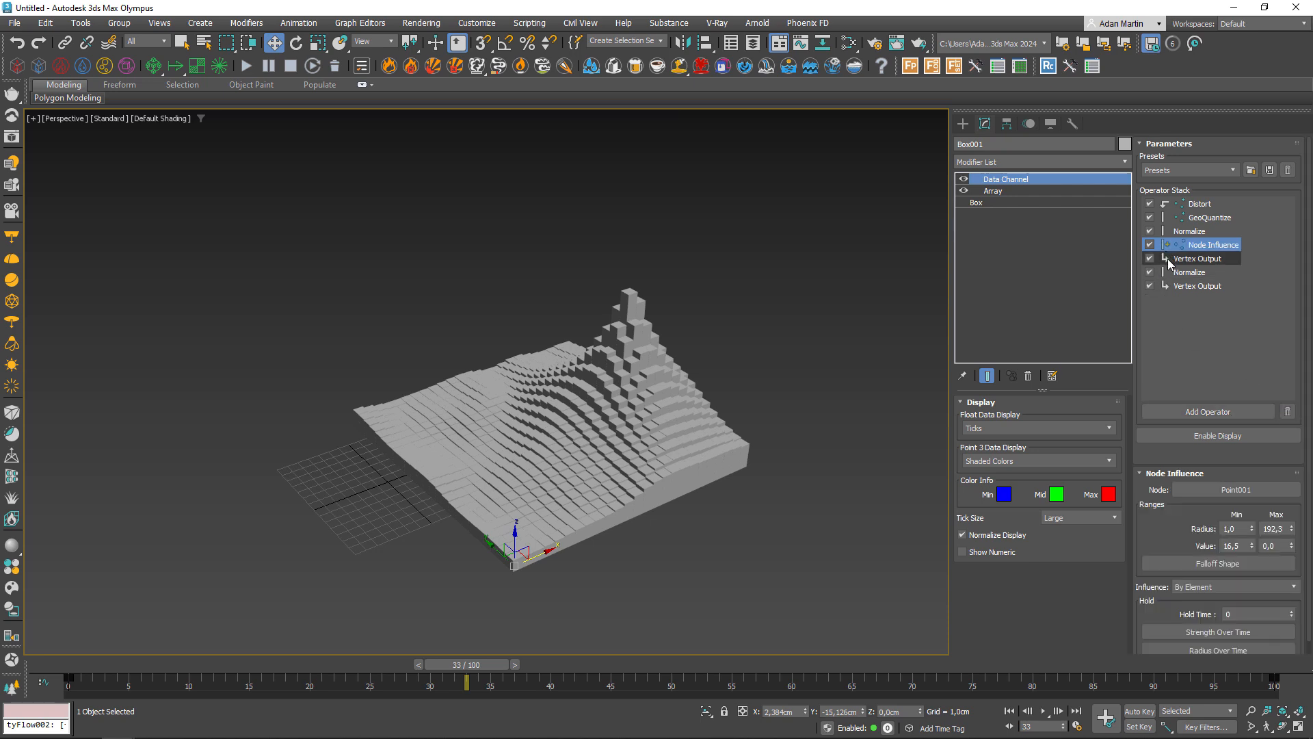
Step: Select the vertex color Vertex Output operator at the end of the operator stack
{"action": "left_click", "coordinate": [1205, 286]}
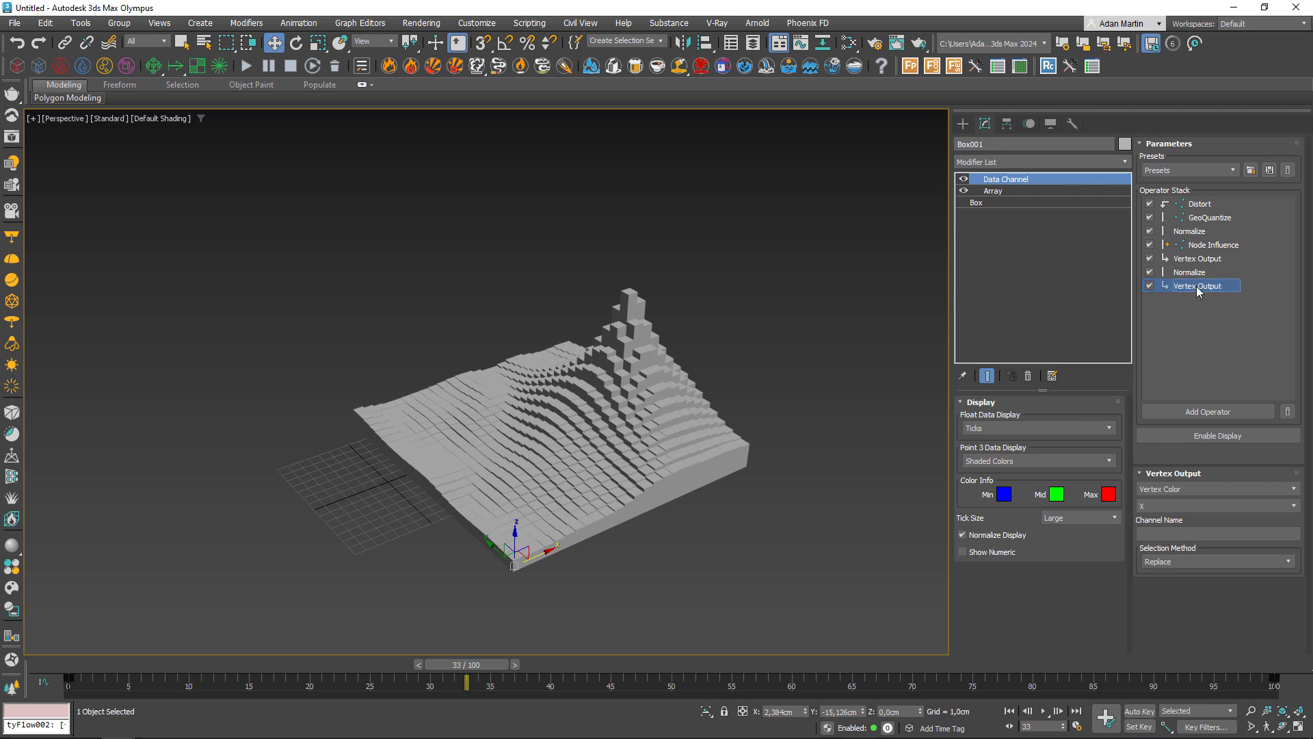
{"action": "scroll", "coordinate": [643, 494], "scroll_direction": "up", "scroll_amount": 2}
{"action": "scroll", "coordinate": [630, 475], "scroll_direction": "up", "scroll_amount": 2}
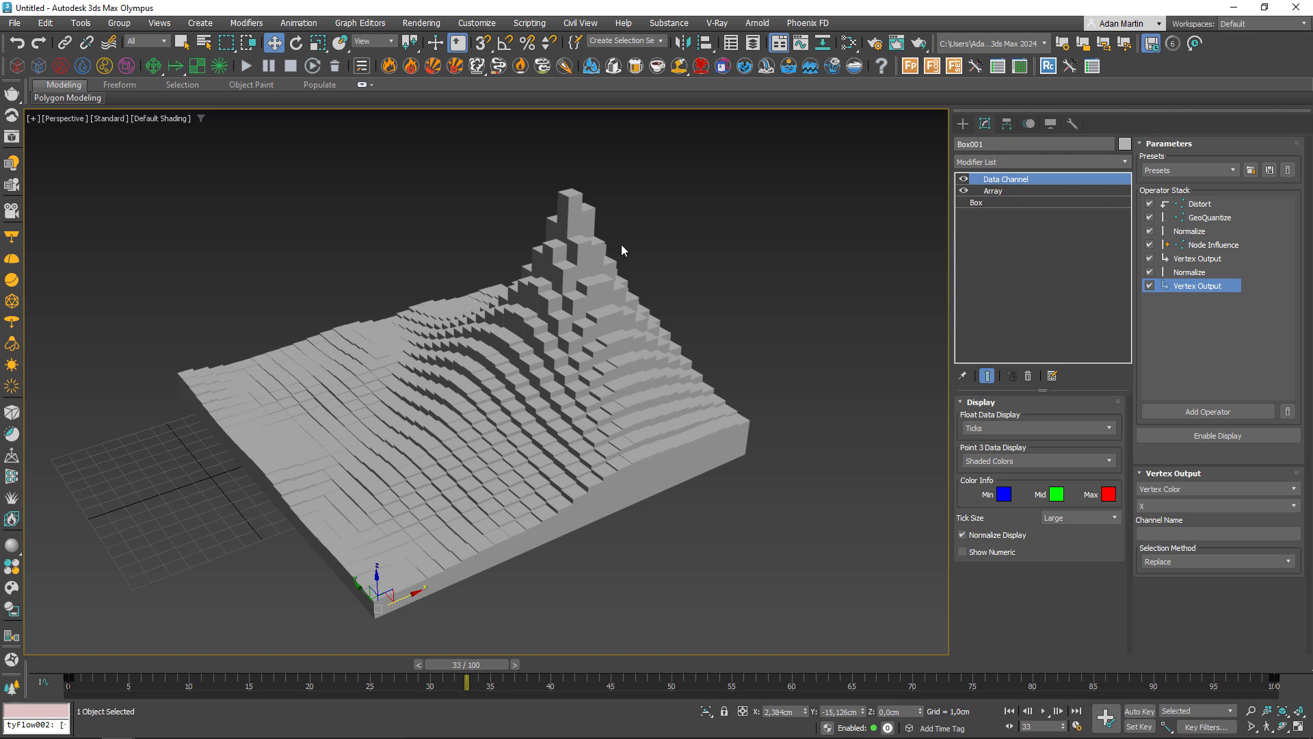
{"action": "left_click", "coordinate": [666, 281]}
{"action": "left_click", "coordinate": [586, 304]}
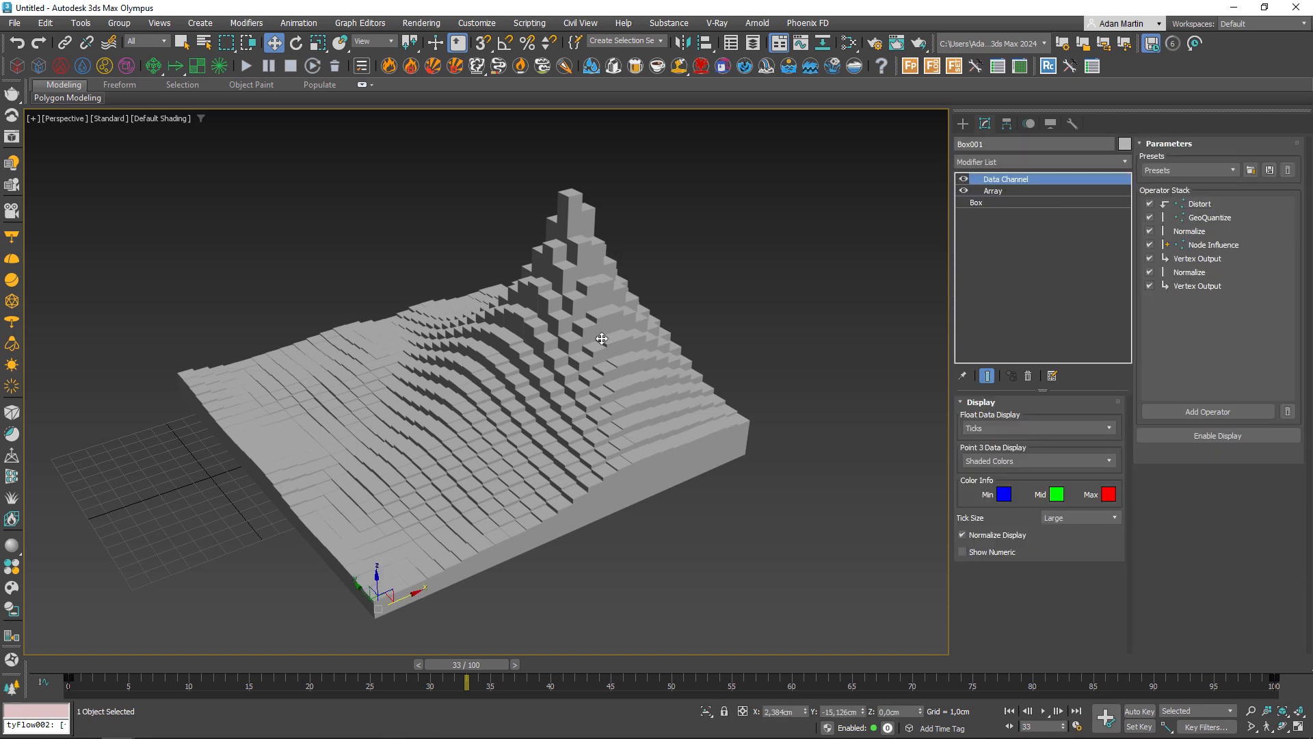
{"action": "middle_click_drag", "start_coordinate": [600, 333], "coordinate": [598, 341]}
Step: Add a Vertex Color map to the Slate Material Editor view and display its parameters
{"action": "key", "text": "m"}
{"action": "right_click", "coordinate": [403, 362]}
{"action": "mouse_move", "coordinate": [440, 383]}
{"action": "mouse_move", "coordinate": [574, 396]}
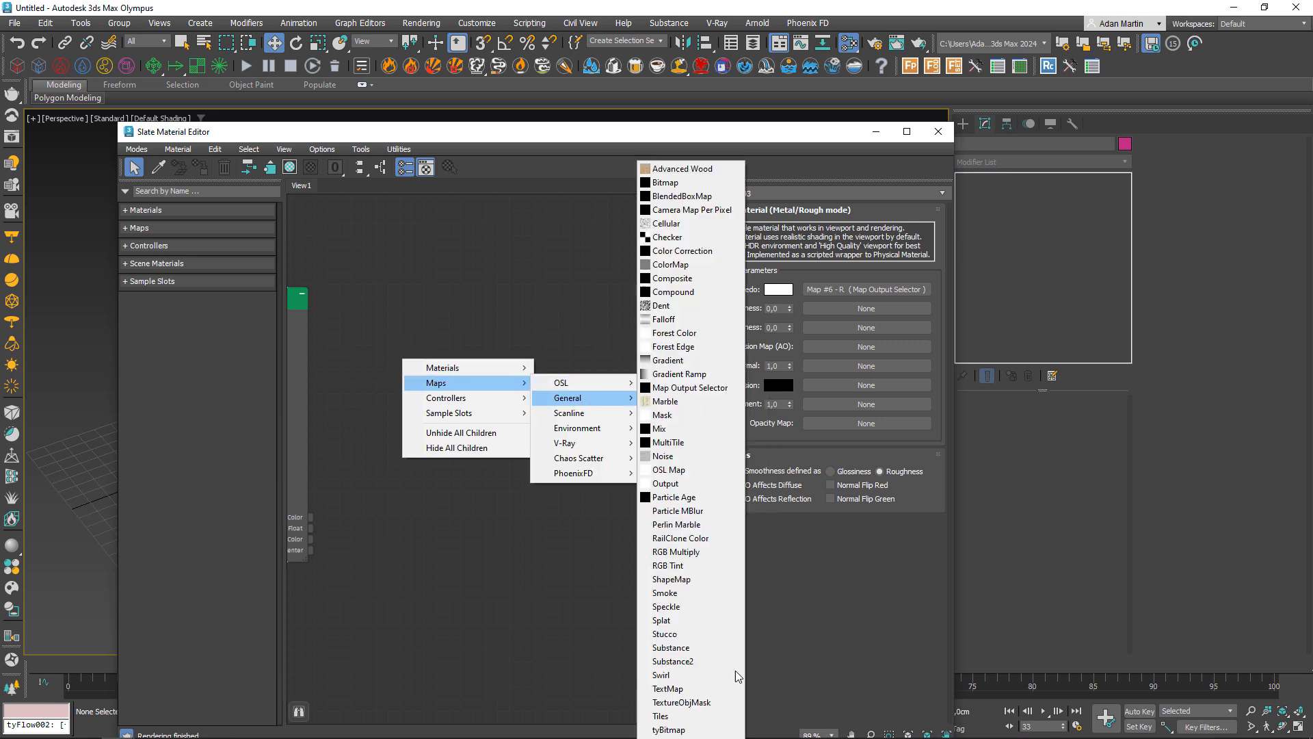
{"action": "left_click", "coordinate": [684, 698]}
{"action": "double_click", "coordinate": [373, 370]}
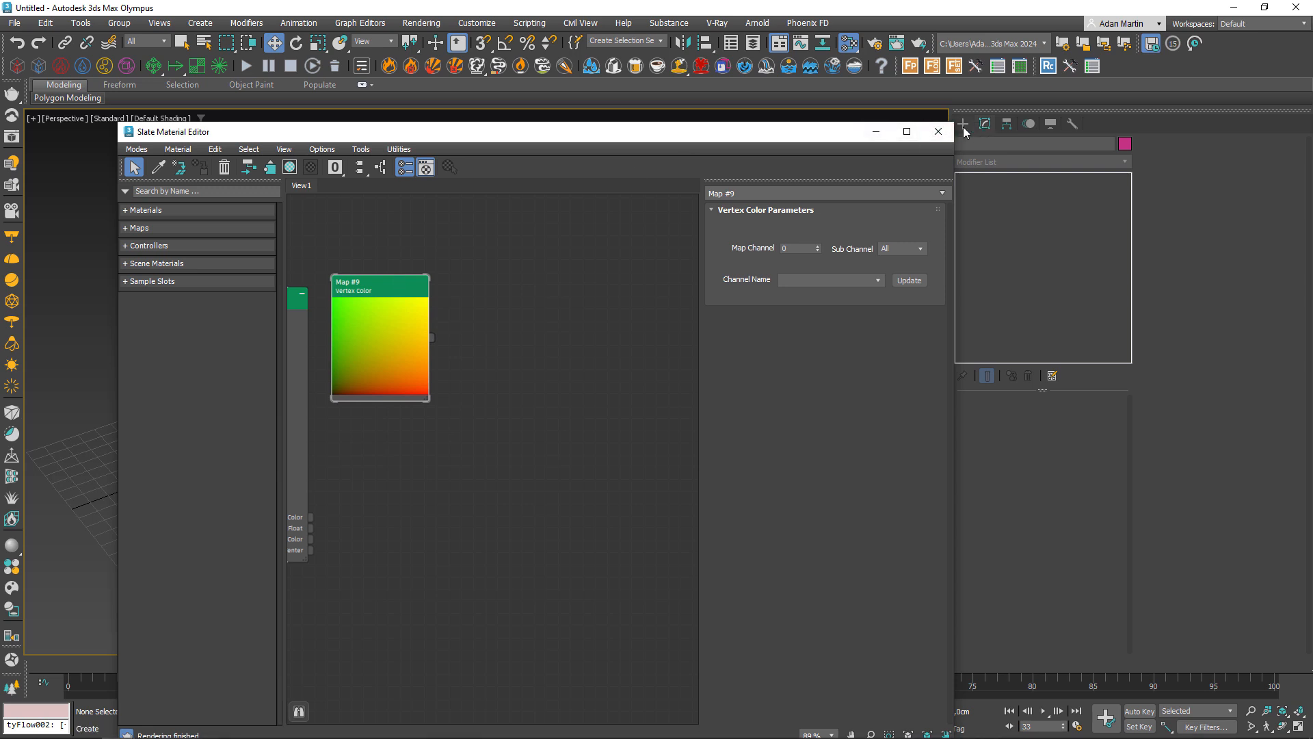
Step: Check the component and channel settings of the last Vertex Output operator in the box's Data Channel modifier, then return to the material editor
{"action": "left_click", "coordinate": [938, 131]}
{"action": "left_click", "coordinate": [555, 359]}
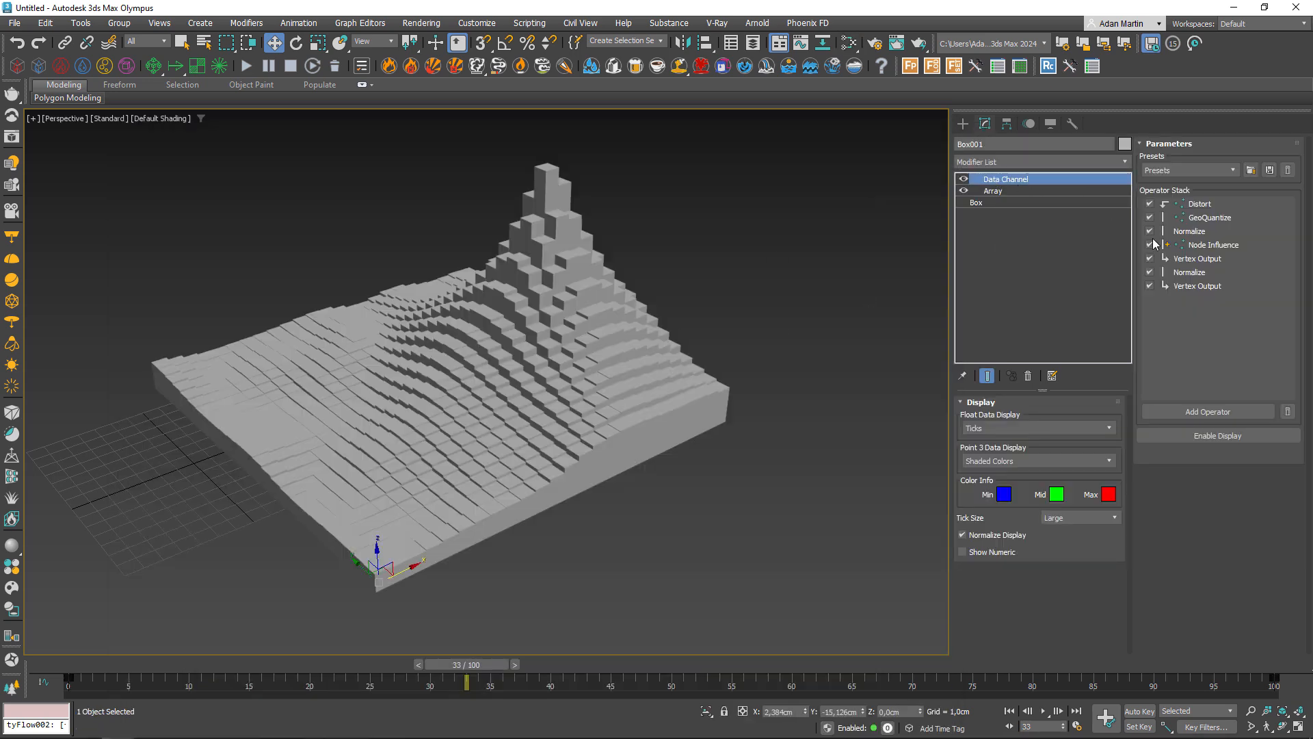
{"action": "left_click", "coordinate": [1196, 286]}
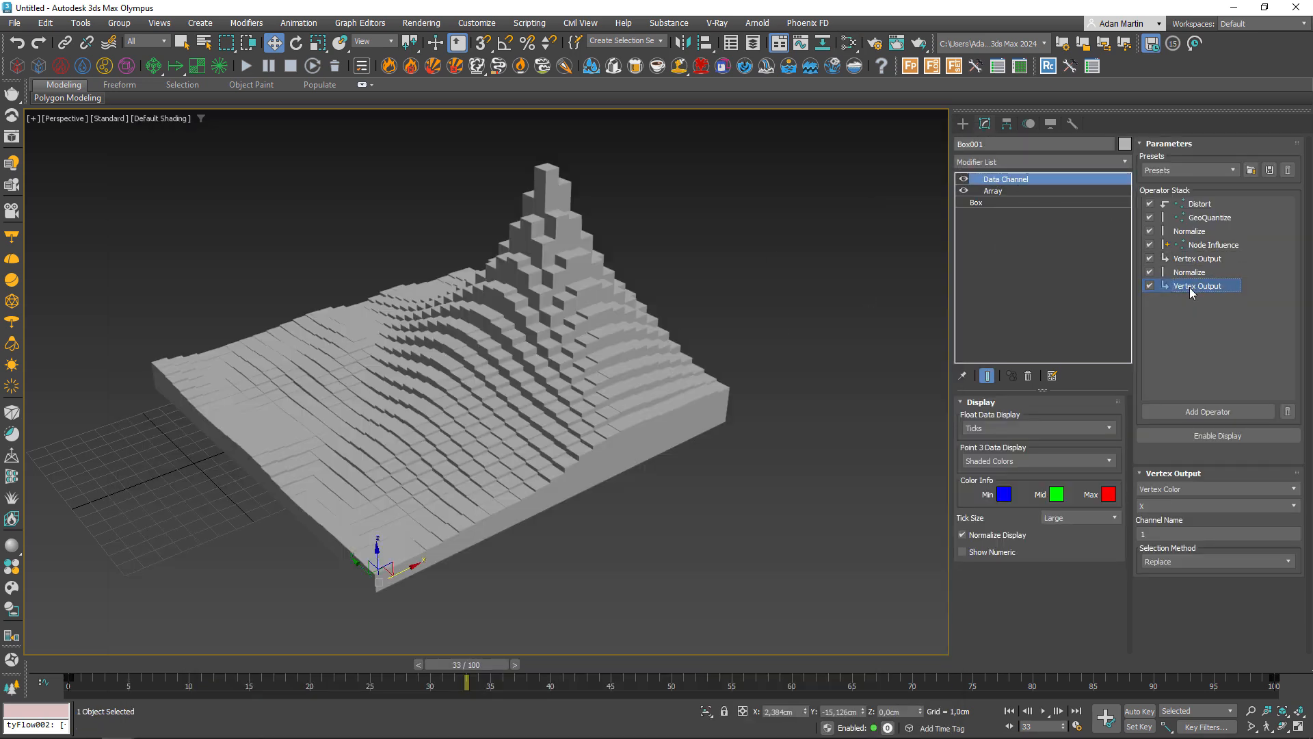
{"action": "left_click", "coordinate": [1158, 506]}
{"action": "left_click", "coordinate": [1148, 522]}
{"action": "left_click", "coordinate": [794, 433]}
{"action": "key", "text": "m"}
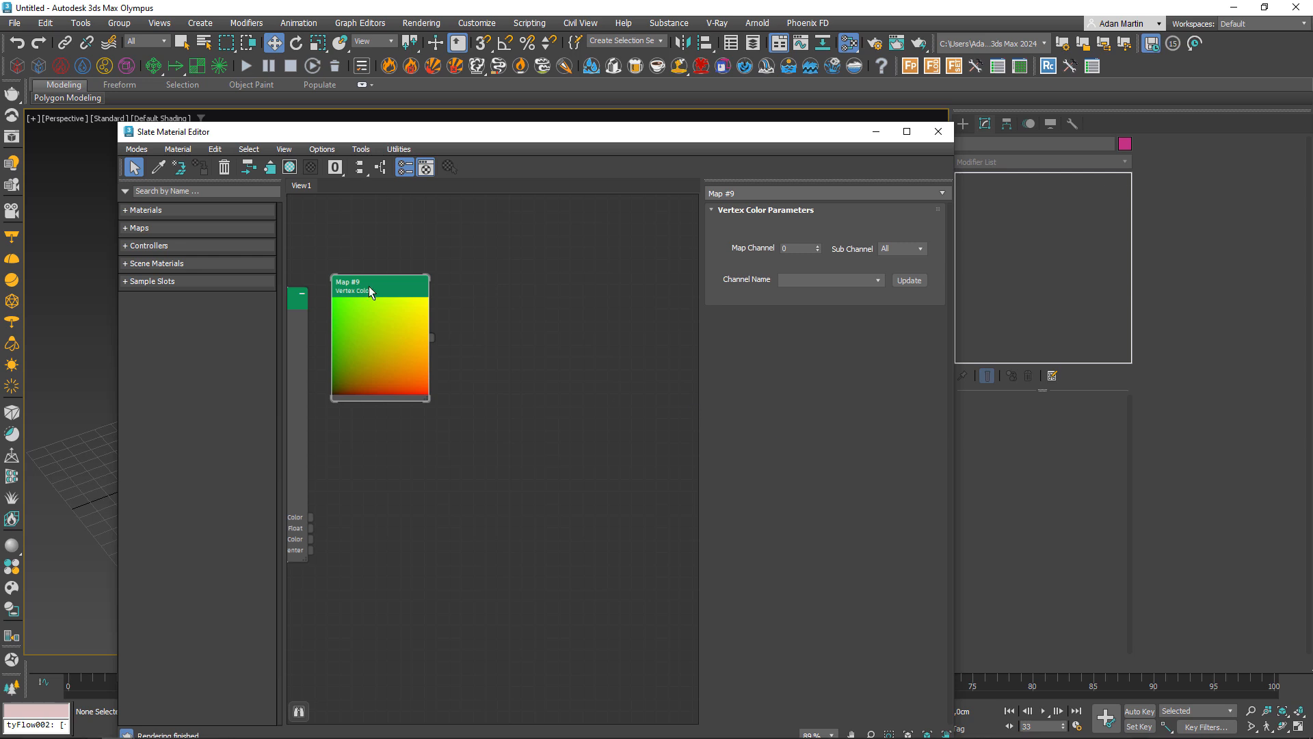
Step: Search for "com", add a Components (color) OSL map, and connect the Vertex Color map to its Input (RGB)
{"action": "left_click_drag", "start_coordinate": [431, 337], "coordinate": [503, 332]}
{"action": "left_click_drag", "start_coordinate": [380, 286], "coordinate": [385, 279]}
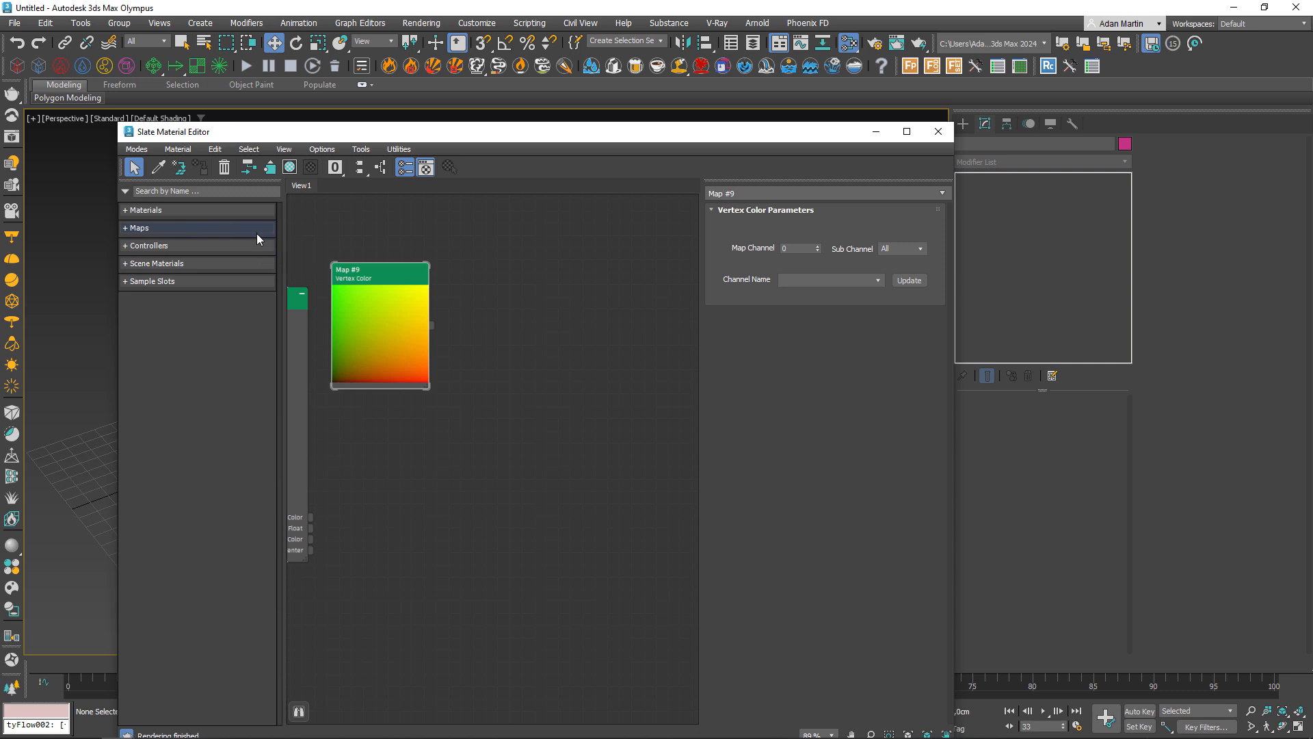
{"action": "left_click", "coordinate": [195, 191]}
{"action": "type", "text": "c"}
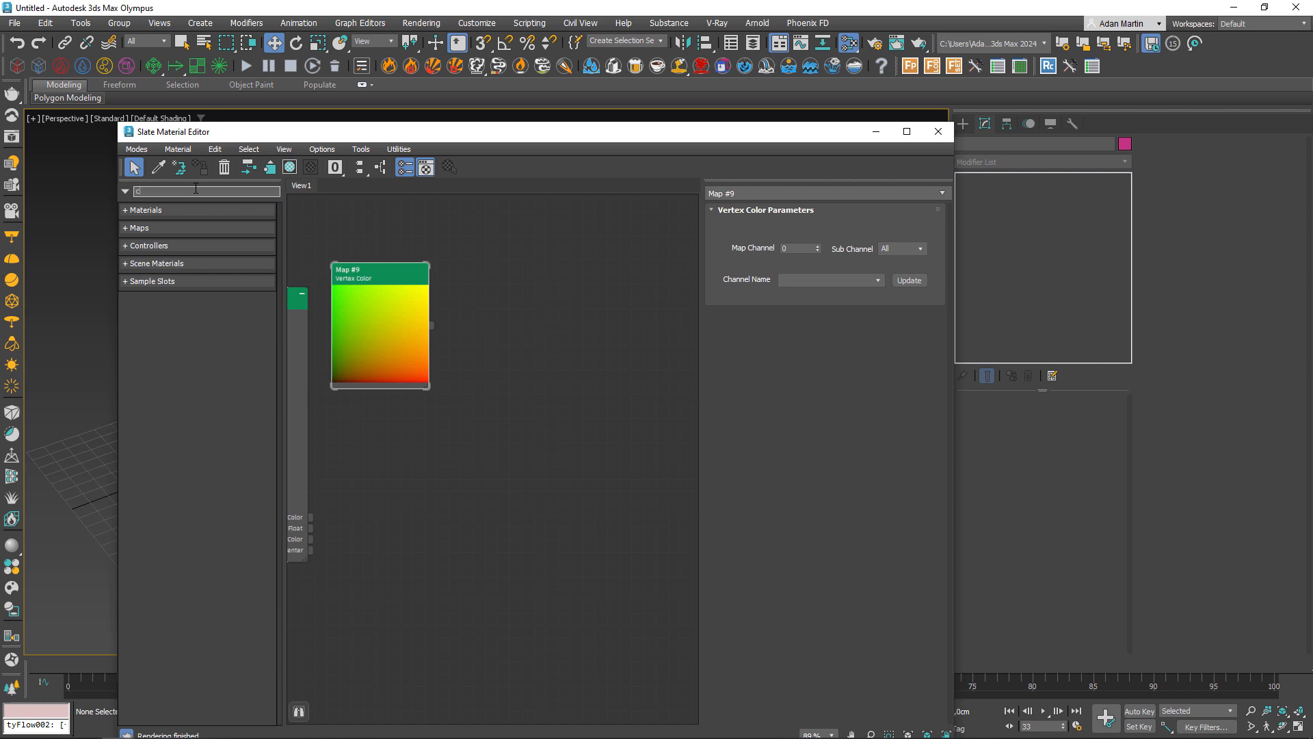
{"action": "type", "text": "om"}
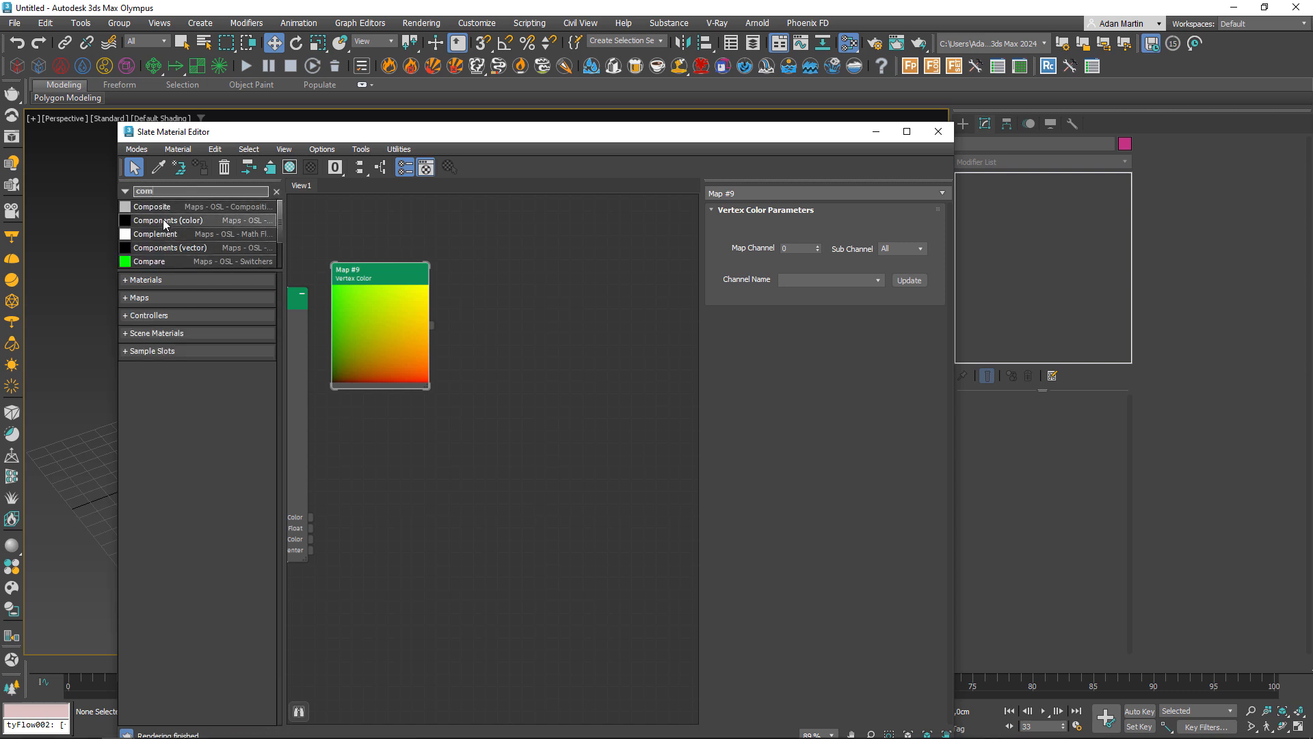
{"action": "left_click_drag", "start_coordinate": [164, 220], "coordinate": [582, 322]}
{"action": "left_click_drag", "start_coordinate": [431, 331], "coordinate": [517, 335]}
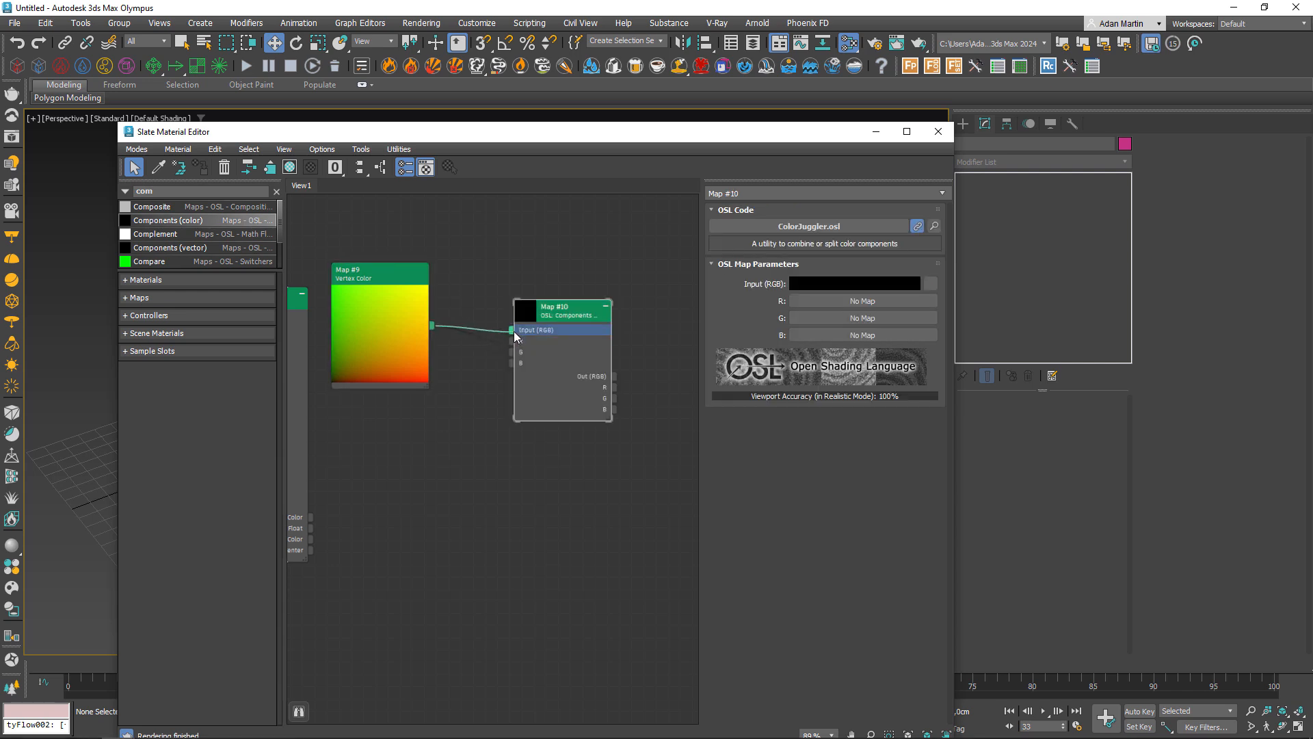
Step: Add a VRayMtl material and connect the R output of Components (color) to its Diffuse input
{"action": "middle_click_drag", "start_coordinate": [441, 342], "coordinate": [367, 308]}
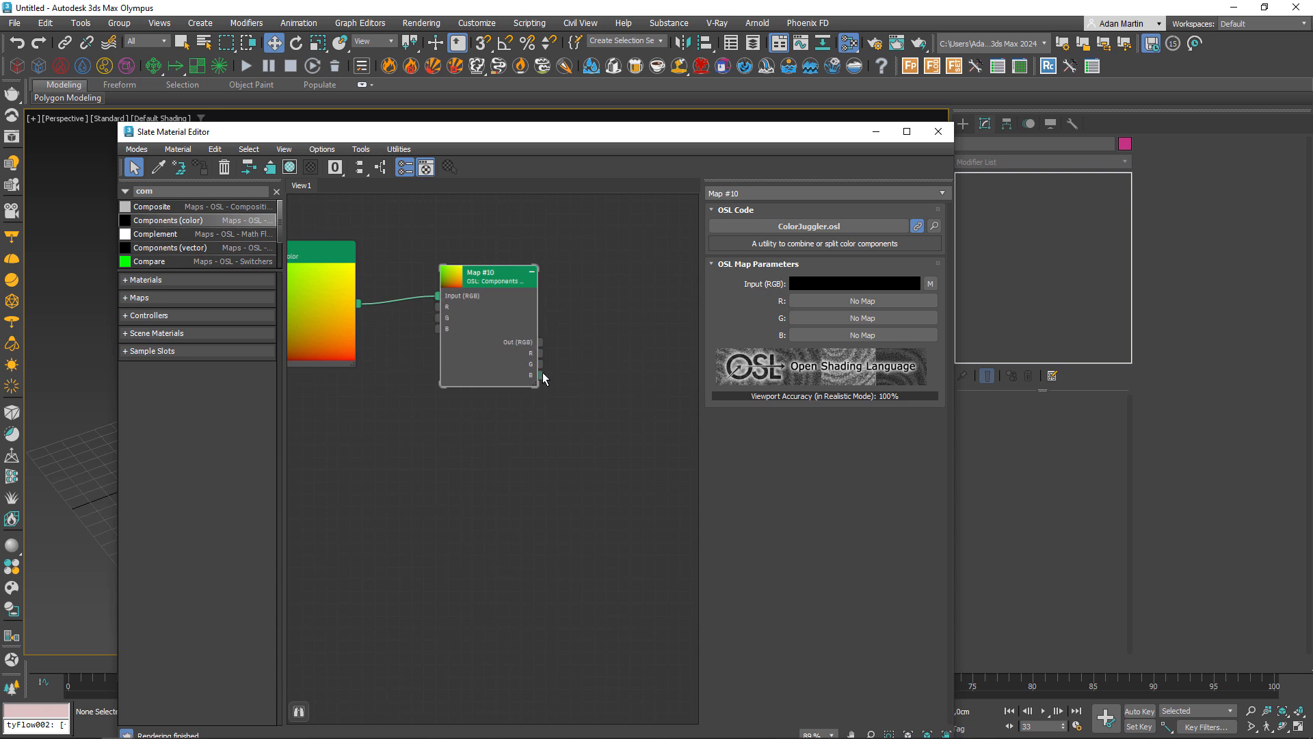
{"action": "middle_click_drag", "start_coordinate": [544, 381], "coordinate": [429, 377]}
{"action": "scroll", "coordinate": [470, 382], "scroll_direction": "down", "scroll_amount": 1}
{"action": "right_click", "coordinate": [514, 316]}
{"action": "mouse_move", "coordinate": [553, 323]}
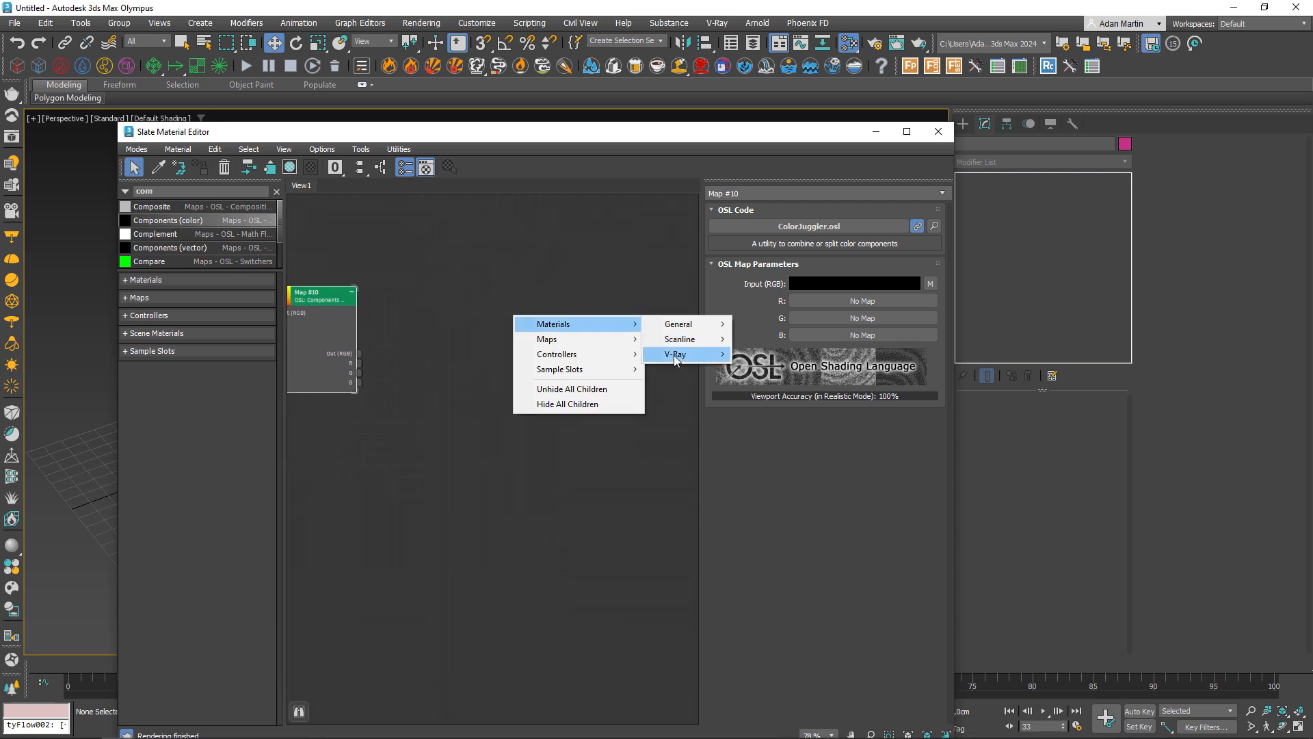
{"action": "mouse_move", "coordinate": [675, 357]}
{"action": "left_click", "coordinate": [780, 532]}
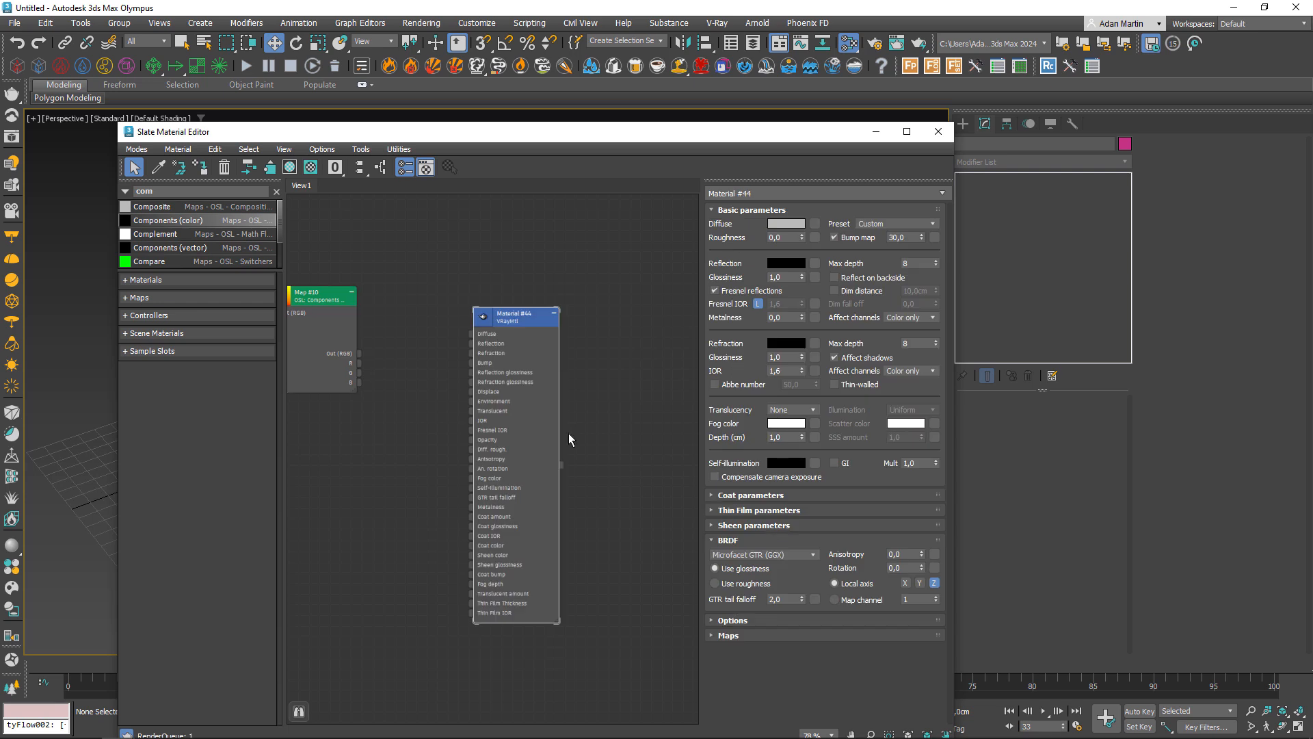
{"action": "left_click_drag", "start_coordinate": [513, 320], "coordinate": [534, 332]}
{"action": "scroll", "coordinate": [373, 379], "scroll_direction": "up", "scroll_amount": 2}
{"action": "left_click_drag", "start_coordinate": [352, 356], "coordinate": [528, 334]}
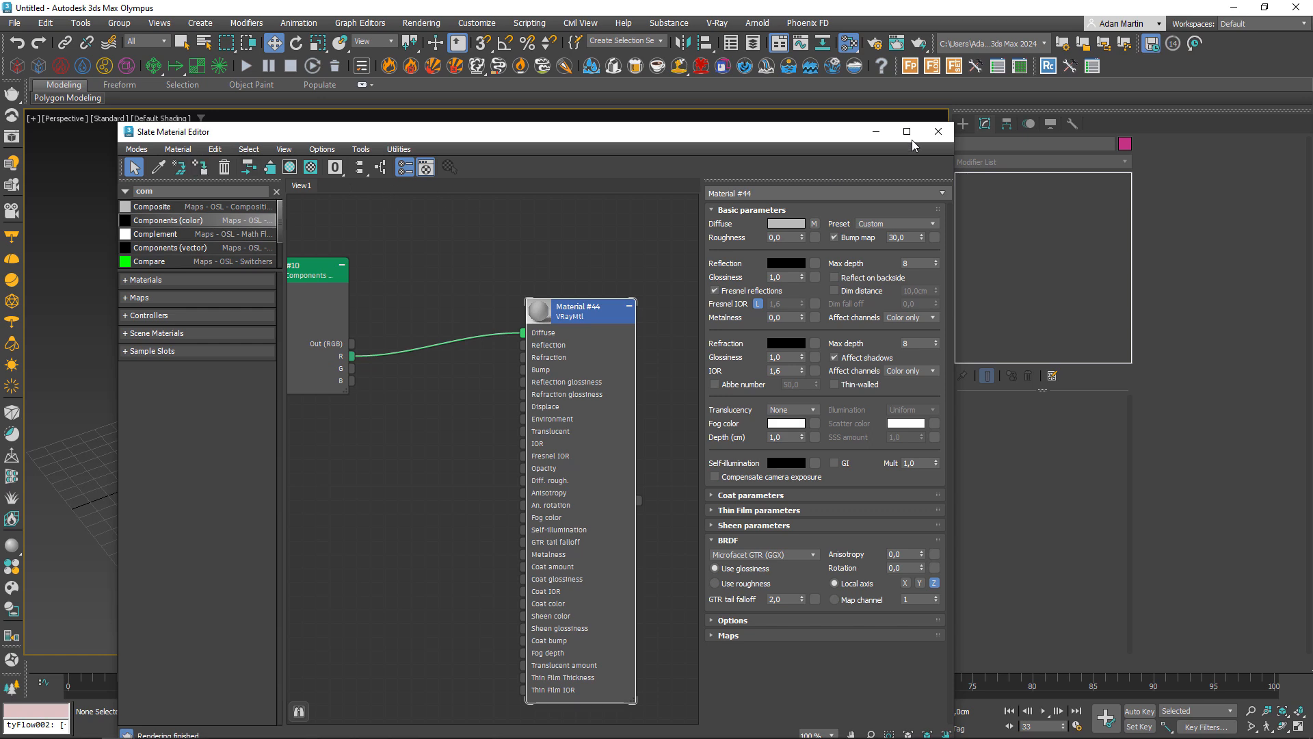
Step: Assign the new VRayMtl to the stepped box array
{"action": "left_click", "coordinate": [937, 131]}
{"action": "left_click", "coordinate": [492, 404]}
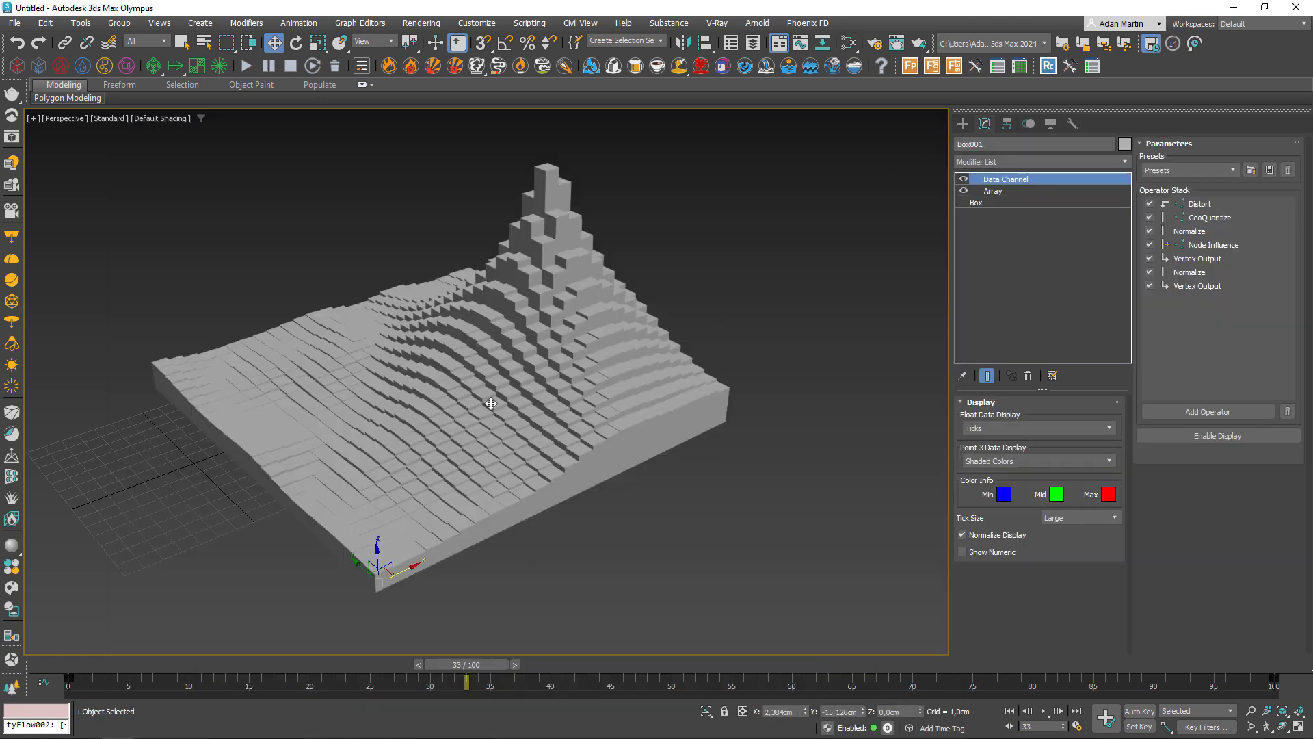
{"action": "key", "text": "m"}
{"action": "left_click", "coordinate": [937, 127]}
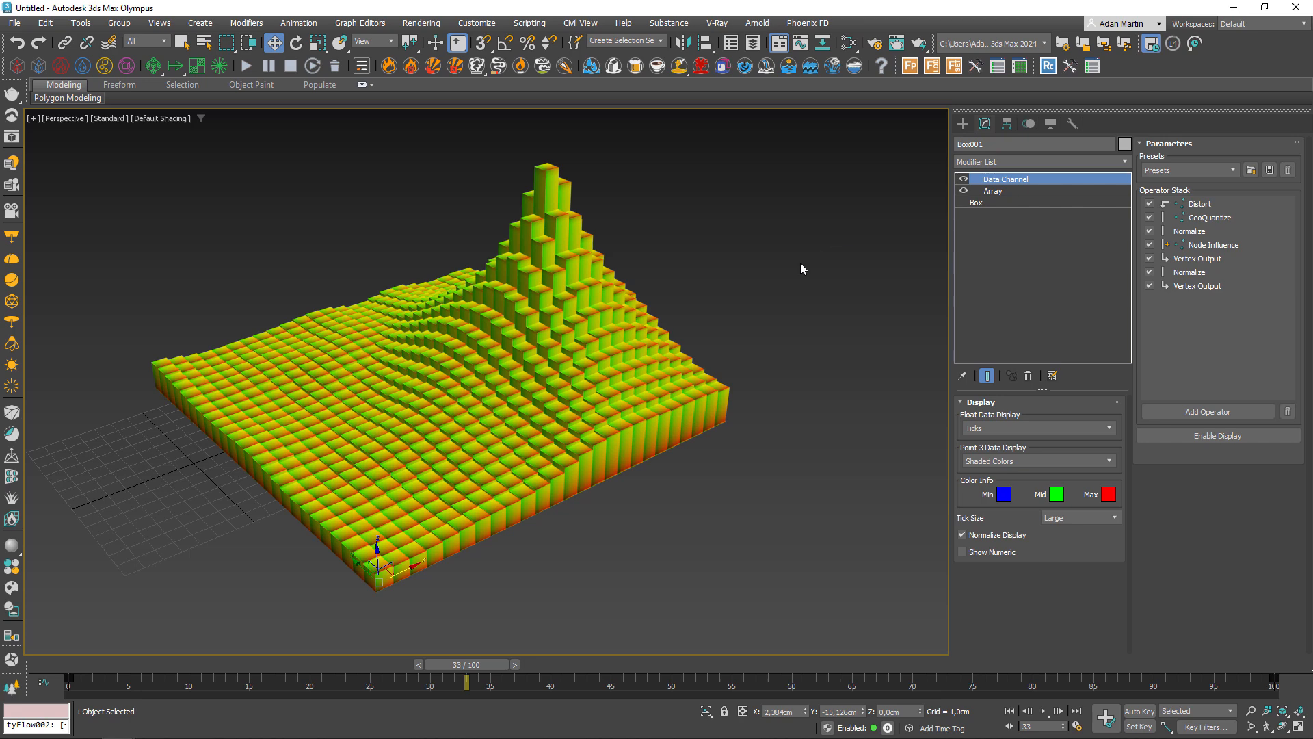
{"action": "mouse_move", "coordinate": [602, 424]}
{"action": "middle_mouse_down", "text": "alt"}
{"action": "mouse_move", "coordinate": [592, 409]}
{"action": "mouse_move", "coordinate": [613, 413]}
{"action": "mouse_move", "coordinate": [597, 404]}
{"action": "middle_mouse_up", "text": "alt"}
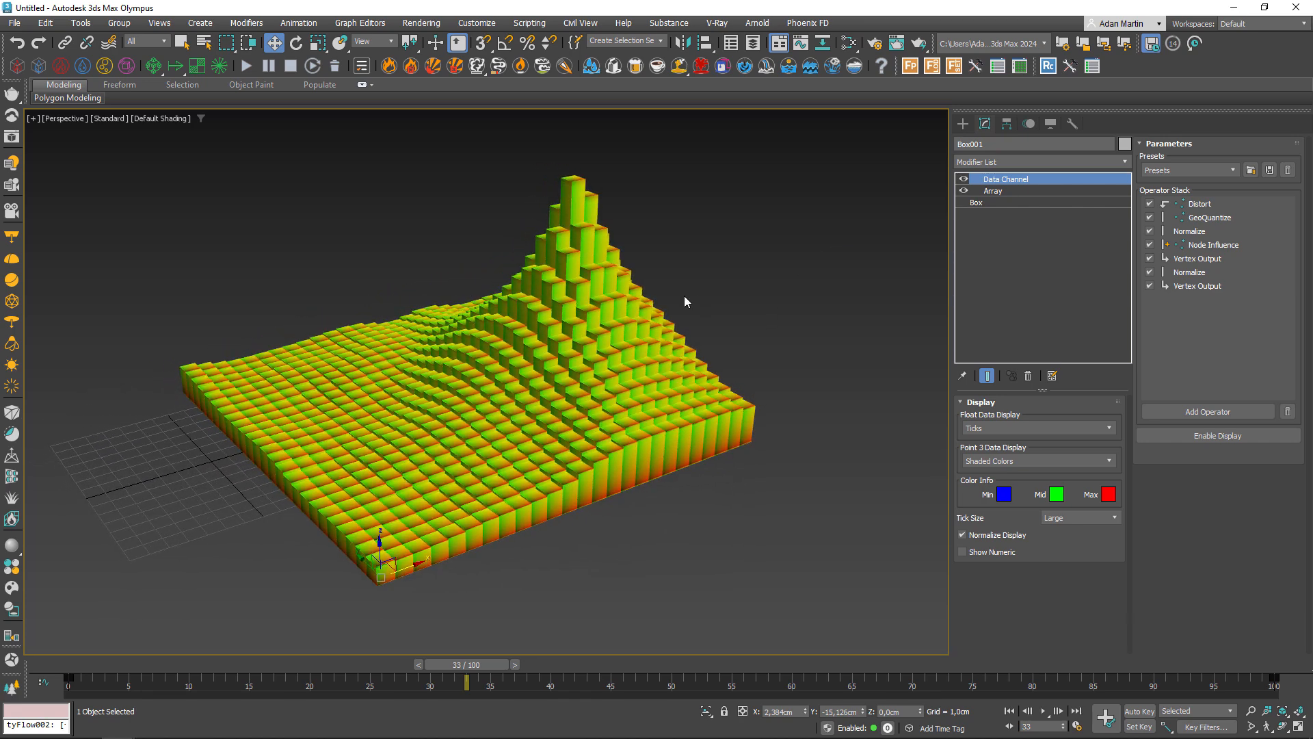
Step: Place a V-Ray dome light beside the box array and assign an environment image to its map slot
{"action": "left_click", "coordinate": [339, 276]}
{"action": "left_click", "coordinate": [12, 258]}
{"action": "left_click", "coordinate": [833, 486]}
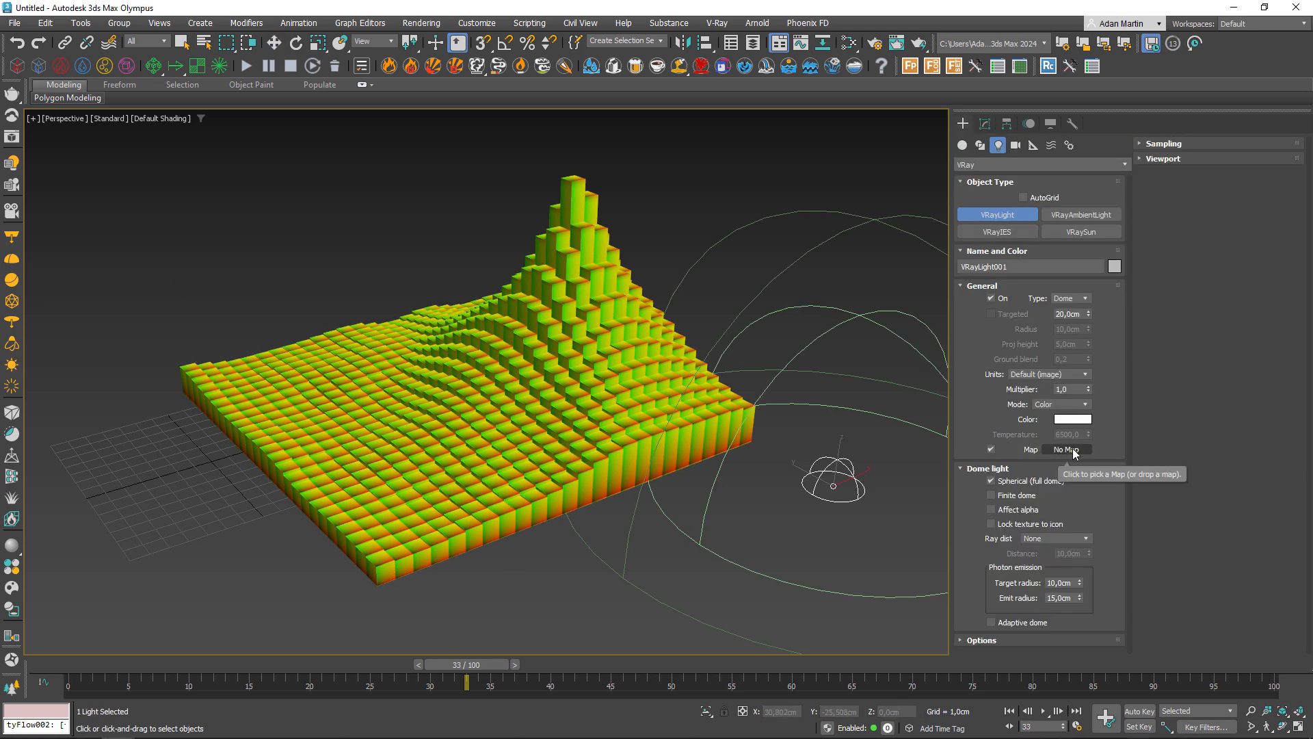
{"action": "left_click", "coordinate": [1067, 449]}
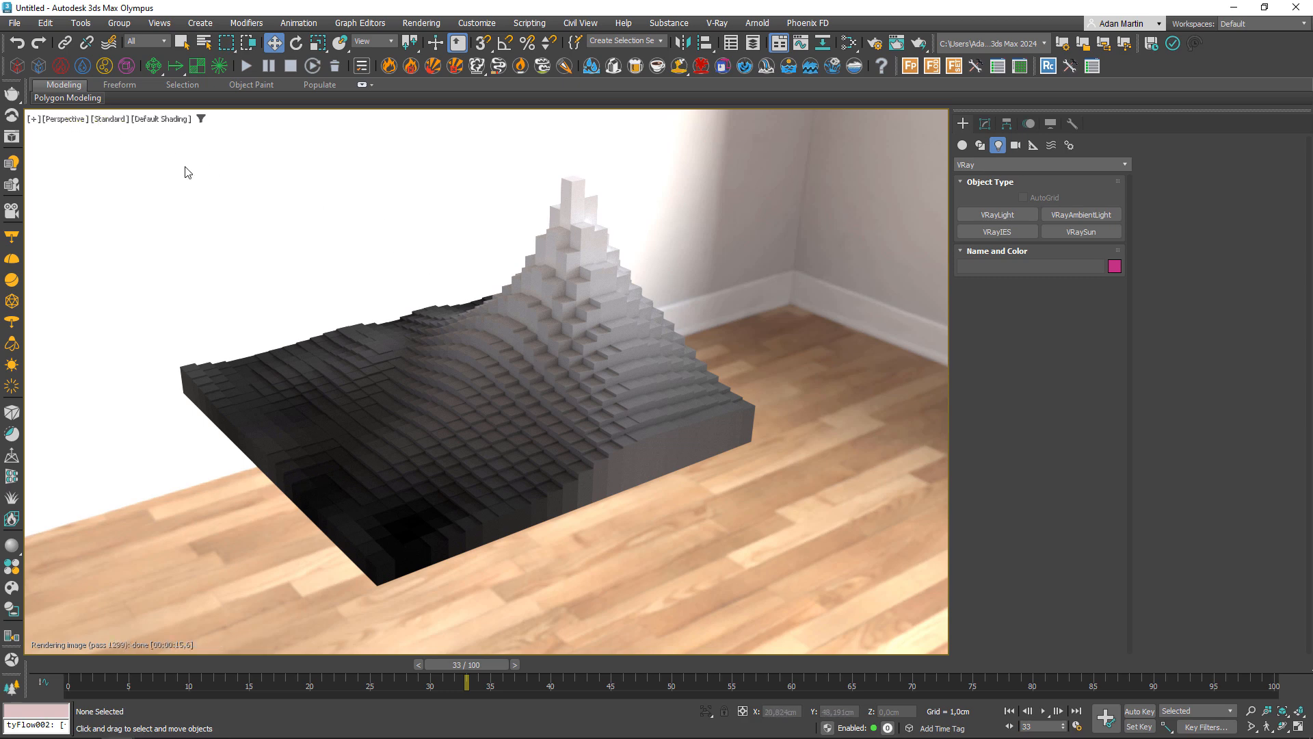
Step: Spread the material nodes apart to make room between the Components (color) map and the VRayMtl
{"action": "key", "text": "m"}
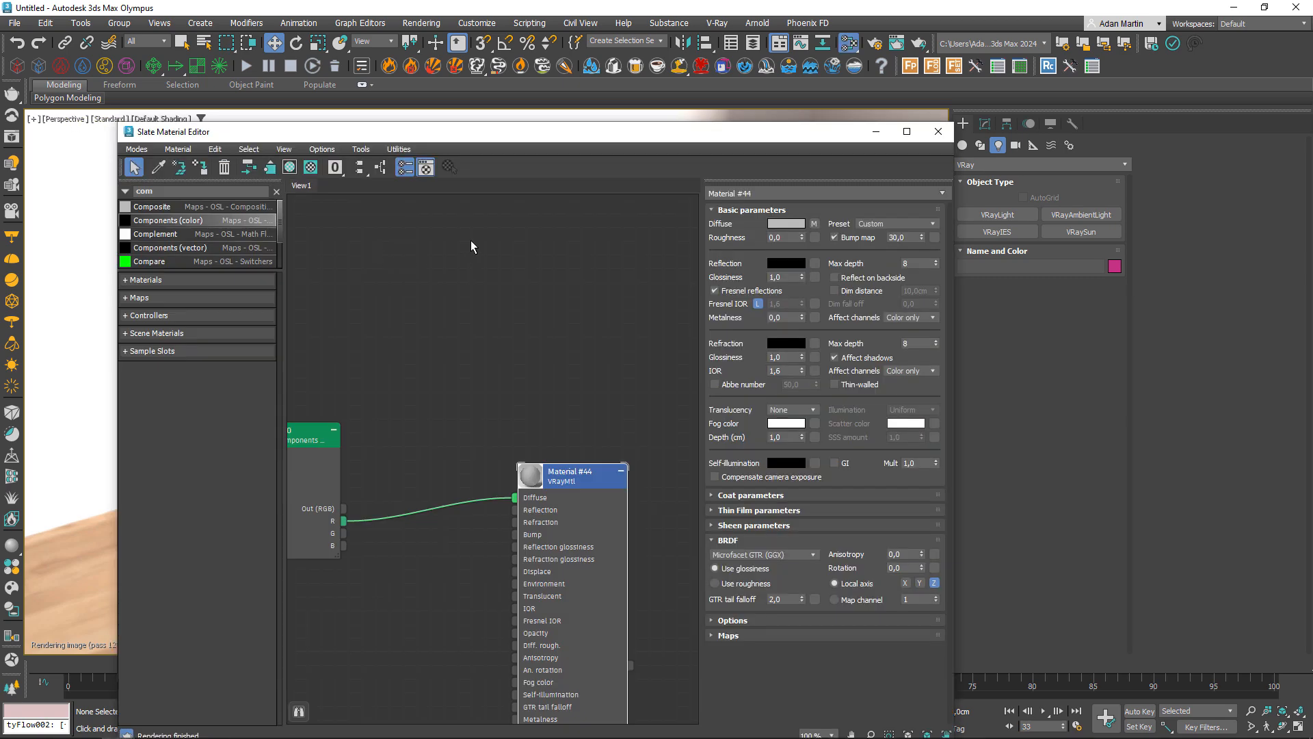
{"action": "middle_click_drag", "start_coordinate": [481, 448], "coordinate": [596, 395]}
{"action": "scroll", "coordinate": [576, 396], "scroll_direction": "down", "scroll_amount": 5}
{"action": "left_click_drag", "start_coordinate": [529, 405], "coordinate": [491, 406]}
{"action": "middle_click_drag", "start_coordinate": [472, 414], "coordinate": [343, 401]}
{"action": "left_click_drag", "start_coordinate": [518, 420], "coordinate": [597, 420]}
{"action": "scroll", "coordinate": [495, 410], "scroll_direction": "up", "scroll_amount": 4}
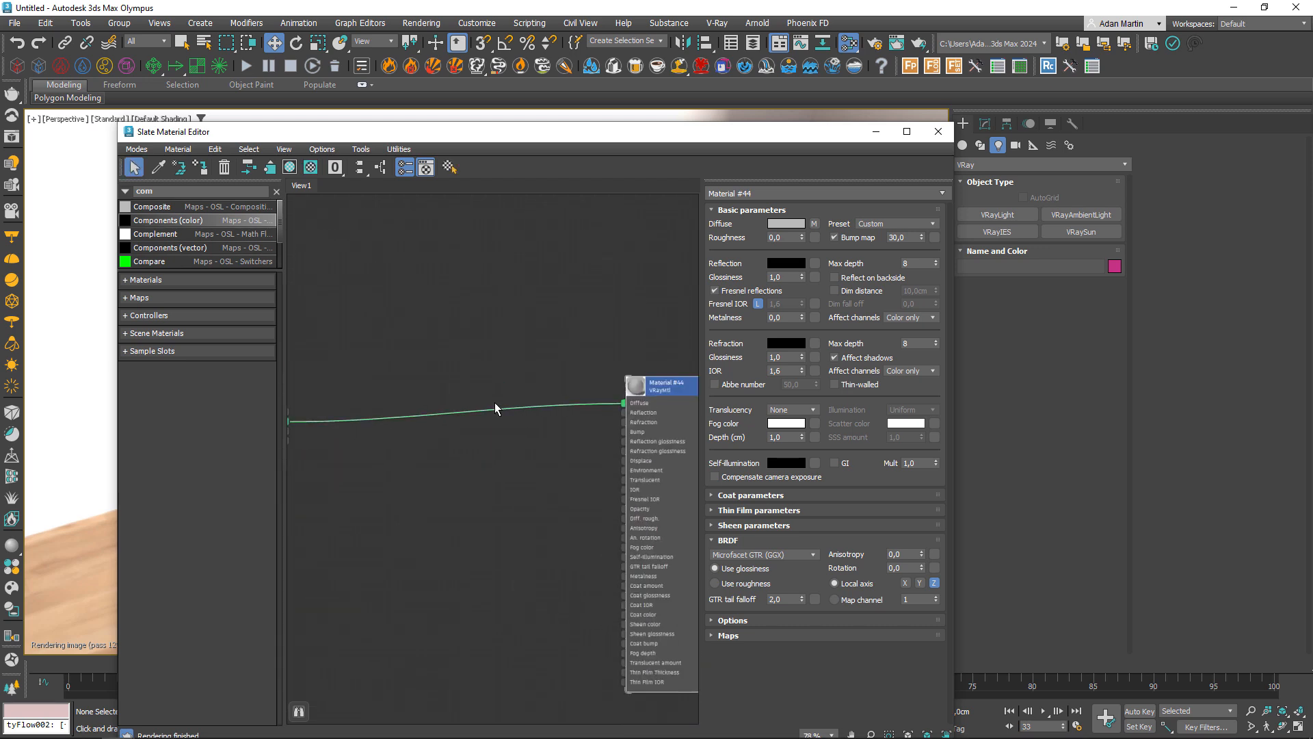
Step: Add a Gradient Ramp map and connect the R output of Components (color) to its Source Map input
{"action": "right_click", "coordinate": [415, 339]}
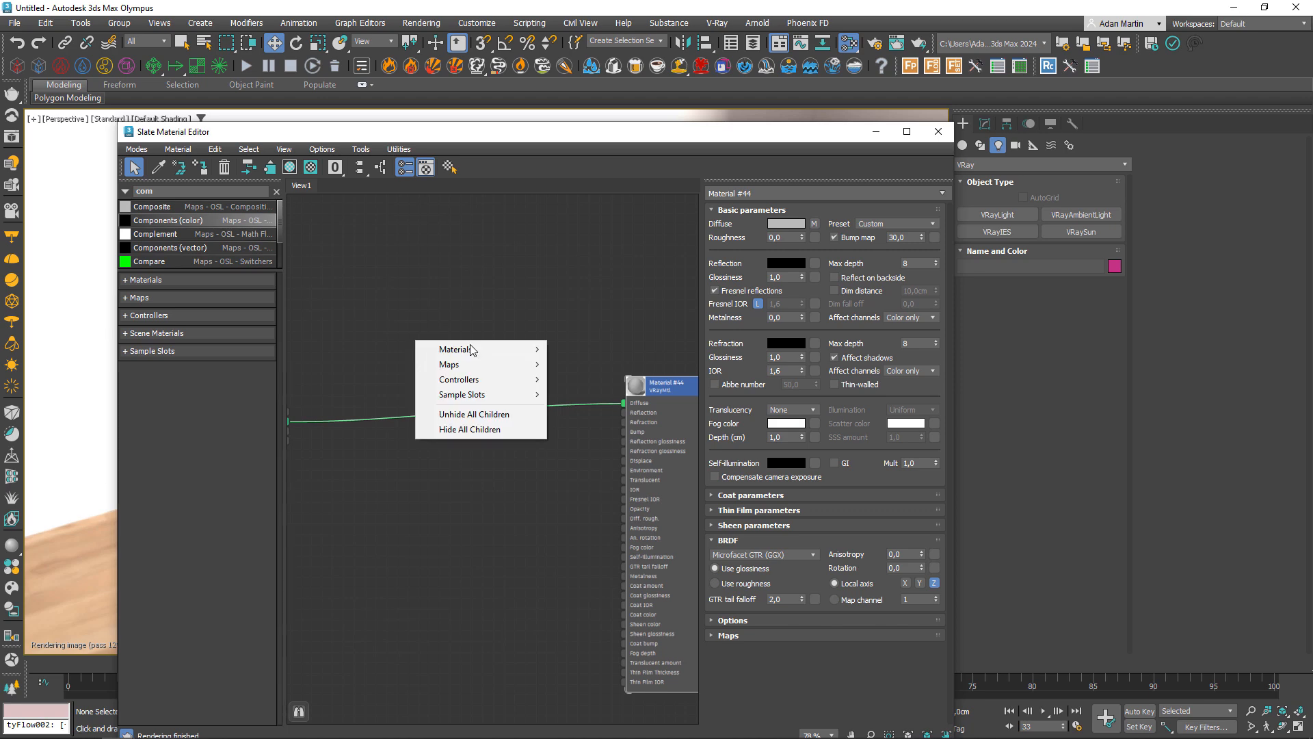
{"action": "mouse_move", "coordinate": [472, 364]}
{"action": "mouse_move", "coordinate": [603, 376]}
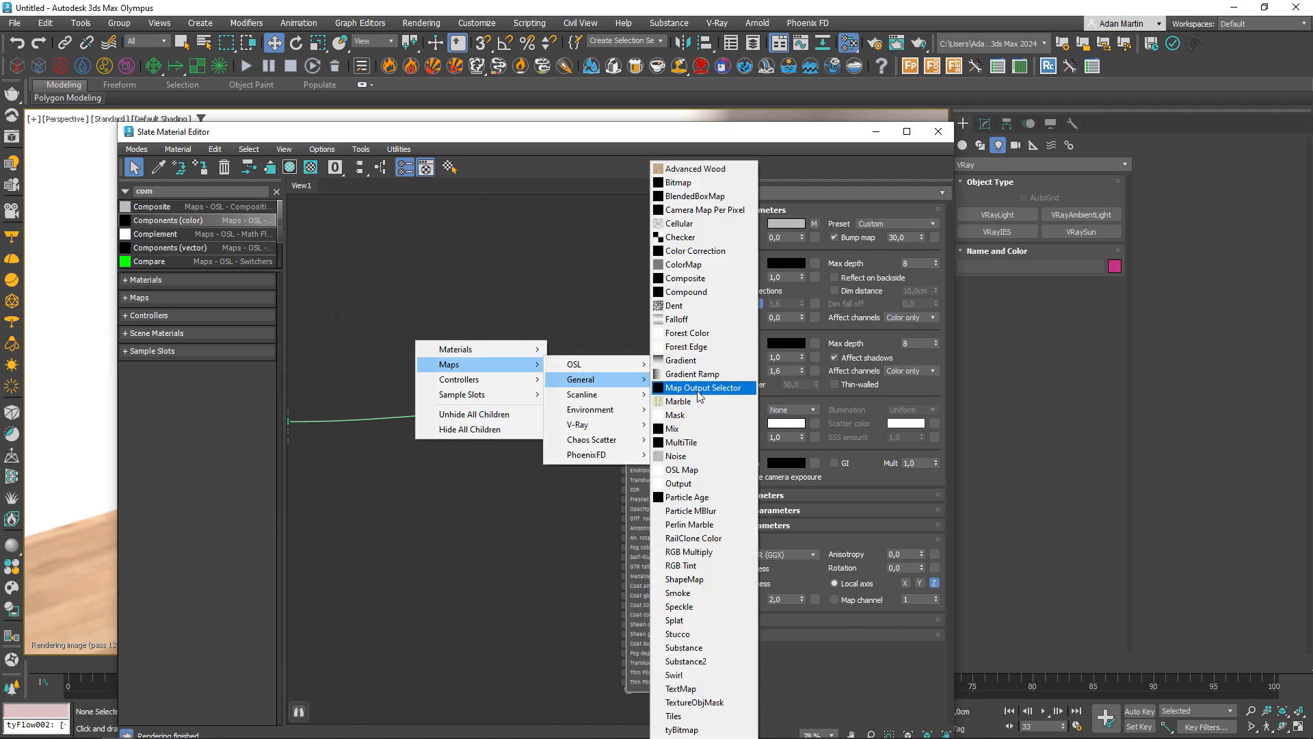
{"action": "left_click", "coordinate": [469, 348]}
{"action": "middle_click_drag", "start_coordinate": [425, 340], "coordinate": [595, 354]}
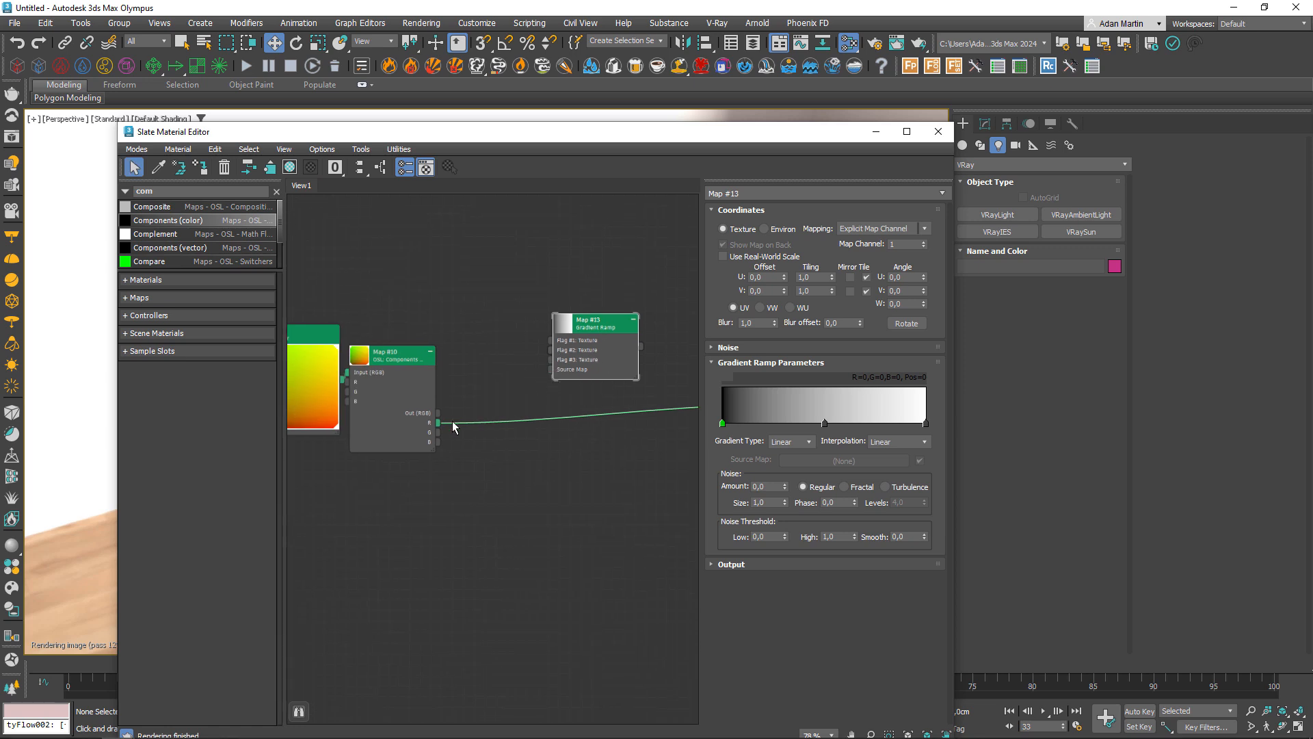
{"action": "left_click_drag", "start_coordinate": [439, 423], "coordinate": [552, 369]}
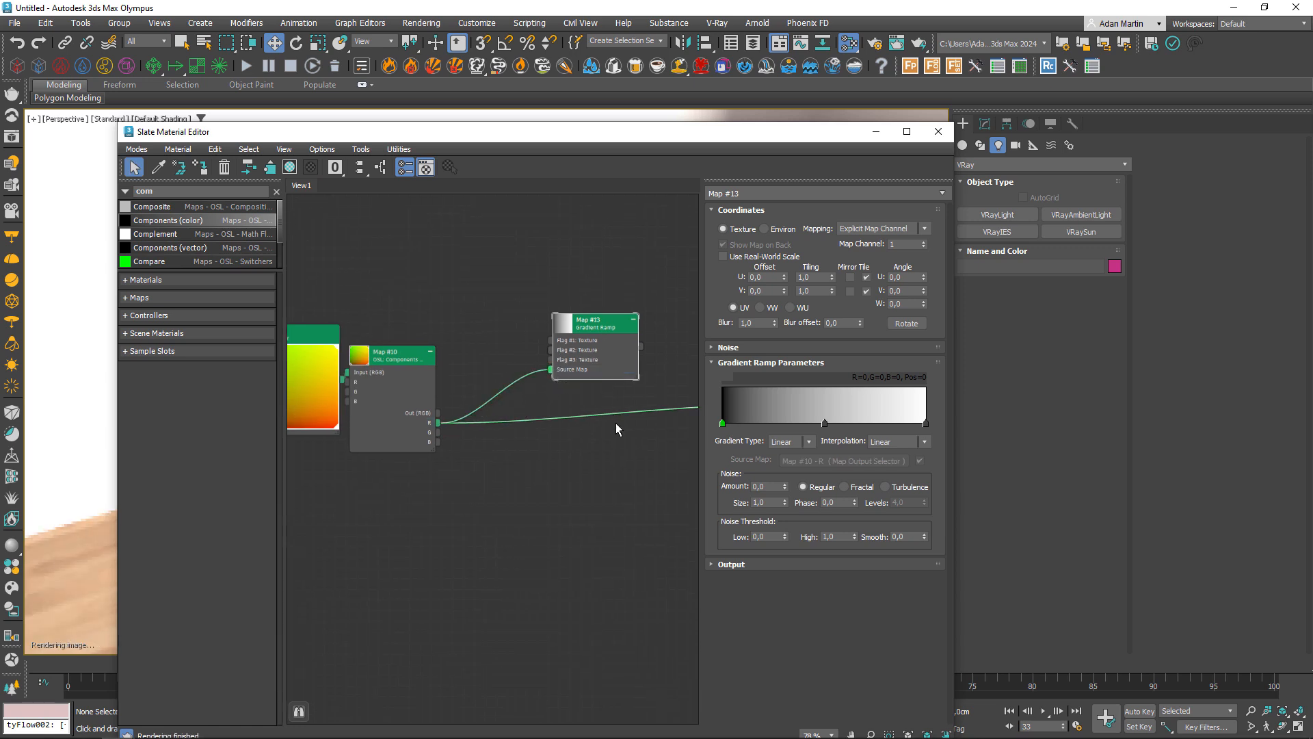
Step: Connect the Gradient Ramp to the VRayMtl's Diffuse input and set its gradient type to Mapped
{"action": "middle_click_drag", "start_coordinate": [626, 417], "coordinate": [523, 406]}
{"action": "left_click_drag", "start_coordinate": [535, 337], "coordinate": [671, 397]}
{"action": "left_click_drag", "start_coordinate": [496, 353], "coordinate": [494, 397]}
{"action": "left_click", "coordinate": [782, 444]}
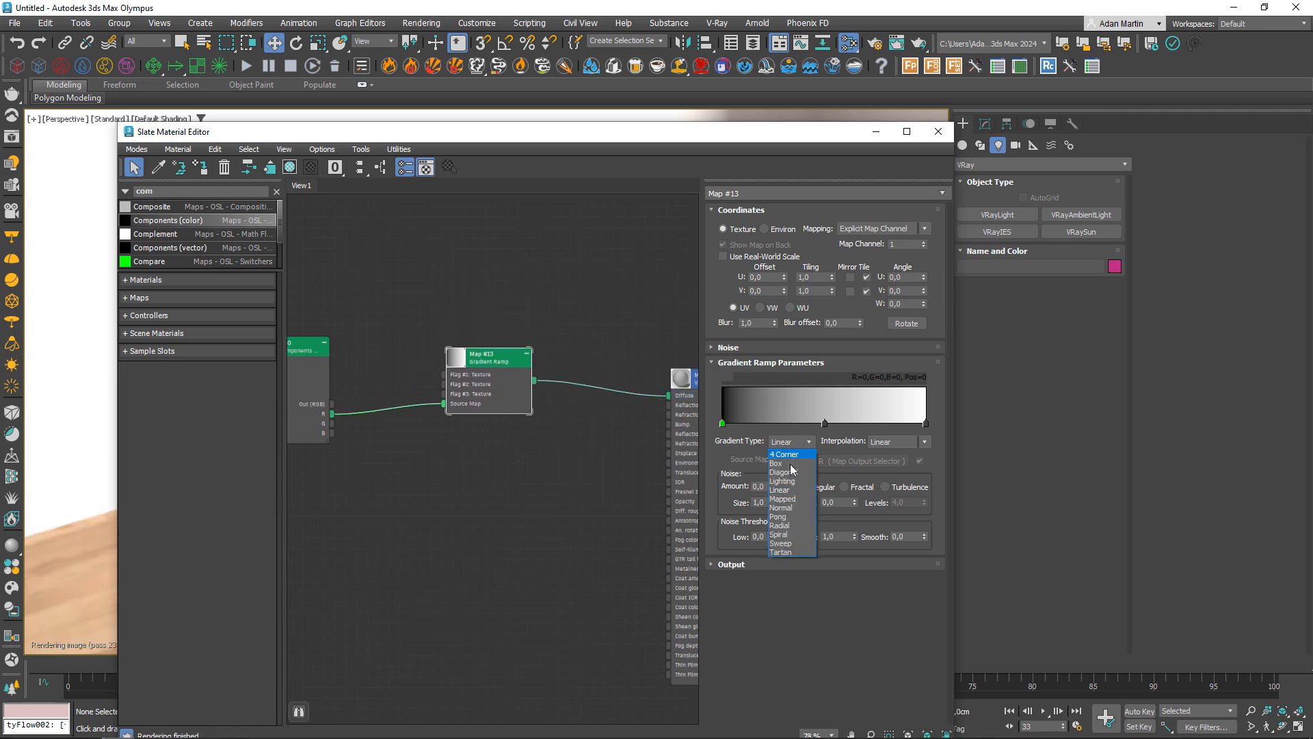
{"action": "left_click", "coordinate": [784, 500]}
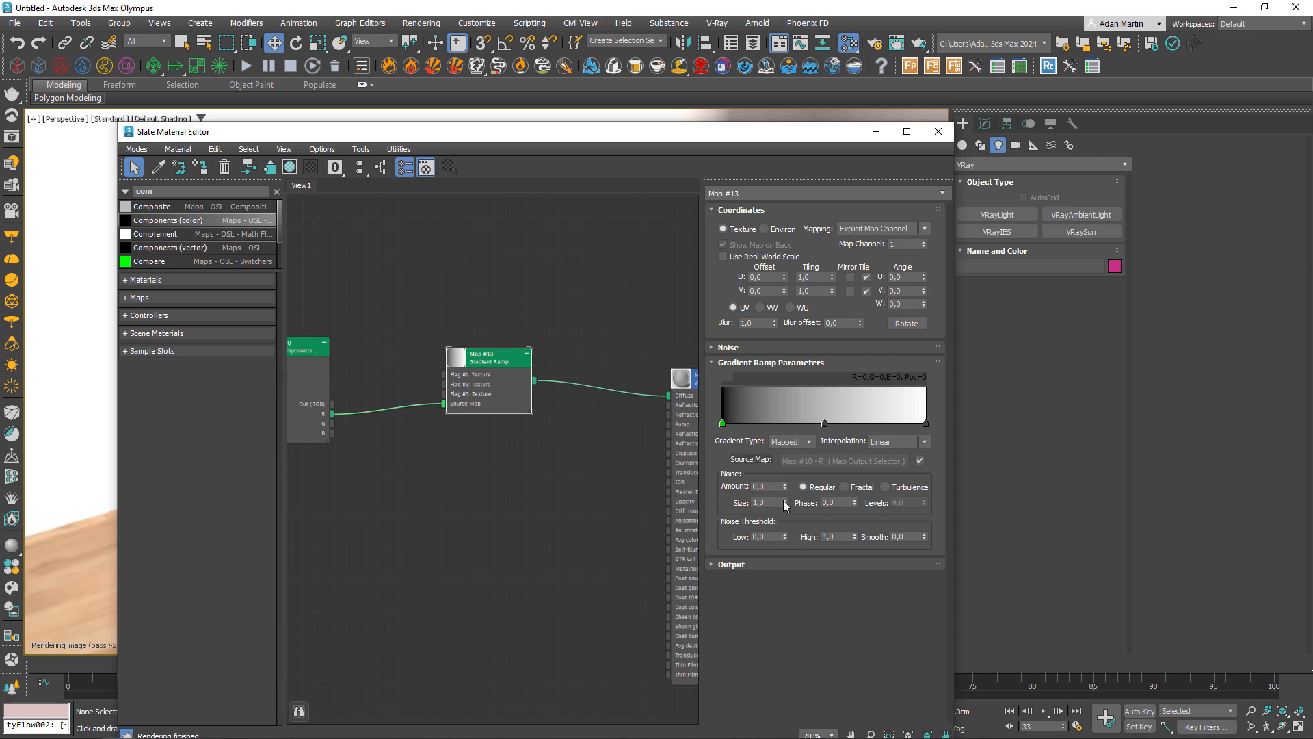
Step: Set the Gradient Ramp's start flag at position 0 to blue, R 9, G 99, B 204
{"action": "double_click", "coordinate": [723, 424]}
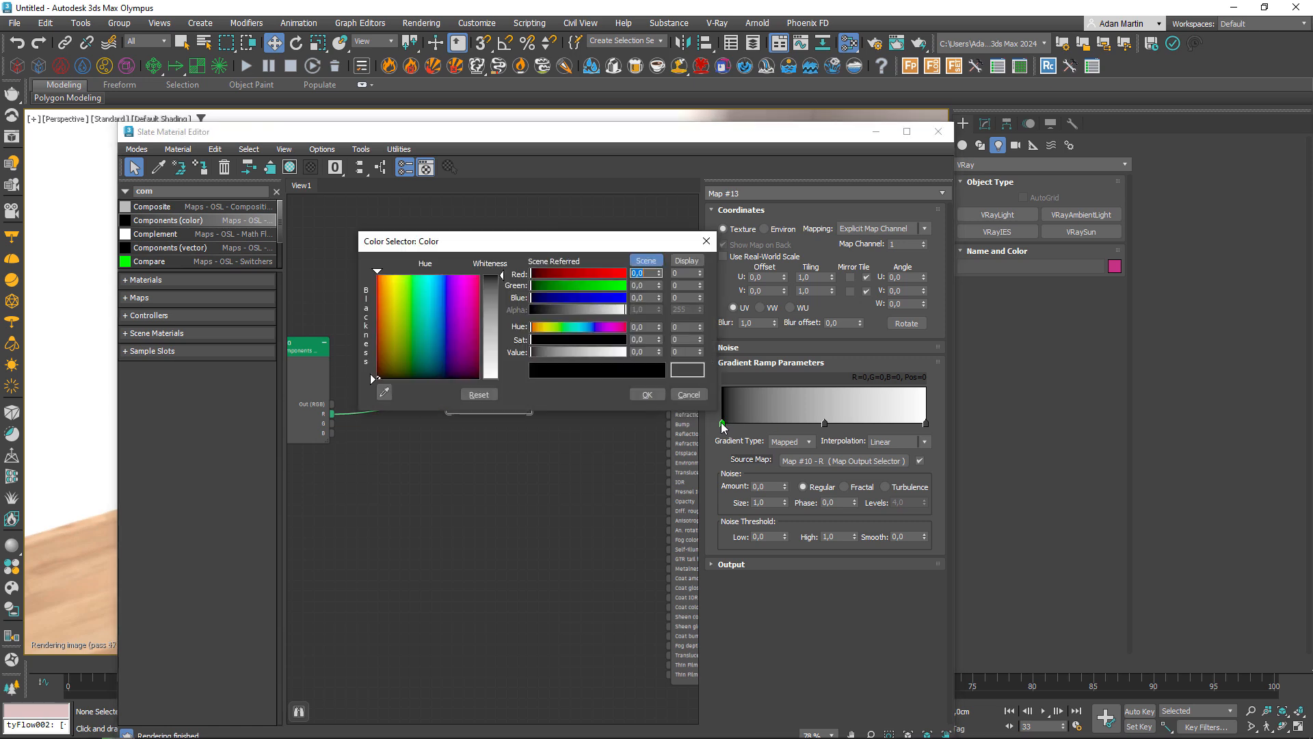
{"action": "left_click", "coordinate": [606, 298]}
{"action": "left_click_drag", "start_coordinate": [625, 350], "coordinate": [586, 327]}
{"action": "left_click", "coordinate": [645, 394]}
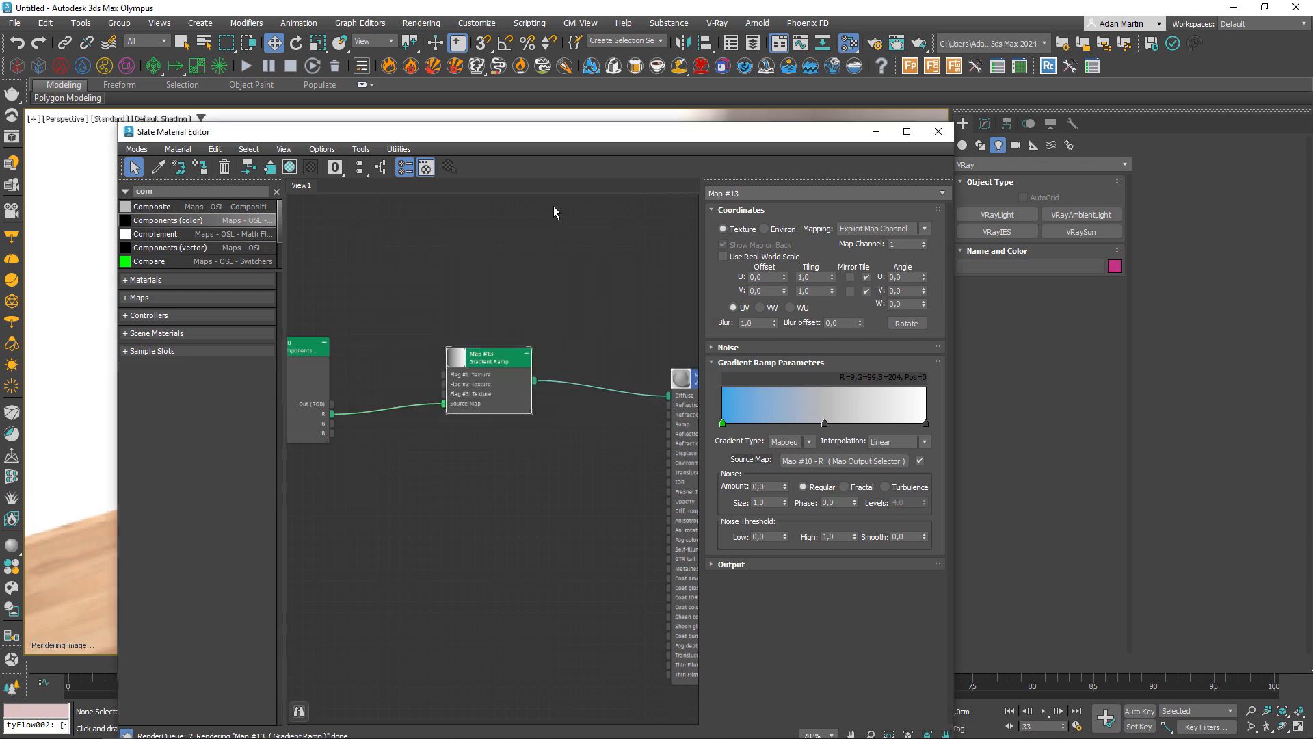
Step: Move the Slate Material Editor aside to view the interactive render of the box array
{"action": "left_click_drag", "start_coordinate": [534, 138], "coordinate": [891, 132]}
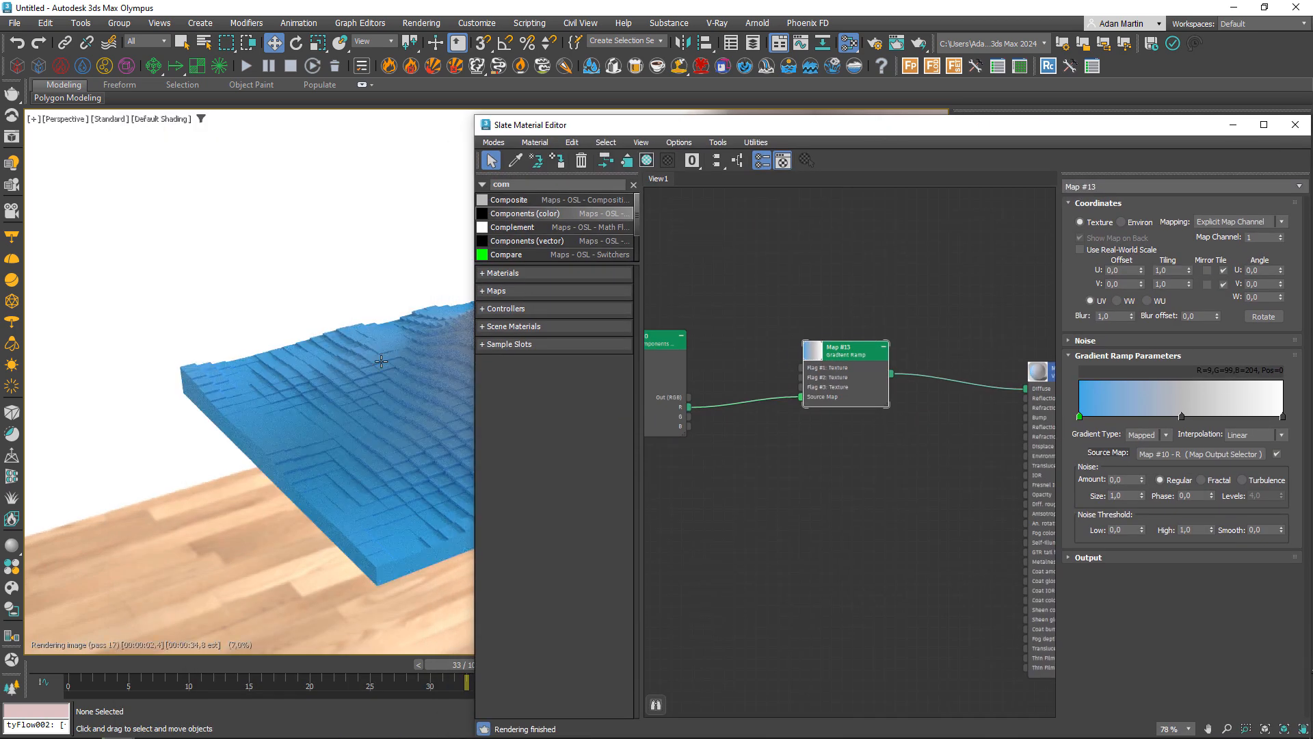
{"action": "left_click_drag", "start_coordinate": [697, 129], "coordinate": [693, 61]}
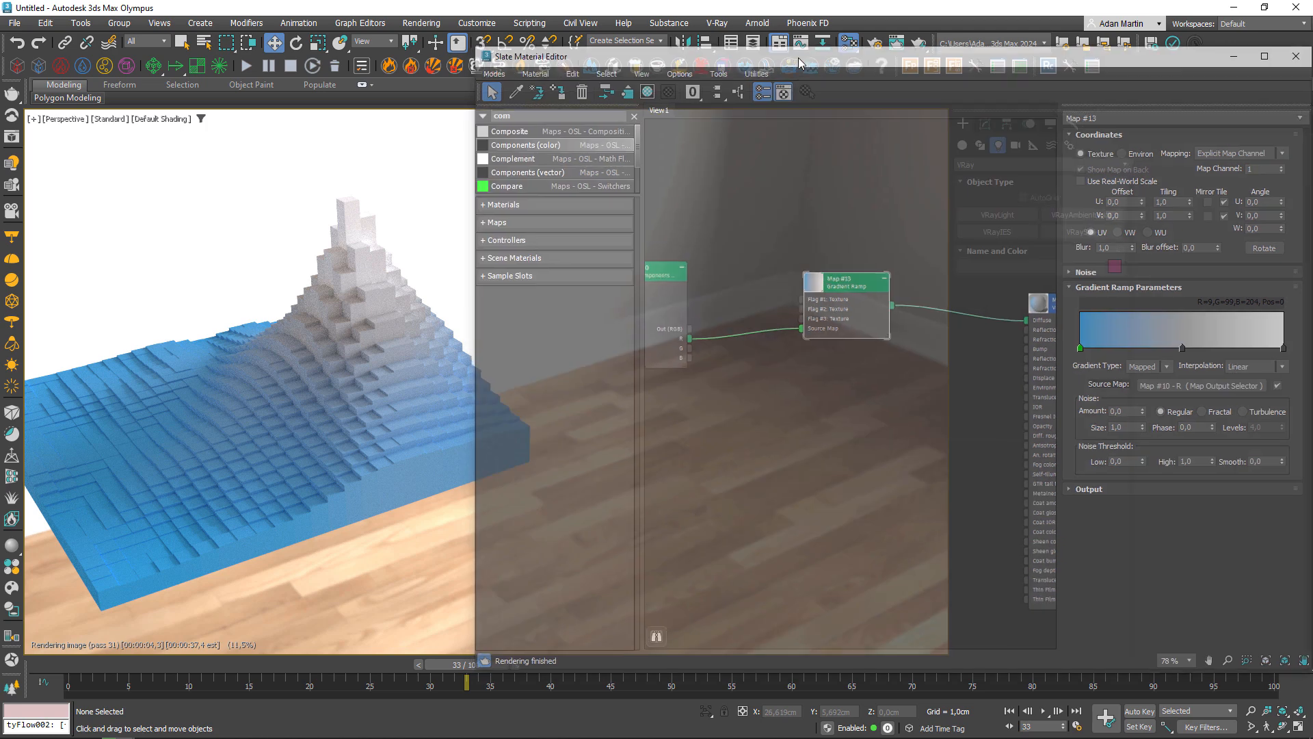
{"action": "left_click_drag", "start_coordinate": [799, 58], "coordinate": [791, 50]}
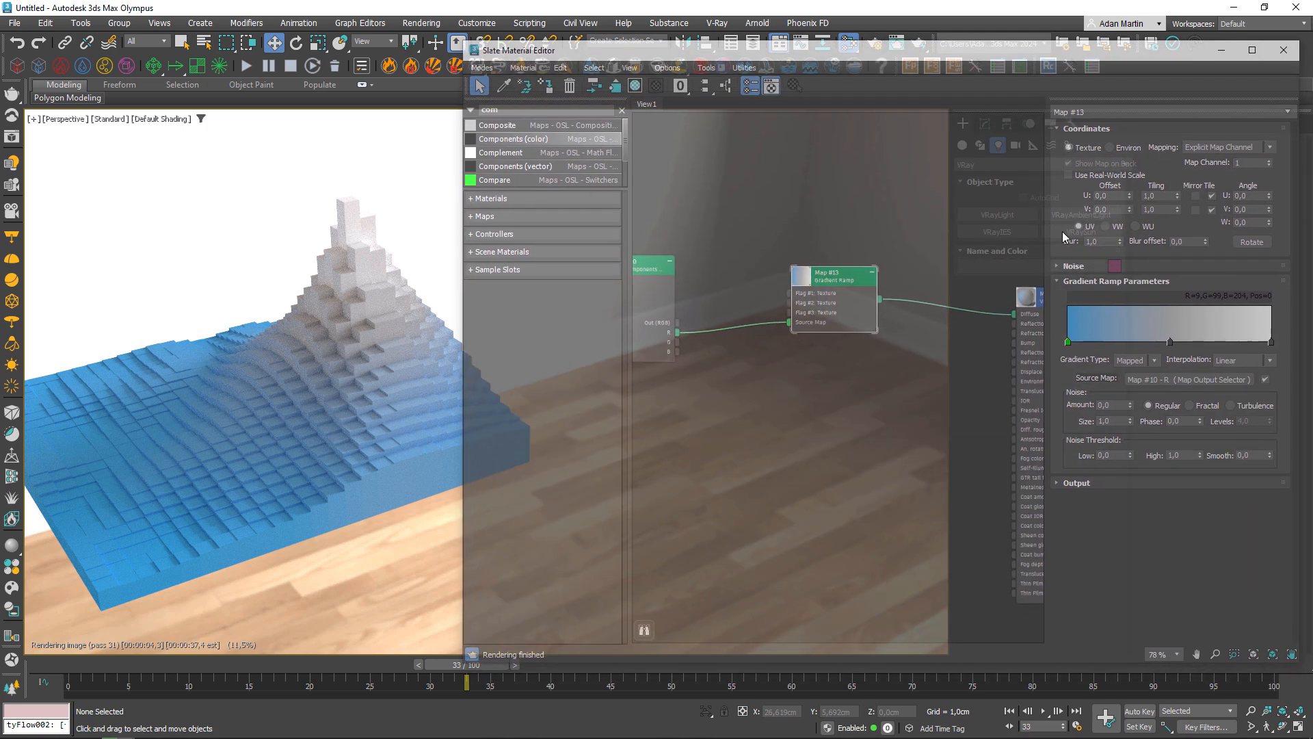
Step: Set the Gradient Ramp's middle flag at position 50 to orange, hex FD9049
{"action": "double_click", "coordinate": [1172, 342]}
{"action": "left_click", "coordinate": [995, 249]}
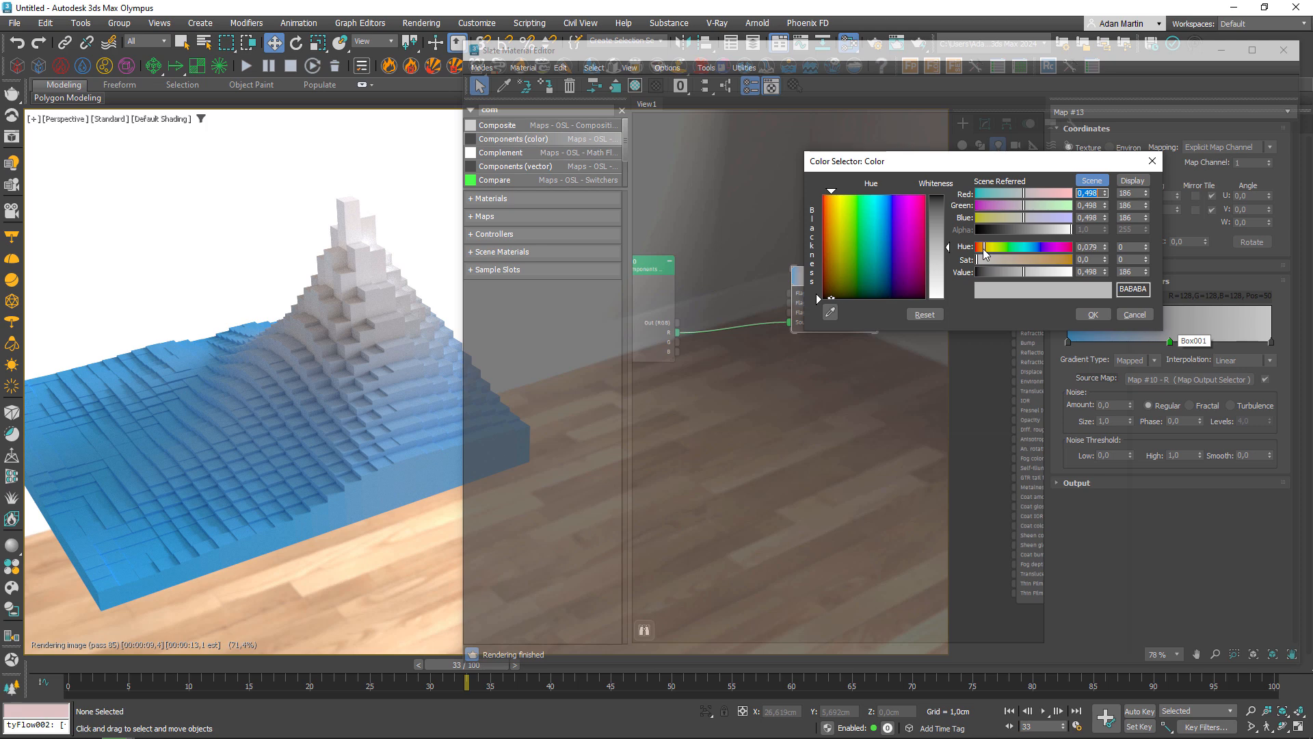
{"action": "left_click_drag", "start_coordinate": [994, 247], "coordinate": [980, 247]}
{"action": "left_click_drag", "start_coordinate": [824, 211], "coordinate": [827, 198]}
{"action": "left_click_drag", "start_coordinate": [1061, 260], "coordinate": [1065, 260]}
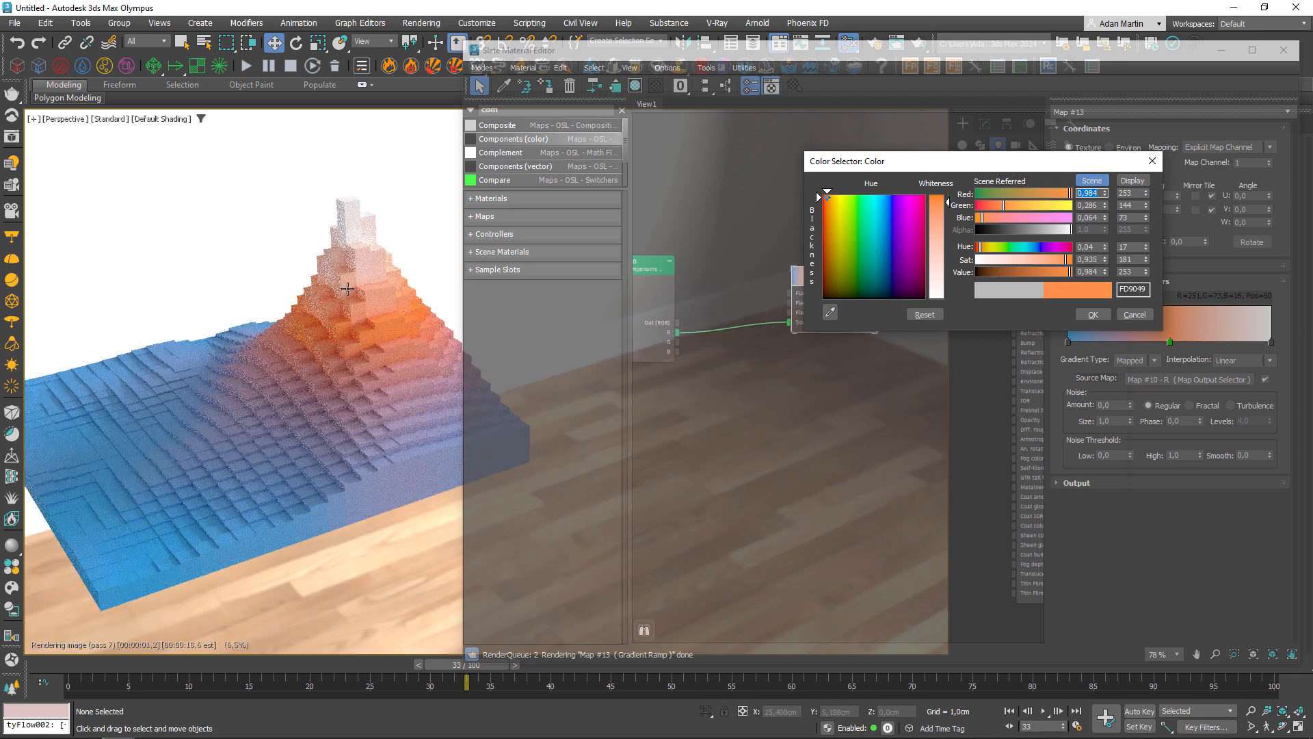
{"action": "left_click", "coordinate": [1094, 315]}
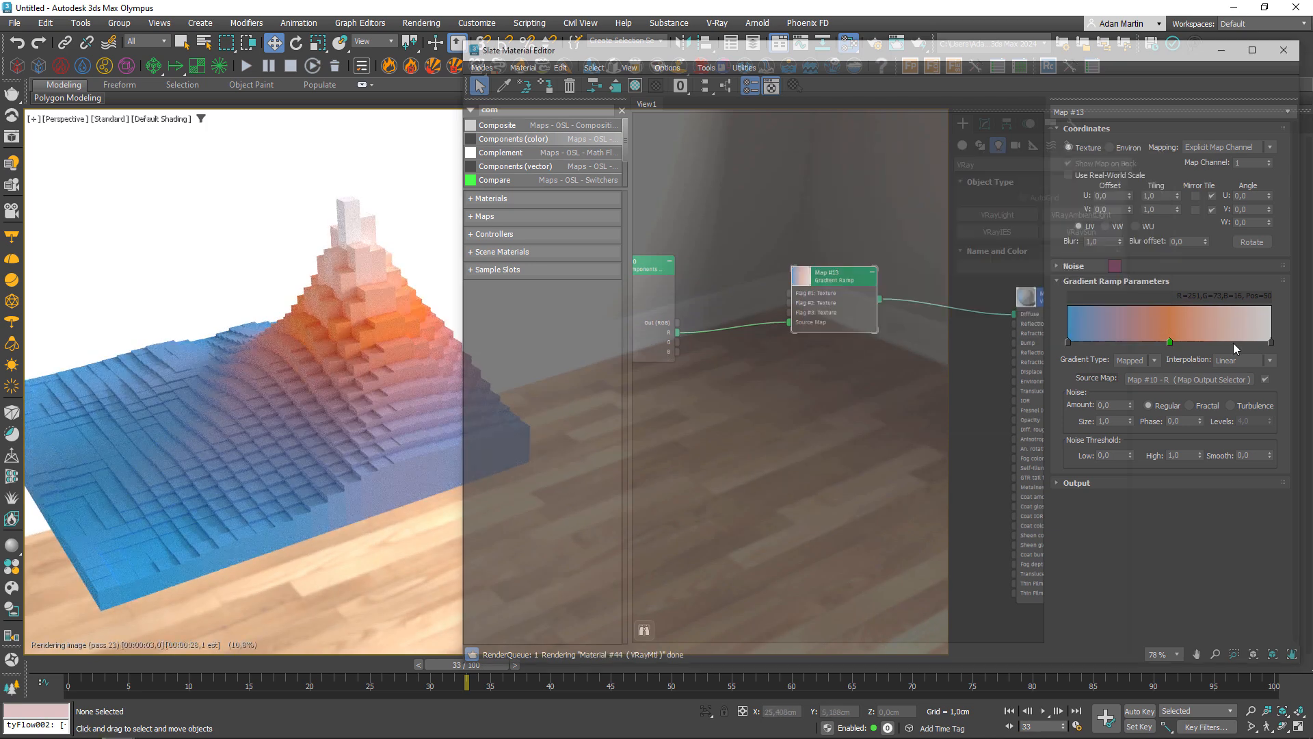
Step: Set the Gradient Ramp's end flag at position 100 to yellow, hex F8F84A, and close the Slate Material Editor
{"action": "double_click", "coordinate": [1270, 341]}
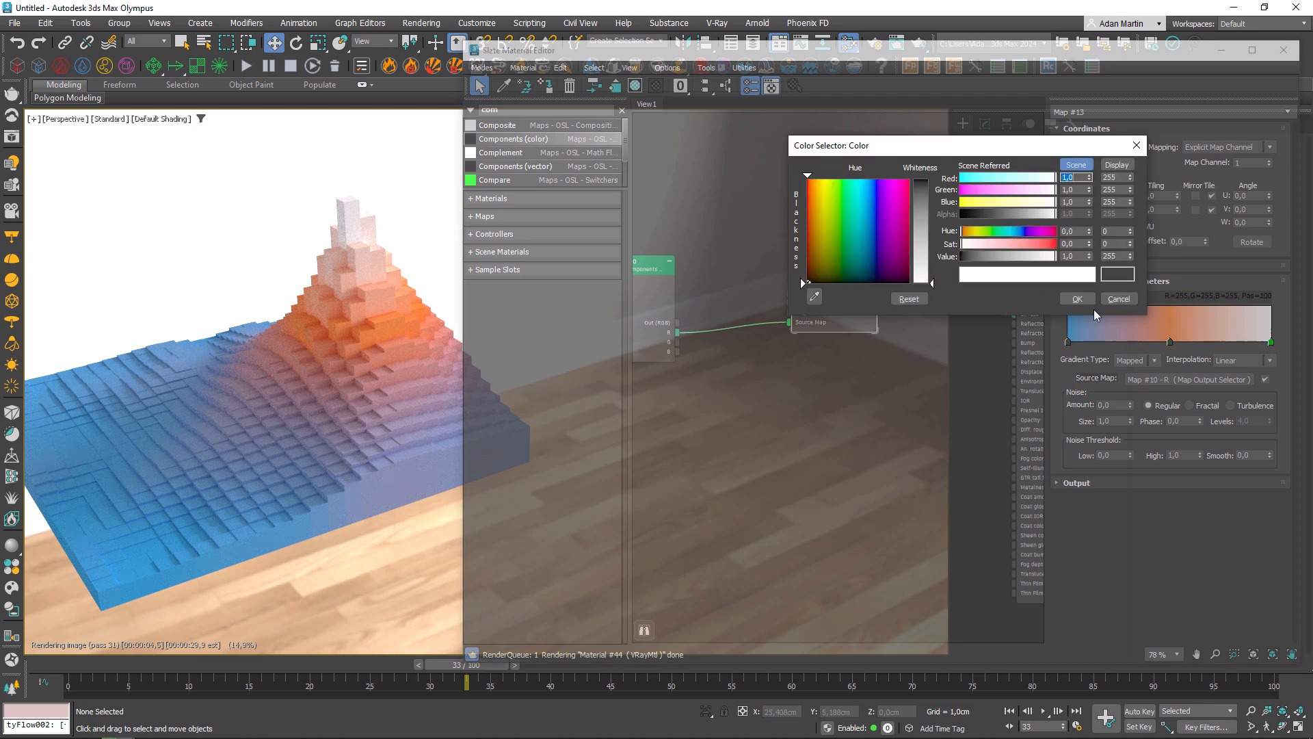
{"action": "left_click", "coordinate": [825, 187]}
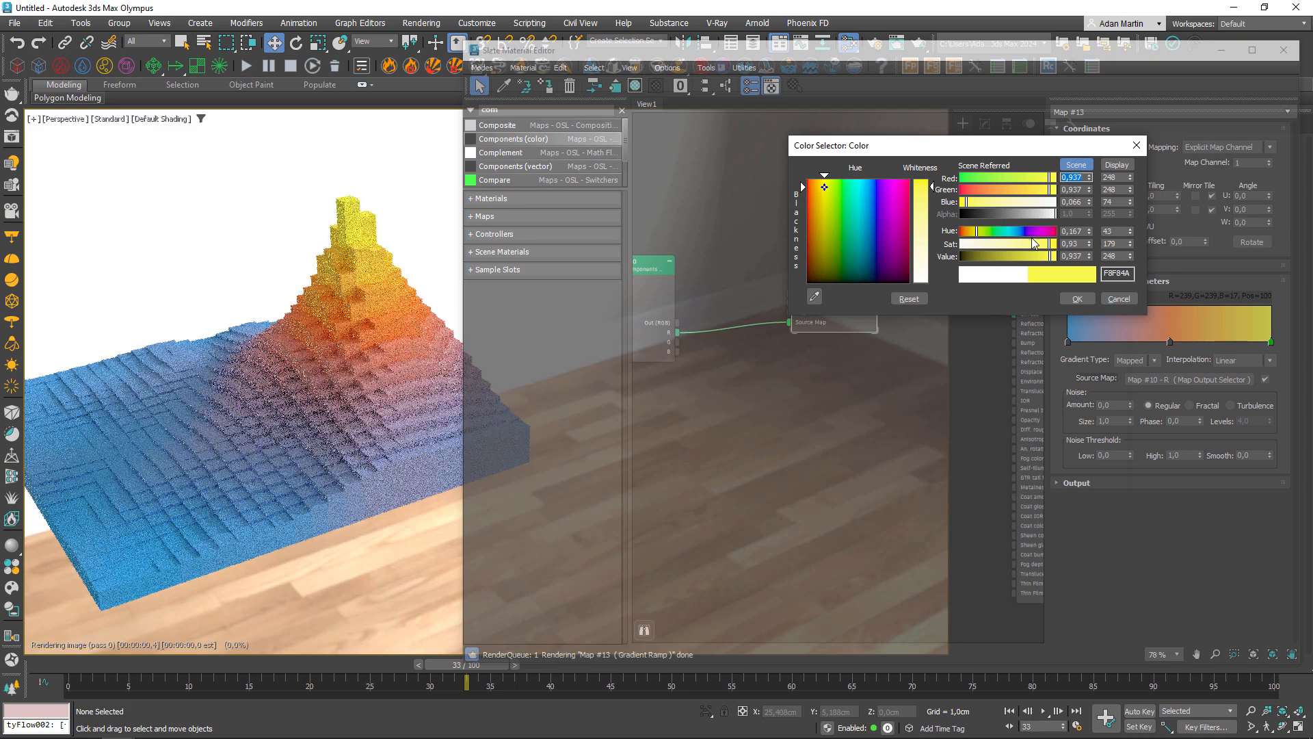
{"action": "left_click", "coordinate": [1078, 300]}
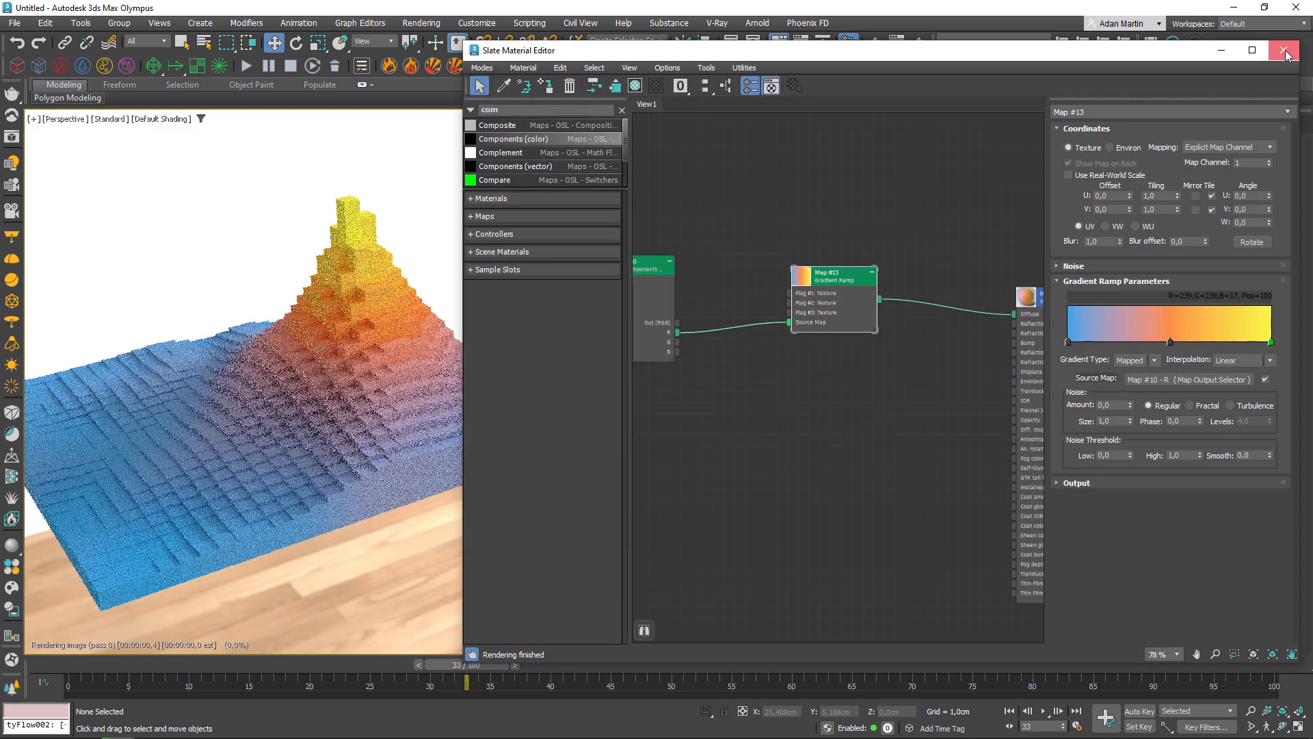
{"action": "left_click", "coordinate": [1284, 50]}
Step: Examine the gradient coloring of the box array in the interactive render at frames 0, 46, 67, 16 and 43
{"action": "middle_click_drag", "start_coordinate": [649, 443], "coordinate": [667, 447]}
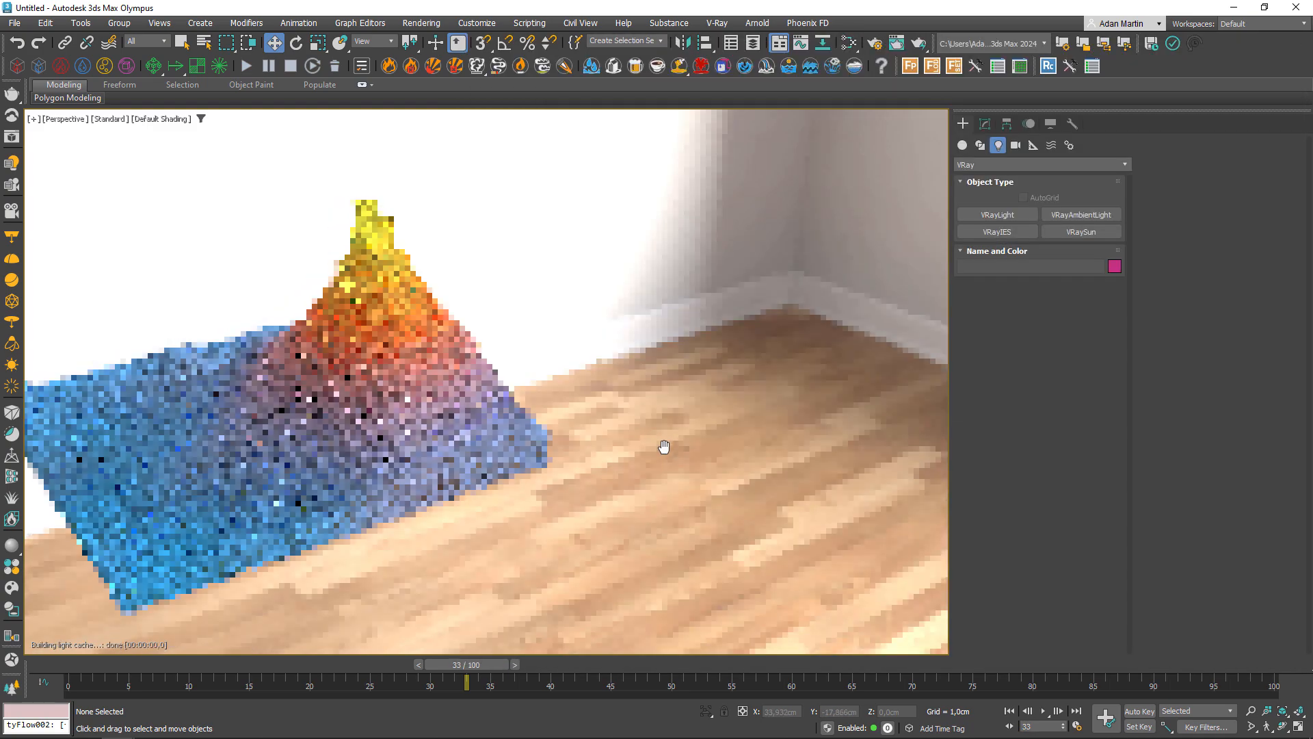
{"action": "middle_click_drag", "start_coordinate": [522, 436], "coordinate": [601, 433]}
{"action": "left_click", "coordinate": [65, 667]}
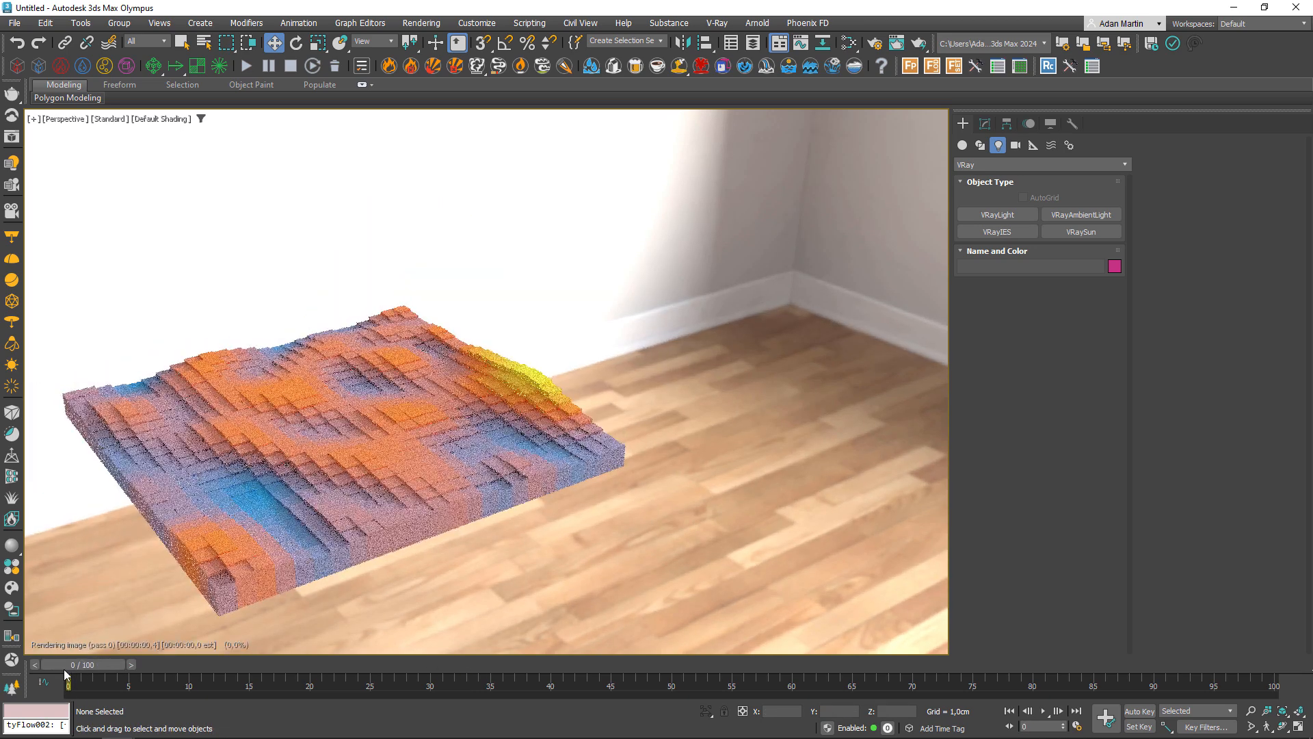
{"action": "left_click", "coordinate": [620, 663]}
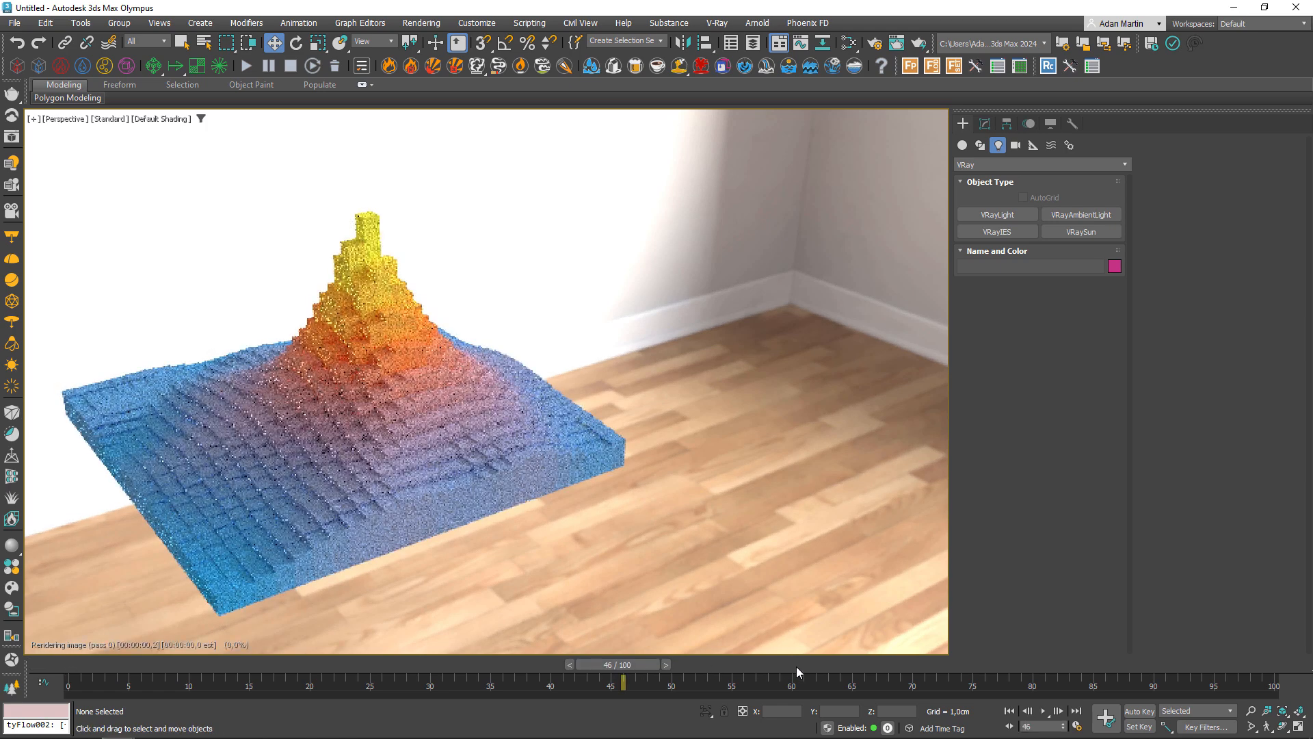
{"action": "left_click", "coordinate": [876, 664]}
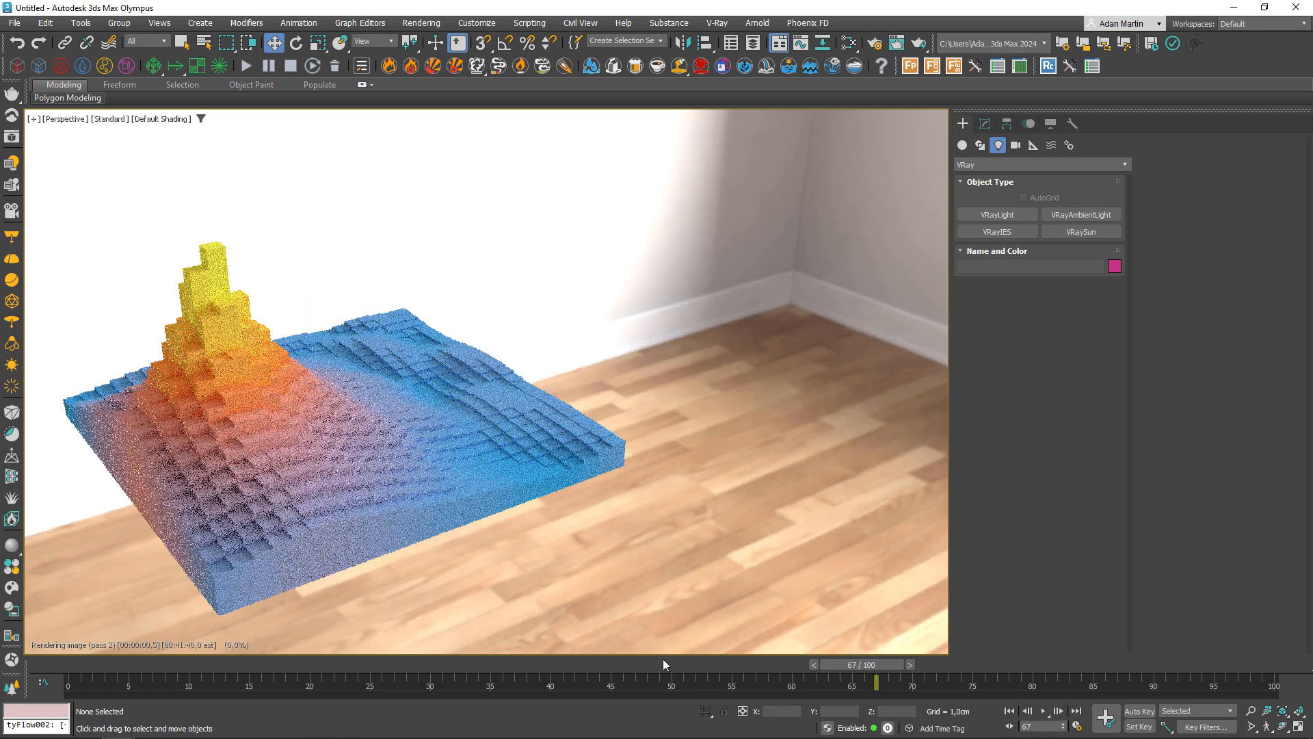
{"action": "left_click", "coordinate": [270, 667]}
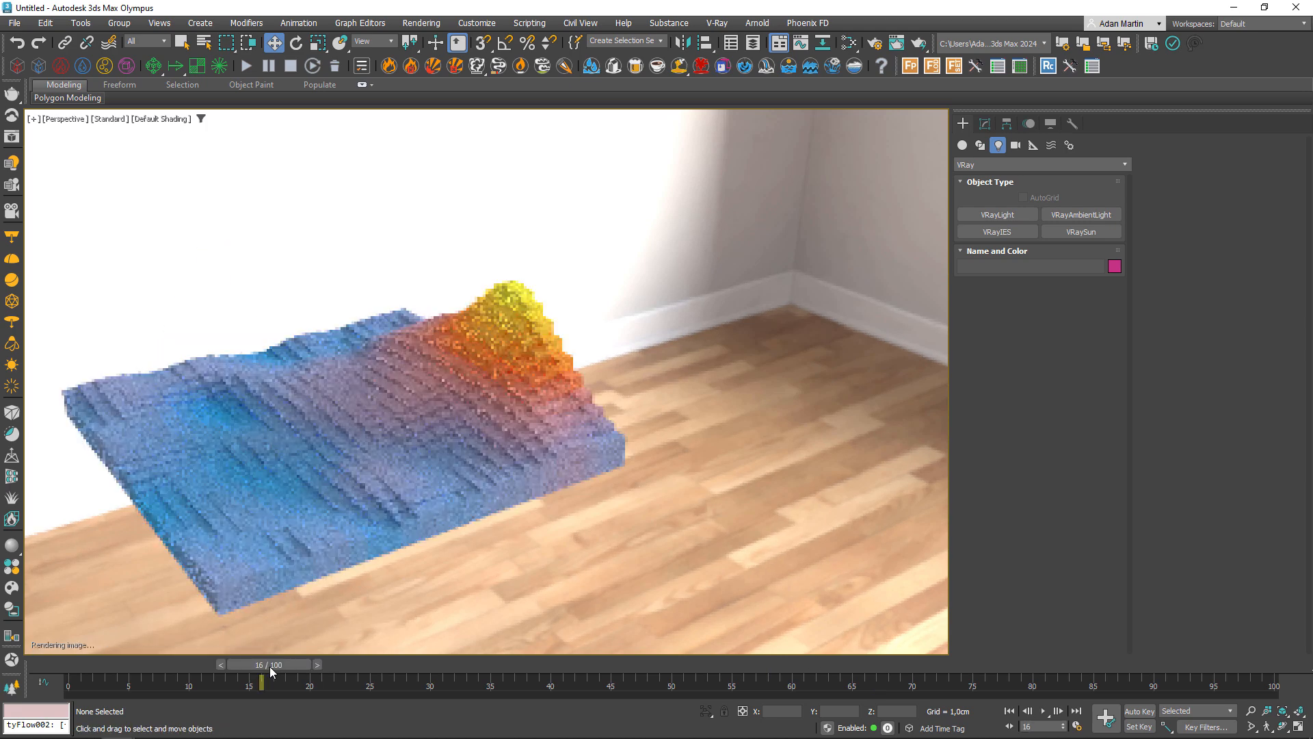
{"action": "left_click", "coordinate": [71, 667]}
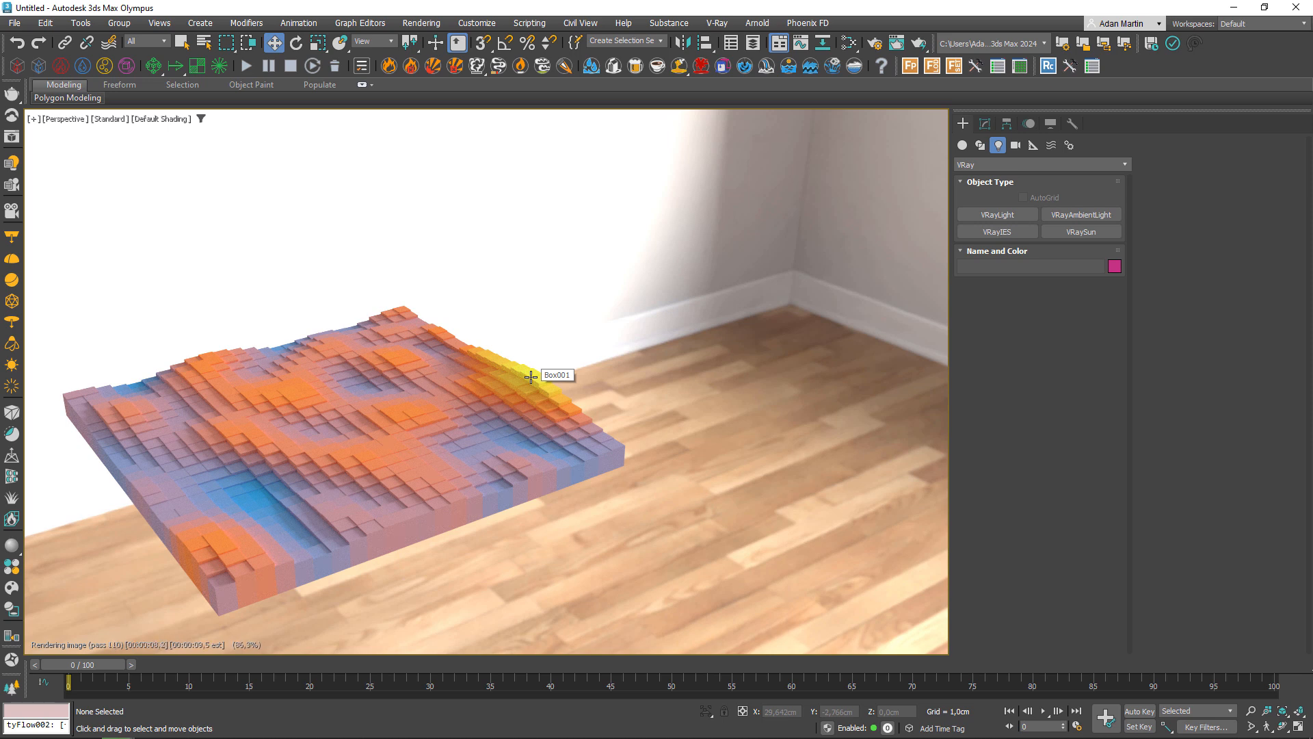
{"action": "left_click", "coordinate": [600, 665]}
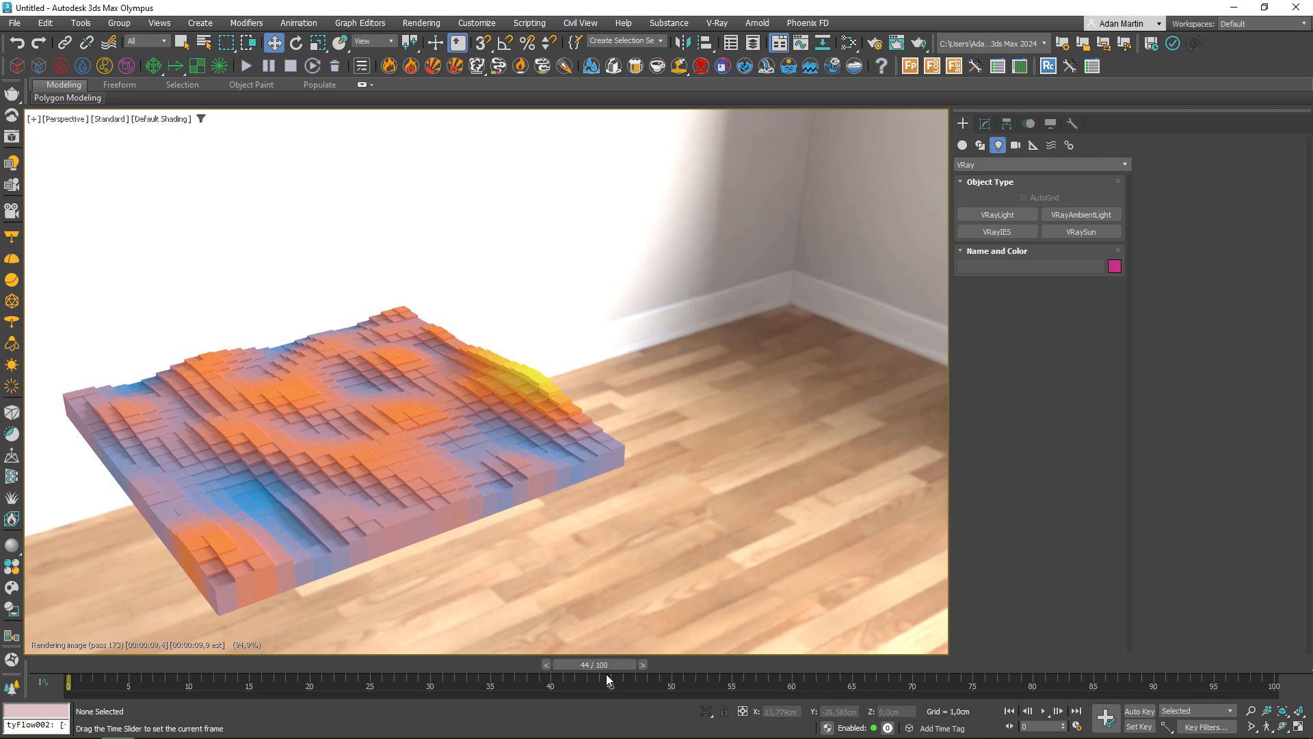
{"action": "middle_click_drag", "start_coordinate": [610, 492], "coordinate": [624, 499], "text": "alt"}
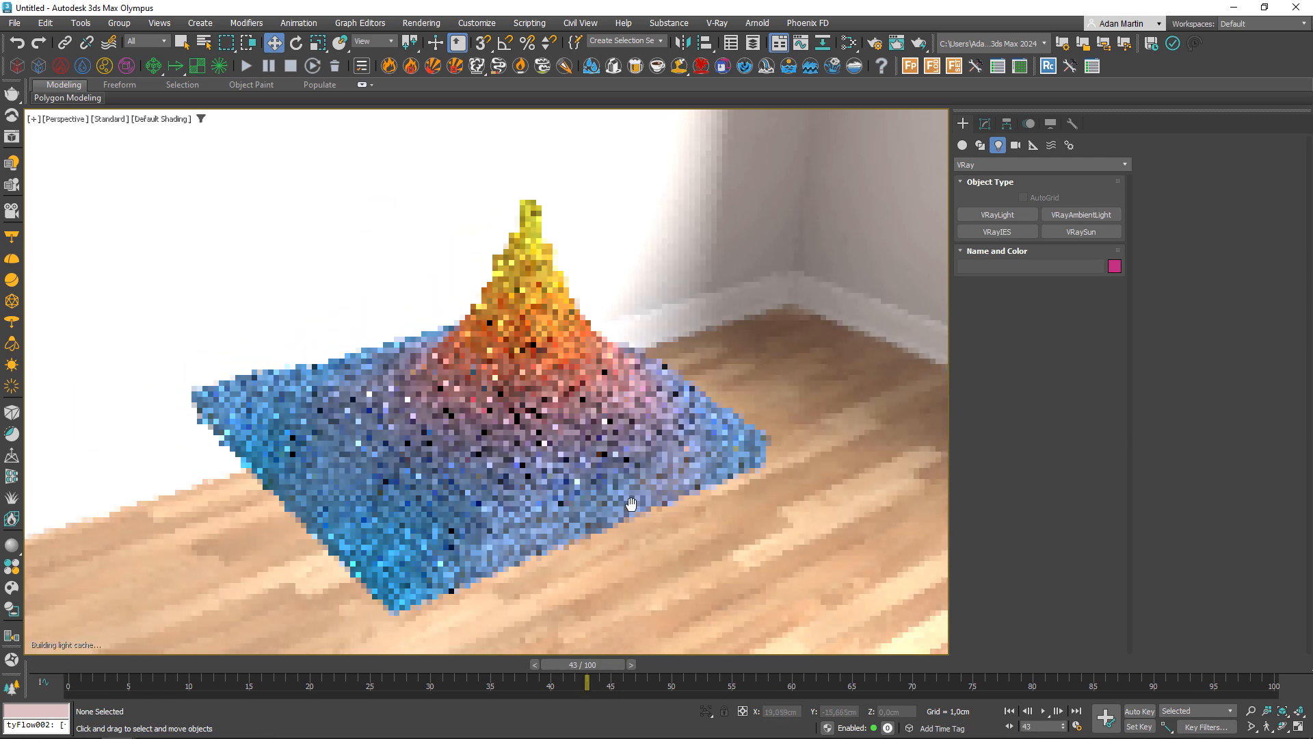
{"action": "middle_click_drag", "start_coordinate": [524, 490], "coordinate": [515, 484]}
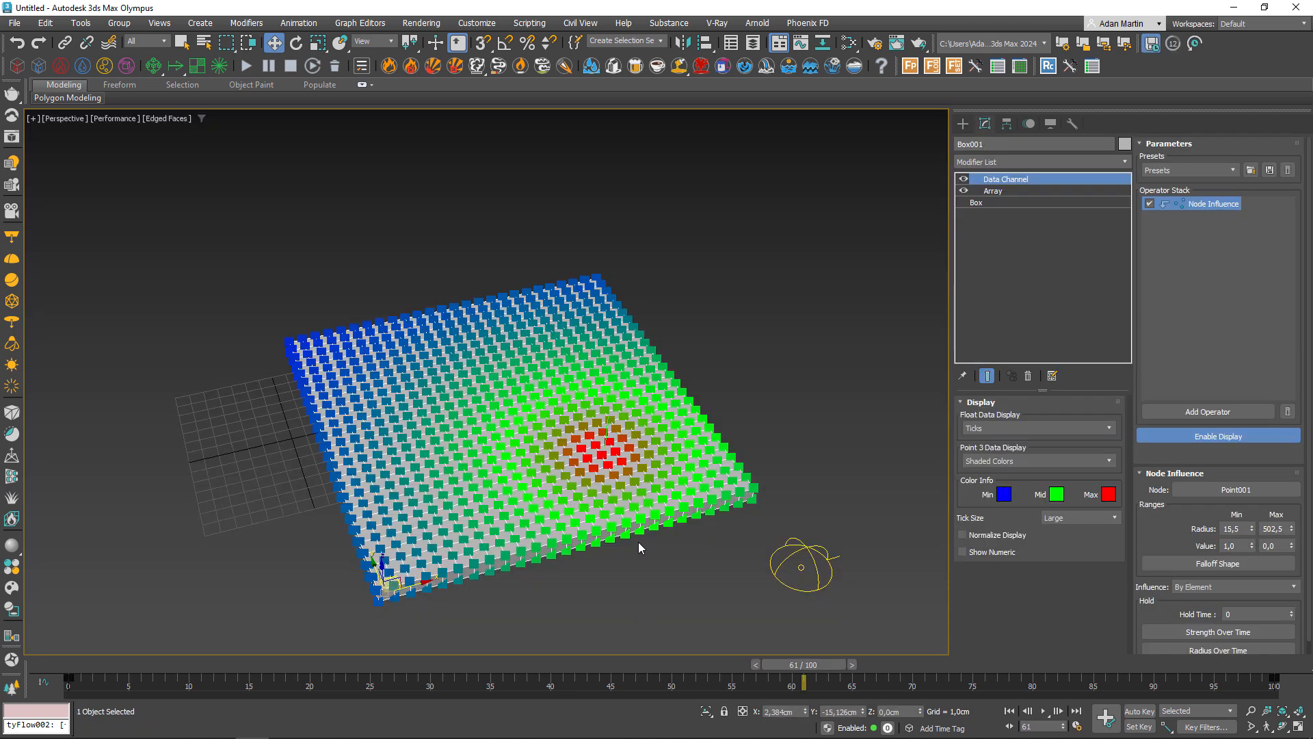
{"action": "left_click", "coordinate": [1203, 412]}
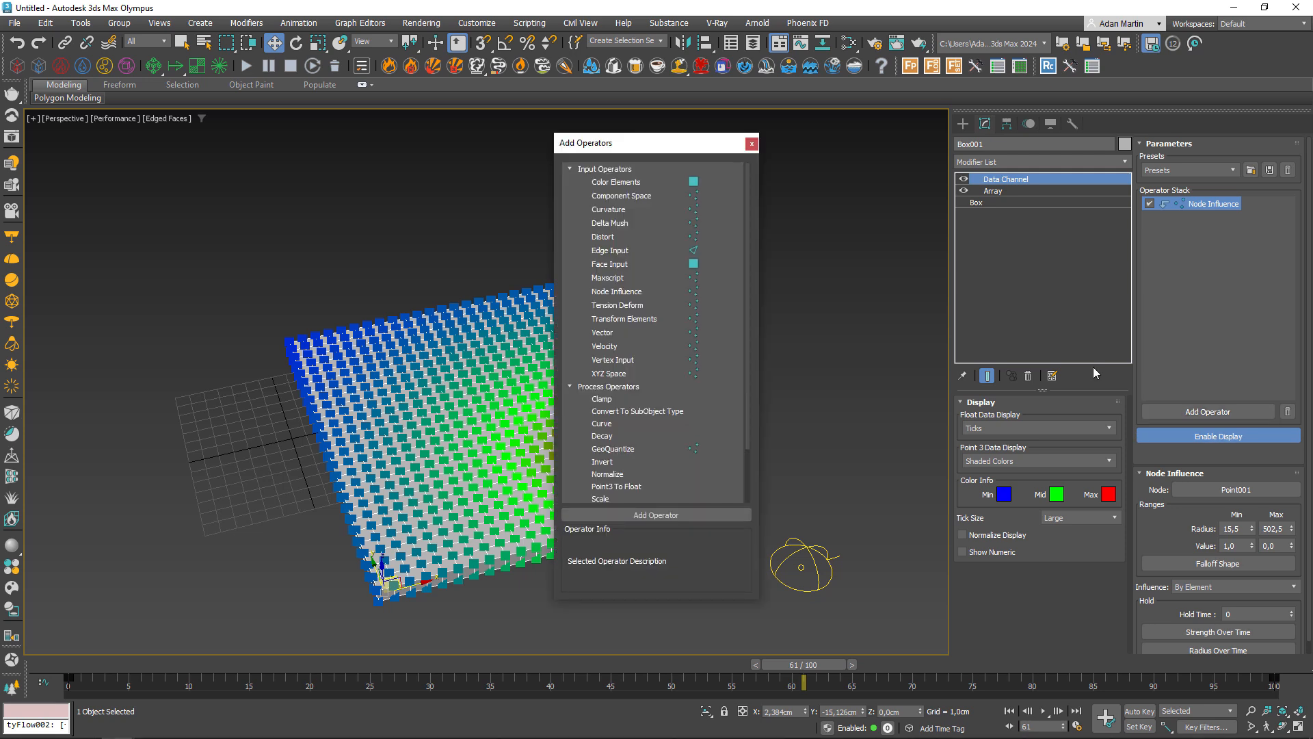
{"action": "left_click", "coordinate": [613, 321]}
{"action": "left_click", "coordinate": [752, 143]}
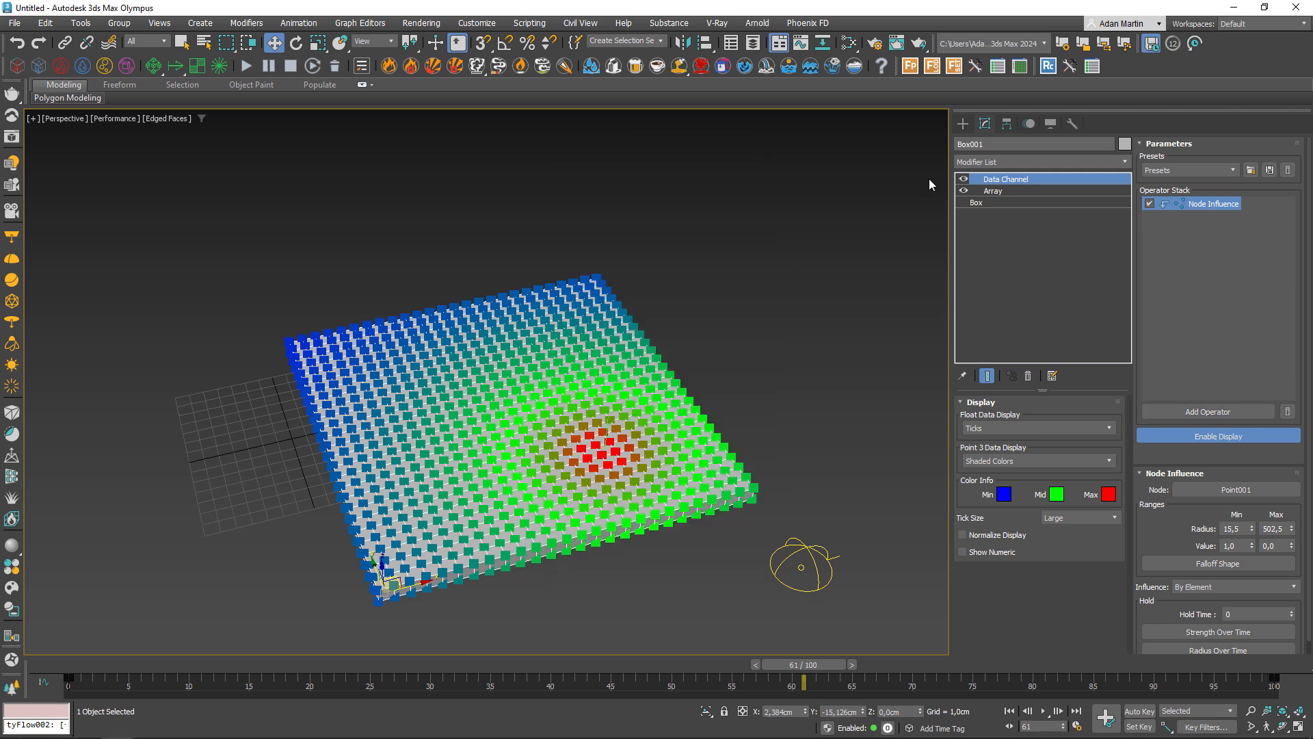
Step: Add a Transform Elements operator below Node Influence in the Data Channel modifier and set its blend mode to Replace
{"action": "middle_click_drag", "start_coordinate": [608, 441], "coordinate": [594, 551], "text": "alt"}
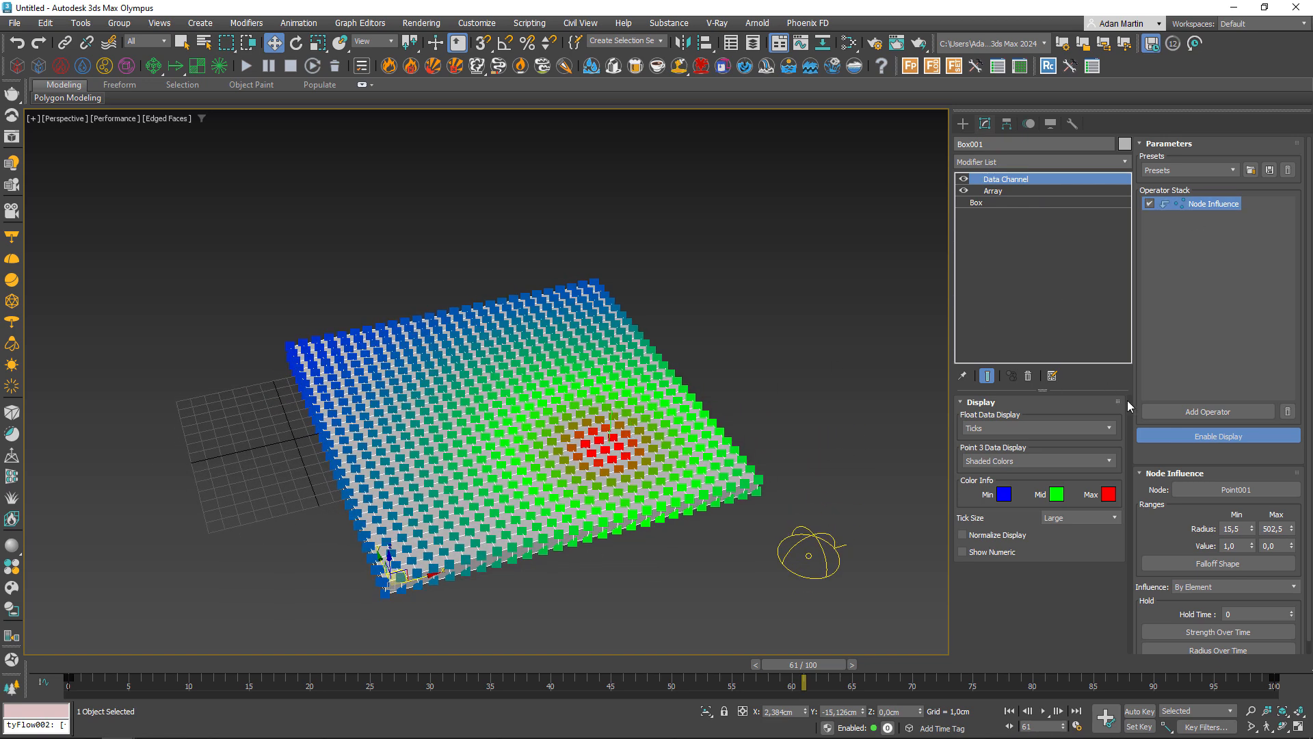
{"action": "left_click", "coordinate": [1249, 412]}
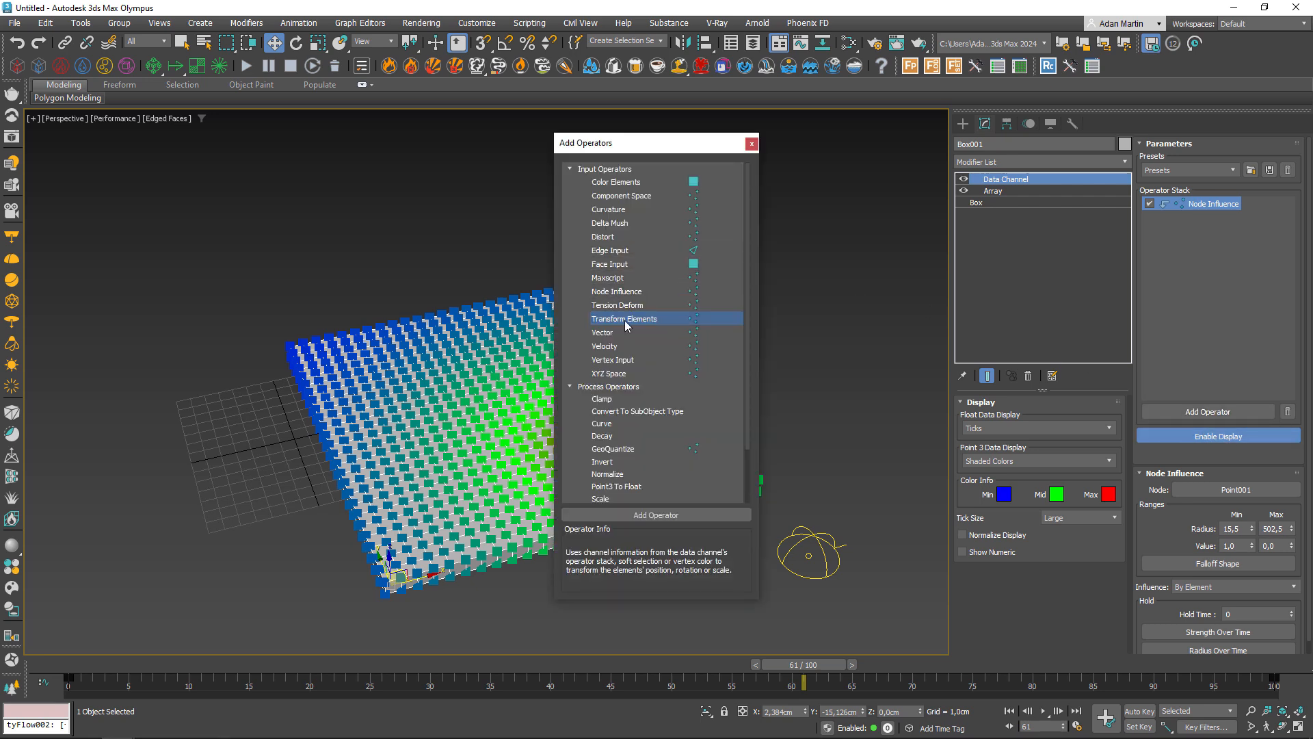
{"action": "left_click", "coordinate": [660, 516]}
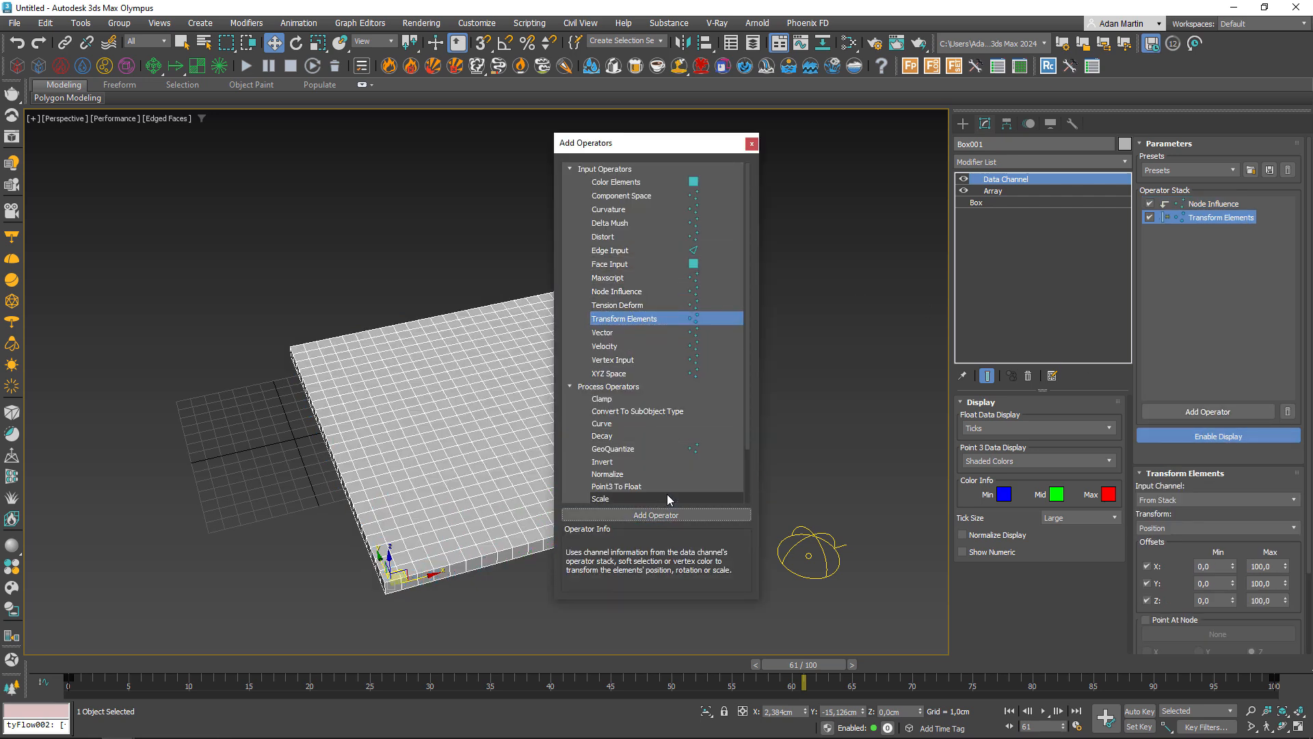
{"action": "left_click", "coordinate": [752, 144]}
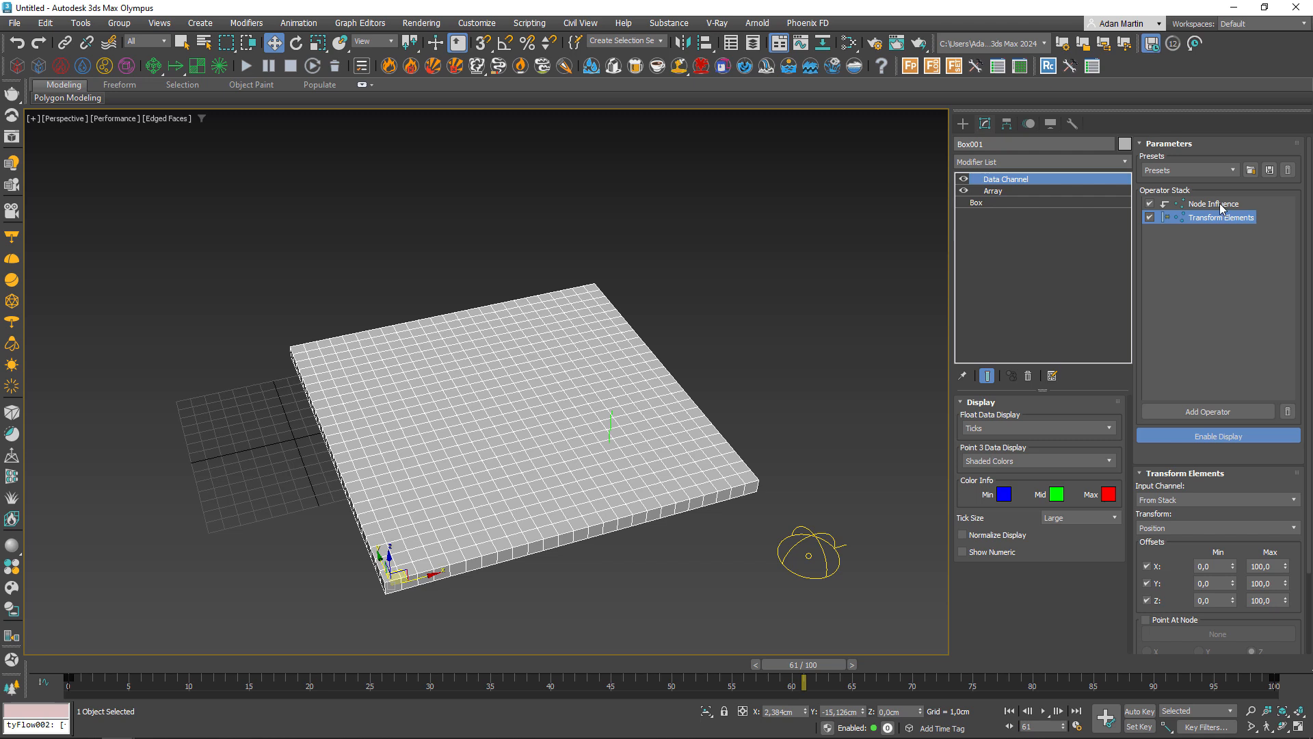
{"action": "right_click", "coordinate": [1165, 219]}
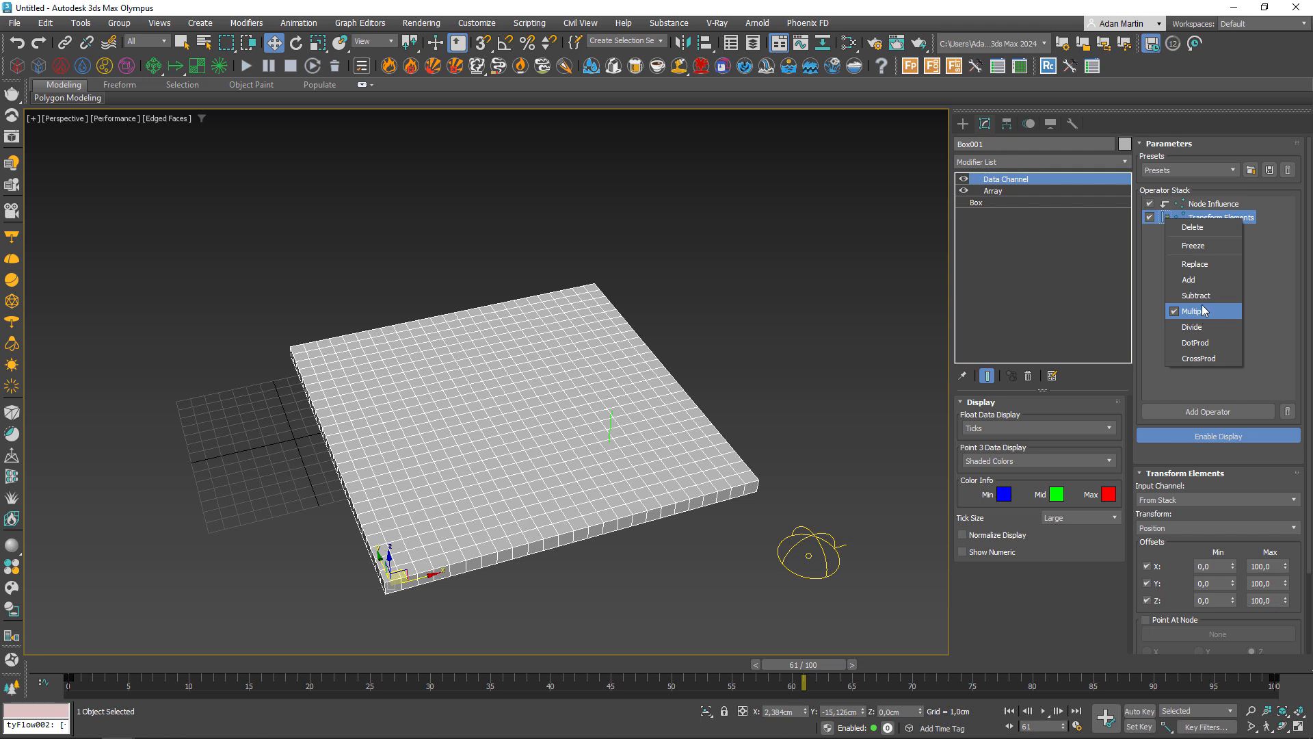
{"action": "left_click", "coordinate": [1197, 264]}
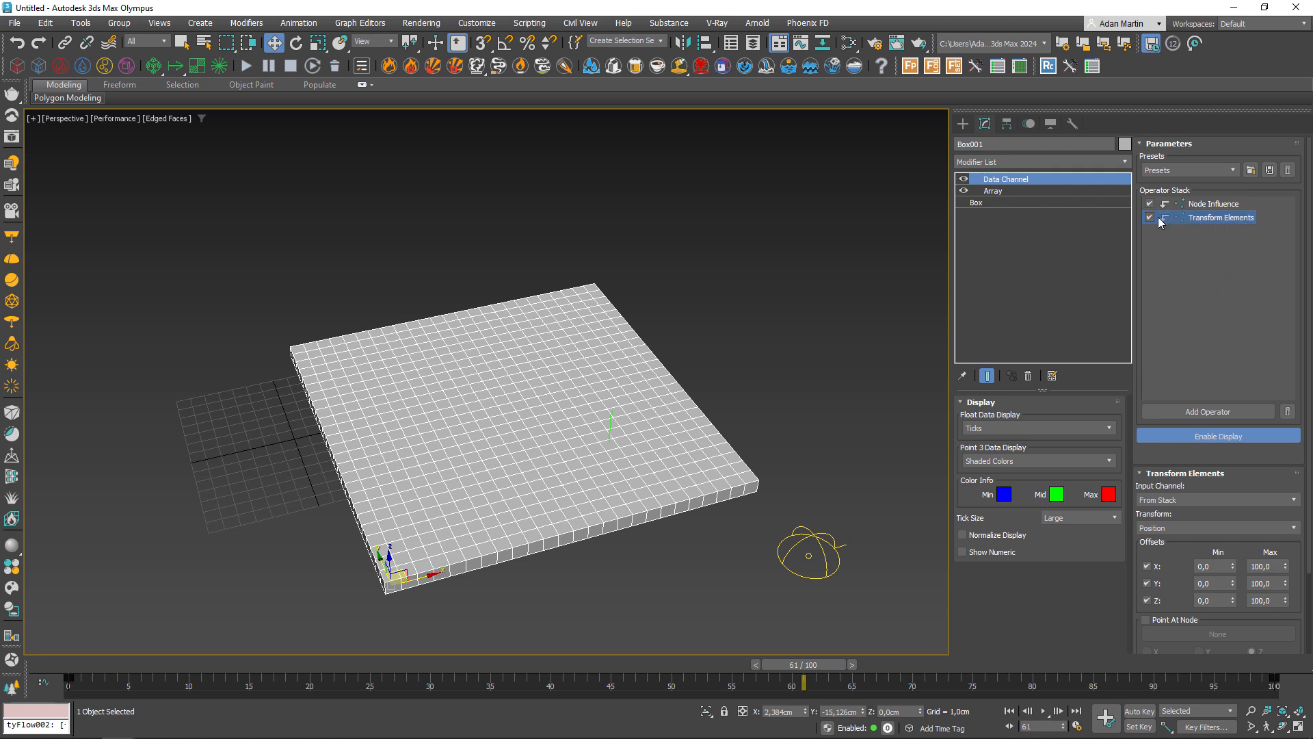
Step: Compare the Node Influence display with Transform Elements and choose From Stack as the Transform Elements input channel
{"action": "left_click", "coordinate": [1210, 204]}
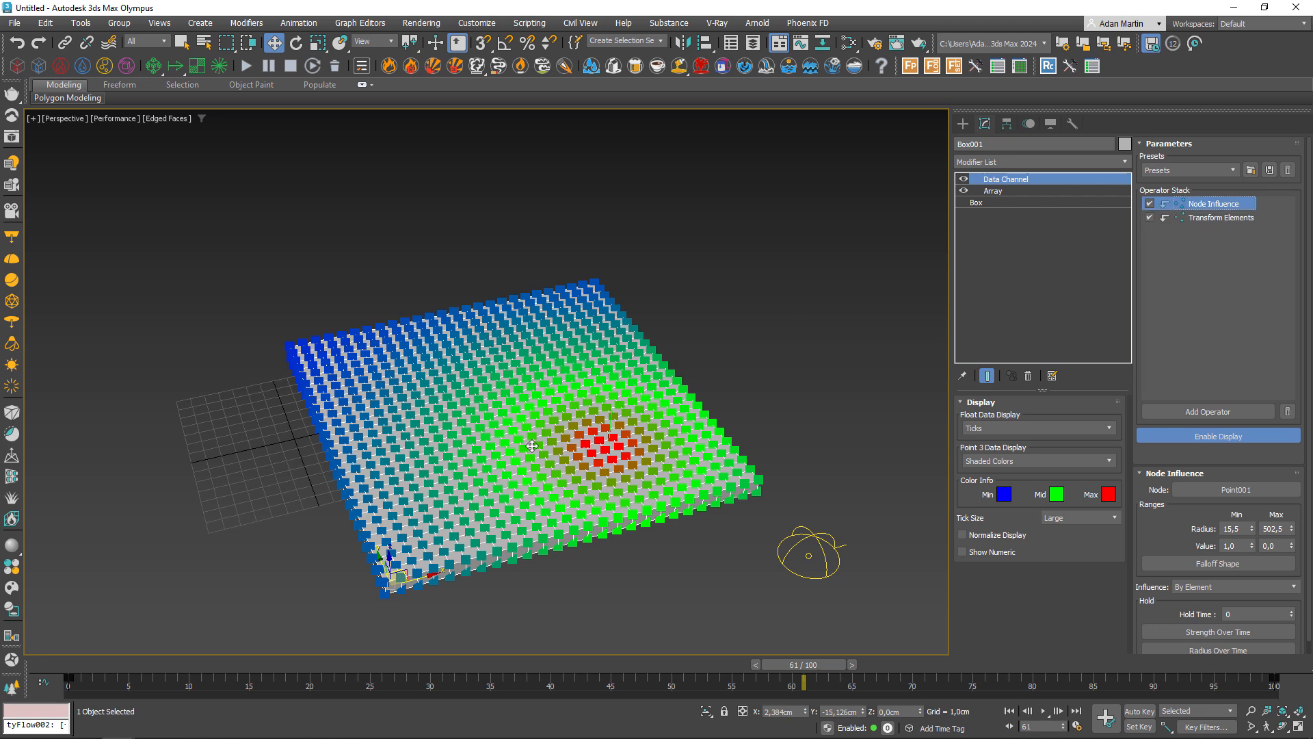
{"action": "left_click", "coordinate": [1216, 219]}
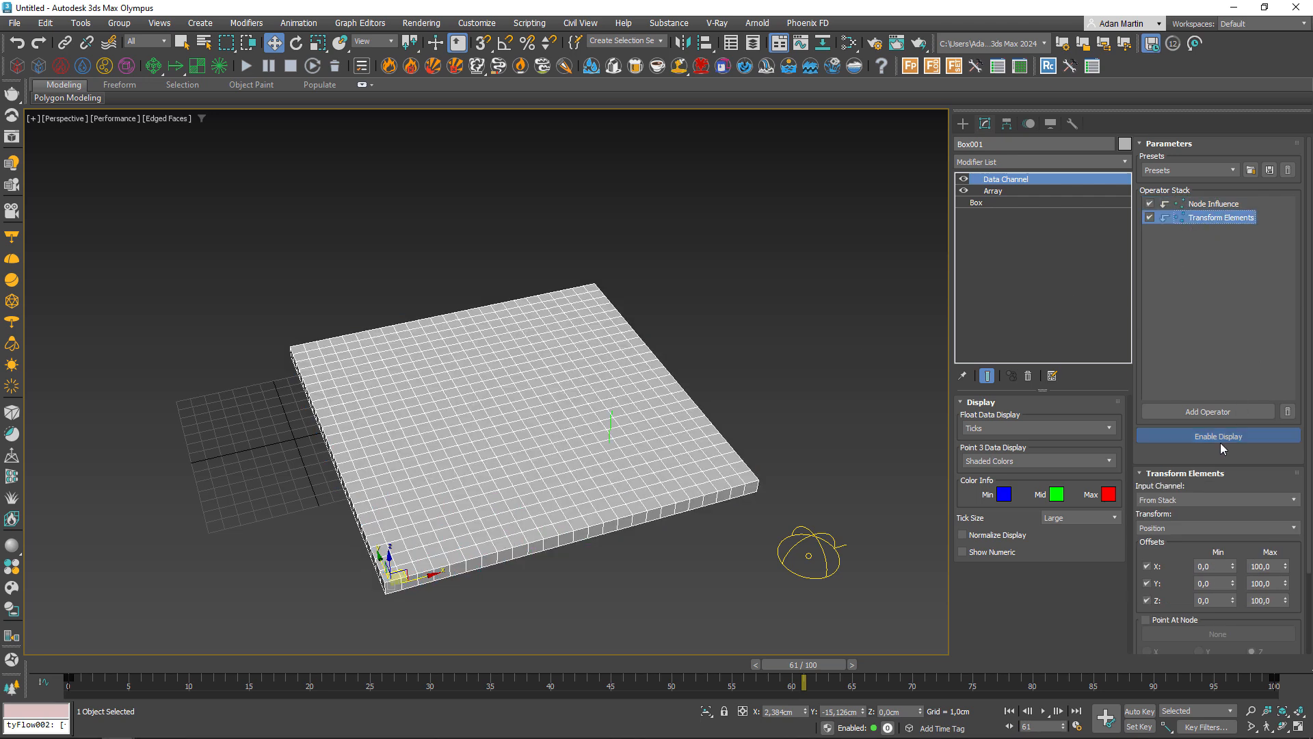
{"action": "left_click", "coordinate": [1163, 500]}
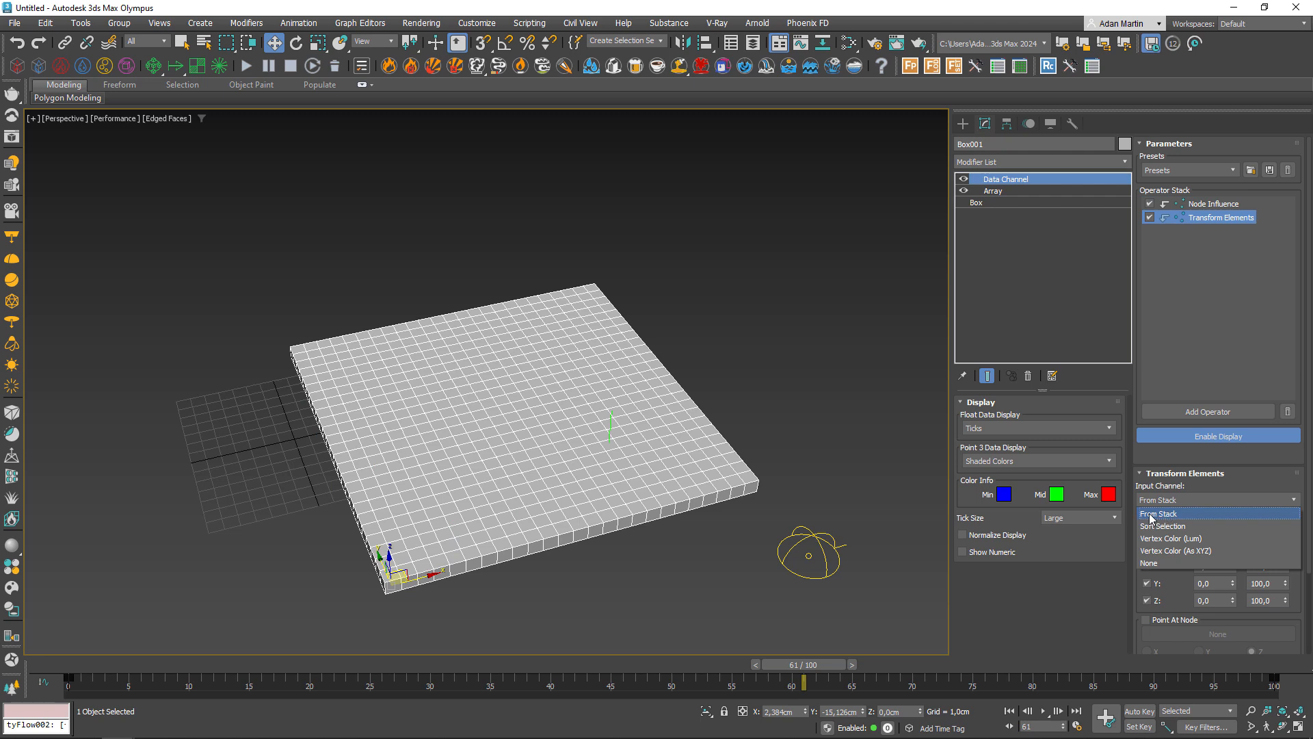
{"action": "left_click", "coordinate": [1151, 515]}
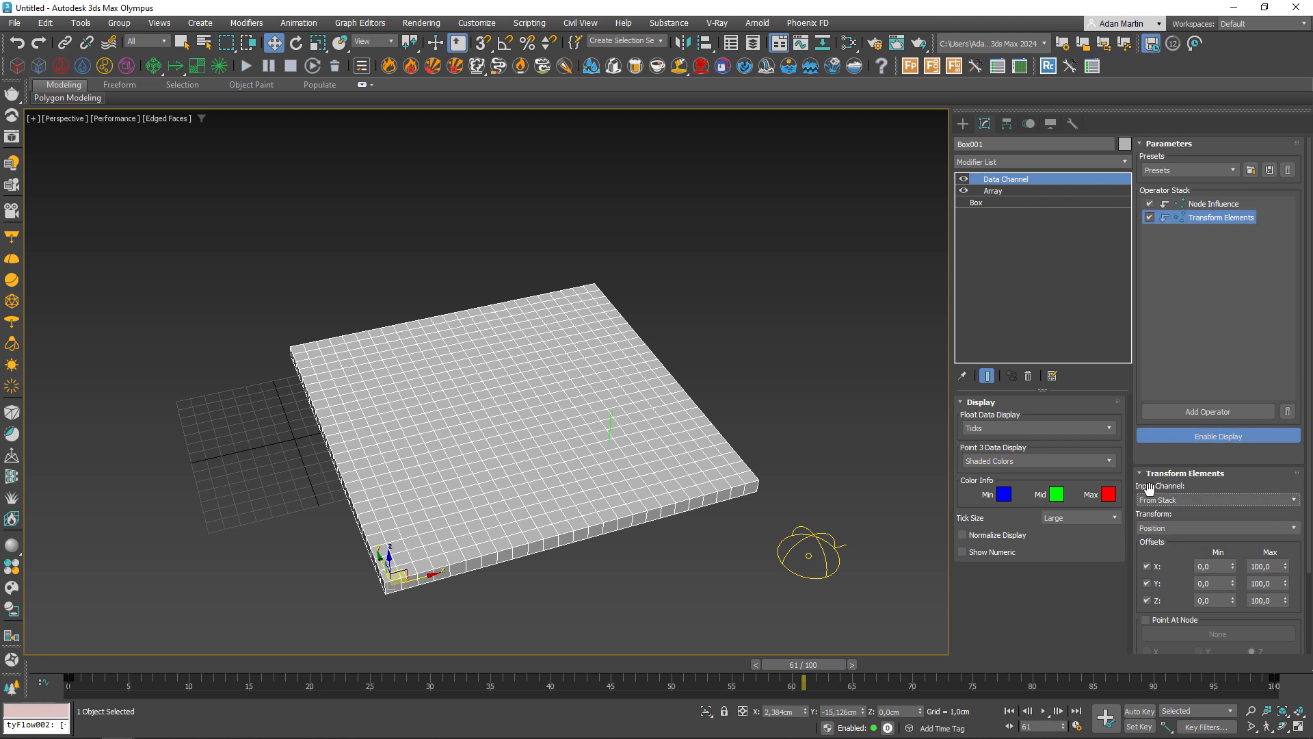
{"action": "left_click", "coordinate": [1214, 204]}
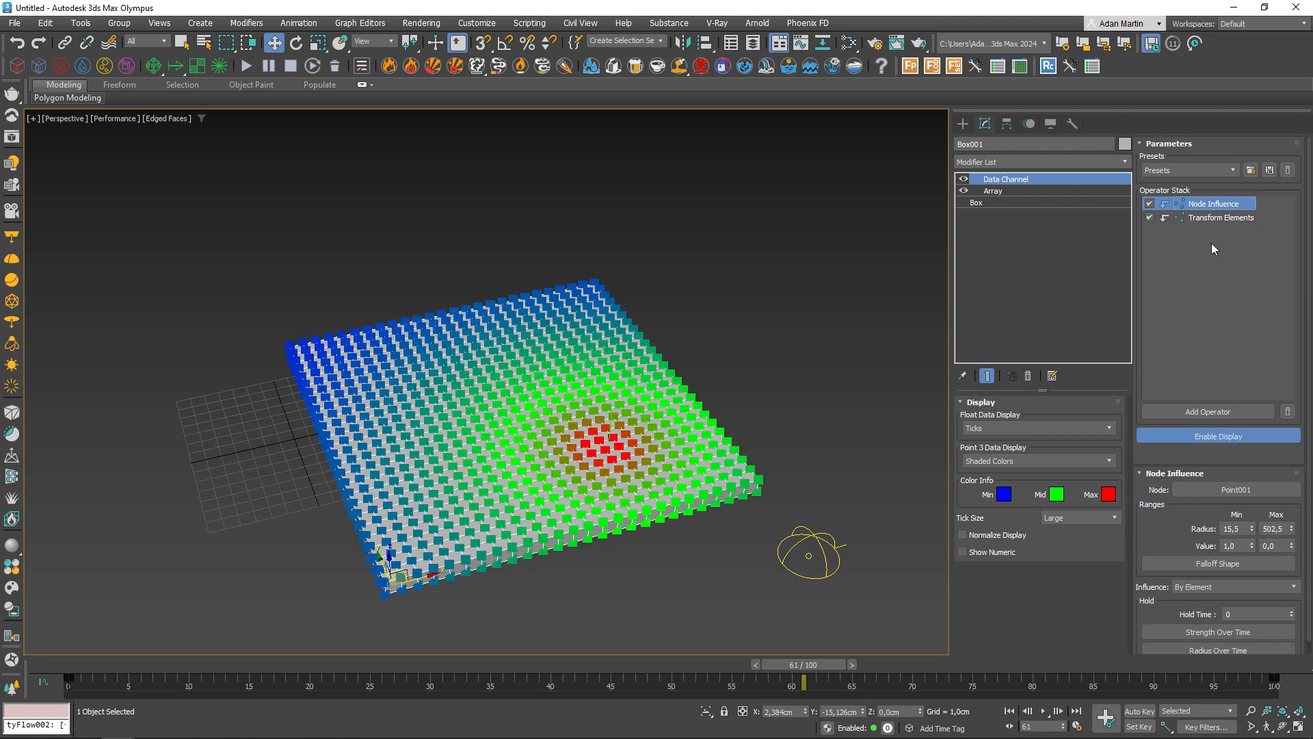
{"action": "left_click", "coordinate": [1203, 217]}
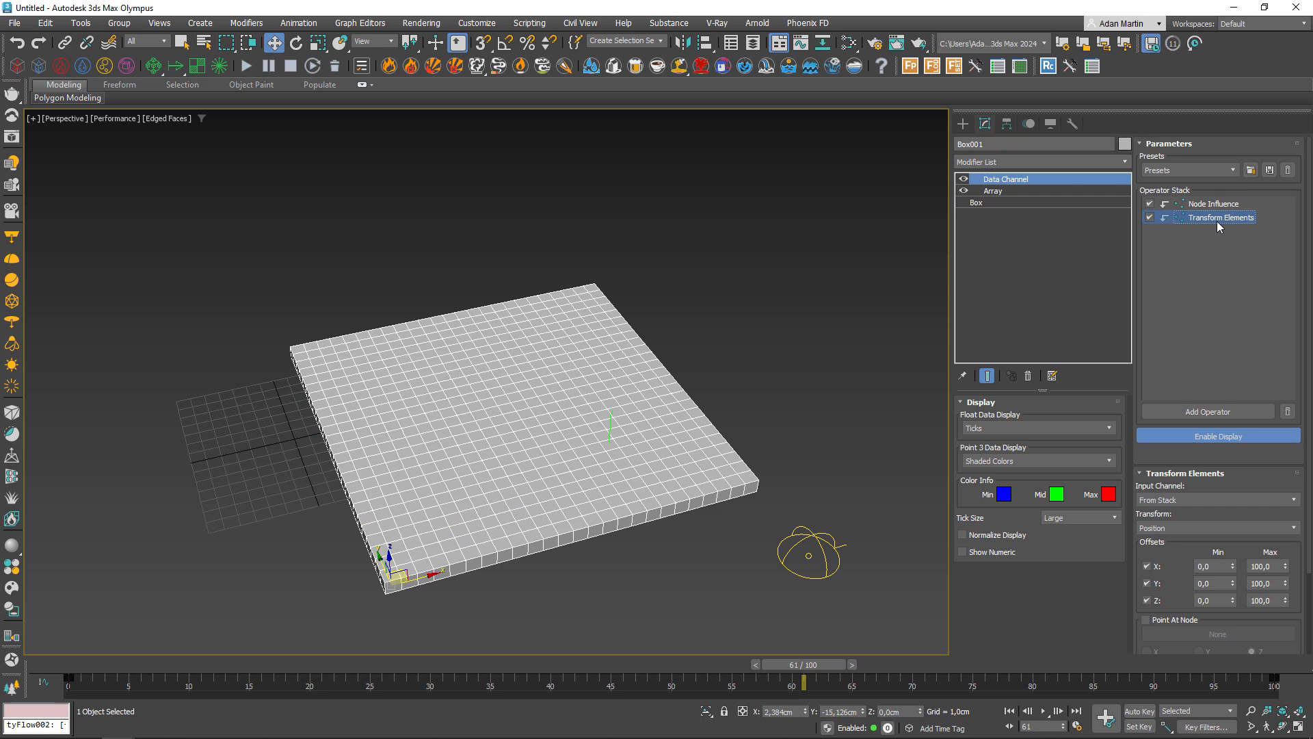
Step: Choose Position as the Transform Elements transform type and review the Node Influence values on the array
{"action": "left_click", "coordinate": [1169, 528]}
{"action": "left_click", "coordinate": [1169, 531]}
{"action": "left_click", "coordinate": [1151, 529]}
{"action": "left_click", "coordinate": [1153, 543]}
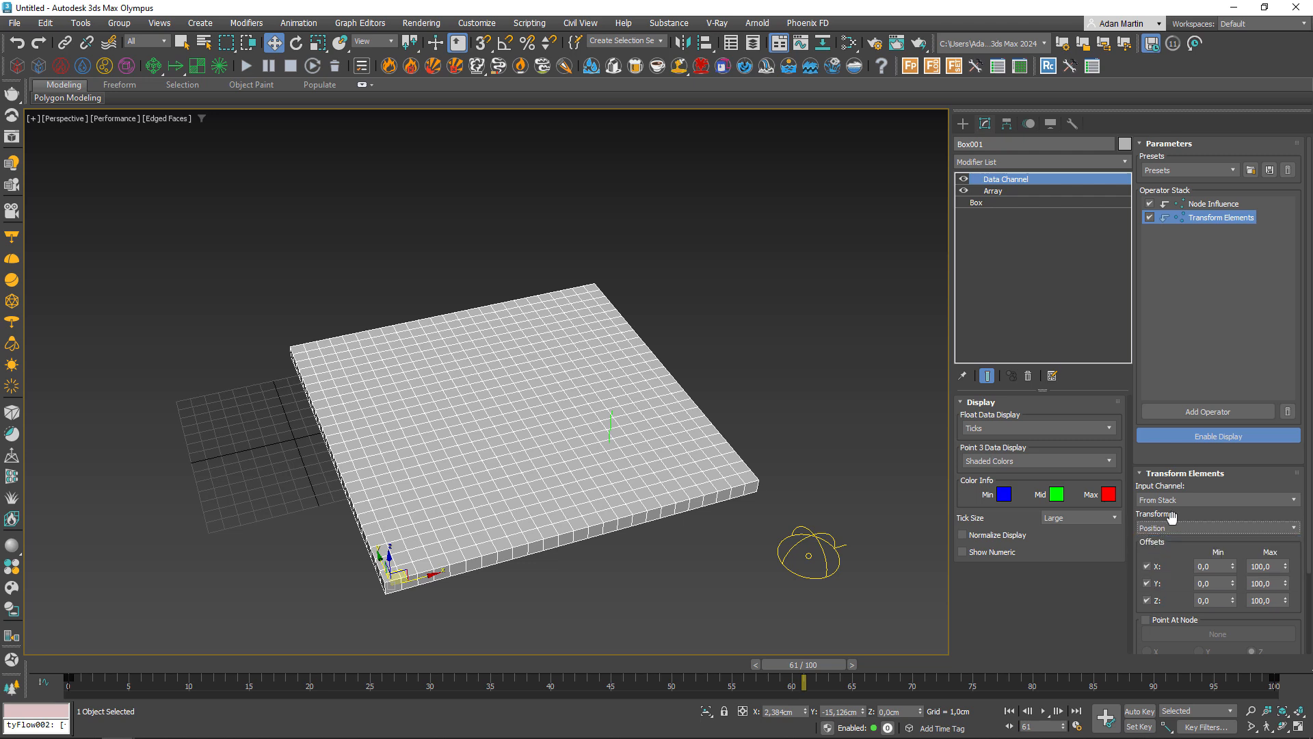
{"action": "left_click", "coordinate": [1213, 203]}
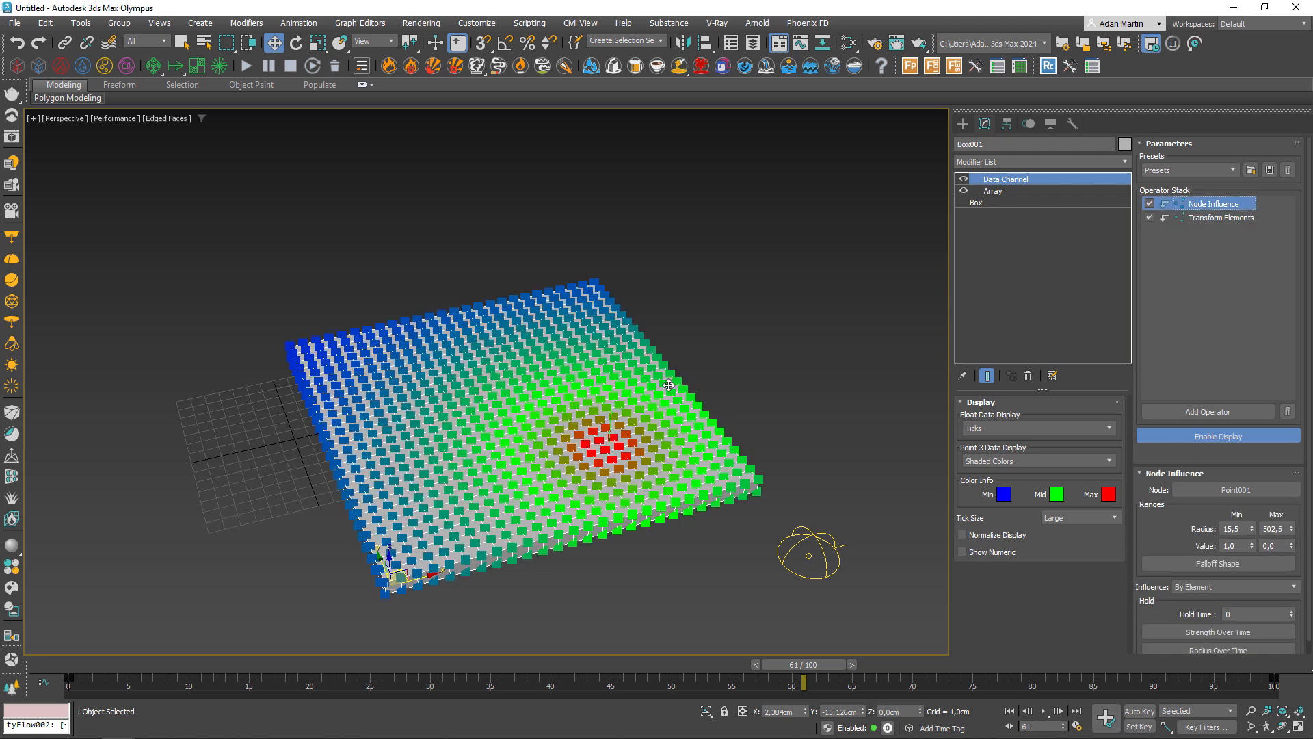
Step: Add a Vertex Output operator below Transform Elements in the Data Channel modifier and set its output to Position
{"action": "left_click", "coordinate": [1211, 217]}
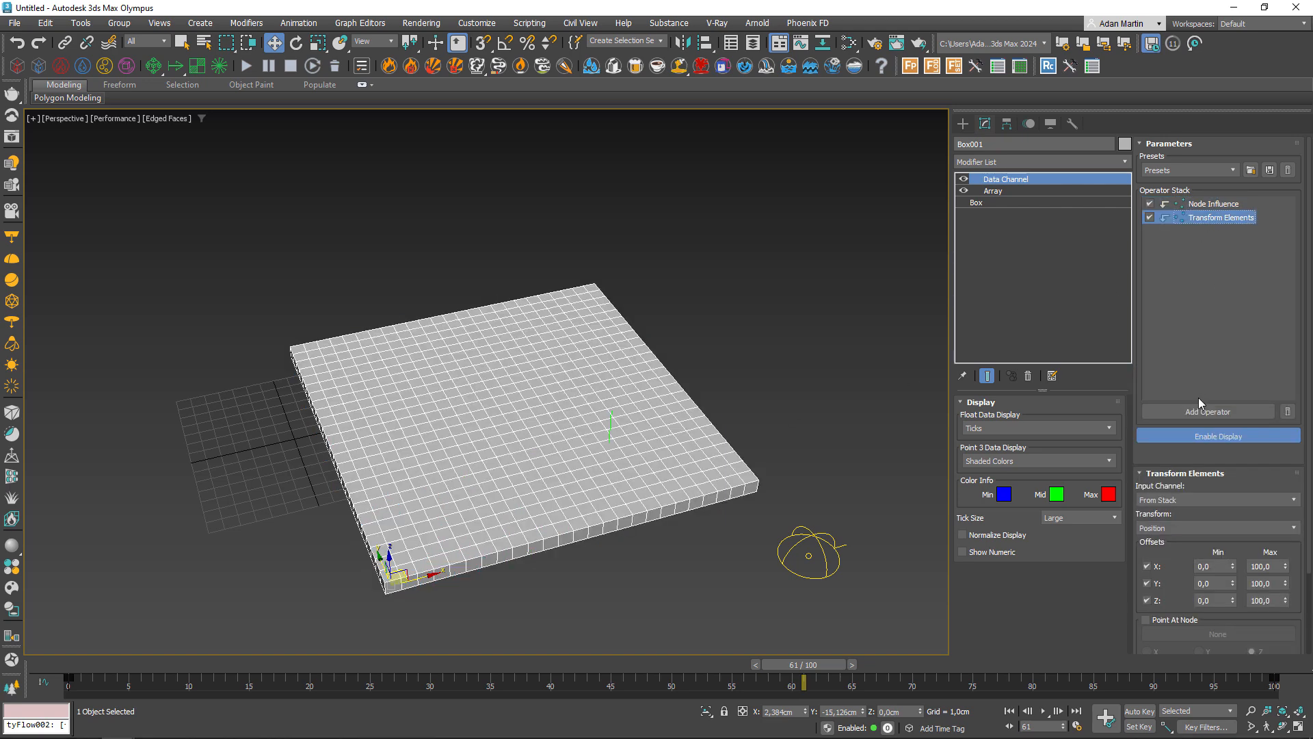
{"action": "left_click", "coordinate": [1208, 412]}
{"action": "scroll", "coordinate": [752, 404], "scroll_direction": "down", "scroll_amount": 2}
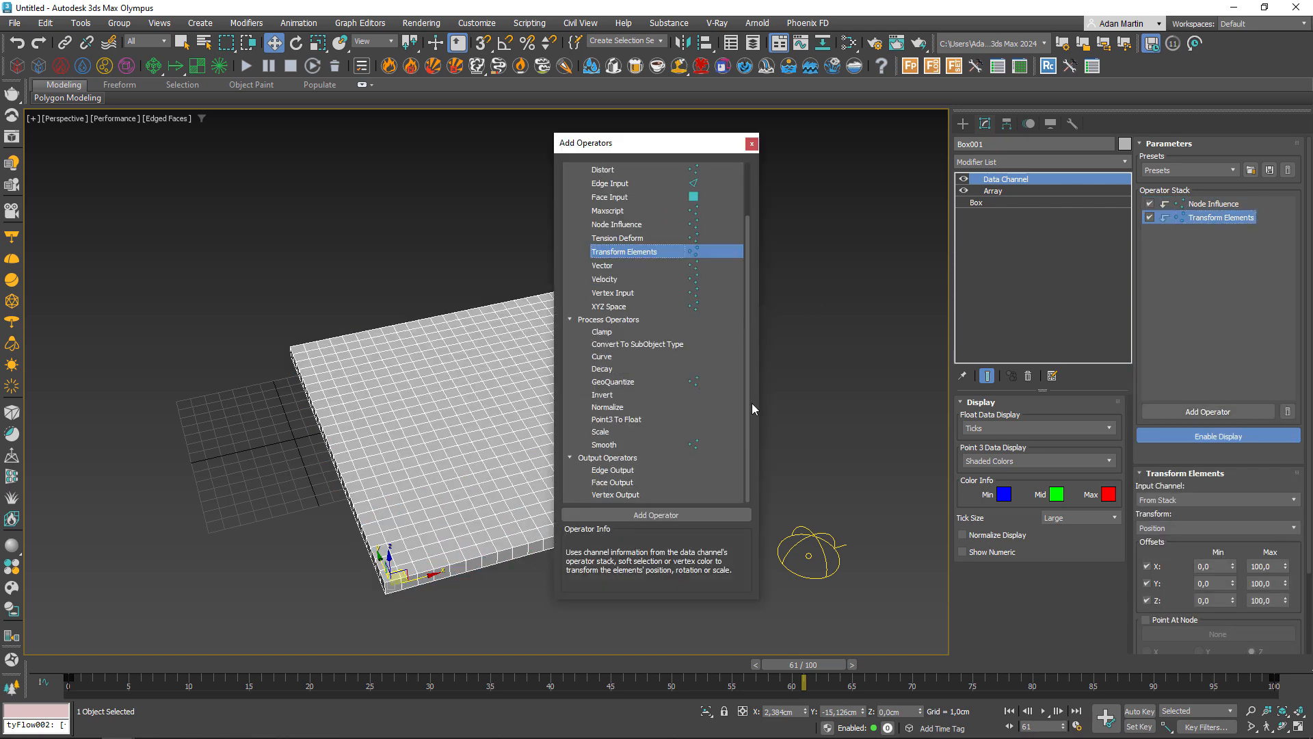
{"action": "left_click", "coordinate": [615, 494]}
{"action": "left_click", "coordinate": [612, 515]}
{"action": "left_click", "coordinate": [752, 144]}
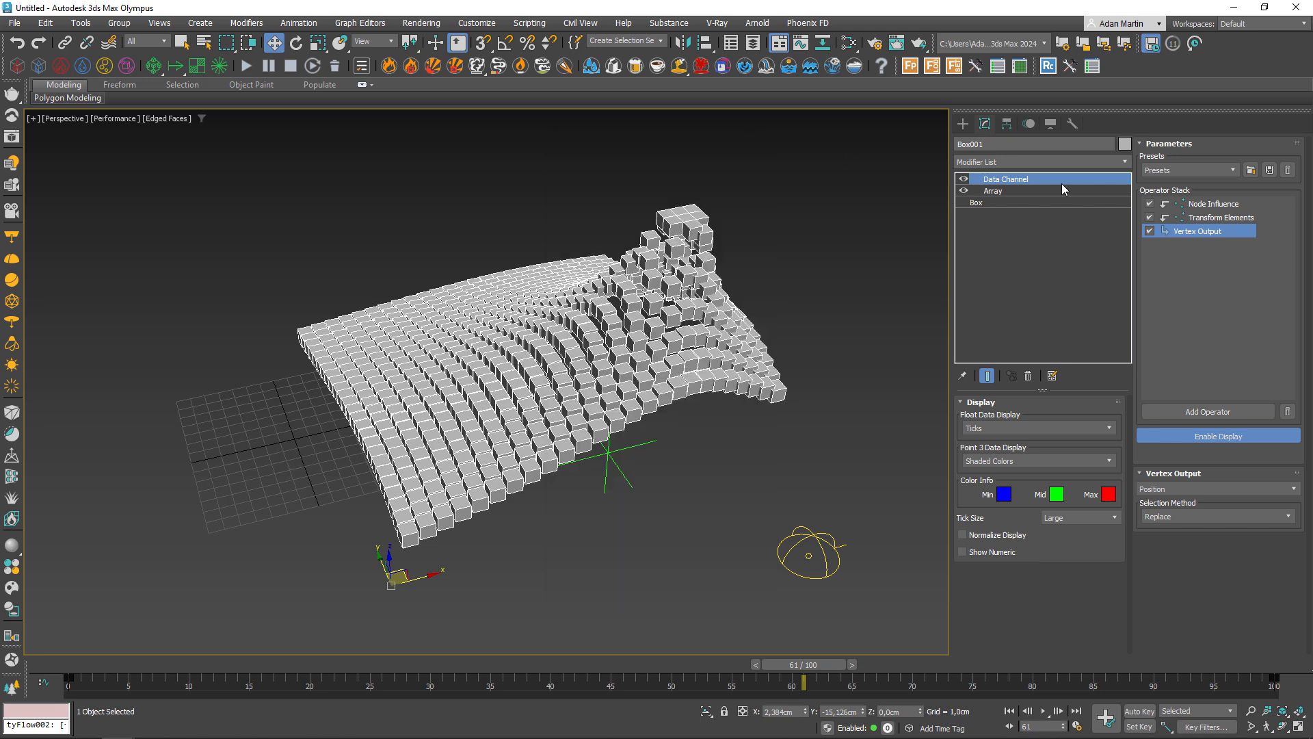
{"action": "left_click", "coordinate": [1160, 489]}
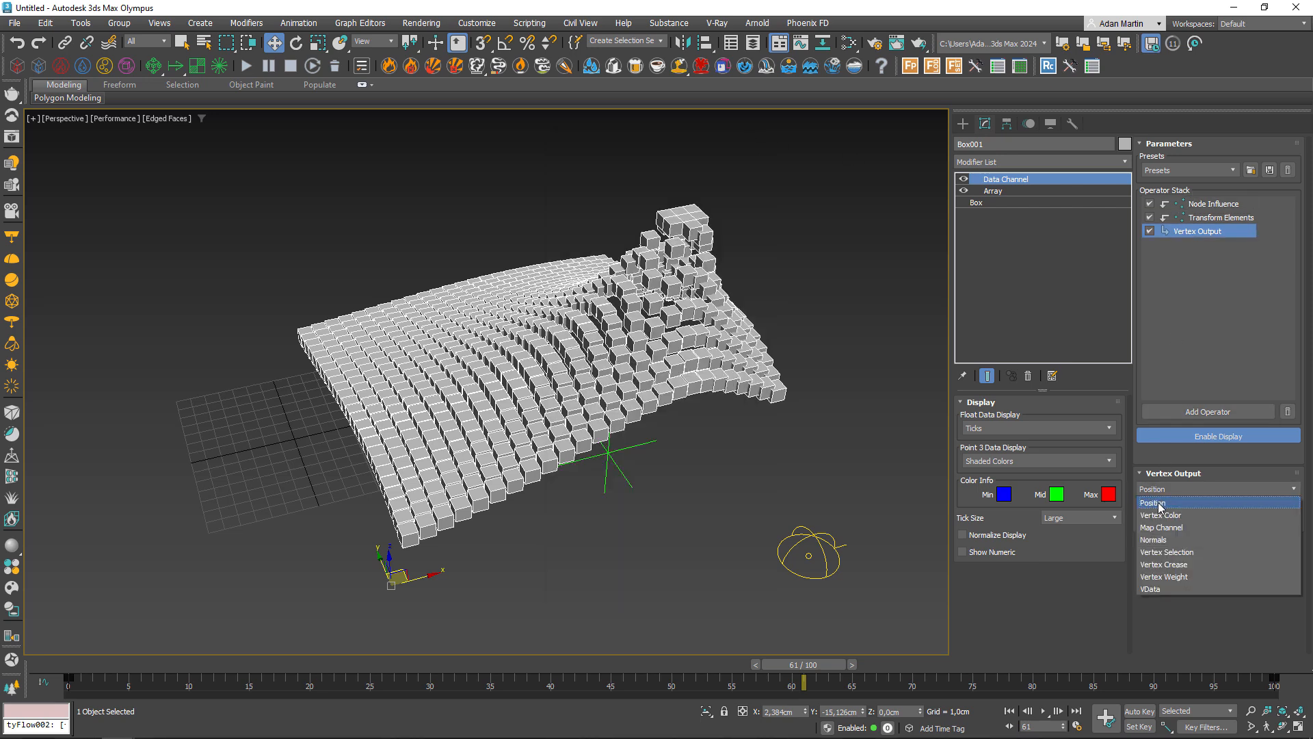
{"action": "left_click", "coordinate": [1161, 503]}
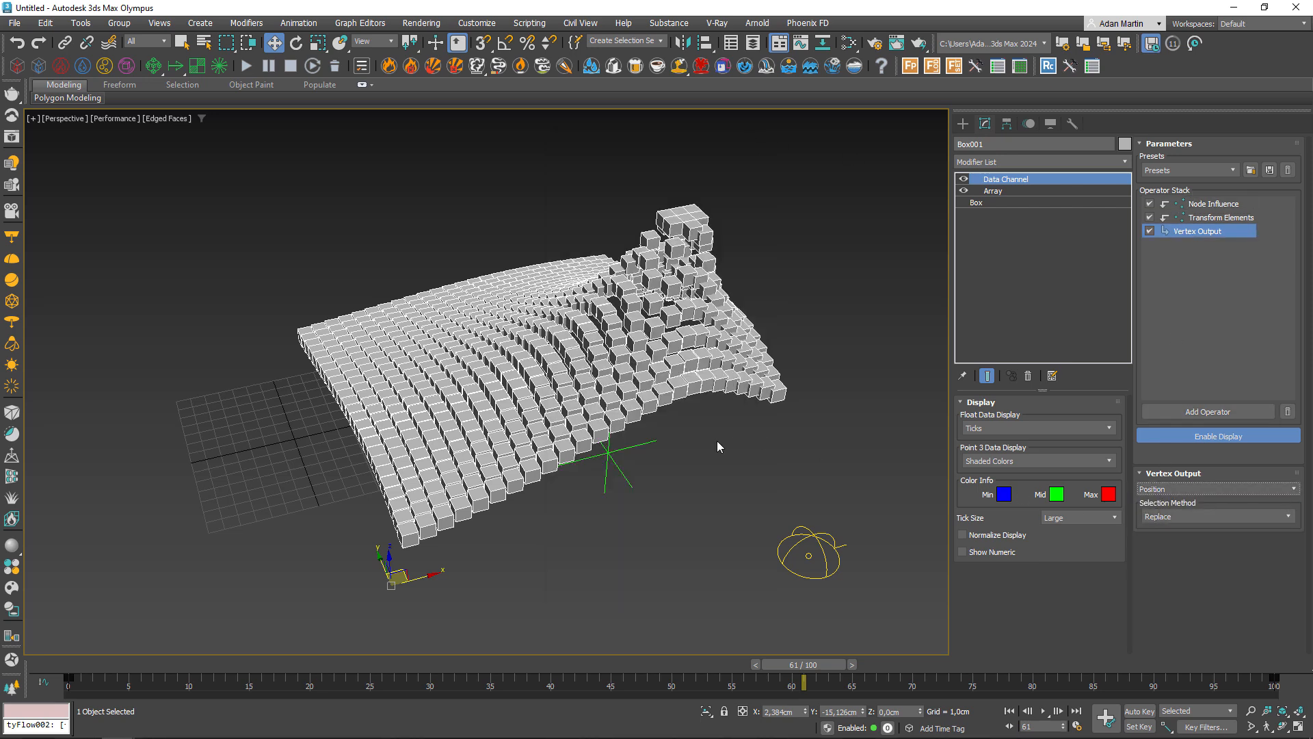
Step: Move the point helper to about X 19.8 cm, Y -8.8 cm and inspect how the array boxes displace around it
{"action": "left_click", "coordinate": [624, 450]}
{"action": "middle_click_drag", "start_coordinate": [708, 425], "coordinate": [693, 461], "text": "alt"}
{"action": "mouse_move", "coordinate": [652, 425]}
{"action": "left_mouse_down"}
{"action": "mouse_move", "coordinate": [851, 413]}
{"action": "mouse_move", "coordinate": [548, 457]}
{"action": "mouse_move", "coordinate": [791, 411]}
{"action": "mouse_move", "coordinate": [672, 431]}
{"action": "left_mouse_up"}
{"action": "middle_click_drag", "start_coordinate": [662, 454], "coordinate": [682, 406], "text": "alt"}
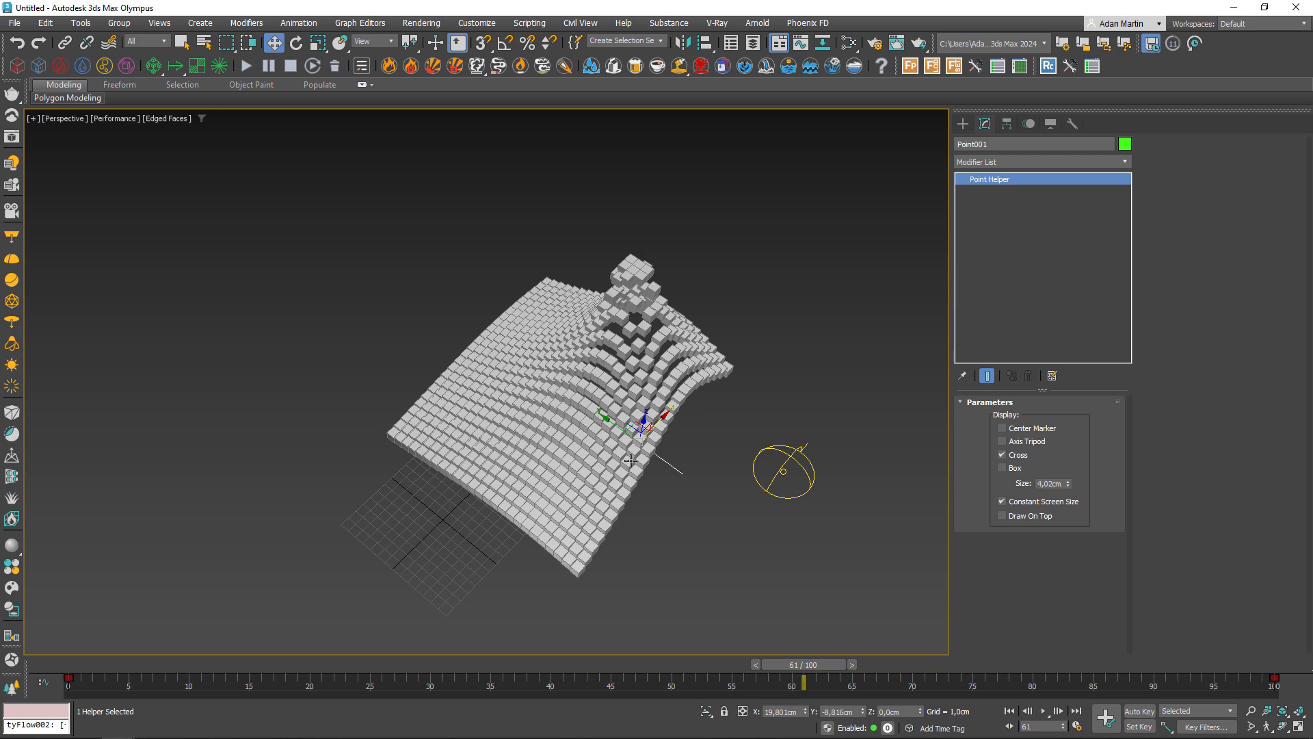
{"action": "middle_click_drag", "start_coordinate": [785, 347], "coordinate": [767, 327], "text": "alt"}
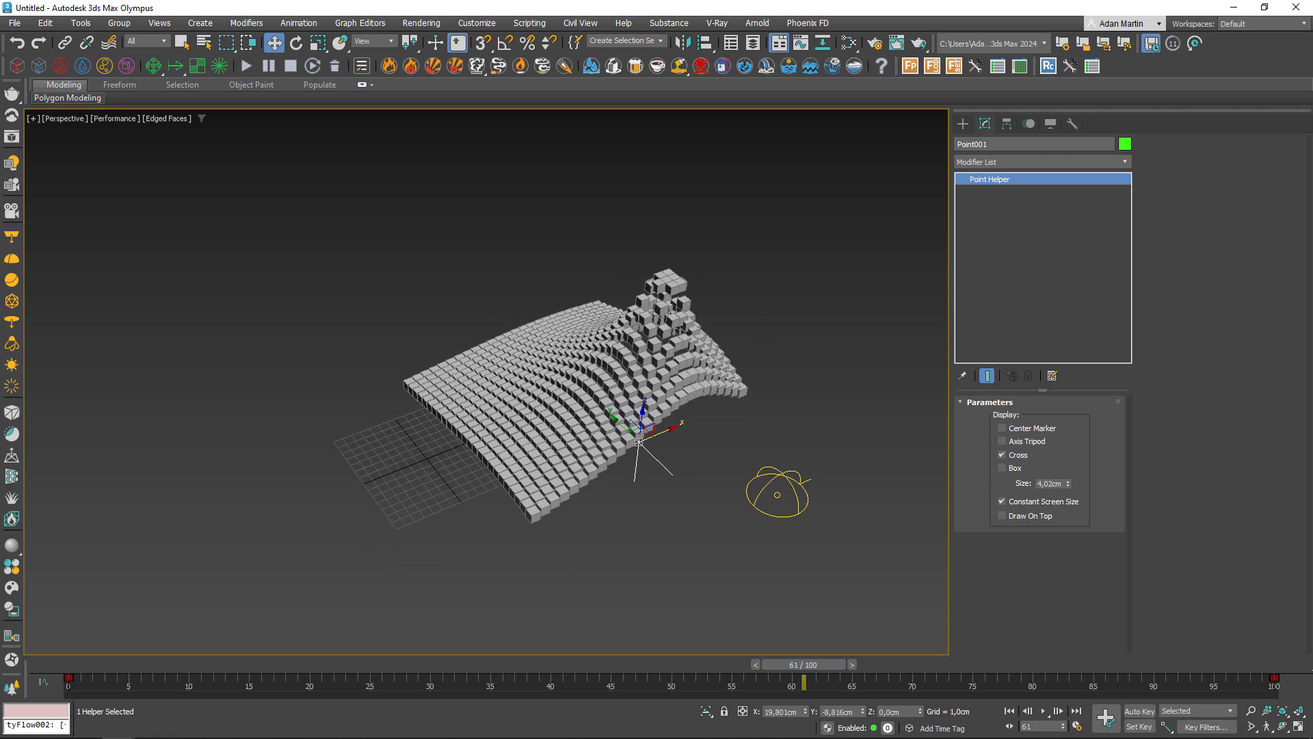
Step: Disable the X and Y position offsets in the box array's Transform Elements operator, leaving only Z enabled
{"action": "left_click", "coordinate": [675, 409]}
{"action": "left_click", "coordinate": [1255, 218]}
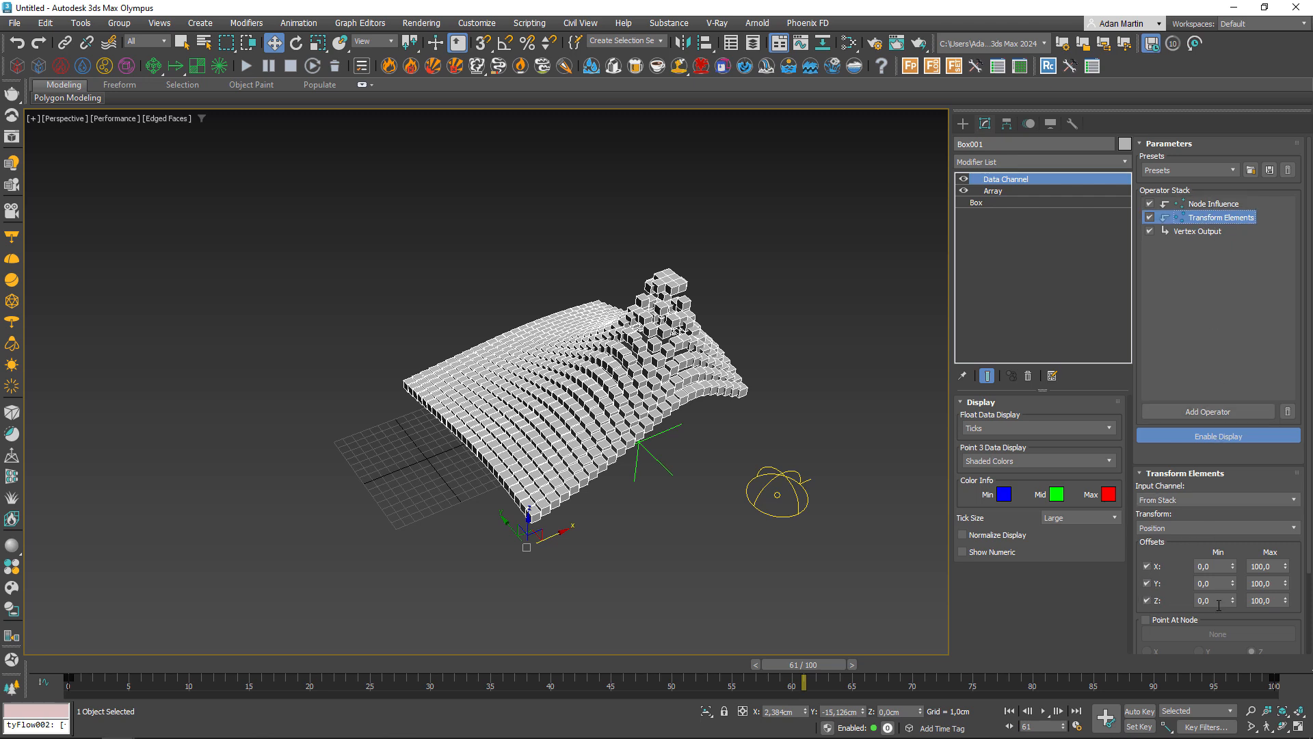
{"action": "left_click", "coordinate": [1147, 566]}
{"action": "left_click", "coordinate": [1147, 583]}
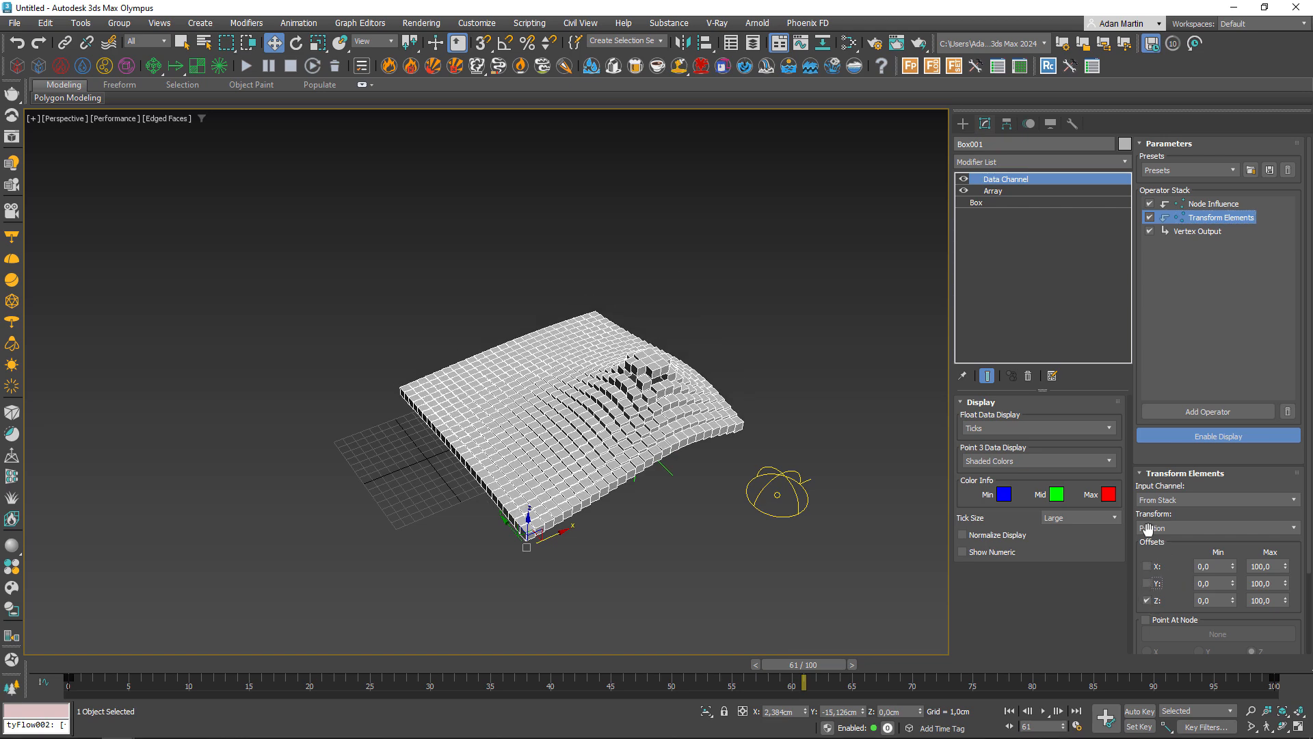
Step: Move the point helper across the box array to test the Z-only displacement
{"action": "middle_click_drag", "start_coordinate": [759, 487], "coordinate": [671, 510], "text": "alt"}
{"action": "left_click", "coordinate": [630, 460]}
{"action": "left_click_drag", "start_coordinate": [645, 448], "coordinate": [649, 395]}
{"action": "middle_click_drag", "start_coordinate": [650, 395], "coordinate": [720, 359], "text": "alt"}
Step: Reshape the Node Influence falloff curve into a gentler slope by adjusting the first point's handle
{"action": "left_click", "coordinate": [714, 395]}
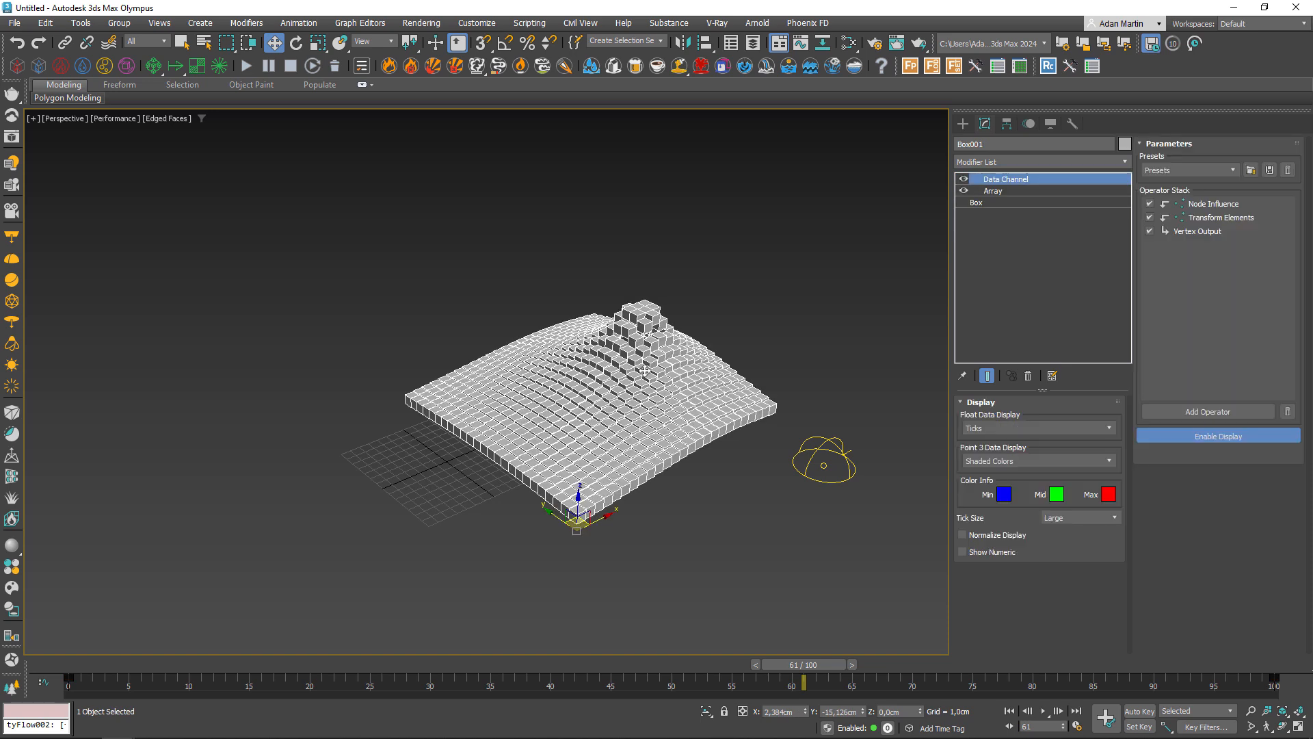
{"action": "left_click", "coordinate": [1223, 204]}
{"action": "left_click_drag", "start_coordinate": [1294, 532], "coordinate": [1156, 671]}
{"action": "right_click", "coordinate": [1155, 670]}
{"action": "left_click", "coordinate": [1218, 564]}
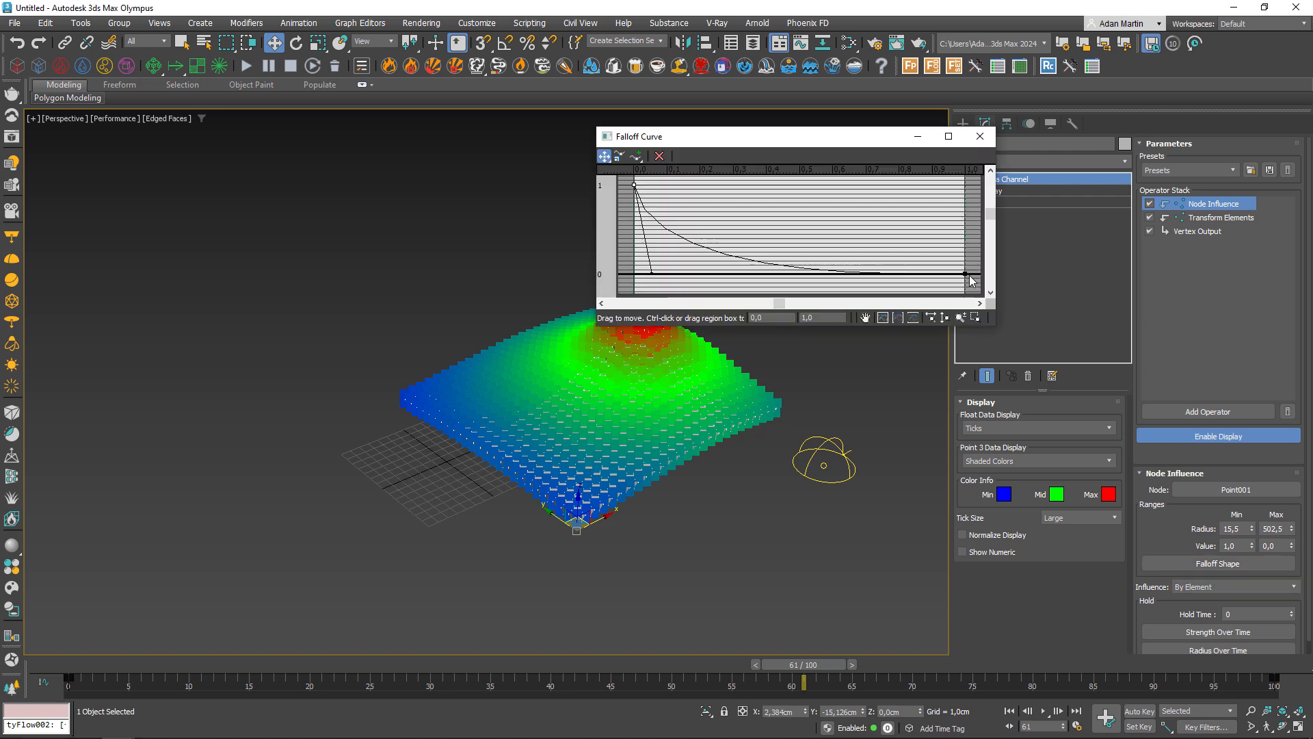
{"action": "left_click_drag", "start_coordinate": [652, 274], "coordinate": [680, 211]}
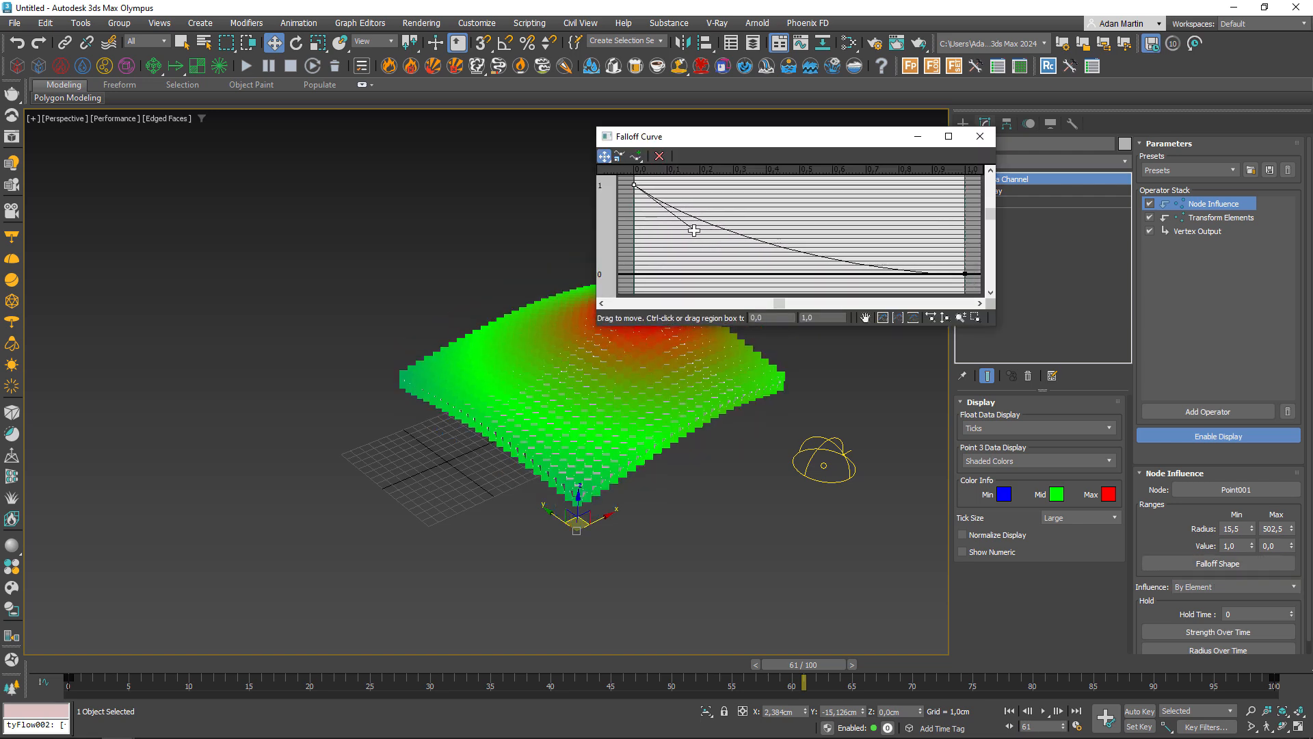
{"action": "left_click", "coordinate": [980, 136]}
Step: Change the Transform Elements transform type to Rotation
{"action": "left_click", "coordinate": [1220, 217]}
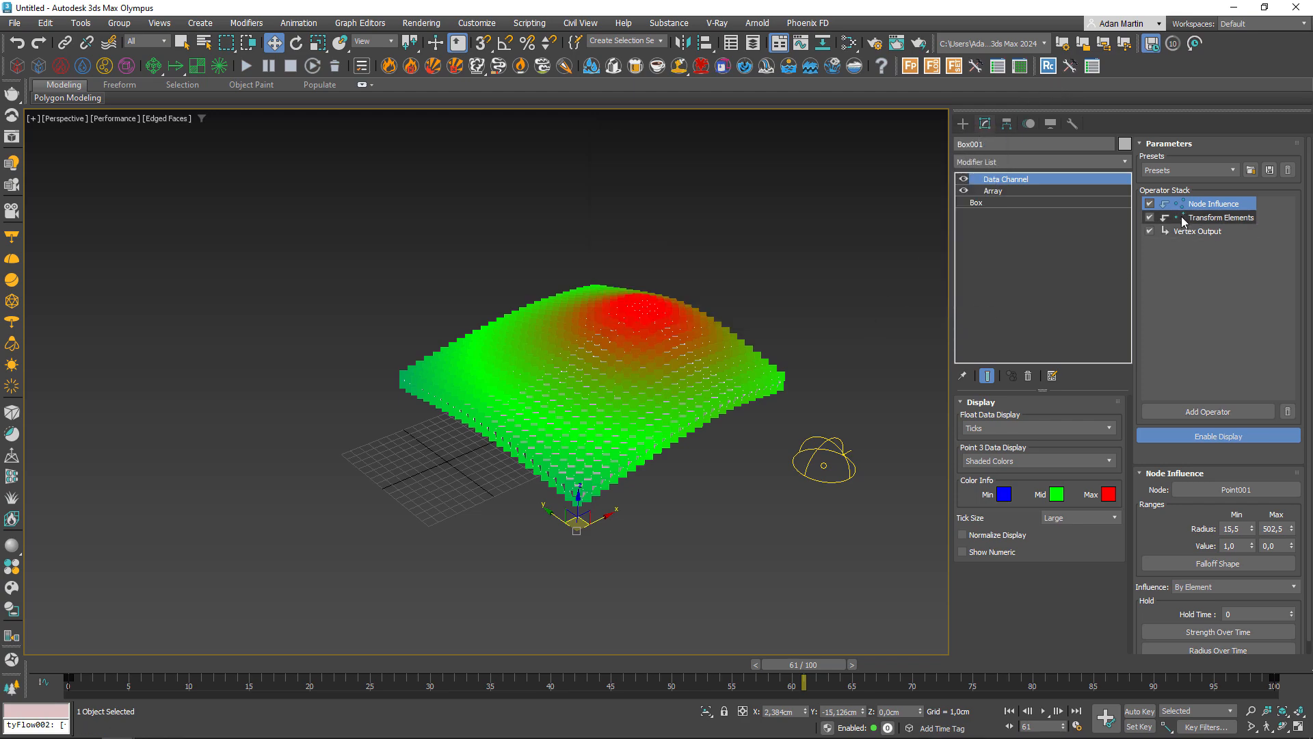
{"action": "middle_click_drag", "start_coordinate": [685, 391], "coordinate": [712, 426], "text": "alt"}
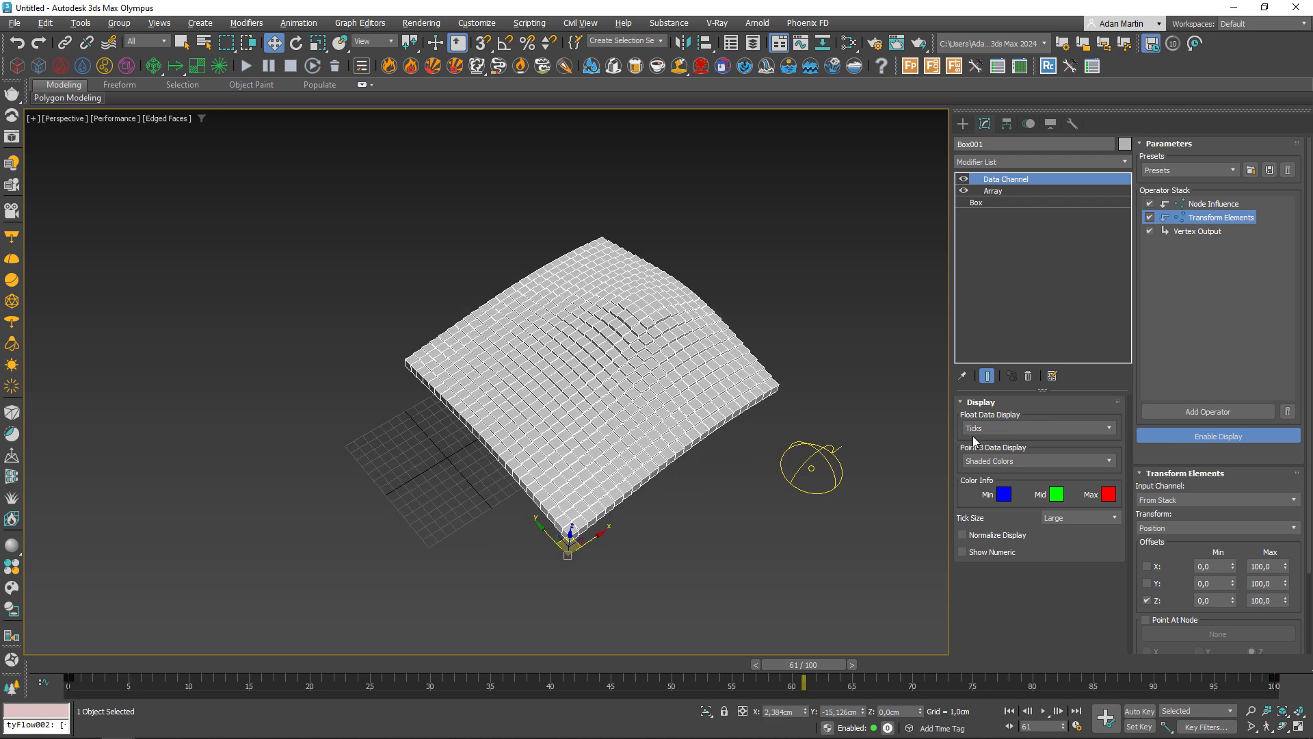
{"action": "left_click", "coordinate": [1156, 529]}
{"action": "left_click", "coordinate": [1164, 559]}
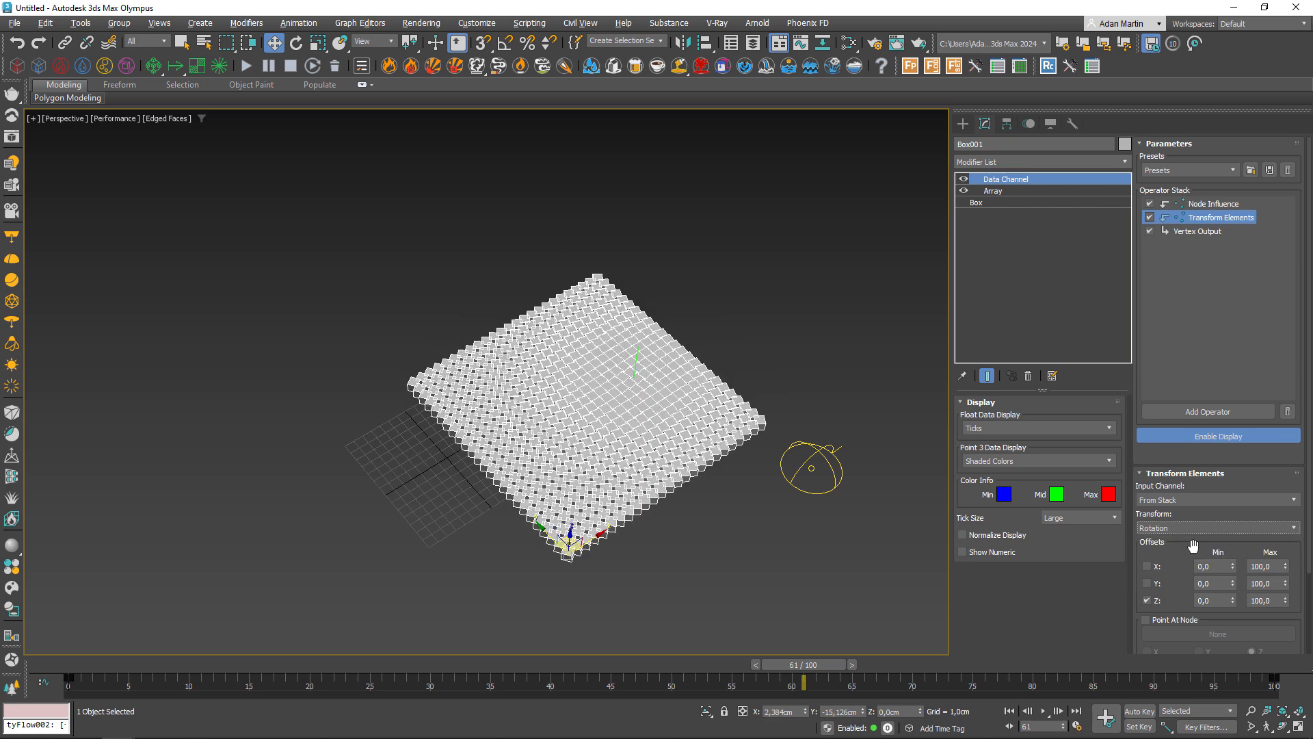
Step: Move the point helper to about X 24 cm, Y -3.7 cm to test the box rotation
{"action": "middle_click_drag", "start_coordinate": [766, 383], "coordinate": [795, 414], "text": "alt"}
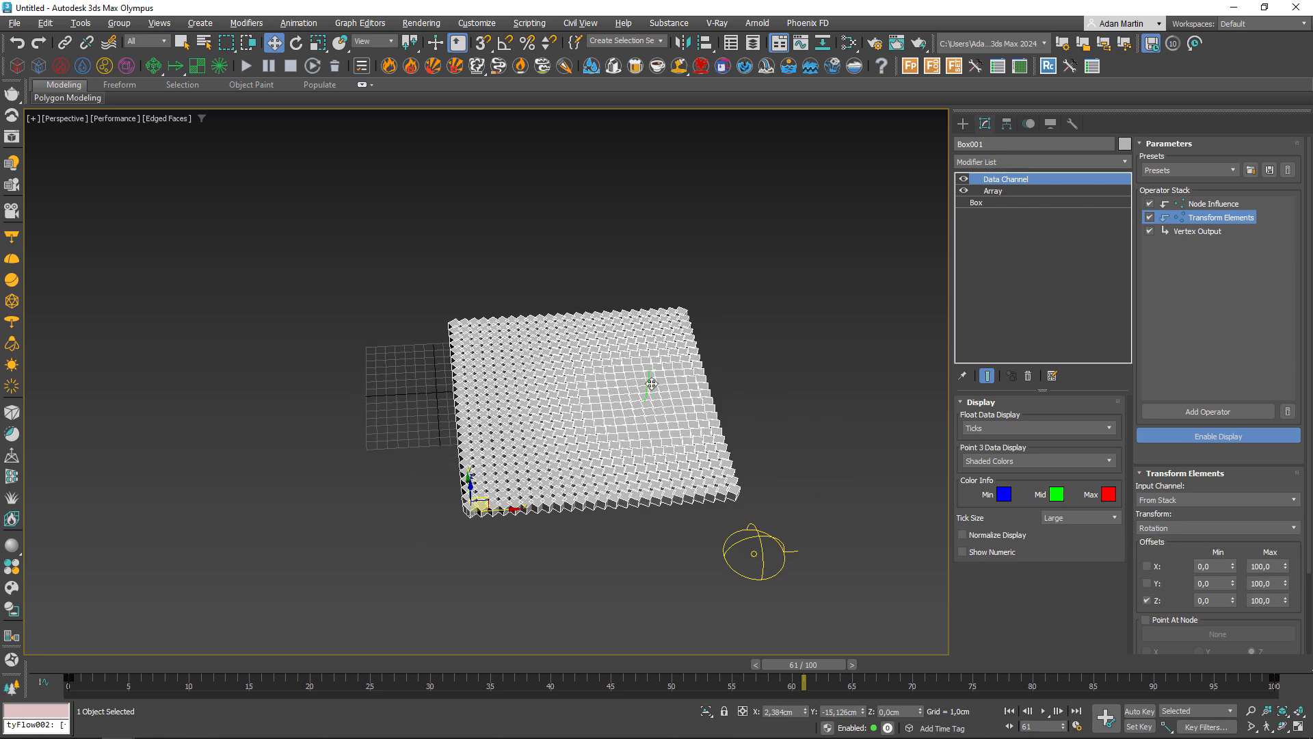
{"action": "left_click", "coordinate": [648, 383]}
{"action": "mouse_move", "coordinate": [678, 405]}
{"action": "left_mouse_down"}
{"action": "mouse_move", "coordinate": [1049, 377]}
{"action": "mouse_move", "coordinate": [931, 375]}
{"action": "mouse_move", "coordinate": [856, 398]}
{"action": "mouse_move", "coordinate": [807, 393]}
{"action": "mouse_move", "coordinate": [1226, 377]}
{"action": "mouse_move", "coordinate": [656, 381]}
{"action": "mouse_move", "coordinate": [942, 379]}
{"action": "mouse_move", "coordinate": [798, 381]}
{"action": "left_mouse_up"}
Step: Enable the X and Y rotation offsets in the box array's Transform Elements operator alongside Z
{"action": "left_click", "coordinate": [650, 411]}
{"action": "left_click", "coordinate": [1207, 217]}
{"action": "left_click", "coordinate": [1148, 584]}
{"action": "left_click", "coordinate": [1148, 567]}
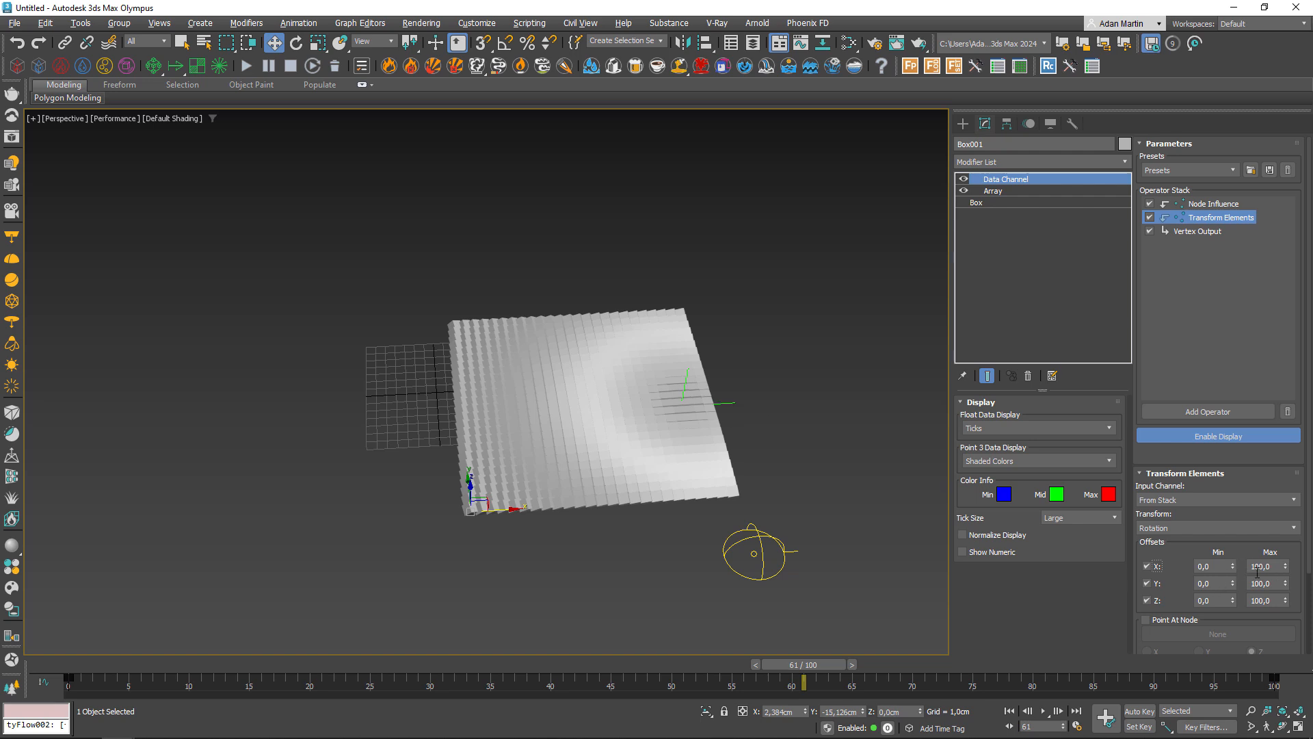
Step: Leave only the Y rotation offset enabled in Transform Elements and set its maximum to 360
{"action": "left_click", "coordinate": [1146, 583]}
{"action": "scroll", "coordinate": [507, 511], "scroll_direction": "up", "scroll_amount": 4}
{"action": "middle_click_drag", "start_coordinate": [628, 479], "coordinate": [438, 464], "text": "alt"}
{"action": "left_click", "coordinate": [1147, 583]}
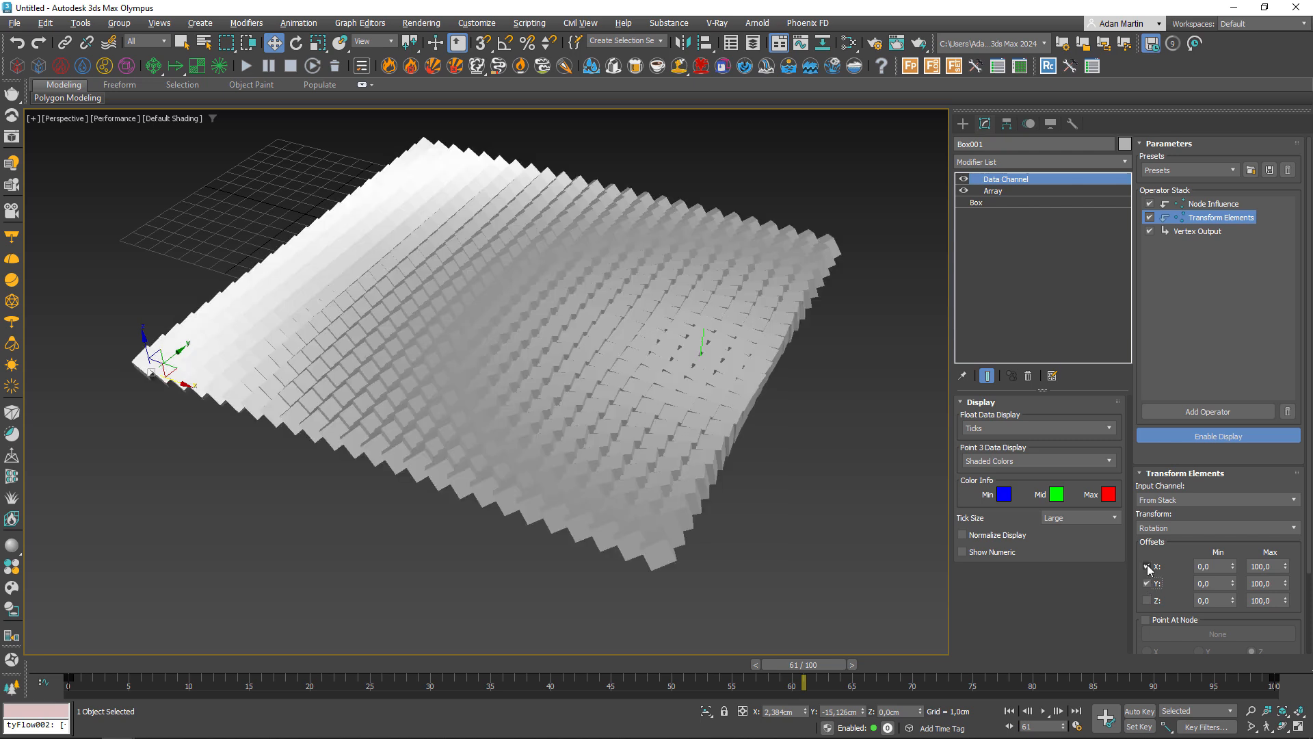
{"action": "left_click", "coordinate": [1148, 567]}
{"action": "left_click", "coordinate": [1266, 583]}
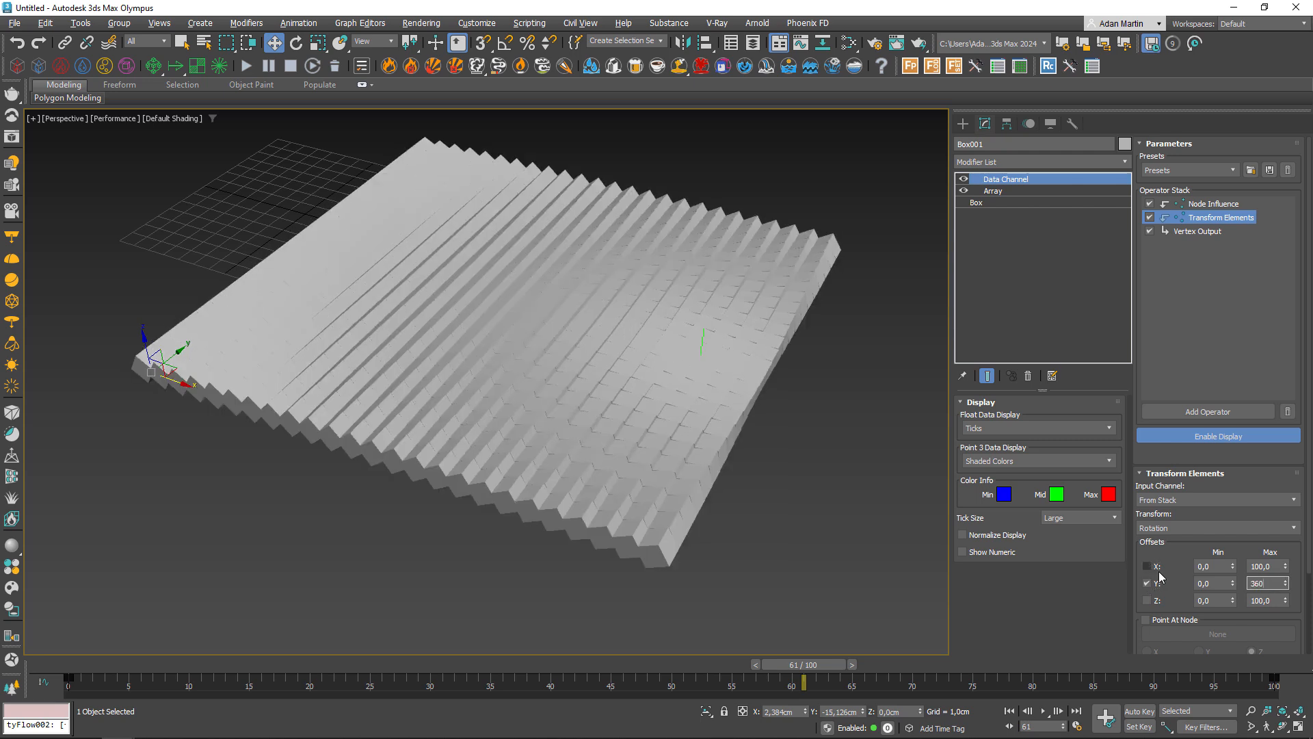
{"action": "type", "text": "360"}
{"action": "key", "text": "Return"}
Step: Move the point helper along X to about 23.1 cm to test the Y rotation, and reselect the box array
{"action": "left_click", "coordinate": [706, 344]}
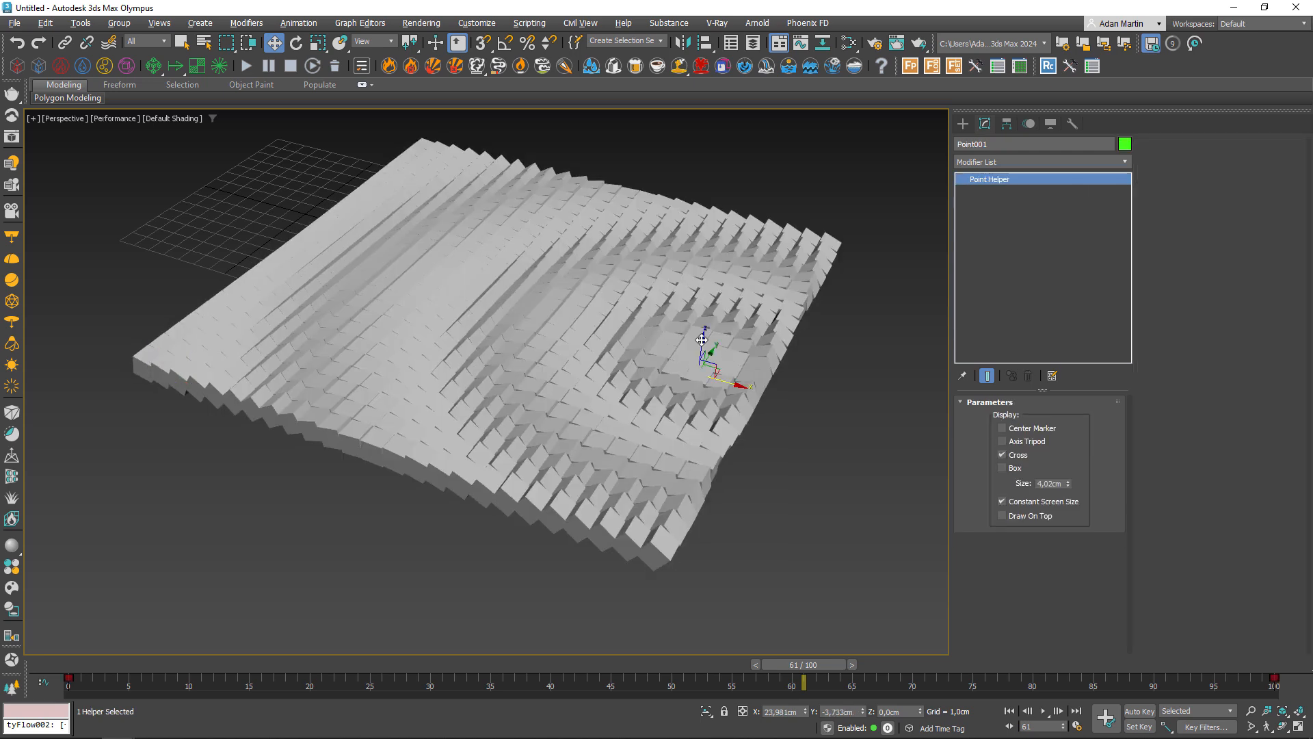
{"action": "left_click_drag", "start_coordinate": [736, 379], "coordinate": [658, 530]}
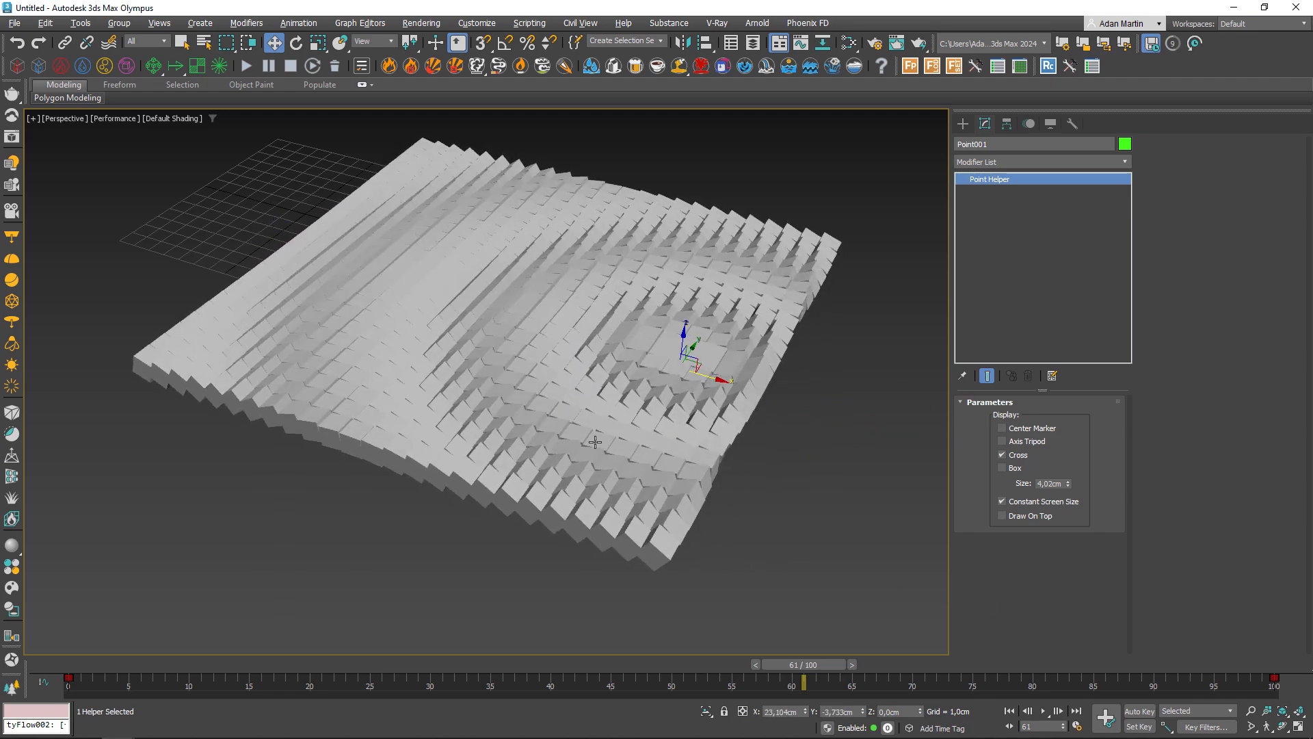
{"action": "left_click", "coordinate": [658, 520]}
Step: Set the Node Influence radius range to a minimum of 0 and a maximum of 249
{"action": "left_click", "coordinate": [1205, 203]}
{"action": "left_click_drag", "start_coordinate": [1251, 527], "coordinate": [1269, 706]}
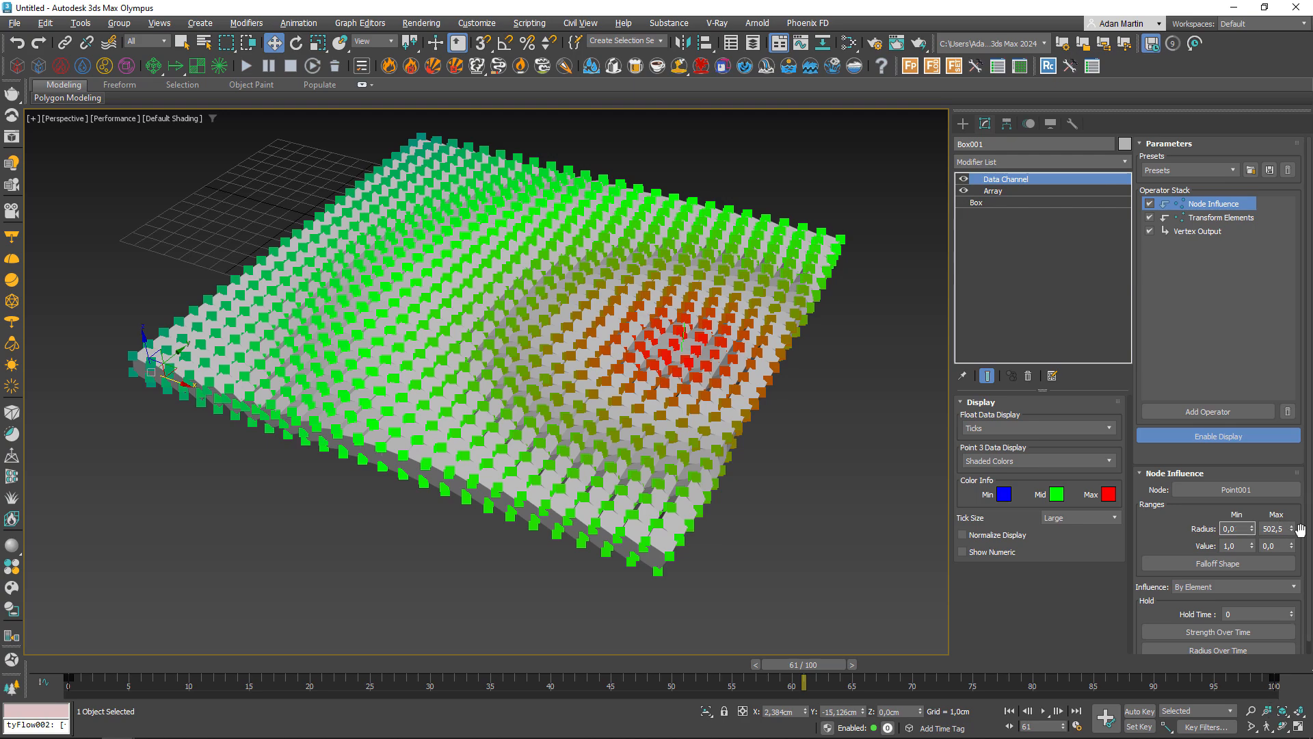
{"action": "left_click_drag", "start_coordinate": [1297, 631], "coordinate": [1283, 431]}
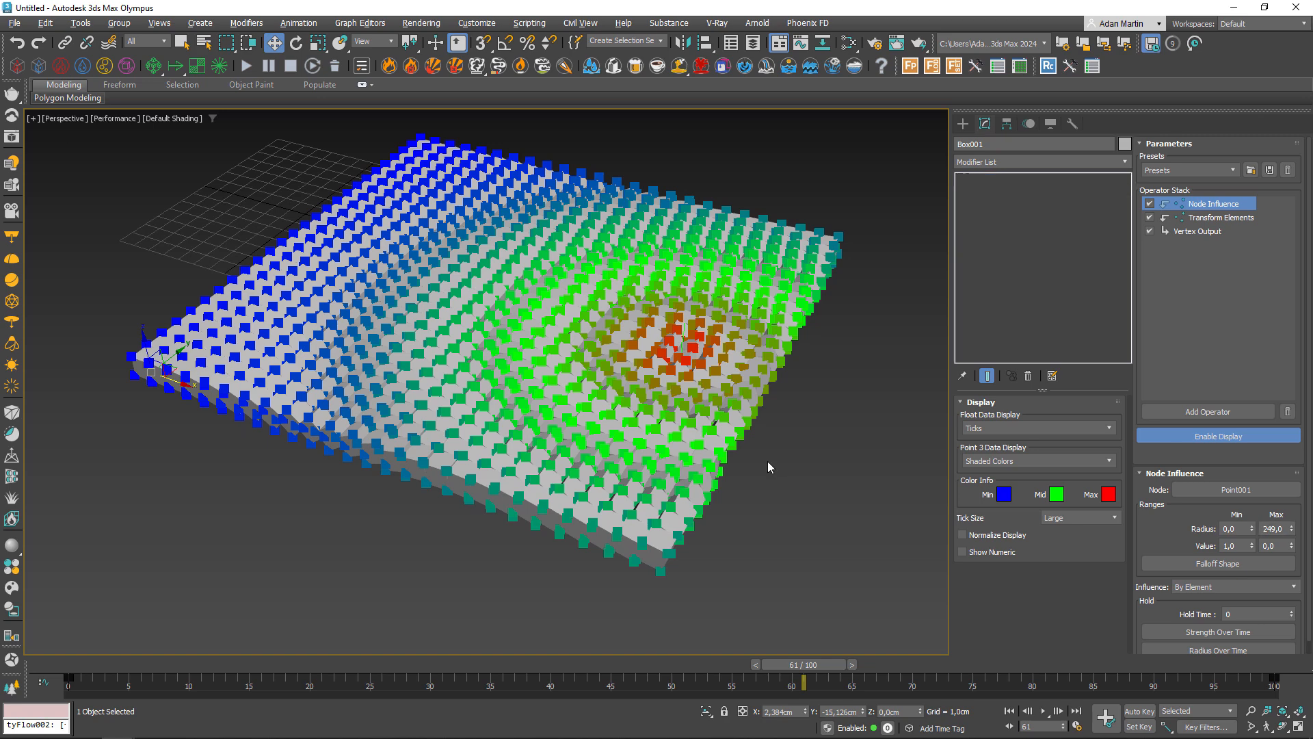
Step: Try moving the point helper over the array to preview the rotation with the reduced influence radius
{"action": "left_click", "coordinate": [686, 350]}
{"action": "left_click_drag", "start_coordinate": [729, 391], "coordinate": [740, 511]}
{"action": "scroll", "coordinate": [639, 477], "scroll_direction": "up", "scroll_amount": 5}
{"action": "scroll", "coordinate": [639, 477], "scroll_direction": "down", "scroll_amount": 7}
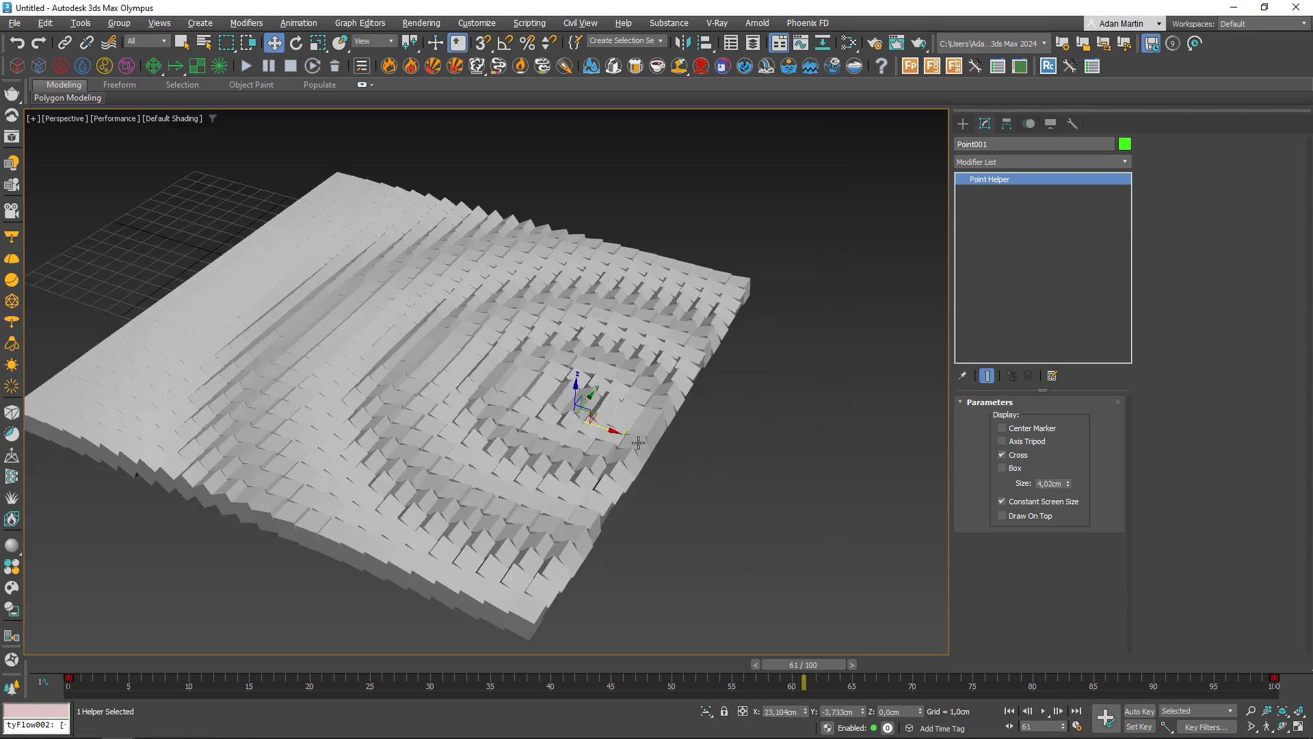
Step: Change the box array's Transform Elements transform type to Scale % (Uniform)
{"action": "left_click", "coordinate": [528, 453]}
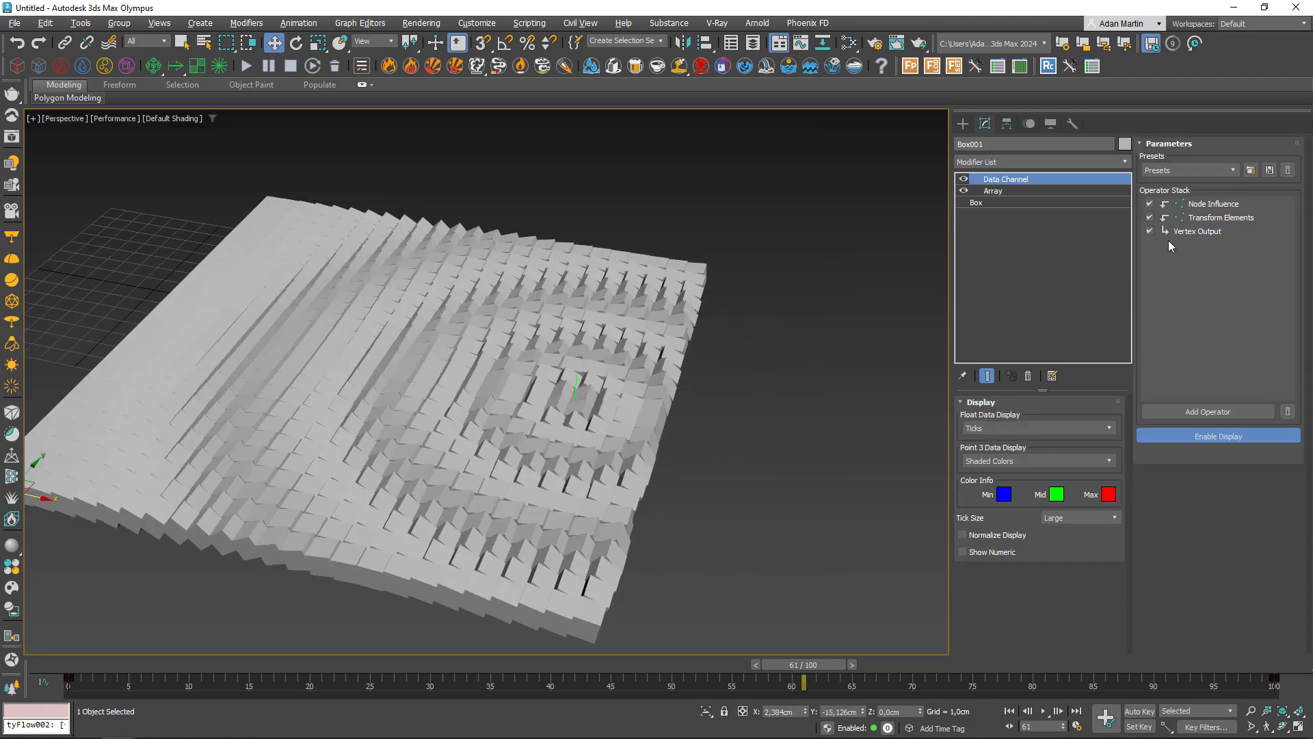
{"action": "left_click", "coordinate": [1215, 218]}
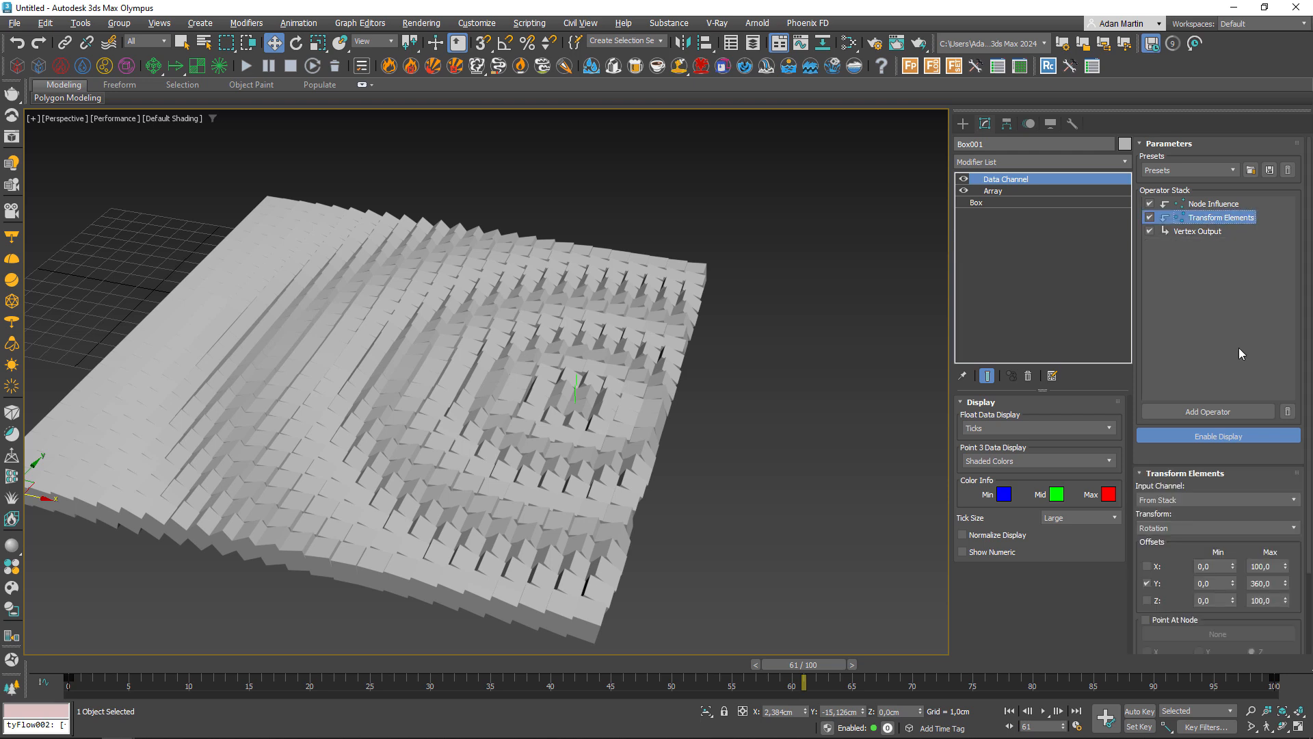
{"action": "left_click", "coordinate": [1176, 528]}
{"action": "left_click", "coordinate": [1165, 578]}
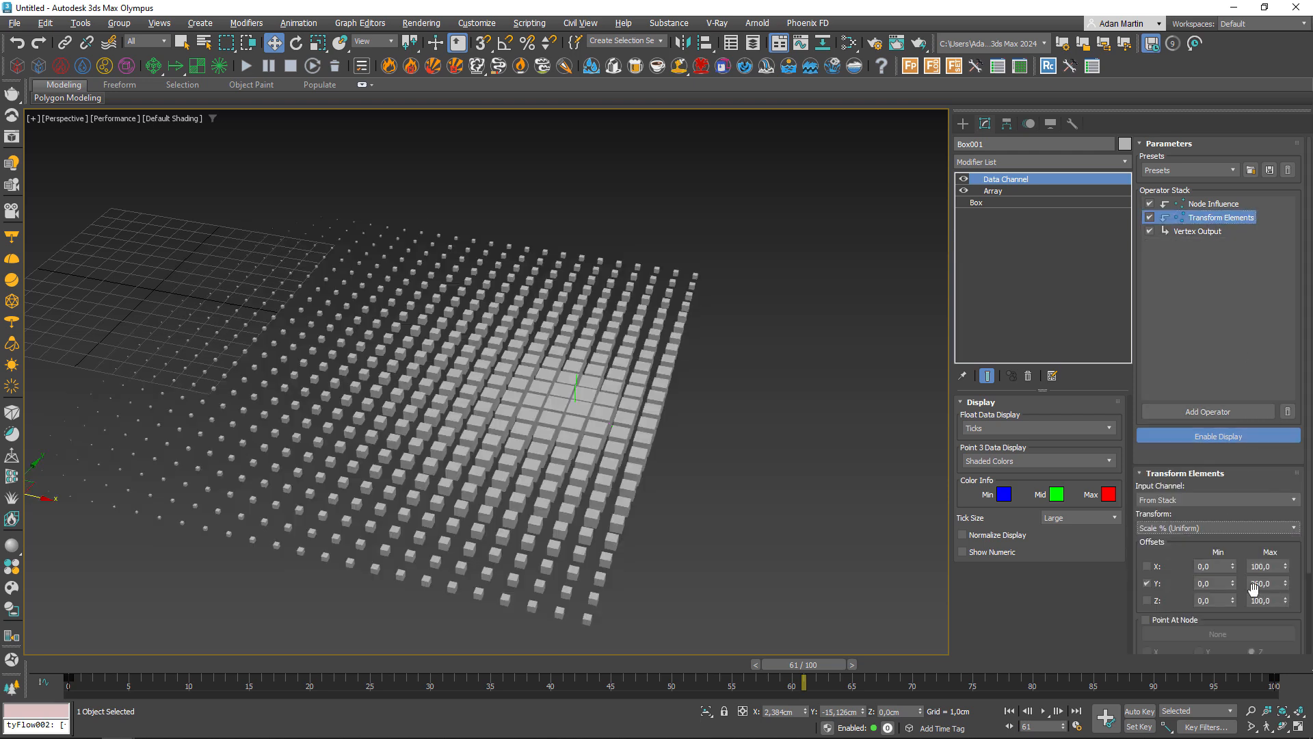
Step: Move the point helper over the array to test the uniform scaling of the boxes
{"action": "middle_click_drag", "start_coordinate": [751, 441], "coordinate": [562, 399], "text": "alt"}
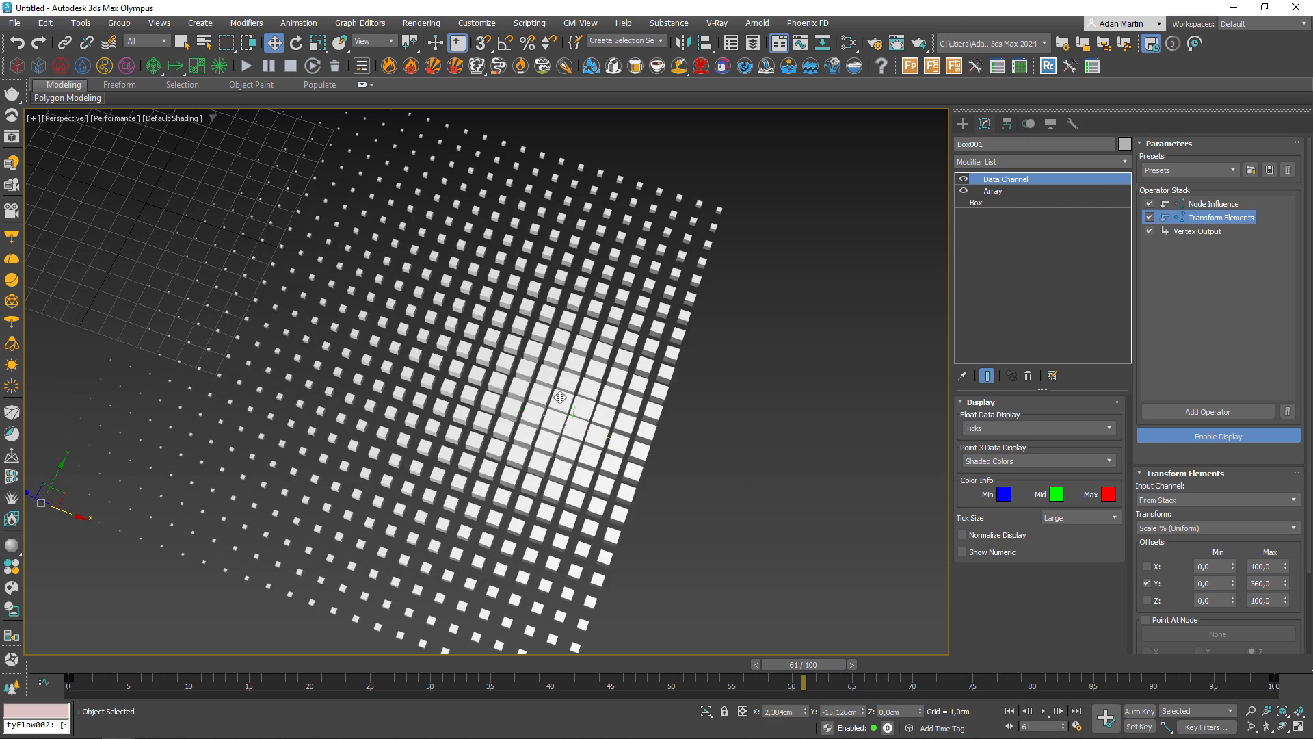
{"action": "left_click", "coordinate": [572, 413]}
{"action": "scroll", "coordinate": [587, 404], "scroll_direction": "down", "scroll_amount": 5}
{"action": "left_click_drag", "start_coordinate": [586, 407], "coordinate": [604, 445]}
Step: Enable the X and Z offsets in Transform Elements and set the X scale to minimum 100 and maximum 0
{"action": "left_click", "coordinate": [605, 441]}
{"action": "left_click", "coordinate": [1214, 217]}
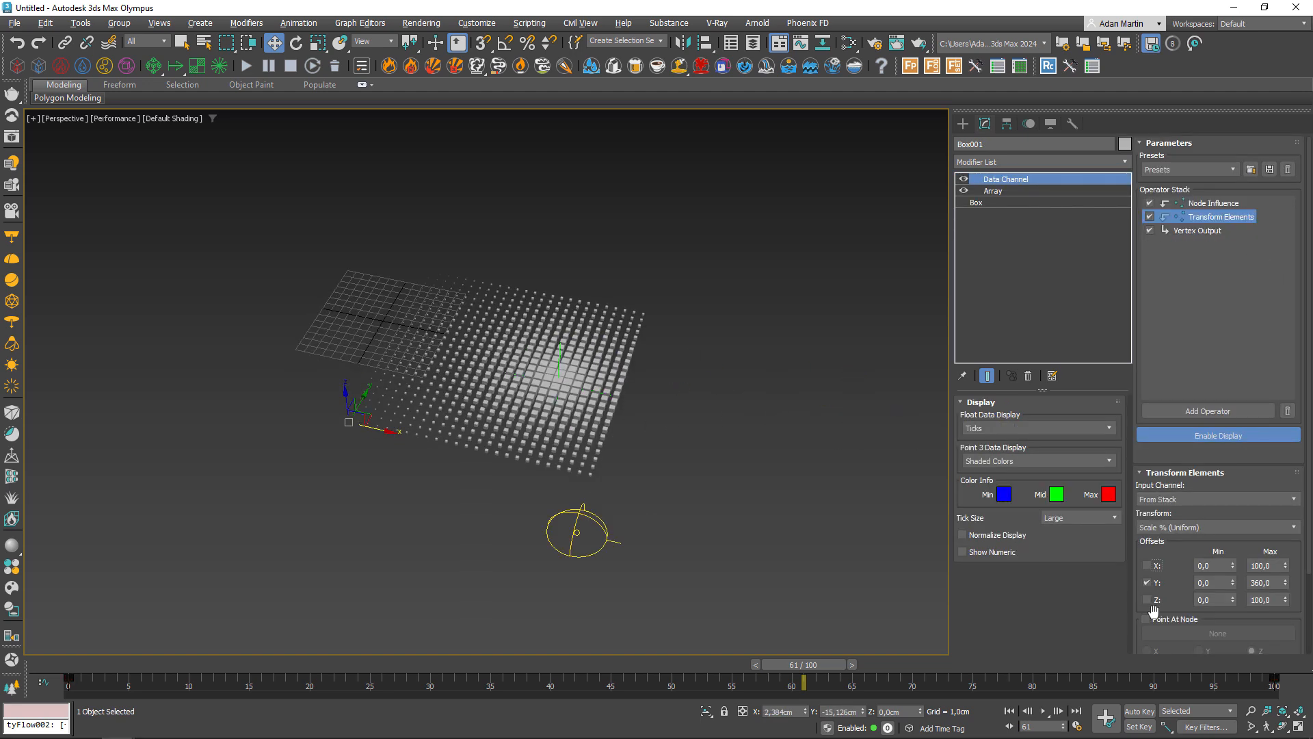
{"action": "left_click_drag", "start_coordinate": [1285, 565], "coordinate": [1261, 437]}
{"action": "left_click", "coordinate": [1214, 566]}
{"action": "type", "text": "100"}
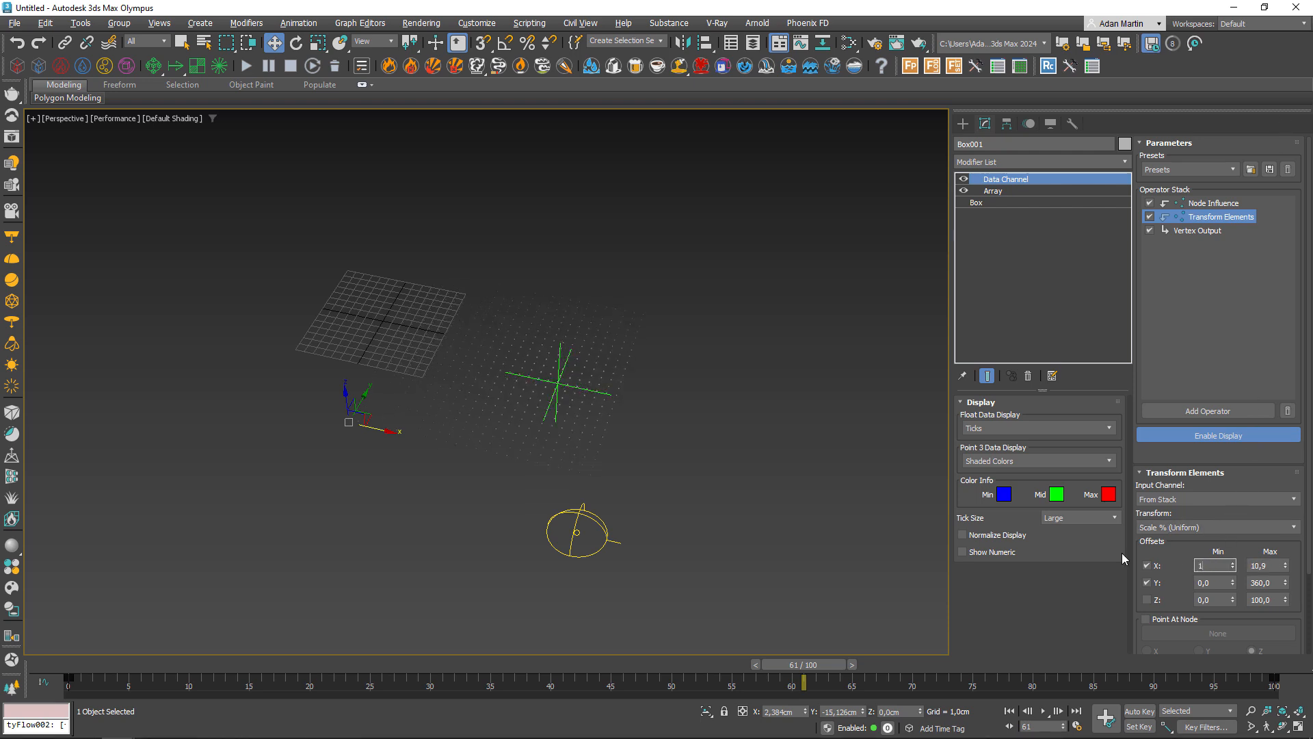
{"action": "key", "text": "Return"}
{"action": "left_click", "coordinate": [1274, 568]}
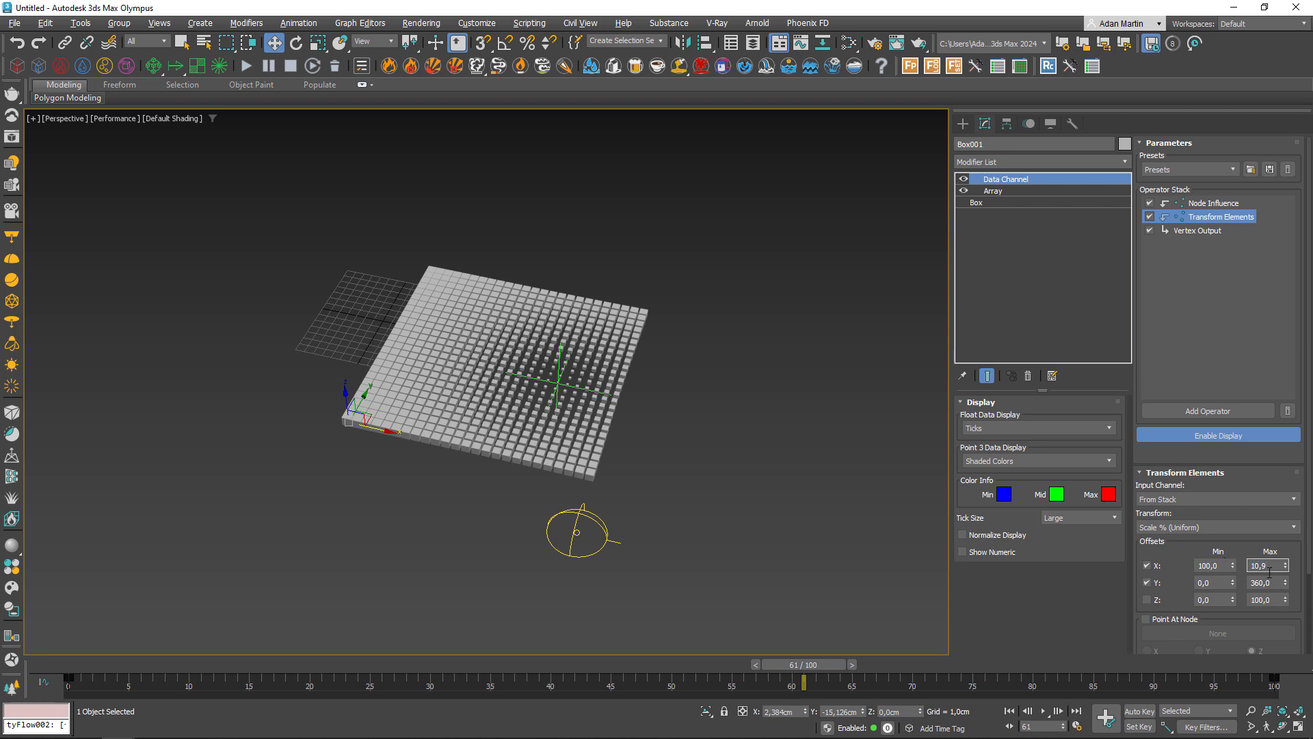
{"action": "type", "text": "0"}
{"action": "key", "text": "Return"}
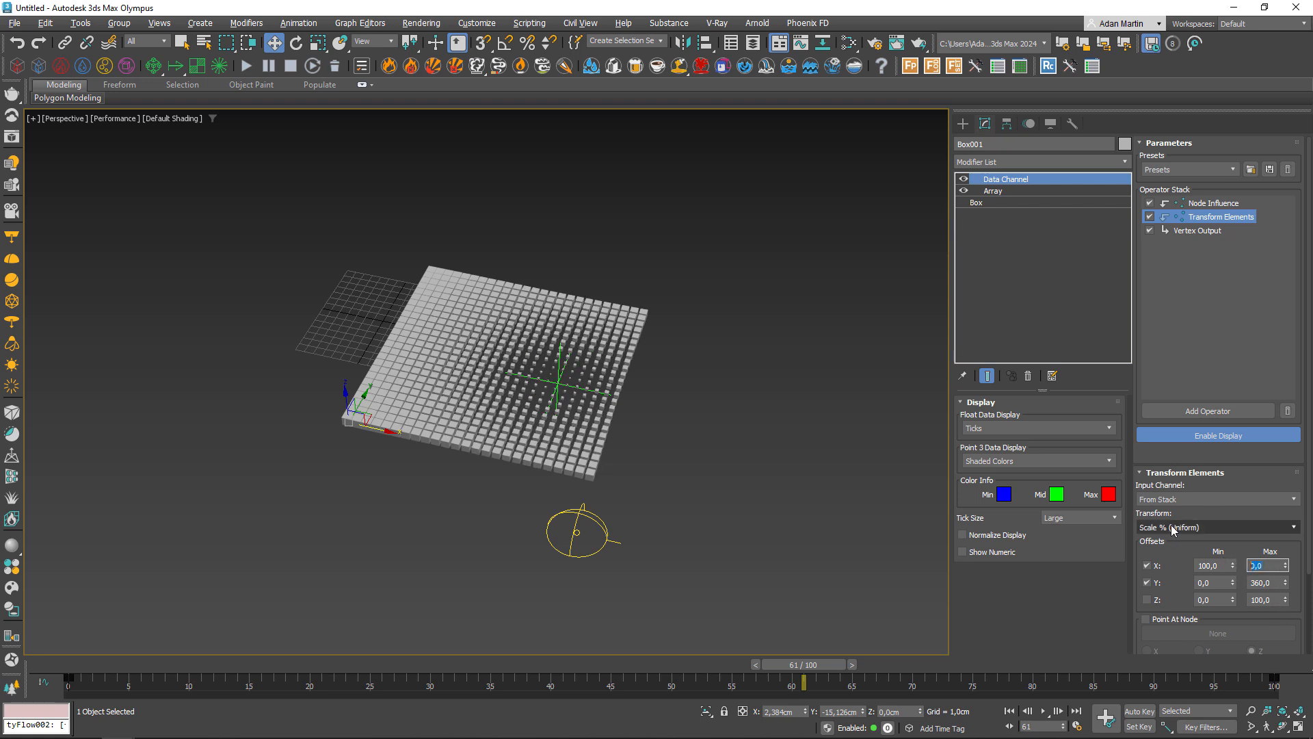
{"action": "left_click", "coordinate": [1149, 599]}
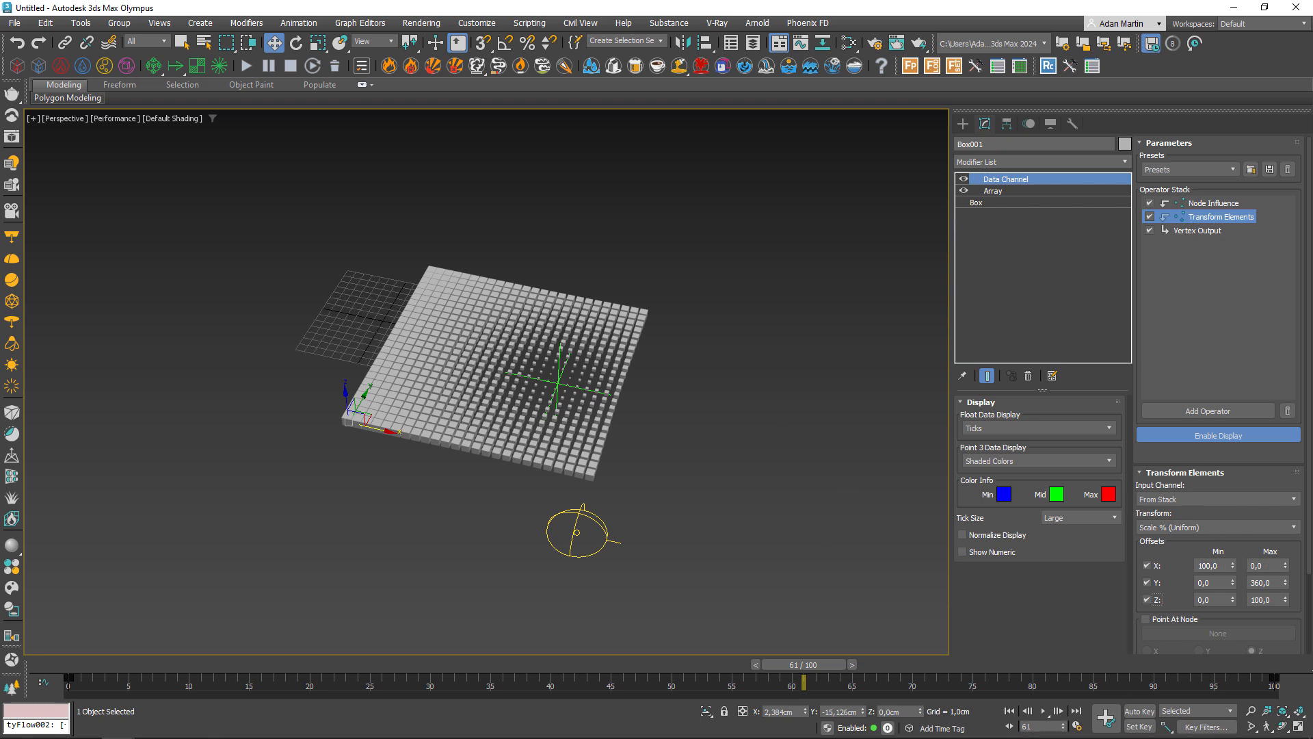
Step: Move the point helper to the middle of the array to test the inverted scaling, and reselect the box array
{"action": "left_click", "coordinate": [1234, 531]}
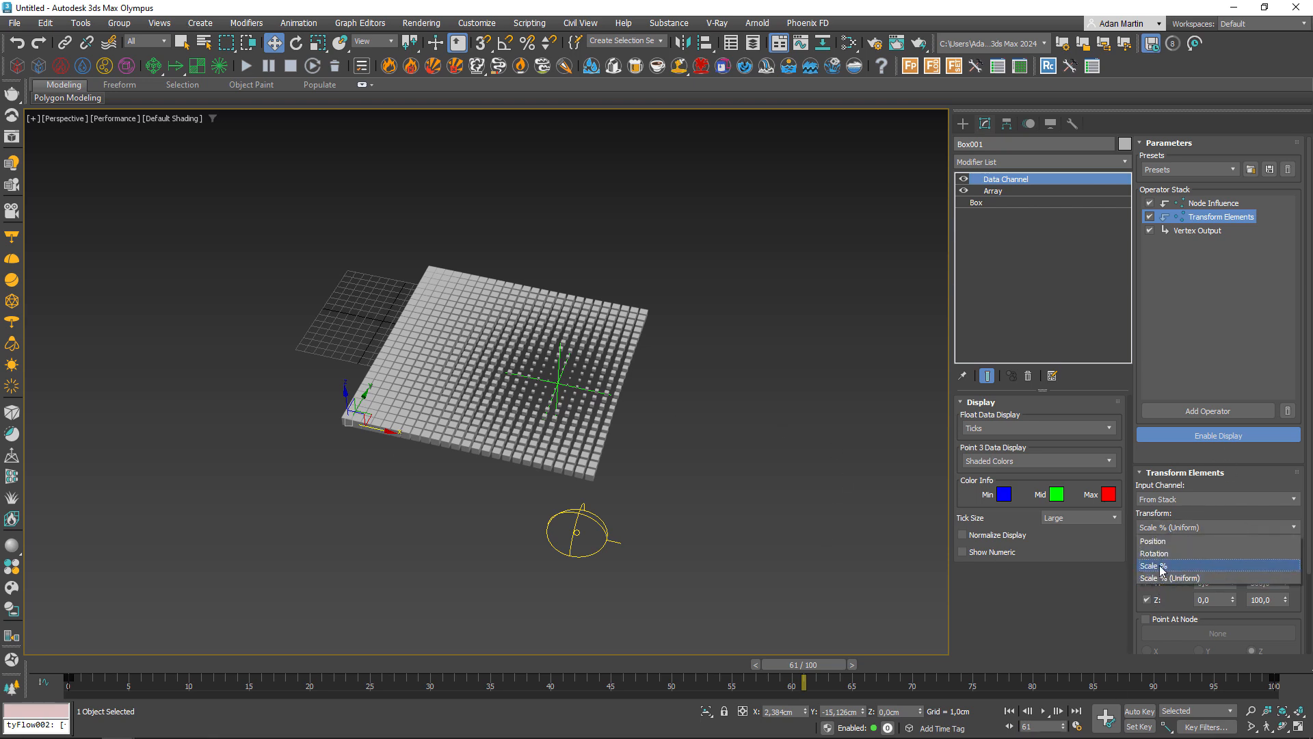
{"action": "left_click", "coordinate": [855, 576]}
{"action": "left_click_drag", "start_coordinate": [559, 381], "coordinate": [506, 460]}
{"action": "middle_click_drag", "start_coordinate": [506, 460], "coordinate": [579, 441], "text": "alt"}
{"action": "left_click", "coordinate": [579, 441]}
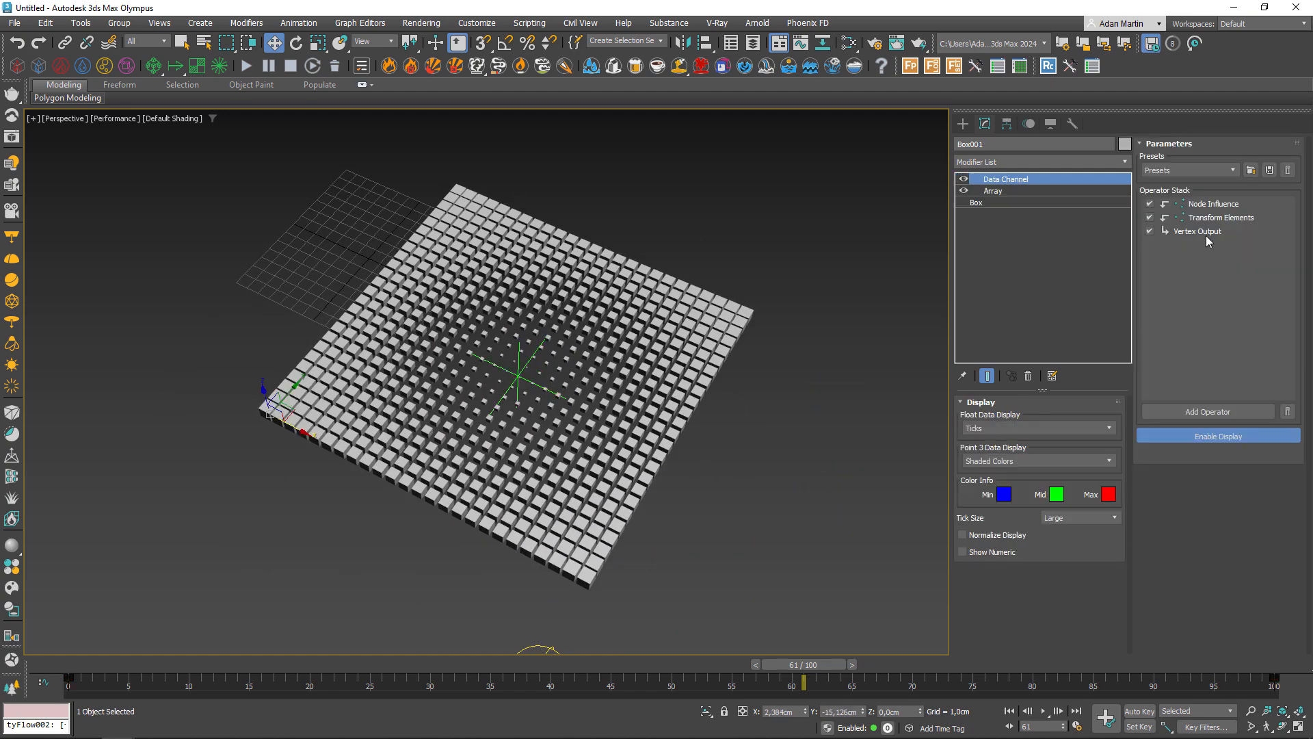
Step: Enable Randomize in the box array's Transform Elements operator, adjust its upper limit, and test the effect around the point helper
{"action": "left_click", "coordinate": [1221, 218]}
{"action": "scroll", "coordinate": [1180, 411], "scroll_direction": "down", "scroll_amount": 3}
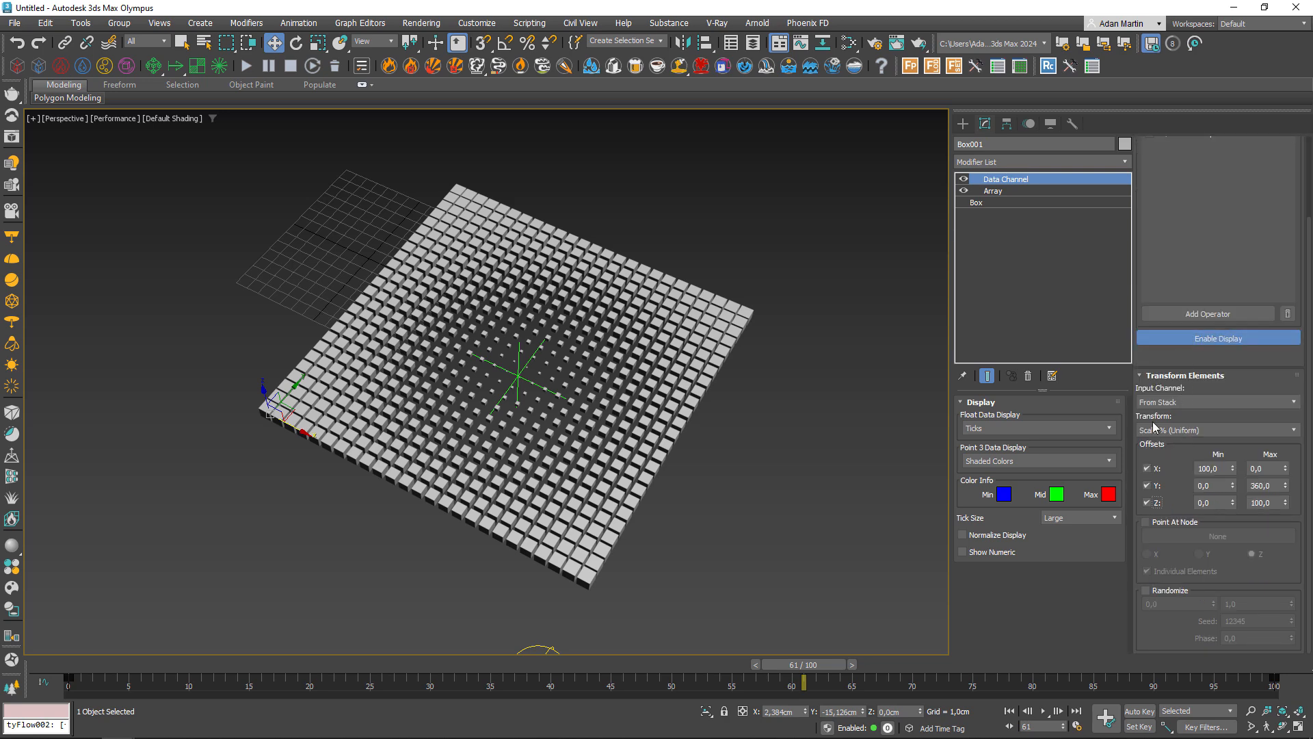
{"action": "left_click", "coordinate": [1147, 591]}
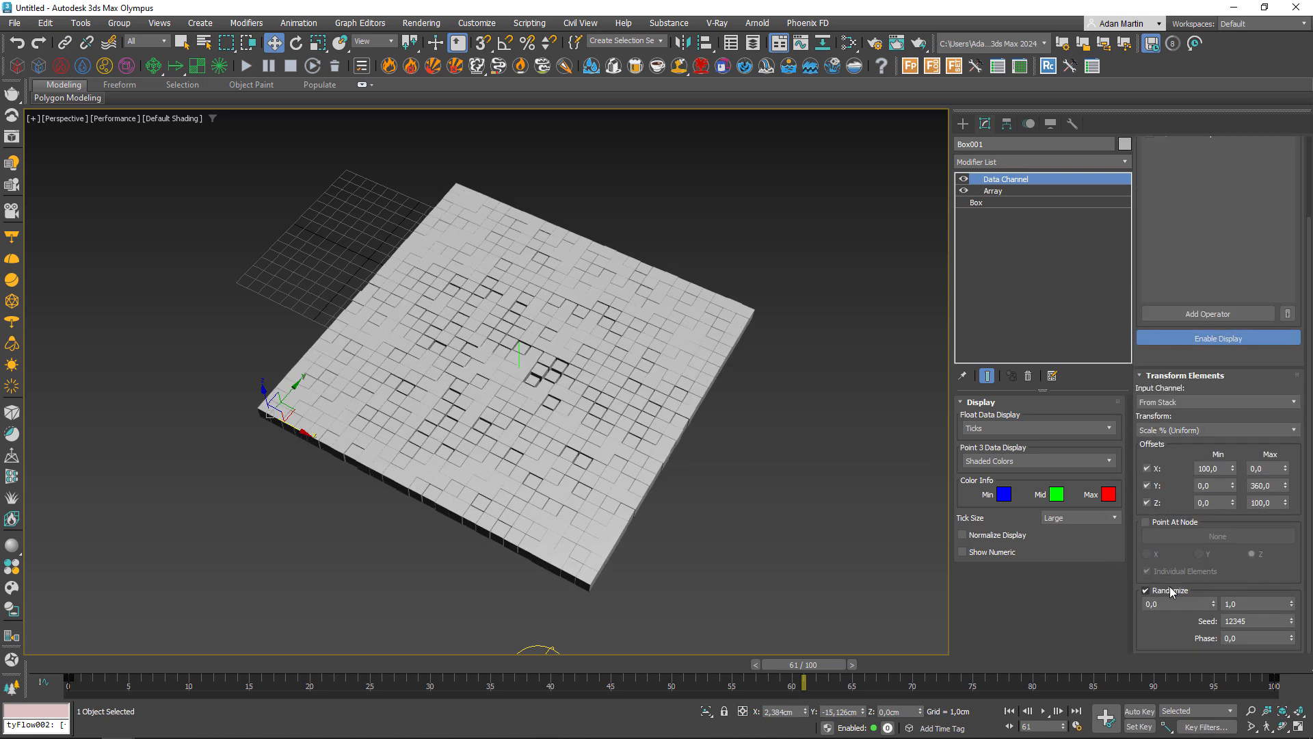
{"action": "left_click_drag", "start_coordinate": [1292, 609], "coordinate": [1284, 591]}
{"action": "left_click_drag", "start_coordinate": [520, 352], "coordinate": [537, 373]}
{"action": "left_click", "coordinate": [609, 467]}
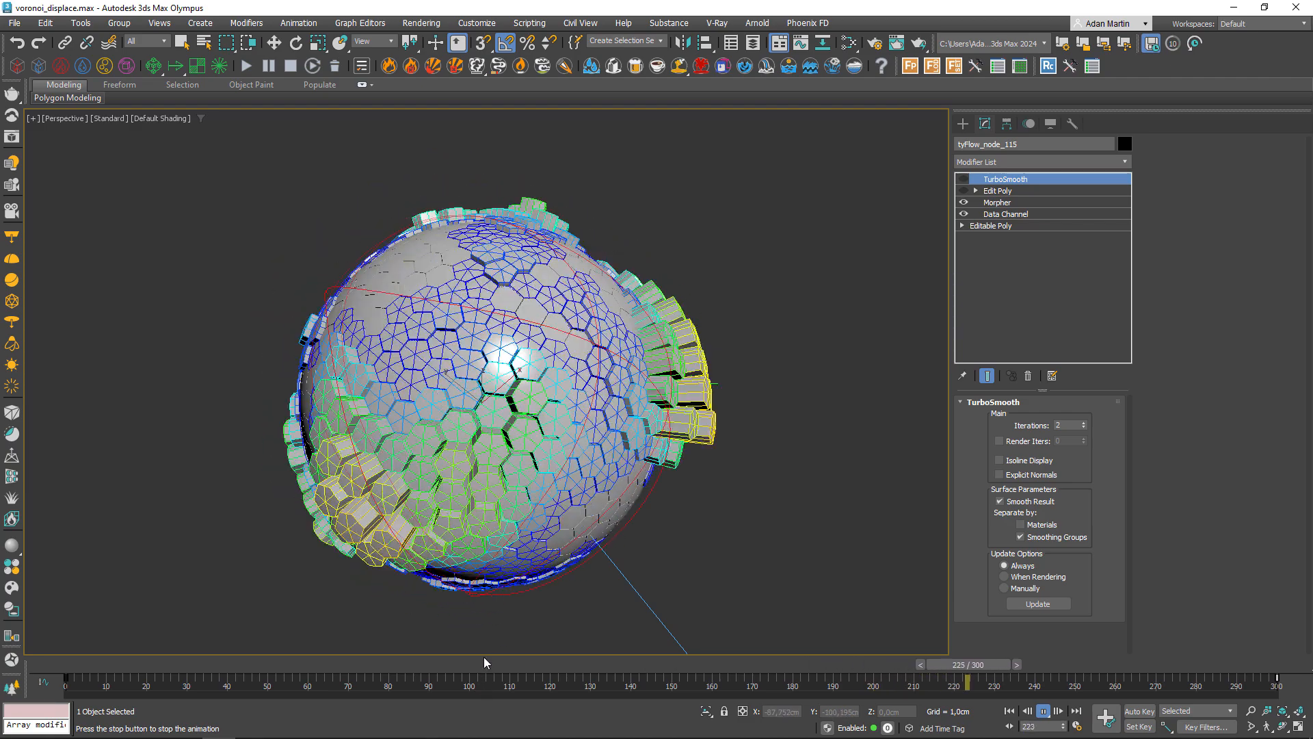
Step: Return the hexagon sphere's animation to frame 0 and toggle its Data Channel modifier off and on to compare the Morpher's effect
{"action": "left_click_drag", "start_coordinate": [308, 666], "coordinate": [33, 666]}
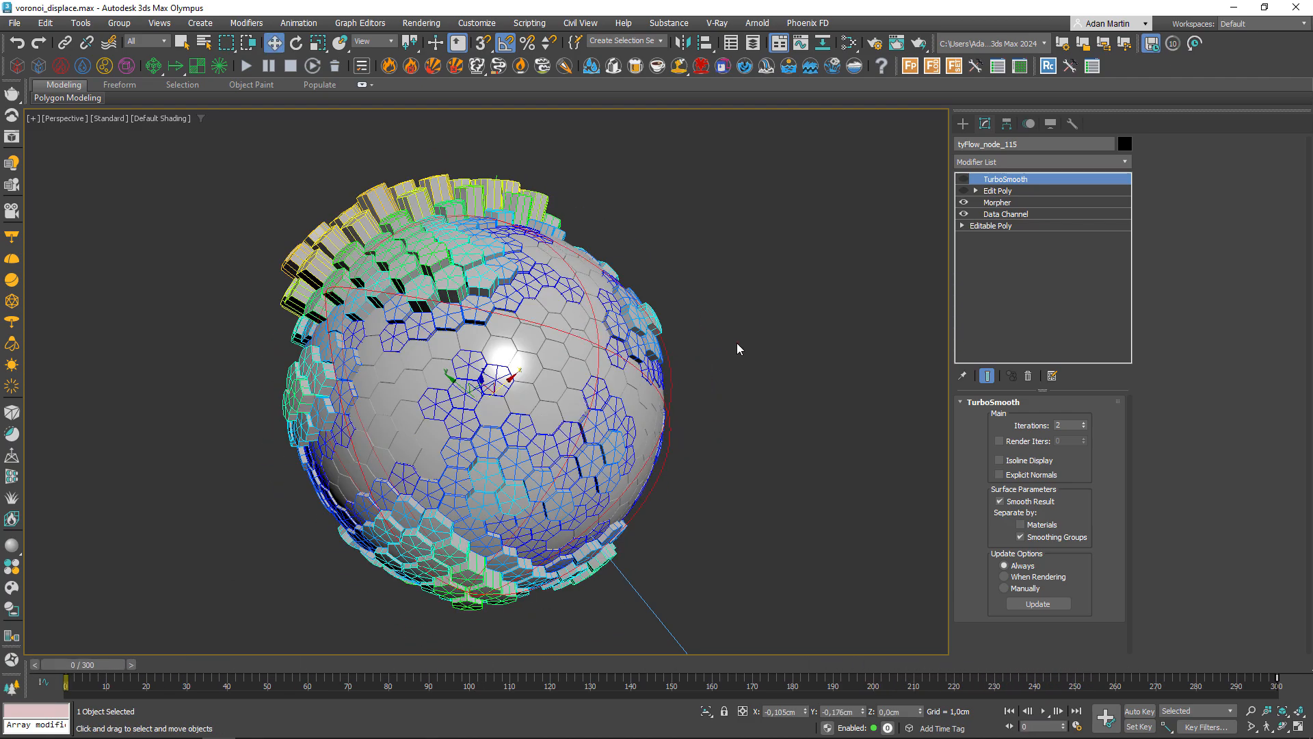
{"action": "left_click", "coordinate": [1000, 203]}
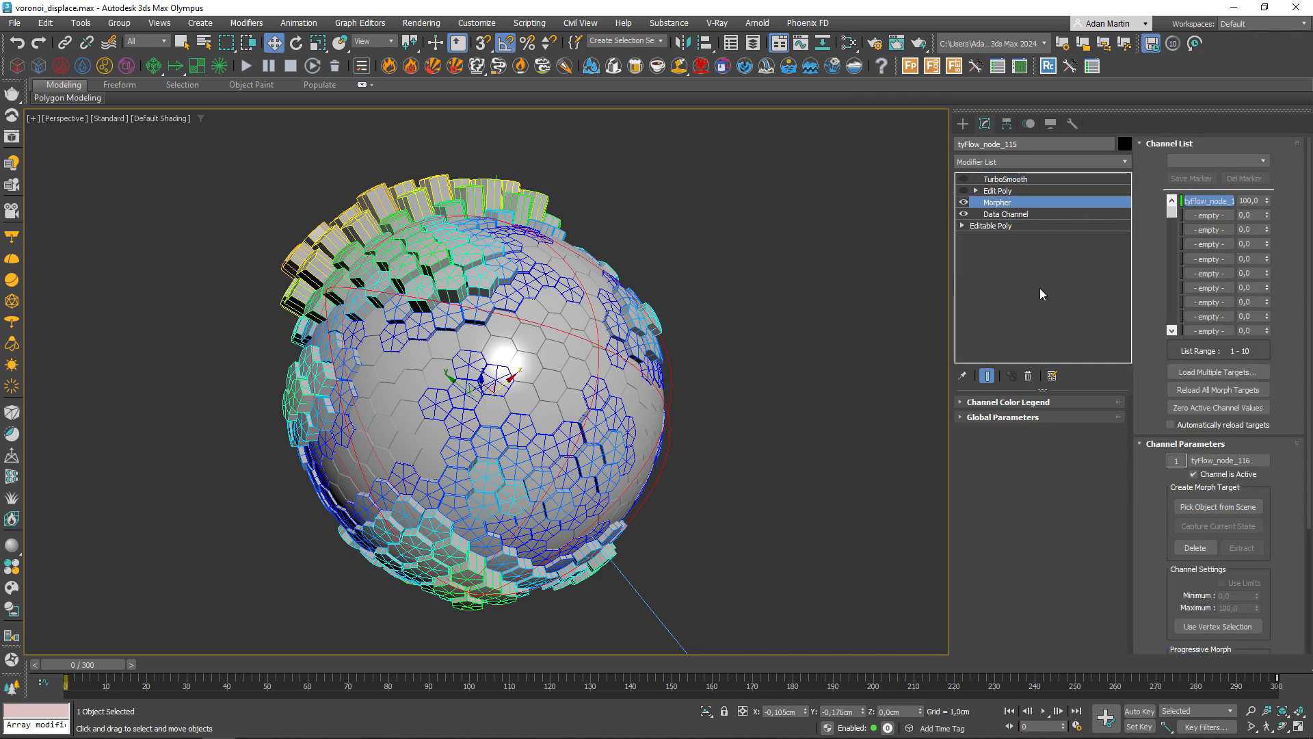
{"action": "left_click", "coordinate": [964, 215]}
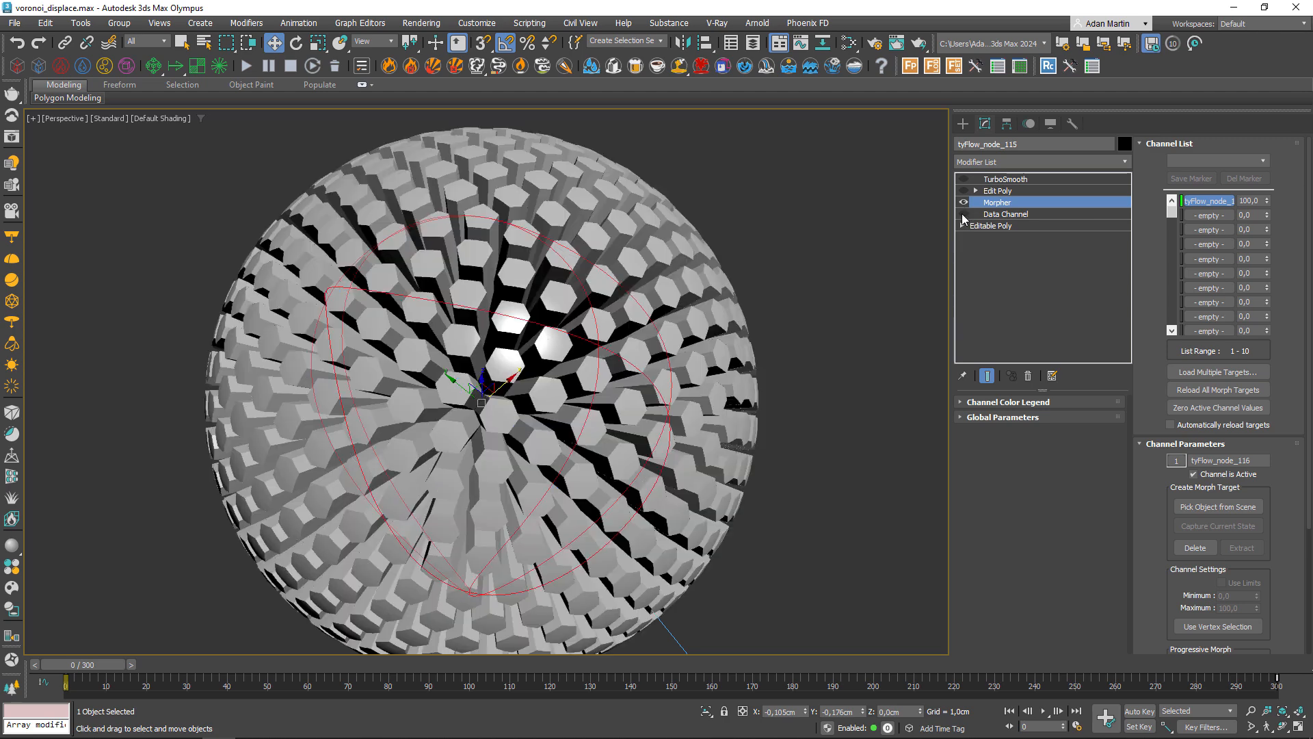
{"action": "left_click_drag", "start_coordinate": [1267, 201], "coordinate": [1220, 51]}
{"action": "left_click", "coordinate": [992, 214]}
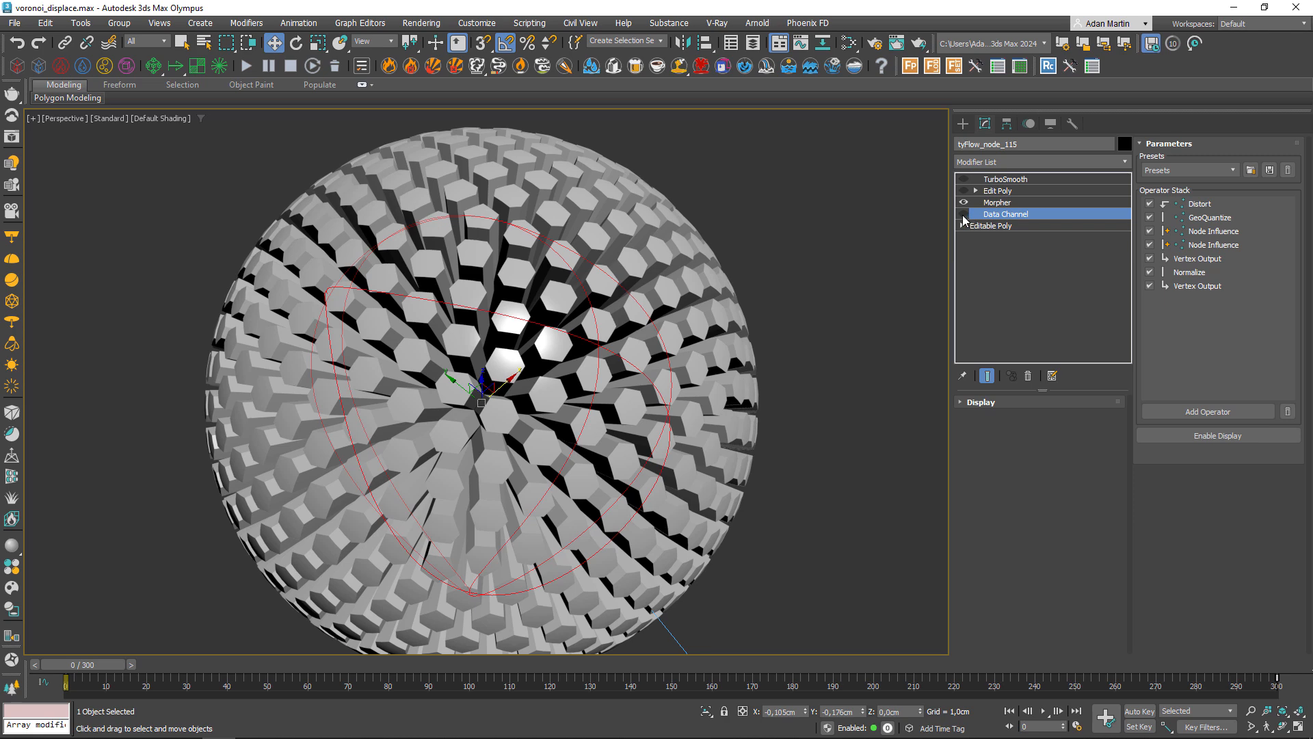
{"action": "left_click", "coordinate": [964, 216]}
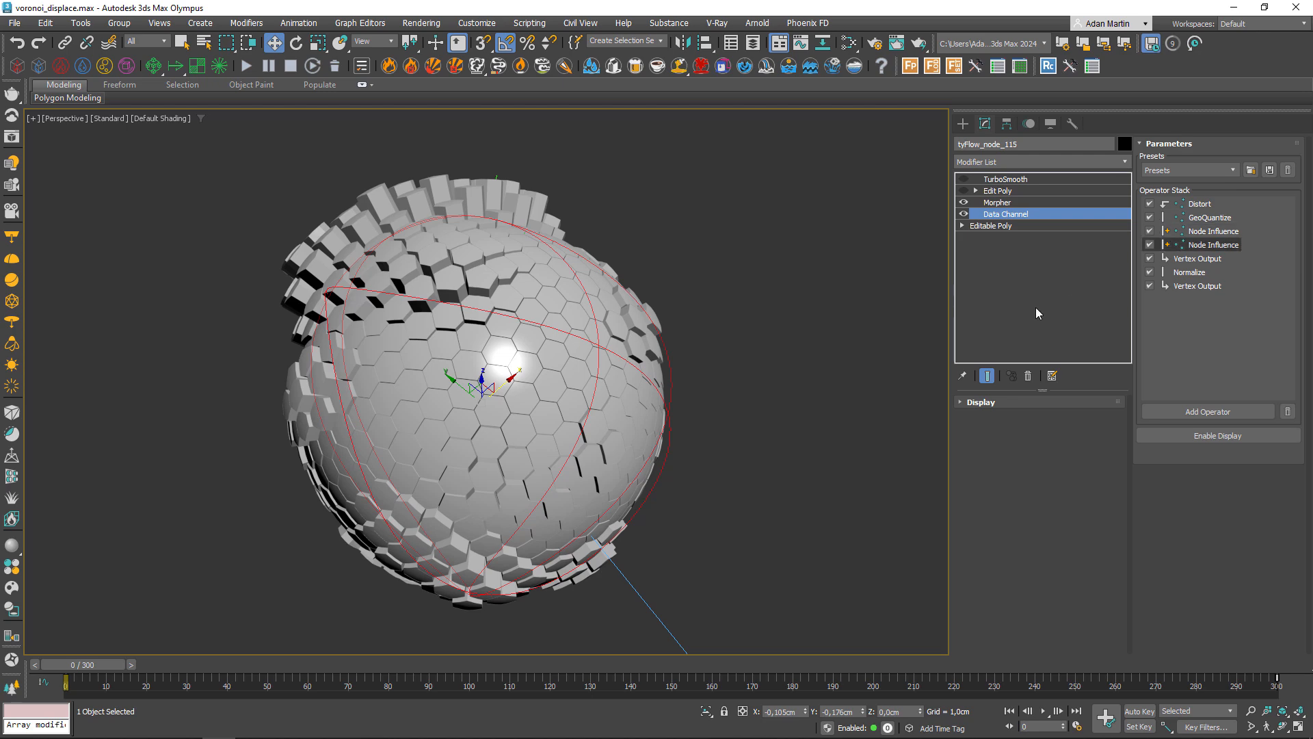
Step: Examine the displaced hexagon sphere and the helpers placed around it
{"action": "left_click_drag", "start_coordinate": [115, 671], "coordinate": [75, 665]}
{"action": "key", "text": "w"}
{"action": "scroll", "coordinate": [627, 383], "scroll_direction": "down", "scroll_amount": 4}
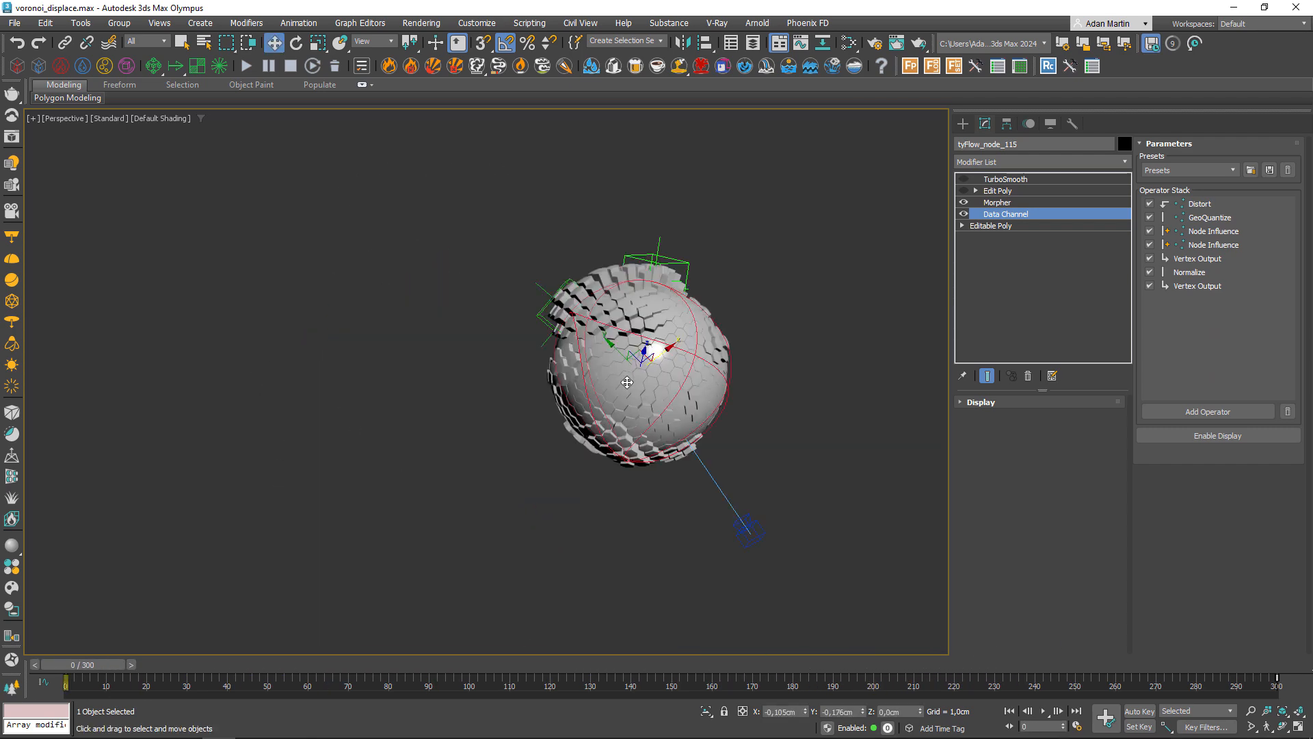
{"action": "scroll", "coordinate": [650, 385], "scroll_direction": "up", "scroll_amount": 3}
{"action": "scroll", "coordinate": [651, 384], "scroll_direction": "down", "scroll_amount": 3}
{"action": "scroll", "coordinate": [651, 385], "scroll_direction": "up", "scroll_amount": 3}
{"action": "middle_click_drag", "start_coordinate": [651, 384], "coordinate": [679, 386]}
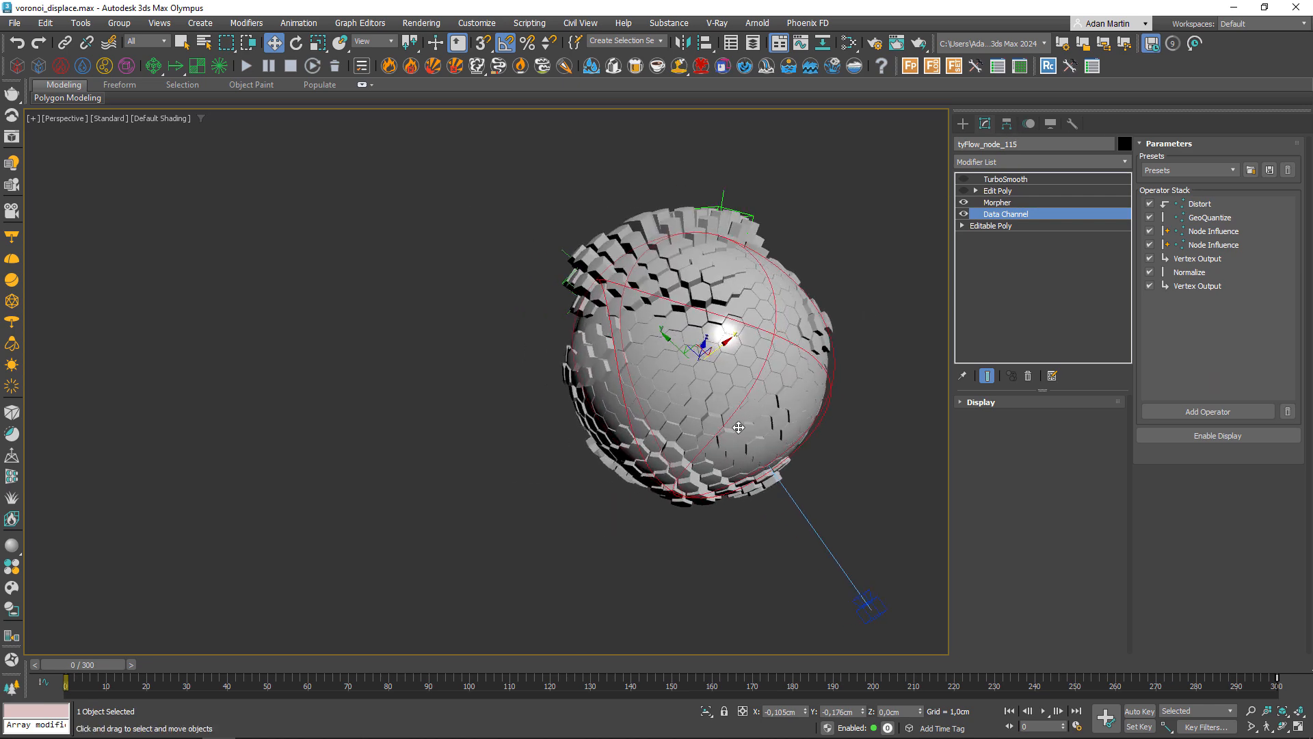
{"action": "scroll", "coordinate": [742, 426], "scroll_direction": "up", "scroll_amount": 2}
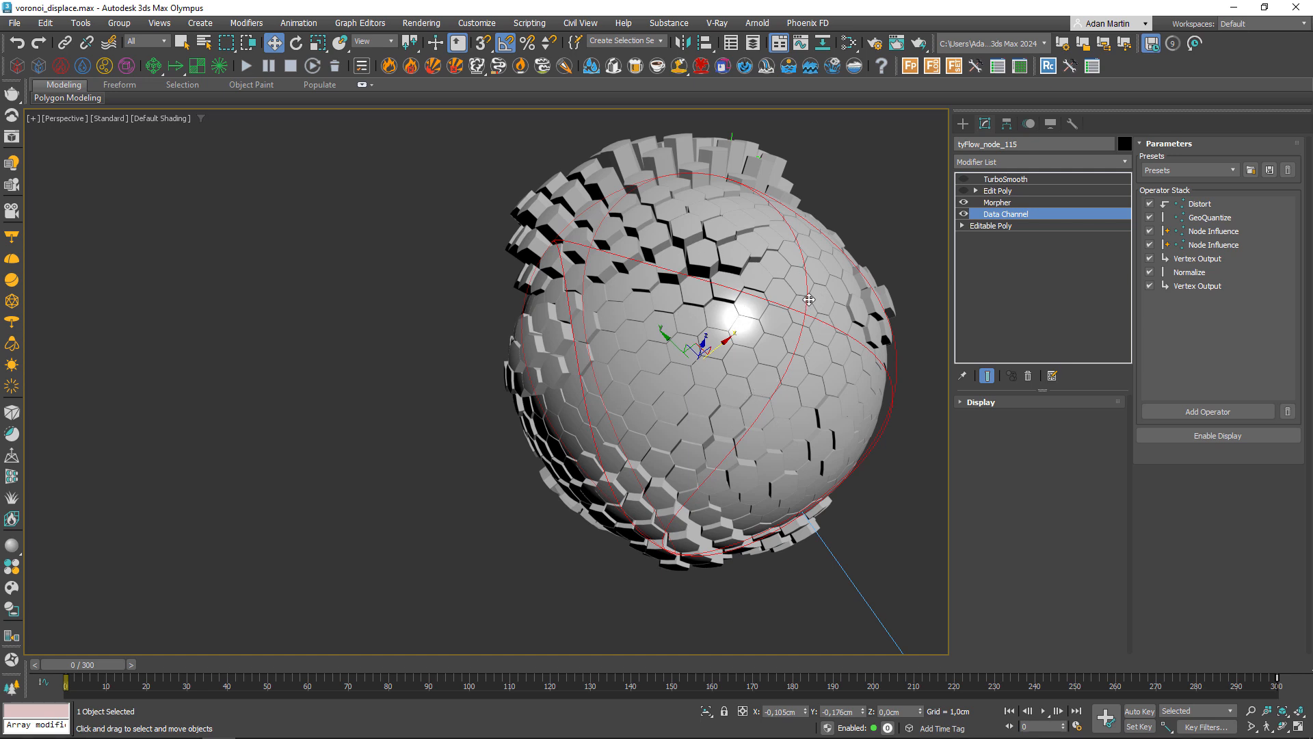
Step: Create a GeoSphere with a radius of about 104 cm beside the displaced sphere
{"action": "left_click", "coordinate": [963, 124]}
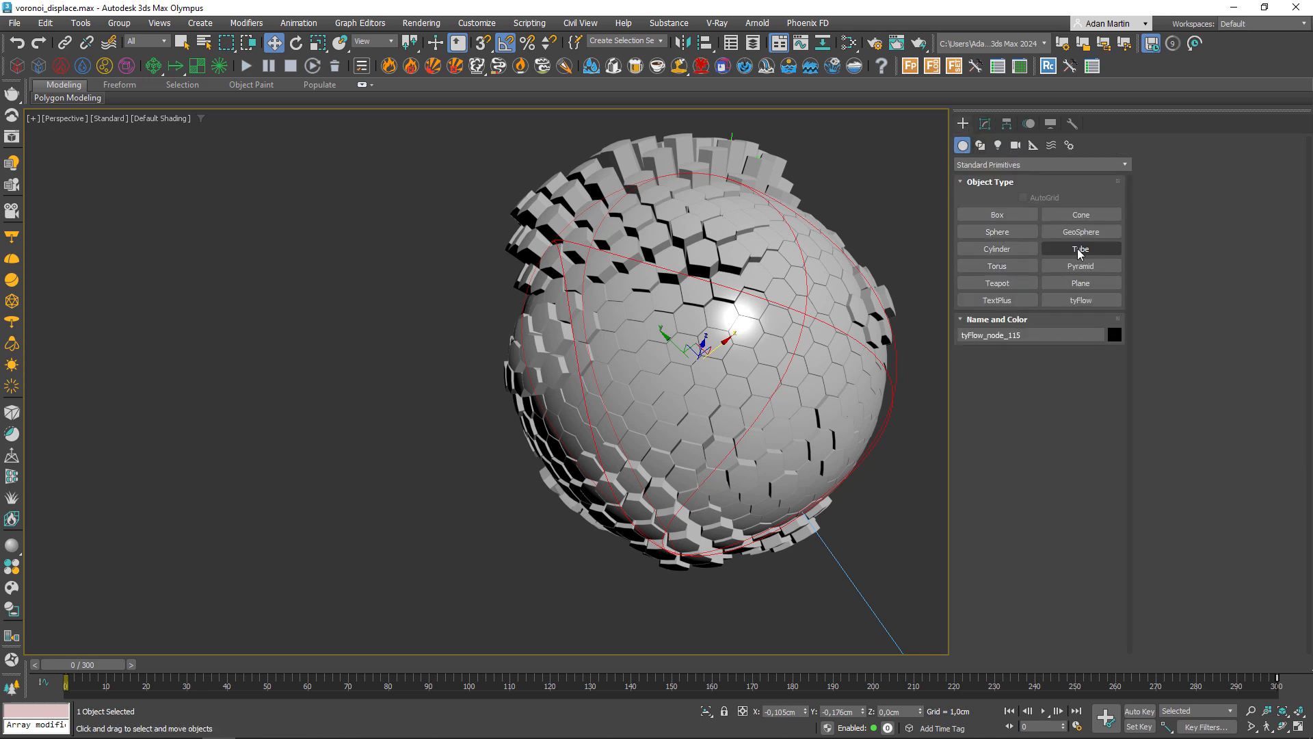
{"action": "left_click", "coordinate": [1081, 232]}
{"action": "left_click_drag", "start_coordinate": [126, 452], "coordinate": [314, 483]}
{"action": "scroll", "coordinate": [440, 445], "scroll_direction": "down", "scroll_amount": 5}
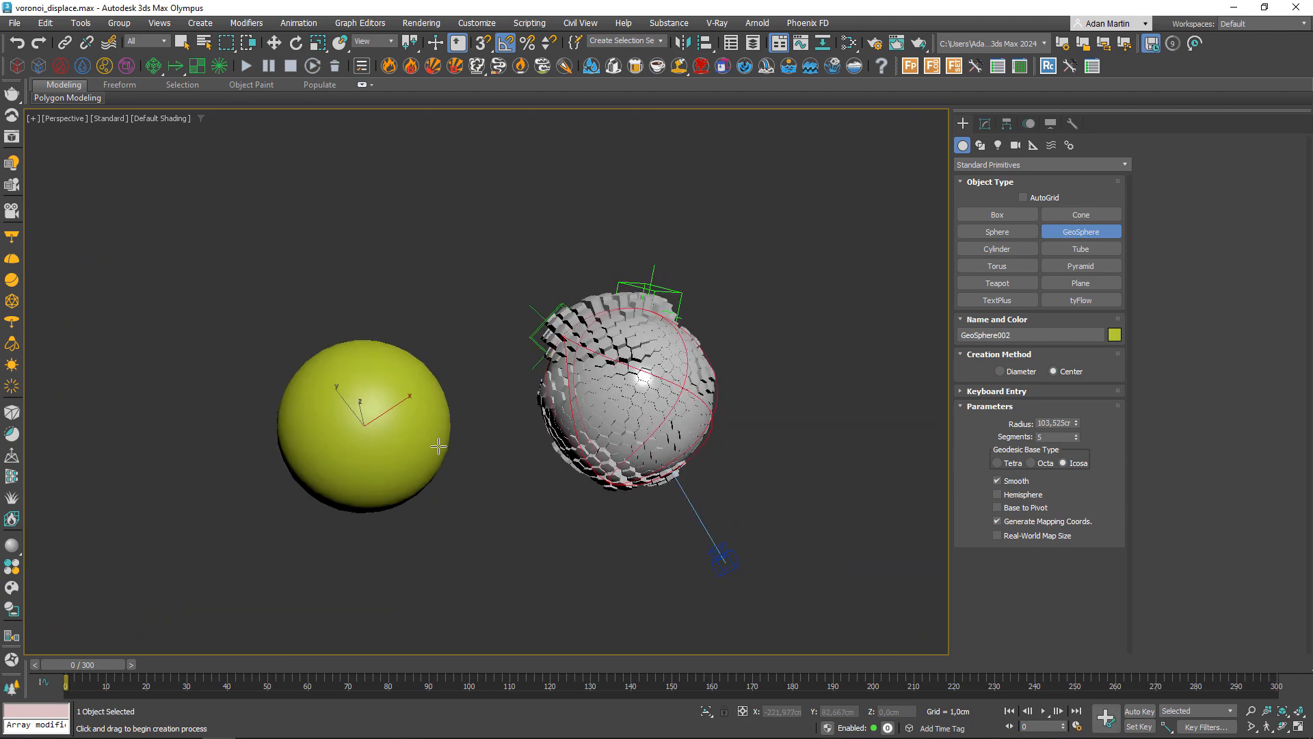
Step: Move the geosphere farther from the displaced sphere and display its edged faces to check the segments
{"action": "key", "text": "w"}
{"action": "left_click_drag", "start_coordinate": [379, 410], "coordinate": [326, 424]}
{"action": "key", "text": "F4"}
{"action": "scroll", "coordinate": [424, 395], "scroll_direction": "up", "scroll_amount": 5}
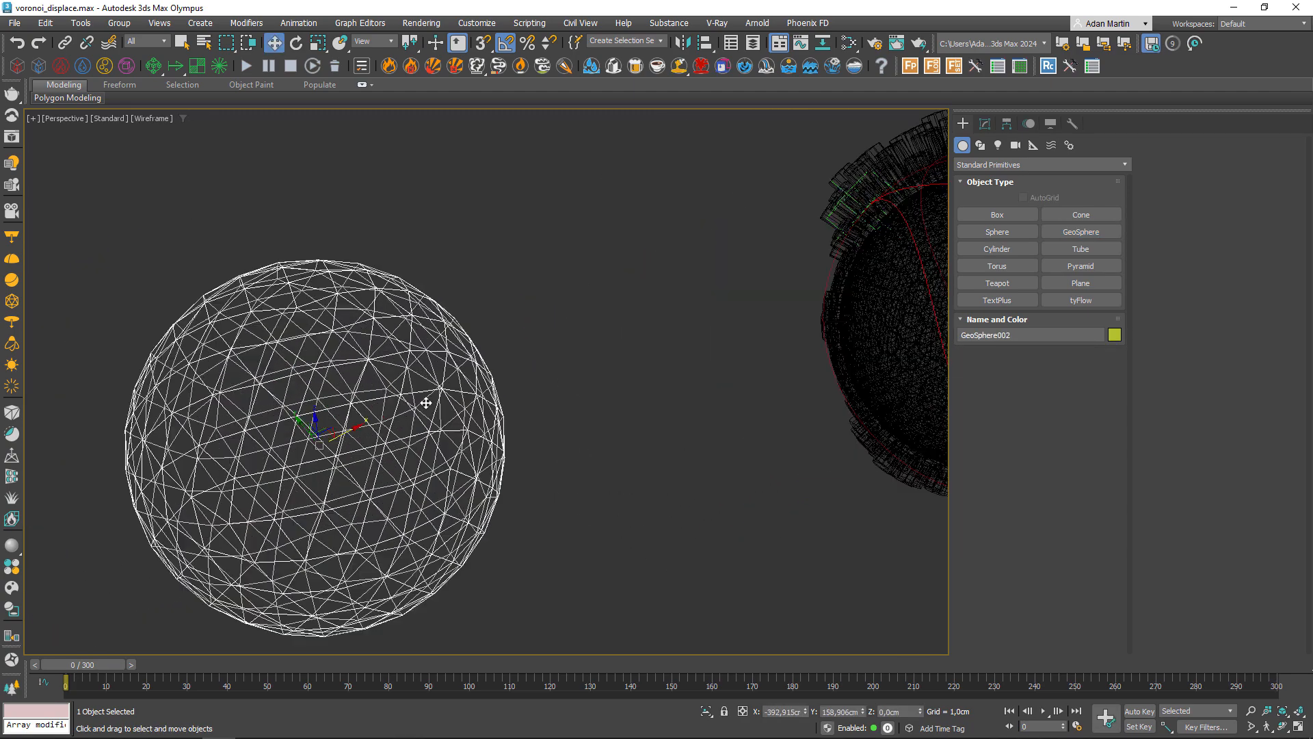
{"action": "left_click", "coordinate": [986, 123]}
{"action": "double_click", "coordinate": [1039, 433]}
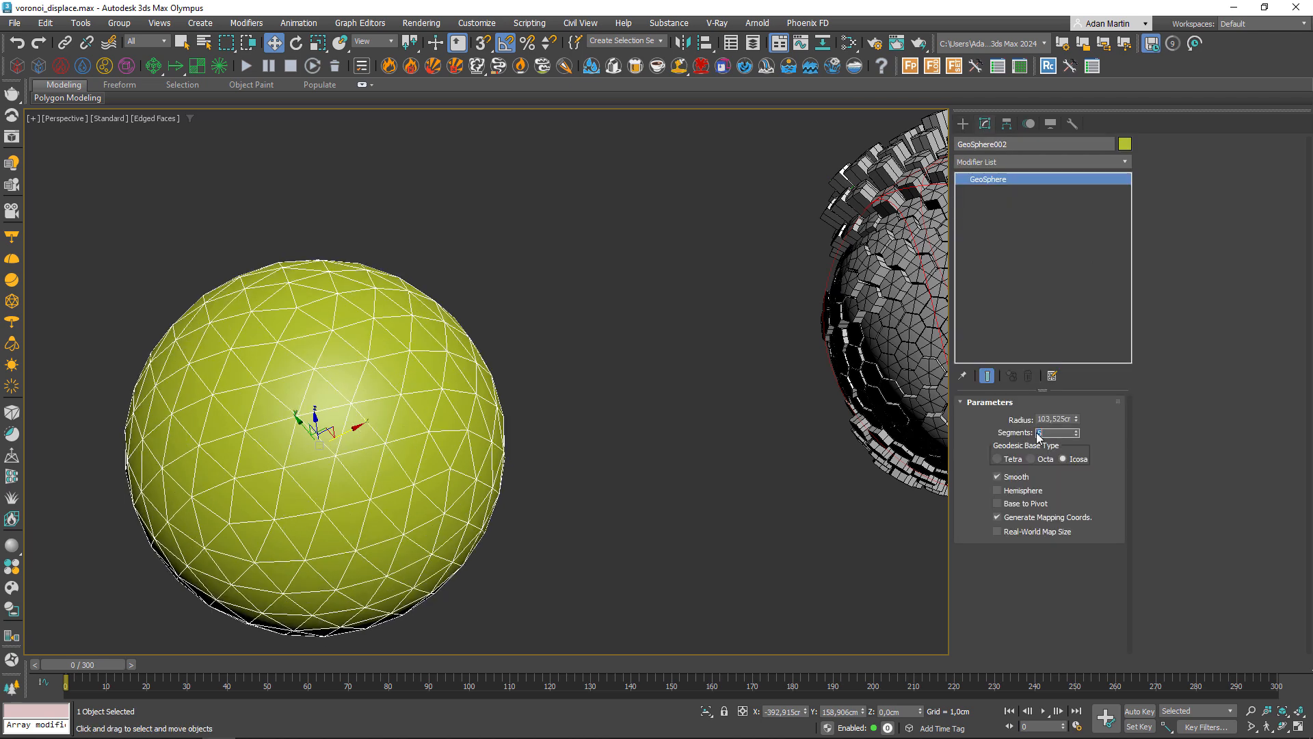
{"action": "middle_click_drag", "start_coordinate": [314, 334], "coordinate": [338, 362], "text": "alt"}
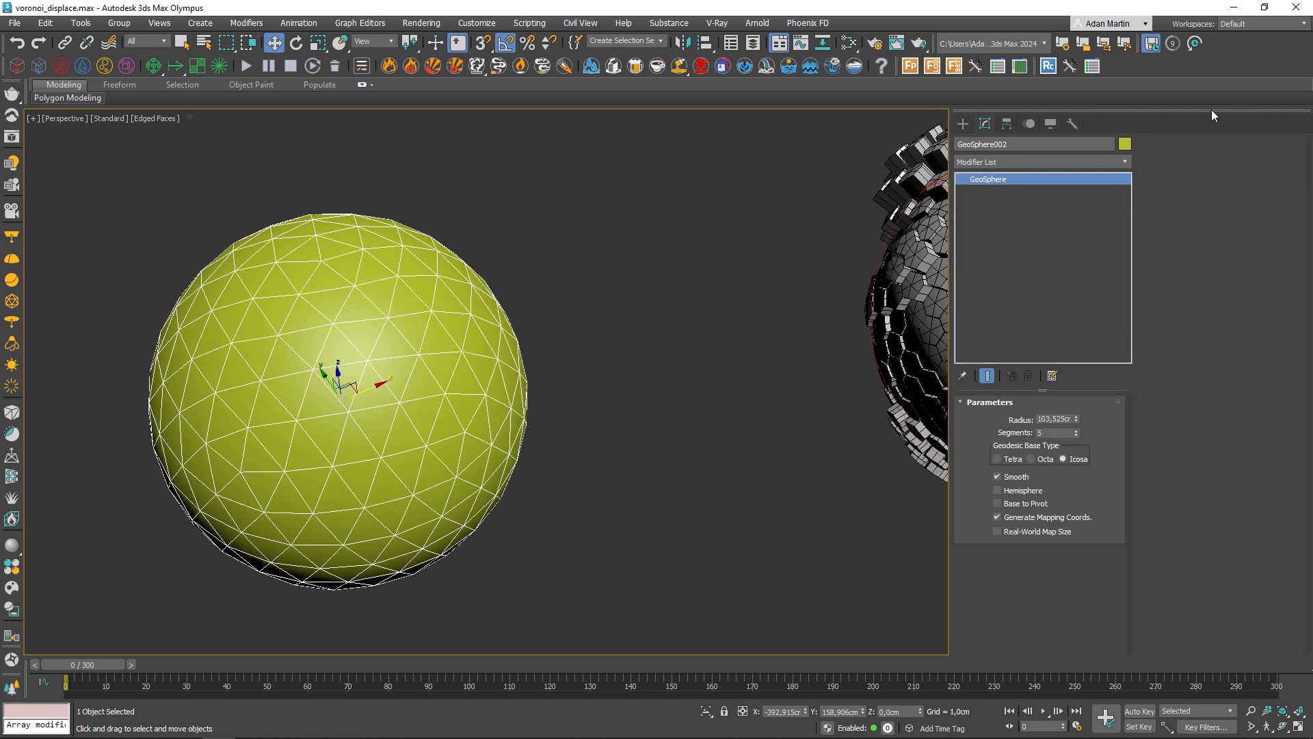
Step: Convert the geosphere to Editable Poly and chamfer all its vertices until the faces form a hexagonal pattern
{"action": "key", "text": "ctrl+e"}
{"action": "key", "text": "1"}
{"action": "key", "text": "ctrl+a"}
{"action": "right_click", "coordinate": [381, 392]}
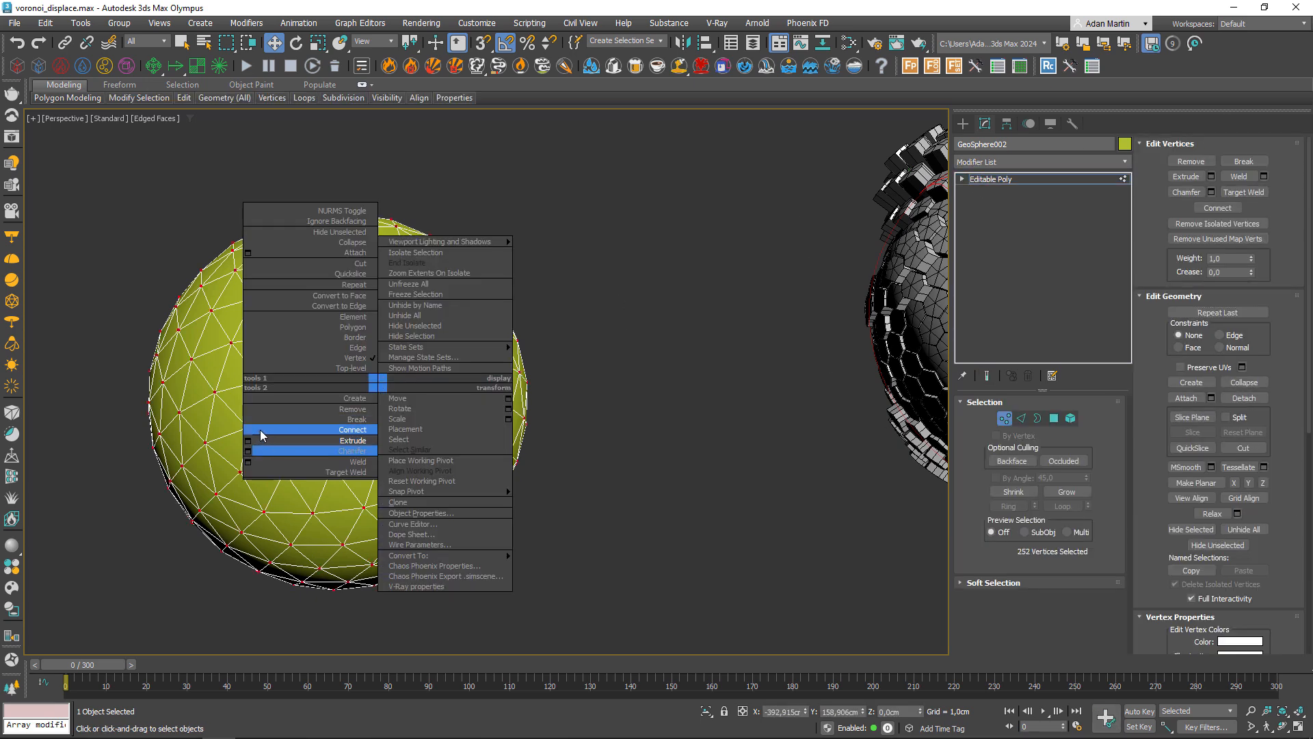
{"action": "left_click", "coordinate": [248, 453]}
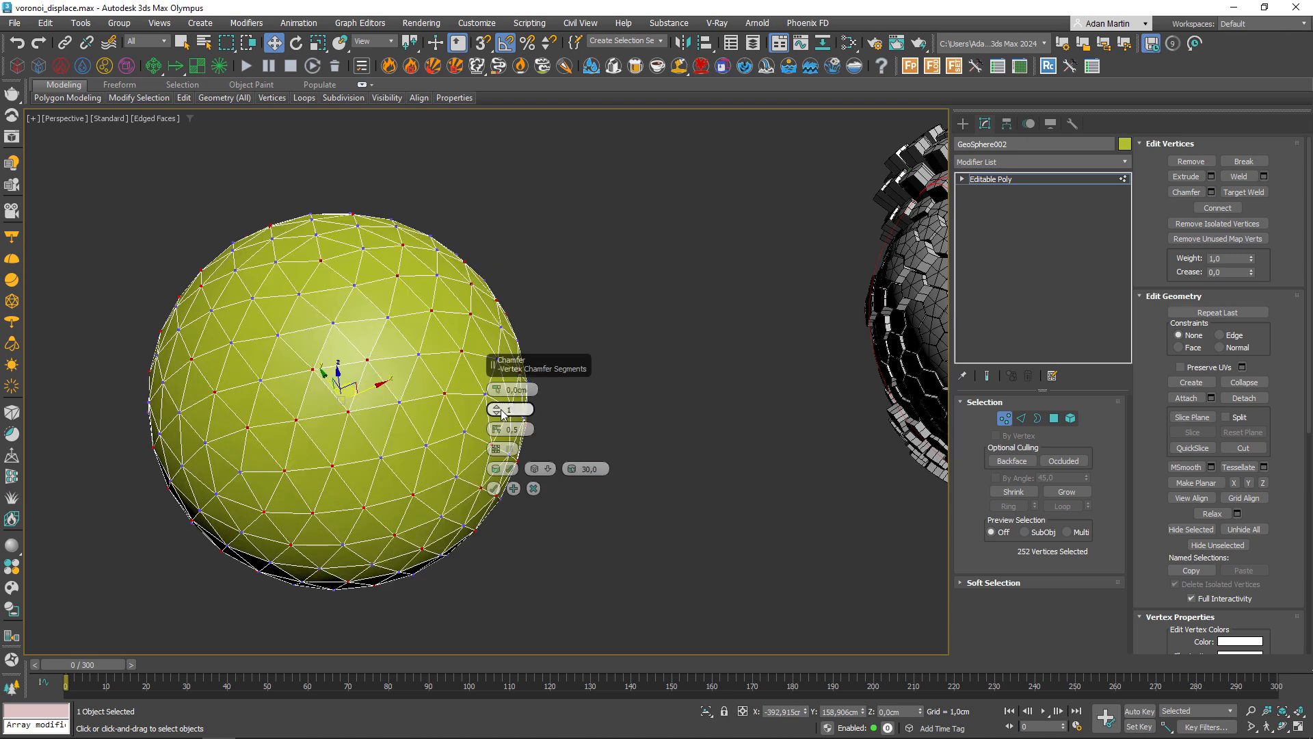
{"action": "left_click_drag", "start_coordinate": [505, 363], "coordinate": [613, 682]}
{"action": "left_click", "coordinate": [494, 488]}
{"action": "middle_click_drag", "start_coordinate": [472, 492], "coordinate": [417, 353], "text": "alt"}
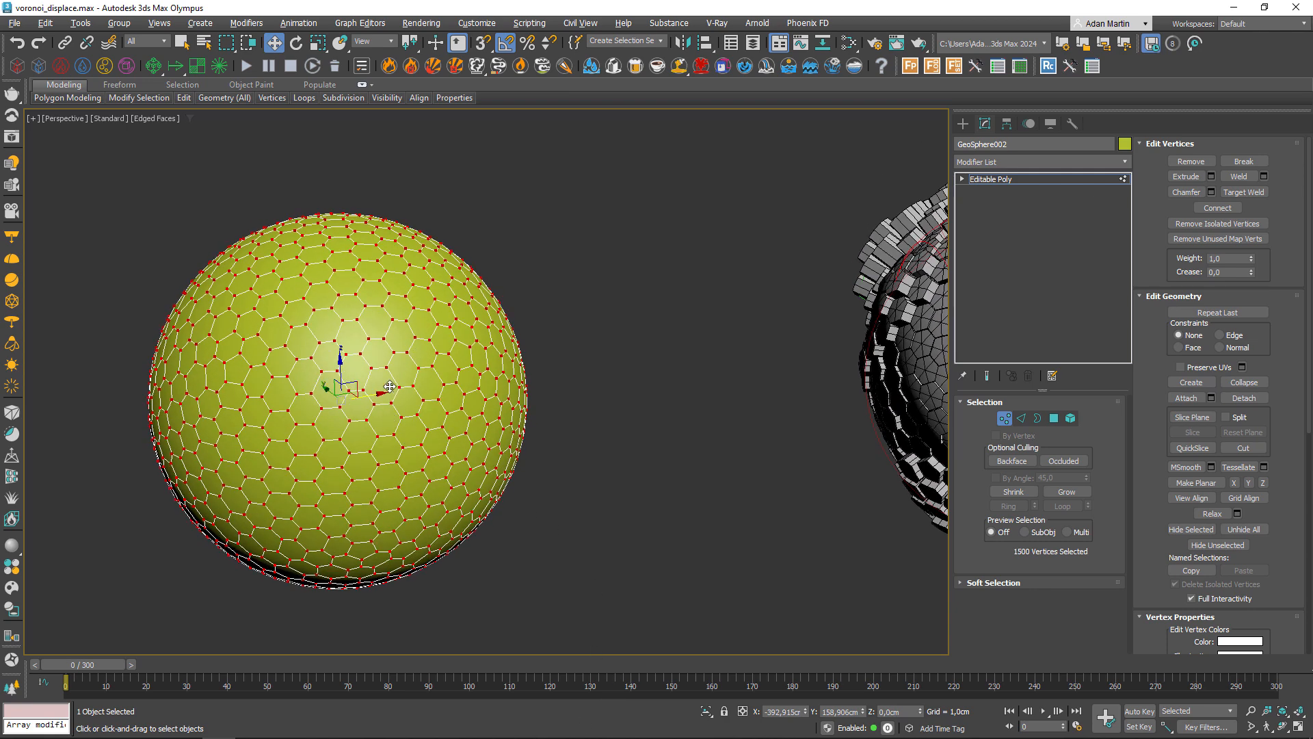
{"action": "middle_click_drag", "start_coordinate": [376, 404], "coordinate": [491, 395], "text": "alt"}
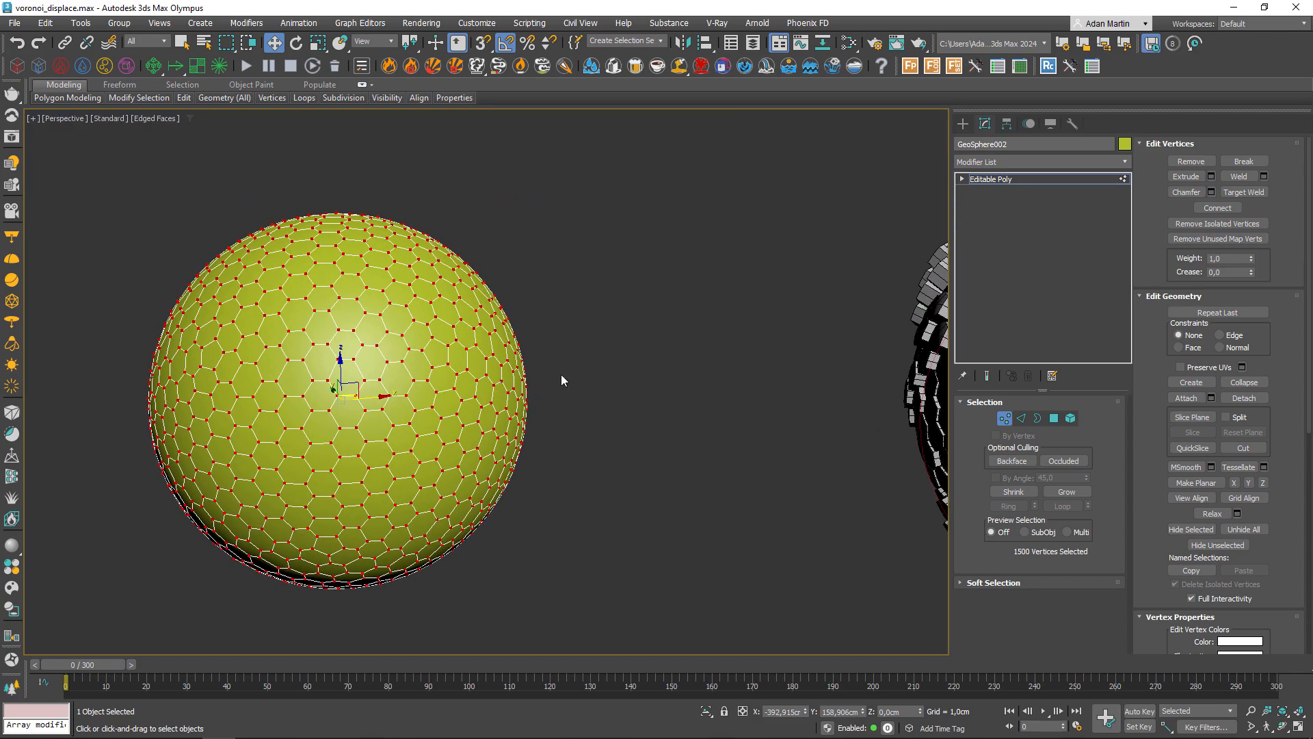
Step: Select all polygons of the geosphere and inset them individually by 0.247 cm
{"action": "left_click", "coordinate": [1054, 418]}
{"action": "key", "text": "ctrl+a"}
{"action": "scroll", "coordinate": [395, 338], "scroll_direction": "up", "scroll_amount": 5}
{"action": "right_click", "coordinate": [390, 334]}
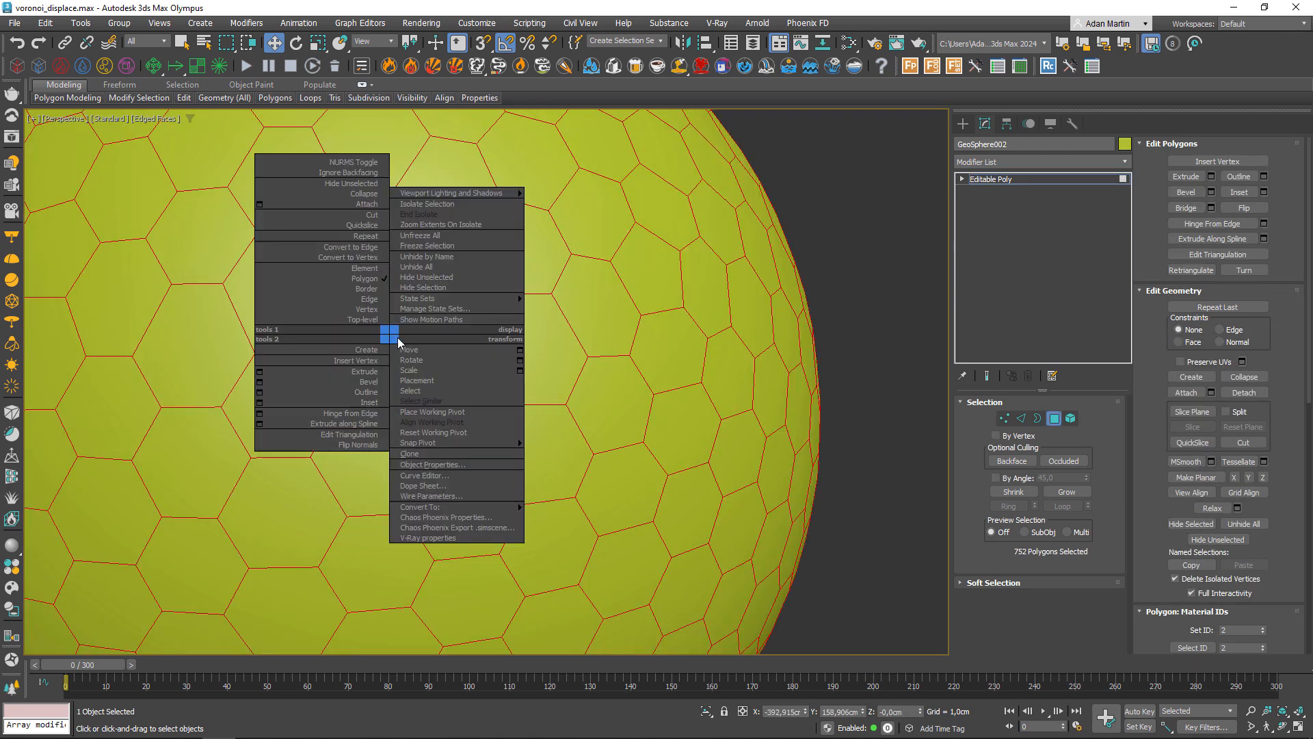
{"action": "left_click", "coordinate": [259, 402]}
{"action": "left_click", "coordinate": [507, 390]}
{"action": "left_click_drag", "start_coordinate": [497, 409], "coordinate": [496, 407]}
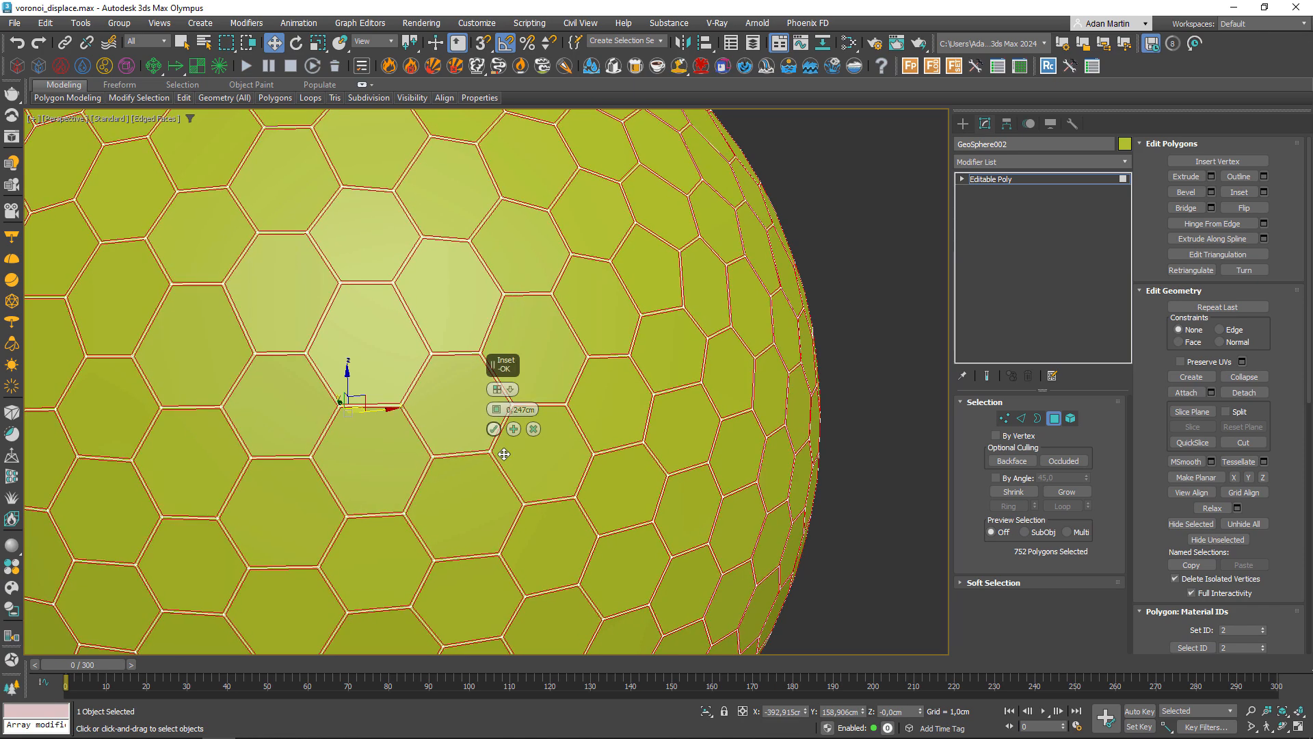
{"action": "left_click", "coordinate": [494, 429]}
{"action": "scroll", "coordinate": [539, 433], "scroll_direction": "down", "scroll_amount": 3}
{"action": "middle_click_drag", "start_coordinate": [539, 434], "coordinate": [498, 438], "text": "alt"}
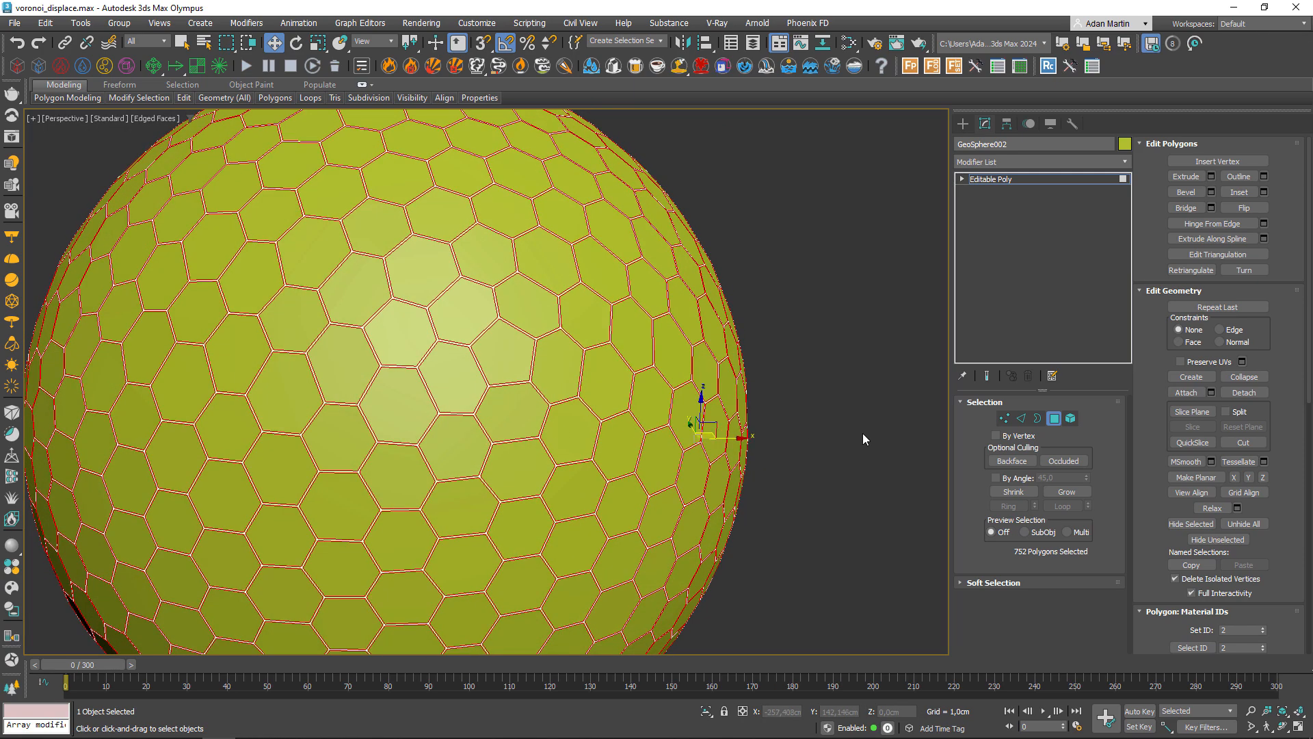
Step: Invert the polygon selection and delete the thin border polygons between the hexagonal cells
{"action": "key", "text": "ctrl+a"}
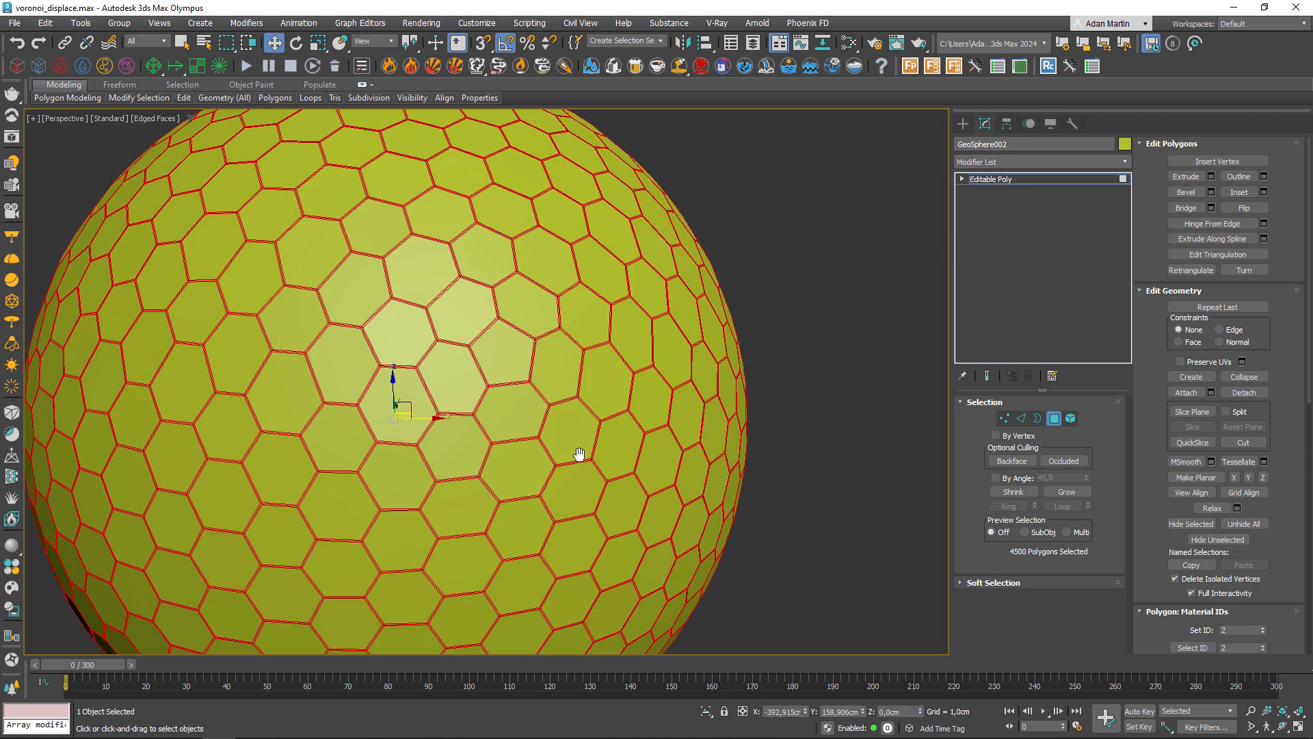
{"action": "middle_click_drag", "start_coordinate": [574, 455], "coordinate": [586, 450]}
{"action": "key", "text": "Delete"}
{"action": "scroll", "coordinate": [619, 466], "scroll_direction": "down", "scroll_amount": 5}
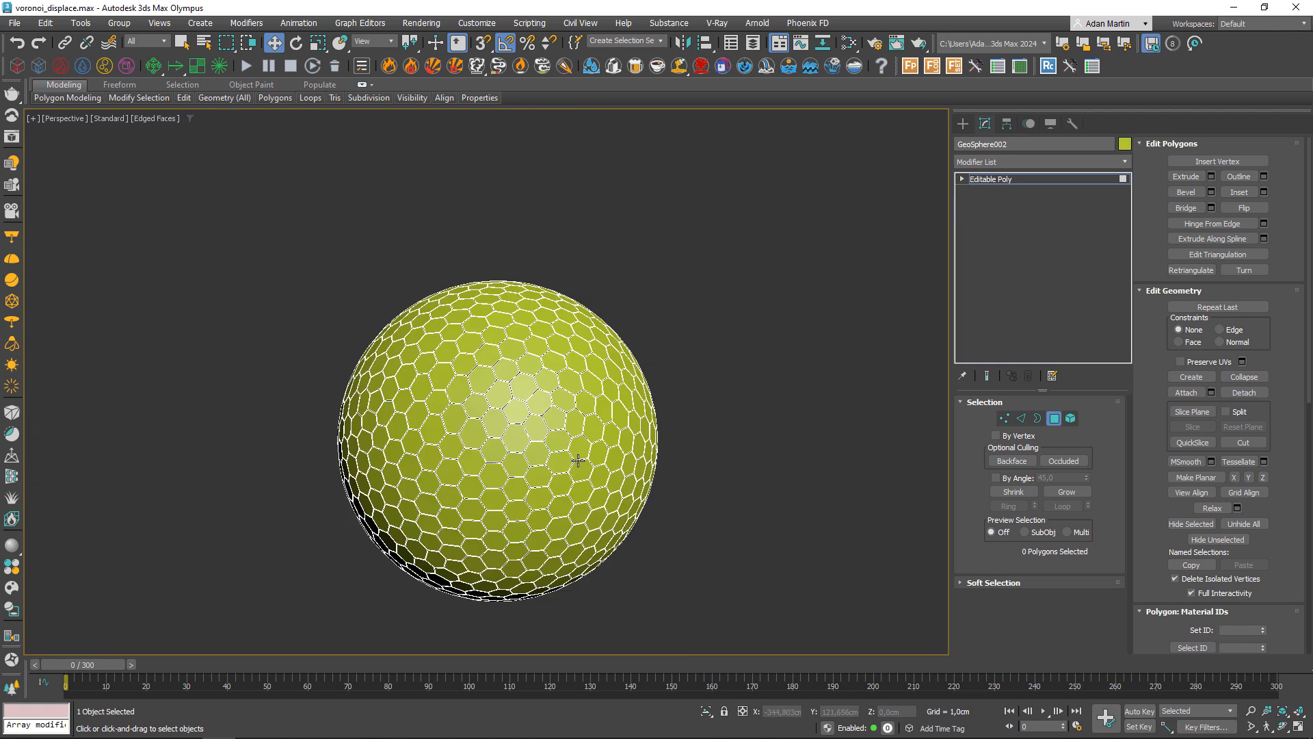
{"action": "left_click", "coordinate": [1053, 419]}
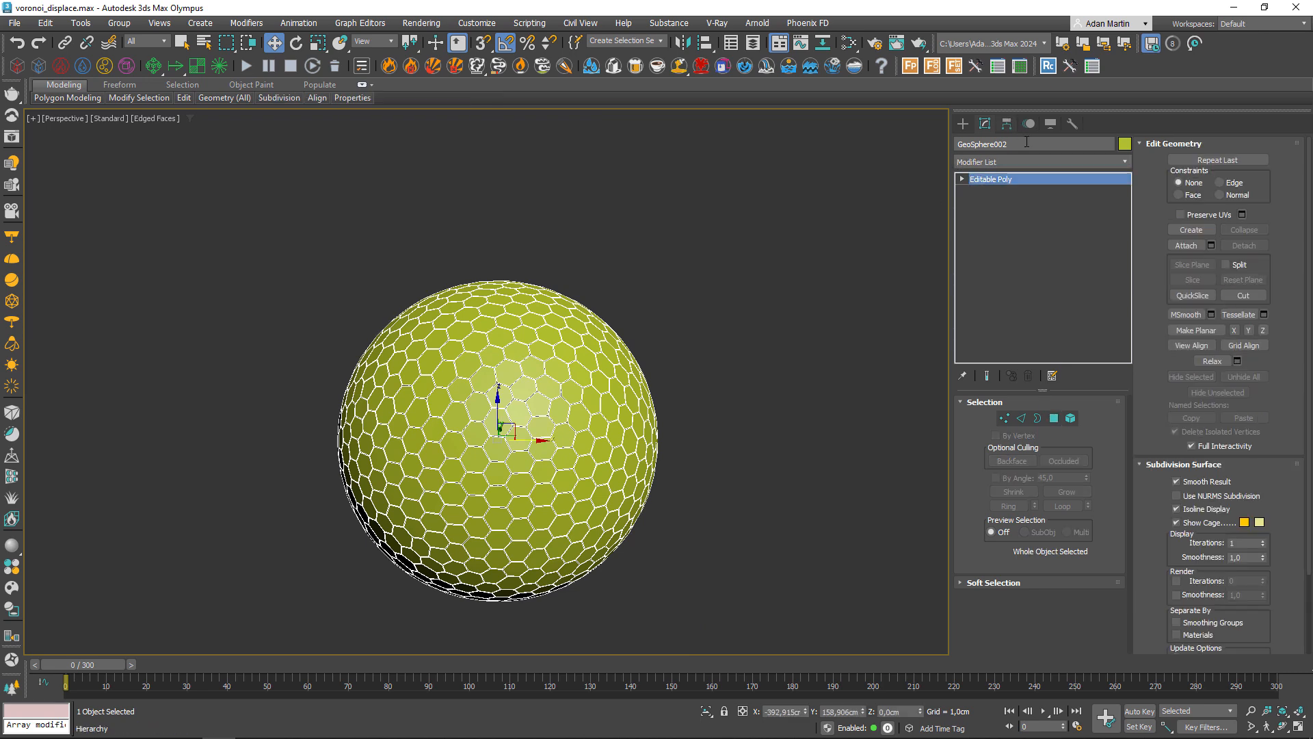
Step: Apply TurboSmooth with 1 iteration to the hexagon sphere and collapse it to Editable Poly
{"action": "left_click", "coordinate": [1028, 161]}
{"action": "type", "text": "t"}
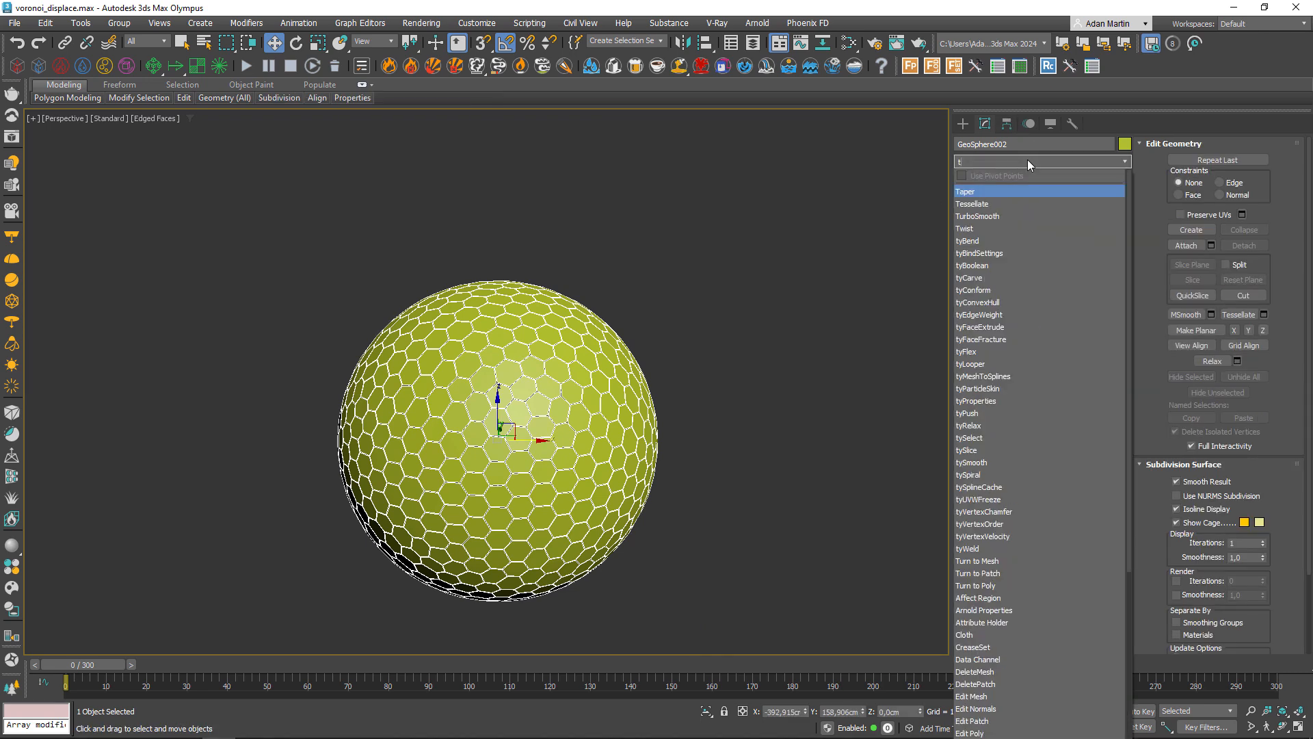
{"action": "key", "text": "Down"}
{"action": "key", "text": "Down"}
{"action": "key", "text": "Return"}
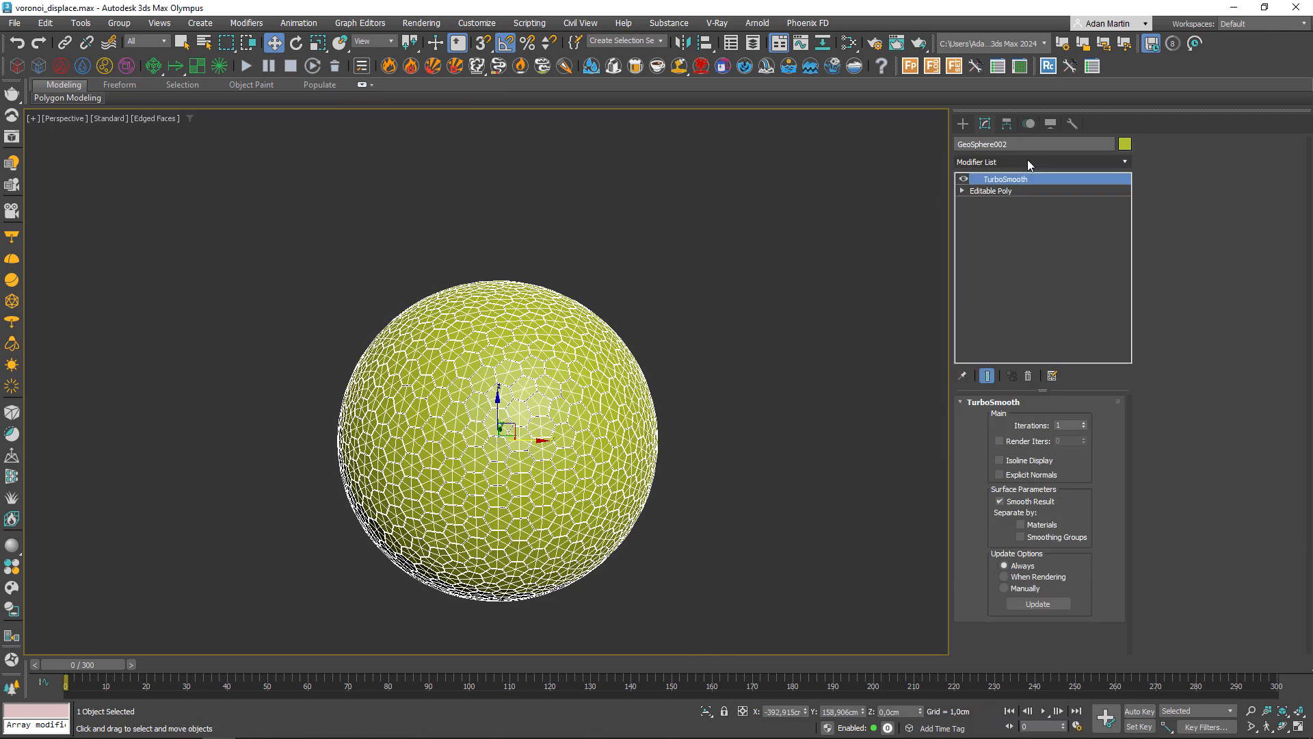
{"action": "scroll", "coordinate": [549, 461], "scroll_direction": "up", "scroll_amount": 5}
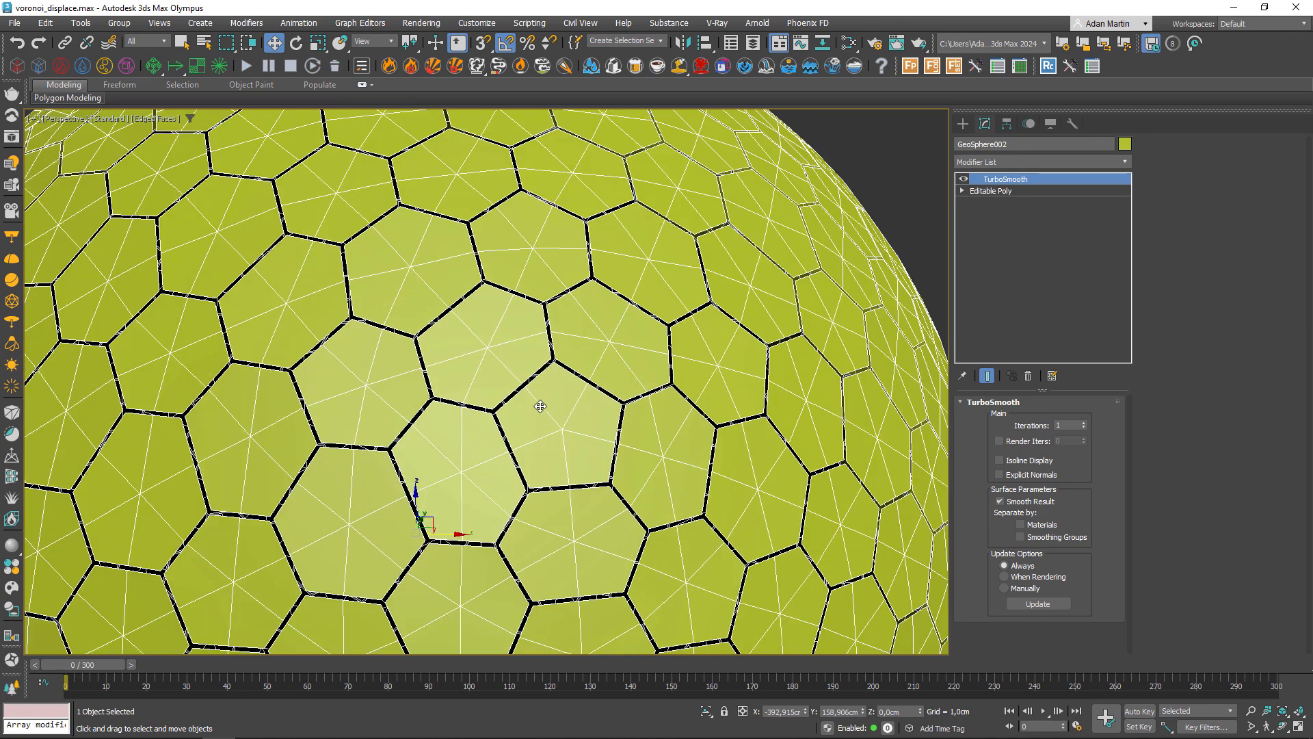
{"action": "scroll", "coordinate": [537, 400], "scroll_direction": "down", "scroll_amount": 4}
{"action": "key", "text": "ctrl+z"}
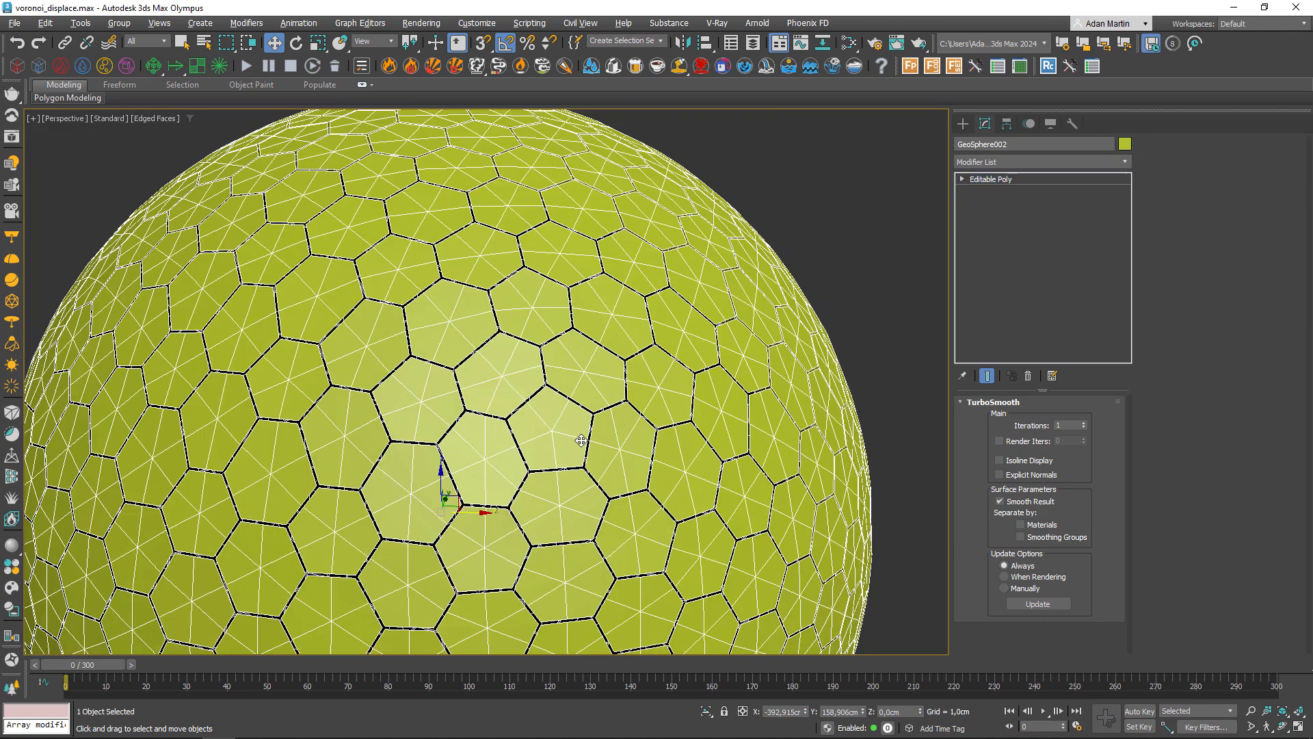
Step: Clone the smoothed hexagon sphere beside the original as one independent copy named GeoSphere003
{"action": "scroll", "coordinate": [550, 376], "scroll_direction": "down", "scroll_amount": 6}
{"action": "scroll", "coordinate": [550, 376], "scroll_direction": "down", "scroll_amount": 5}
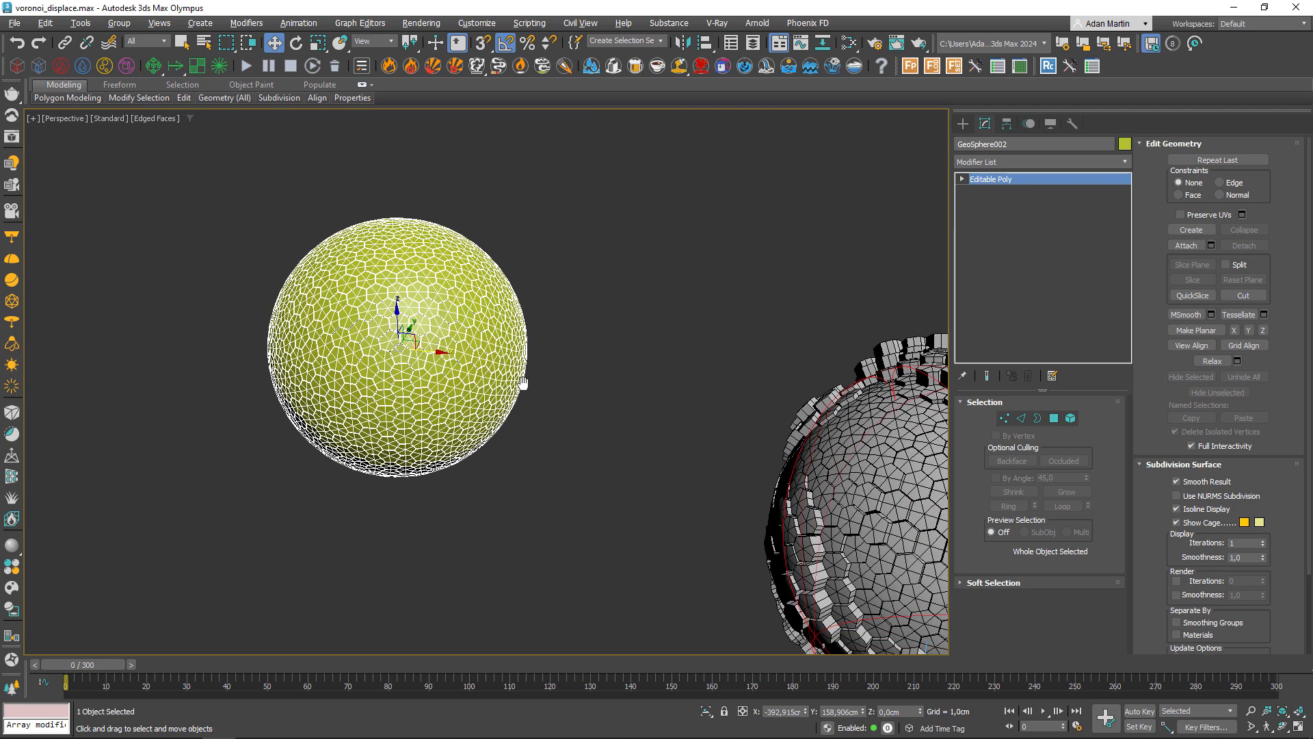
{"action": "mouse_move", "coordinate": [474, 293]}
{"action": "left_mouse_down"}
{"action": "mouse_move", "coordinate": [236, 395]}
{"action": "mouse_move", "coordinate": [495, 390]}
{"action": "left_mouse_up"}
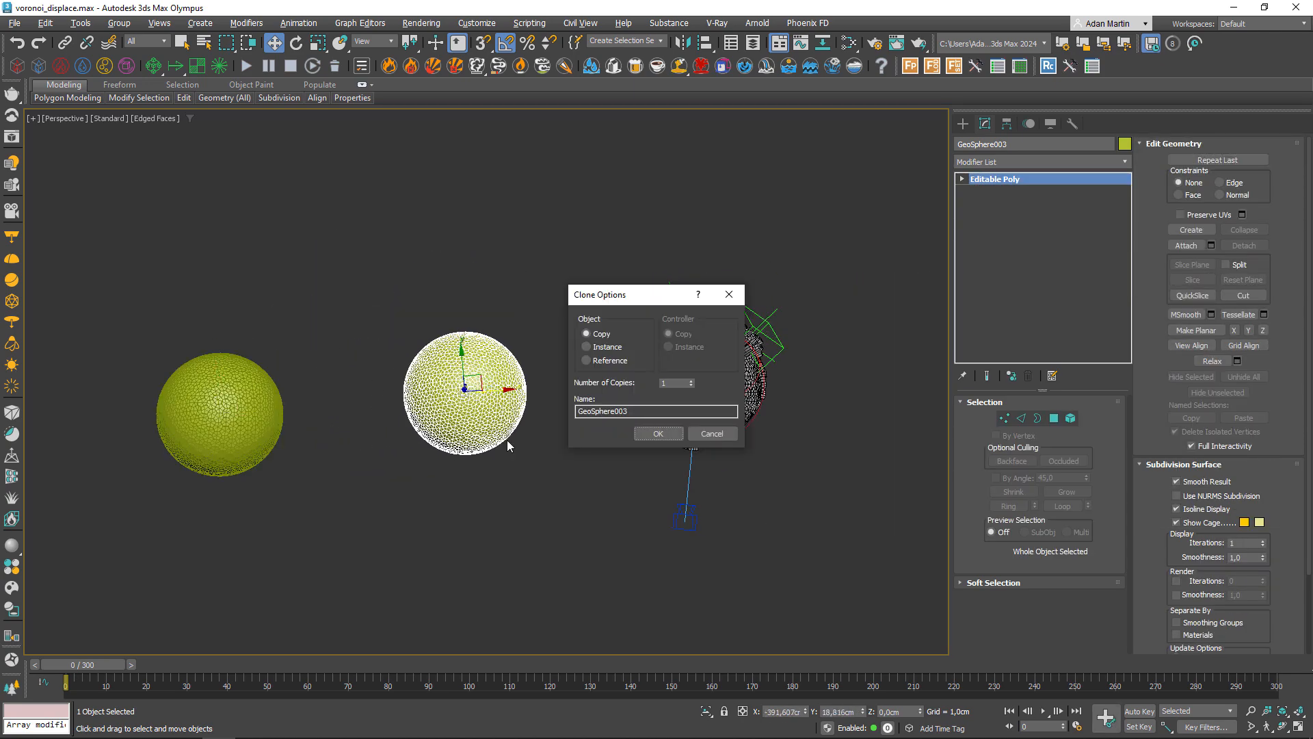
{"action": "left_click", "coordinate": [659, 433]}
{"action": "scroll", "coordinate": [560, 448], "scroll_direction": "up", "scroll_amount": 6}
{"action": "middle_click_drag", "start_coordinate": [804, 463], "coordinate": [566, 440], "text": "alt"}
Step: Extrude all polygons of the original hexagon sphere GeoSphere002 by 1 cm
{"action": "left_click", "coordinate": [472, 416]}
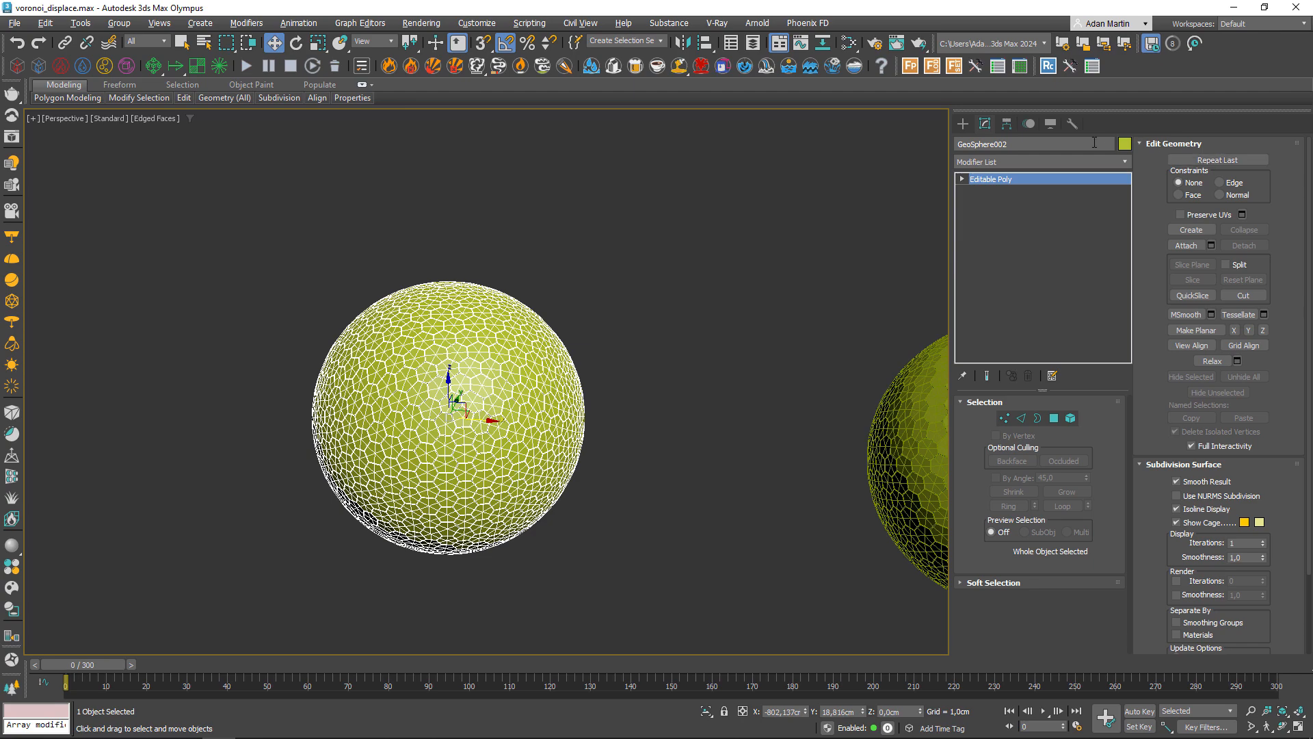
{"action": "left_click", "coordinate": [1054, 418]}
{"action": "scroll", "coordinate": [504, 405], "scroll_direction": "up", "scroll_amount": 5}
{"action": "right_click", "coordinate": [503, 405]}
{"action": "left_click", "coordinate": [369, 439]}
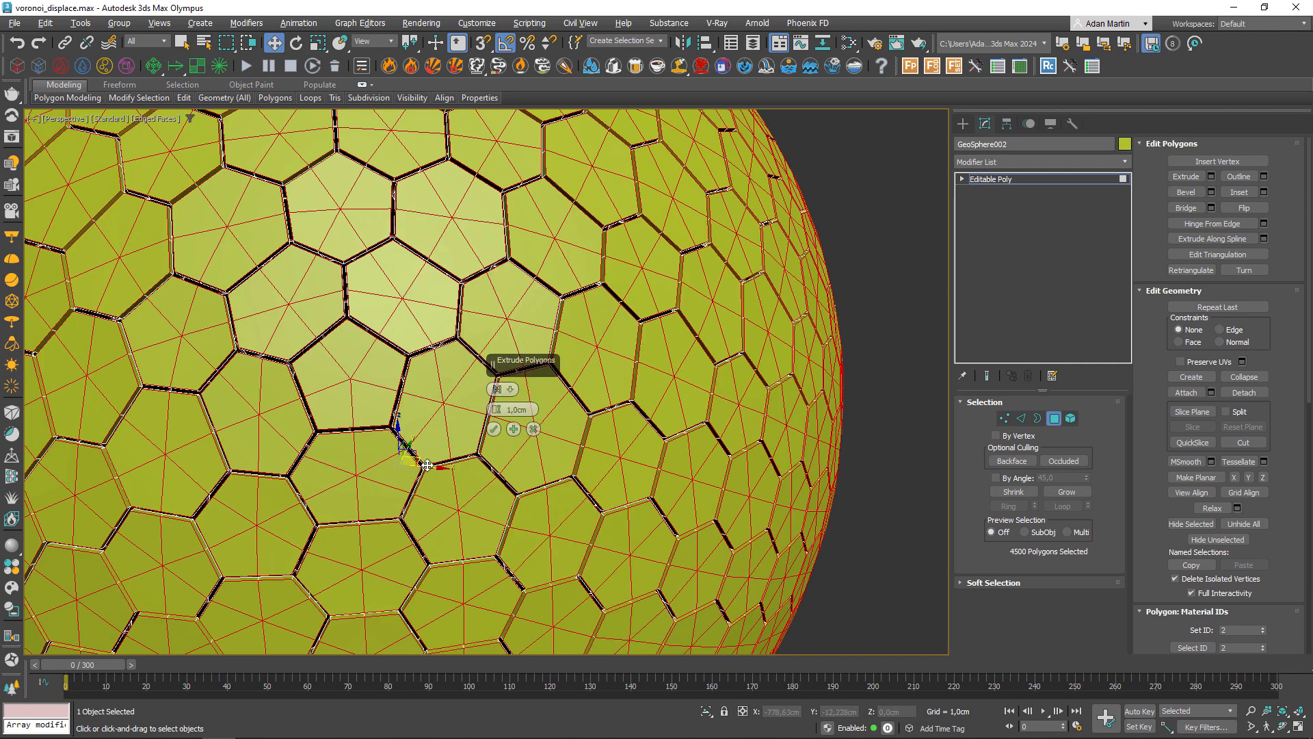
{"action": "left_click", "coordinate": [494, 428]}
{"action": "scroll", "coordinate": [674, 376], "scroll_direction": "down", "scroll_amount": 5}
{"action": "scroll", "coordinate": [575, 419], "scroll_direction": "up", "scroll_amount": 6}
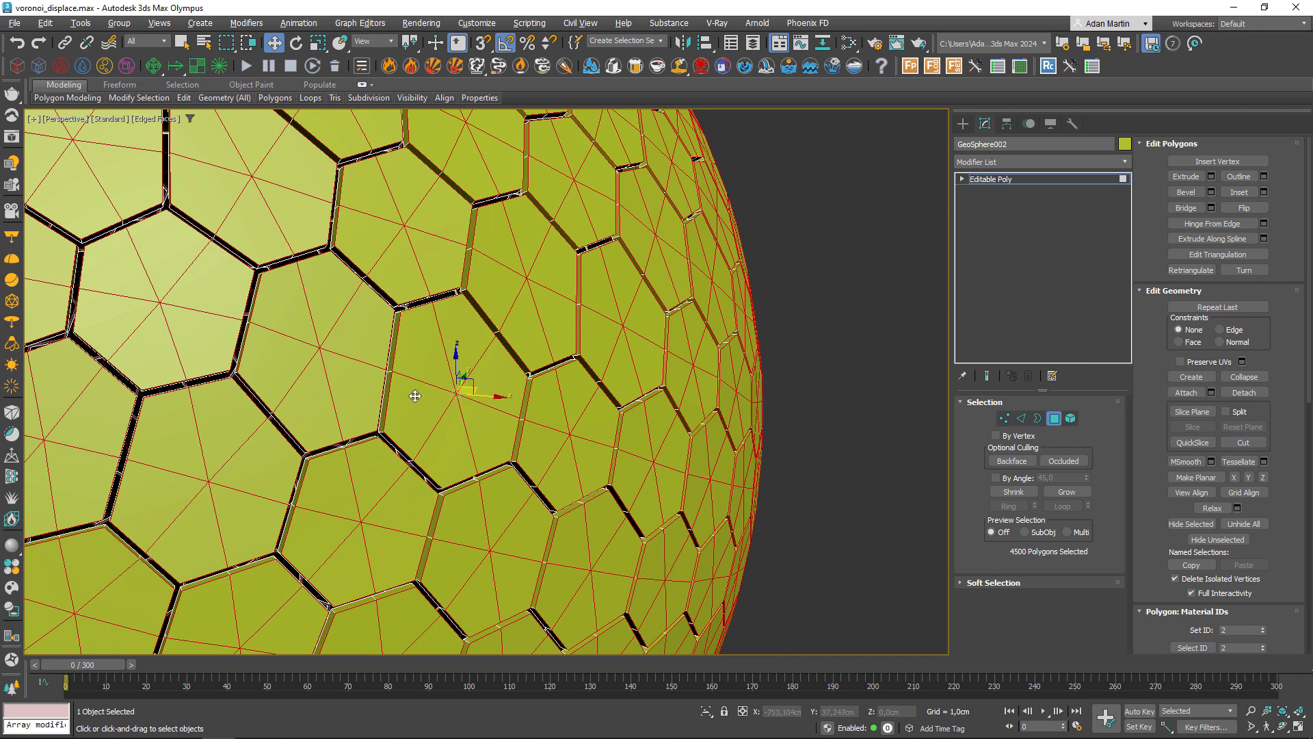
Step: Extrude all polygons of the cloned hexagon sphere GeoSphere003 by 50 cm and leave polygon editing
{"action": "scroll", "coordinate": [381, 410], "scroll_direction": "down", "scroll_amount": 3}
{"action": "scroll", "coordinate": [399, 402], "scroll_direction": "down", "scroll_amount": 10}
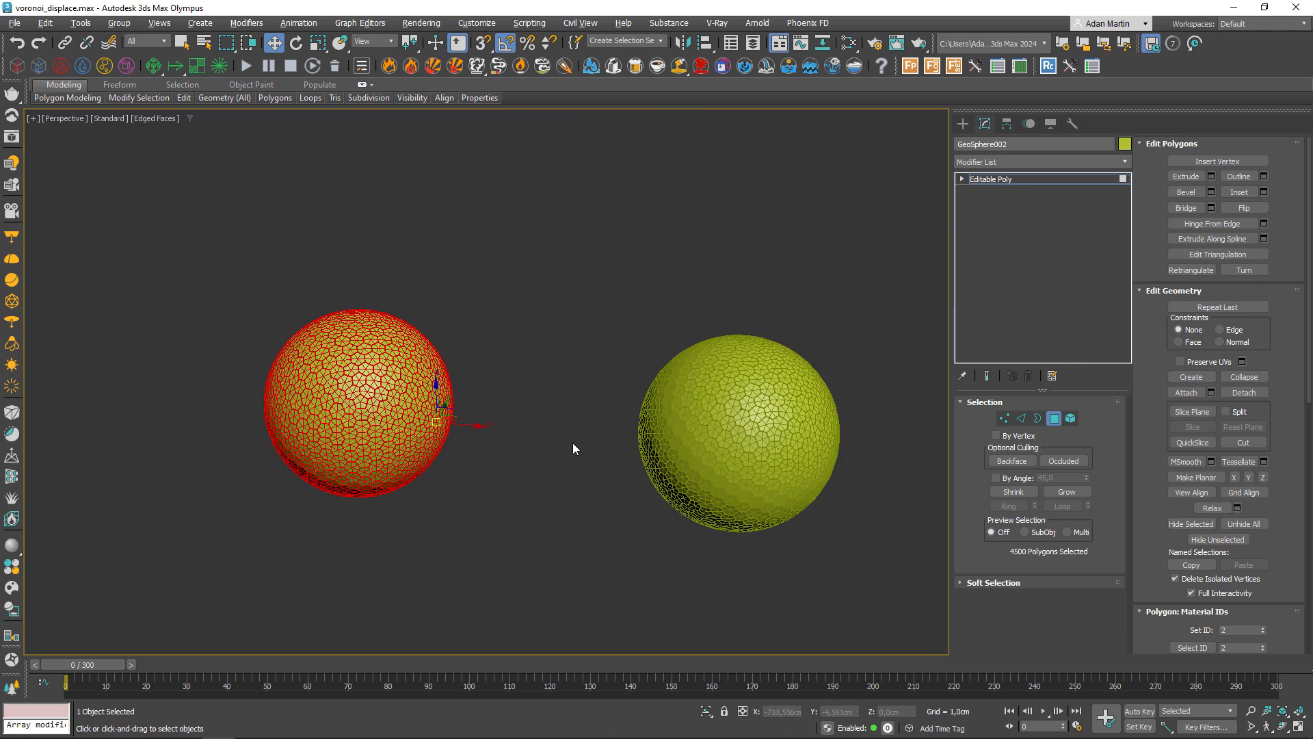
{"action": "left_click", "coordinate": [1055, 418]}
{"action": "left_click", "coordinate": [821, 420]}
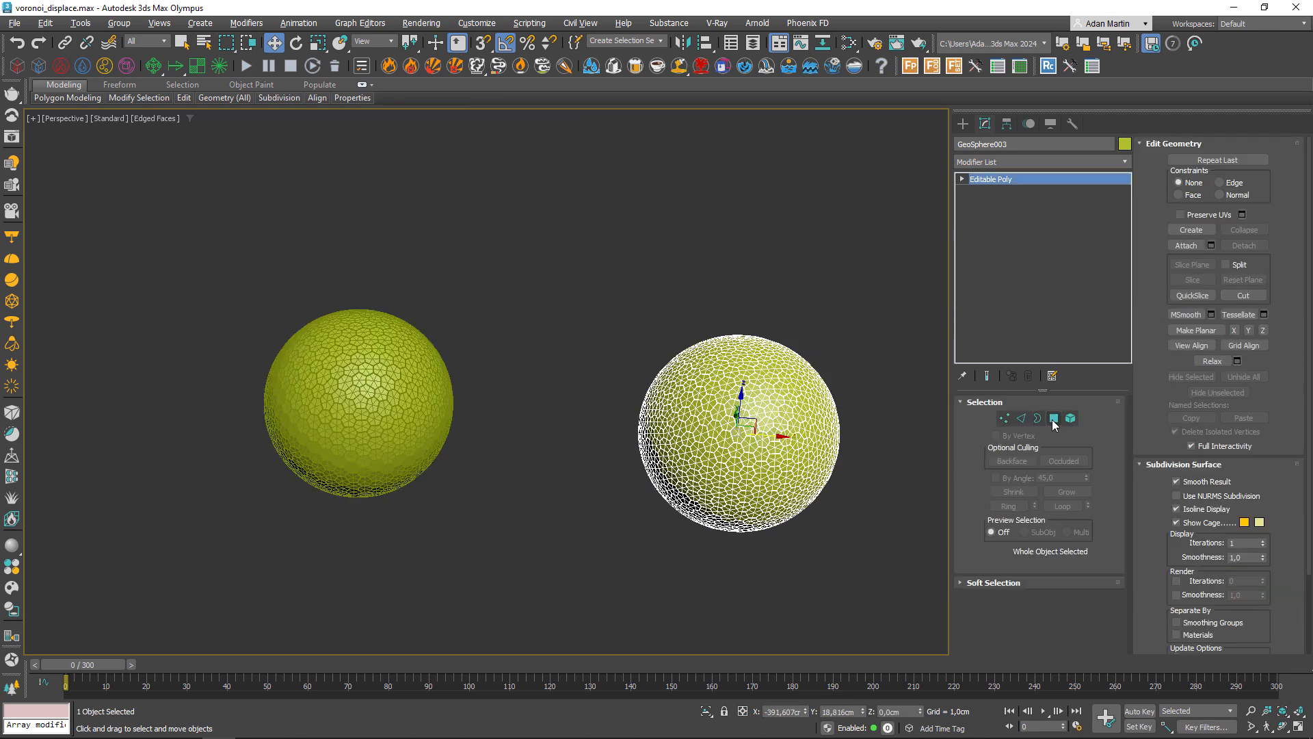
{"action": "left_click", "coordinate": [1054, 418]}
{"action": "scroll", "coordinate": [753, 425], "scroll_direction": "up", "scroll_amount": 6}
{"action": "right_click", "coordinate": [614, 386]}
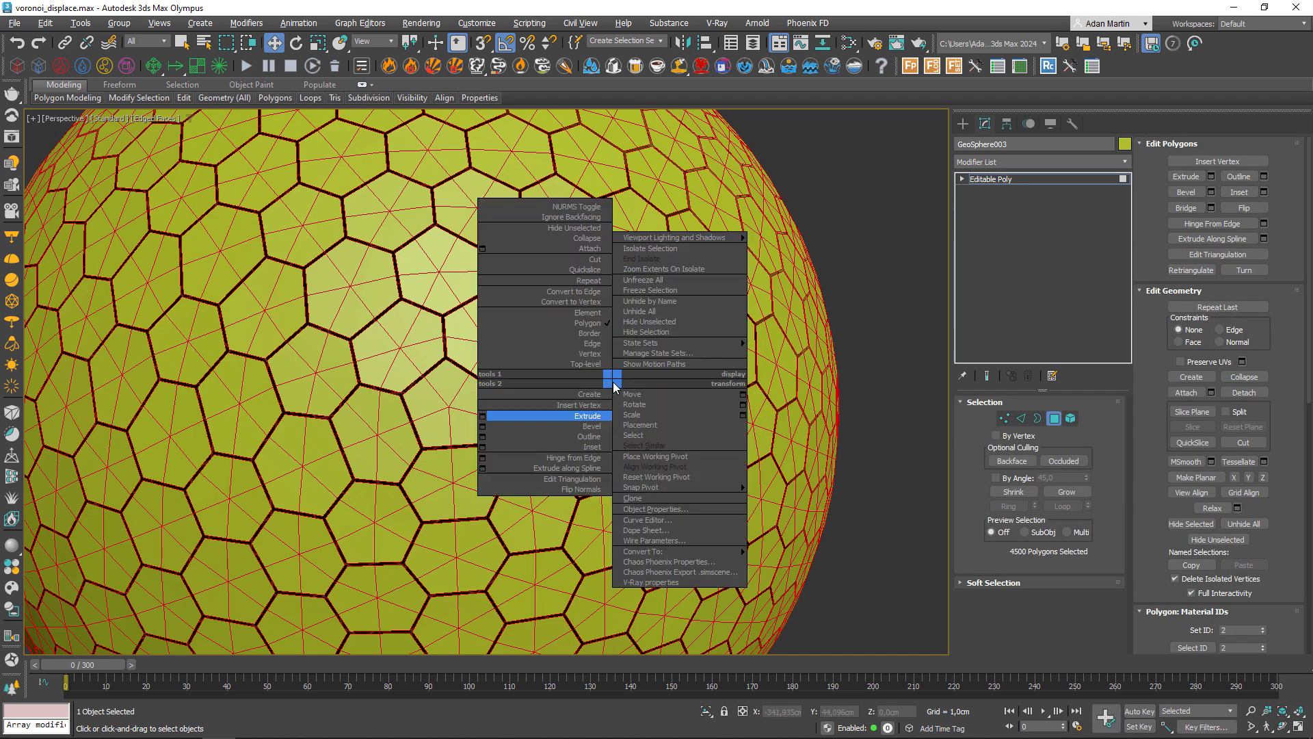
{"action": "left_click", "coordinate": [482, 416]}
{"action": "double_click", "coordinate": [527, 409]}
{"action": "type", "text": "50"}
{"action": "key", "text": "Return"}
{"action": "left_click", "coordinate": [494, 429]}
{"action": "scroll", "coordinate": [493, 427], "scroll_direction": "down", "scroll_amount": 10}
{"action": "left_click", "coordinate": [407, 451]}
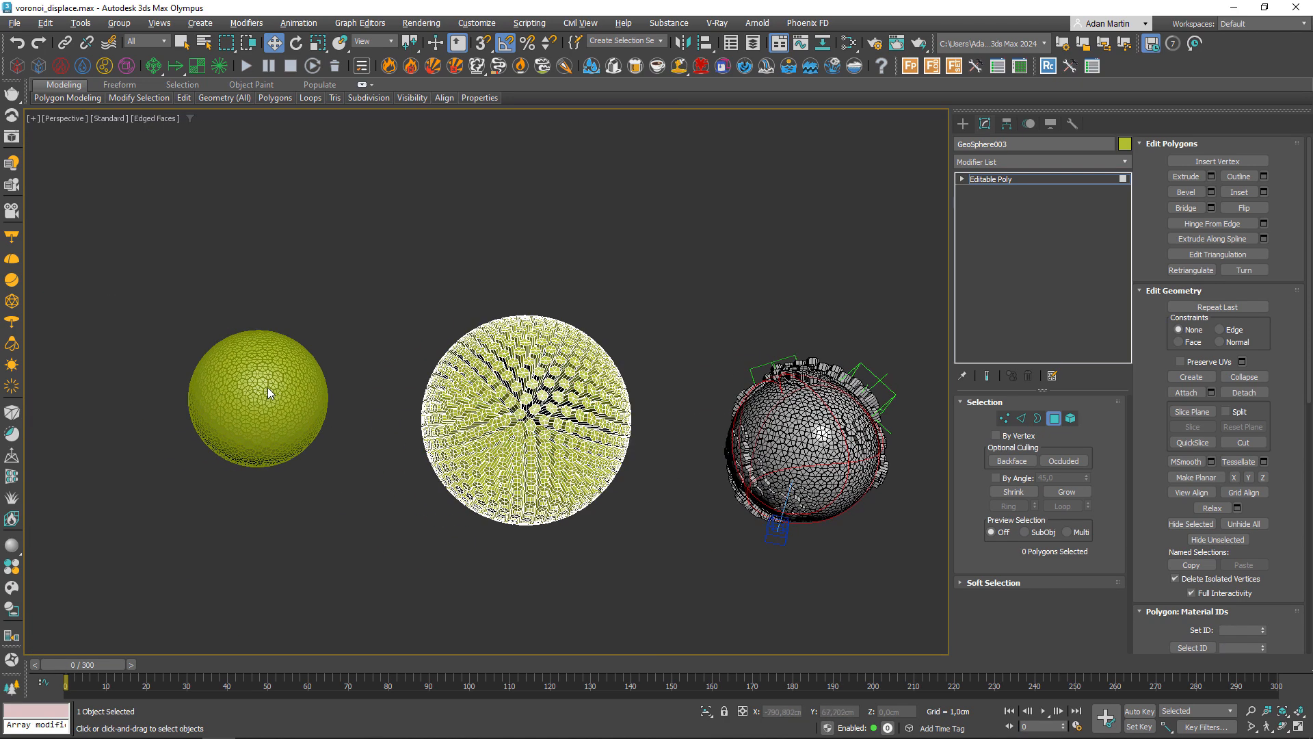
{"action": "left_click", "coordinate": [1054, 418]}
Step: Turn off edged-face shading and add a Morpher modifier to the slightly extruded hexagon sphere GeoSphere002
{"action": "key", "text": "F4"}
{"action": "left_click", "coordinate": [304, 413]}
{"action": "middle_click_drag", "start_coordinate": [337, 407], "coordinate": [436, 440]}
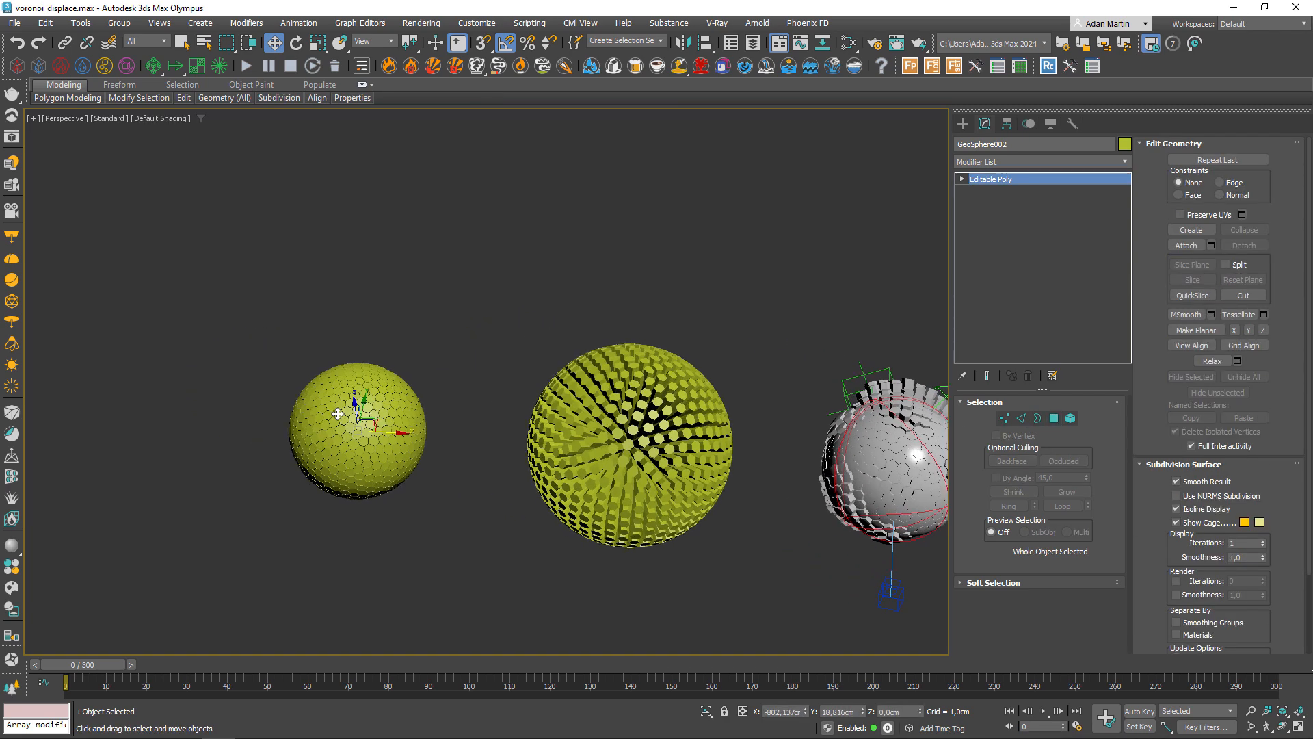
{"action": "left_click", "coordinate": [1029, 163]}
{"action": "type", "text": "mor"}
{"action": "left_click", "coordinate": [970, 193]}
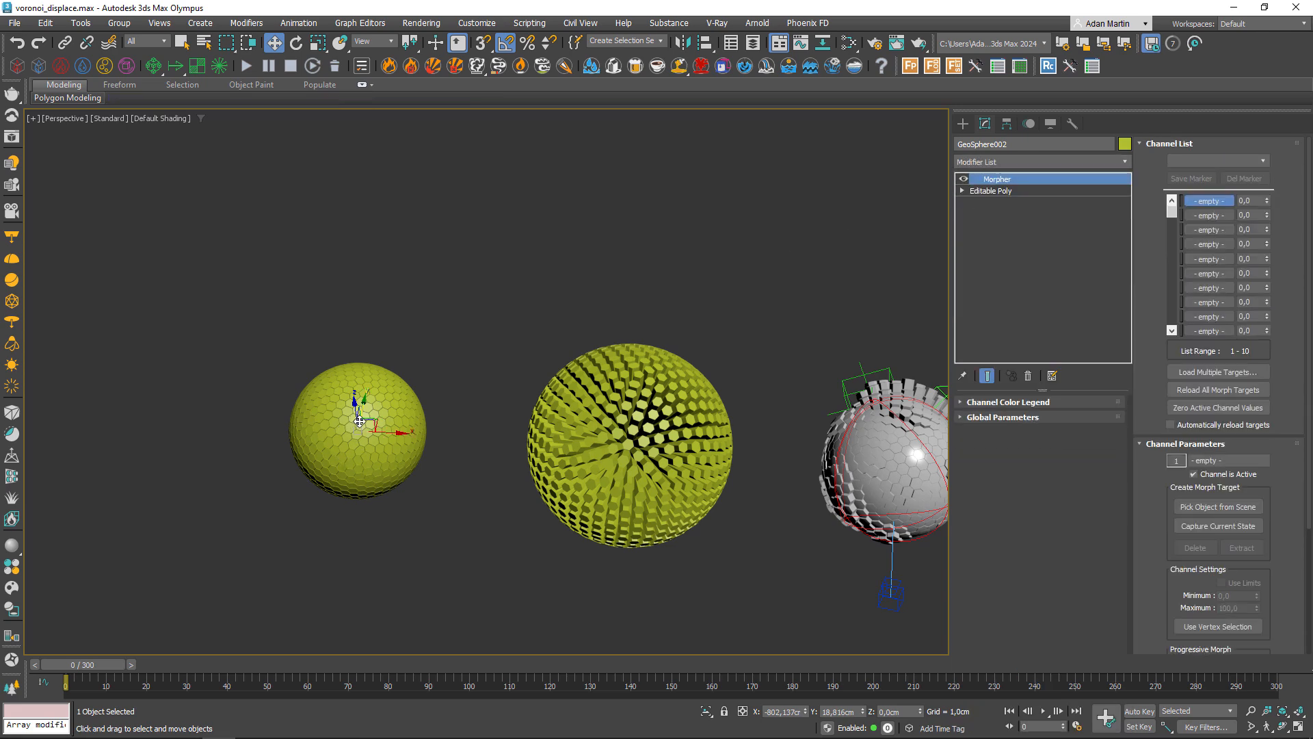
Step: Load GeoSphere003 as the morph target of the first Morpher channel and set the channel to 100
{"action": "left_click", "coordinate": [1215, 514]}
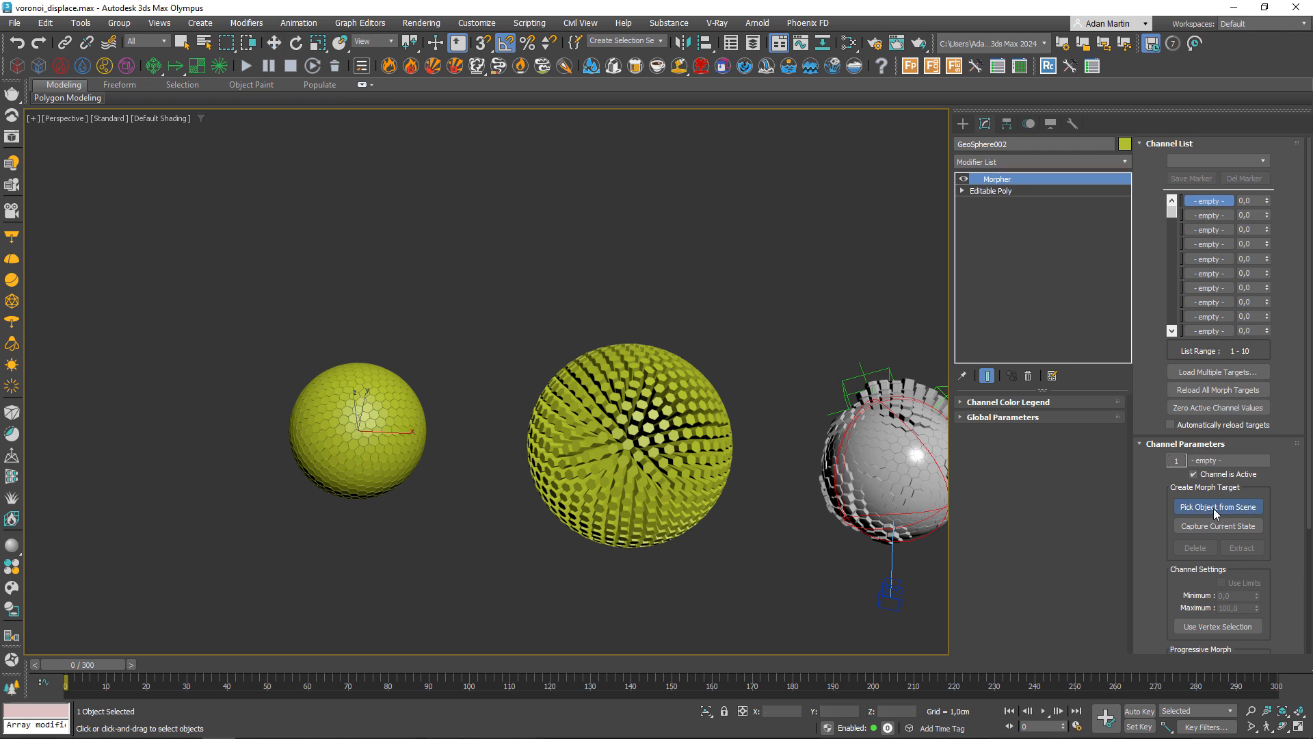
{"action": "left_click", "coordinate": [646, 443]}
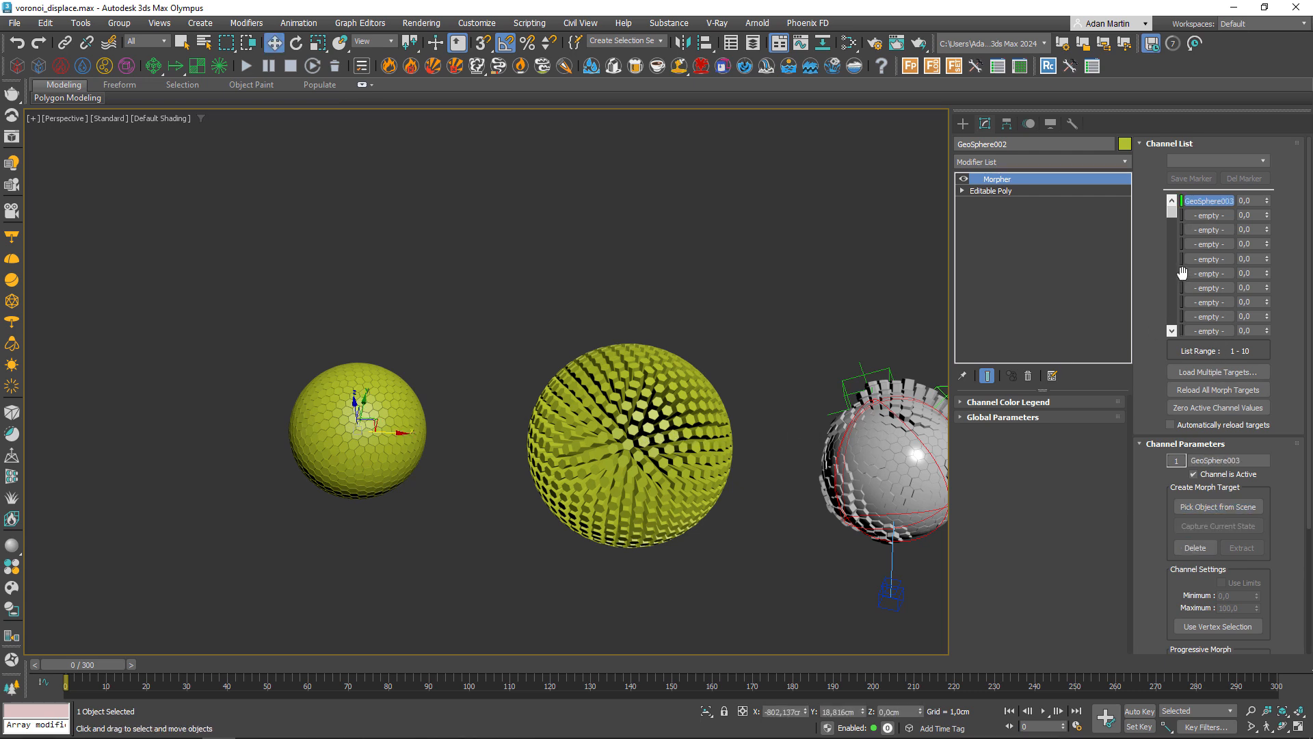
{"action": "left_click_drag", "start_coordinate": [1268, 200], "coordinate": [1141, 88]}
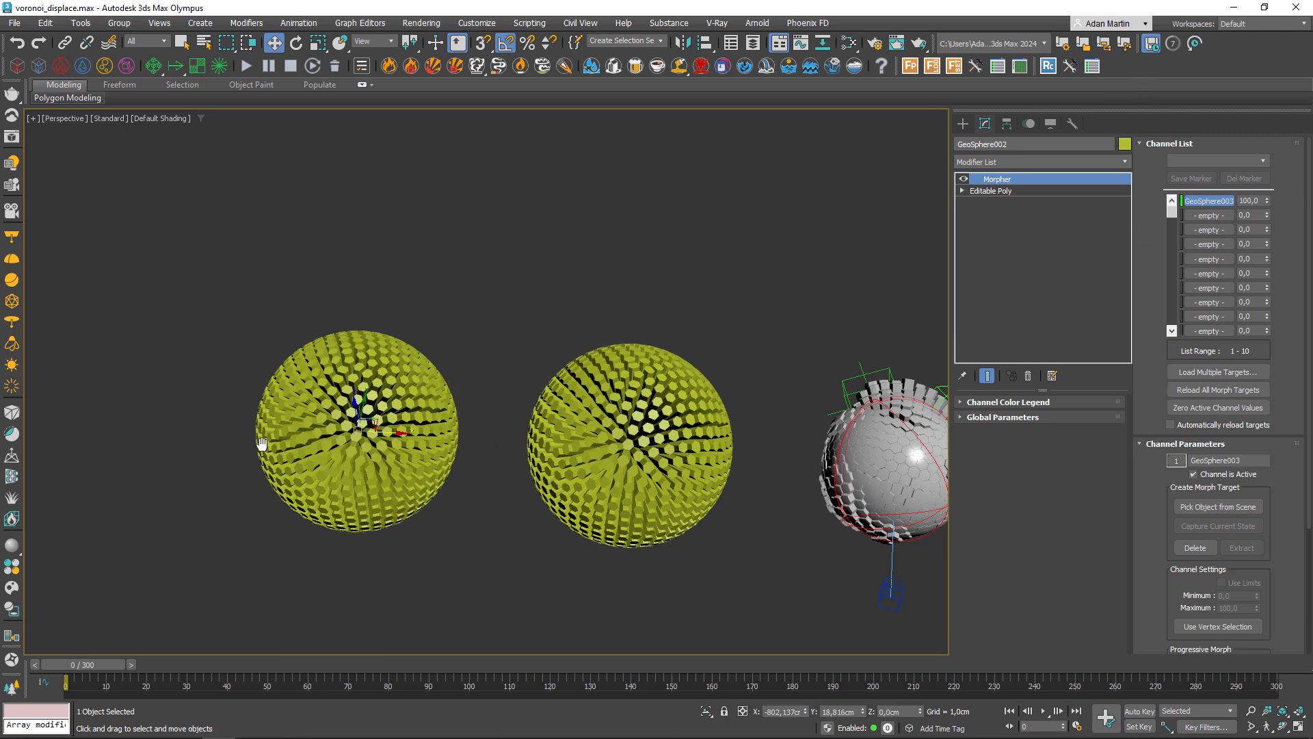
Step: Isolate GeoSphere002 and insert a Data Channel modifier between its Editable Poly base and the Morpher
{"action": "middle_click_drag", "start_coordinate": [251, 439], "coordinate": [388, 427], "text": "alt"}
{"action": "key", "text": "alt+q"}
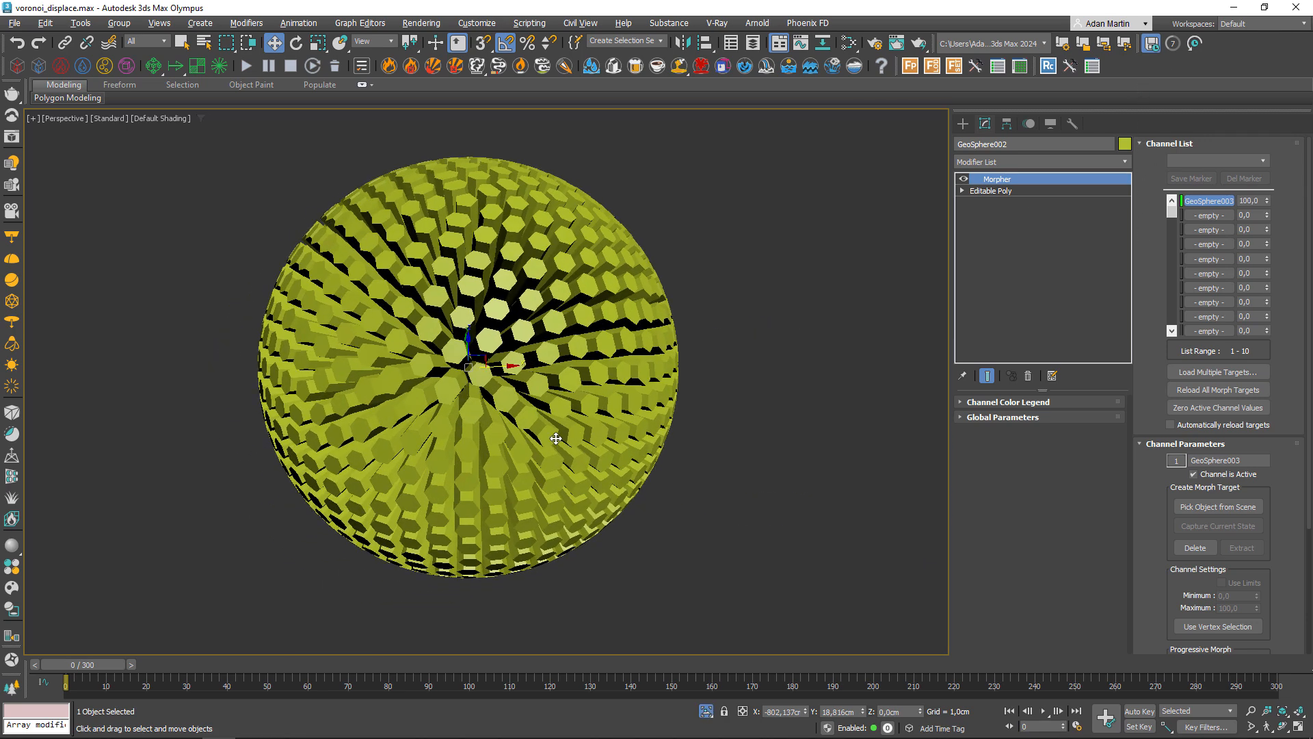
{"action": "left_click", "coordinate": [992, 193]}
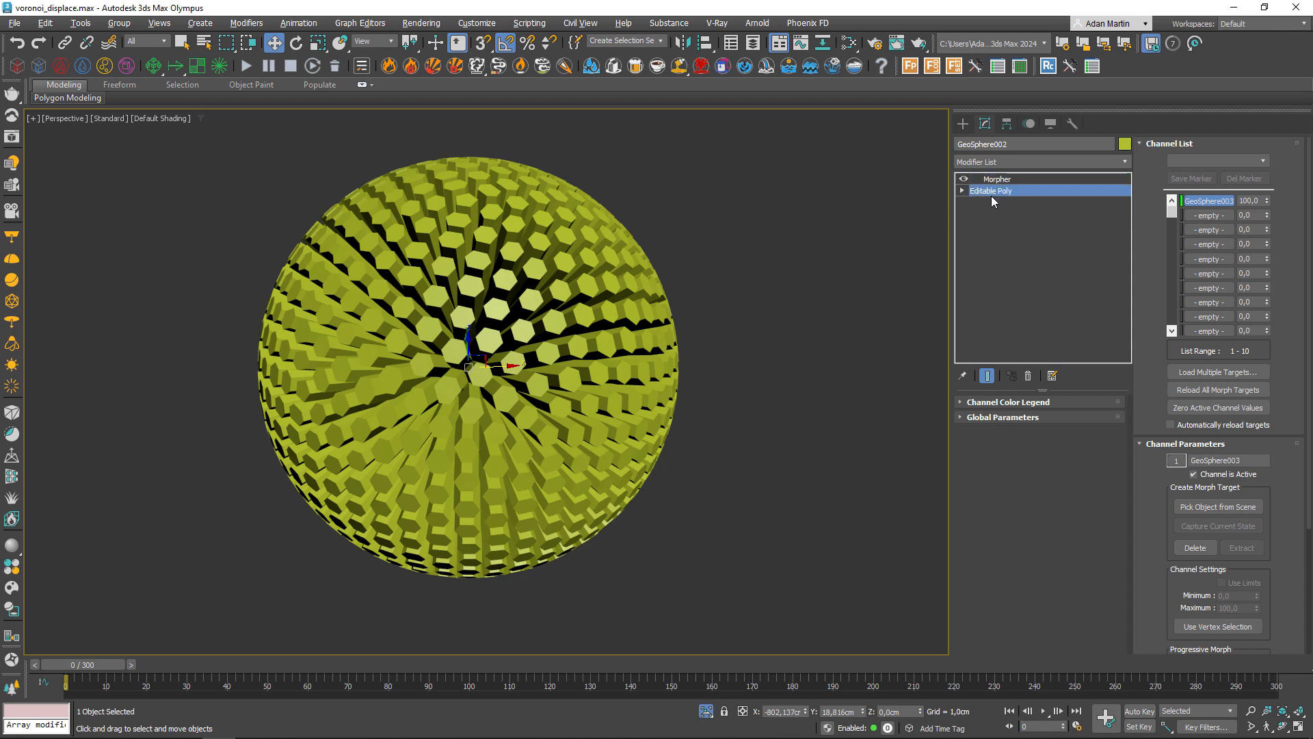
{"action": "left_click", "coordinate": [996, 180]}
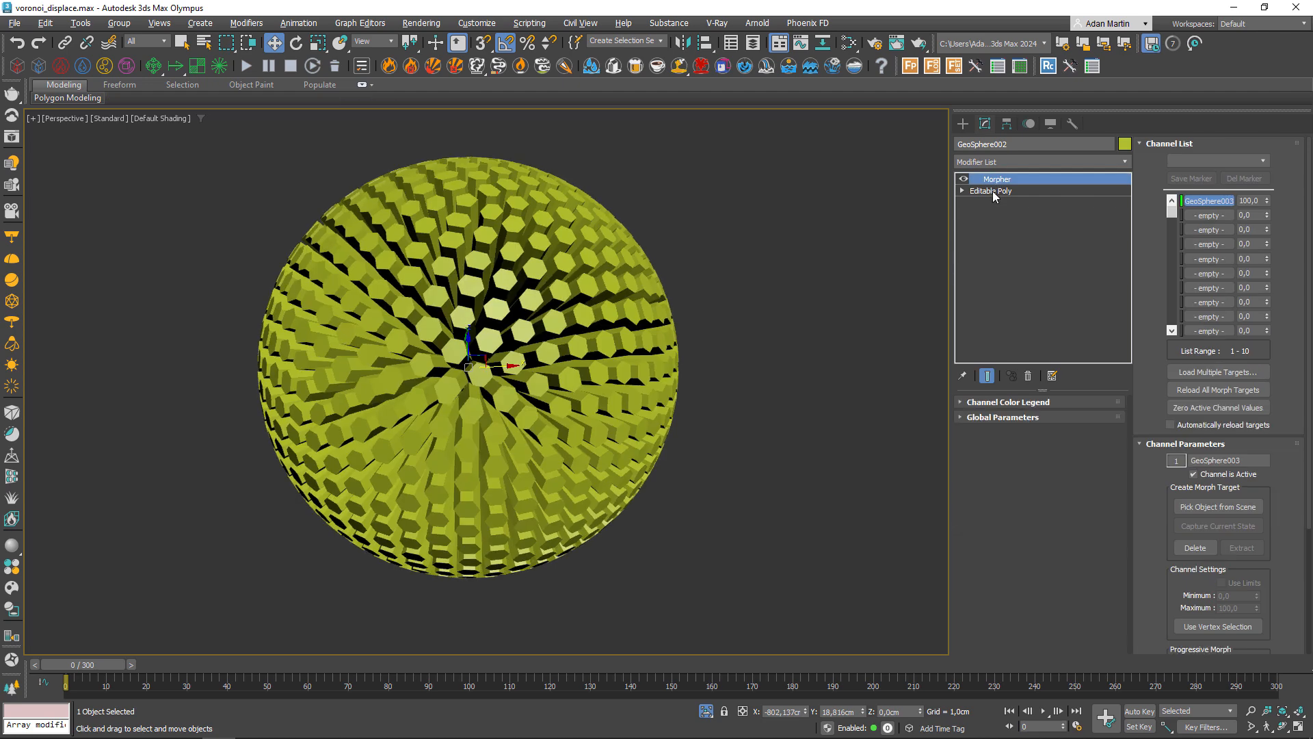
{"action": "left_click", "coordinate": [993, 191]}
{"action": "left_click", "coordinate": [1000, 161]}
{"action": "left_click", "coordinate": [1000, 161]}
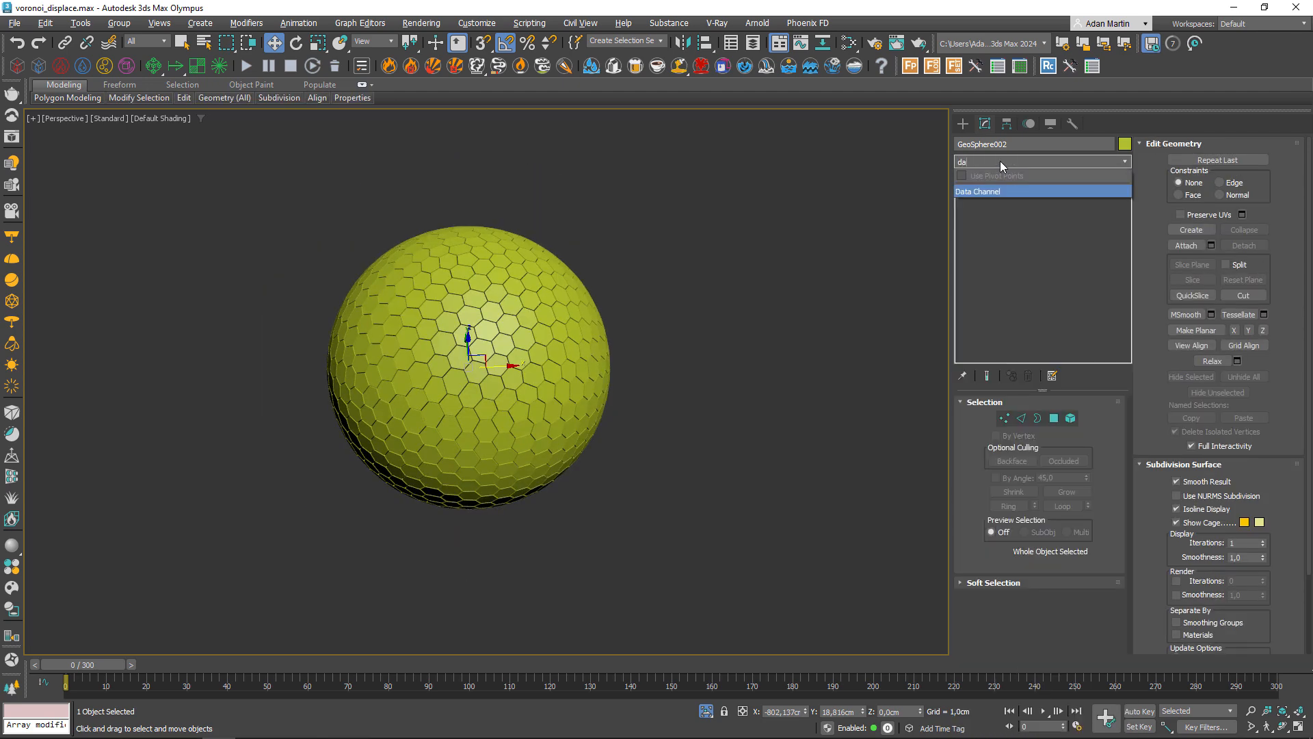
{"action": "left_click", "coordinate": [993, 191]}
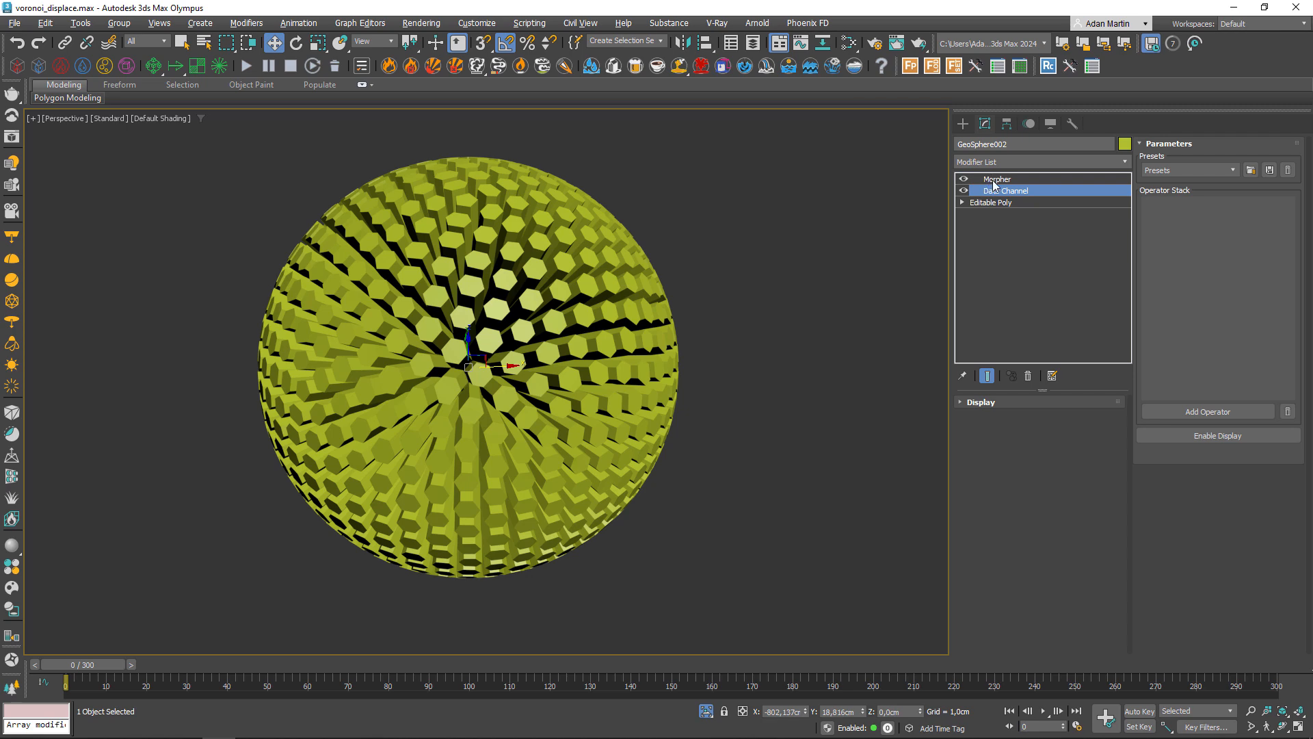
Step: Add a Distort input operator to the Data Channel modifier beneath the Morpher
{"action": "left_click", "coordinate": [995, 180]}
{"action": "left_click", "coordinate": [995, 192]}
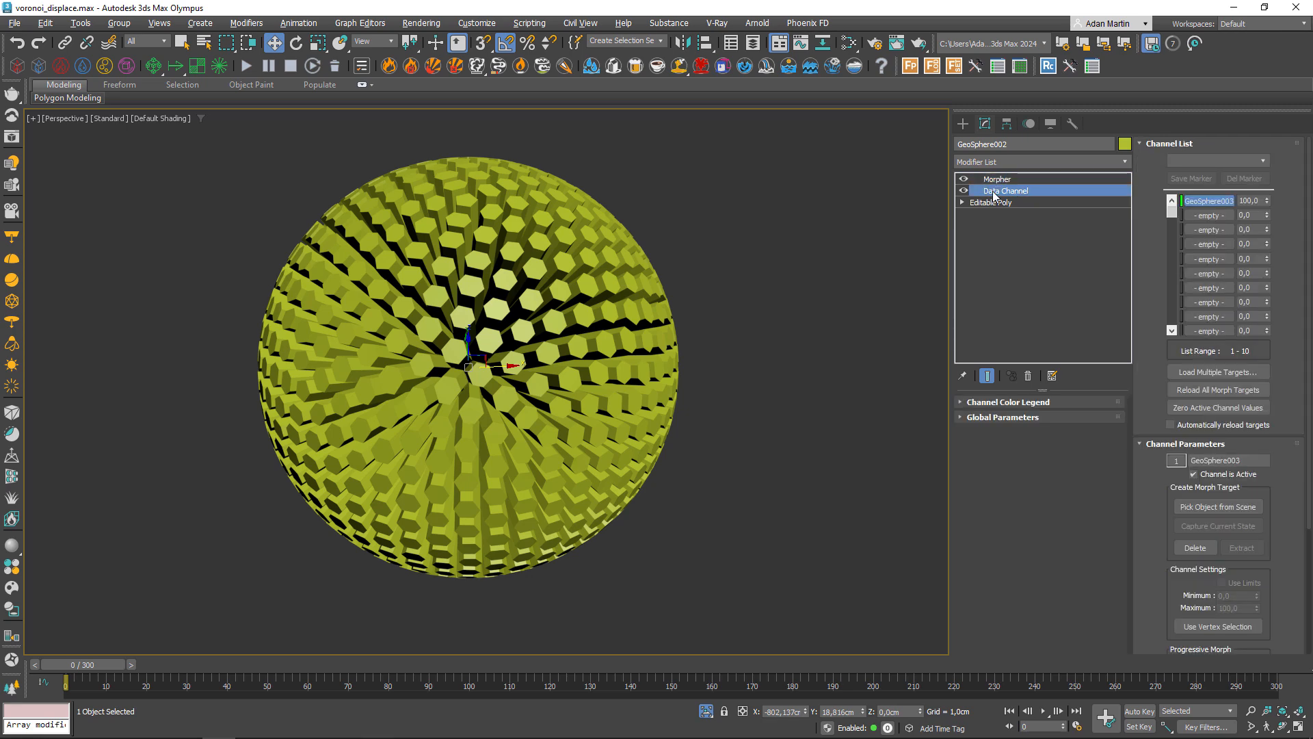
{"action": "left_click", "coordinate": [1216, 412]}
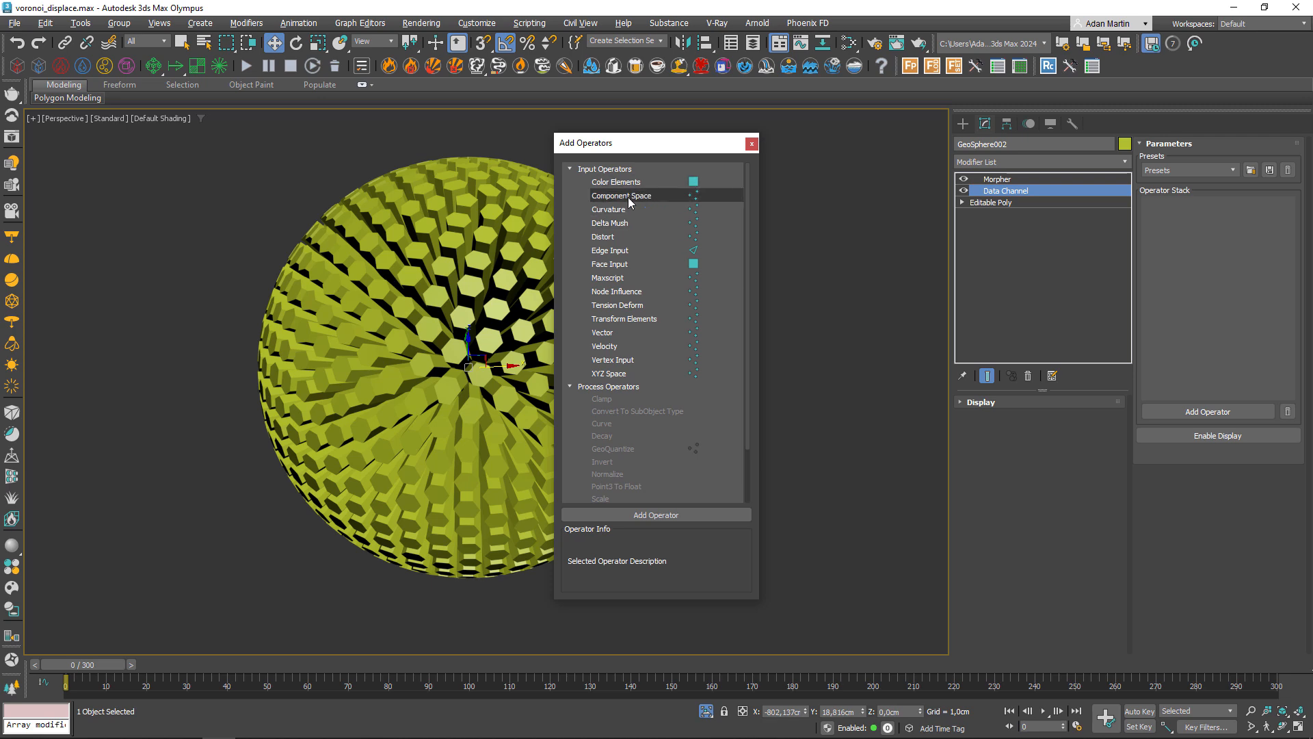
{"action": "double_click", "coordinate": [602, 236]}
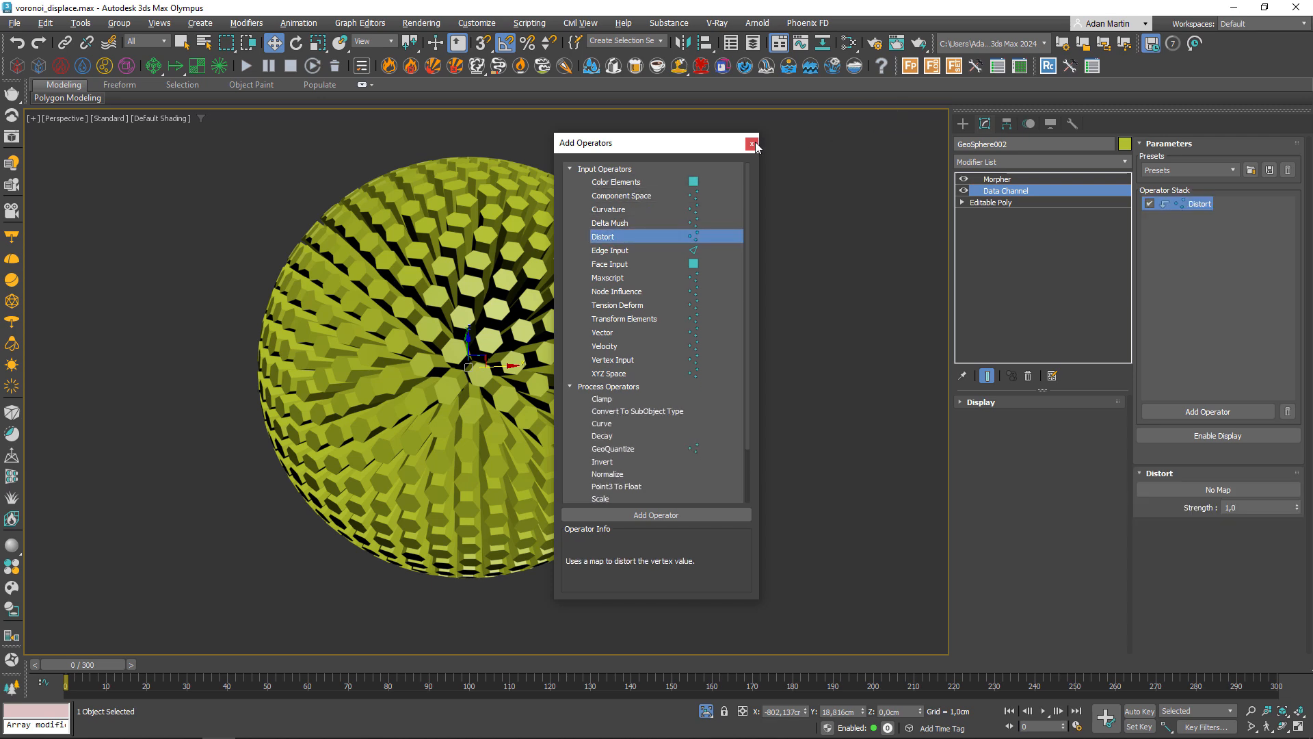
{"action": "left_click", "coordinate": [754, 144]}
{"action": "left_click", "coordinate": [748, 350]}
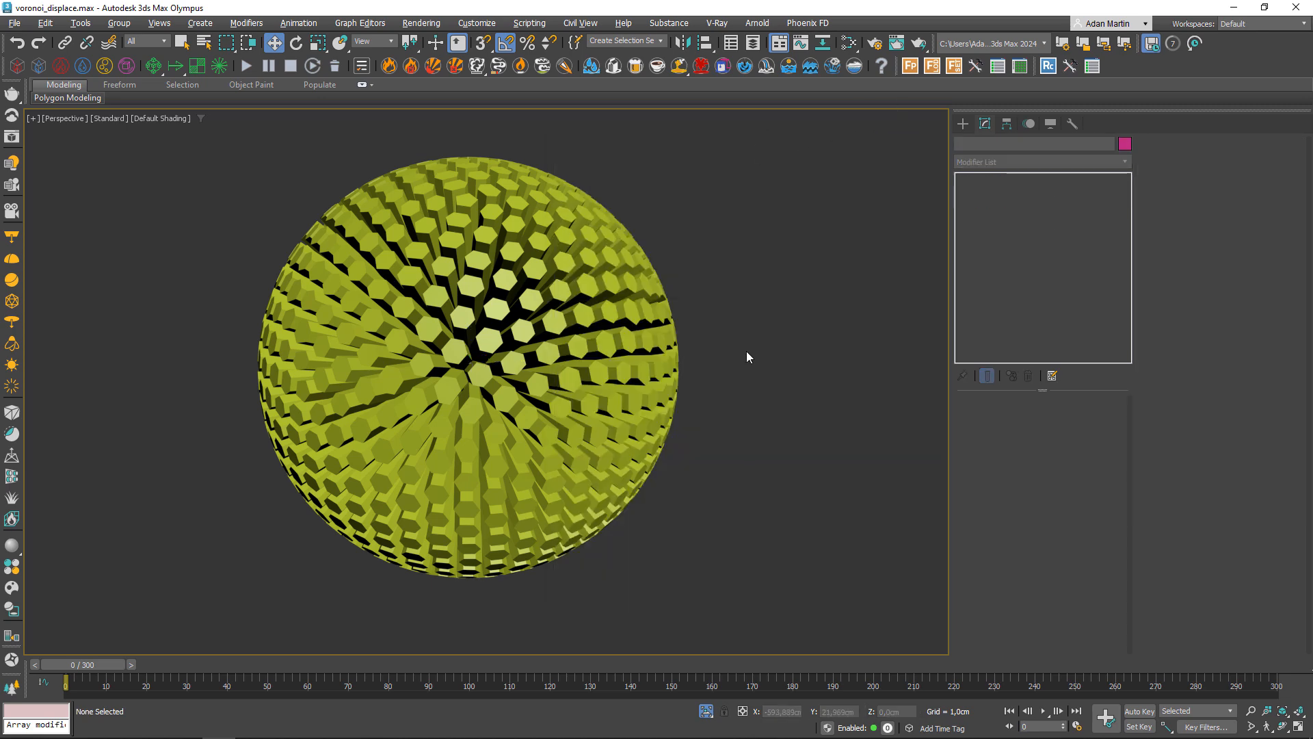
Step: Assign the OSL Noise map Map #10 from the Slate Material Editor to the Distort operator's map slot
{"action": "key", "text": "m"}
{"action": "mouse_move", "coordinate": [491, 35]}
{"action": "left_mouse_down"}
{"action": "mouse_move", "coordinate": [520, 329]}
{"action": "mouse_move", "coordinate": [497, 39]}
{"action": "left_mouse_up"}
{"action": "key", "text": "ctrl+z"}
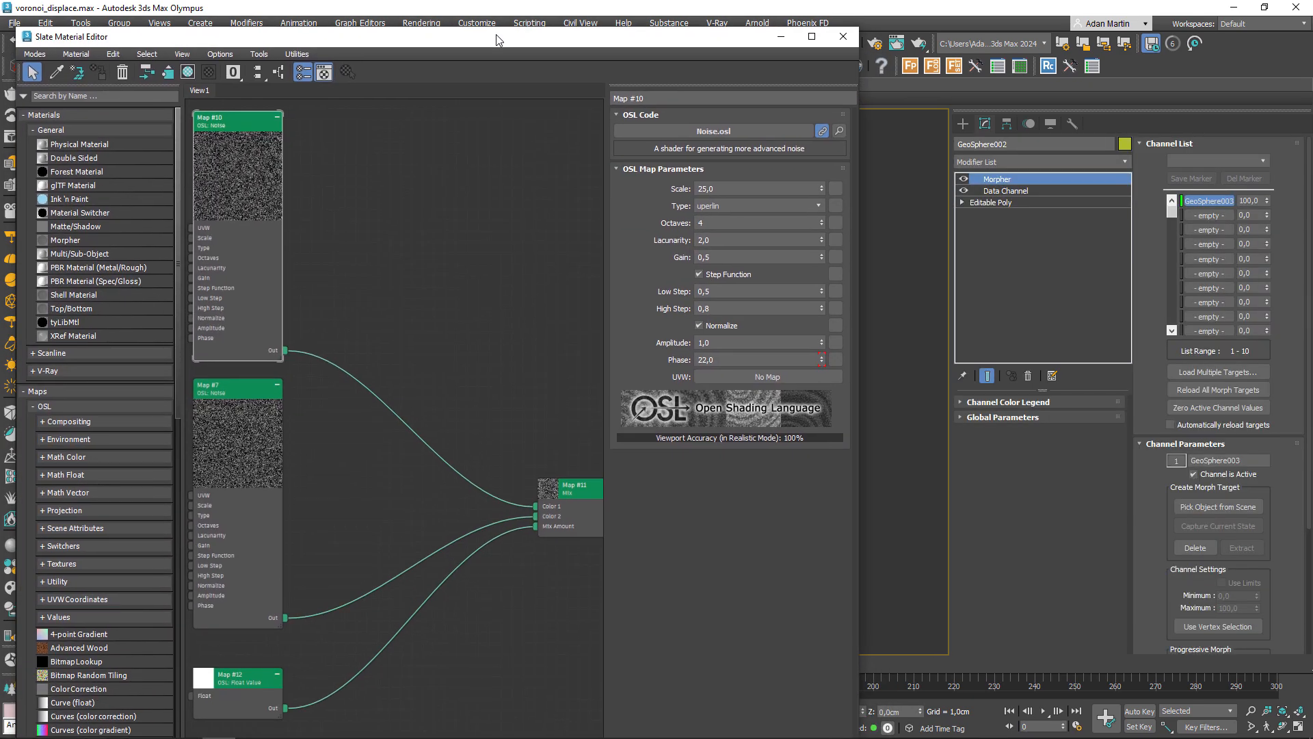
{"action": "middle_click_drag", "start_coordinate": [405, 536], "coordinate": [490, 452]}
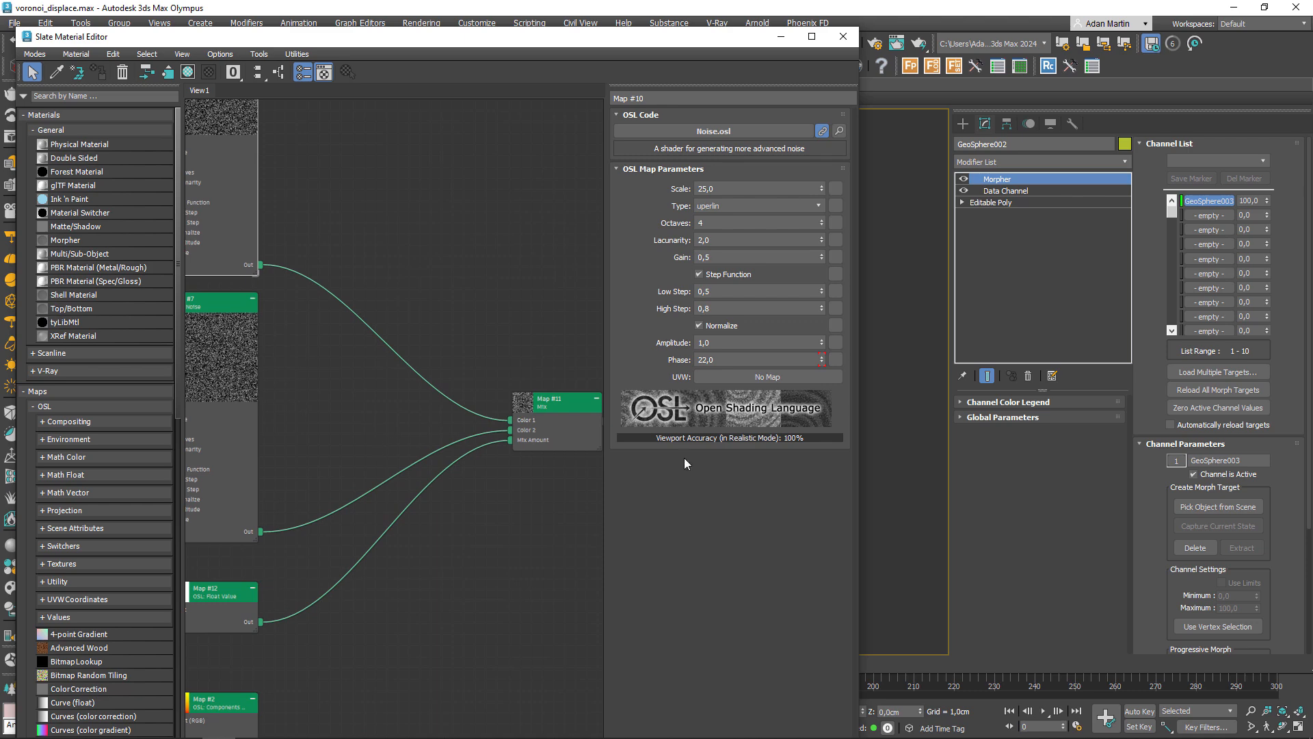
{"action": "middle_click_drag", "start_coordinate": [256, 181], "coordinate": [427, 328]}
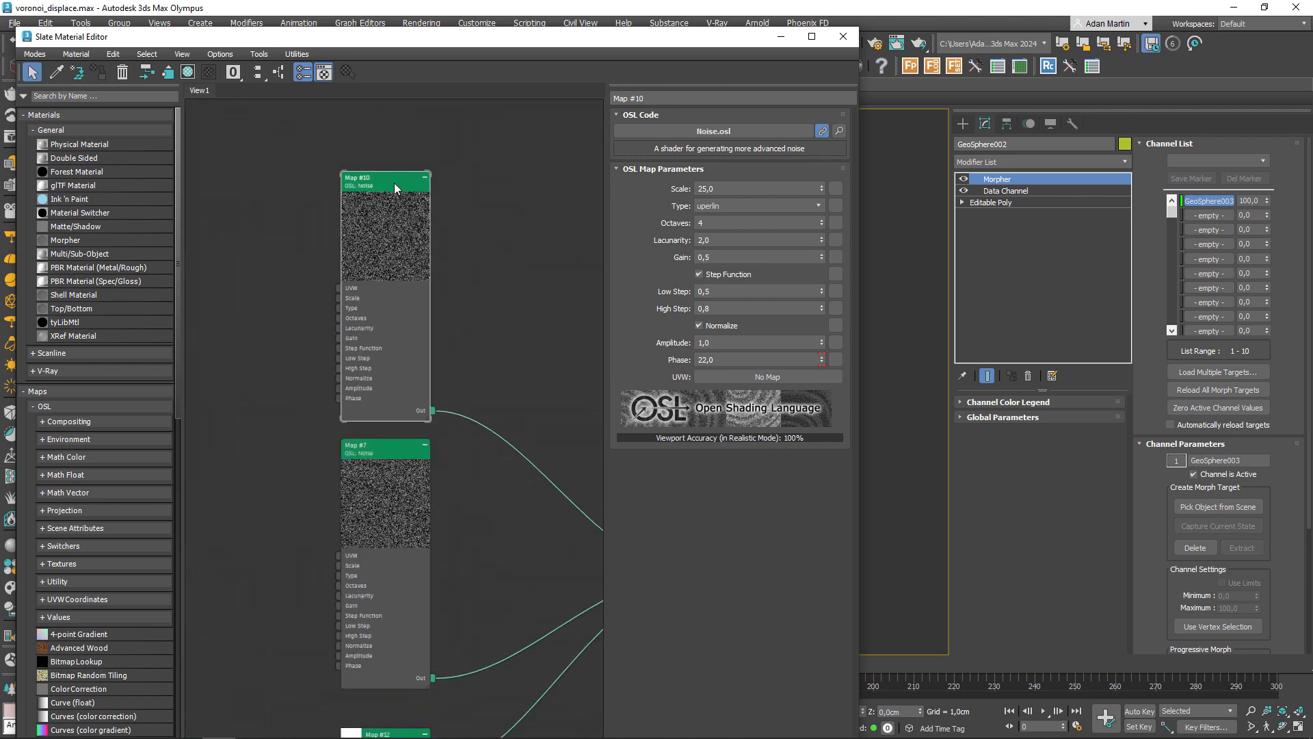
{"action": "middle_click_drag", "start_coordinate": [487, 413], "coordinate": [413, 399]}
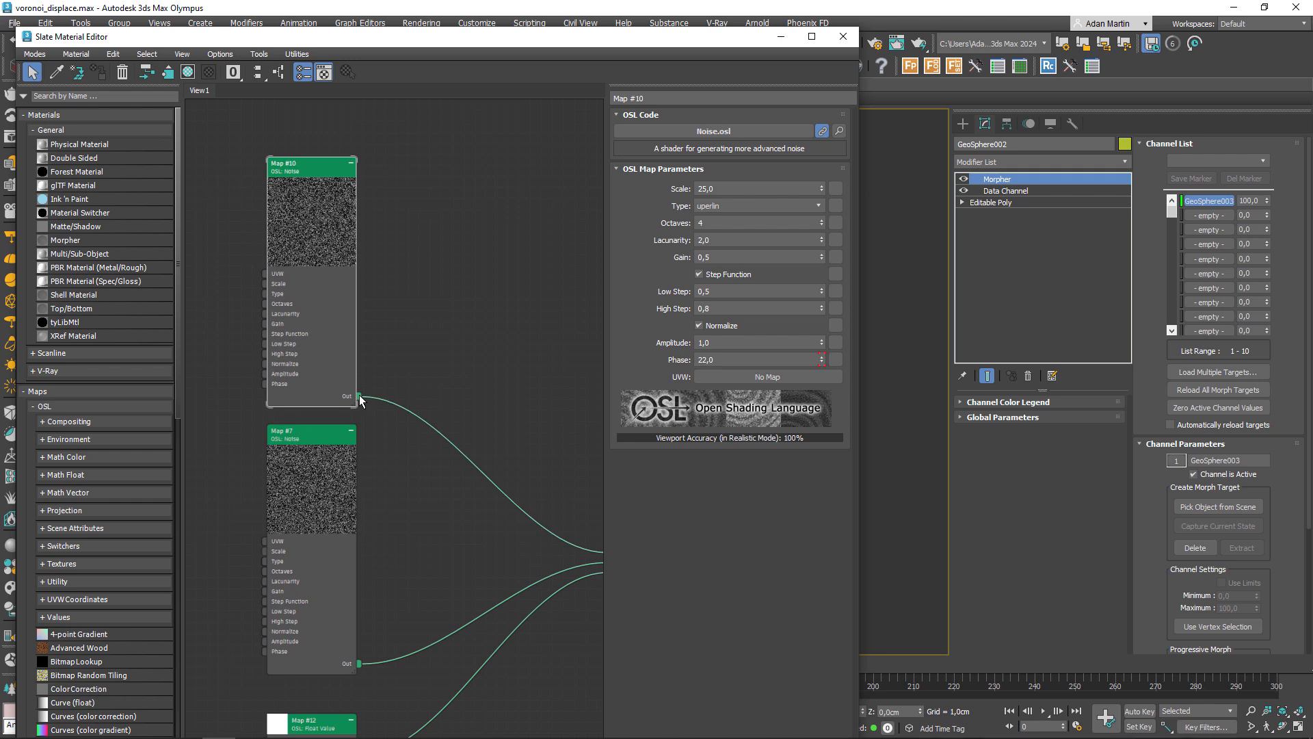
{"action": "left_click", "coordinate": [1005, 191]}
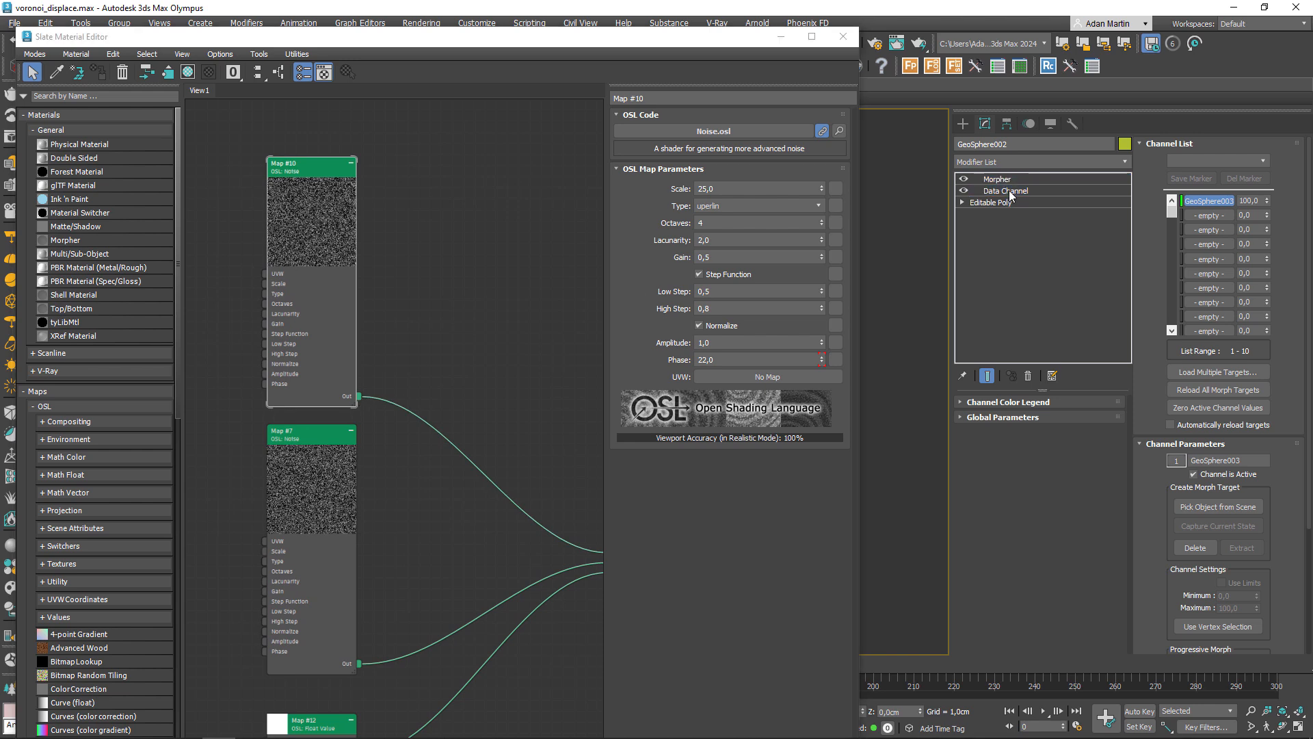
{"action": "left_click", "coordinate": [1199, 203]}
{"action": "left_click_drag", "start_coordinate": [358, 396], "coordinate": [1216, 489]}
{"action": "left_click", "coordinate": [616, 416]}
{"action": "left_click", "coordinate": [844, 37]}
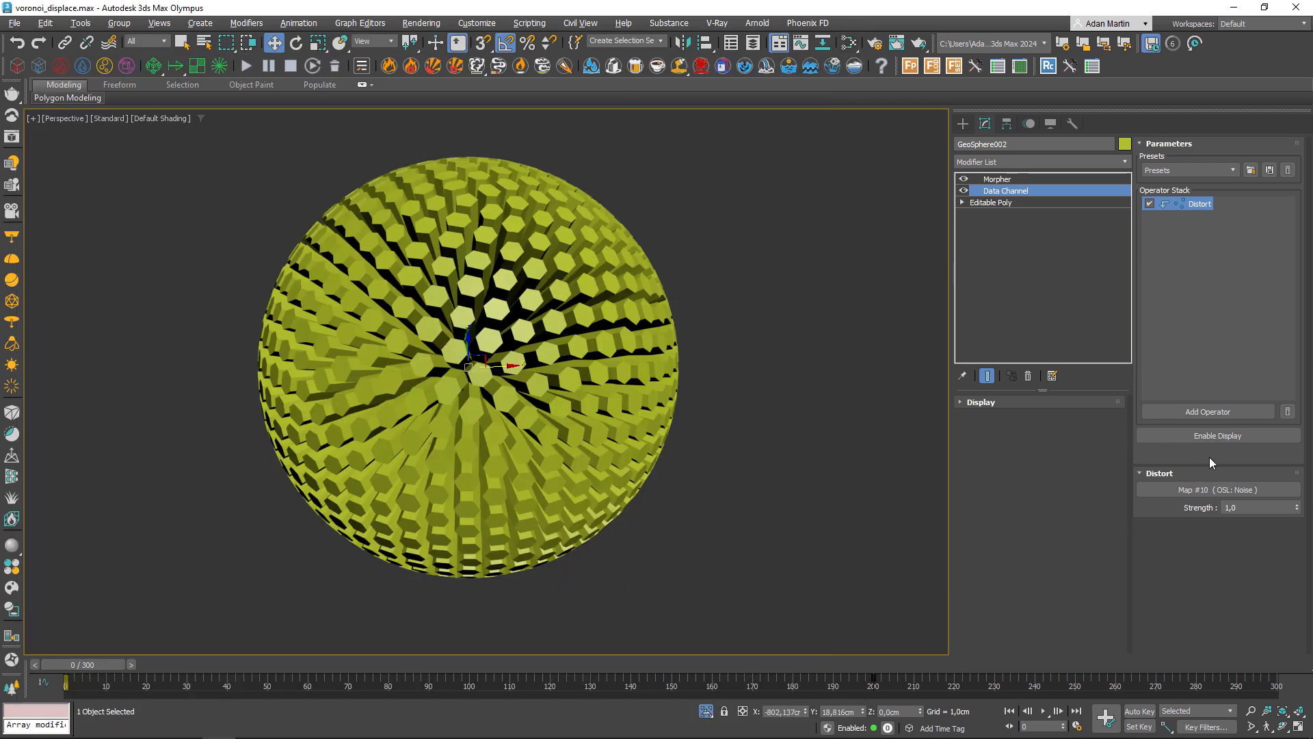
Step: Enable the Data Channel display and add a Vertex Output operator after Distort
{"action": "left_click", "coordinate": [1220, 436]}
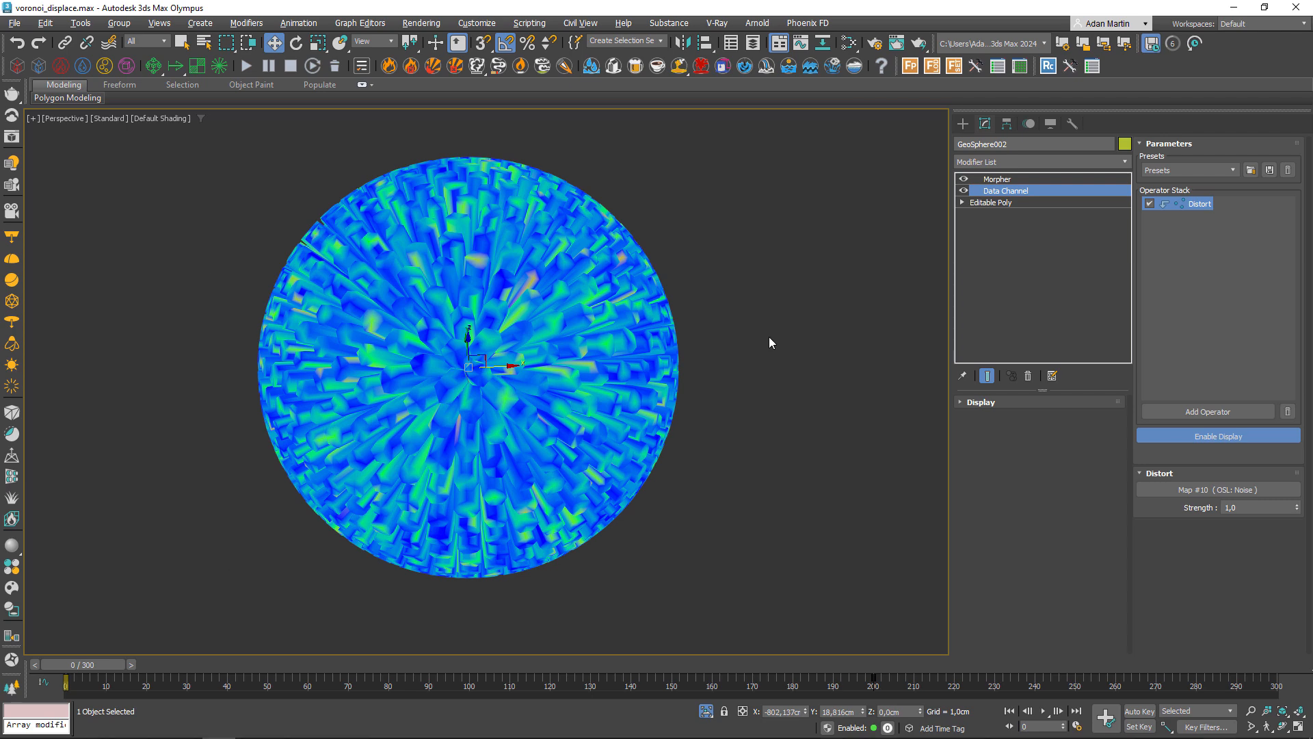
{"action": "left_click", "coordinate": [1216, 412]}
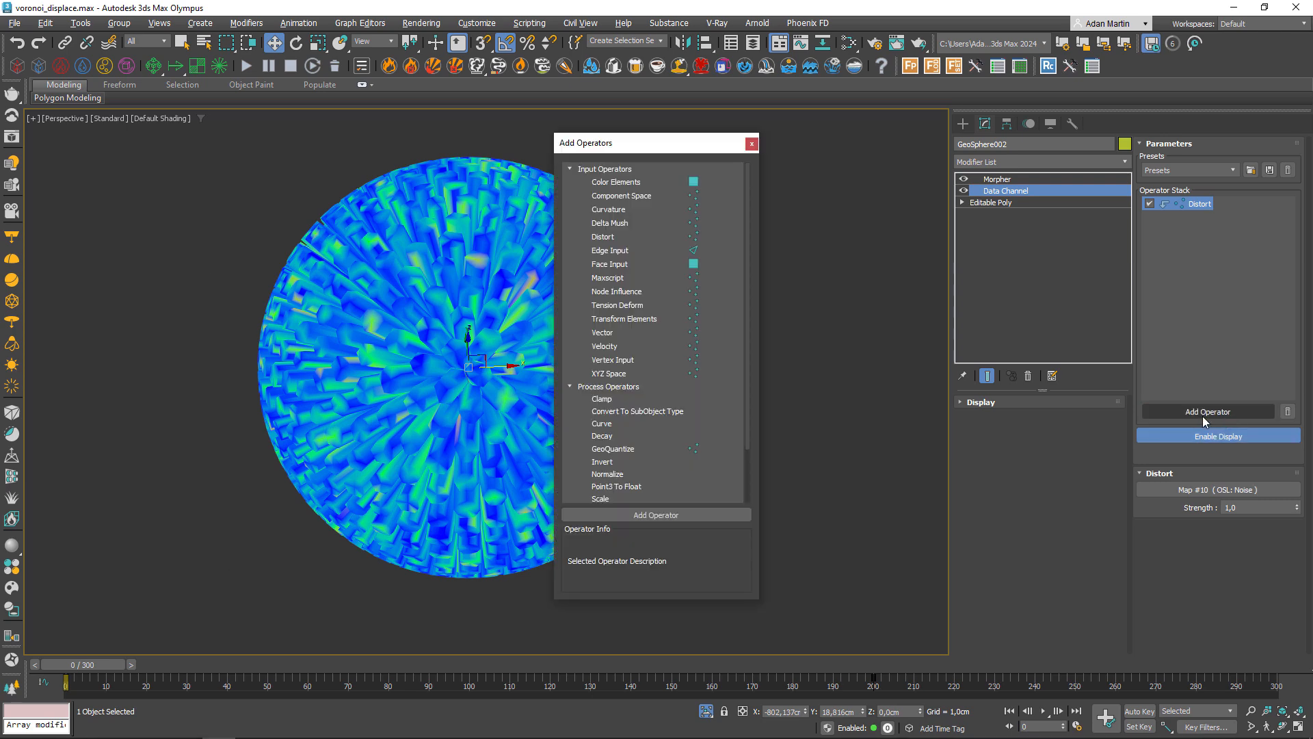
{"action": "scroll", "coordinate": [745, 315], "scroll_direction": "down", "scroll_amount": 2}
{"action": "scroll", "coordinate": [746, 318], "scroll_direction": "down", "scroll_amount": 2}
{"action": "double_click", "coordinate": [615, 494]}
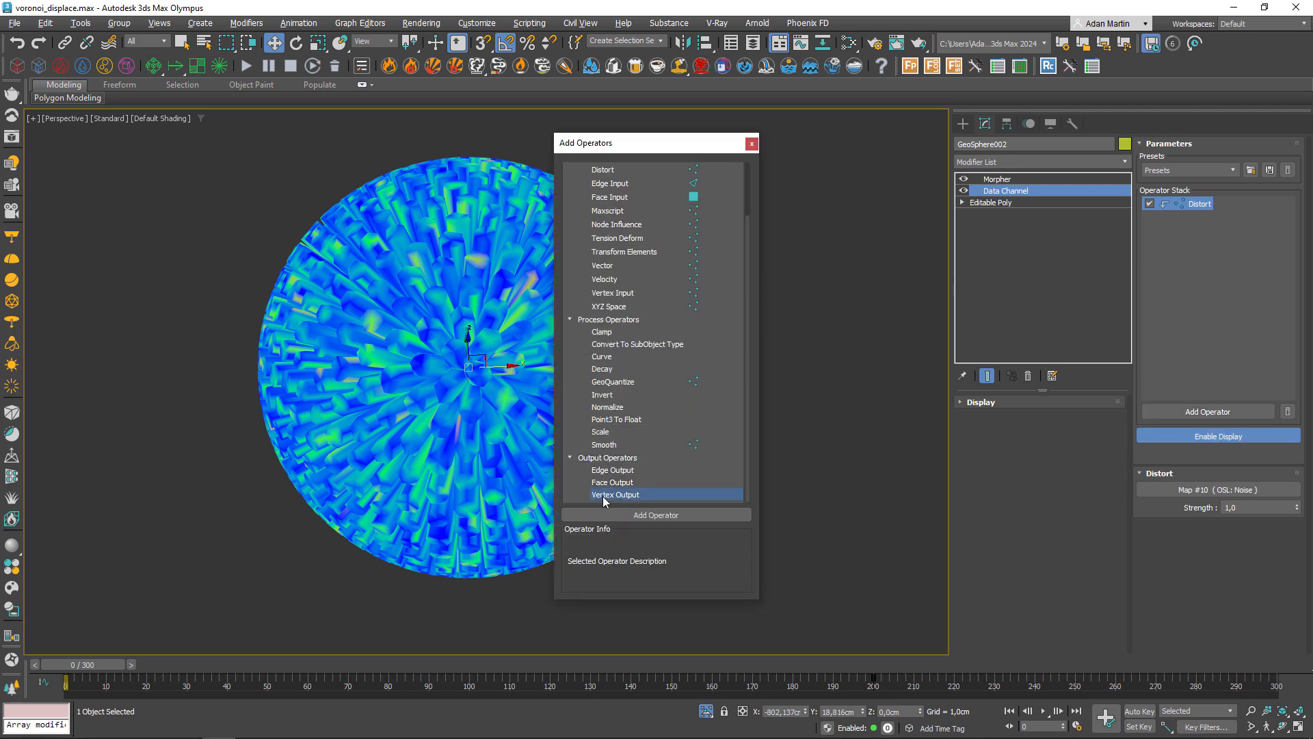
{"action": "left_click", "coordinate": [752, 144]}
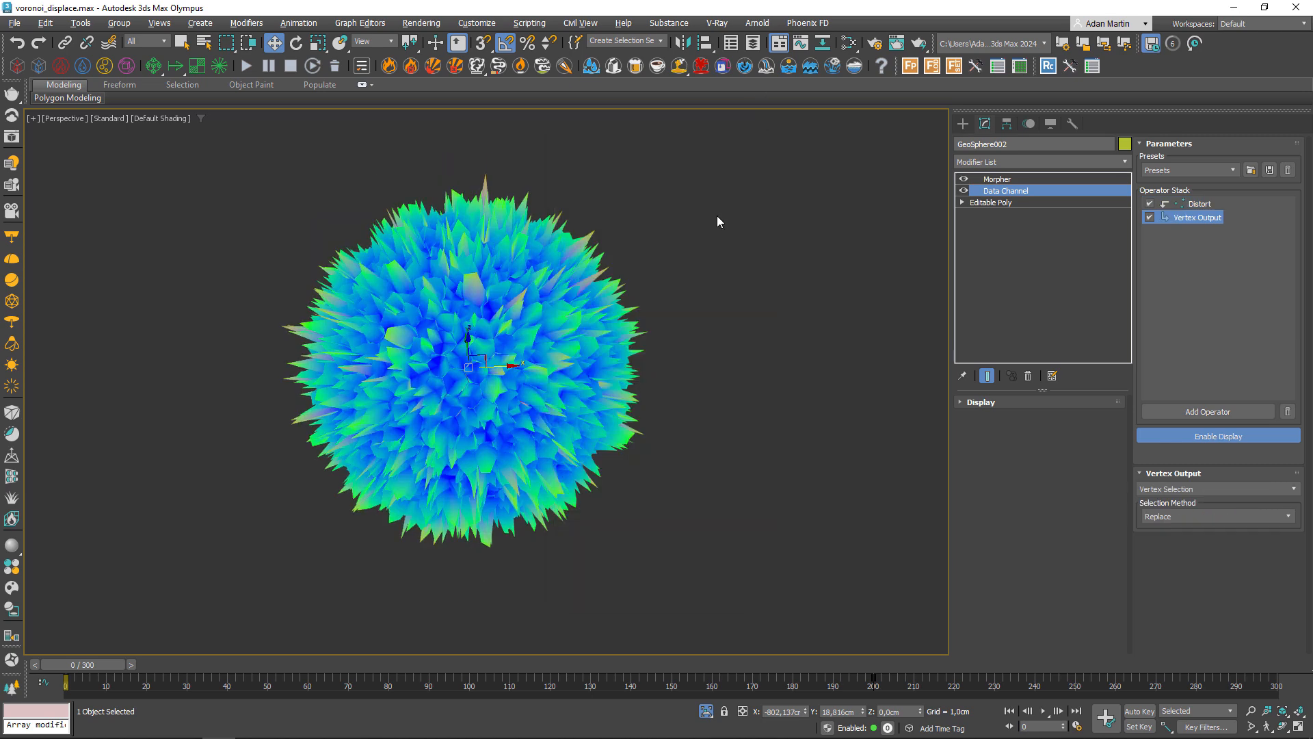
Step: Try Position as the Vertex Output target and switch it back to Vertex Selection
{"action": "left_click", "coordinate": [1167, 492]}
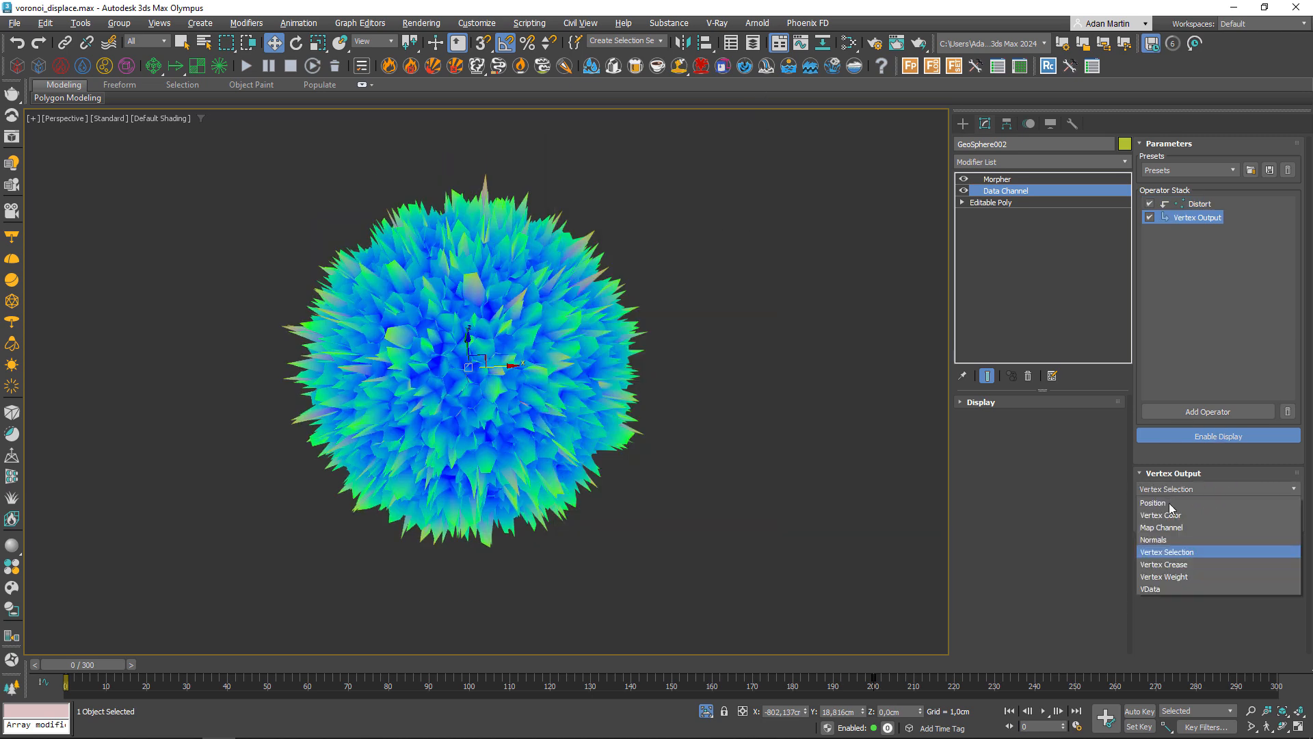
{"action": "left_click", "coordinate": [1177, 552]}
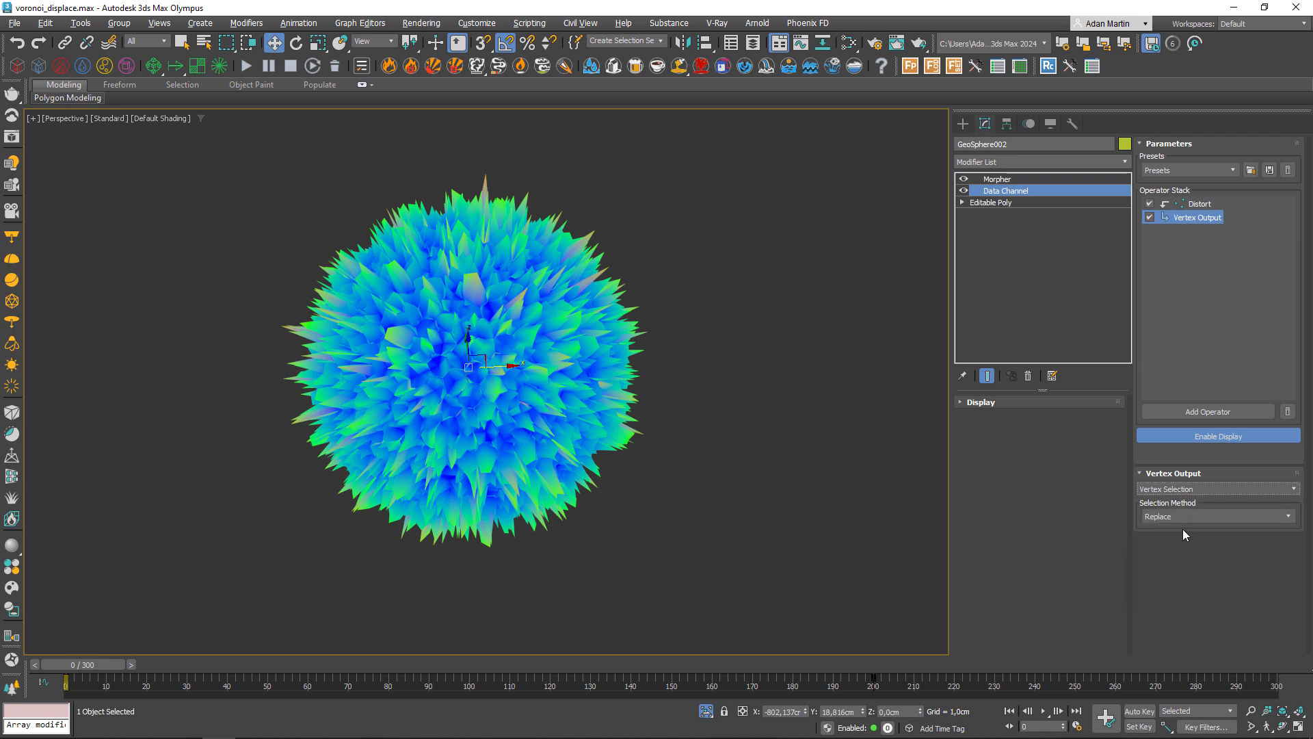
{"action": "left_click", "coordinate": [1191, 490]}
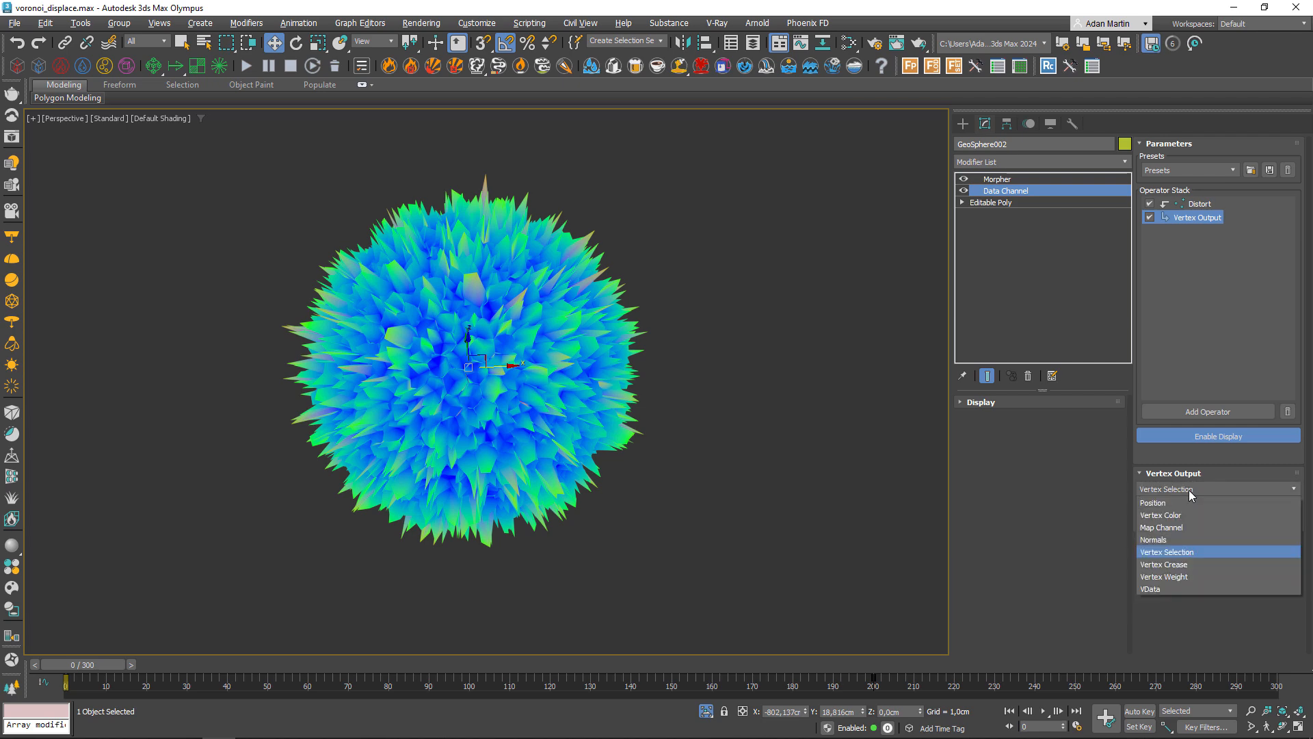
{"action": "left_click", "coordinate": [1181, 503]}
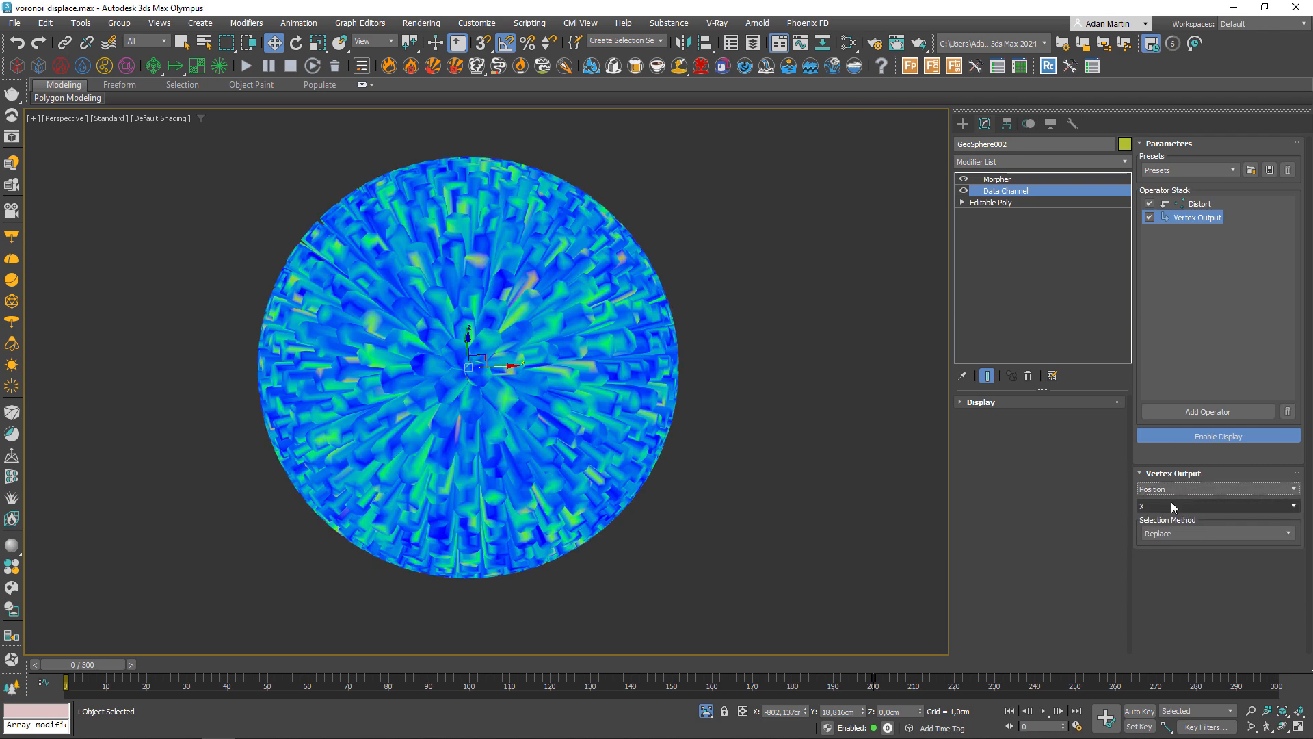
{"action": "left_click", "coordinate": [1167, 490]}
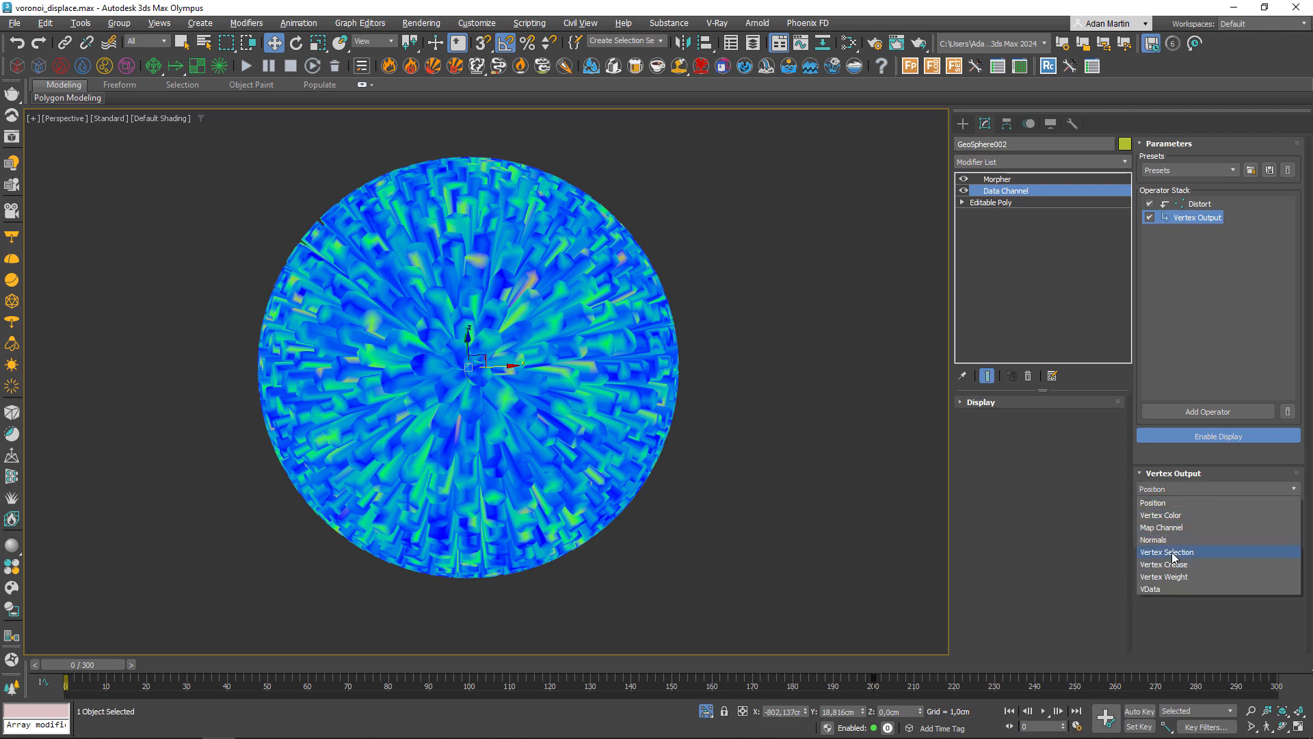
{"action": "left_click", "coordinate": [1171, 552]}
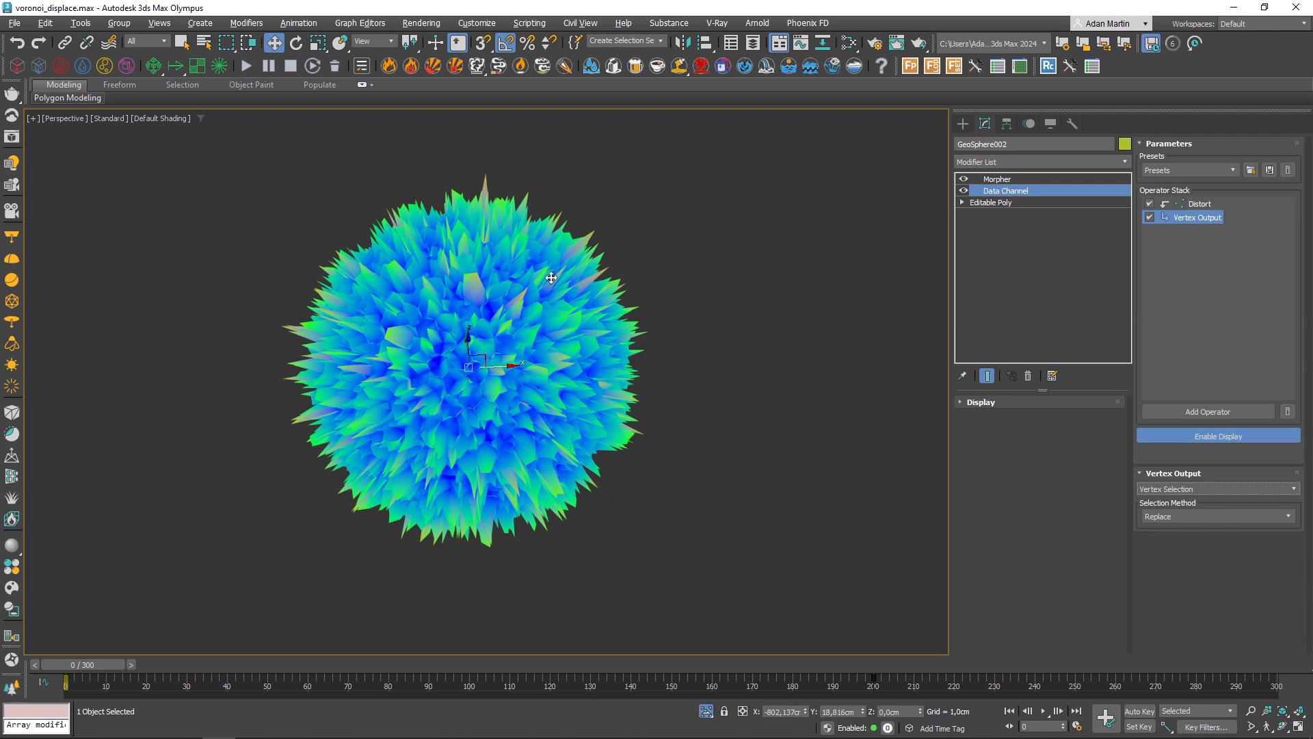
Step: Turn off the Data Channel color display on the sphere
{"action": "left_click", "coordinate": [1259, 434]}
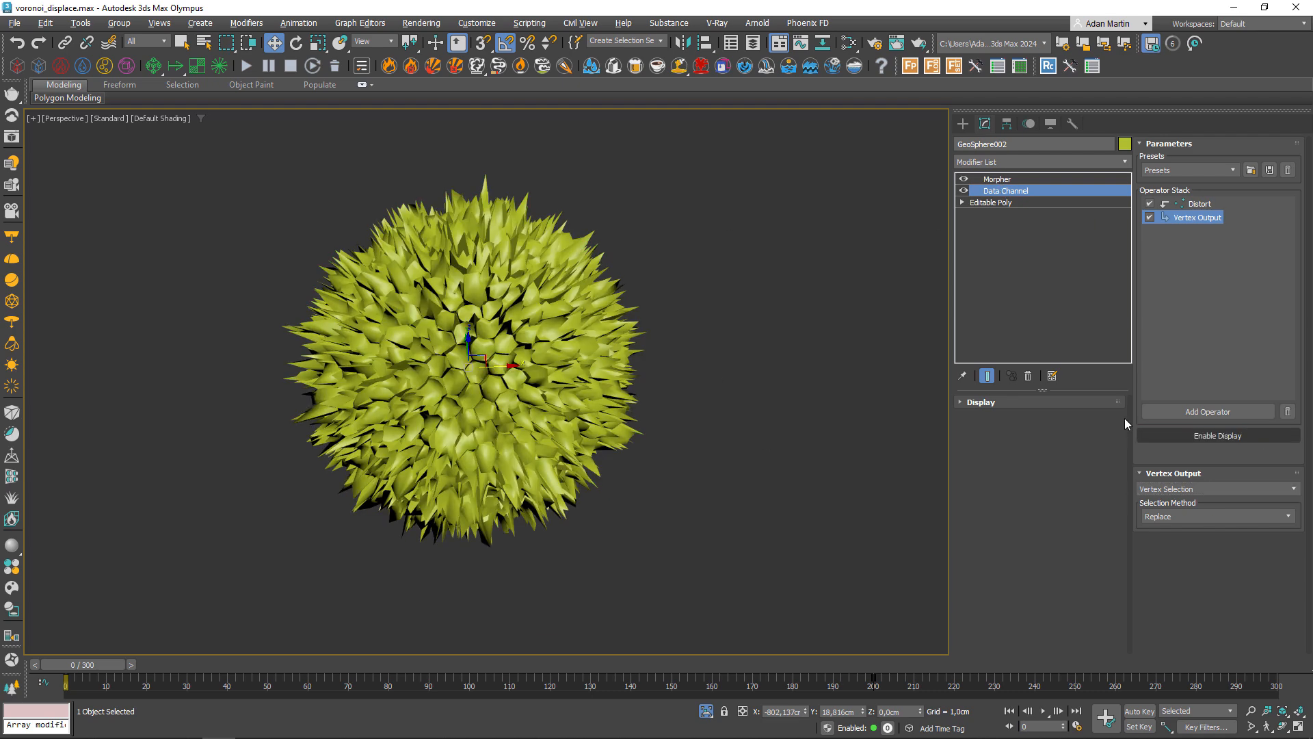
Step: Add a GeoQuantize operator to the Data Channel and place it between Distort and Vertex Output
{"action": "scroll", "coordinate": [481, 364], "scroll_direction": "up", "scroll_amount": 3}
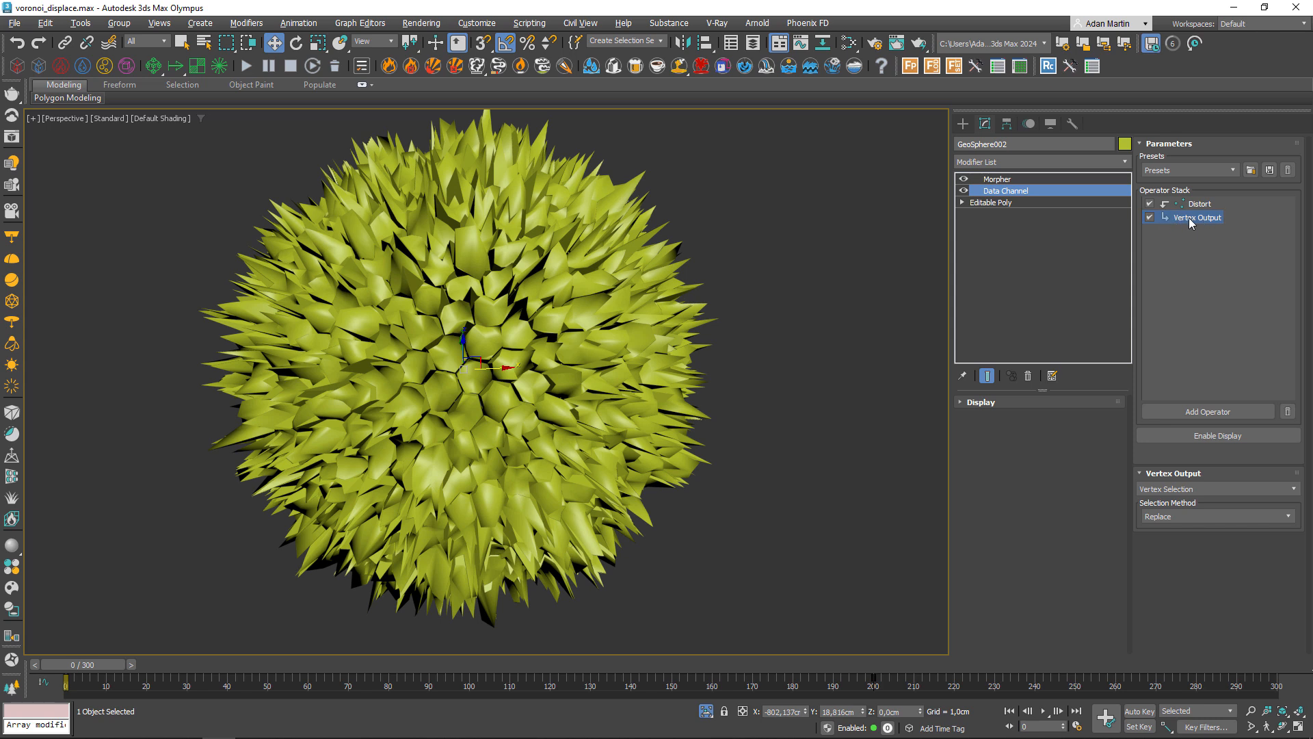
{"action": "left_click", "coordinate": [1158, 222]}
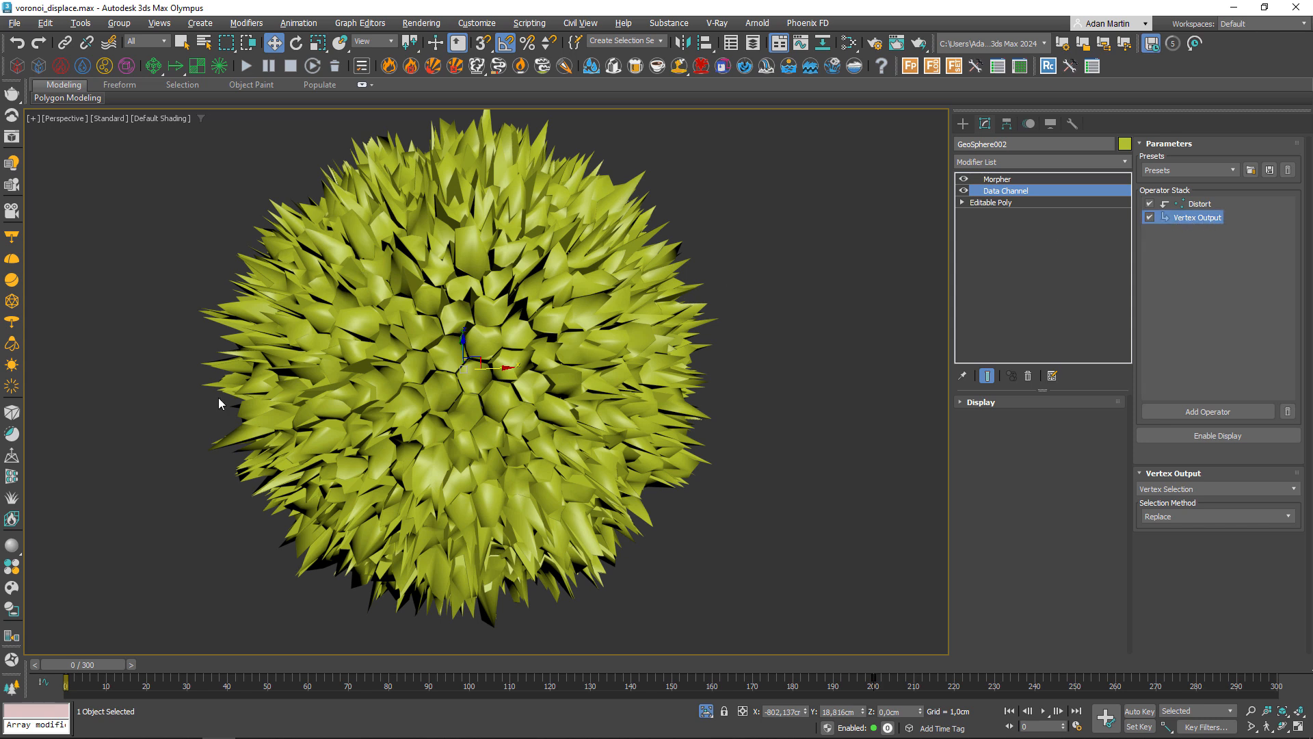
{"action": "left_click", "coordinate": [1197, 203]}
{"action": "left_click", "coordinate": [1215, 413]}
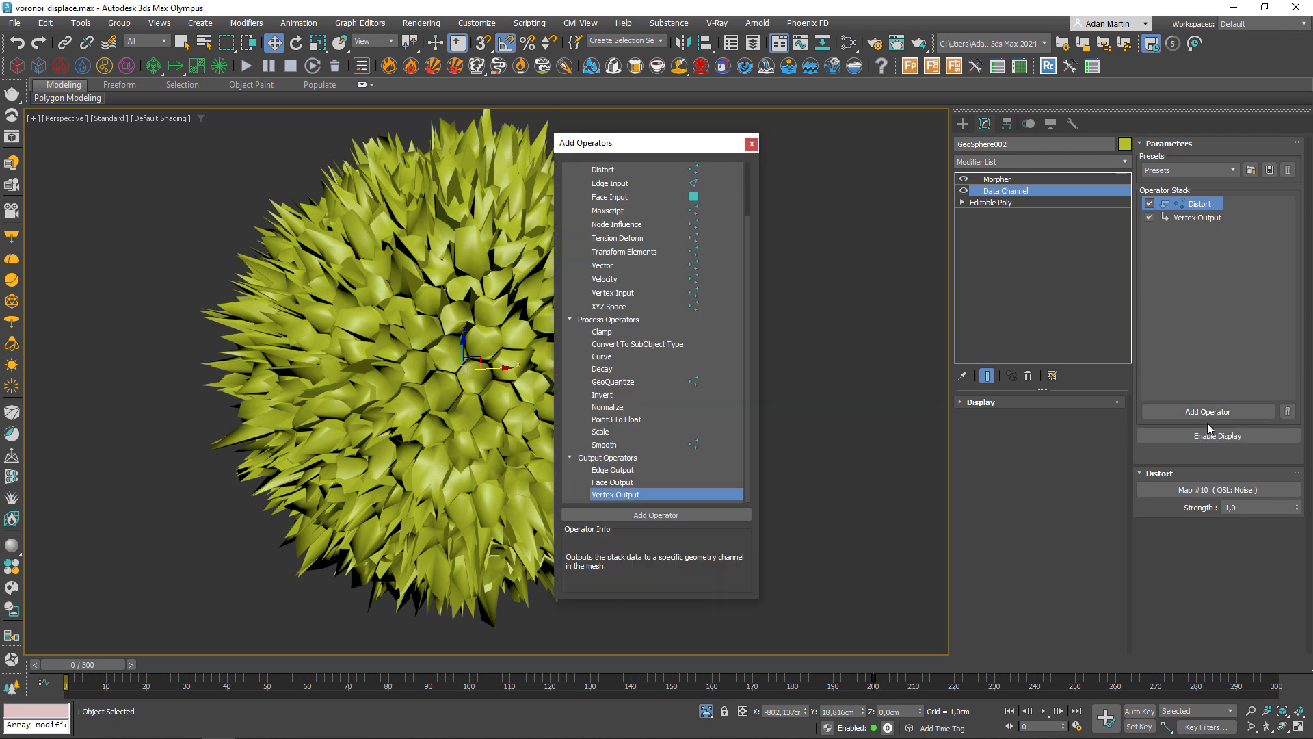
{"action": "left_click", "coordinate": [621, 380]}
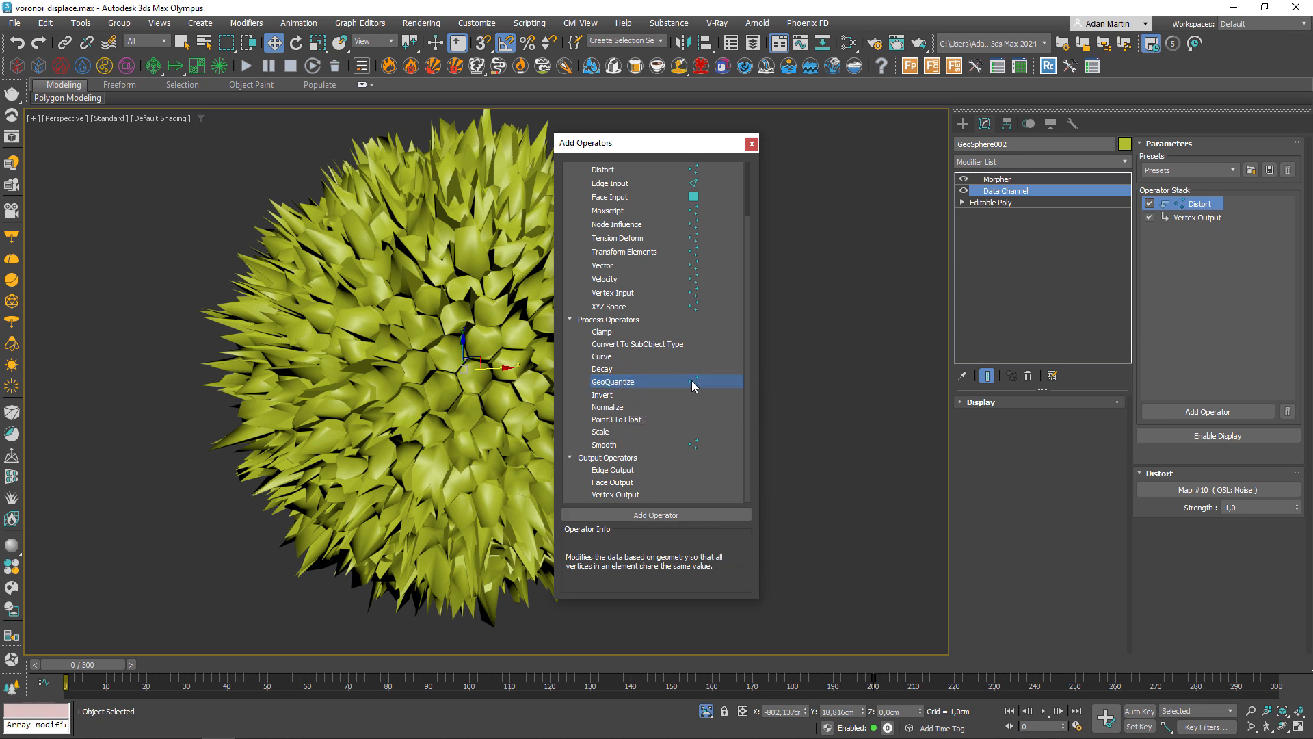
{"action": "left_click", "coordinate": [621, 346]}
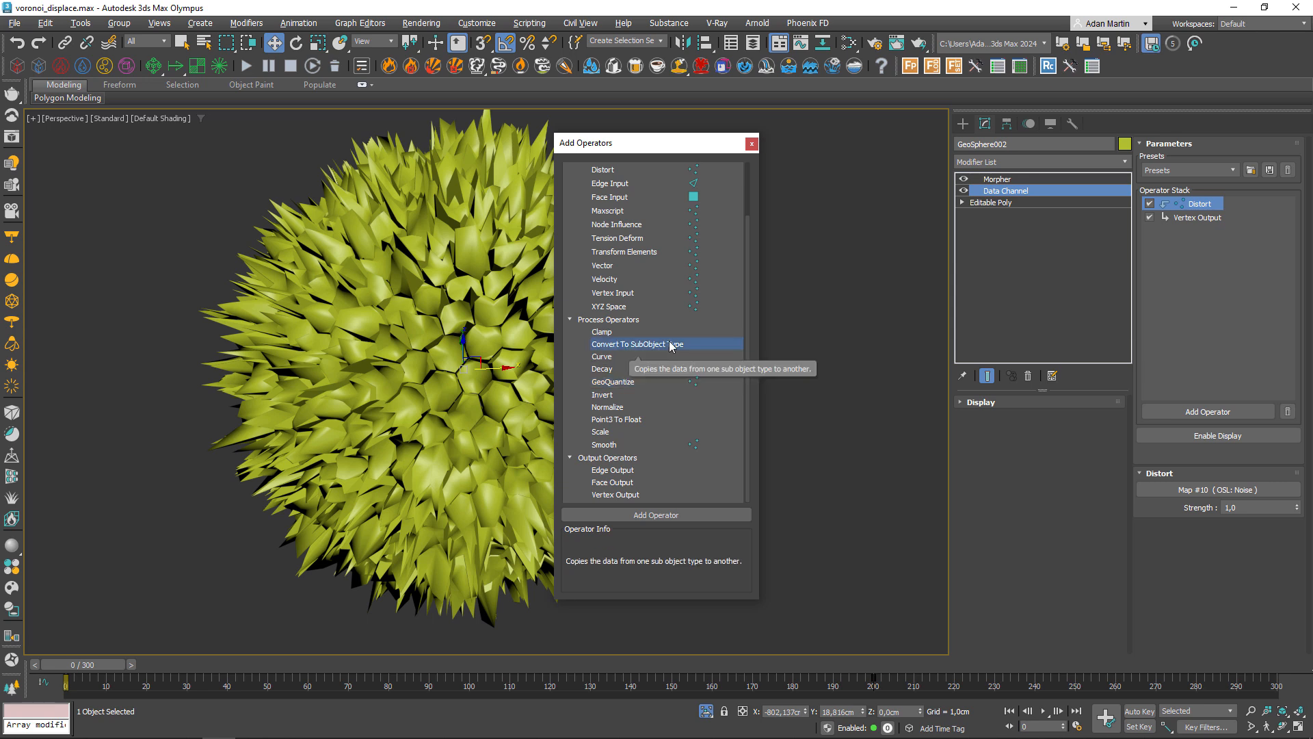
{"action": "left_click", "coordinate": [673, 380]}
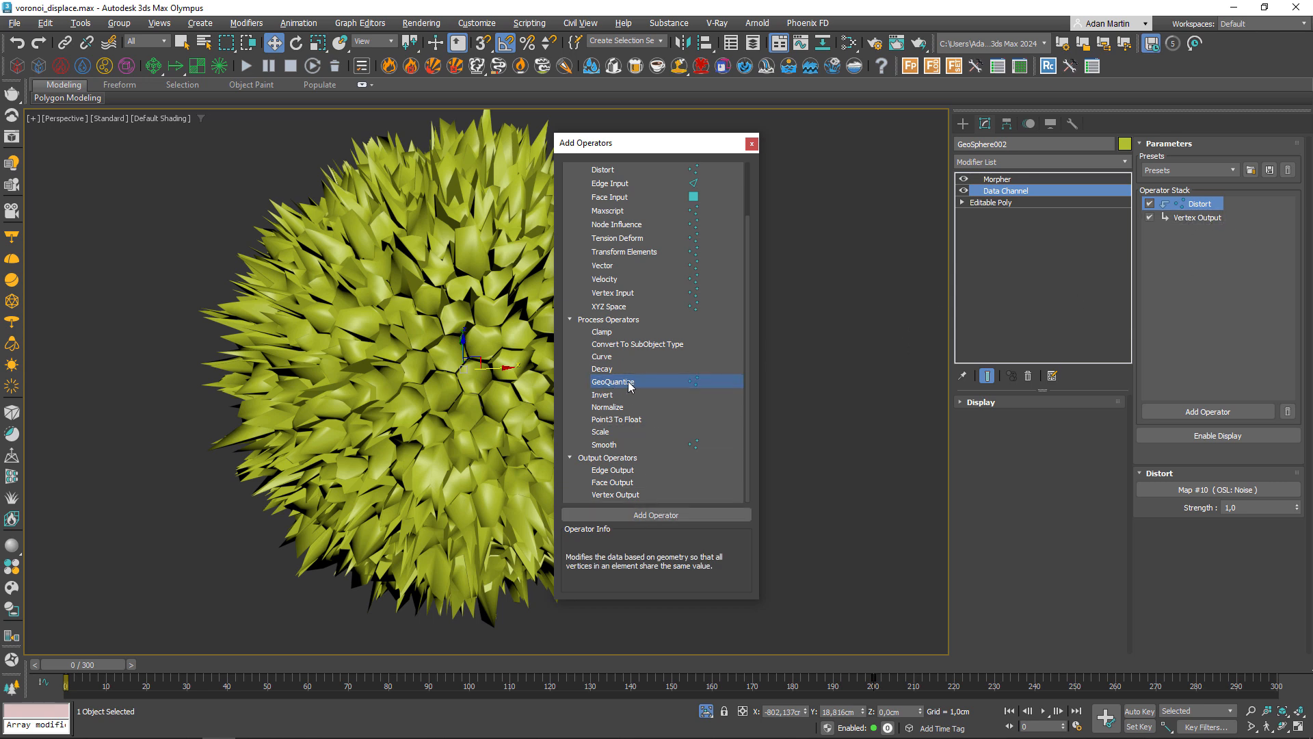
{"action": "left_click", "coordinate": [667, 515]}
{"action": "left_click", "coordinate": [751, 143]}
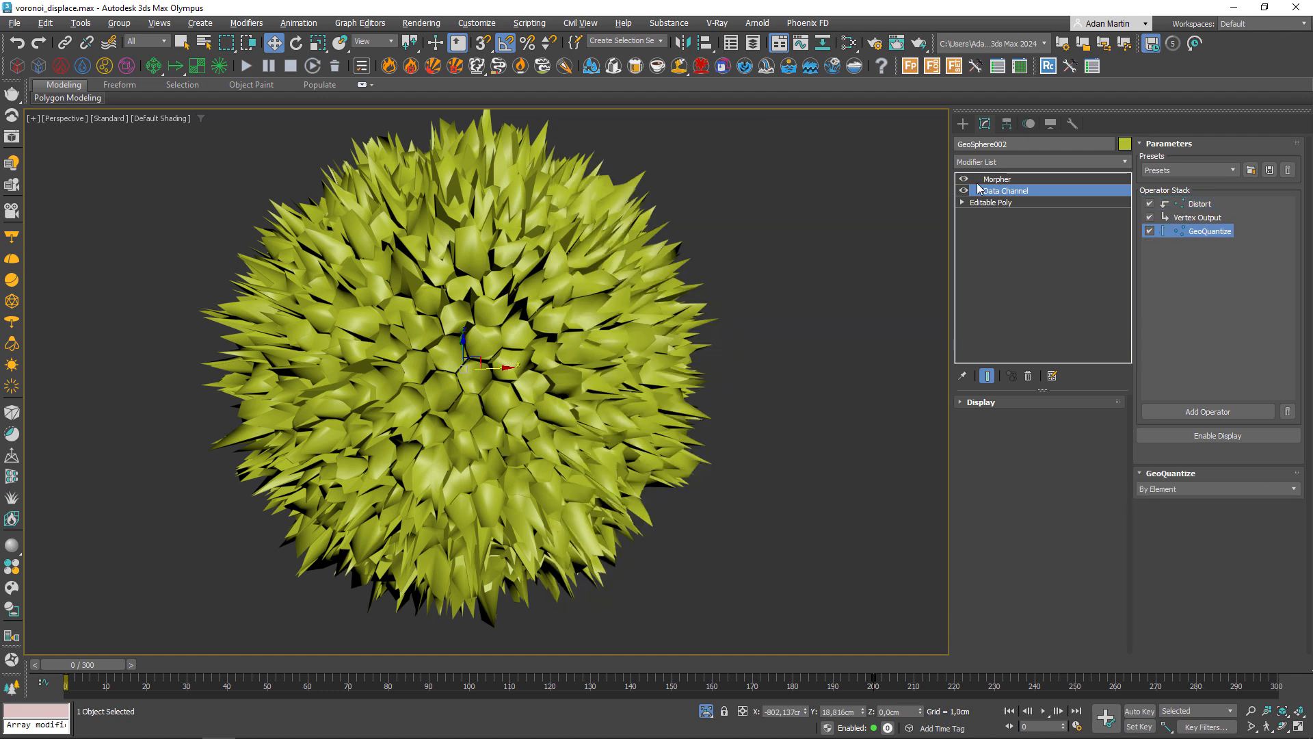
{"action": "left_click_drag", "start_coordinate": [1184, 231], "coordinate": [1190, 213]}
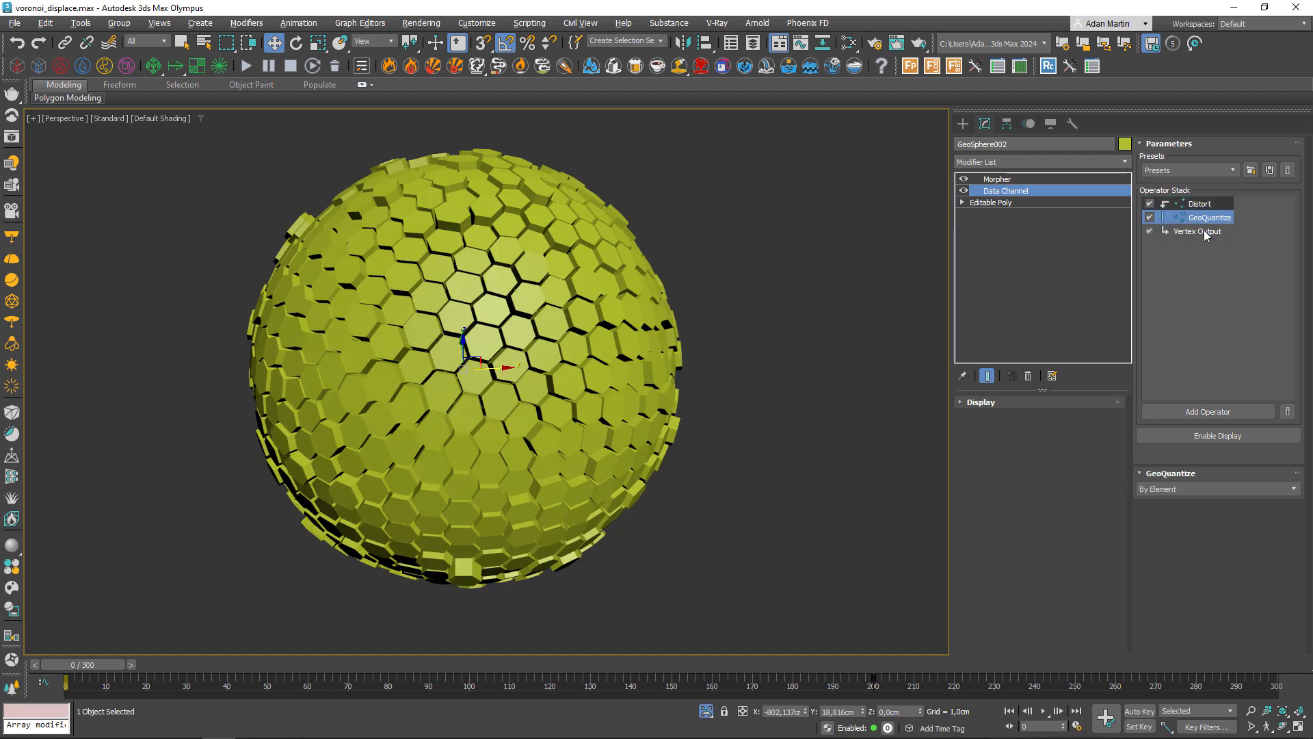
Step: Check the OSL Noise map settings in the Slate Material Editor and return to the sphere's Data Channel modifier
{"action": "left_click_drag", "start_coordinate": [77, 661], "coordinate": [41, 686]}
{"action": "key", "text": "w"}
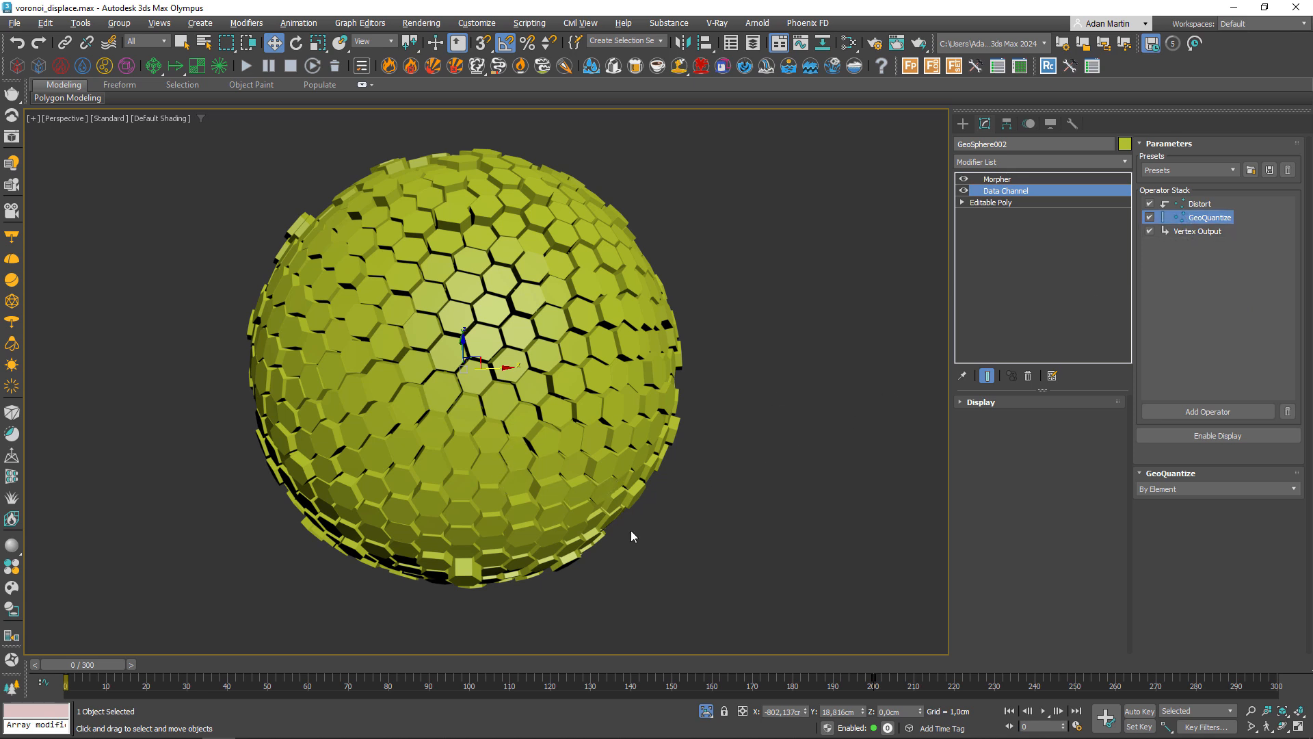
{"action": "left_click", "coordinate": [659, 545]}
{"action": "key", "text": "m"}
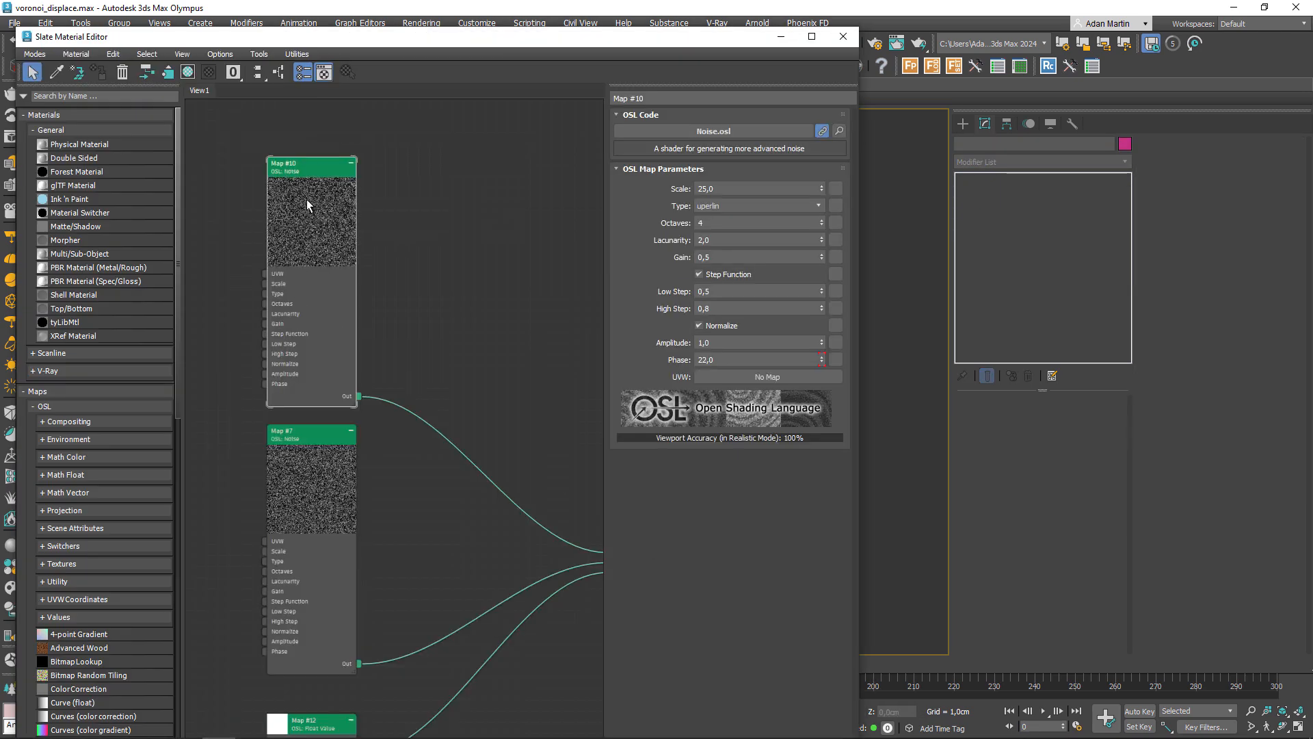
{"action": "left_click", "coordinate": [843, 36]}
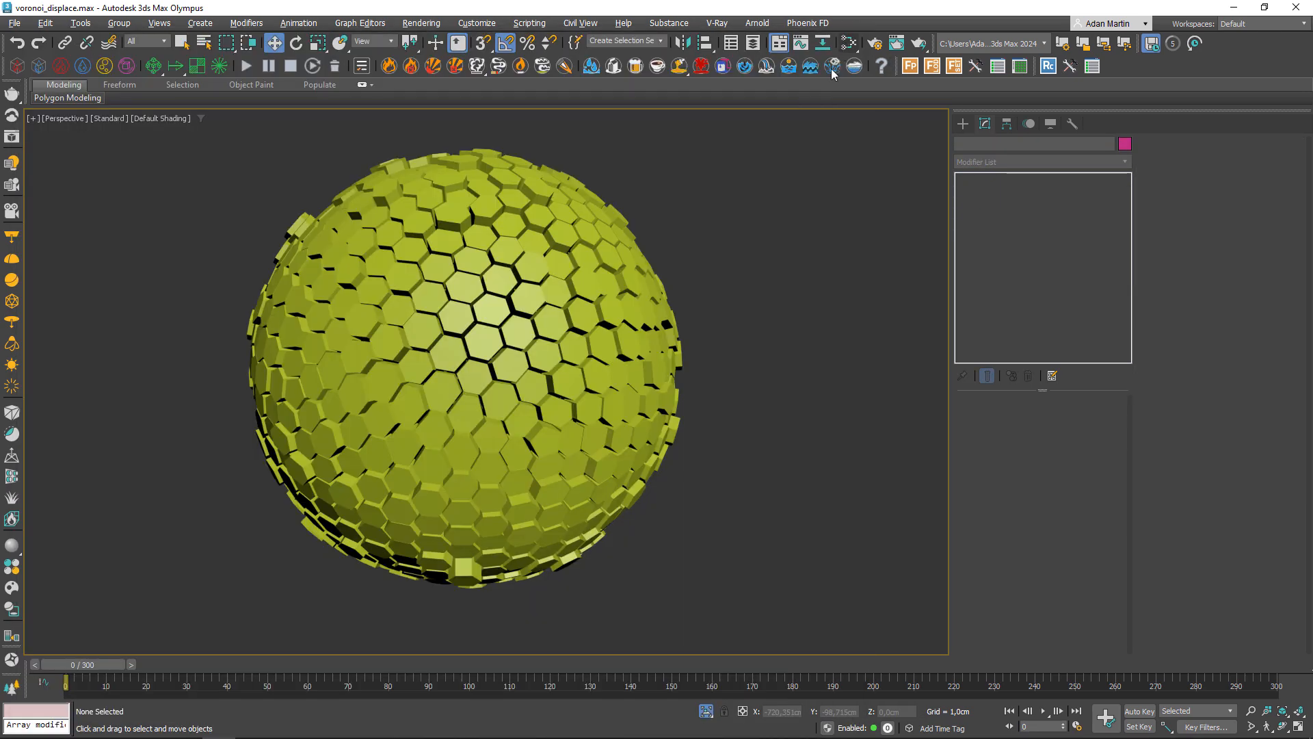
{"action": "left_click", "coordinate": [587, 320]}
{"action": "left_click", "coordinate": [1039, 190]}
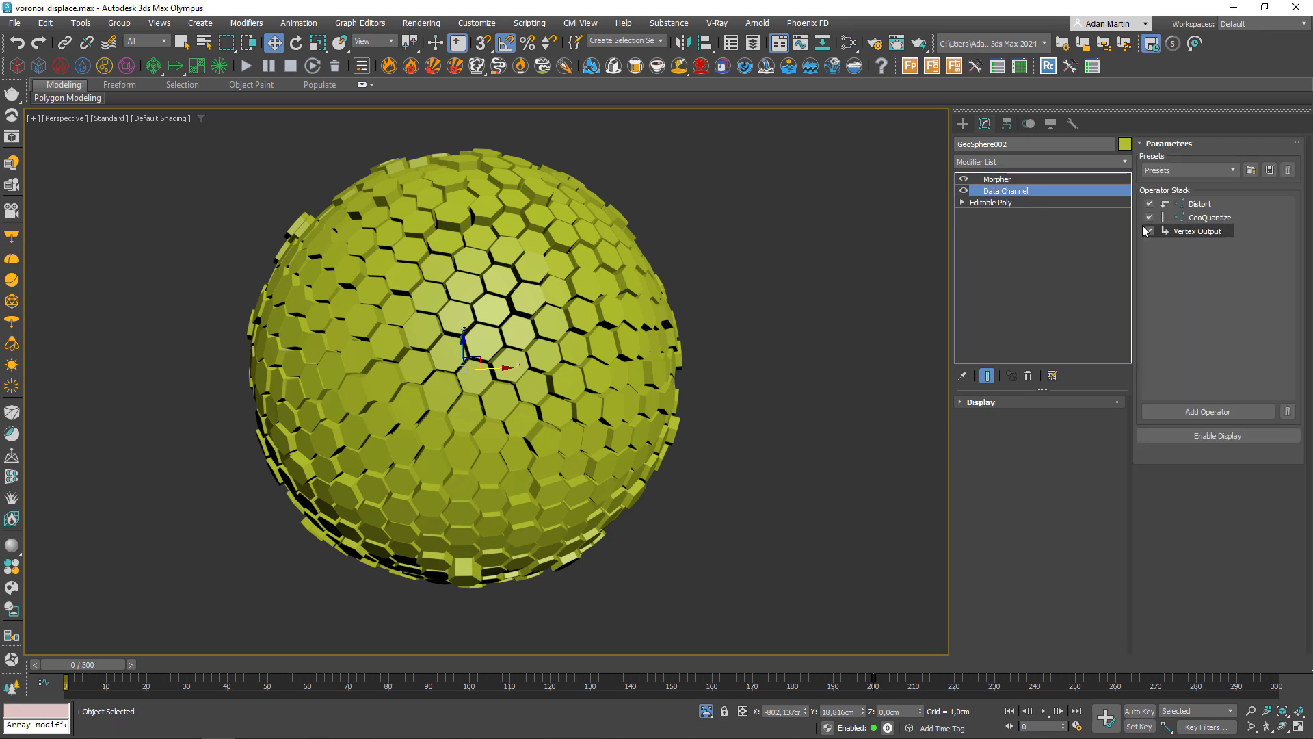
Step: Try a different strength for the Distort operator and undo the change
{"action": "left_click", "coordinate": [1208, 218]}
{"action": "left_click", "coordinate": [1200, 204]}
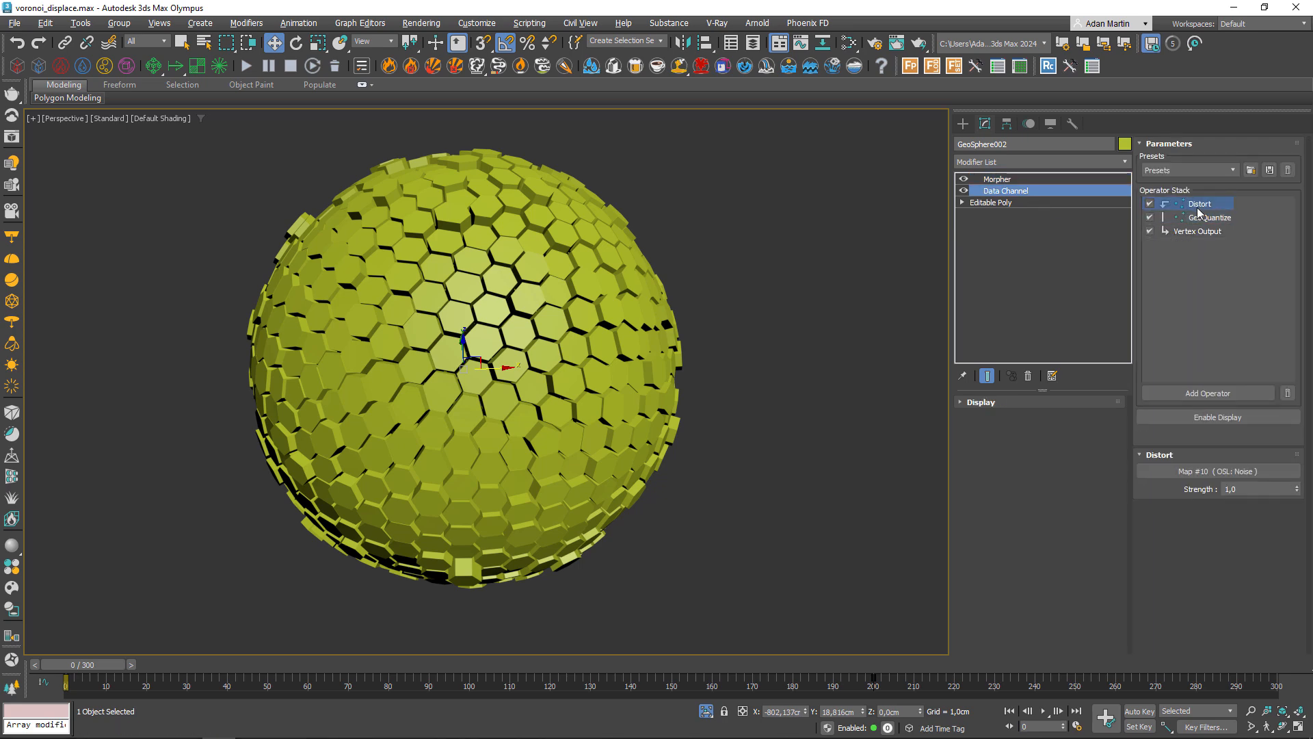
{"action": "left_click_drag", "start_coordinate": [1297, 508], "coordinate": [1292, 489]}
{"action": "key", "text": "ctrl+z"}
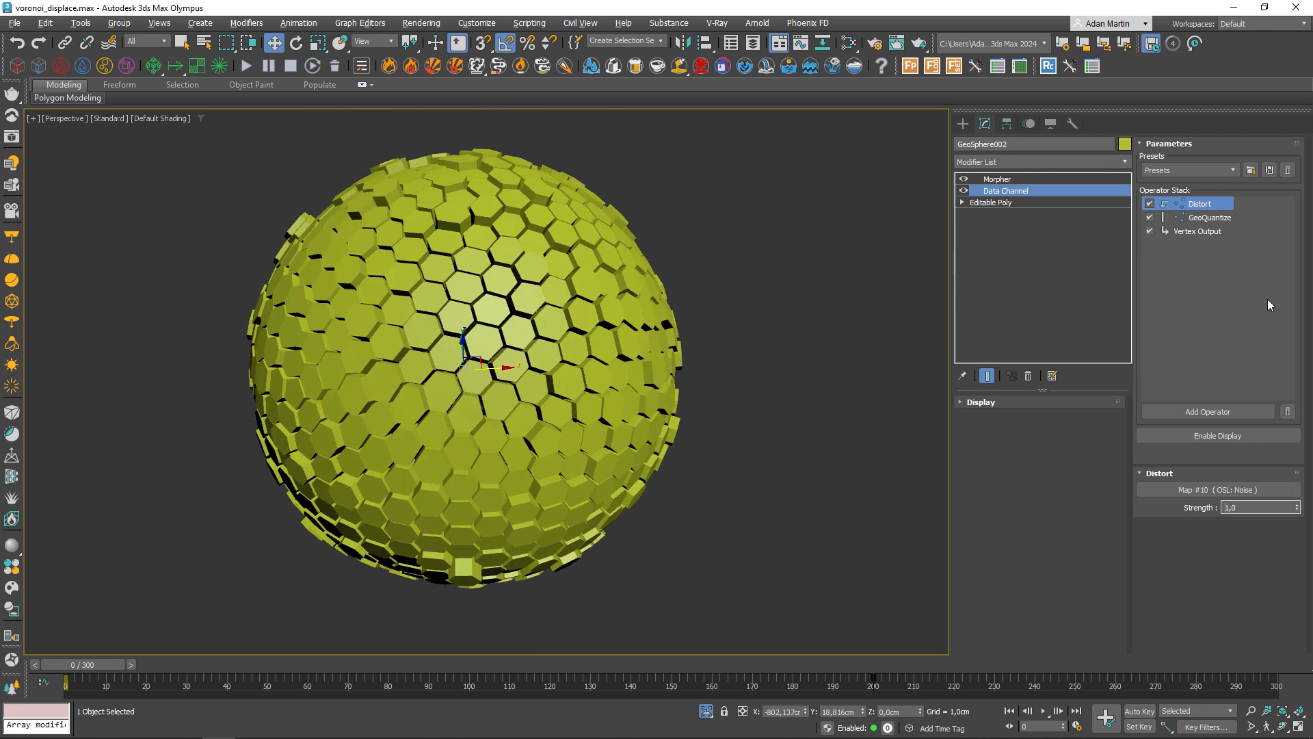
Step: Add a Node Influence operator to the Data Channel operator stack
{"action": "left_click", "coordinate": [1198, 232]}
{"action": "left_click", "coordinate": [1208, 218]}
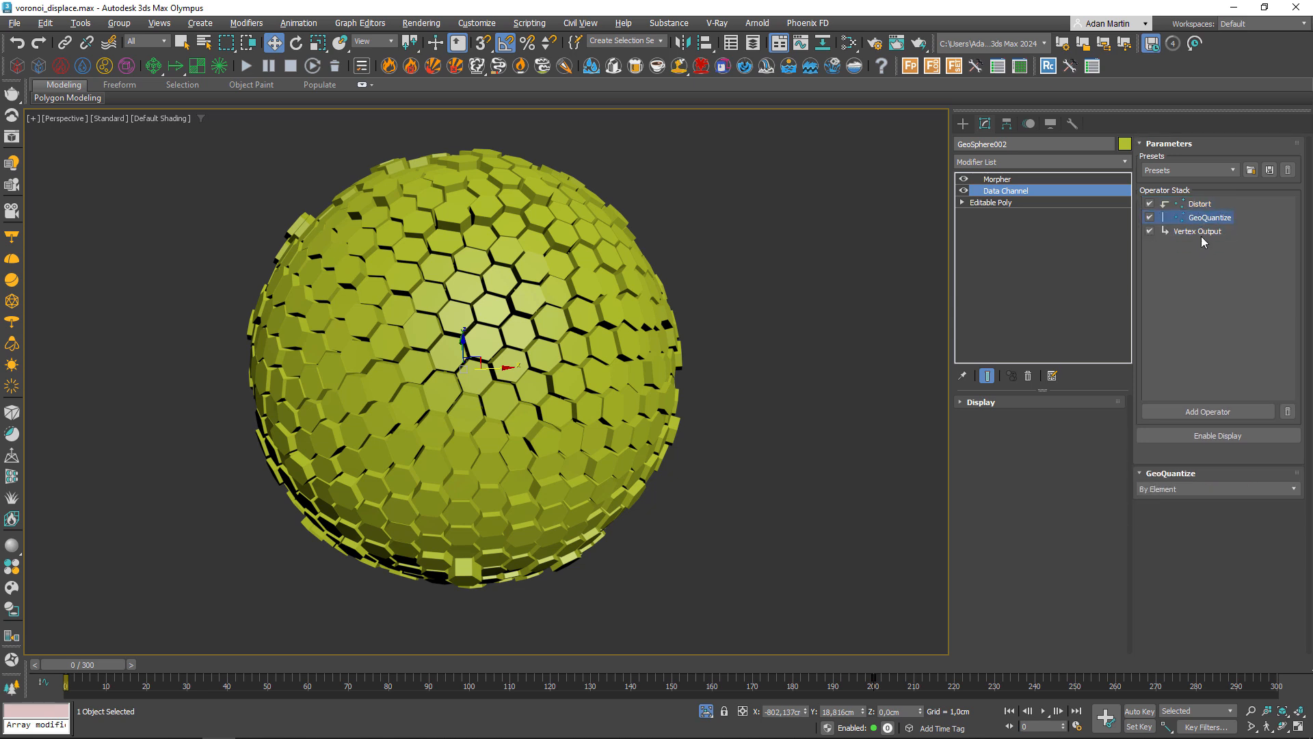
{"action": "left_click", "coordinate": [1202, 414]}
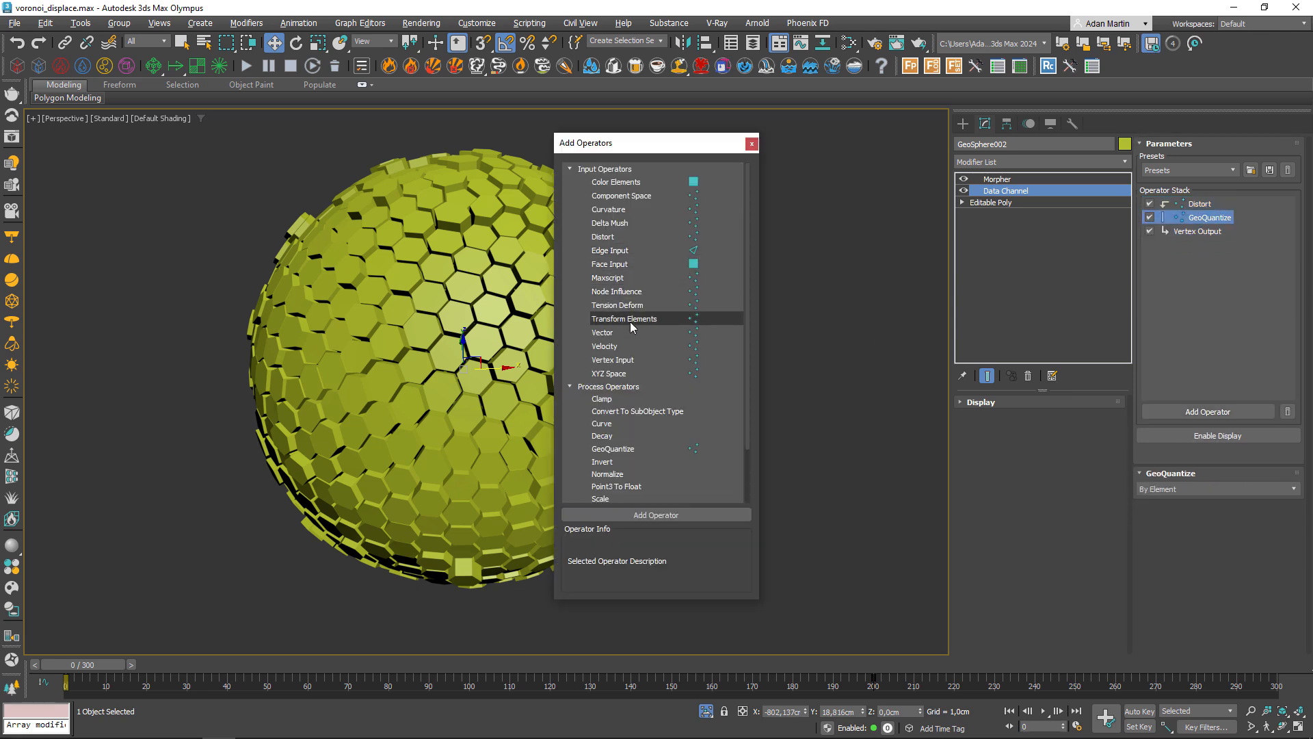
{"action": "double_click", "coordinate": [618, 292]}
{"action": "left_click", "coordinate": [752, 143]}
Step: Create a Point helper beside the sphere in the Top view with a size of about 6,74 cm
{"action": "middle_click_drag", "start_coordinate": [742, 357], "coordinate": [718, 355]}
{"action": "key", "text": "t"}
{"action": "left_click", "coordinate": [963, 124]}
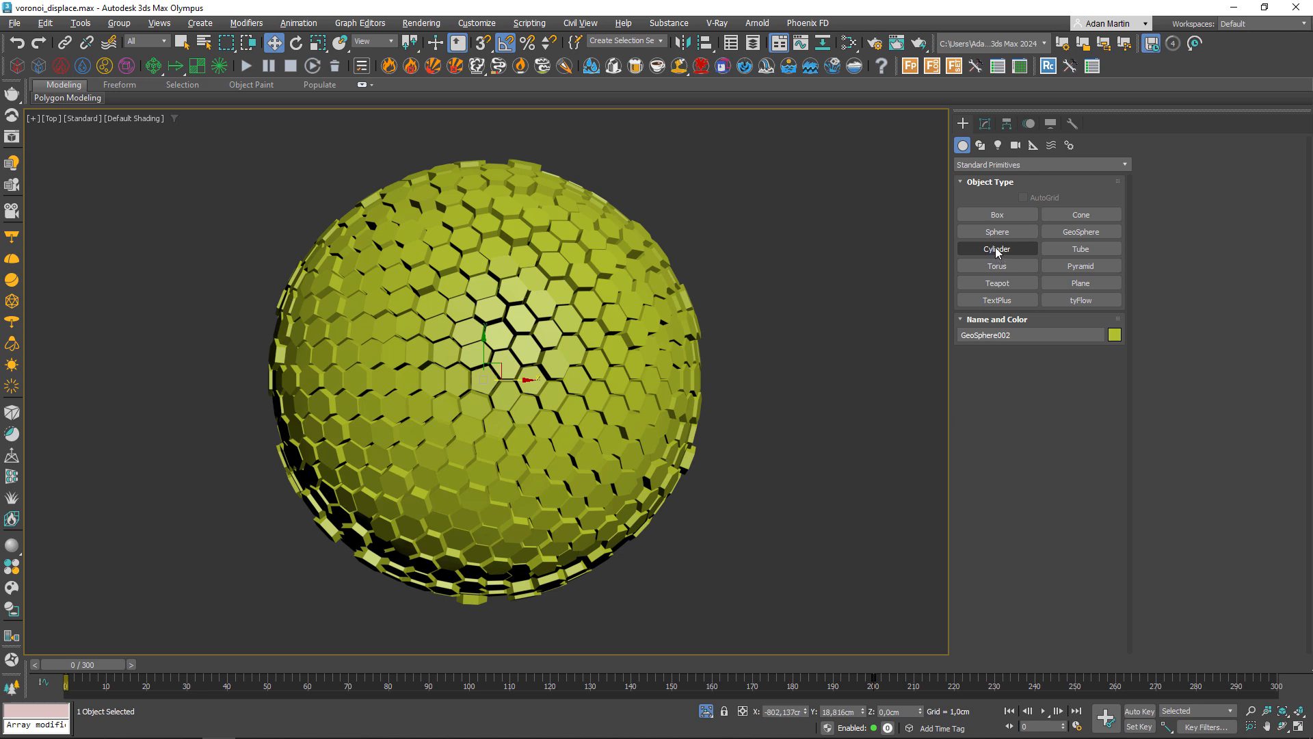
{"action": "left_click", "coordinate": [1034, 145]}
{"action": "left_click", "coordinate": [997, 266]}
{"action": "left_click_drag", "start_coordinate": [730, 372], "coordinate": [716, 374]}
{"action": "left_click_drag", "start_coordinate": [1065, 459], "coordinate": [1065, 437]}
{"action": "key", "text": "f"}
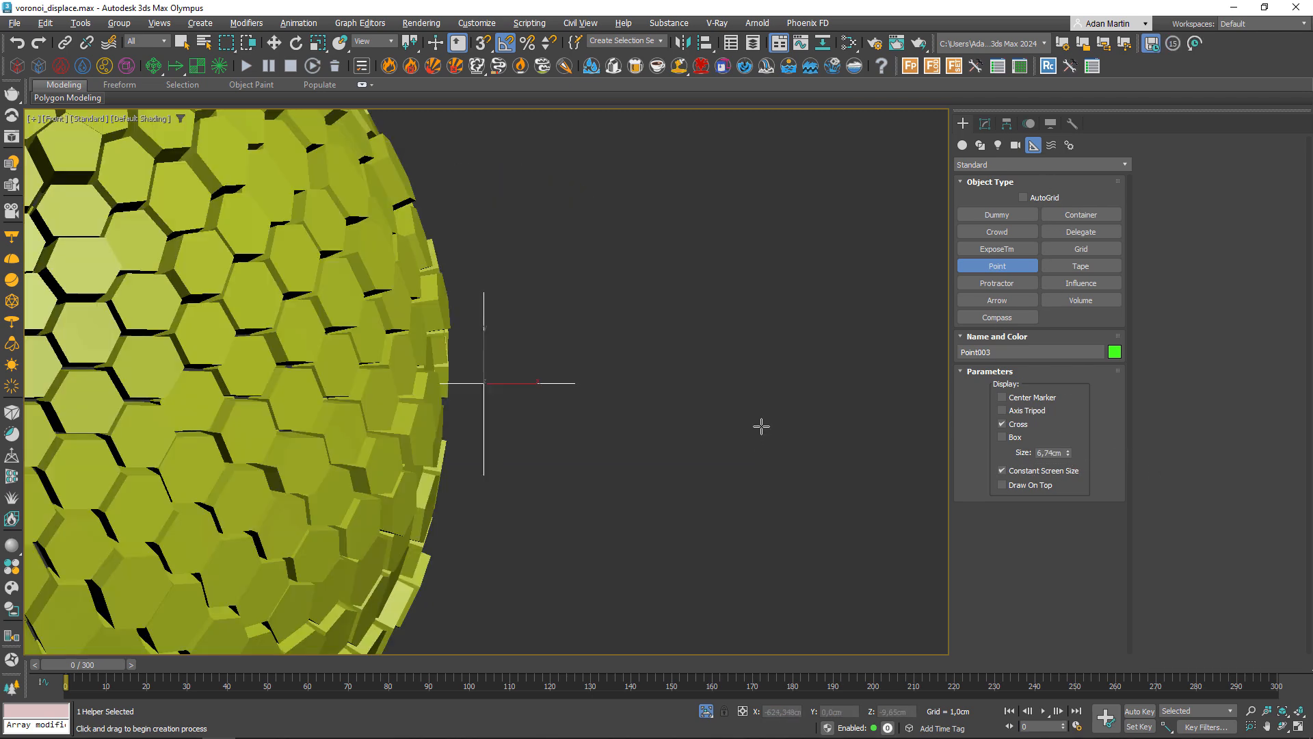
{"action": "middle_click_drag", "start_coordinate": [683, 390], "coordinate": [725, 383], "text": "alt"}
{"action": "key", "text": "w"}
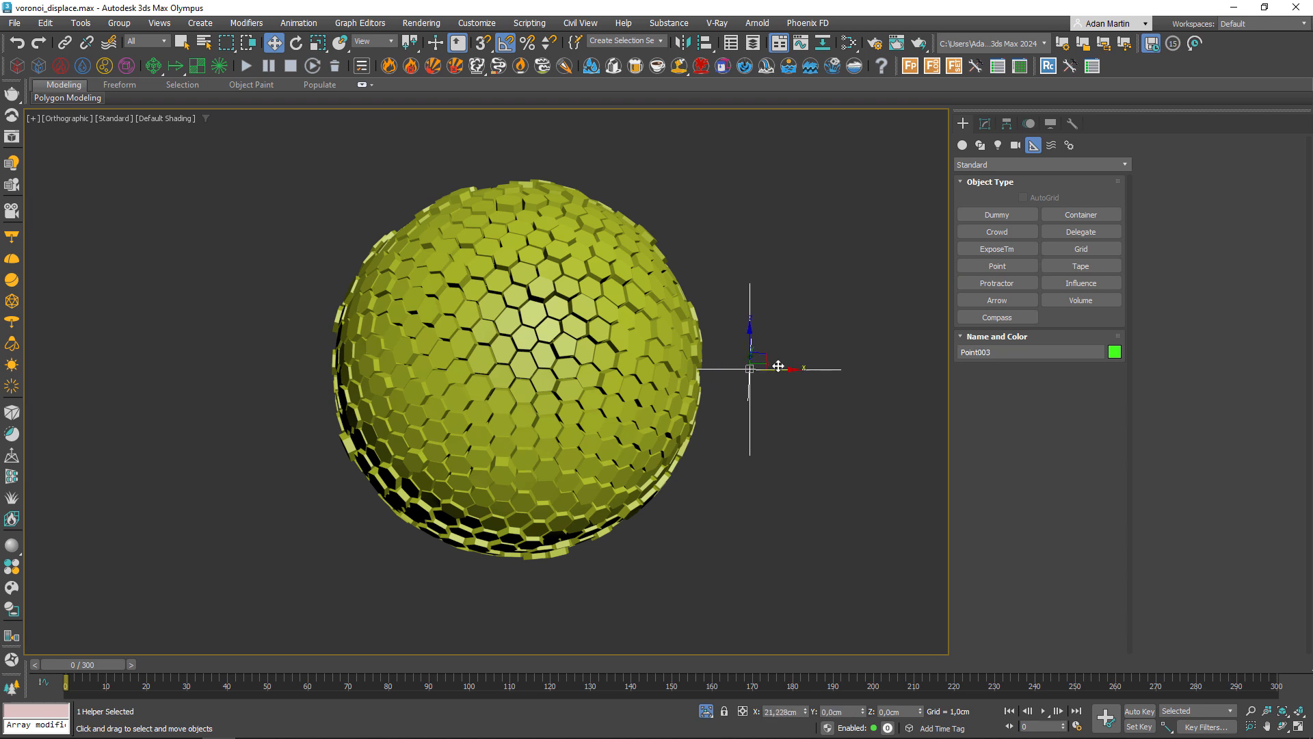
Step: Move the sphere's Node Influence operator above Vertex Output and set its blend mode to Add
{"action": "left_click", "coordinate": [684, 369]}
{"action": "left_click", "coordinate": [985, 124]}
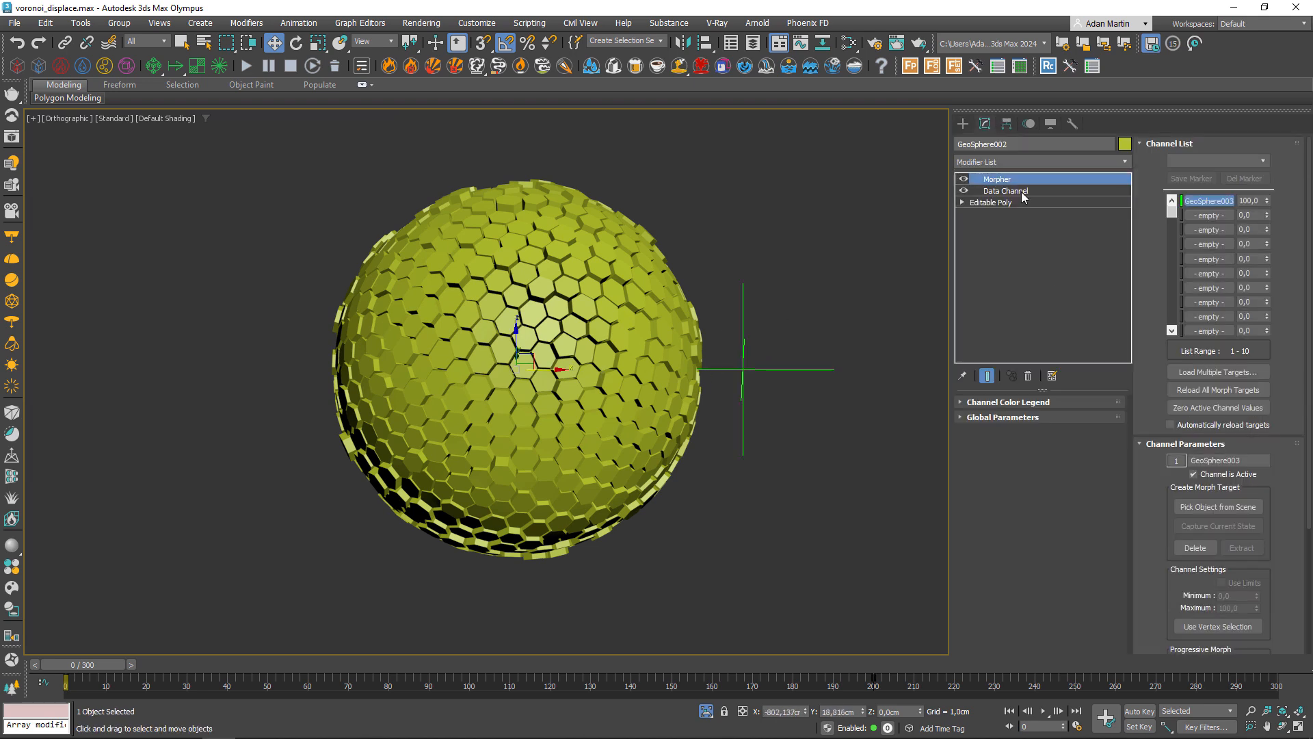
{"action": "left_click", "coordinate": [1016, 192]}
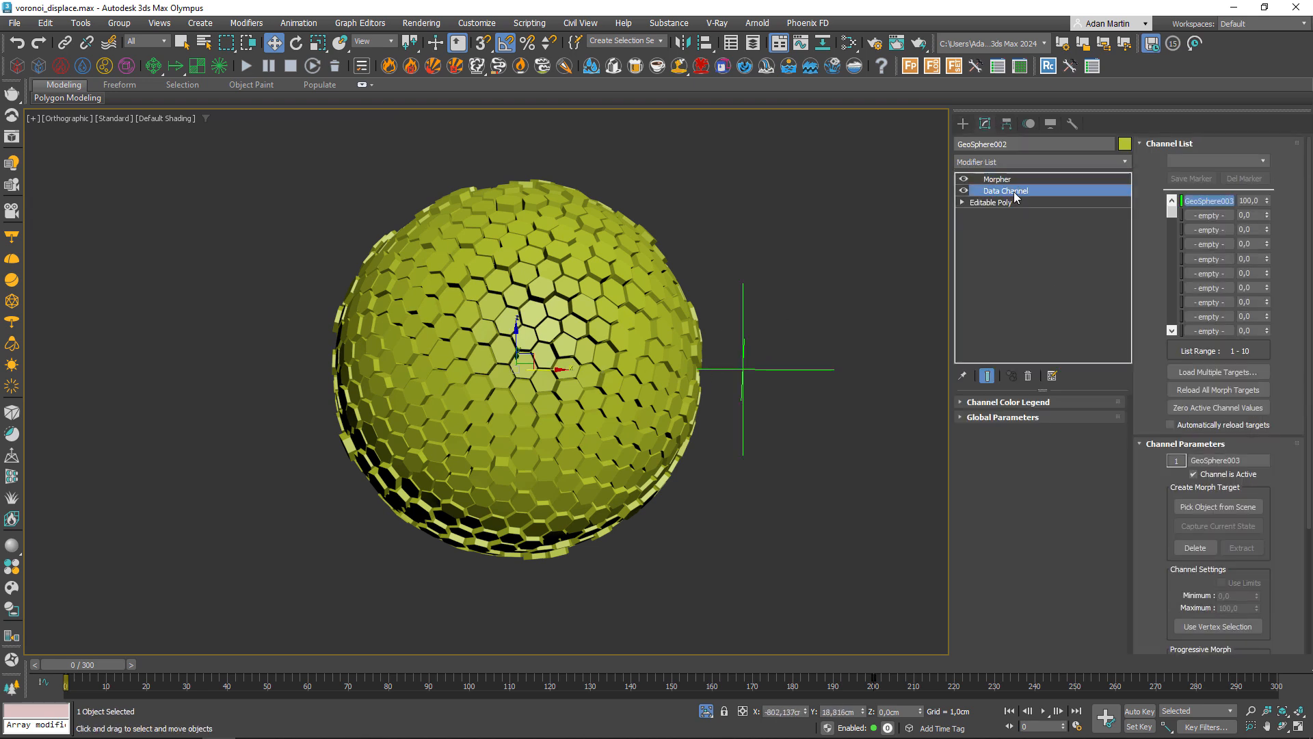
{"action": "left_click", "coordinate": [1200, 228]}
{"action": "left_click", "coordinate": [1212, 245]}
{"action": "mouse_move", "coordinate": [1214, 248]}
{"action": "left_mouse_down", "text": "ctrl"}
{"action": "mouse_move", "coordinate": [1223, 223]}
{"action": "mouse_move", "coordinate": [1212, 223]}
{"action": "left_mouse_up", "text": "ctrl"}
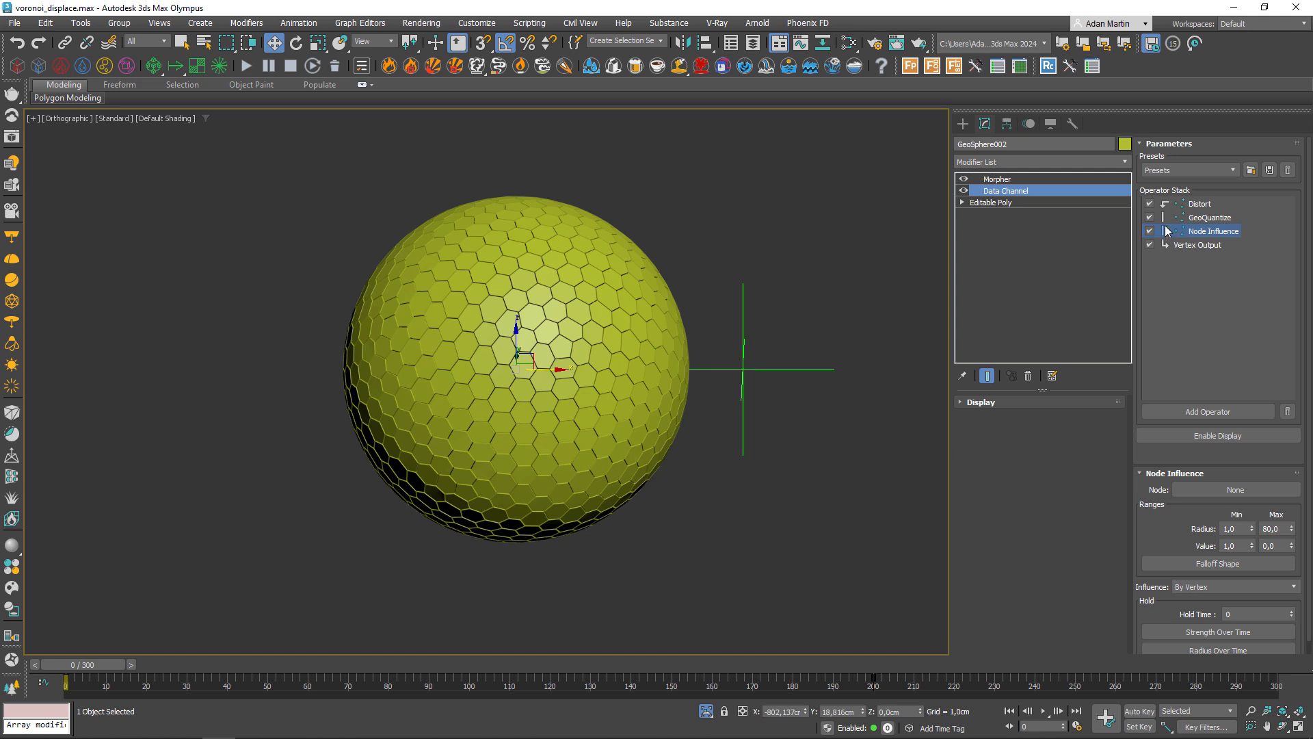
{"action": "right_click", "coordinate": [1191, 231]}
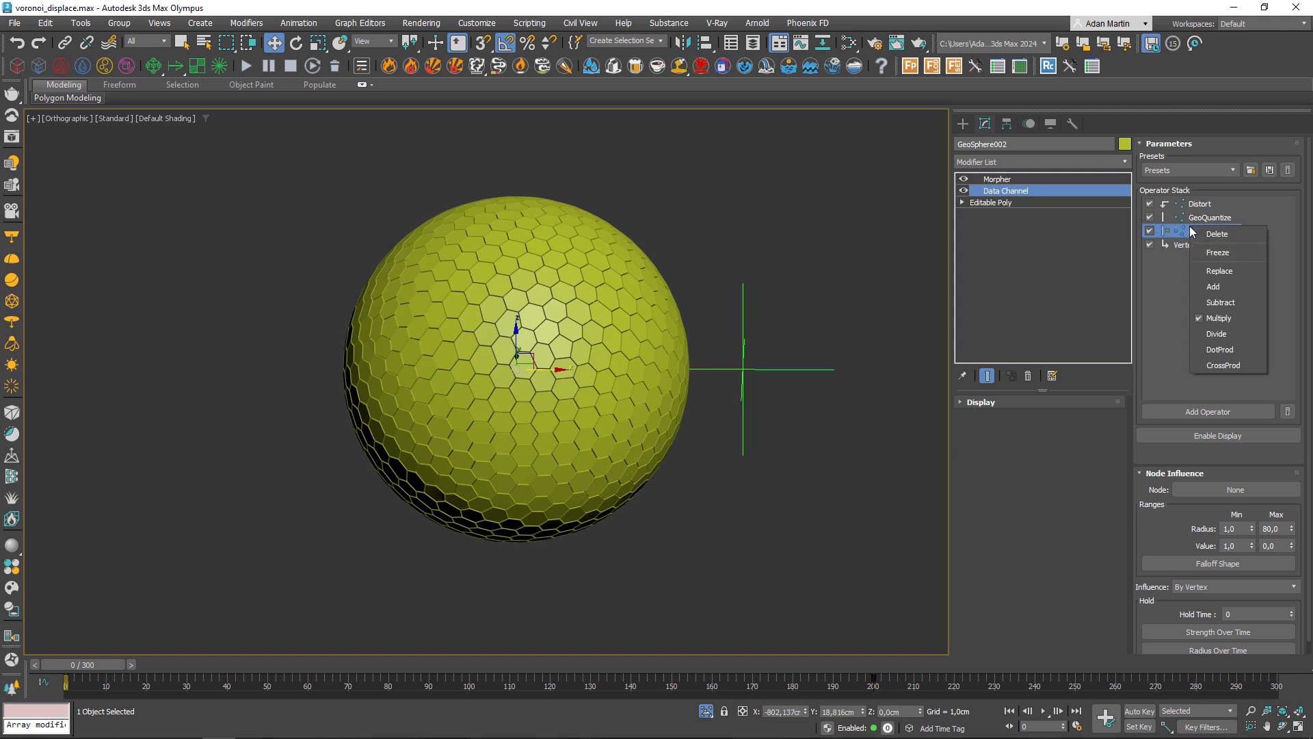
{"action": "left_click", "coordinate": [1217, 288]}
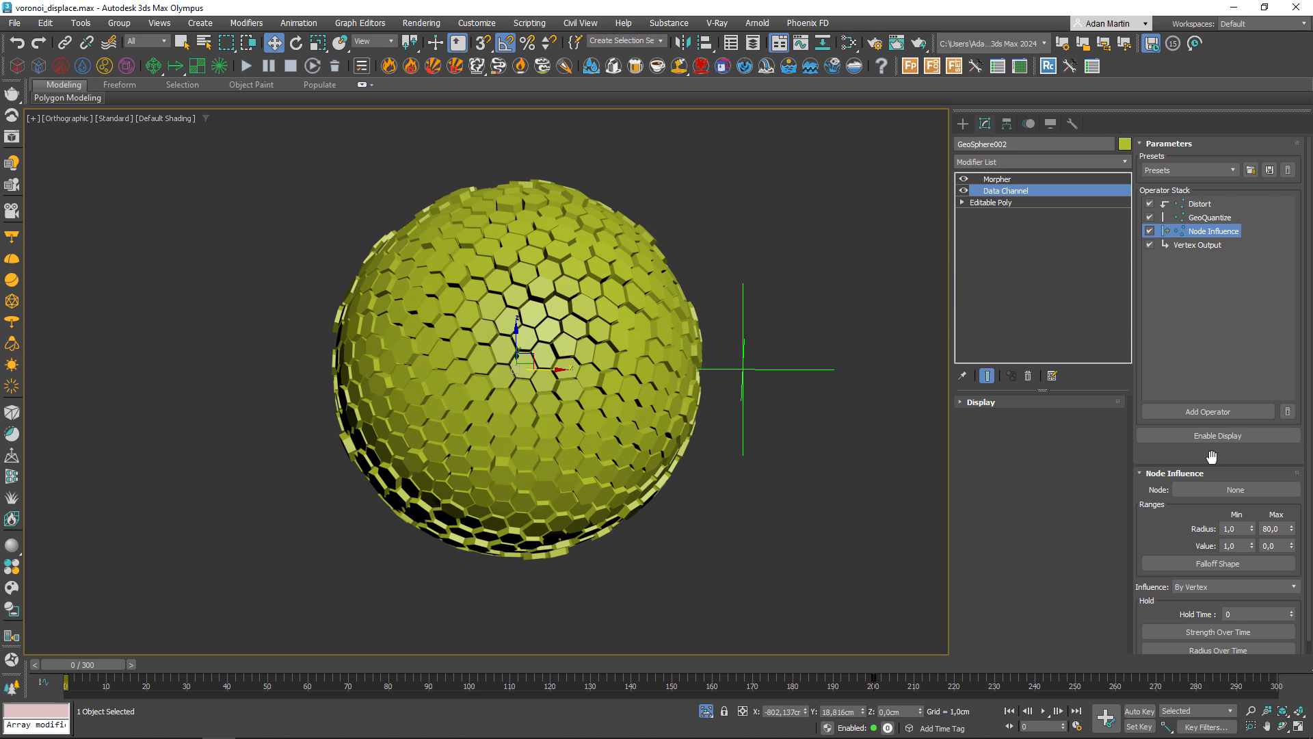
Step: Assign the Point helper as the Node Influence node and set the maximum radius to 783,3
{"action": "left_click", "coordinate": [1209, 490]}
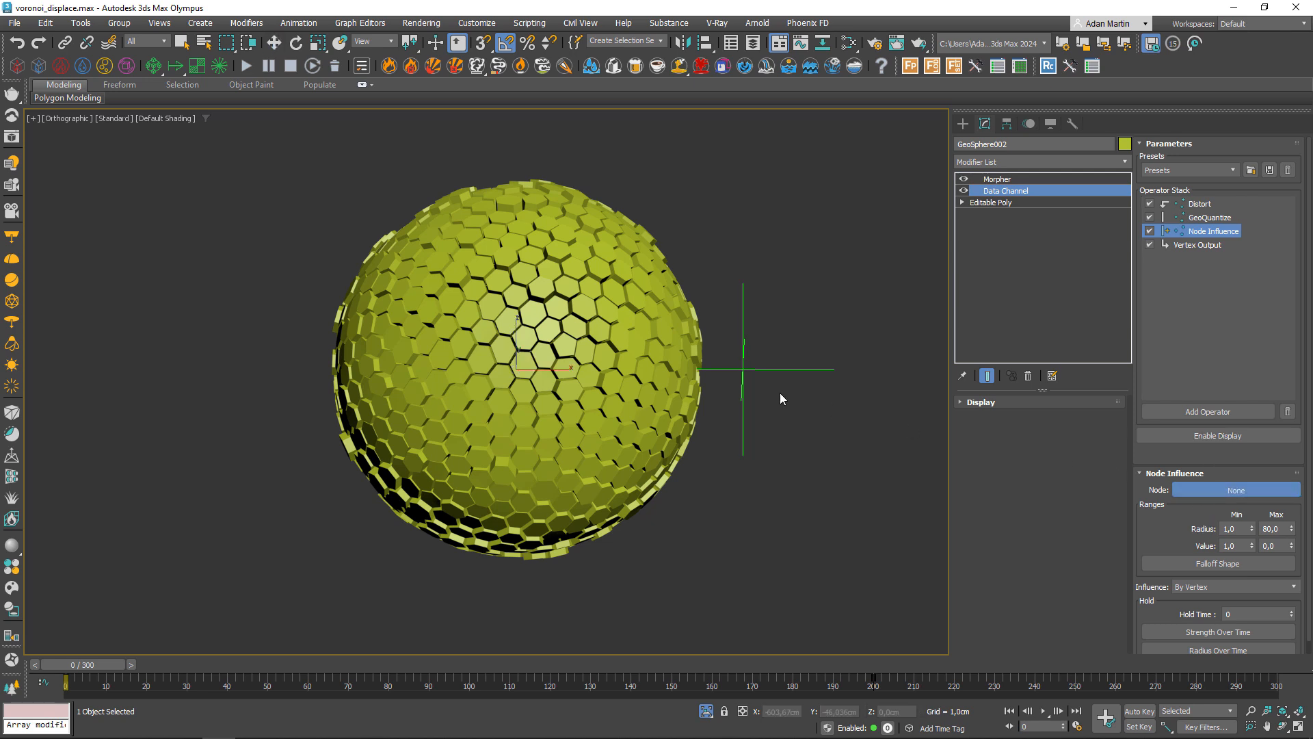
{"action": "left_click", "coordinate": [747, 370]}
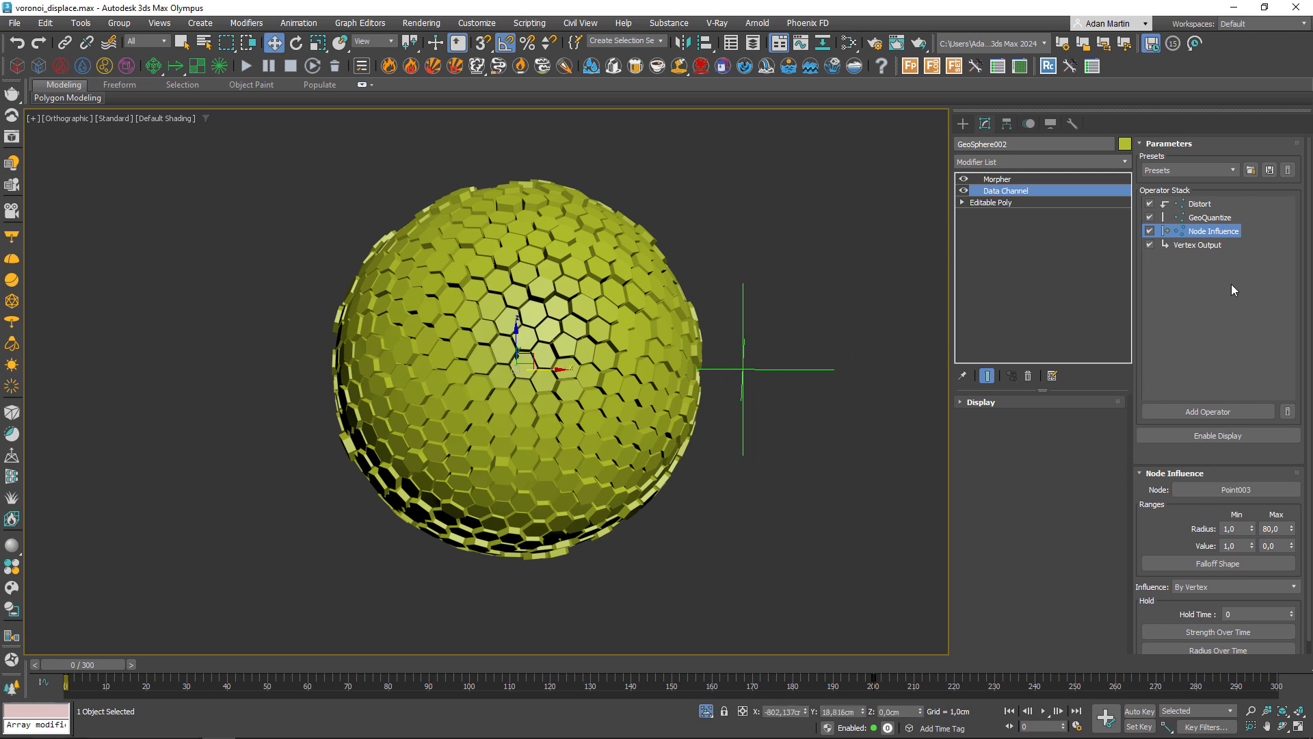
{"action": "left_click_drag", "start_coordinate": [1291, 531], "coordinate": [1288, 455]}
{"action": "type", "text": "318,9"}
{"action": "key", "text": "Return"}
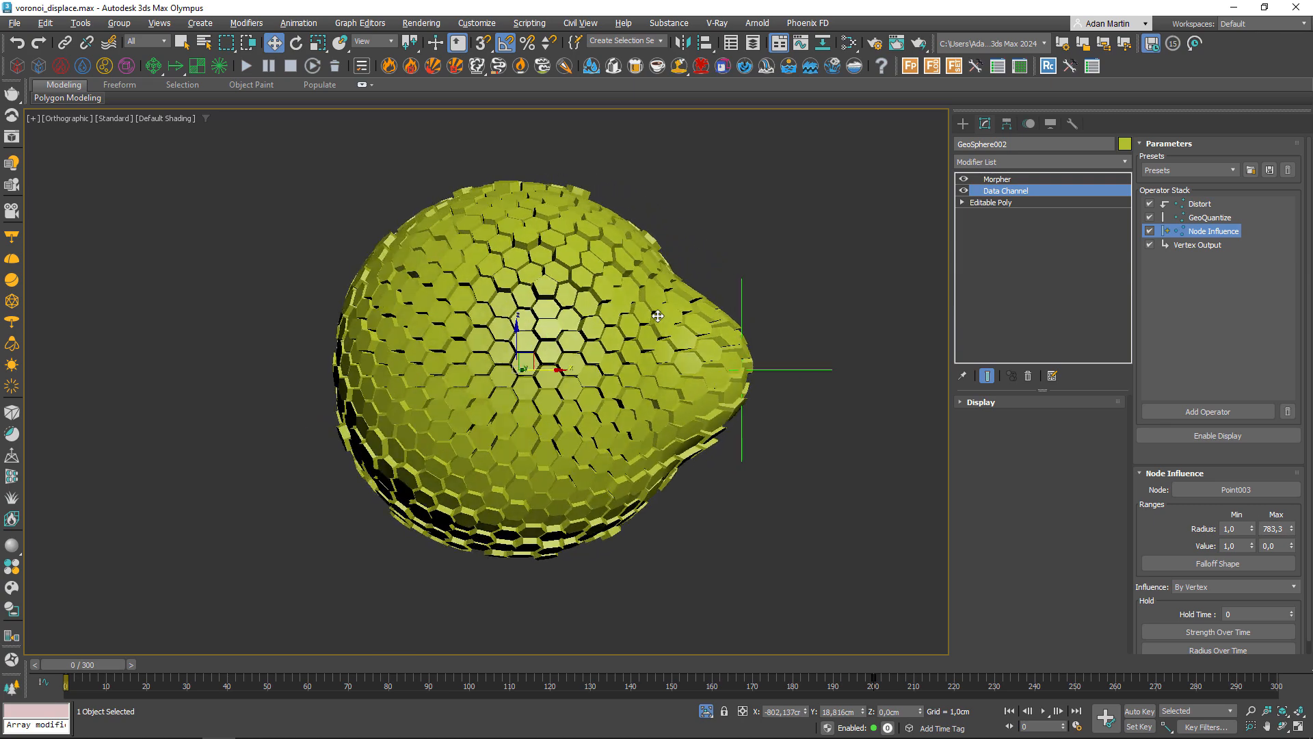
Step: Set the Node Influence mode to By Element so each hexagon is affected as a whole
{"action": "scroll", "coordinate": [746, 320], "scroll_direction": "up", "scroll_amount": 3}
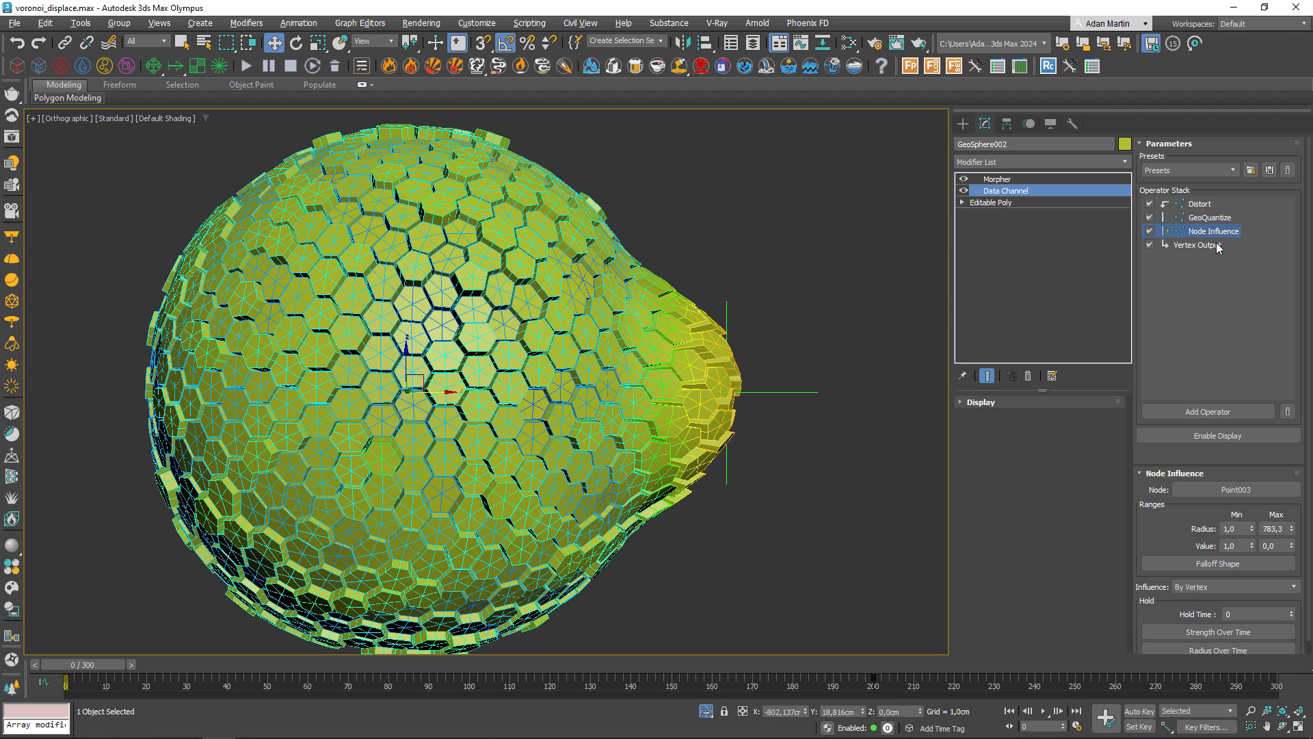
{"action": "left_click", "coordinate": [1199, 587]}
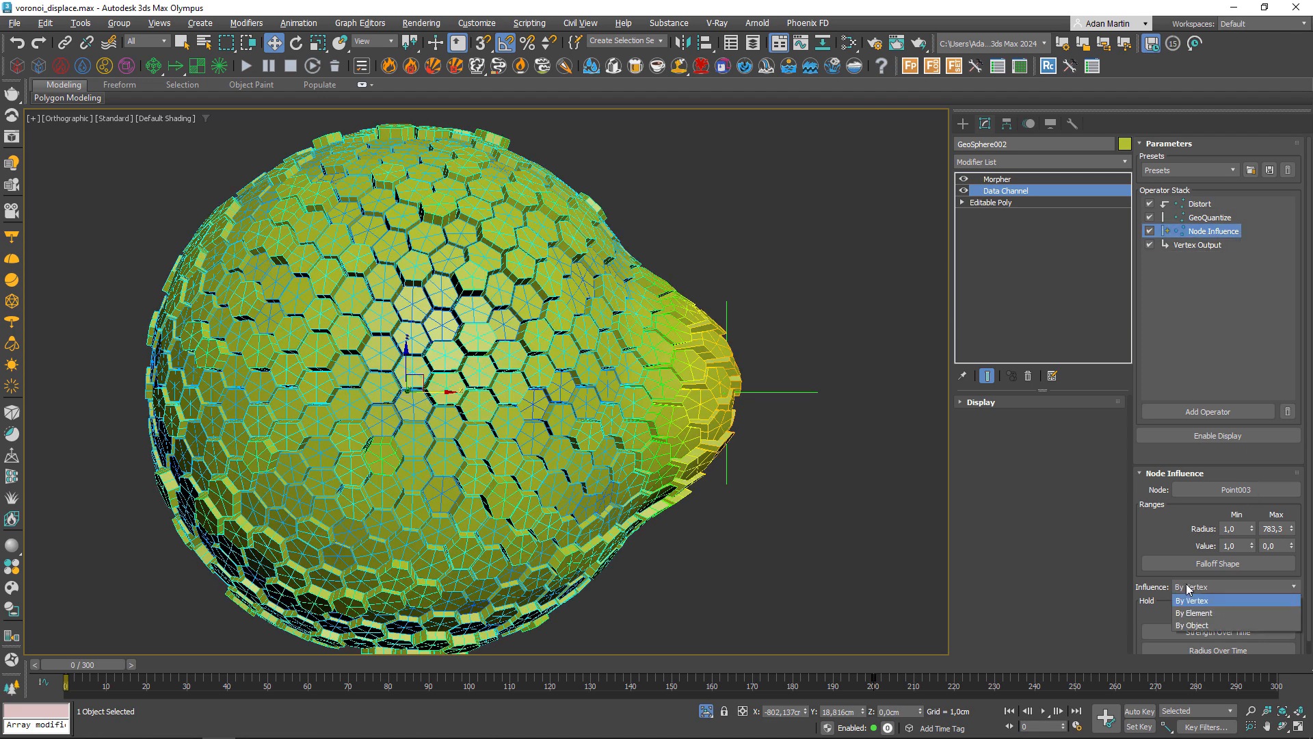
{"action": "left_click", "coordinate": [1206, 616]}
{"action": "scroll", "coordinate": [770, 397], "scroll_direction": "down", "scroll_amount": 3}
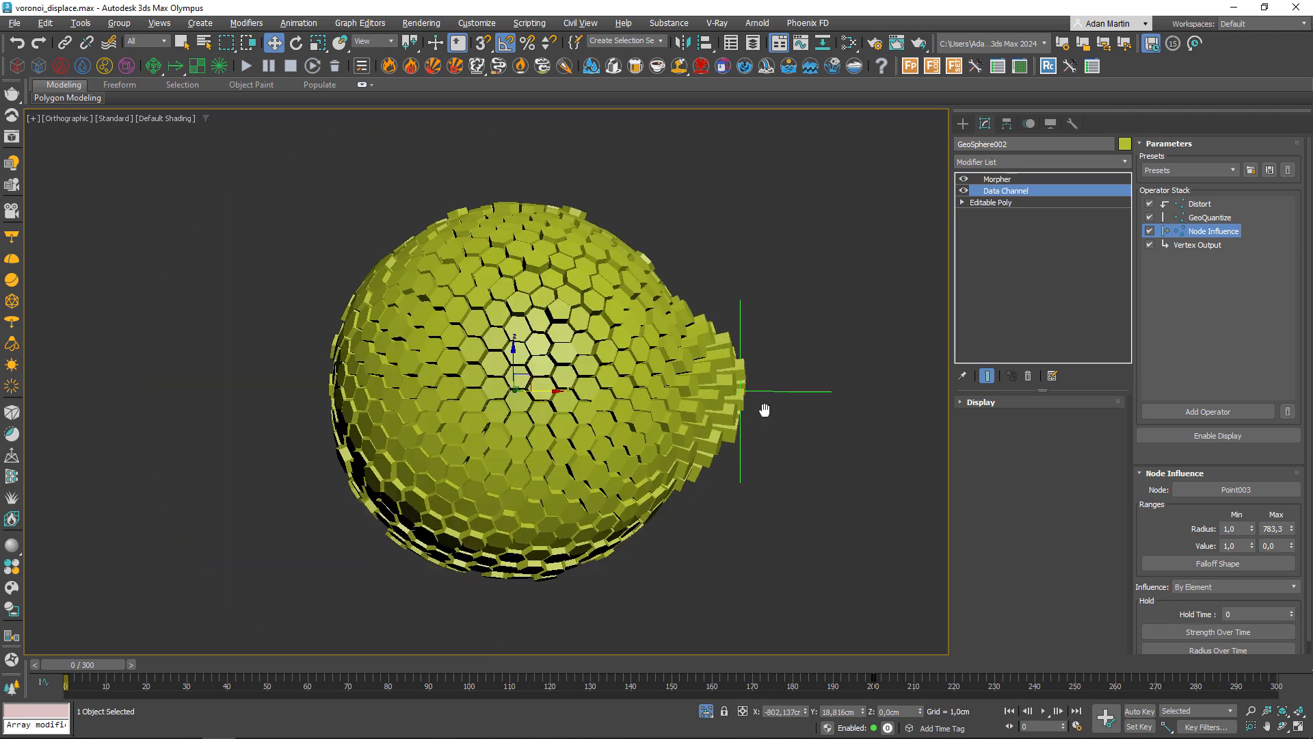
Step: Try moving the Point helper around the sphere to test its influence on the hexagons
{"action": "left_click", "coordinate": [748, 371]}
{"action": "left_click_drag", "start_coordinate": [748, 372], "coordinate": [612, 503]}
{"action": "left_click_drag", "start_coordinate": [466, 490], "coordinate": [786, 392]}
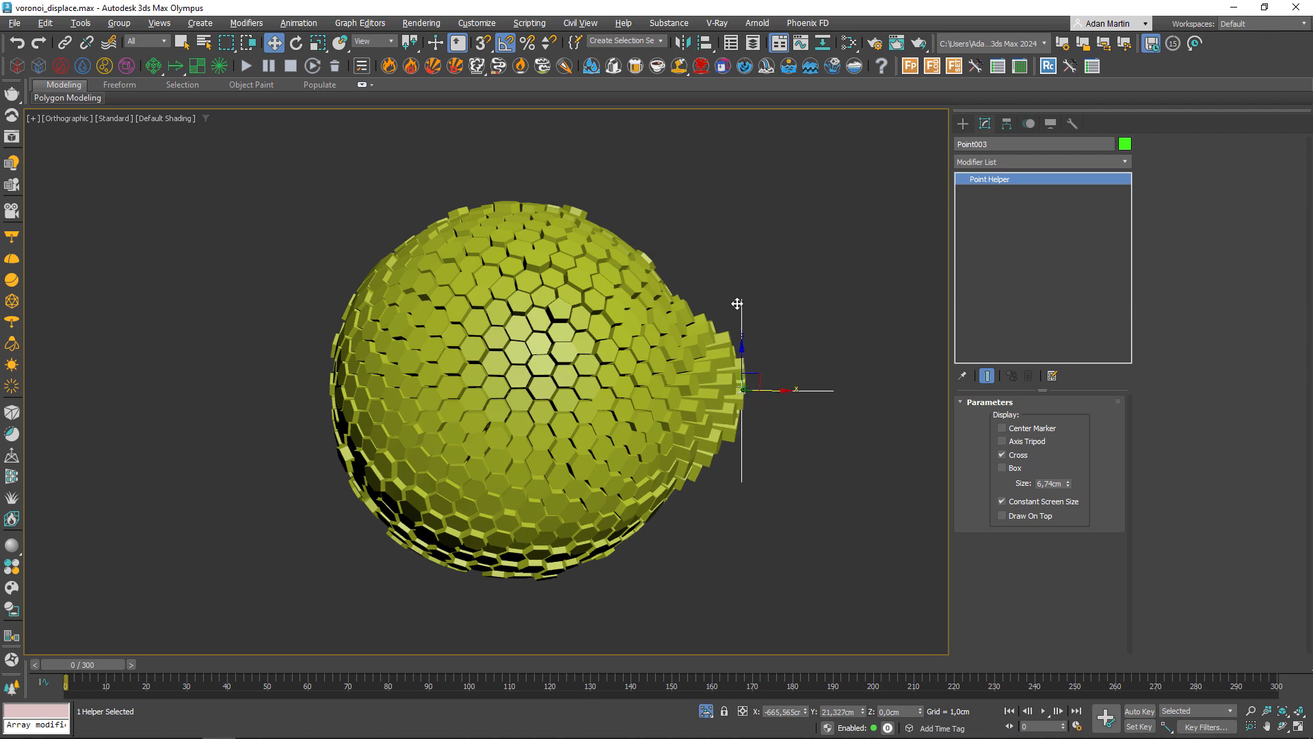
Step: Create a large Dummy helper over the sphere in the Top view and align it to the sphere
{"action": "middle_click_drag", "start_coordinate": [743, 383], "coordinate": [741, 494], "text": "alt"}
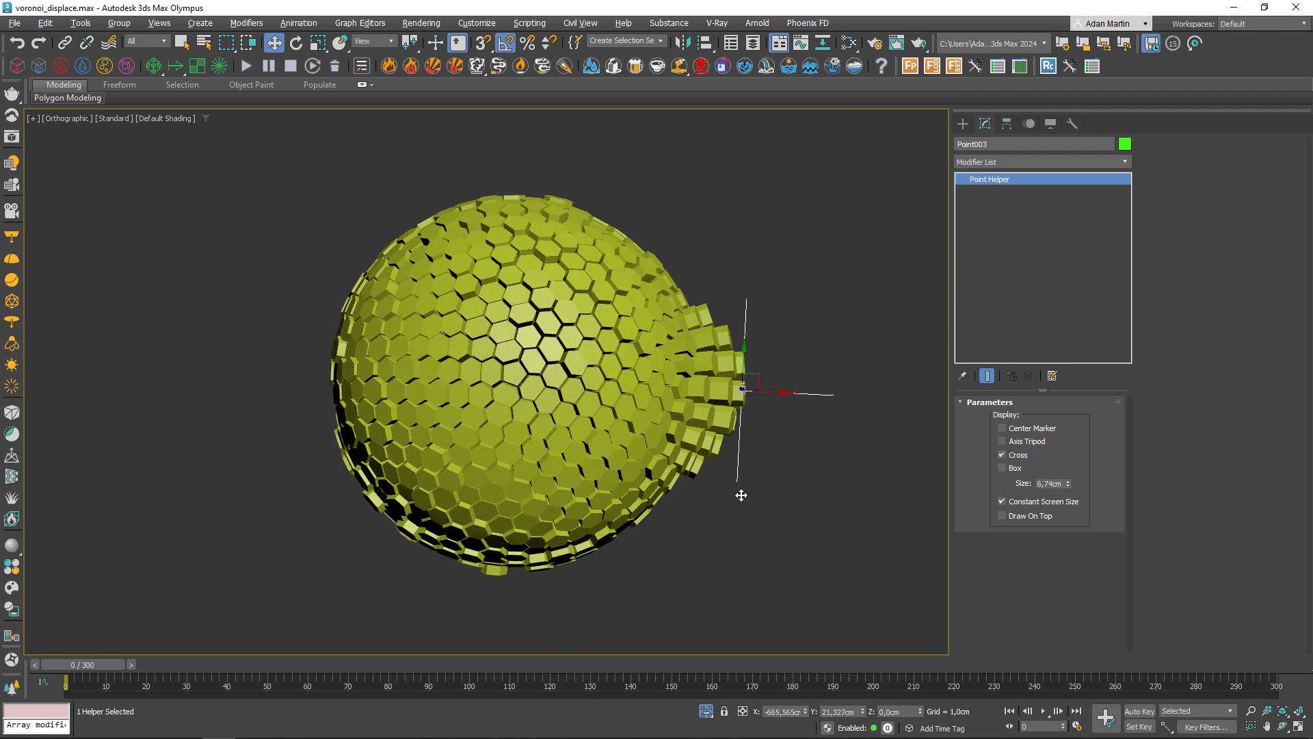
{"action": "key", "text": "t"}
{"action": "key", "text": "z"}
{"action": "left_click", "coordinate": [962, 123]}
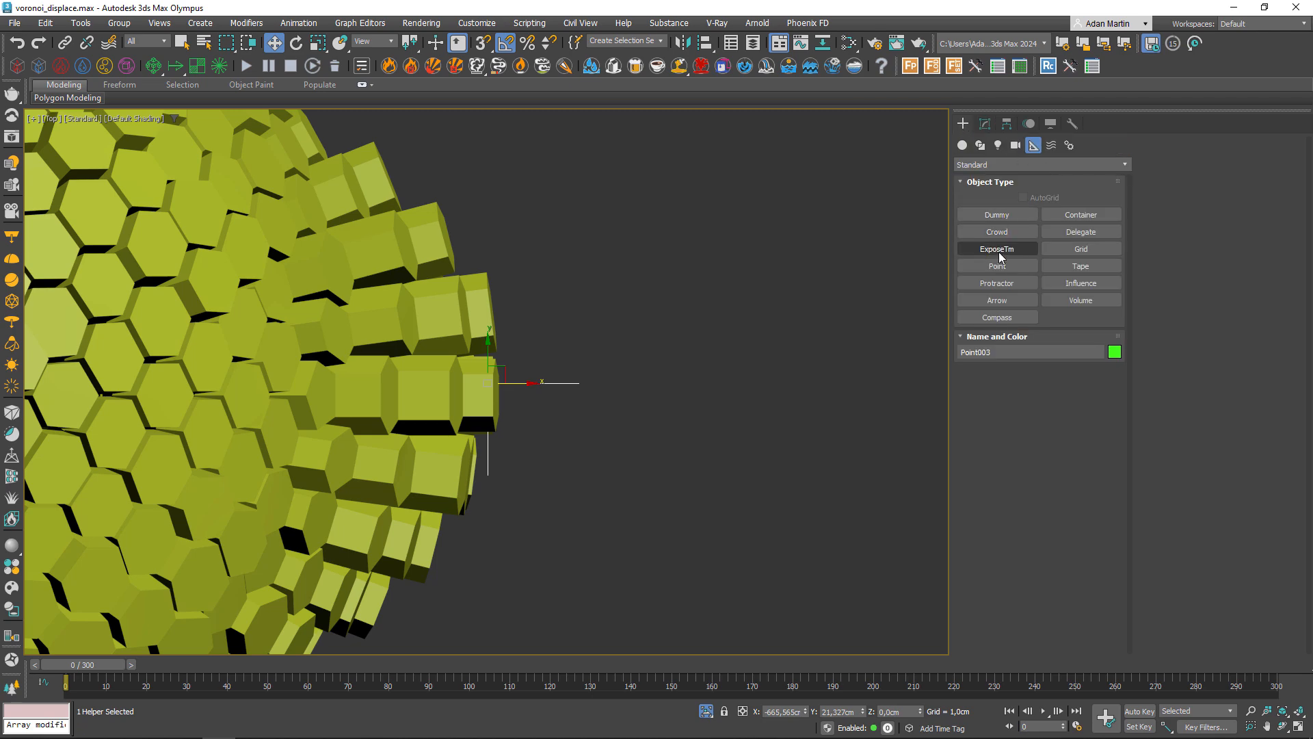
{"action": "left_click", "coordinate": [997, 215]}
{"action": "scroll", "coordinate": [609, 325], "scroll_direction": "down", "scroll_amount": 5}
{"action": "left_click_drag", "start_coordinate": [282, 206], "coordinate": [609, 461]}
{"action": "left_click", "coordinate": [703, 46]}
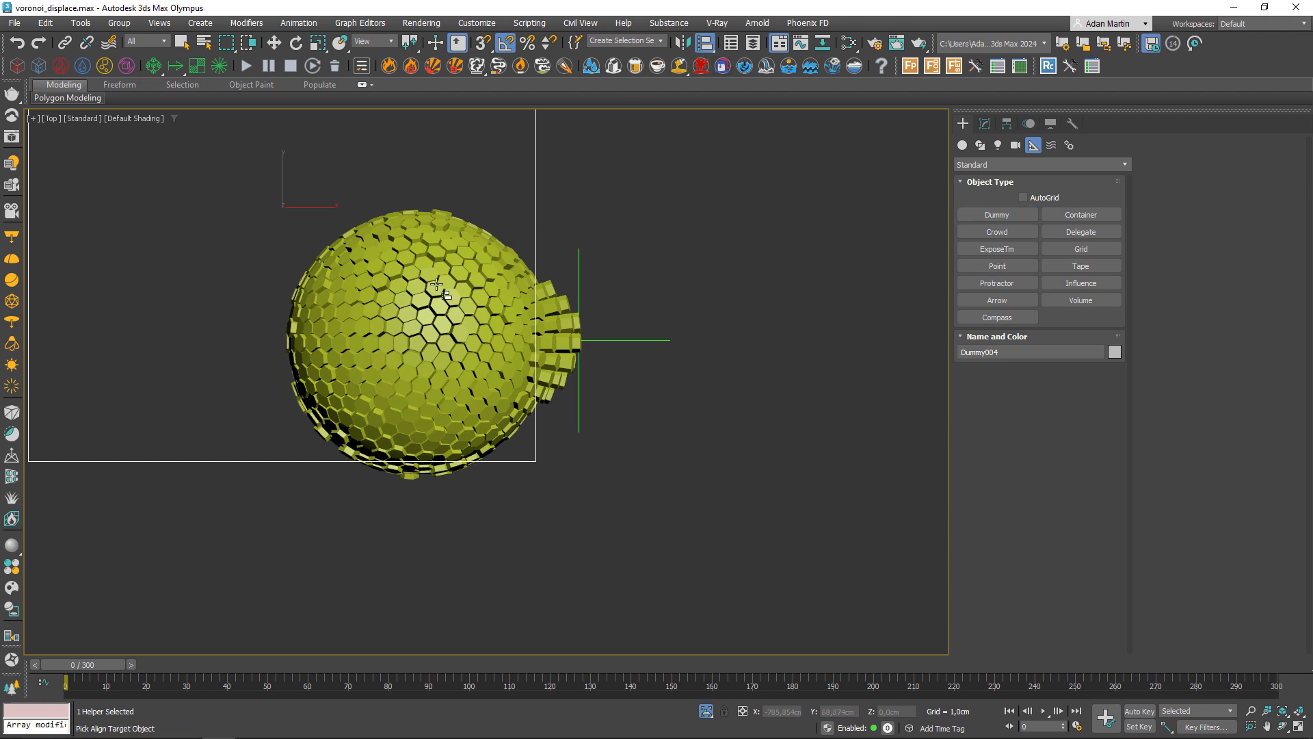
{"action": "left_click", "coordinate": [446, 294]}
{"action": "left_click", "coordinate": [661, 487]}
Step: Link the Point helper to the large Dummy helper so it follows the Dummy's rotation
{"action": "left_click", "coordinate": [602, 340]}
{"action": "left_click", "coordinate": [65, 43]}
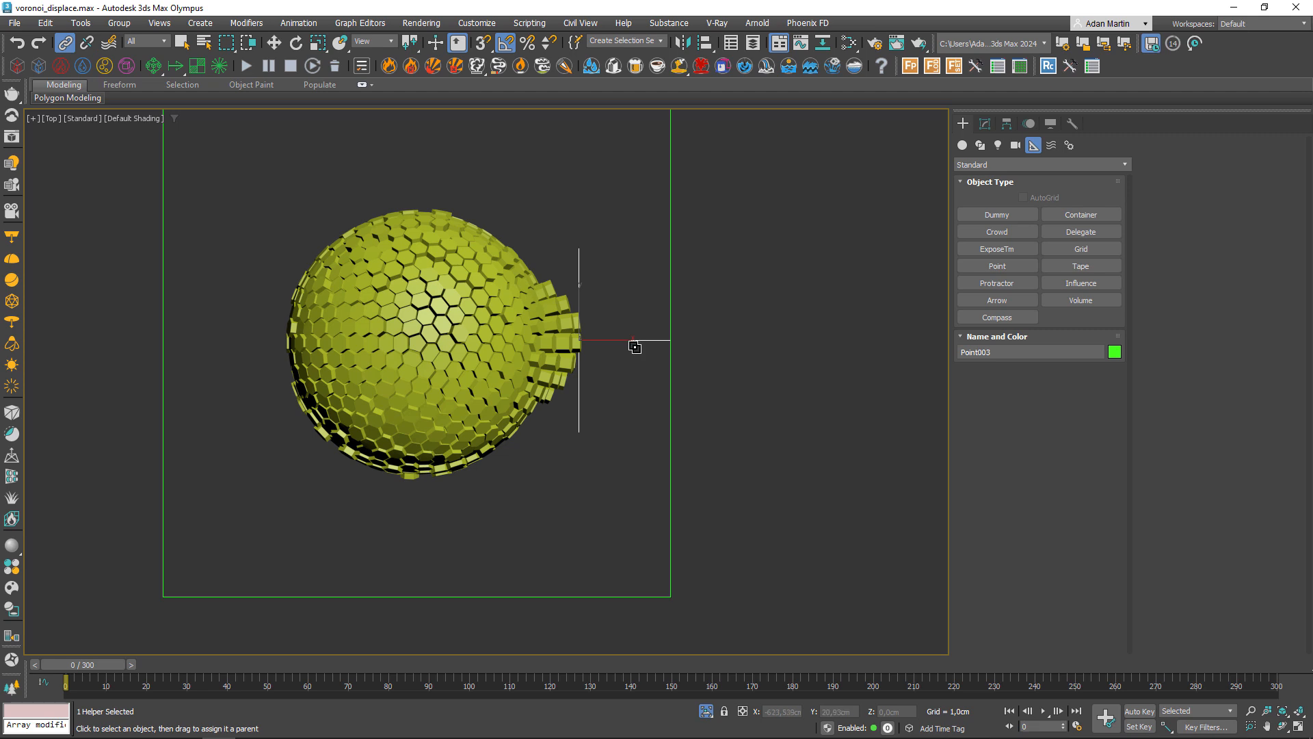
{"action": "left_click_drag", "start_coordinate": [674, 305], "coordinate": [675, 295]}
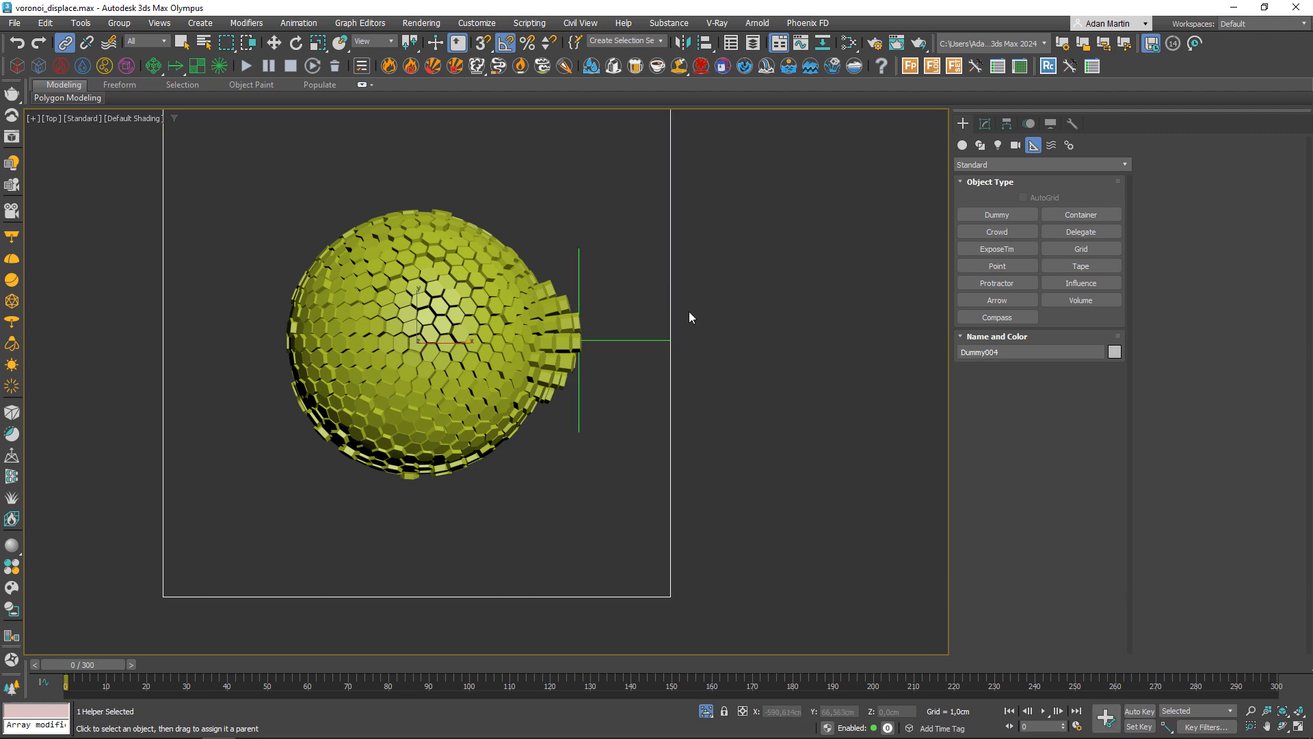
Step: Keyframe a -360 degree Z rotation of the Dummy at frame 118 using Auto Key
{"action": "key", "text": "n"}
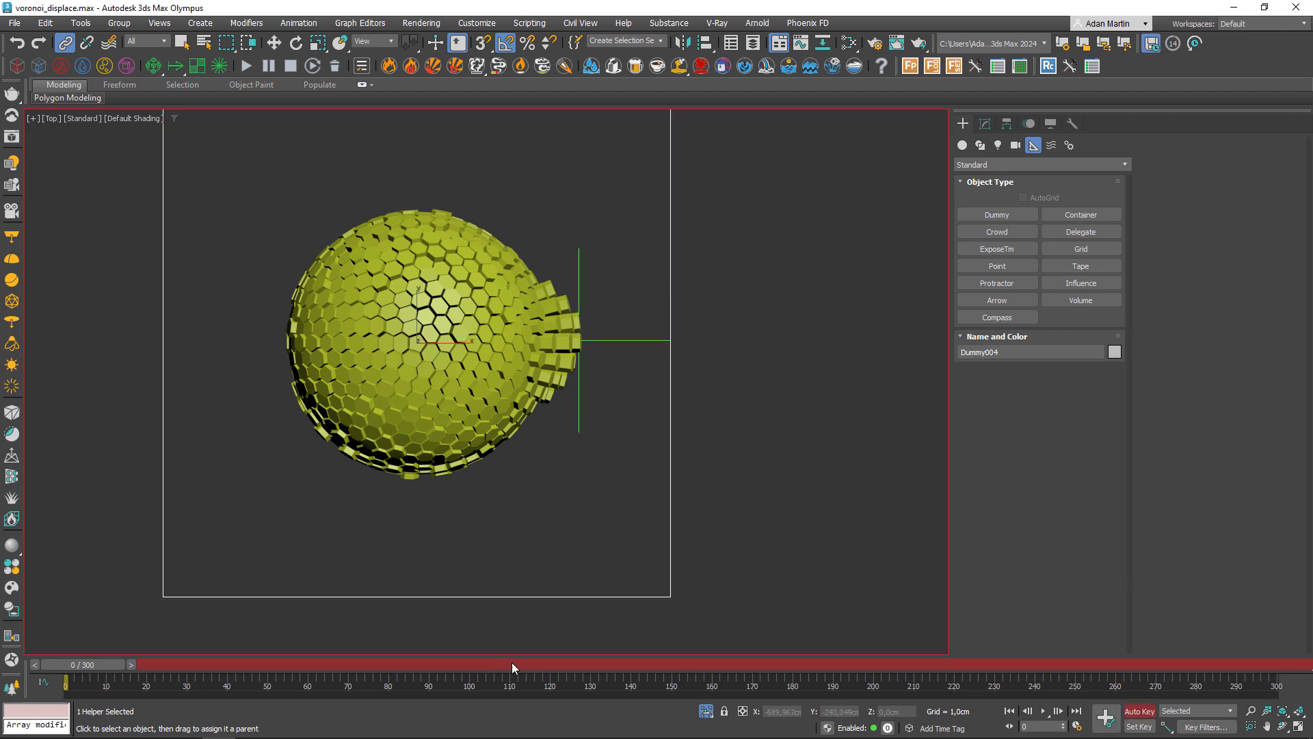
{"action": "left_click", "coordinate": [552, 663]}
{"action": "key", "text": "e"}
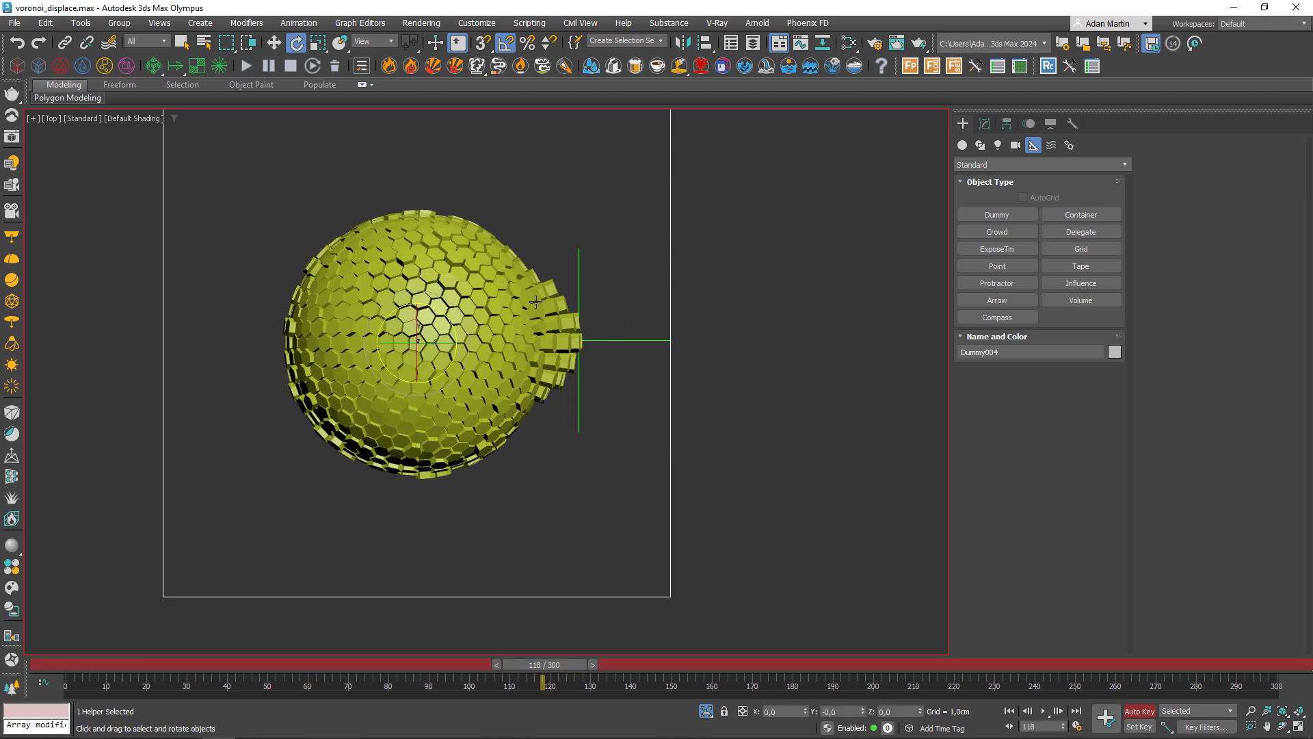
{"action": "left_click_drag", "start_coordinate": [442, 312], "coordinate": [660, 430]}
Step: Set the Param Curve Out-of-Range type in the Curve Editor so the Dummy's rotation repeats past its last key
{"action": "right_click", "coordinate": [578, 353]}
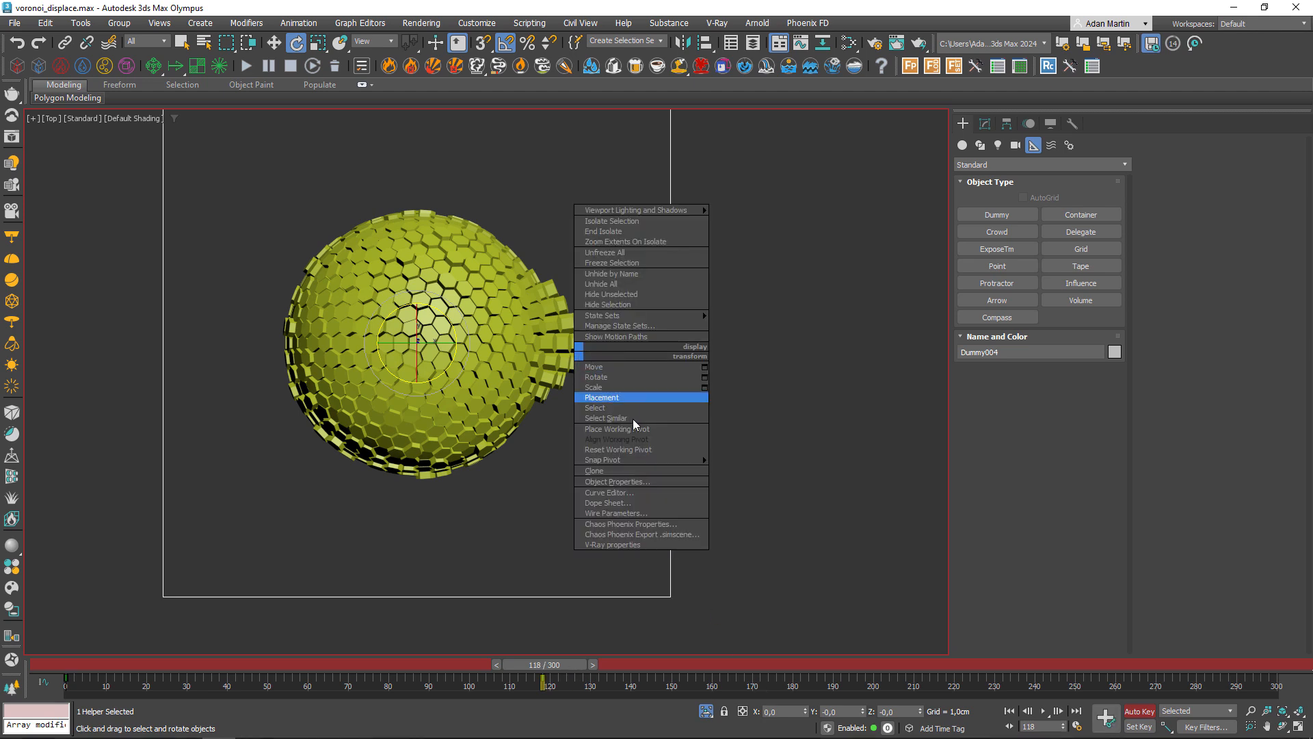
{"action": "left_click", "coordinate": [619, 494]}
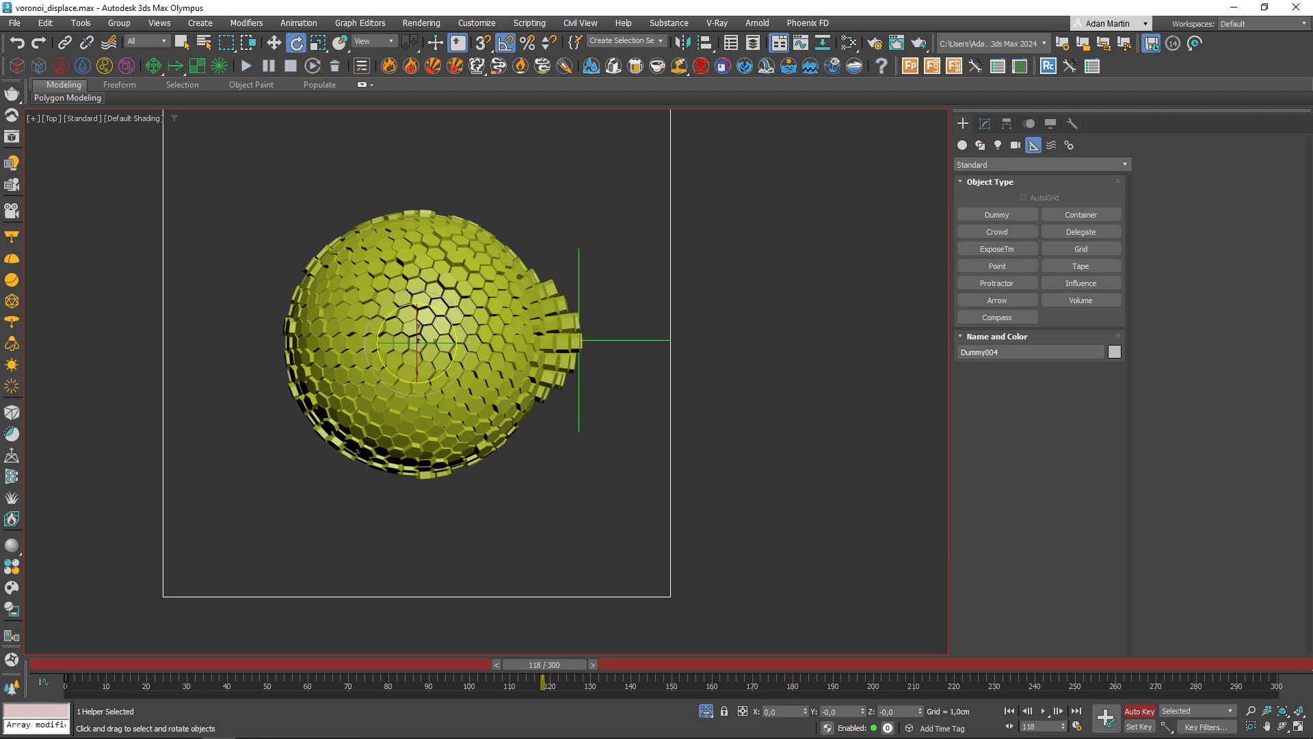
{"action": "left_click_drag", "start_coordinate": [688, 116], "coordinate": [591, 26]}
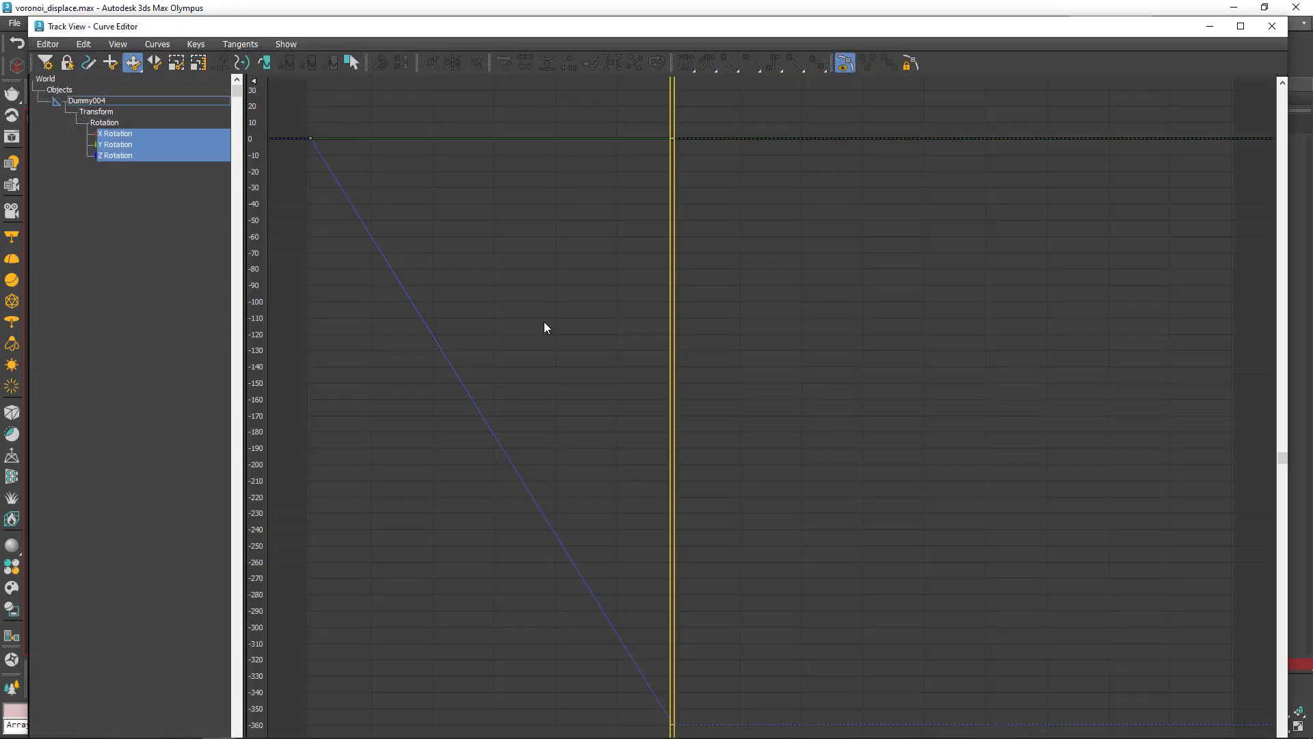
{"action": "left_click", "coordinate": [199, 64]}
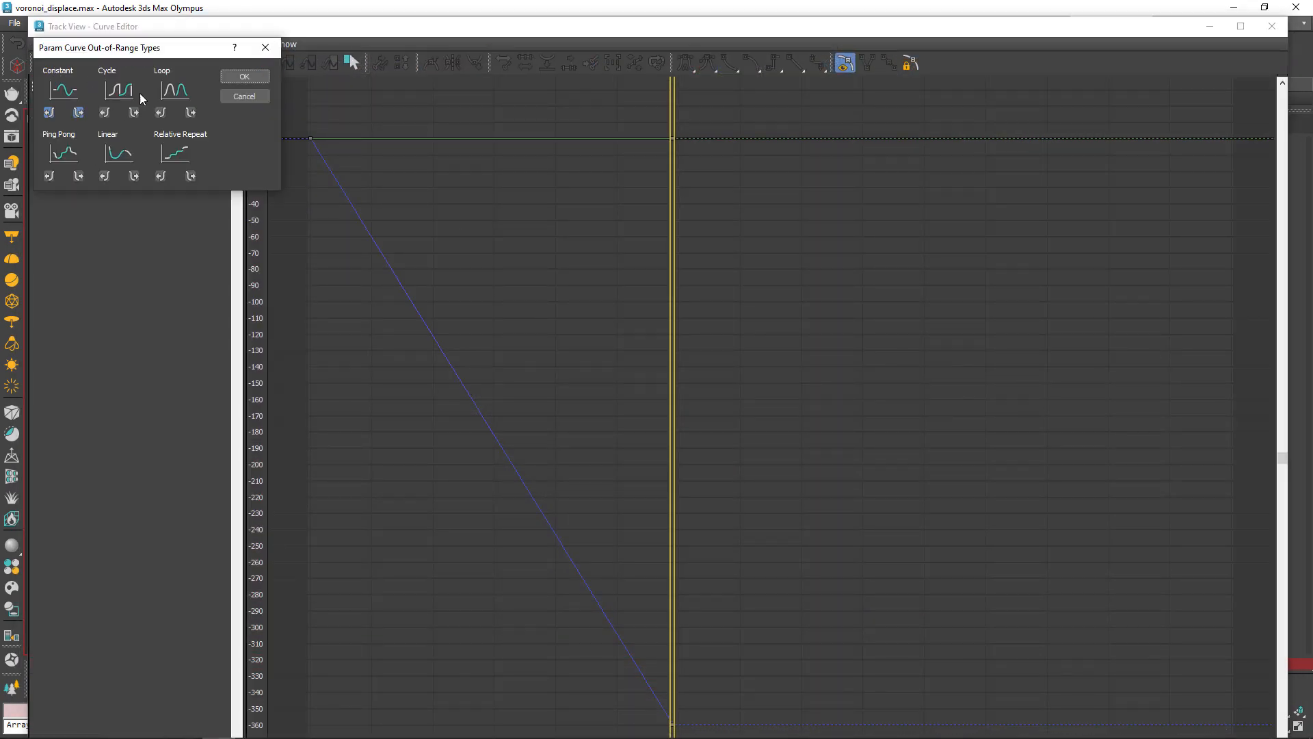
{"action": "left_click", "coordinate": [244, 76]}
{"action": "left_click", "coordinate": [1272, 27]}
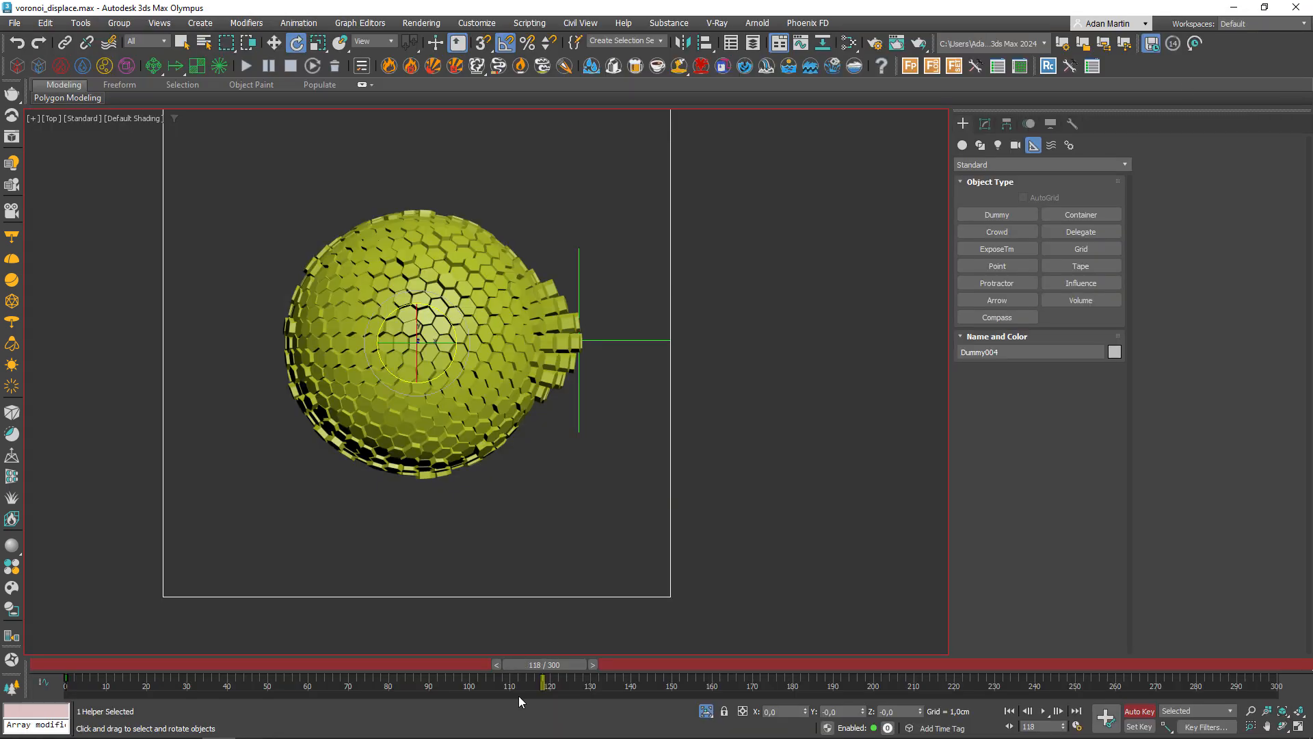
Step: Turn off Auto Key and preview the orbiting Point helper's effect on the hexagon sphere in the Perspective view
{"action": "left_click_drag", "start_coordinate": [545, 665], "coordinate": [41, 674]}
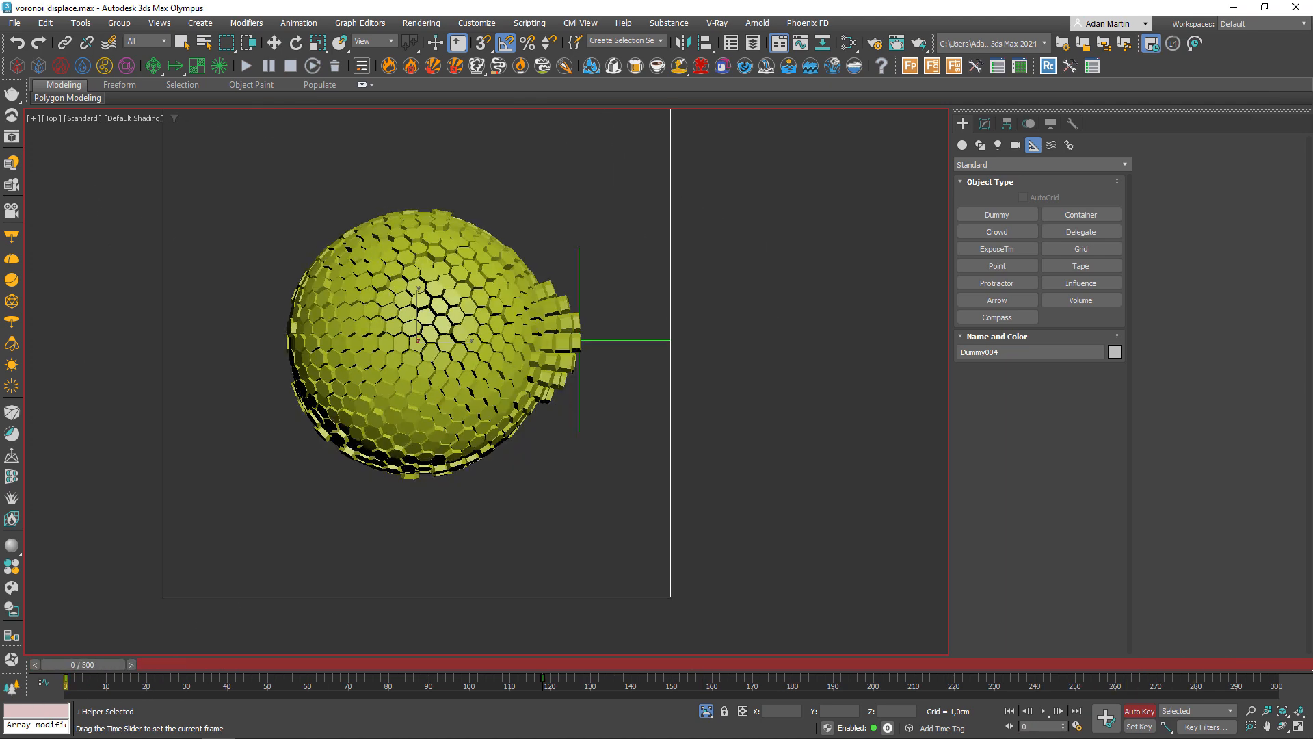
{"action": "key", "text": "e"}
{"action": "middle_click_drag", "start_coordinate": [440, 536], "coordinate": [536, 490], "text": "alt"}
{"action": "key", "text": "p"}
{"action": "key", "text": "z"}
{"action": "scroll", "coordinate": [532, 499], "scroll_direction": "down", "scroll_amount": 3}
{"action": "scroll", "coordinate": [537, 489], "scroll_direction": "up", "scroll_amount": 3}
{"action": "key", "text": "n"}
{"action": "left_click_drag", "start_coordinate": [123, 664], "coordinate": [630, 633]}
{"action": "key", "text": "e"}
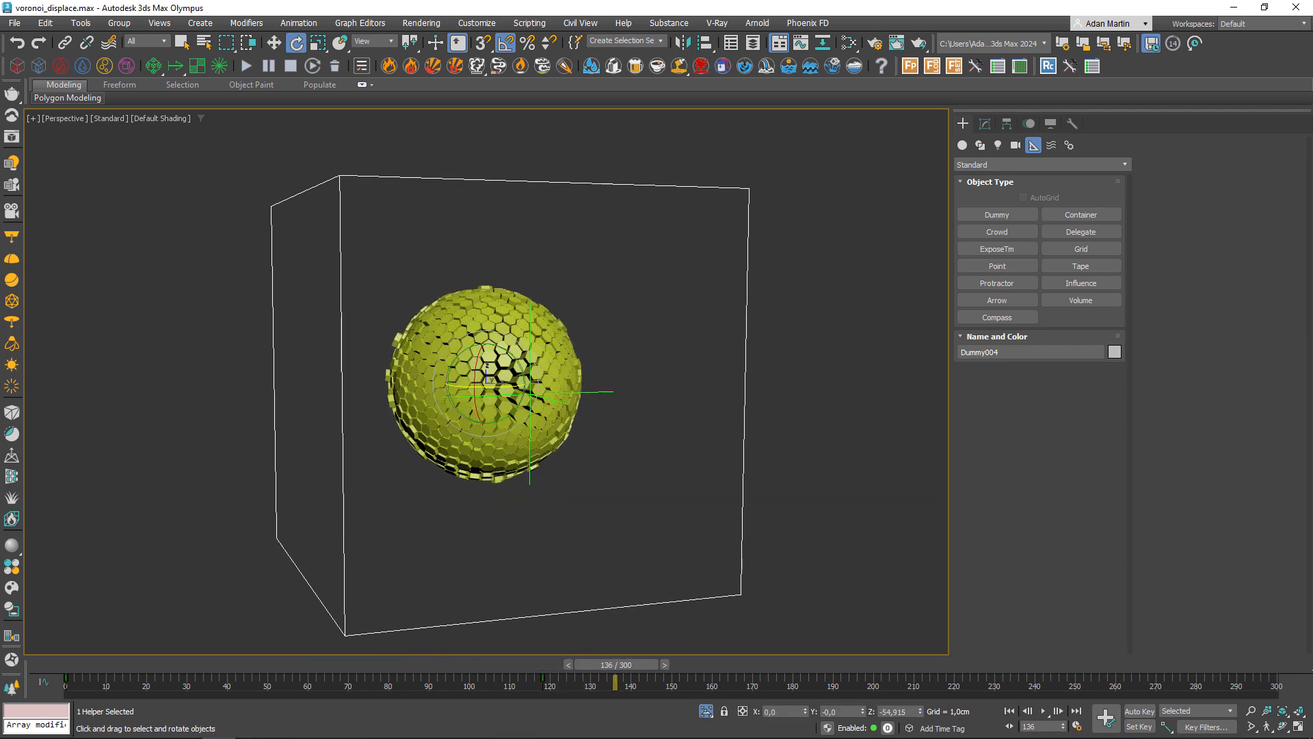
Step: Exit isolation and preview the grey hexagon sphere's animation in Perspective, ending in the VRayCam001 view
{"action": "left_click", "coordinate": [706, 711]}
{"action": "left_click", "coordinate": [705, 711]}
{"action": "middle_click_drag", "start_coordinate": [718, 469], "coordinate": [449, 388]}
{"action": "scroll", "coordinate": [616, 472], "scroll_direction": "up", "scroll_amount": 5}
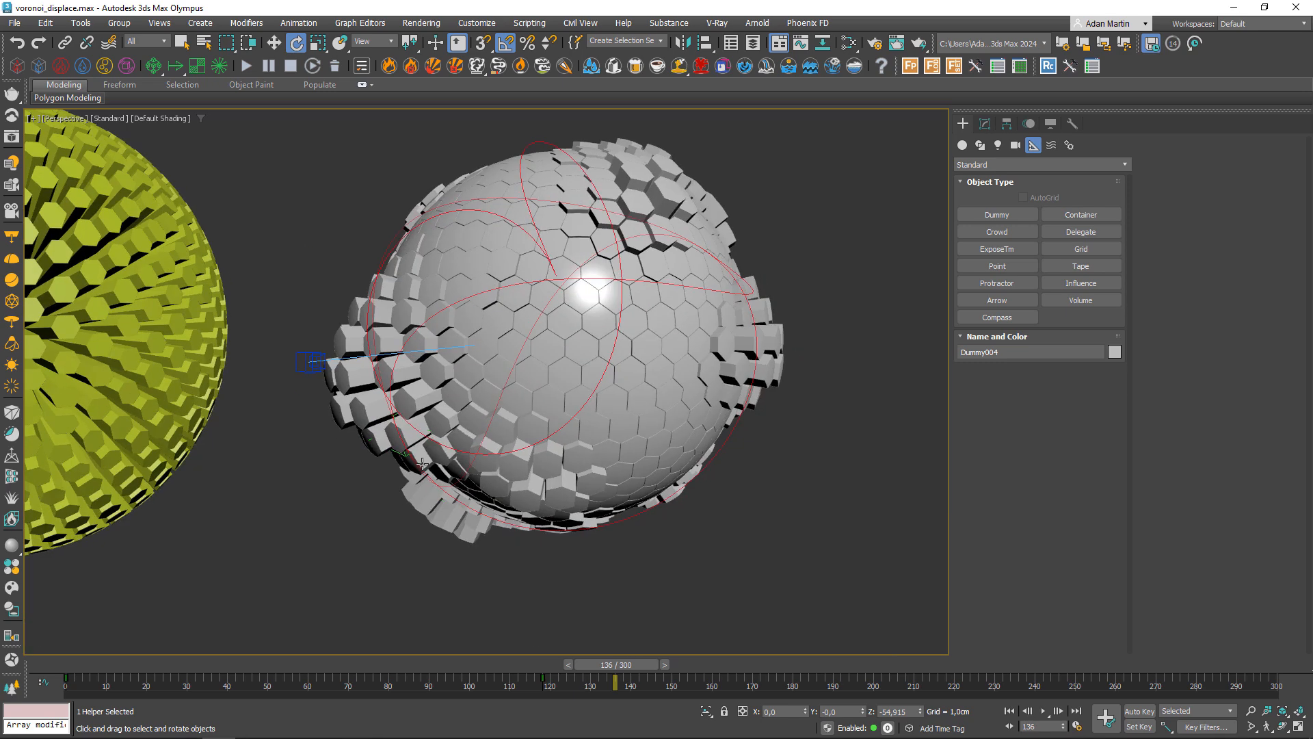
{"action": "scroll", "coordinate": [580, 303], "scroll_direction": "down", "scroll_amount": 3}
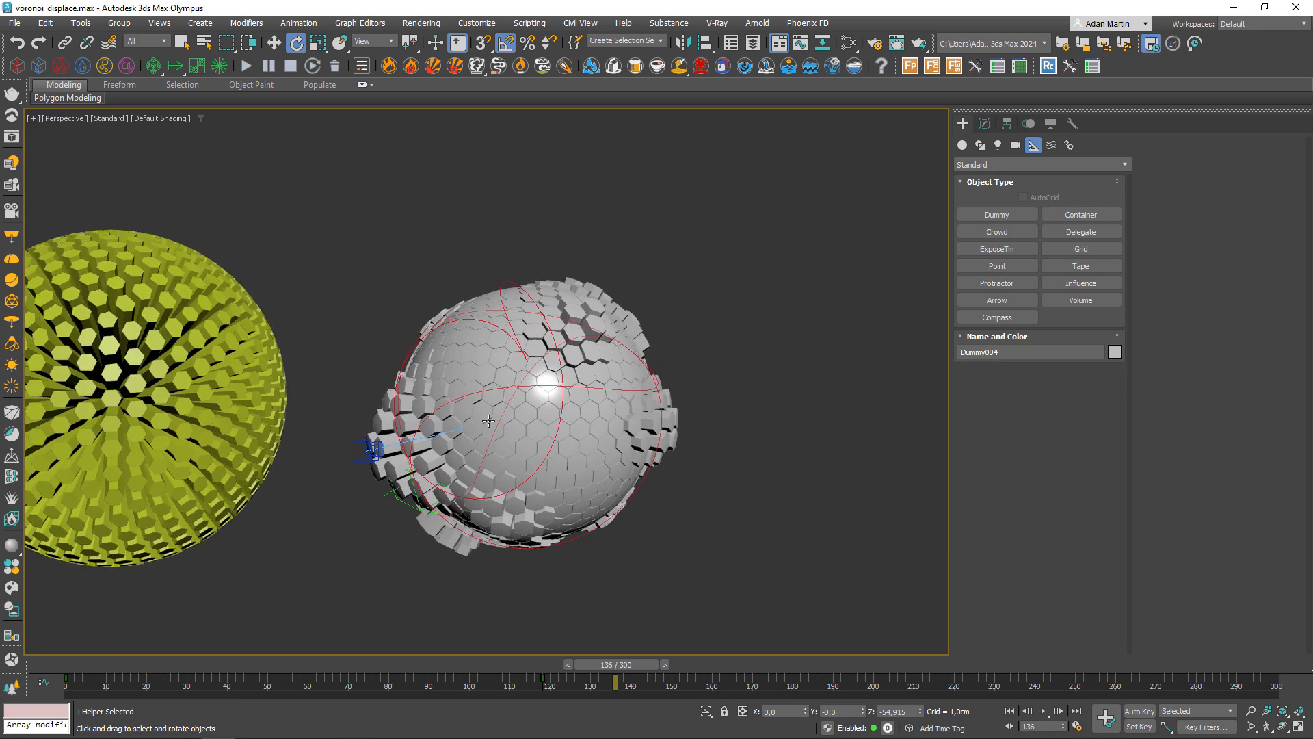
{"action": "left_click_drag", "start_coordinate": [100, 669], "coordinate": [914, 651]}
{"action": "key", "text": "c"}
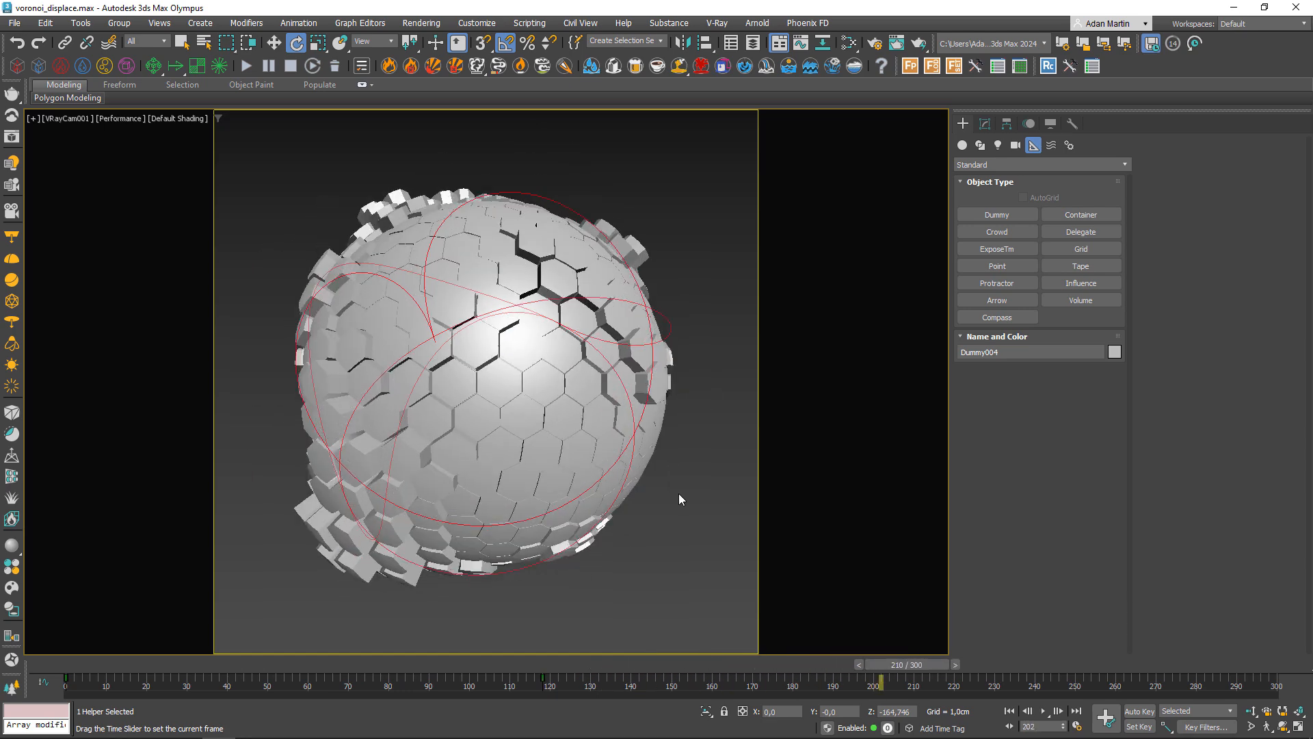
Step: Enable the grey sphere's Edit Poly and TurboSmooth modifiers, and compare the smoothing with Separate by Smoothing Groups off and on
{"action": "left_click", "coordinate": [511, 403]}
{"action": "left_click", "coordinate": [985, 124]}
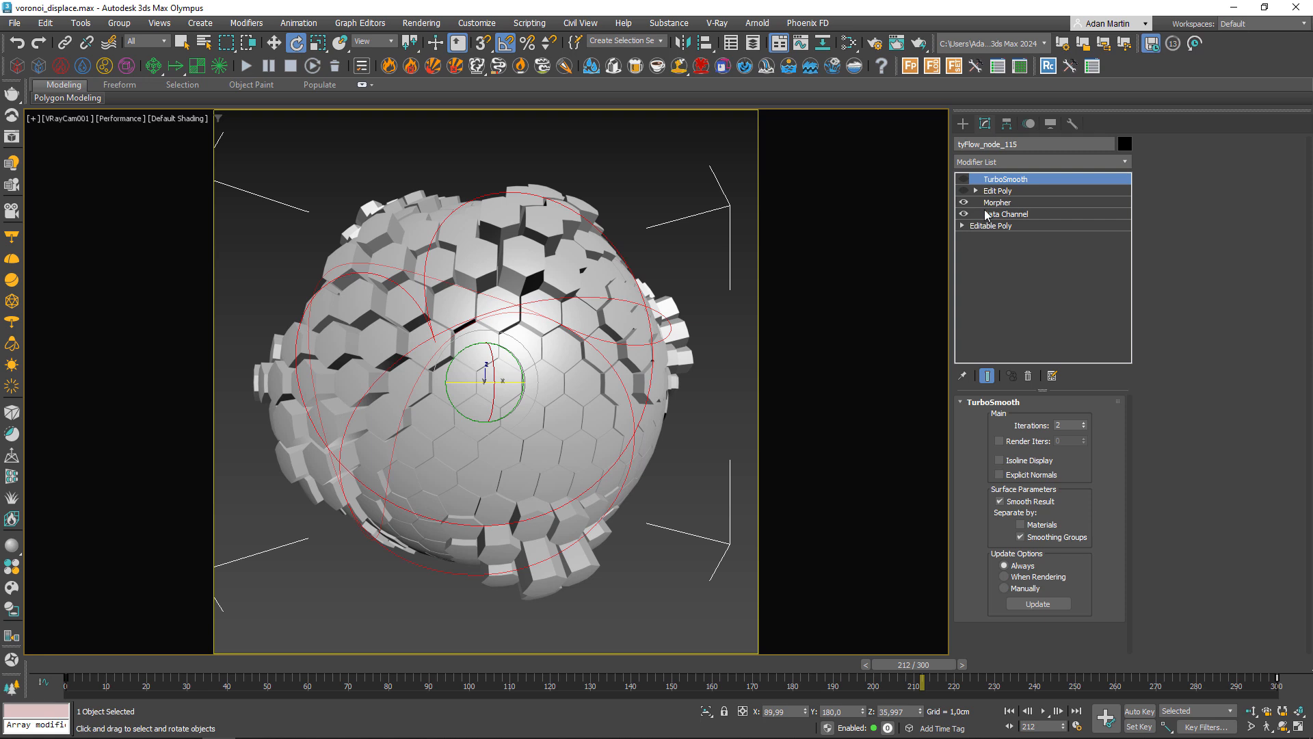
{"action": "left_click", "coordinate": [965, 179]}
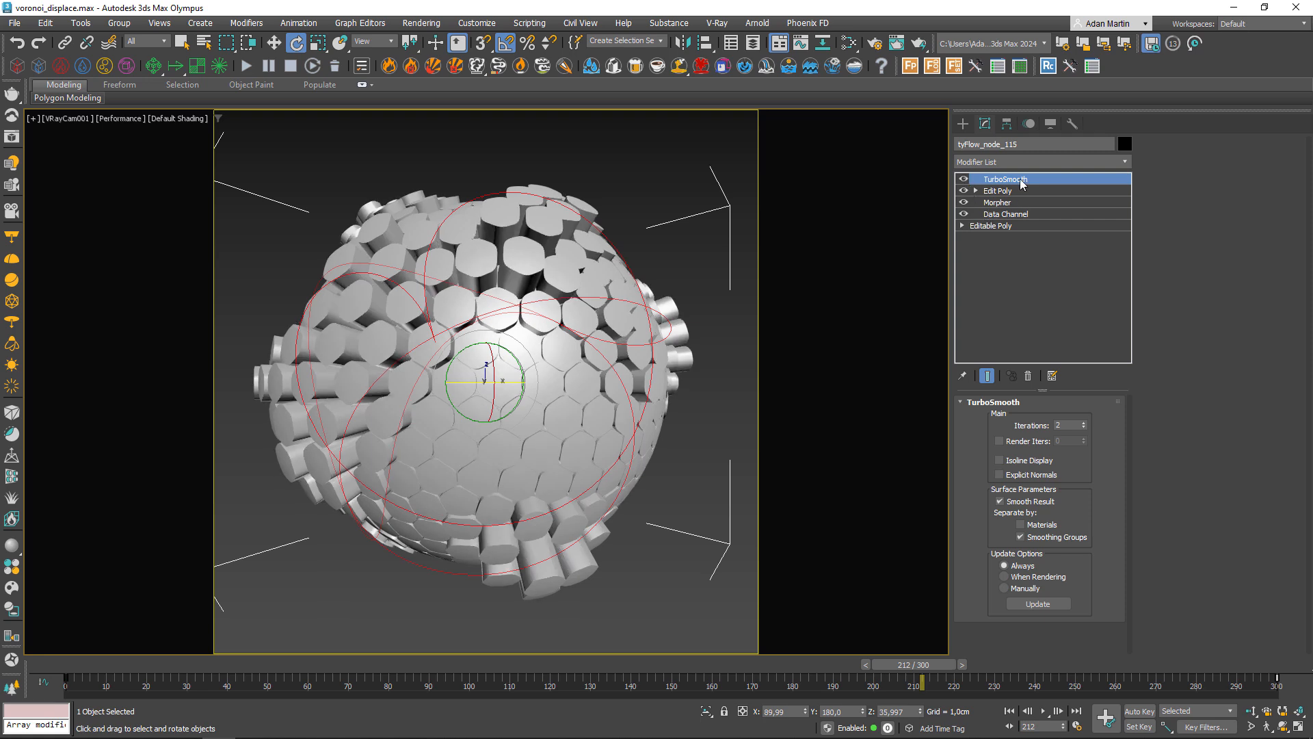
{"action": "left_click", "coordinate": [1046, 538]}
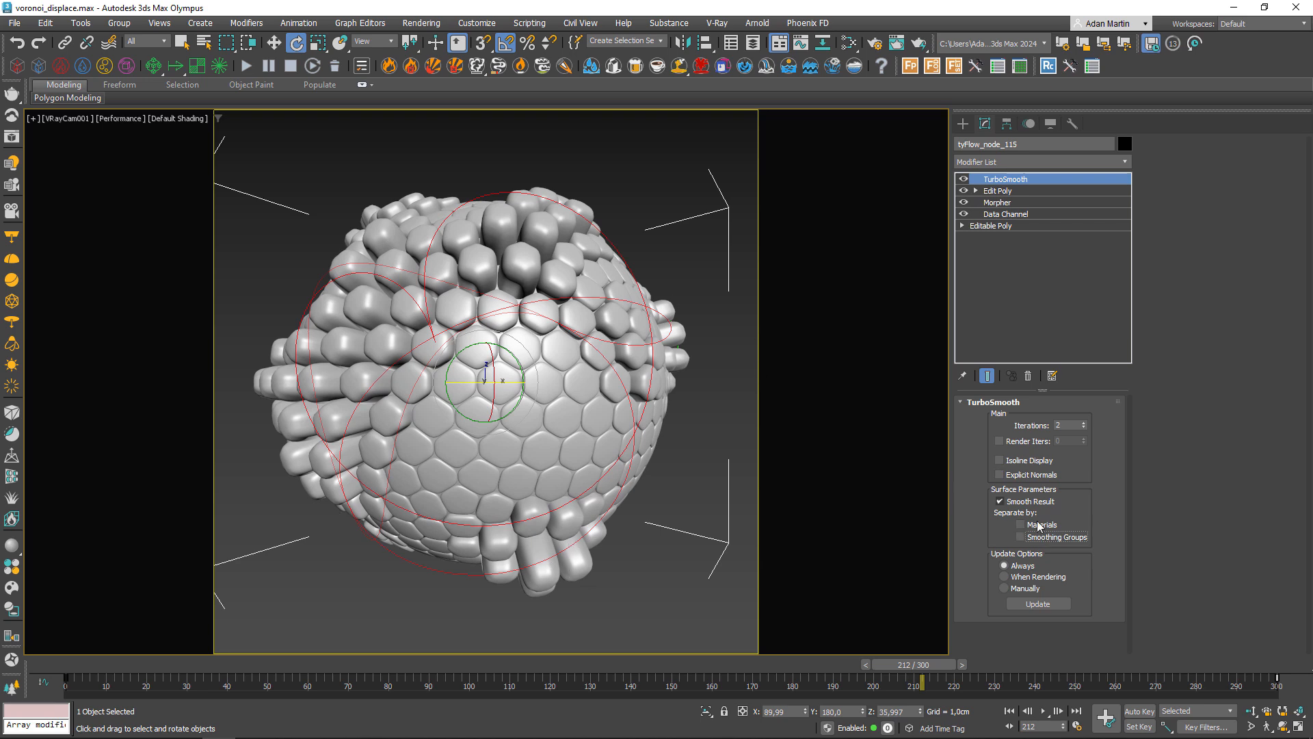
{"action": "left_click", "coordinate": [1040, 539]}
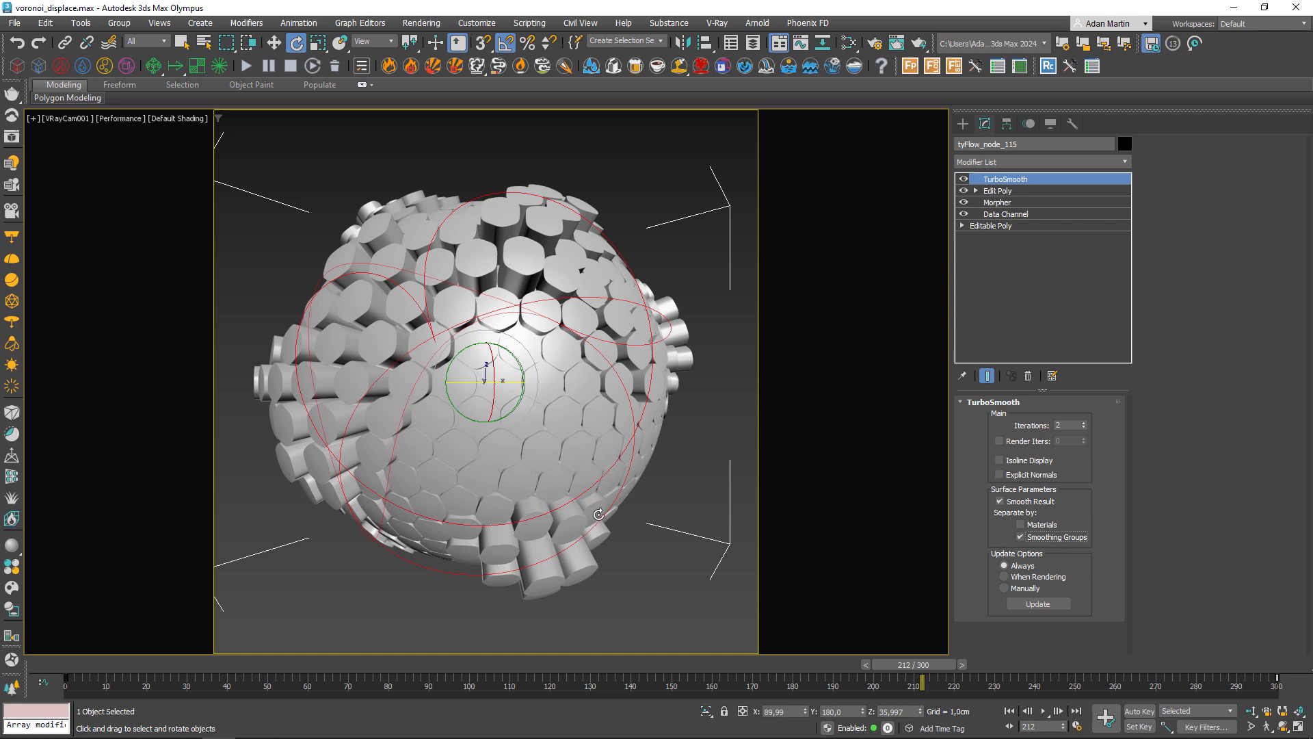
Step: Scrub the smoothed animation to frame 116 and examine the settings of the Data Channel's last Vertex Output operator
{"action": "left_click_drag", "start_coordinate": [130, 667], "coordinate": [487, 661]}
{"action": "key", "text": "e"}
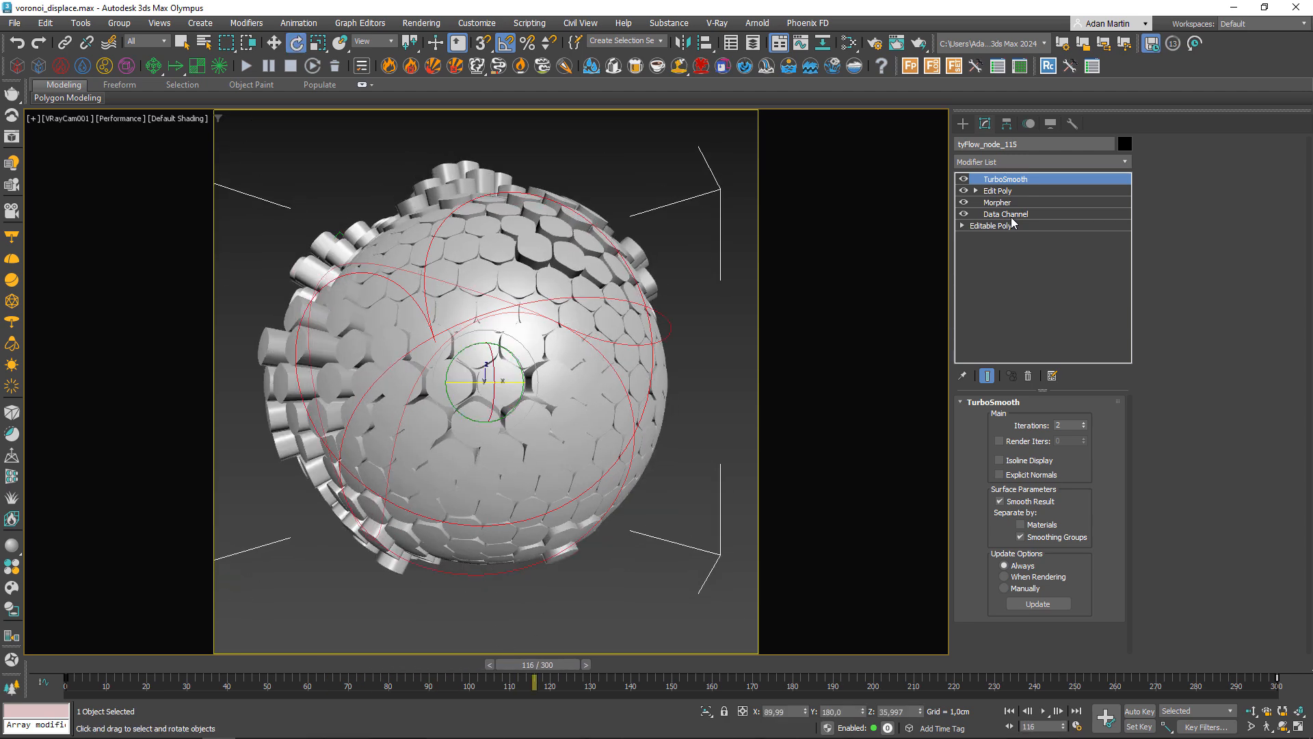
{"action": "left_click", "coordinate": [1006, 213]}
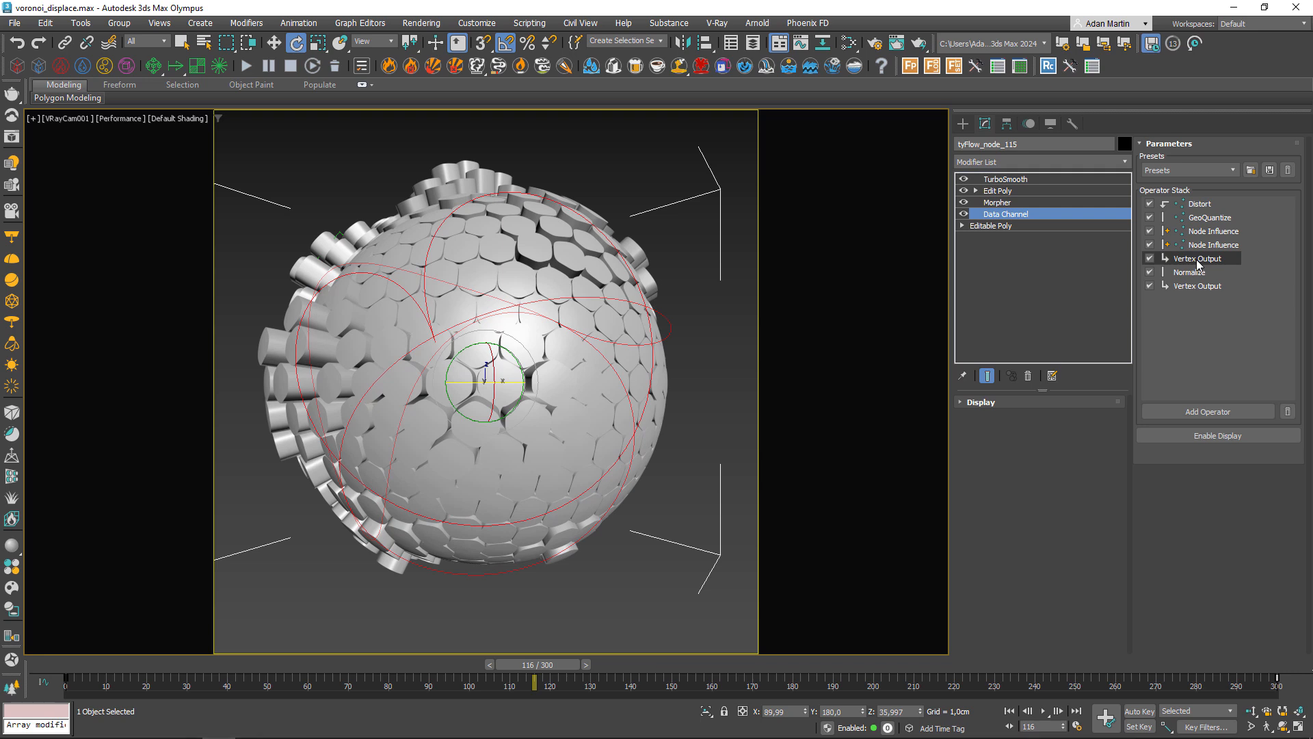
{"action": "left_click", "coordinate": [1207, 288]}
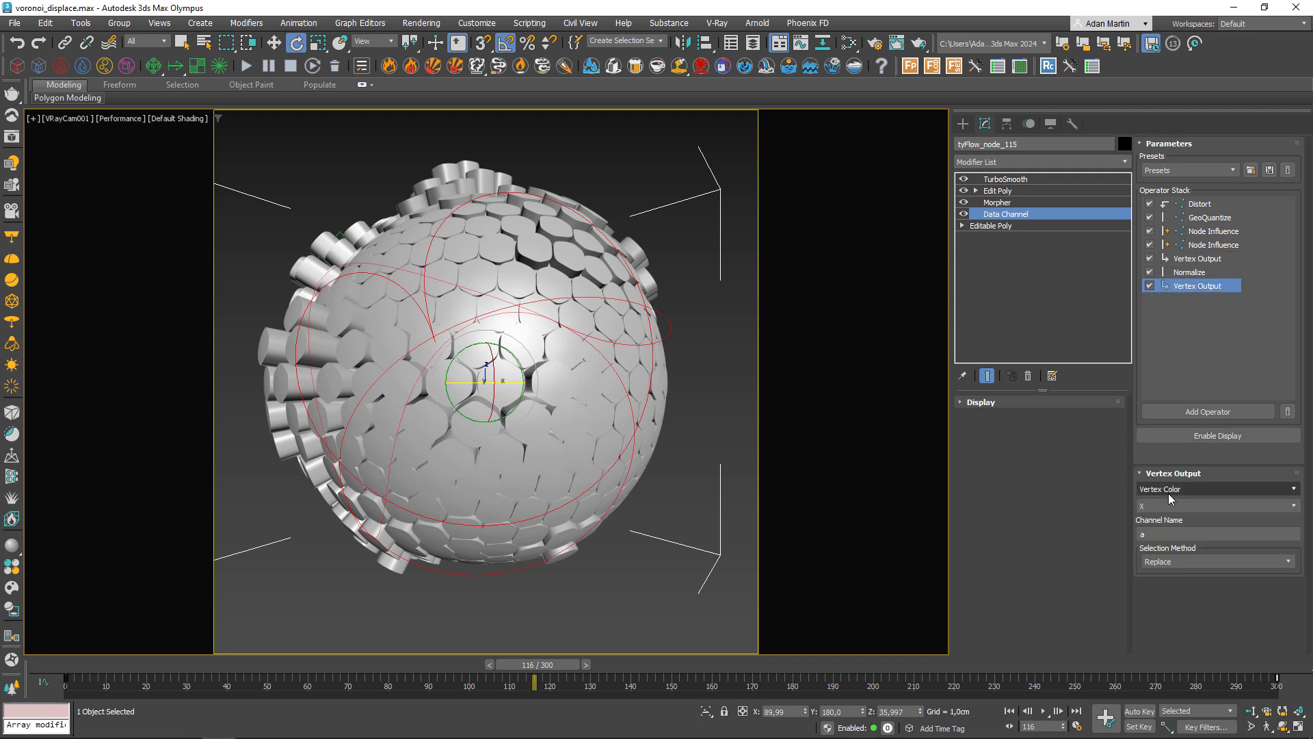
{"action": "left_click", "coordinate": [685, 333]}
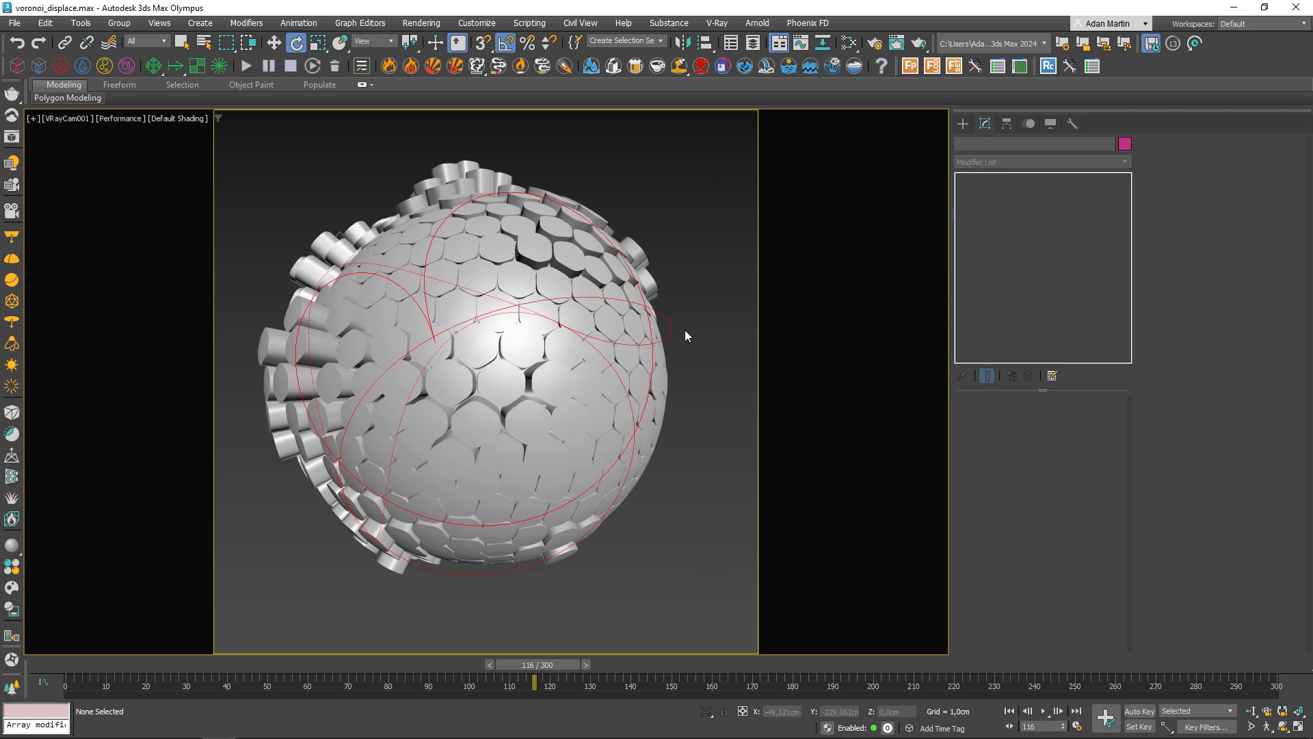